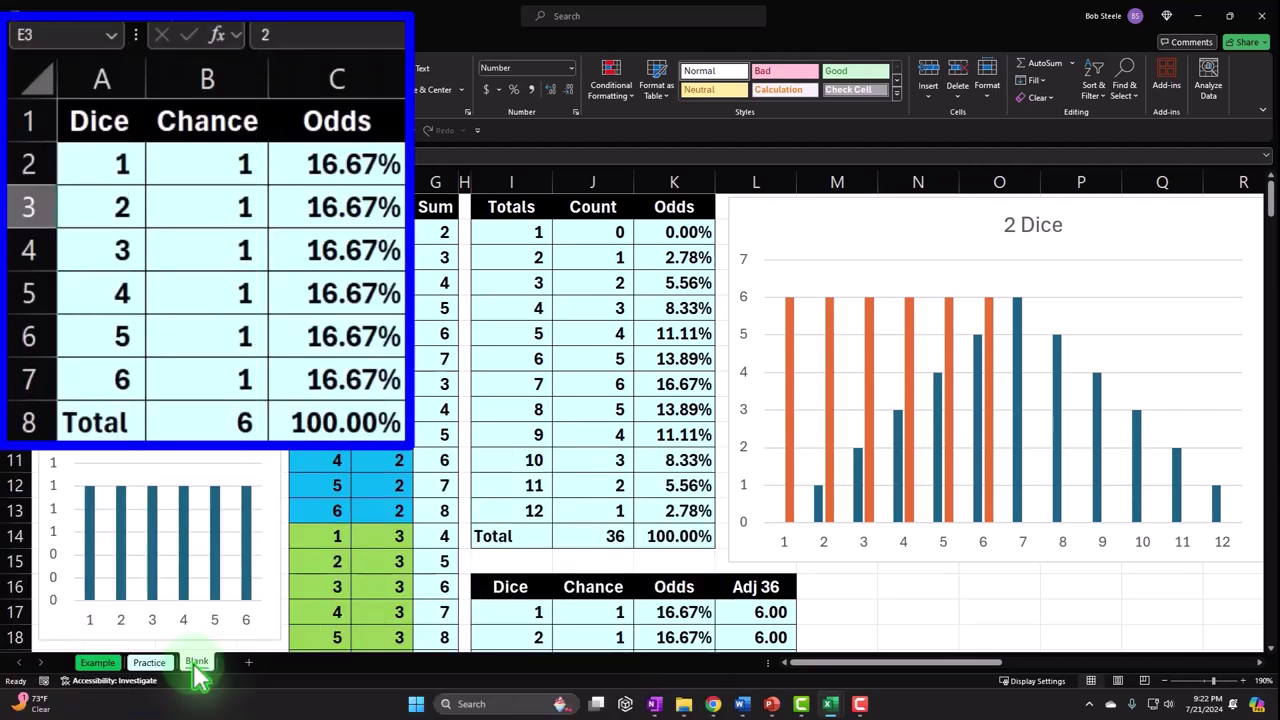
Review the one-die table: the C5 odds formula, rows A2:C7, the 1 Dice chart and die columns.
left_click(370, 283)
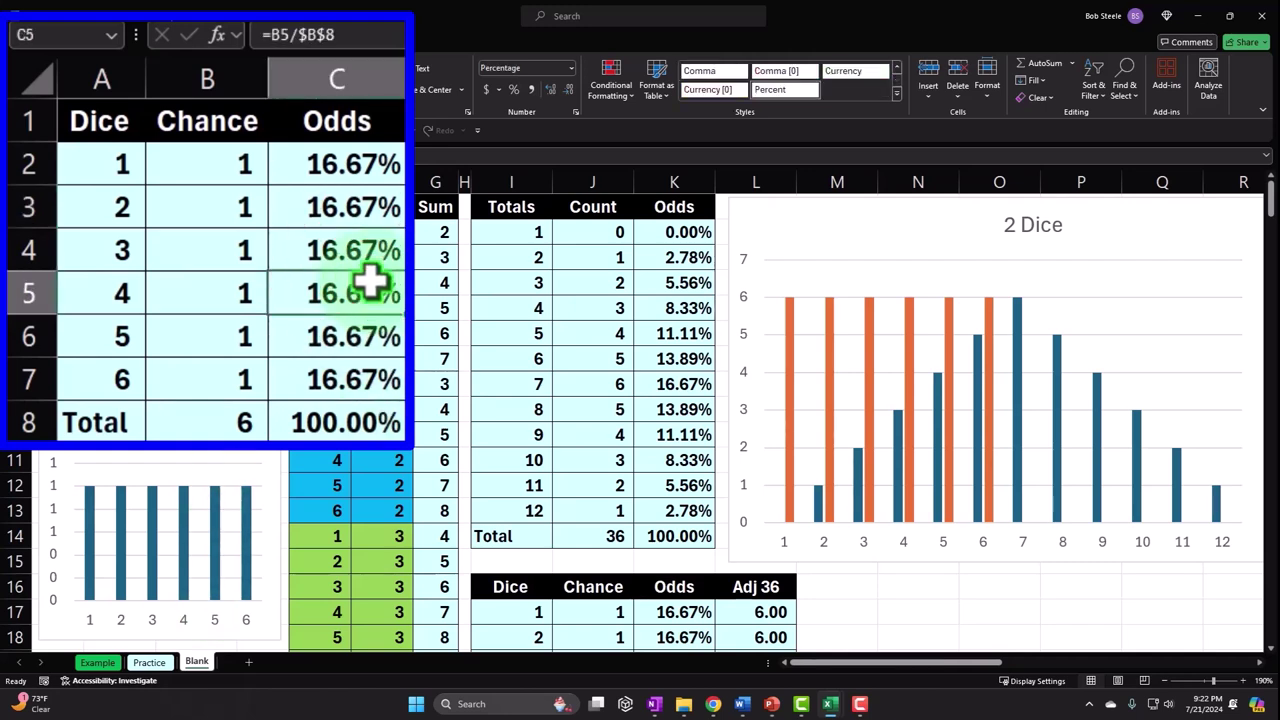
left_click_drag(120, 163, 358, 392)
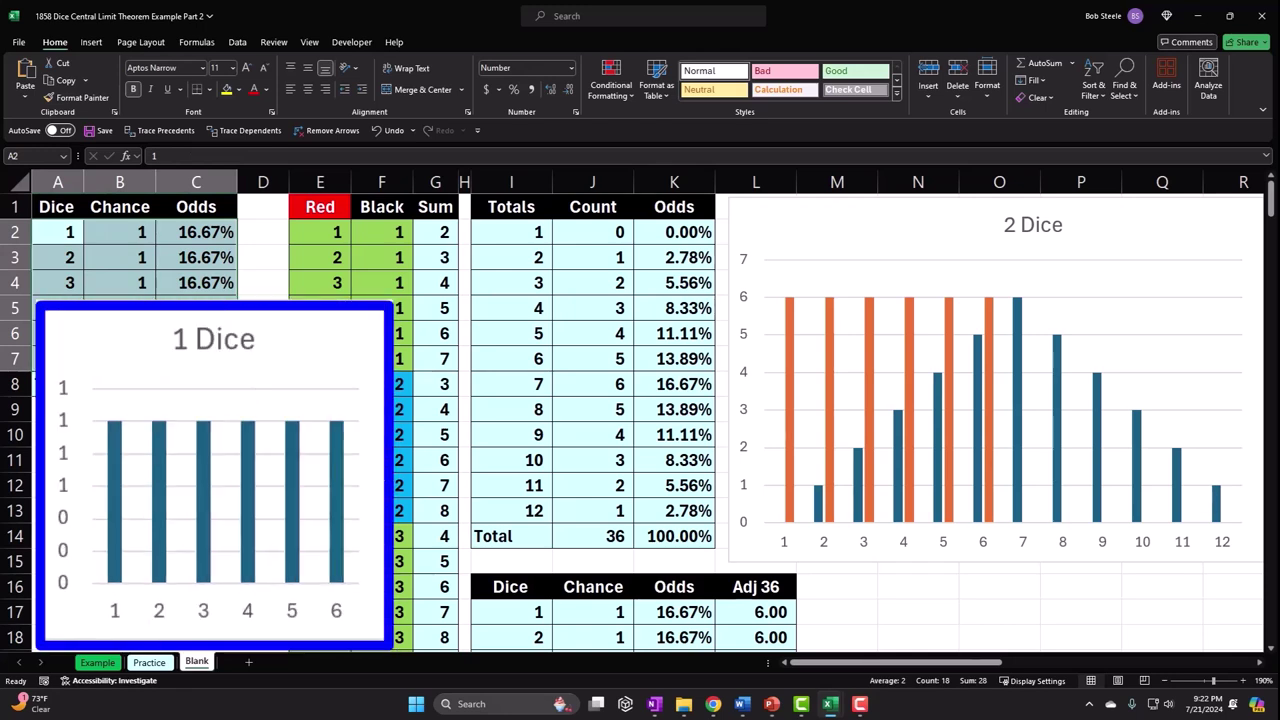
left_click(295, 334)
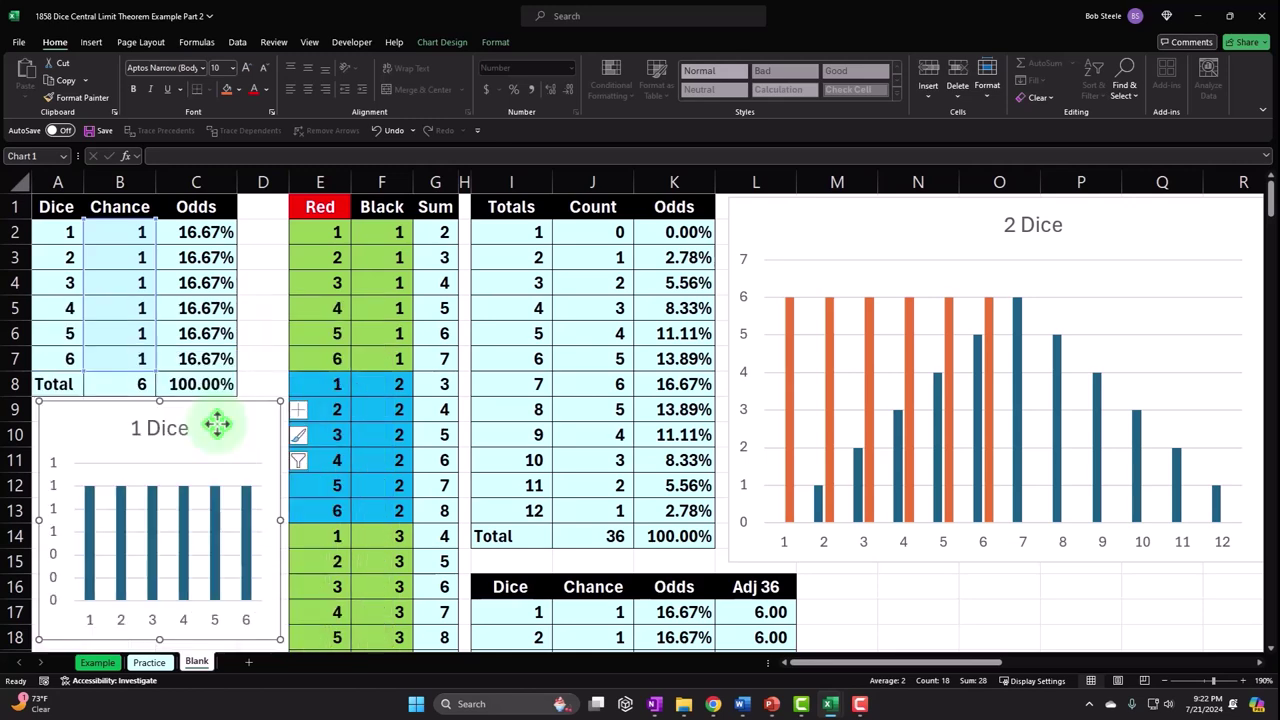
left_click(320, 206)
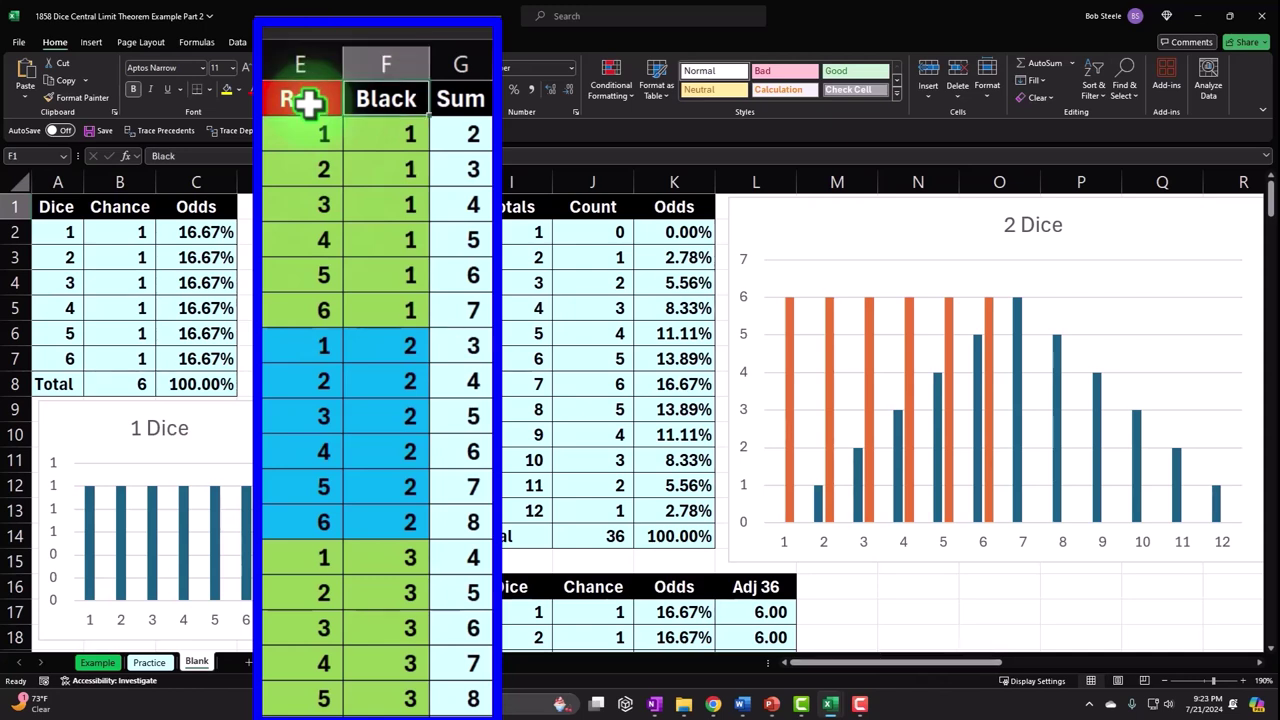
left_click(304, 134)
left_click_drag(304, 134, 304, 293)
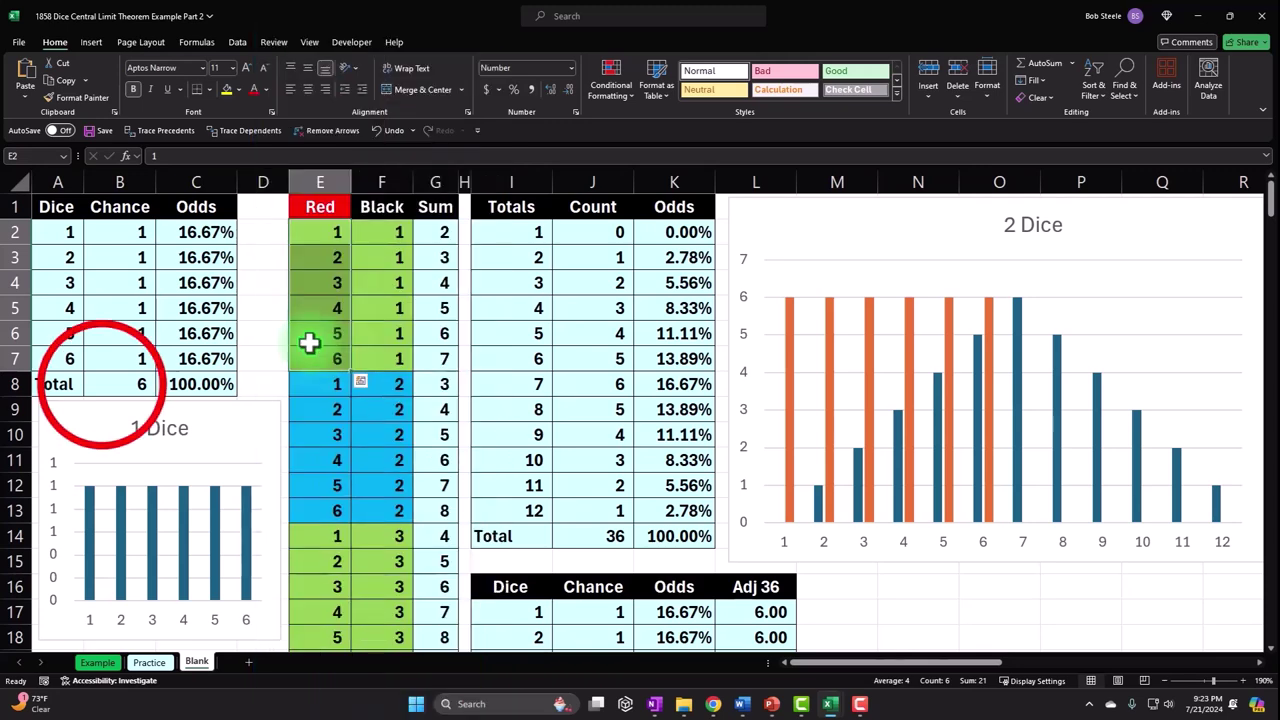
Check the B8 total, the Count total of 36 in J14 and the 2 Dice chart's Count values.
left_click(102, 383)
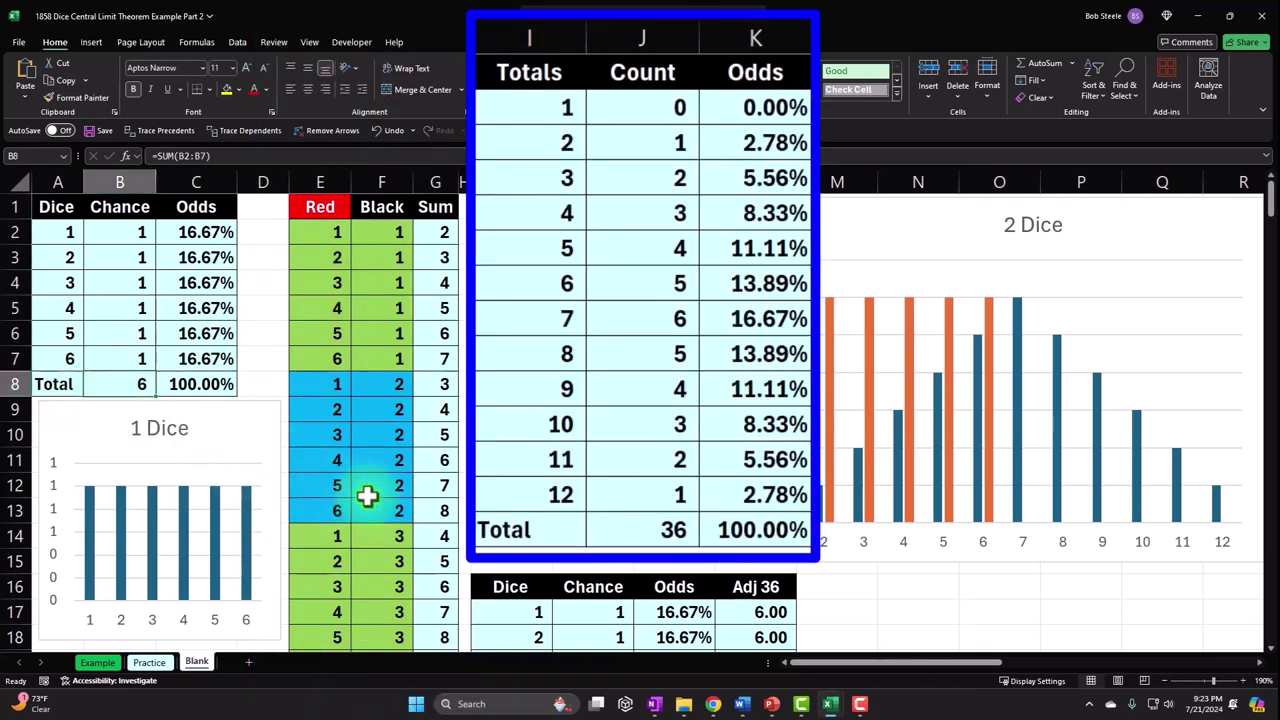
left_click(508, 500)
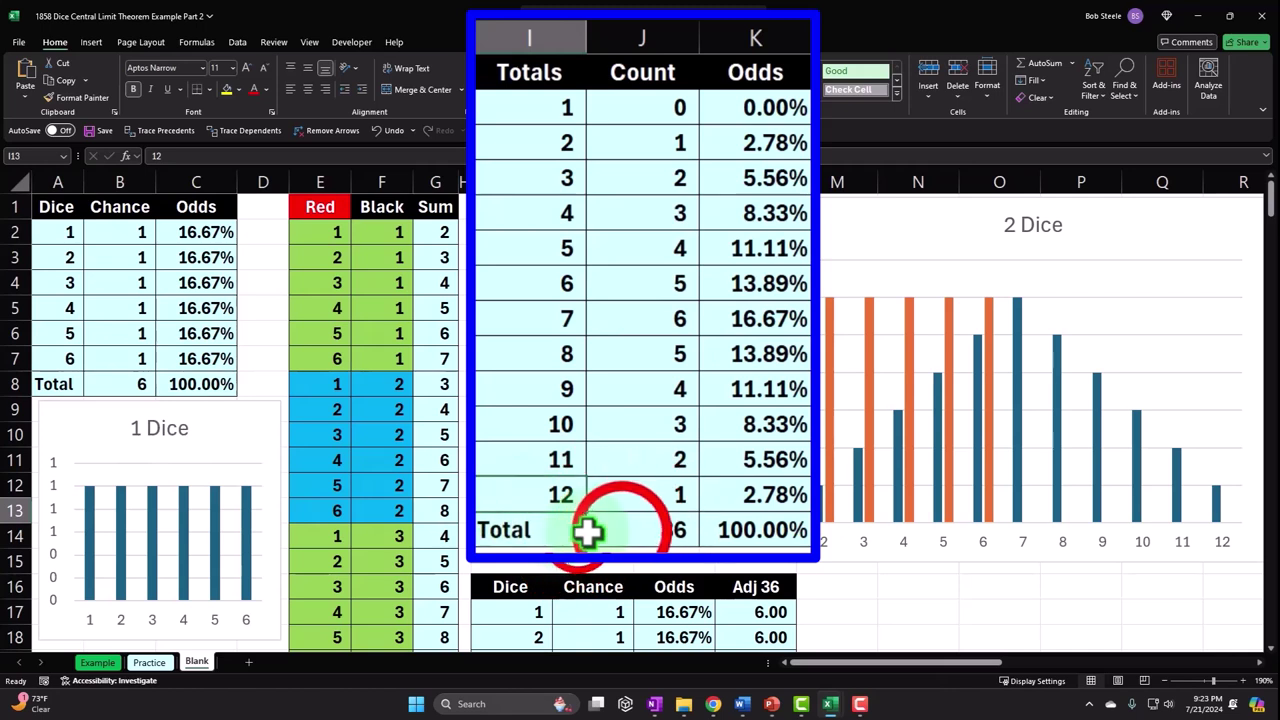
left_click(620, 530)
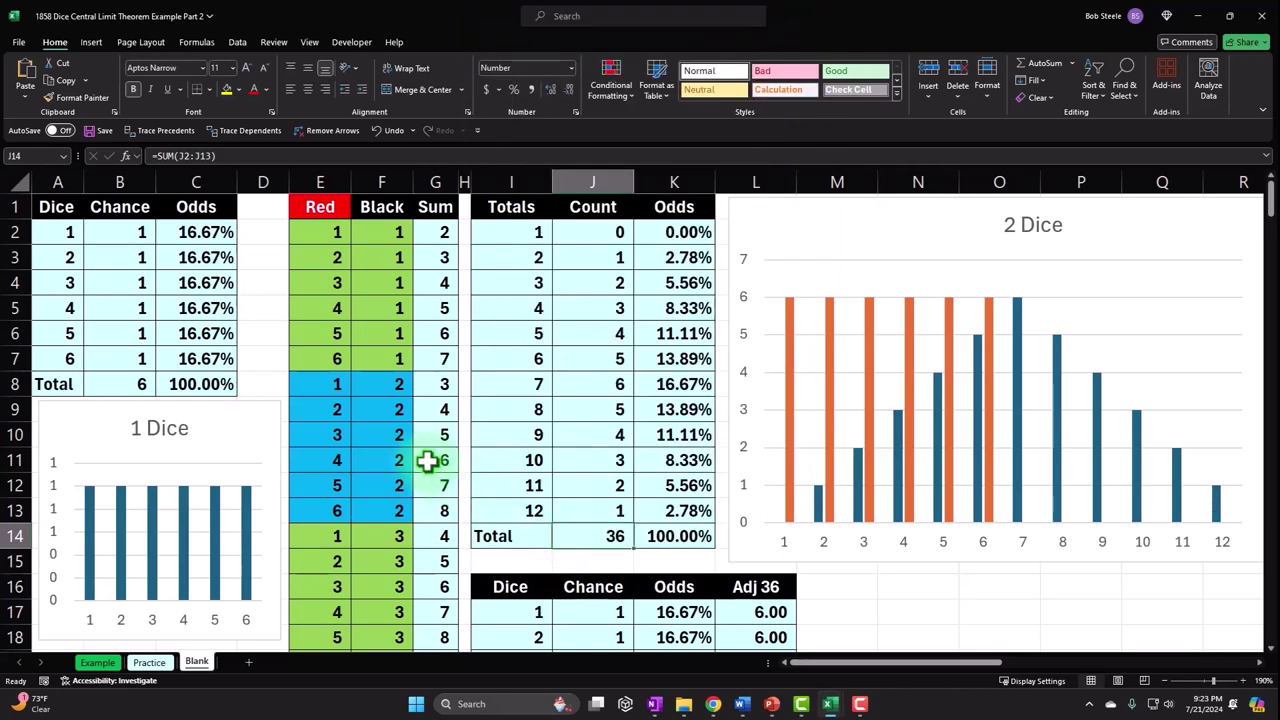
scroll(427, 460, "down", 2)
scroll(427, 460, "down", 1)
scroll(427, 460, "up", 3)
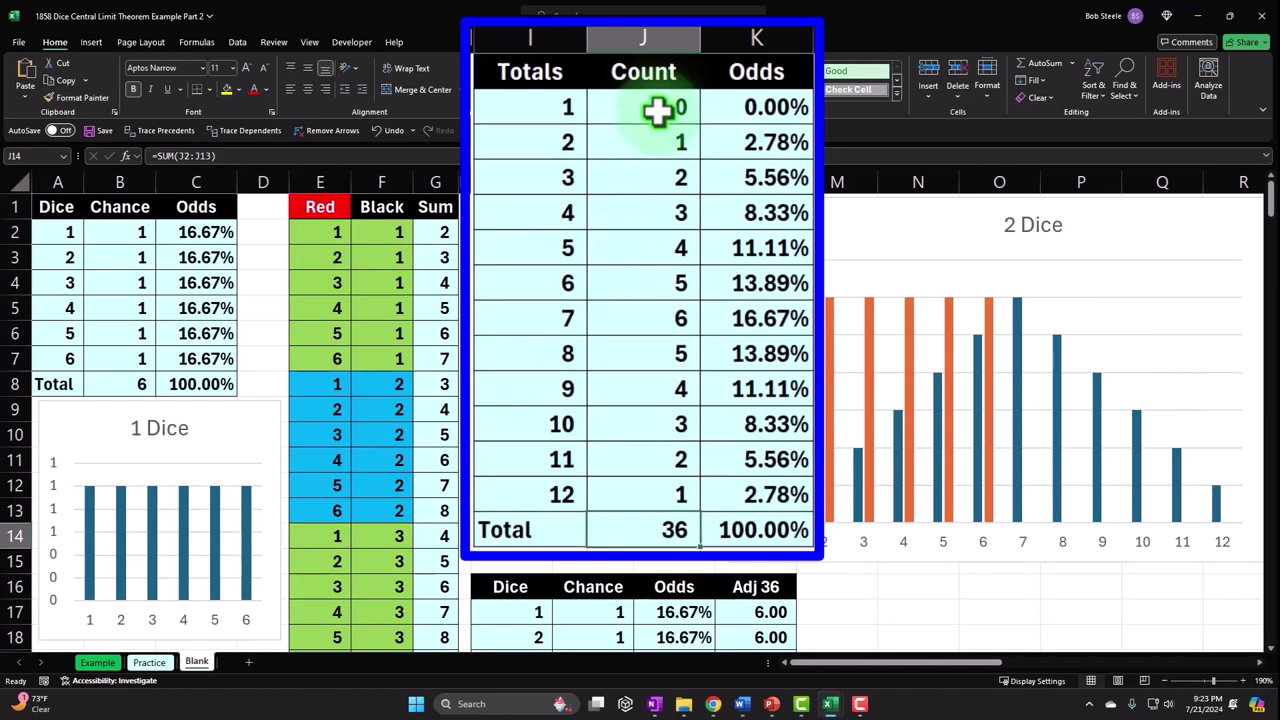
left_click_drag(657, 111, 657, 486)
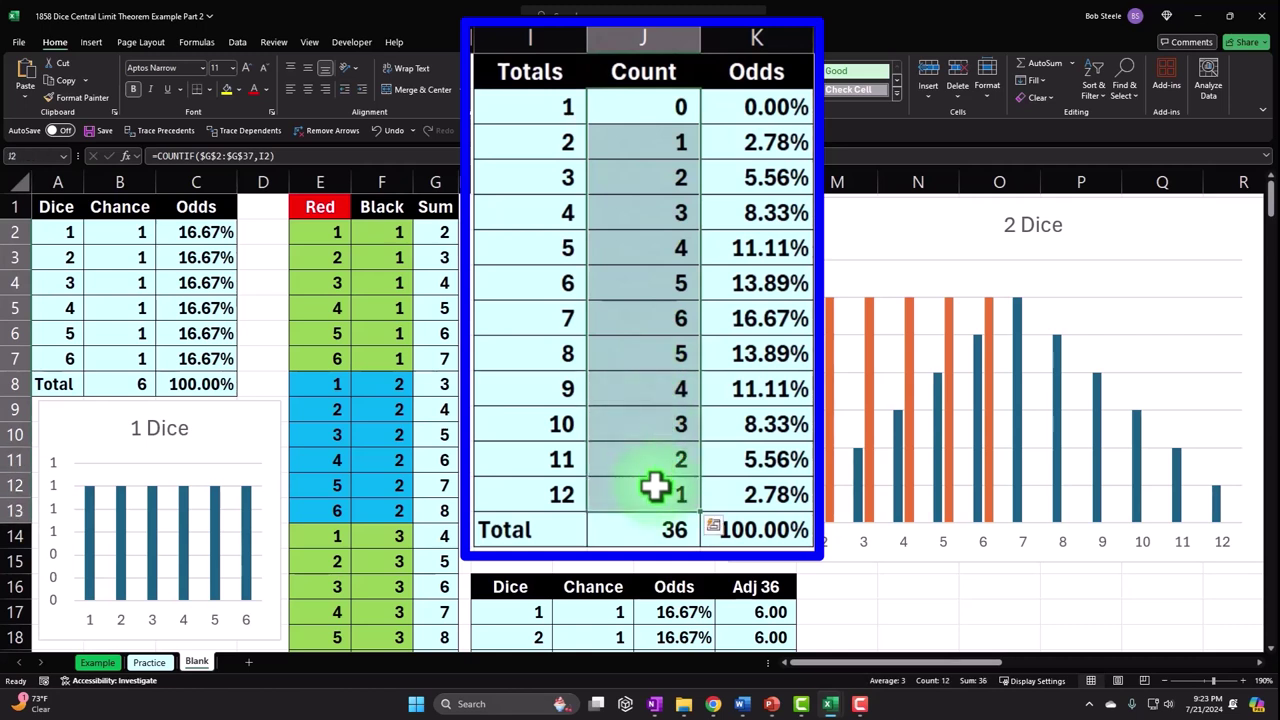
left_click(854, 220)
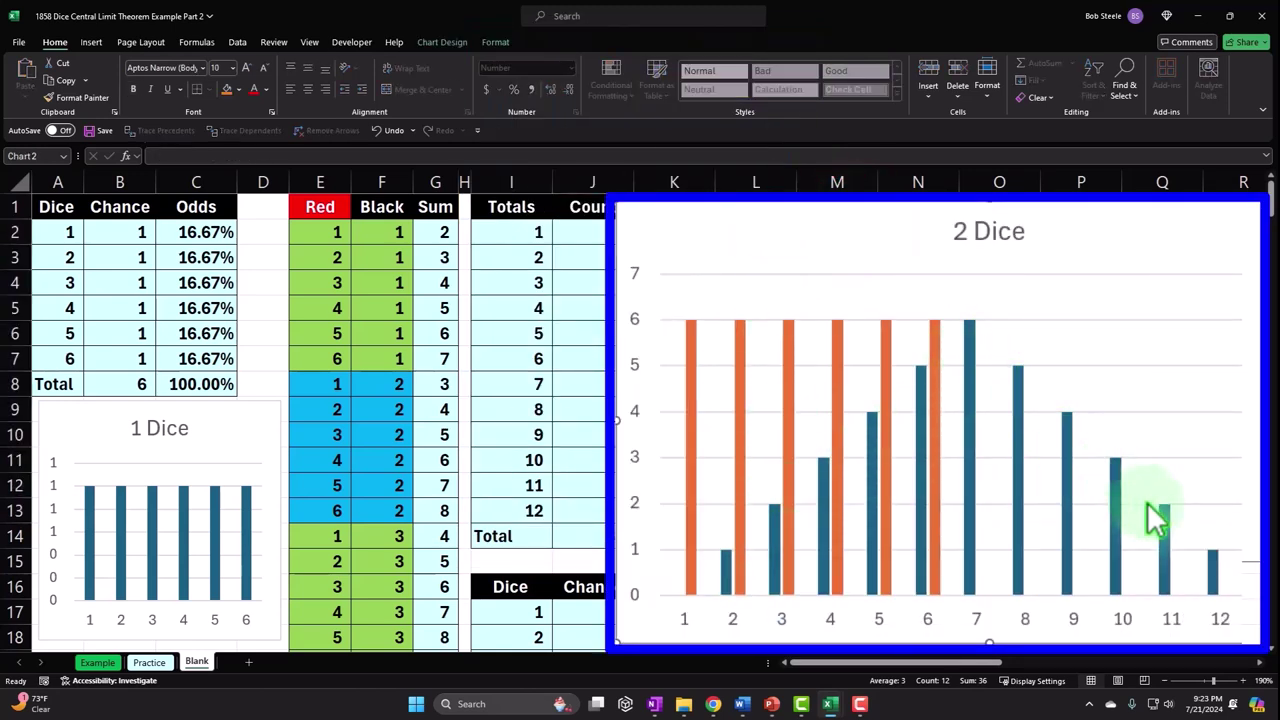
Recheck the Count total formula in J14 and select a range lower on the sheet.
mouse_move(1170, 535)
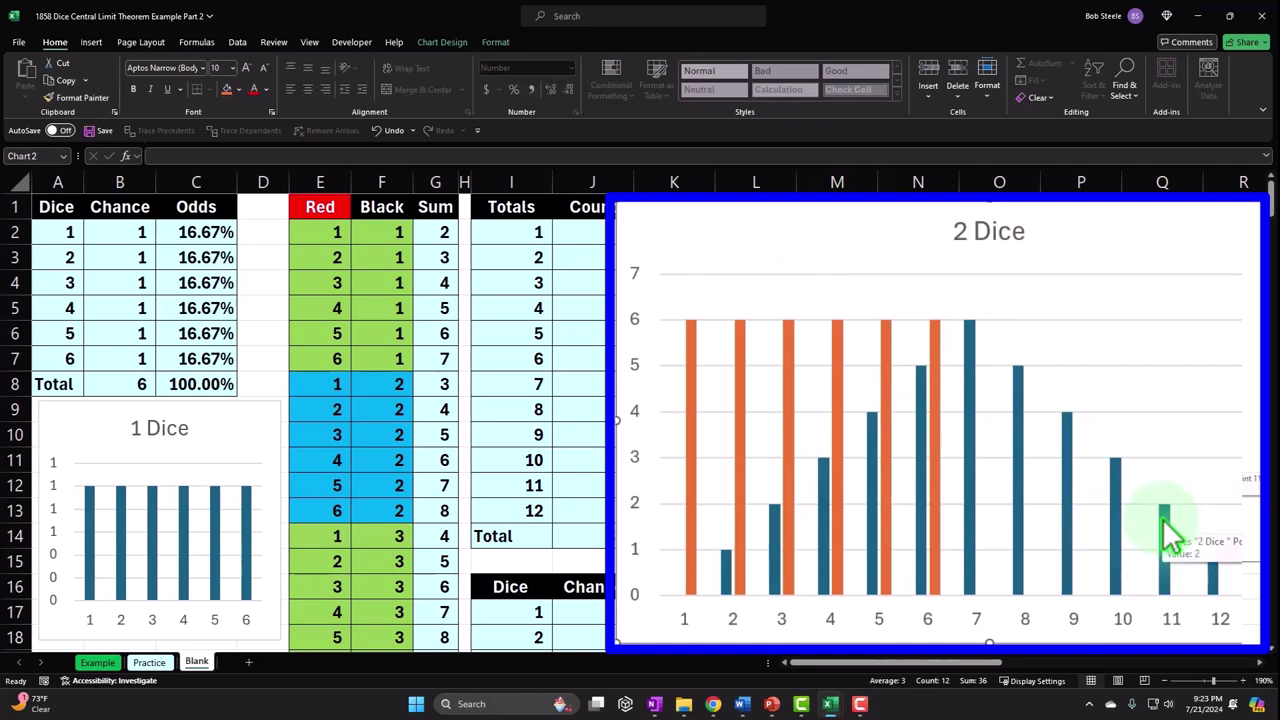
scroll(931, 480, "down", 2)
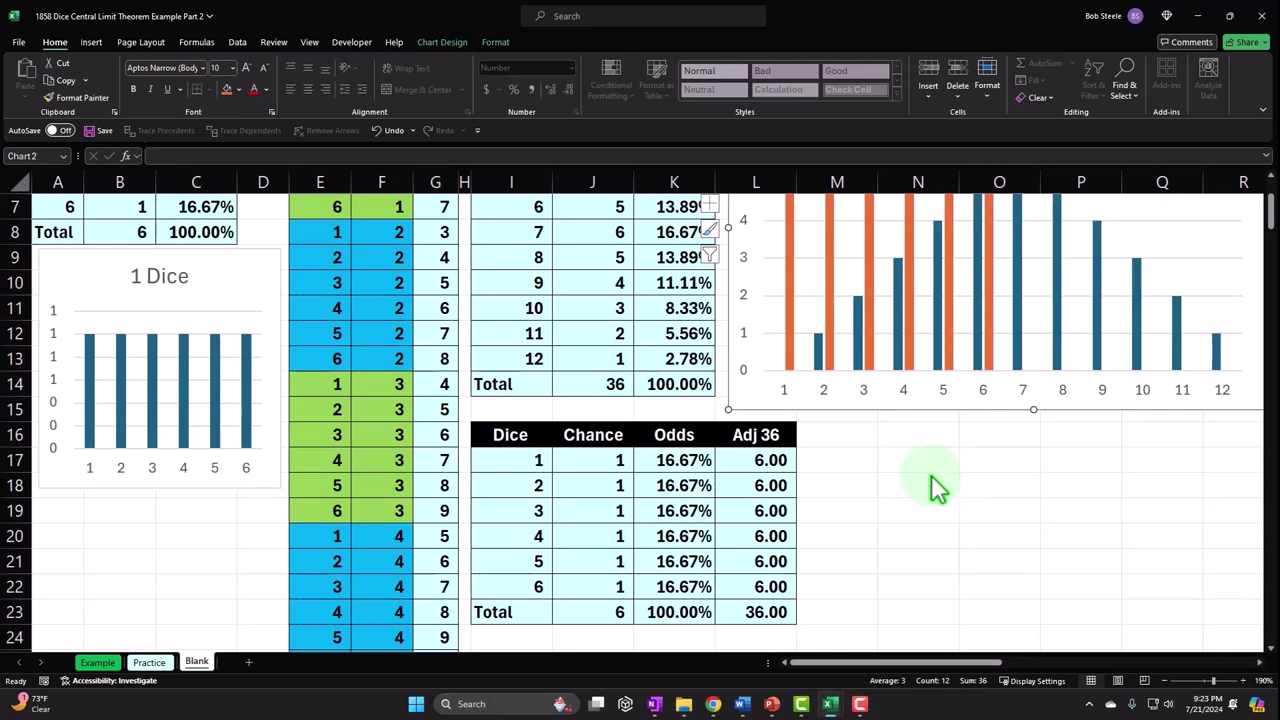
scroll(931, 475, "up", 2)
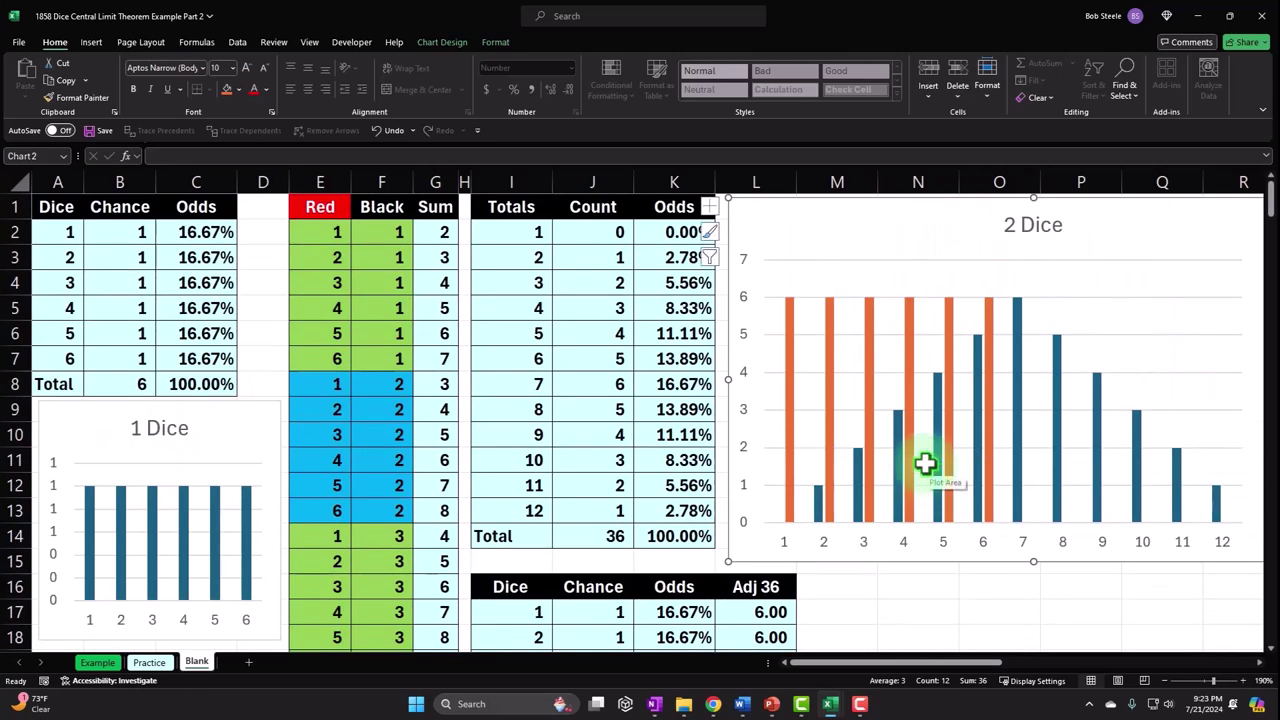
scroll(925, 463, "down", 3)
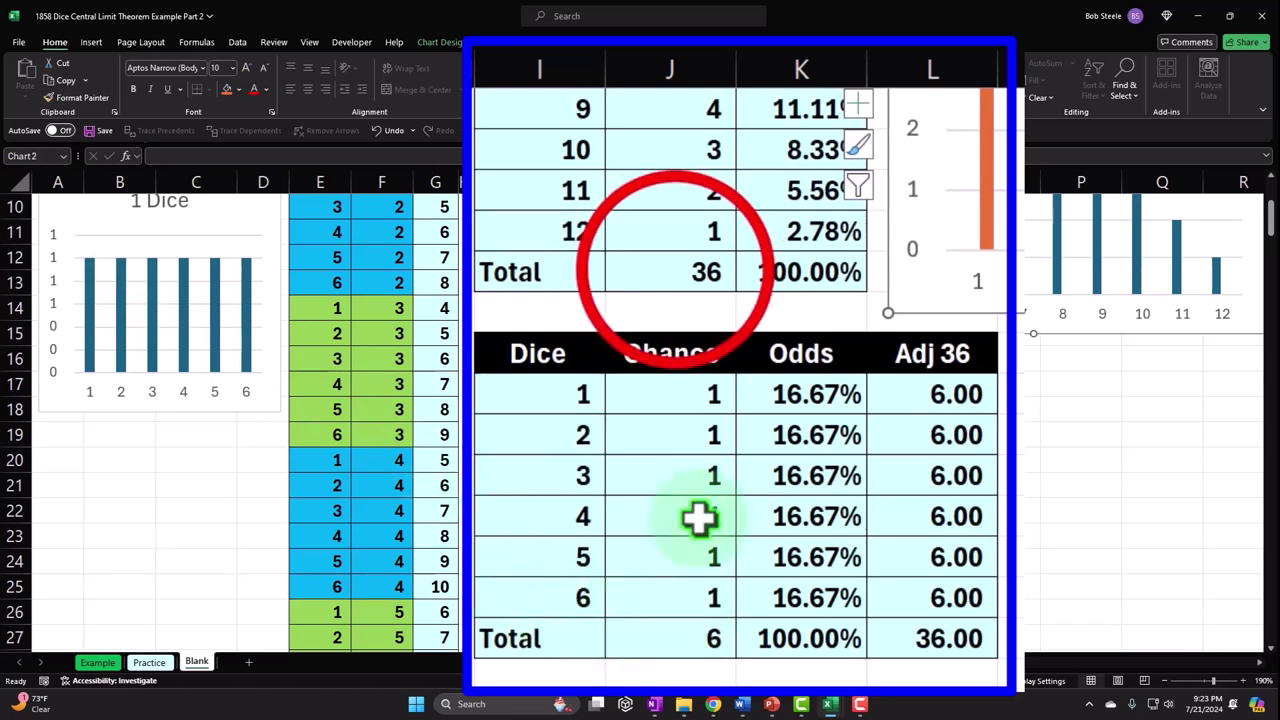
left_click(675, 270)
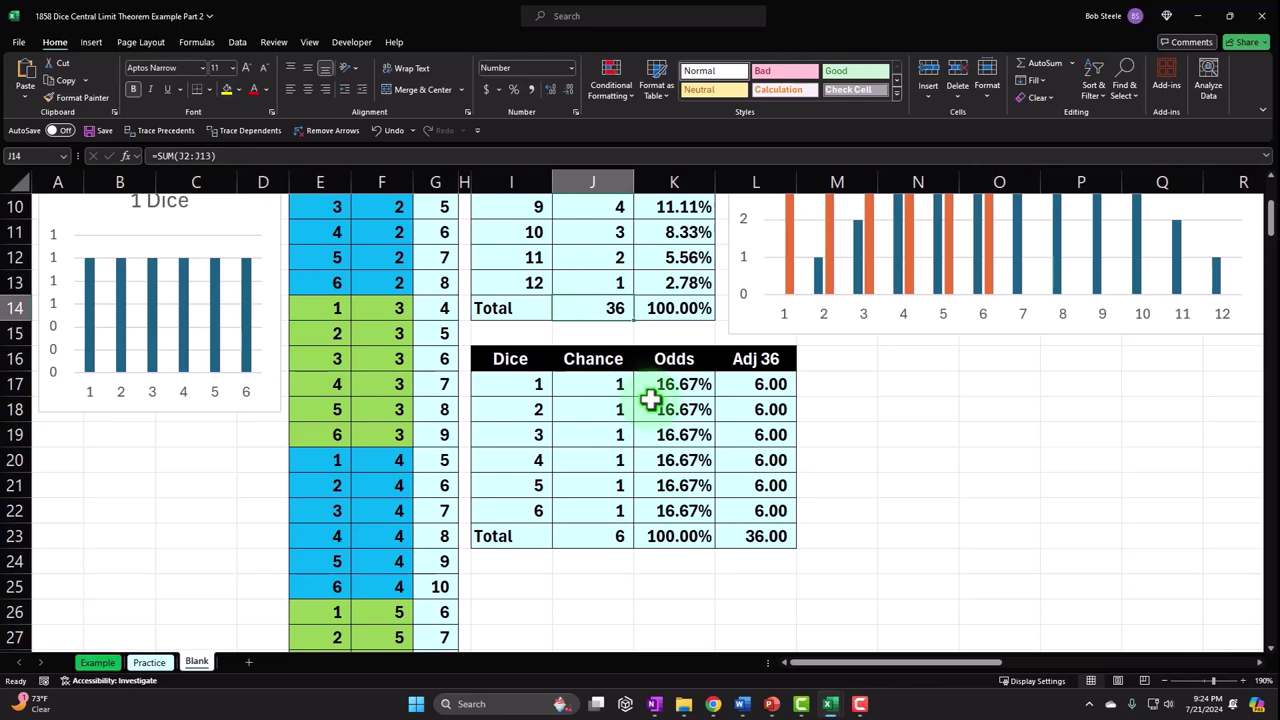
scroll(650, 400, "up", 1)
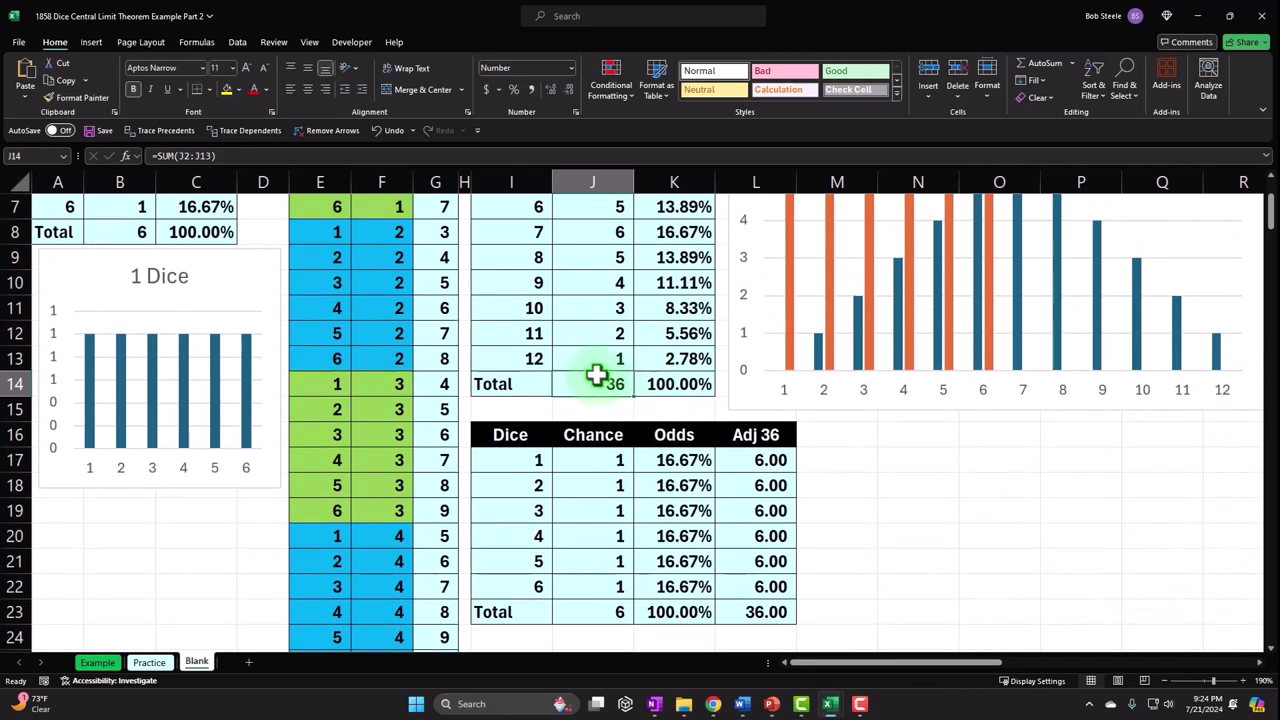
scroll(850, 520, "up", 2)
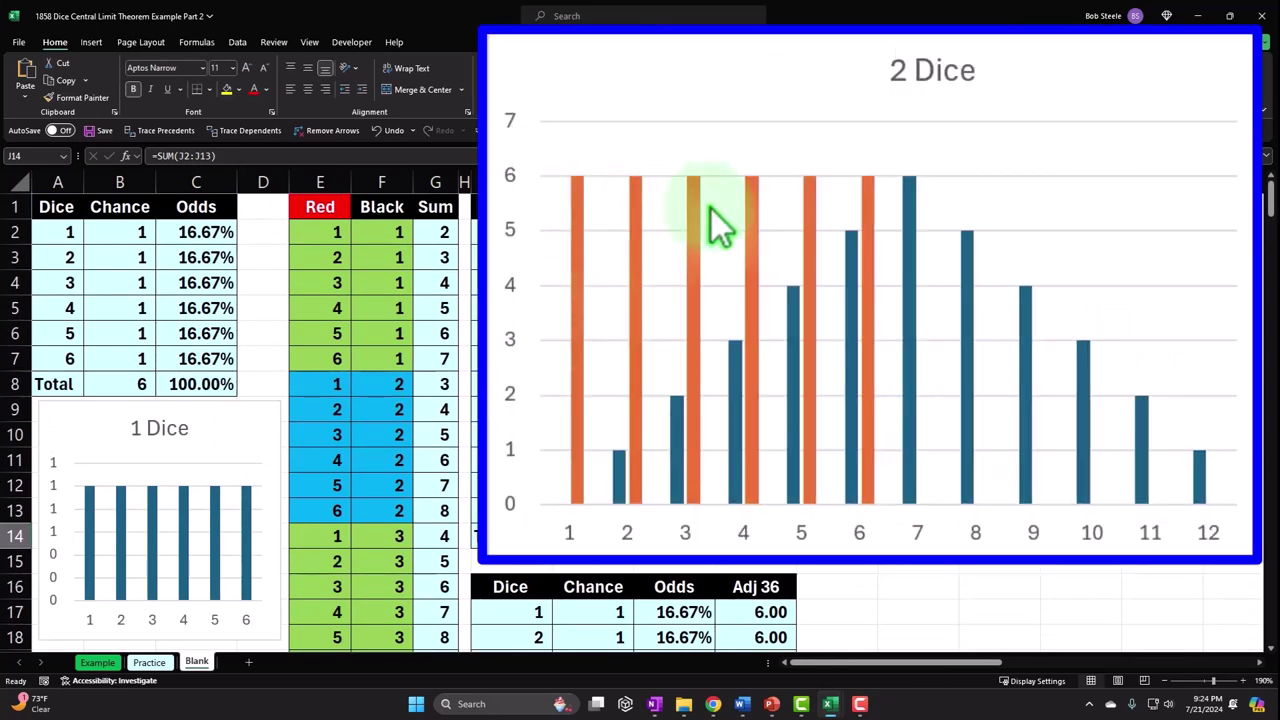
mouse_move(812, 205)
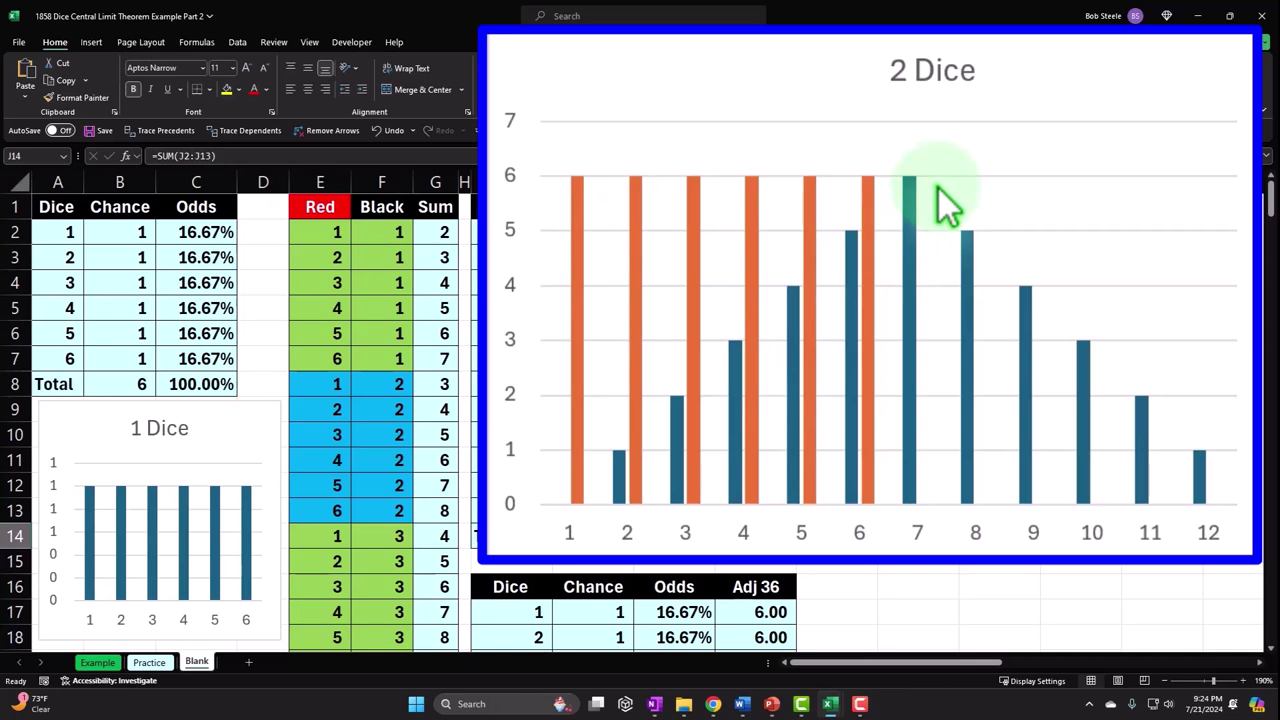
left_click(887, 664)
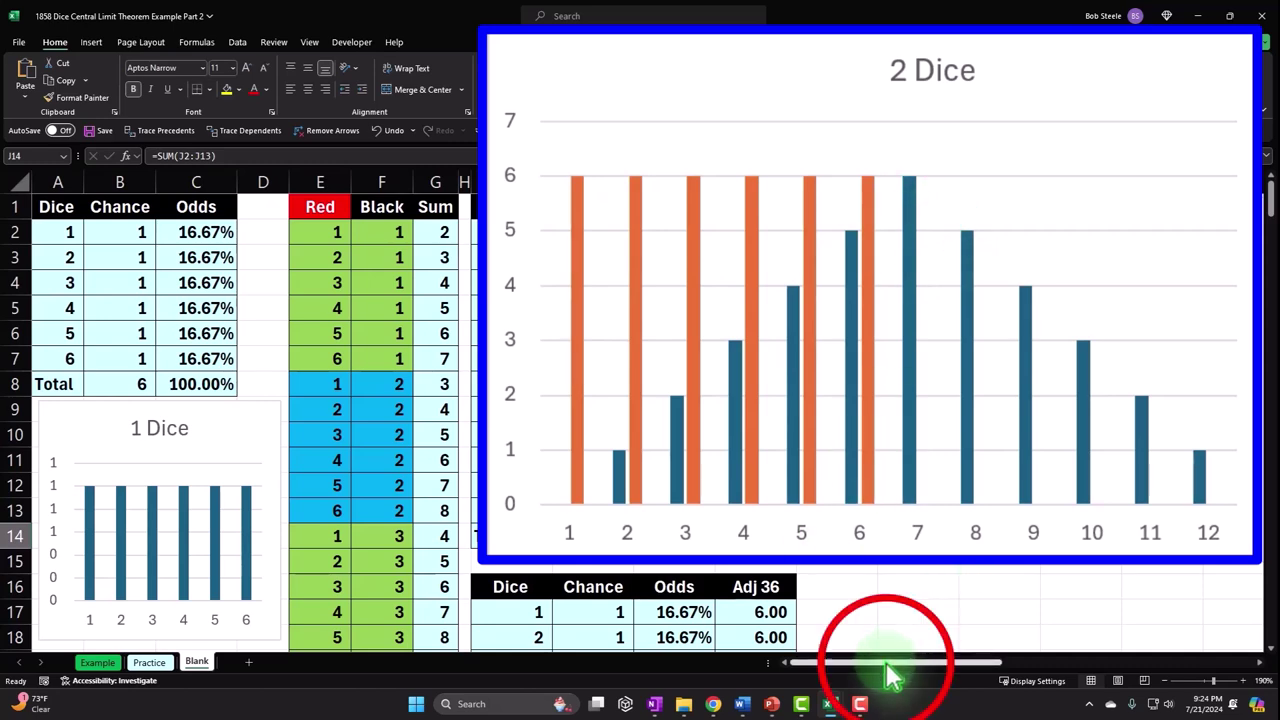
left_click_drag(887, 666, 1048, 674)
Step across the three-dice headings from Orange in T1 to column AG and check Z2's Countif formula.
left_click(515, 207)
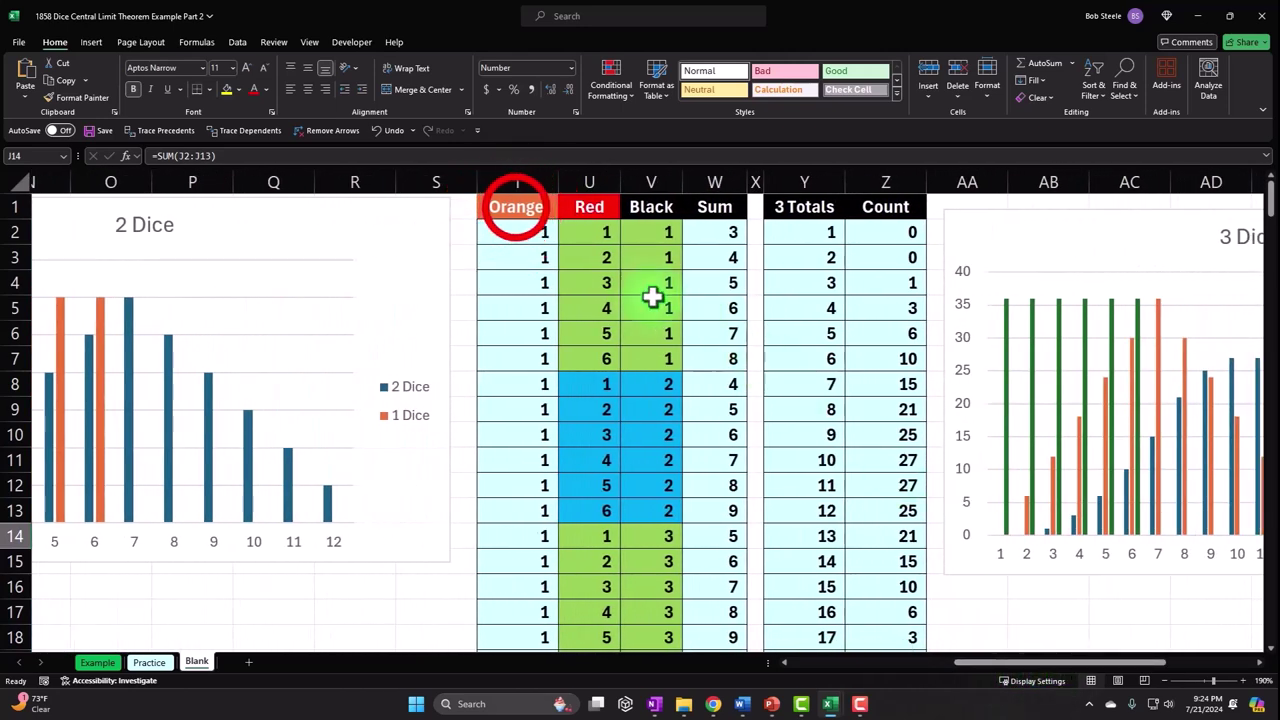
key("Right")
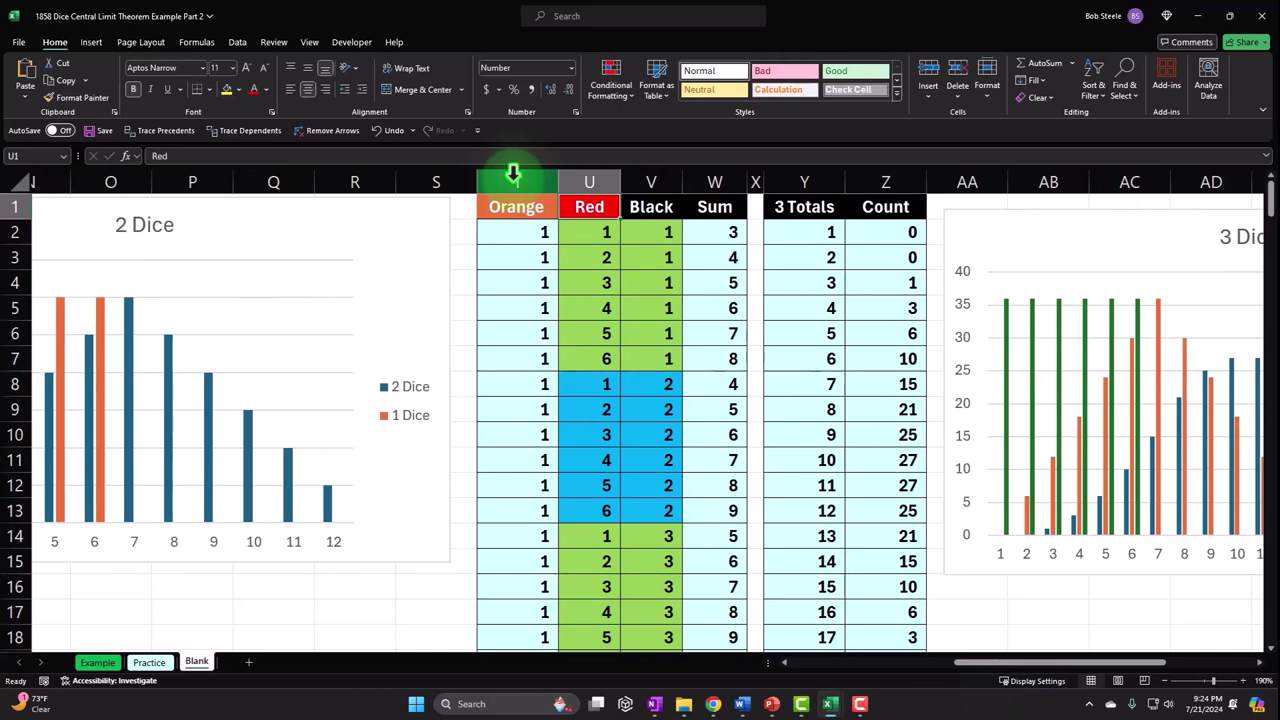
key("Right")
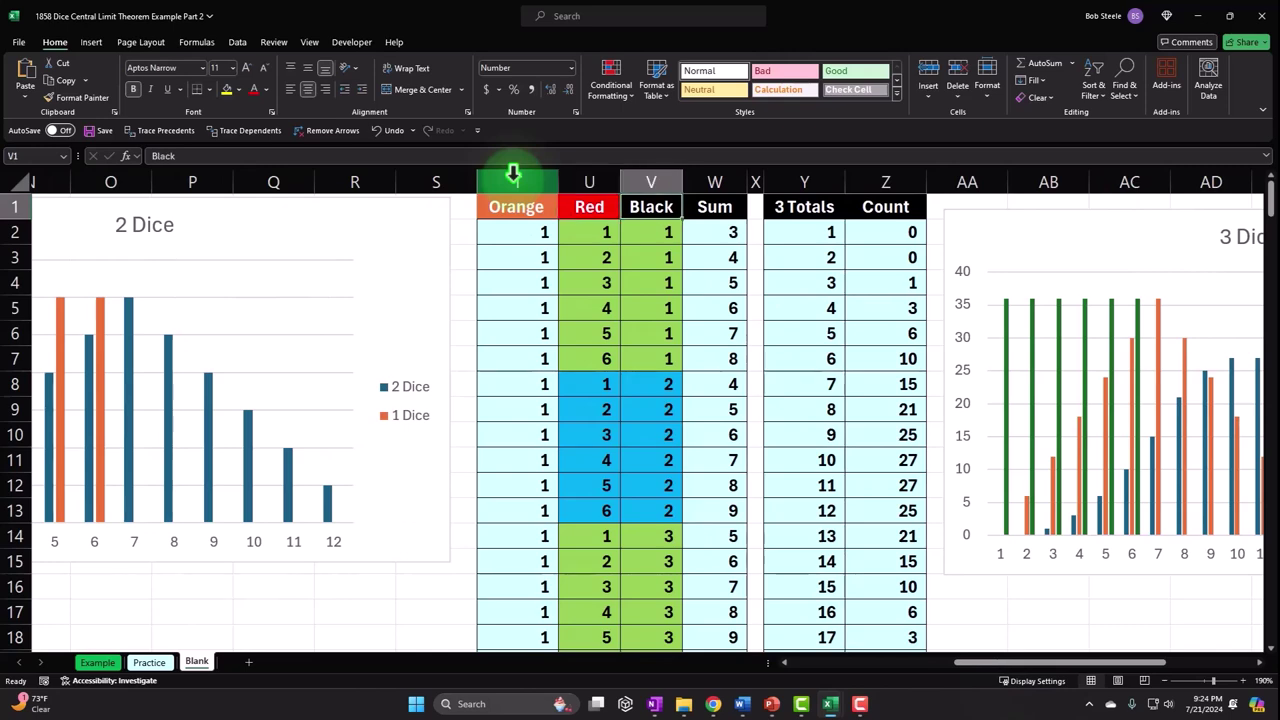
key("Right")
key("Right")
key("Right")
key("Right")
key("Right")
key("Right")
key("Right")
key("Right")
key("Right")
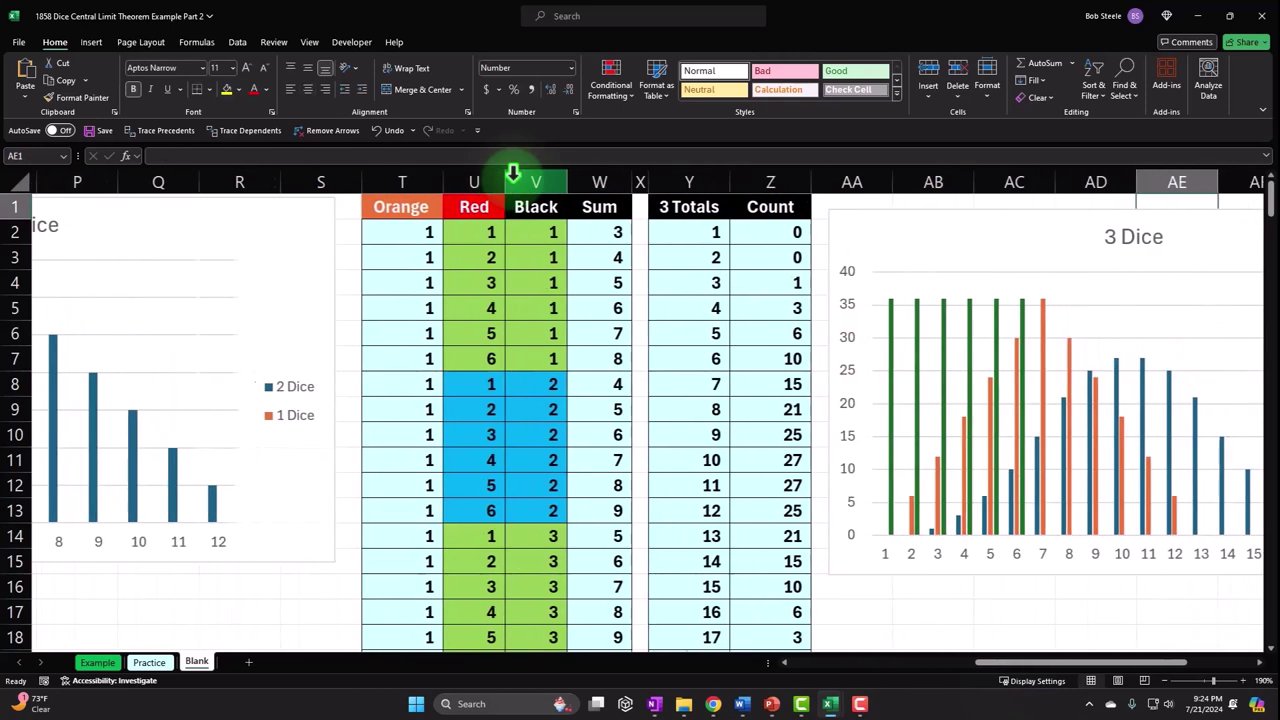
key("Right")
key("Right")
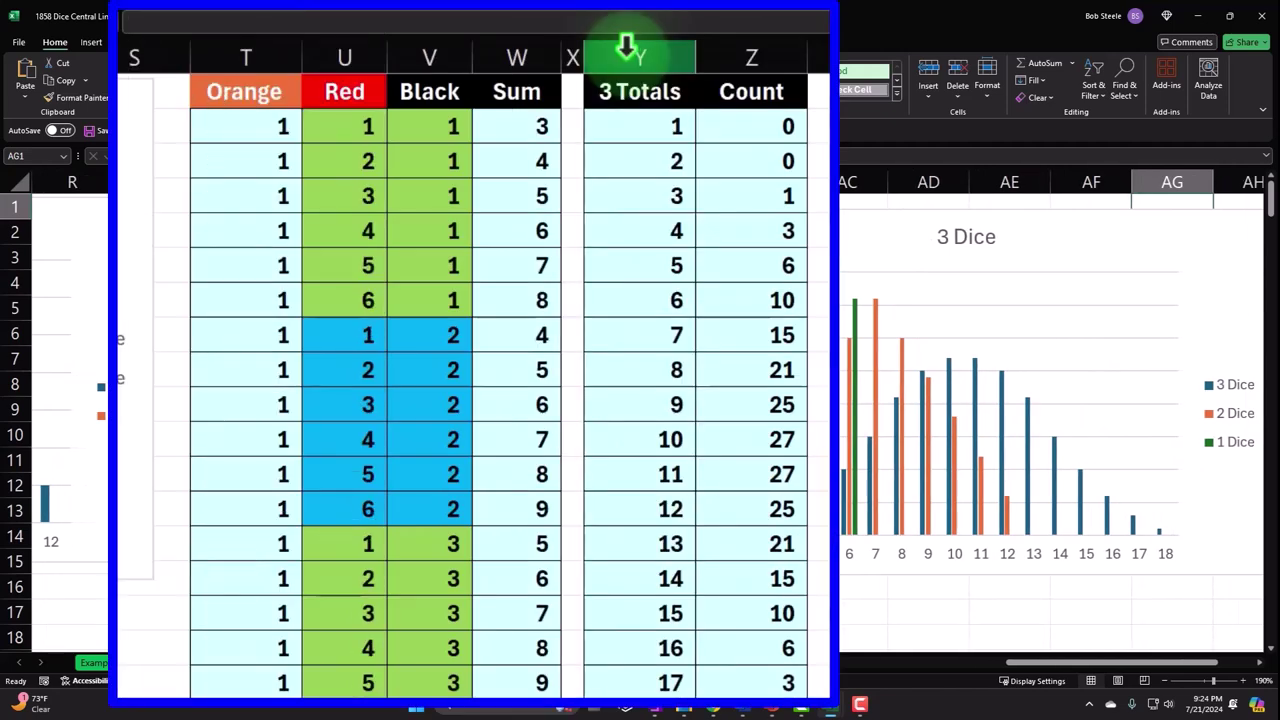
left_click(365, 220)
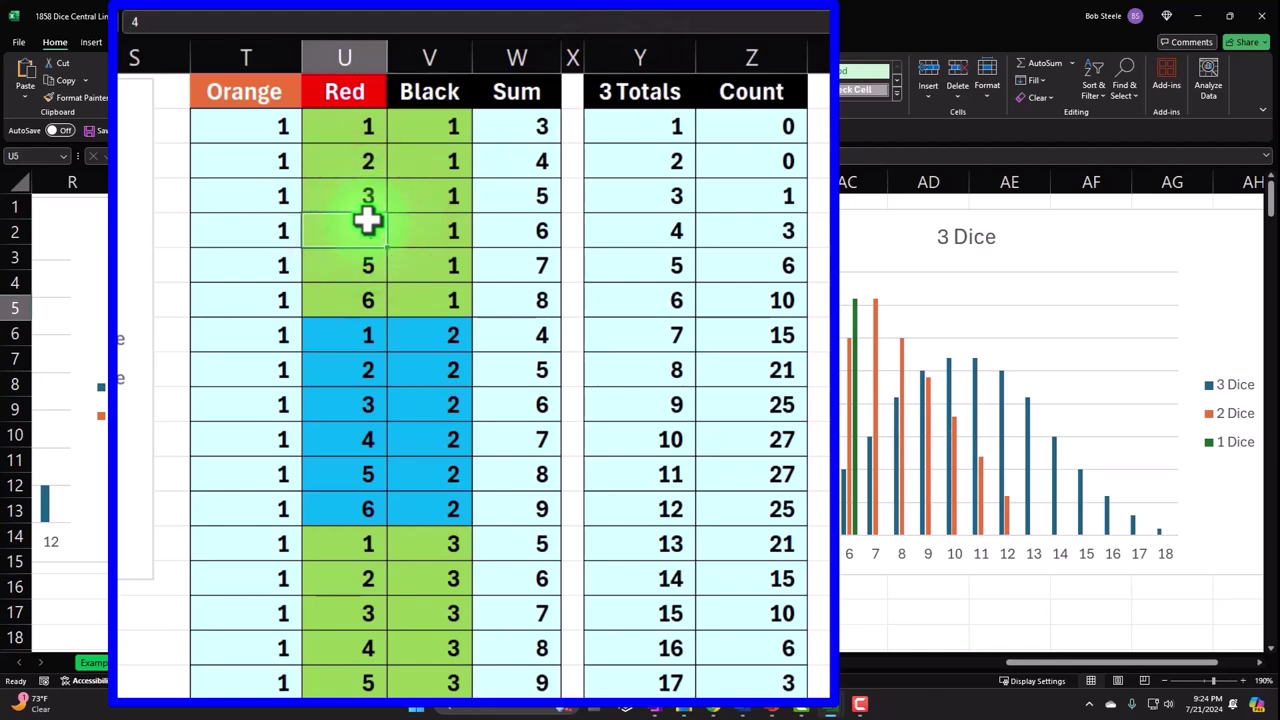
scroll(365, 220, "down", 7)
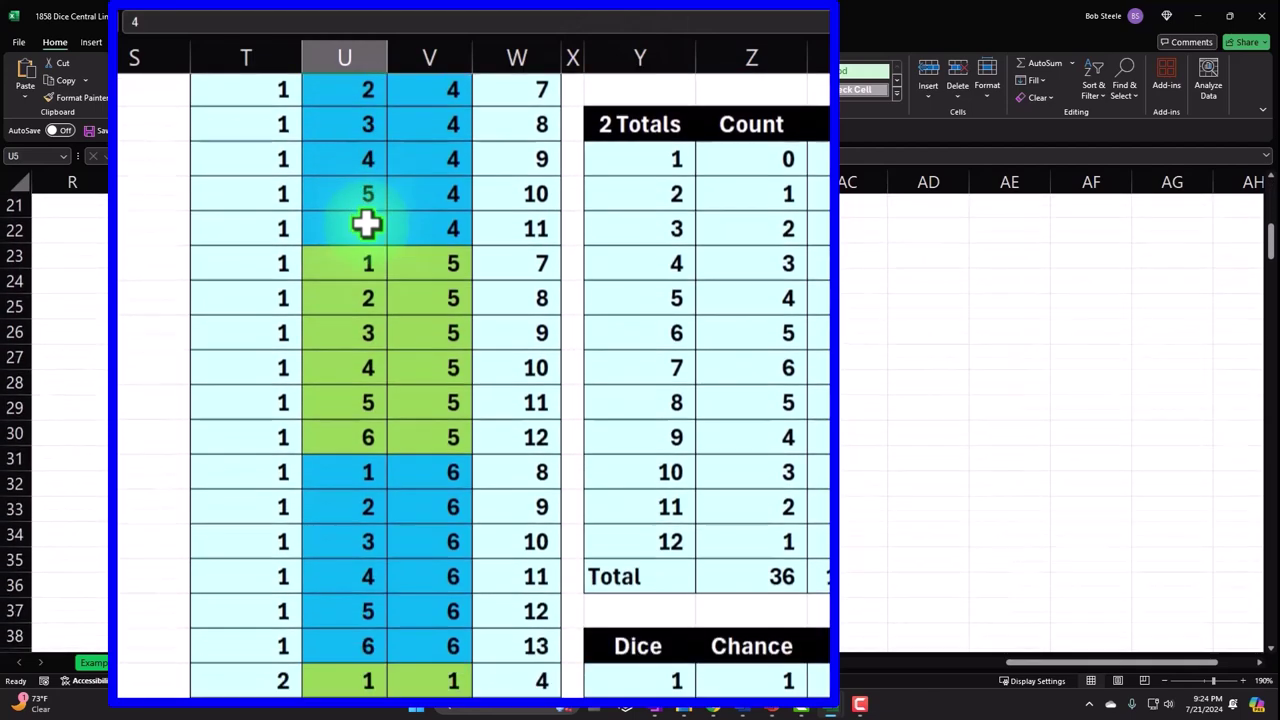
scroll(365, 225, "down", 7)
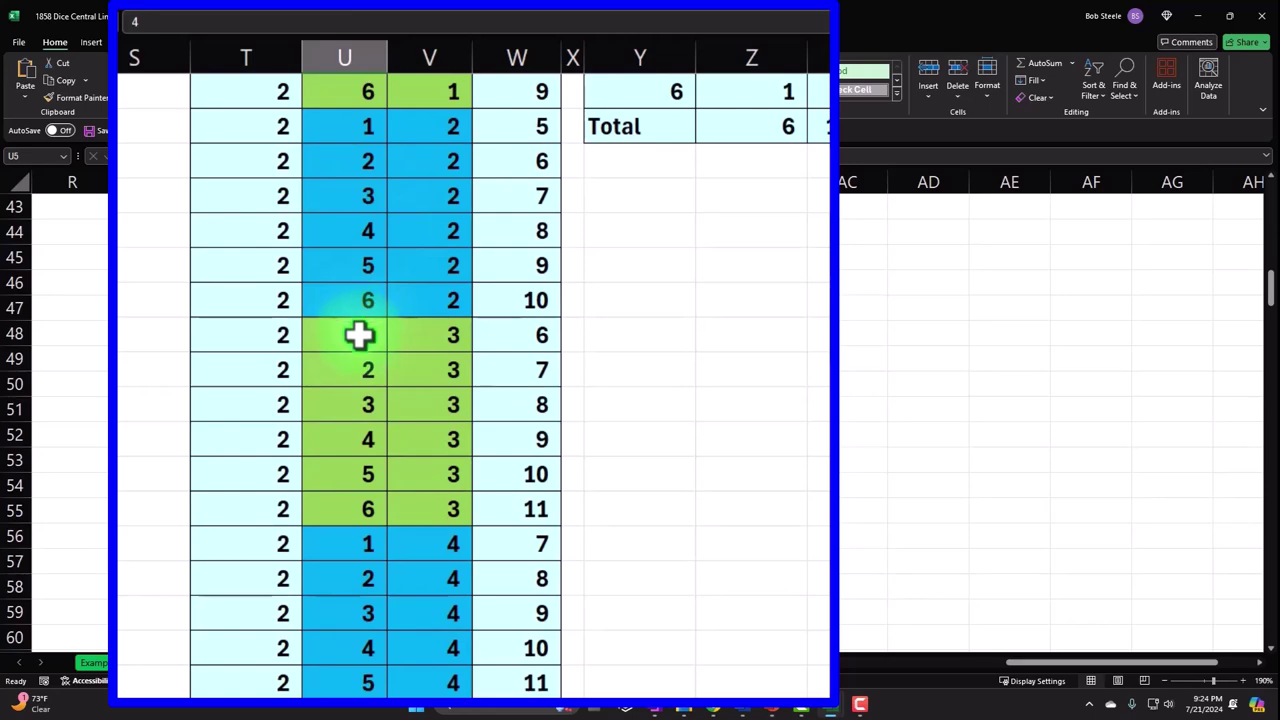
scroll(359, 335, "up", 14)
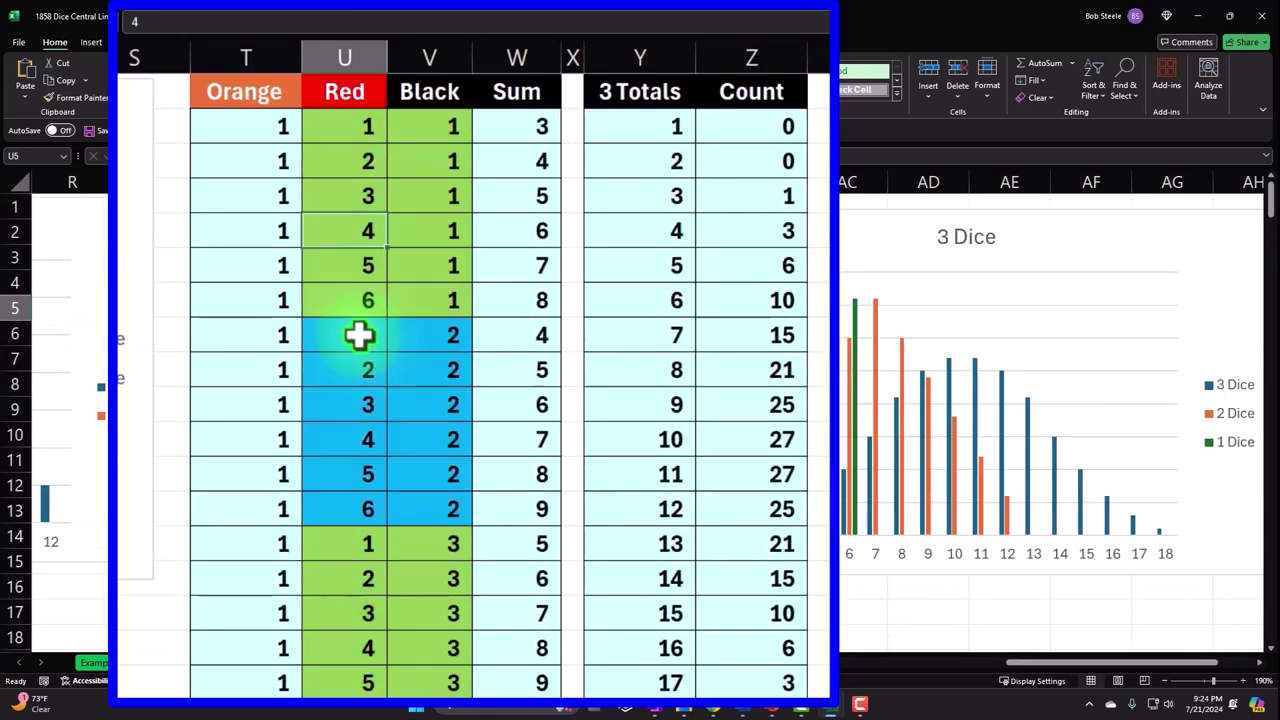
left_click(740, 131)
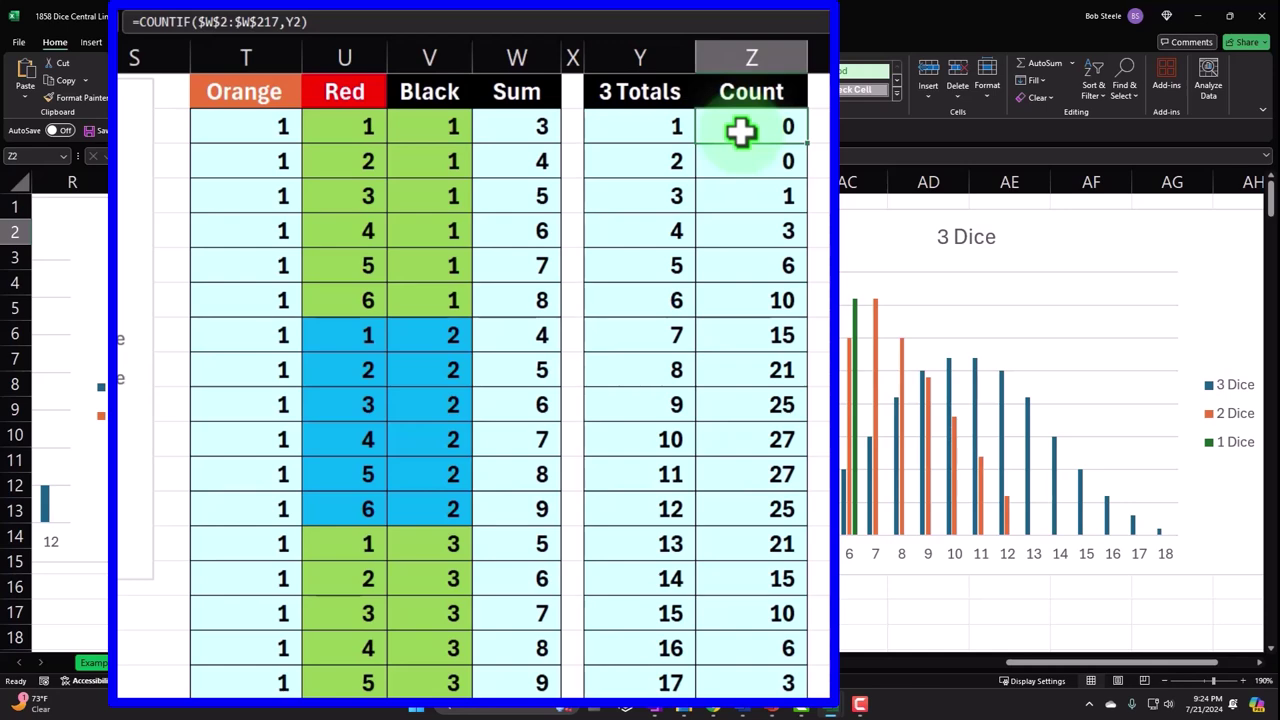
Check the three-dice Count total and count formulas, then zoom in on the 3 Dice chart.
scroll(749, 278, "down", 1)
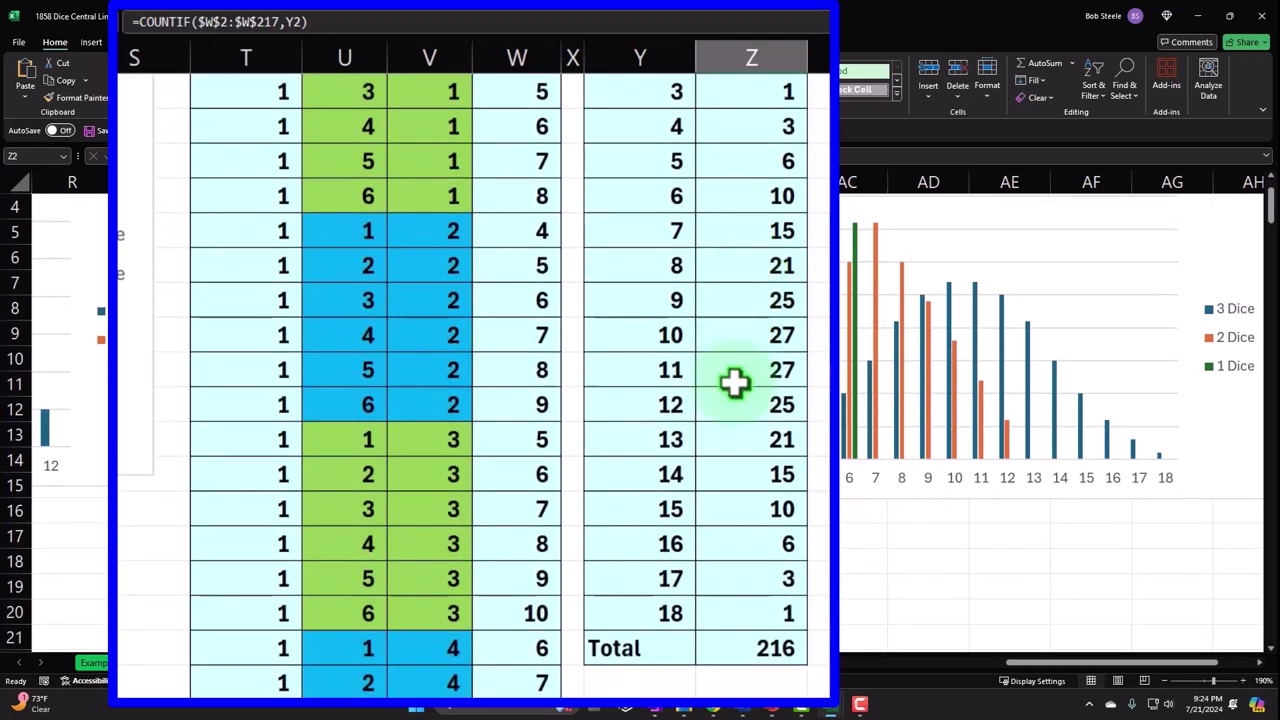
left_click(758, 638)
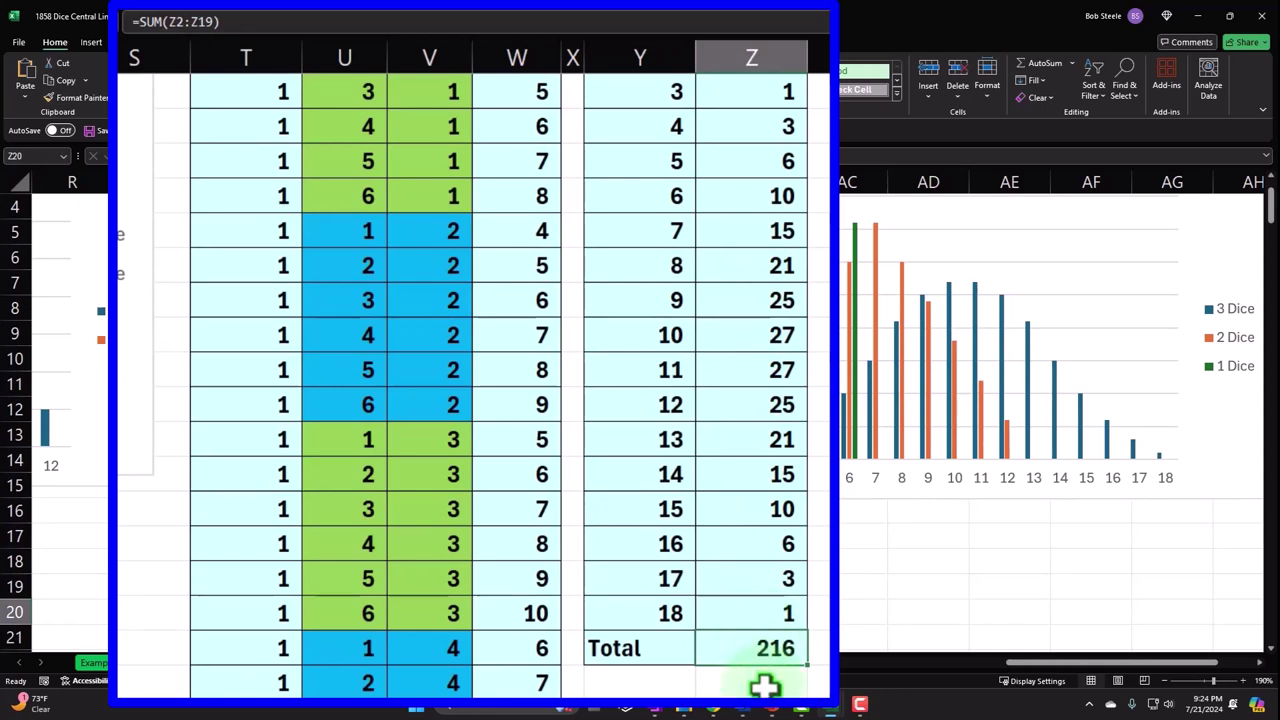
scroll(765, 660, "up", 1)
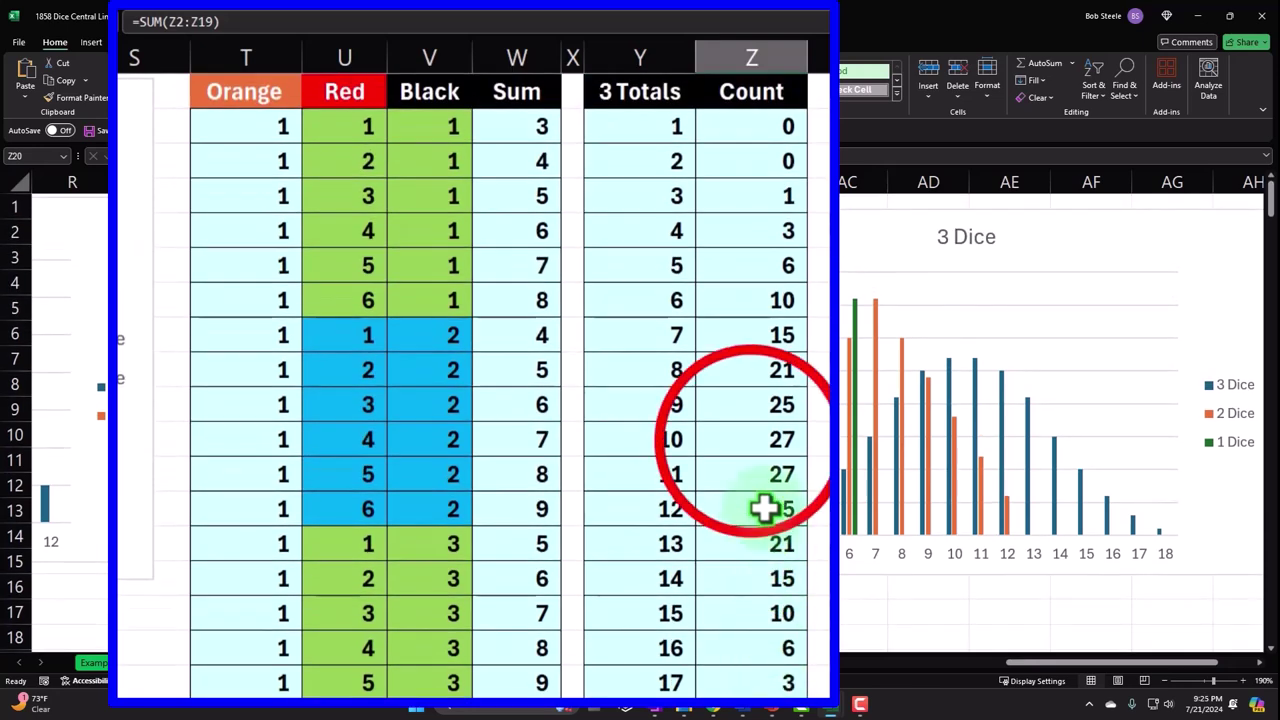
left_click(750, 440)
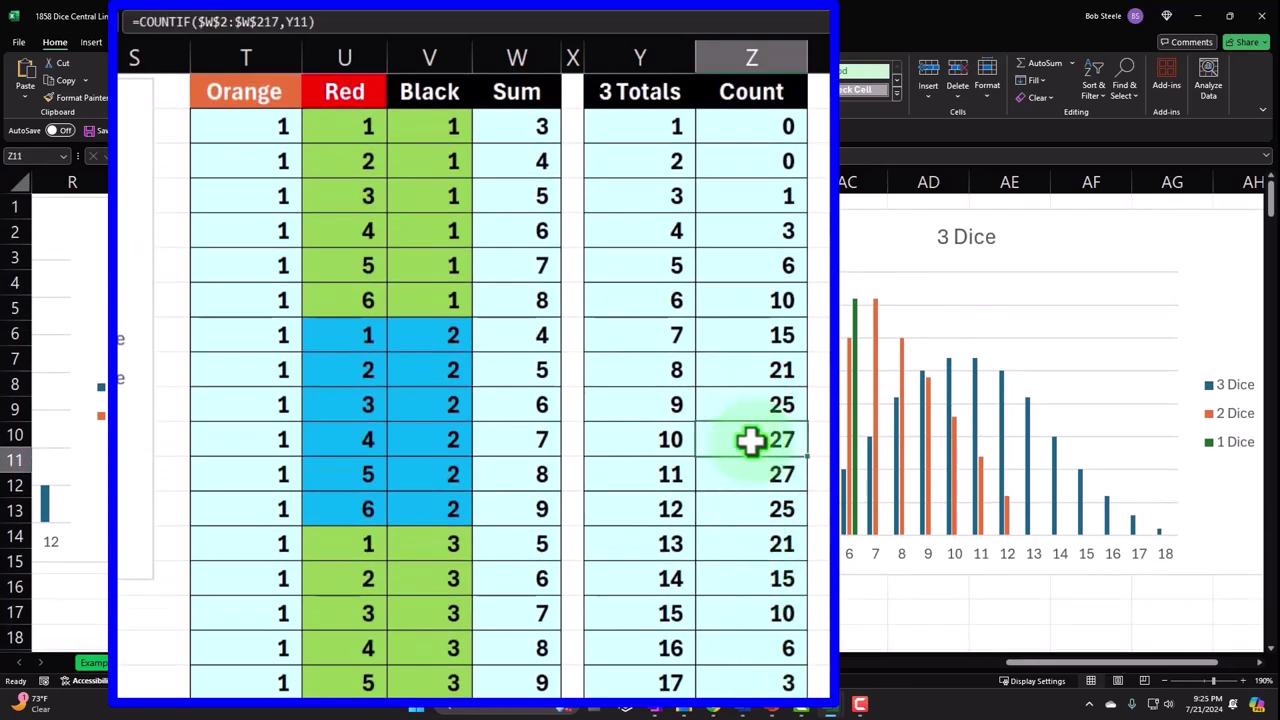
key("Down")
key("Down")
key("Down")
key("Down")
key("Down")
key("Down")
key("Down")
key("Down")
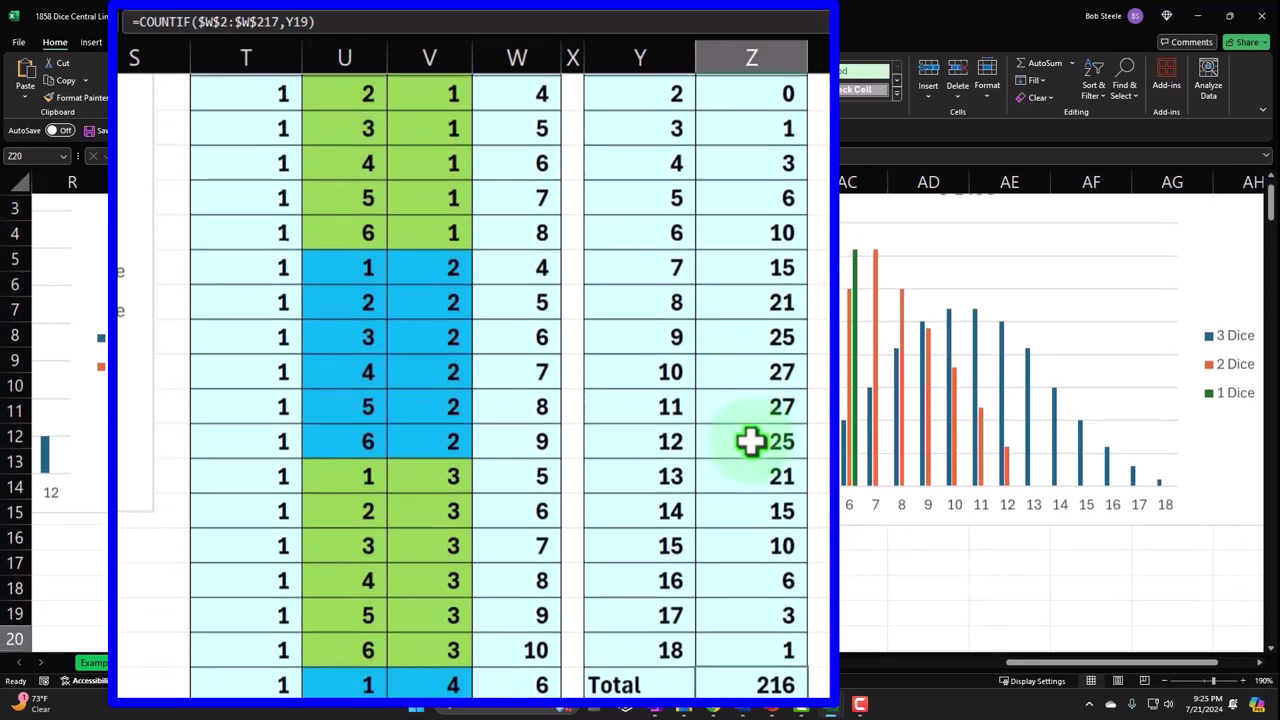
key("Up")
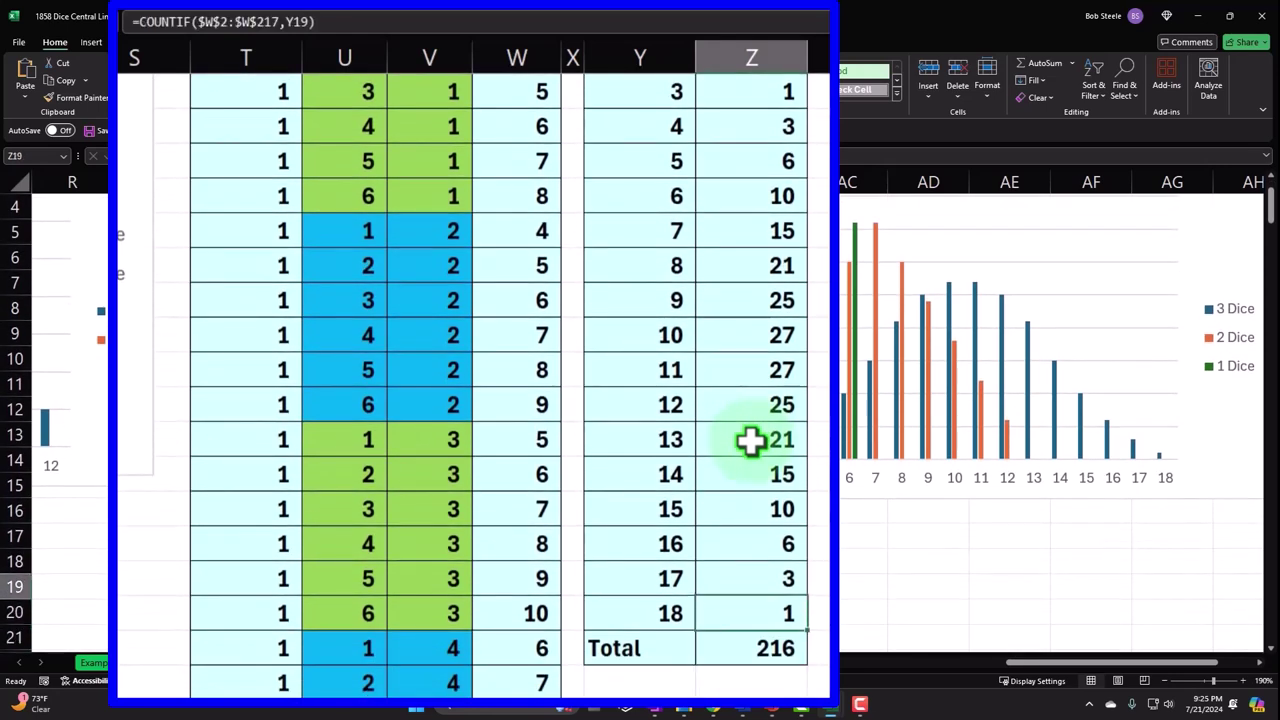
left_click(826, 486)
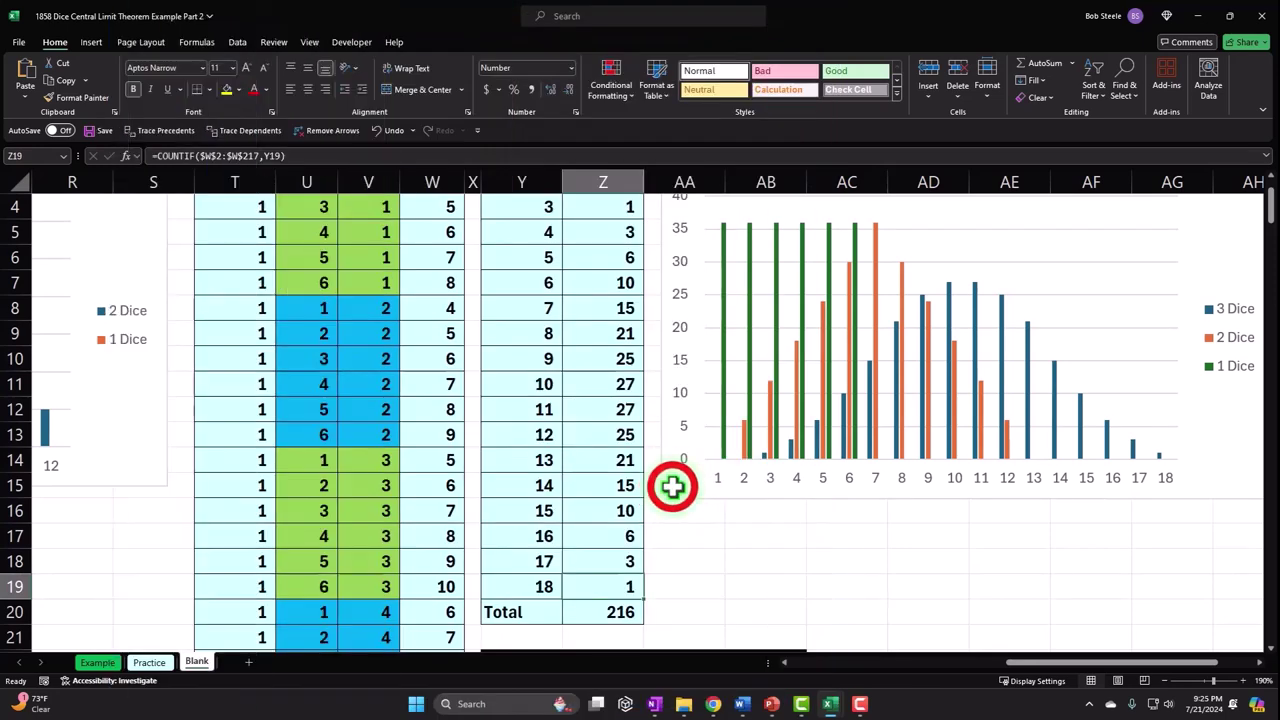
key("super+plus")
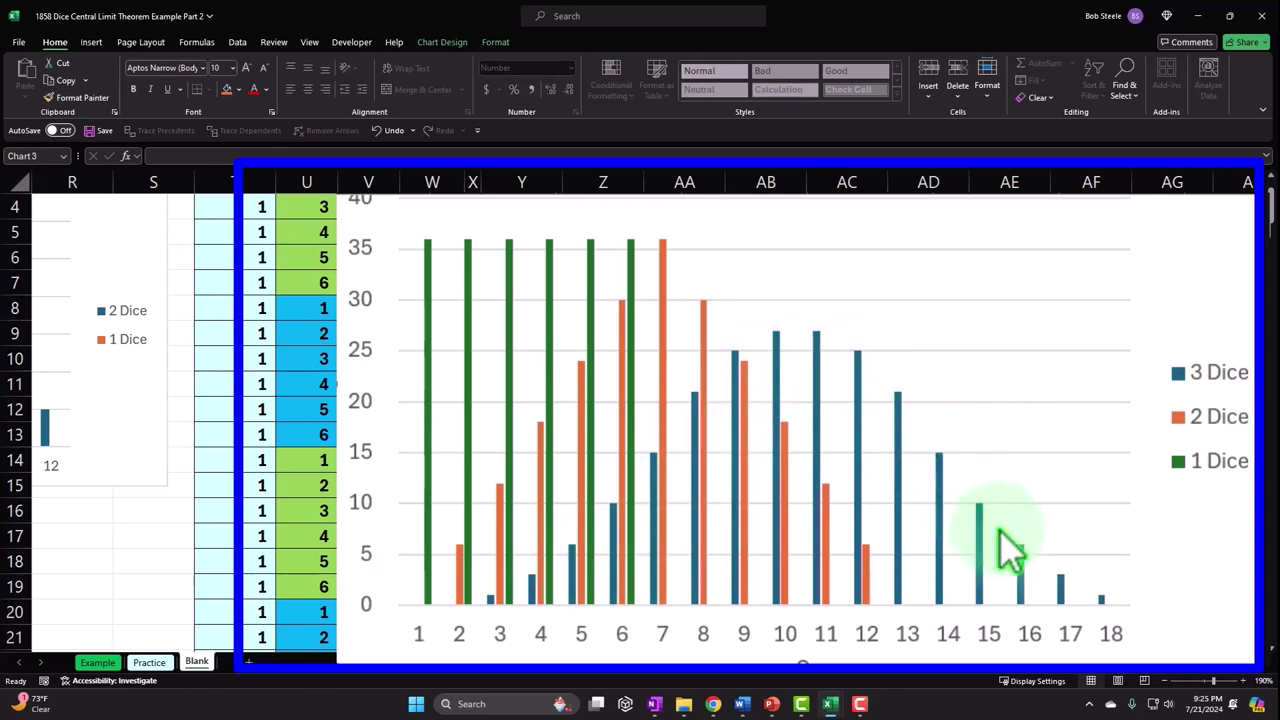
mouse_move(1021, 550)
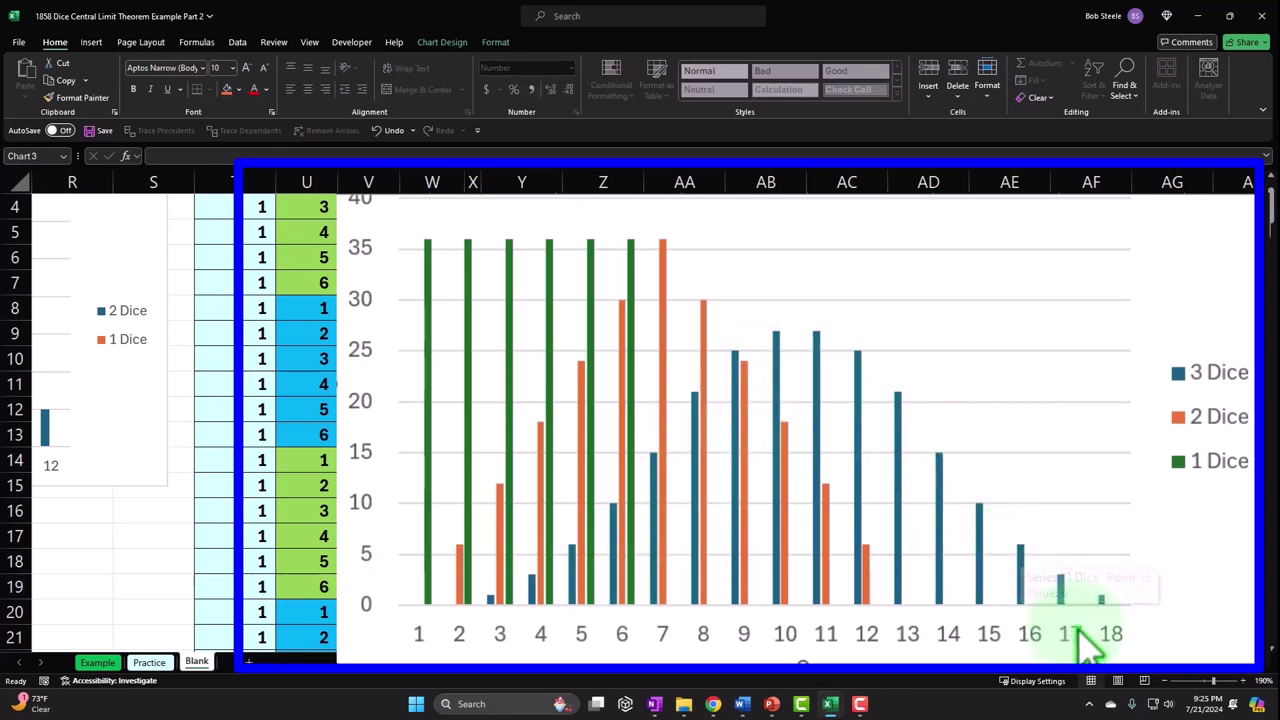
key("super+Escape")
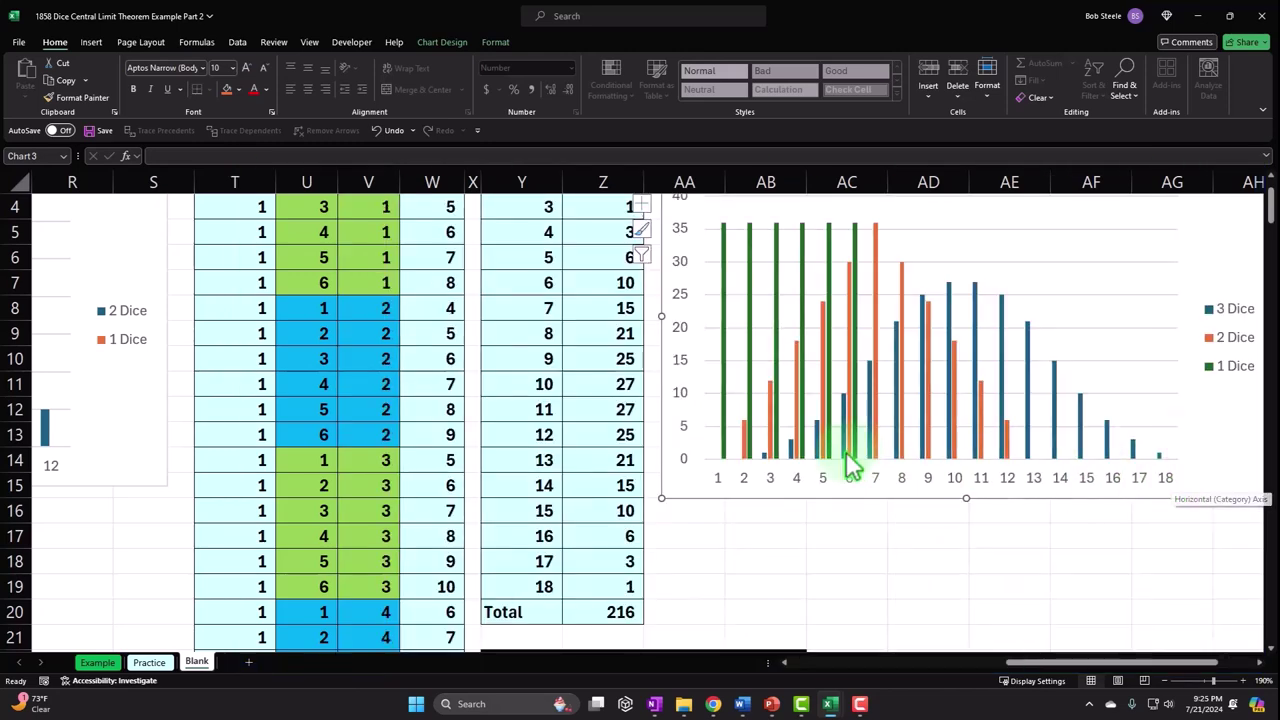
Check the 2 Totals and 3 Totals Count totals and the Odds percentages 0.00% to 2.78%.
scroll(677, 500, "down", 2)
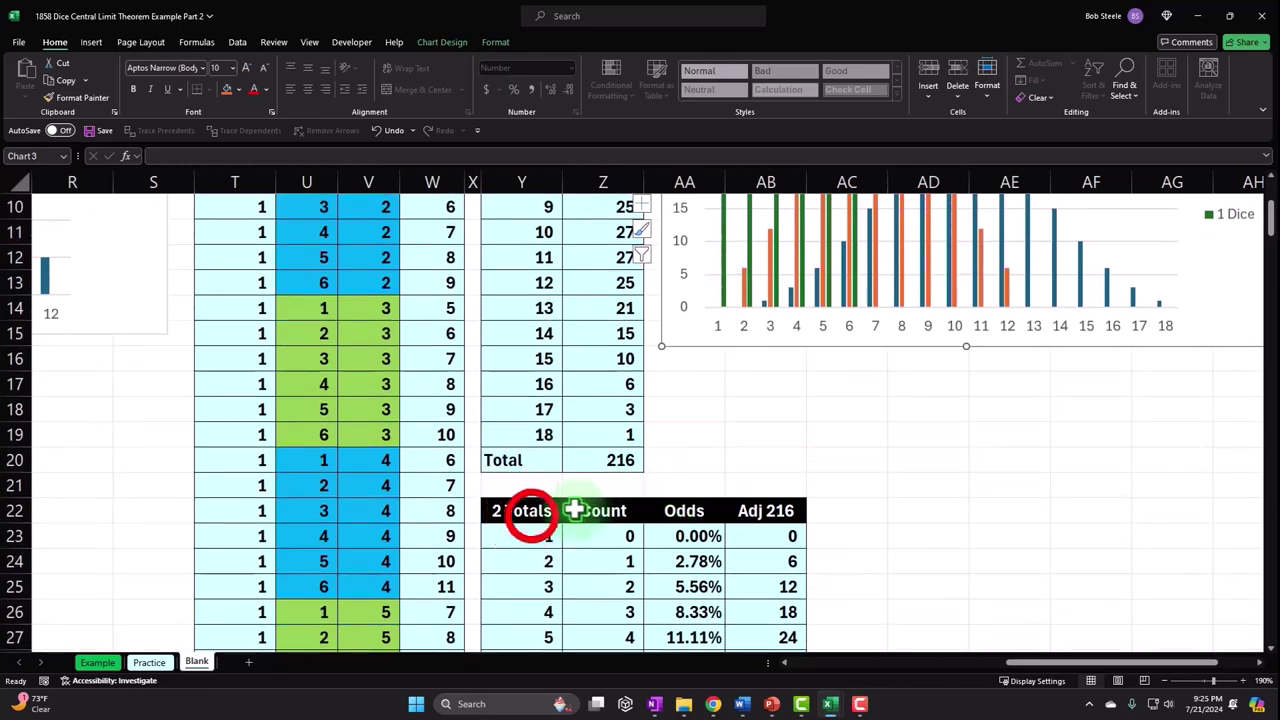
left_click(534, 517)
scroll(531, 515, "down", 2)
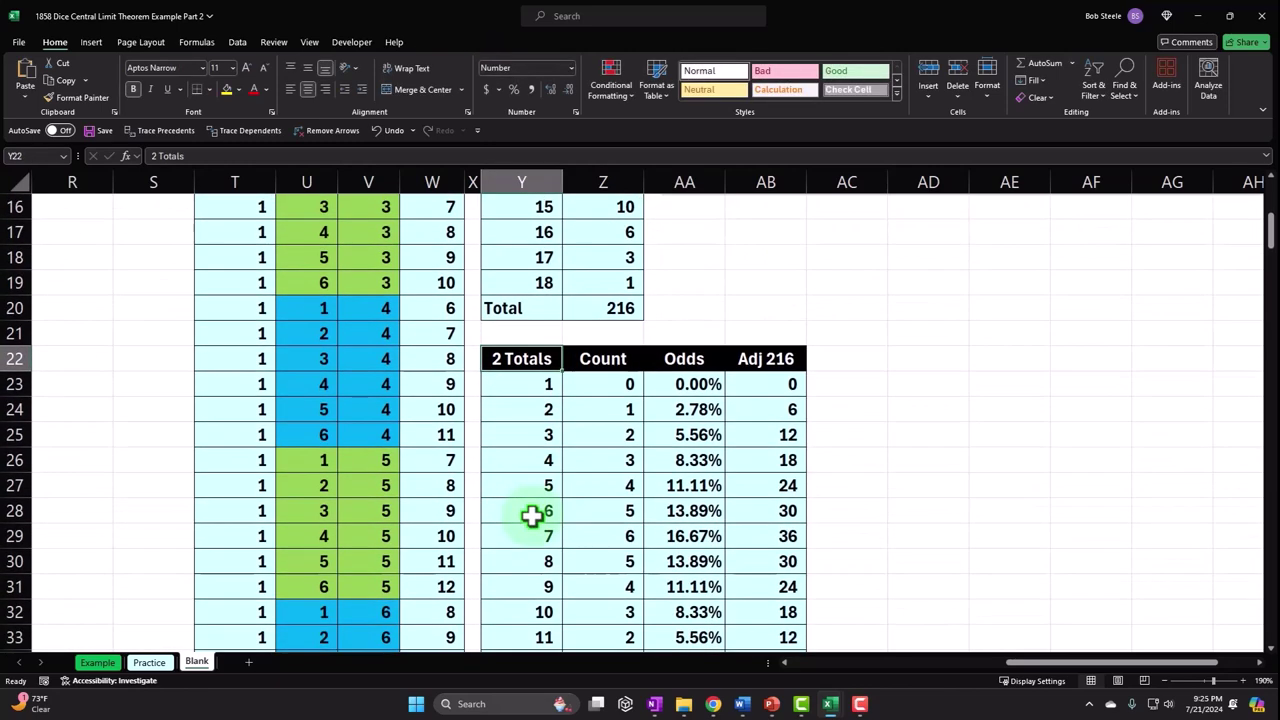
scroll(532, 515, "down", 1)
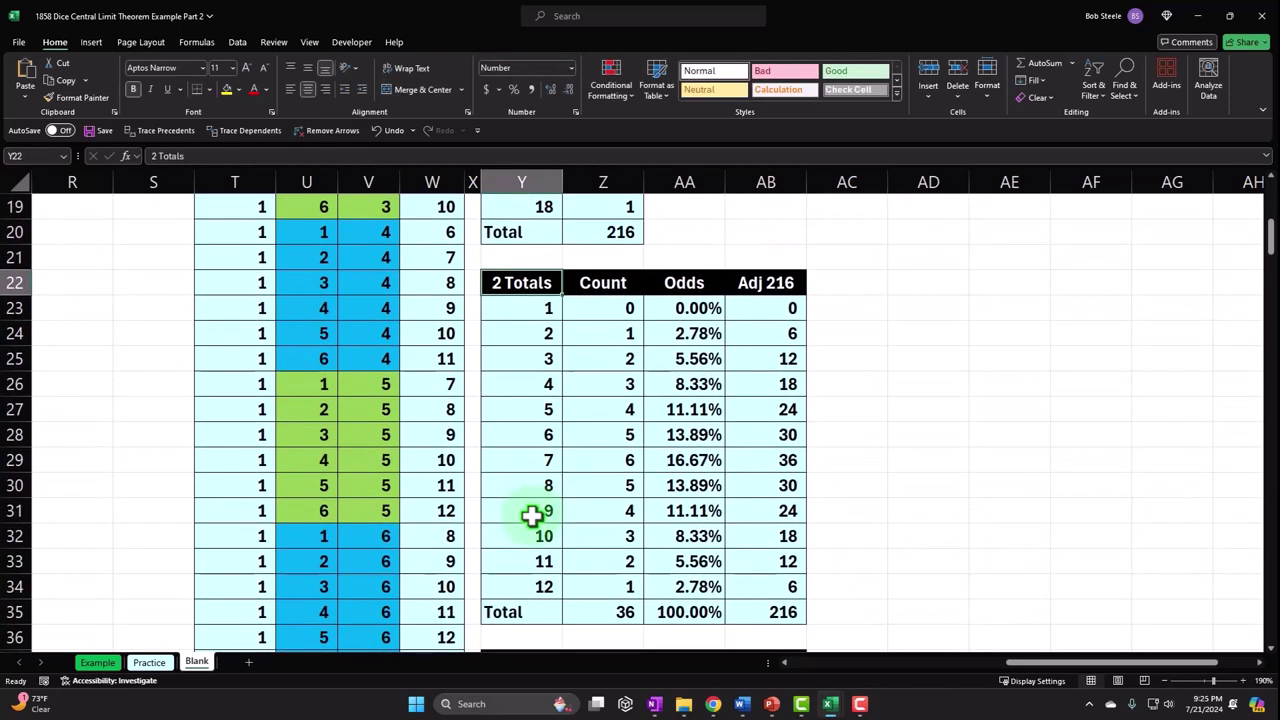
left_click(603, 612)
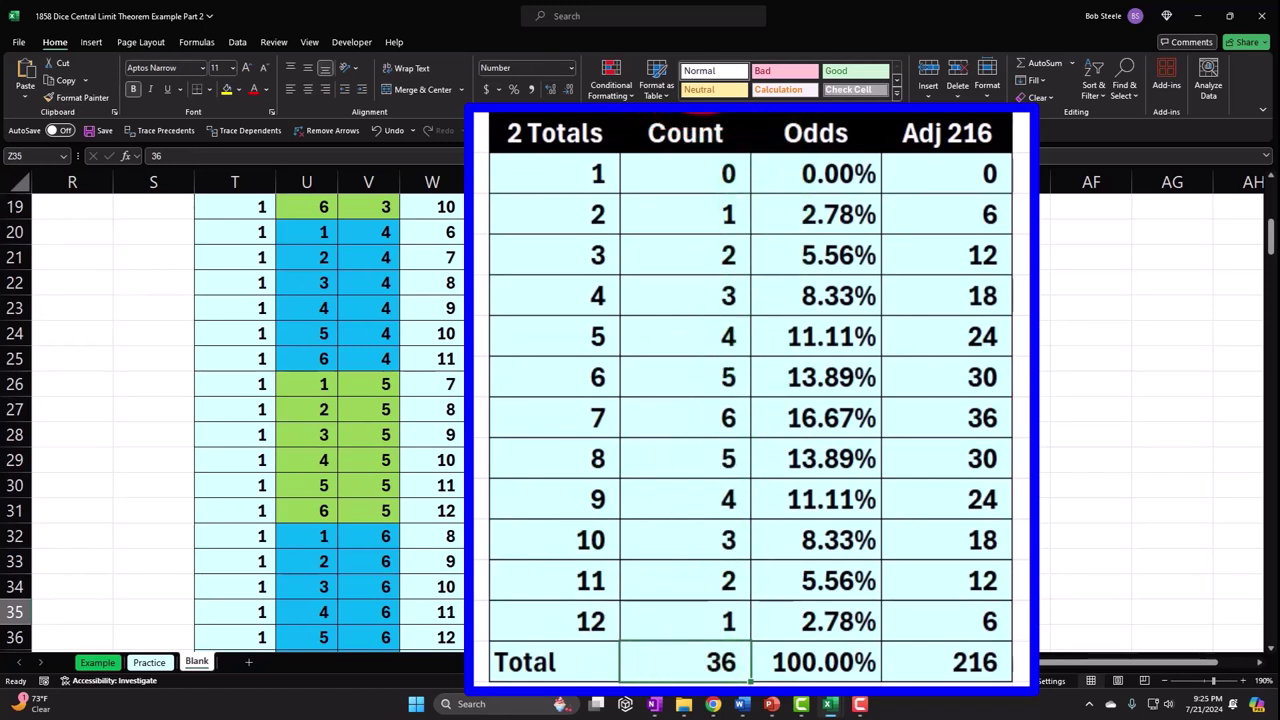
left_click(640, 232)
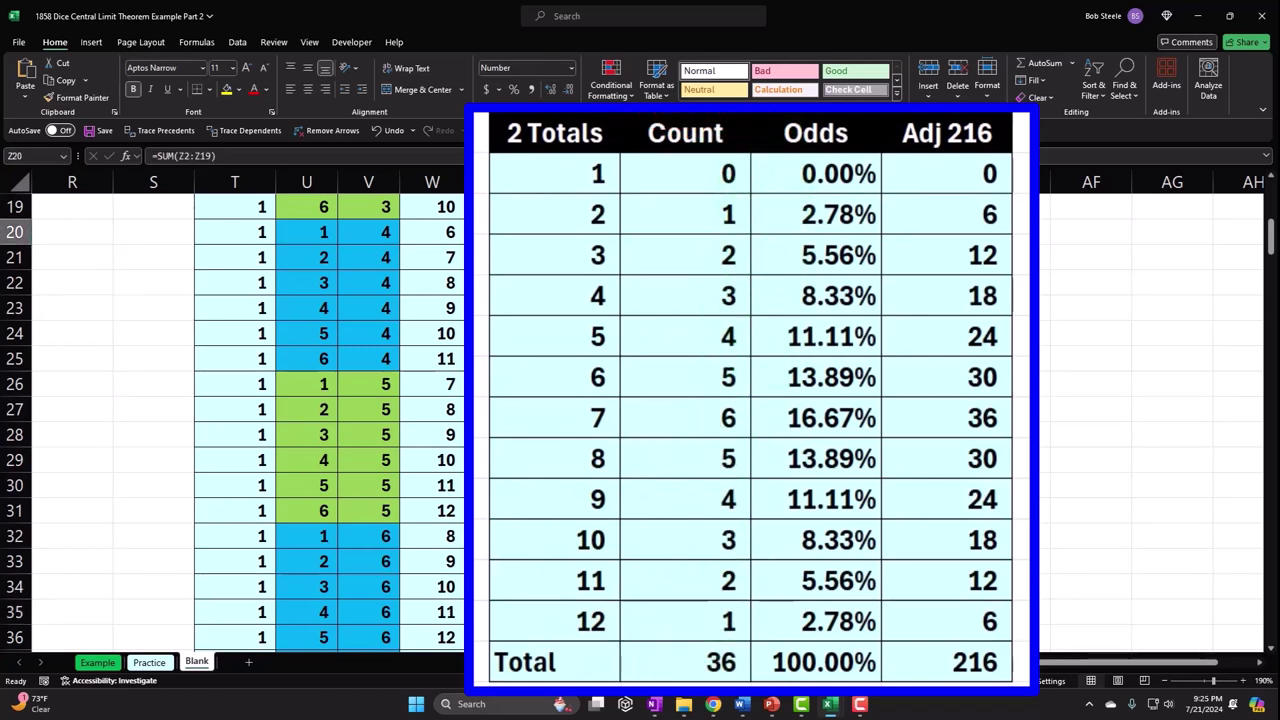
left_click_drag(829, 172, 850, 618)
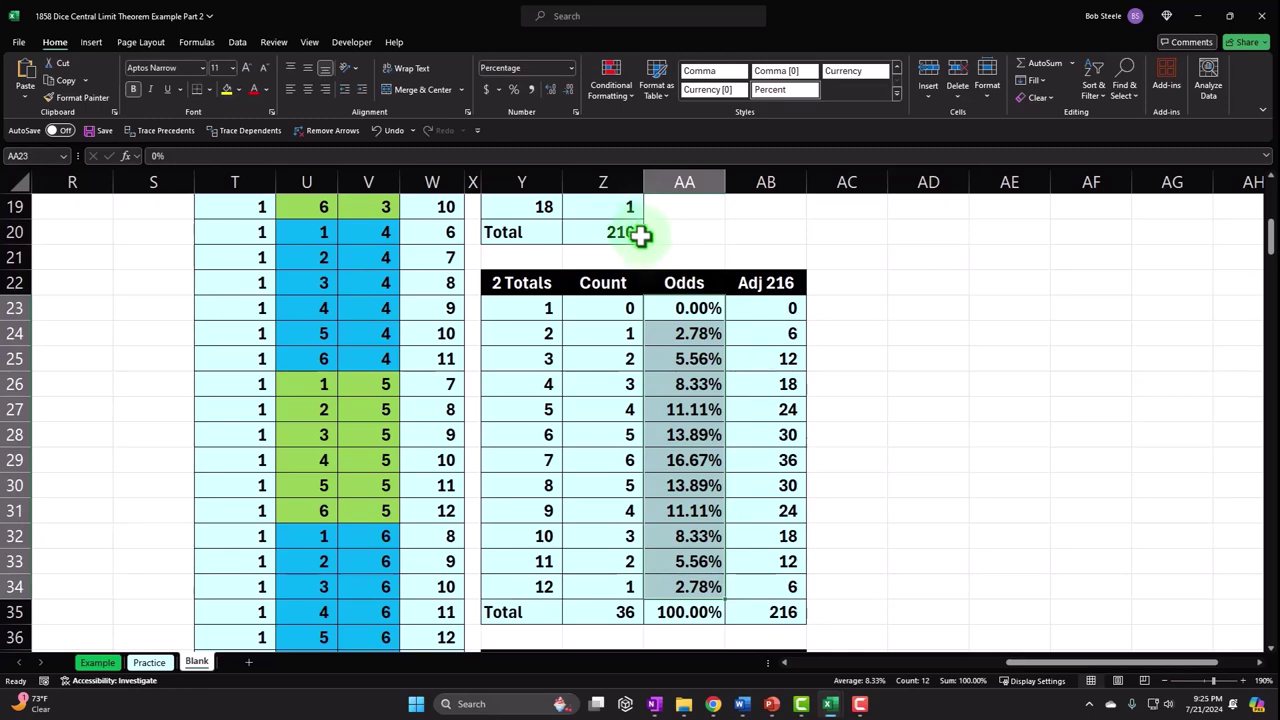
Check the single-die Chance total of 6, the Adj 216 values and the outcome table's top rows.
scroll(785, 372, "up", 1)
scroll(785, 375, "up", 5)
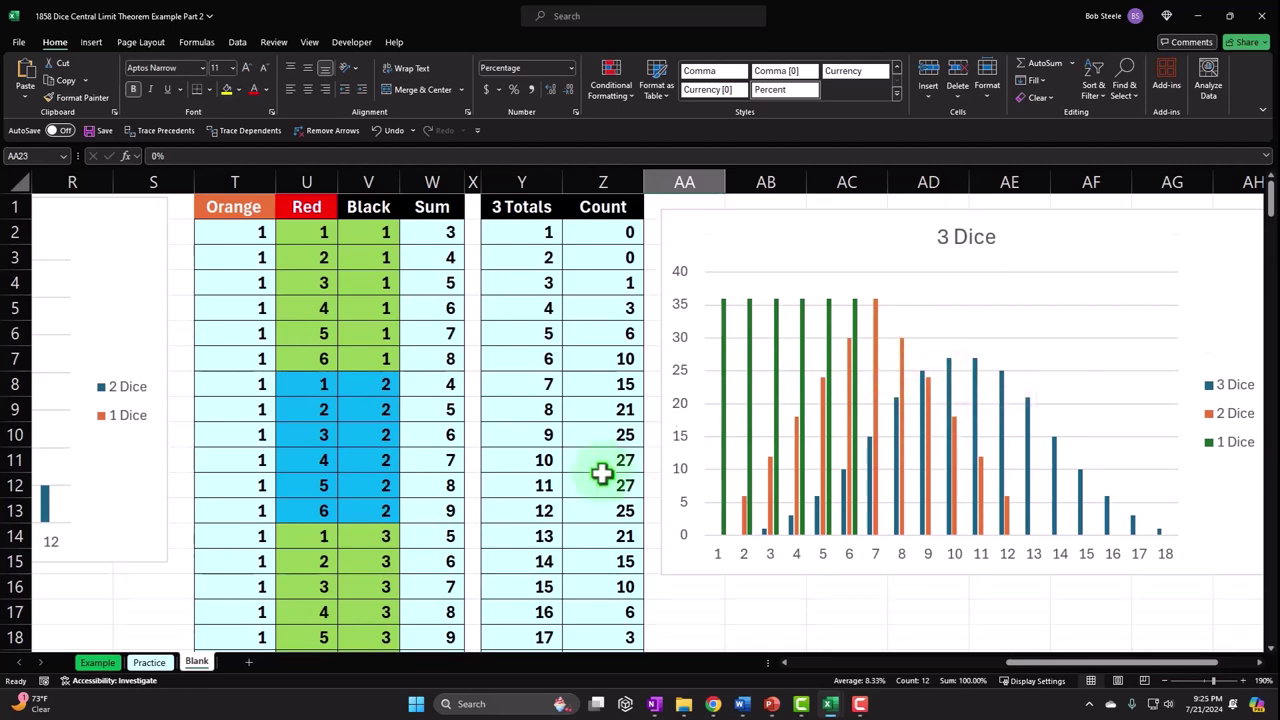
scroll(600, 472, "down", 7)
scroll(601, 474, "down", 3)
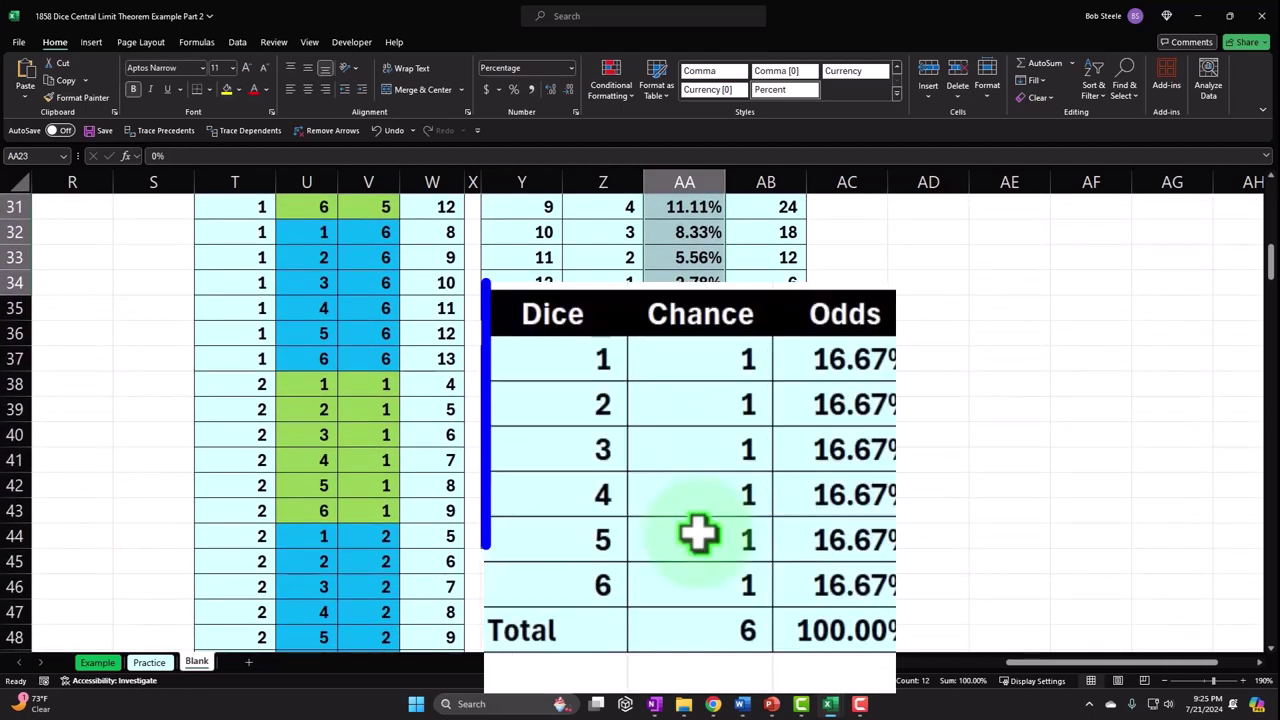
left_click(713, 625)
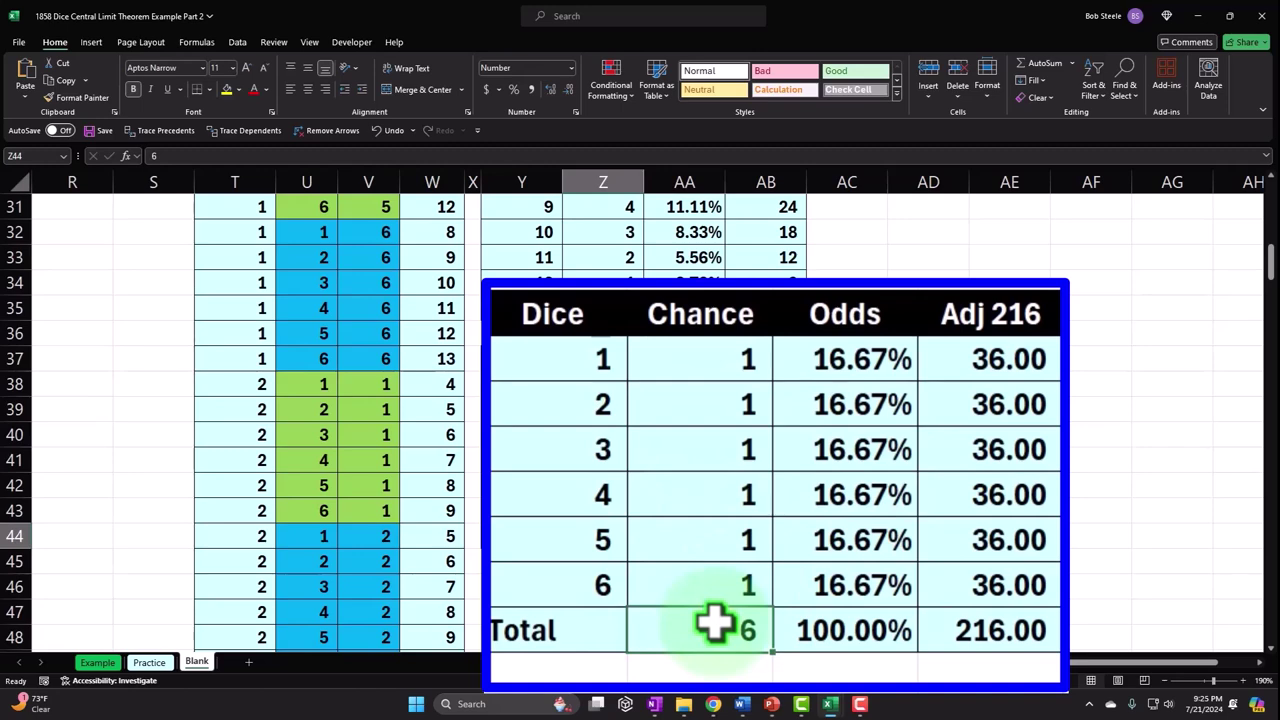
left_click_drag(765, 384, 777, 500)
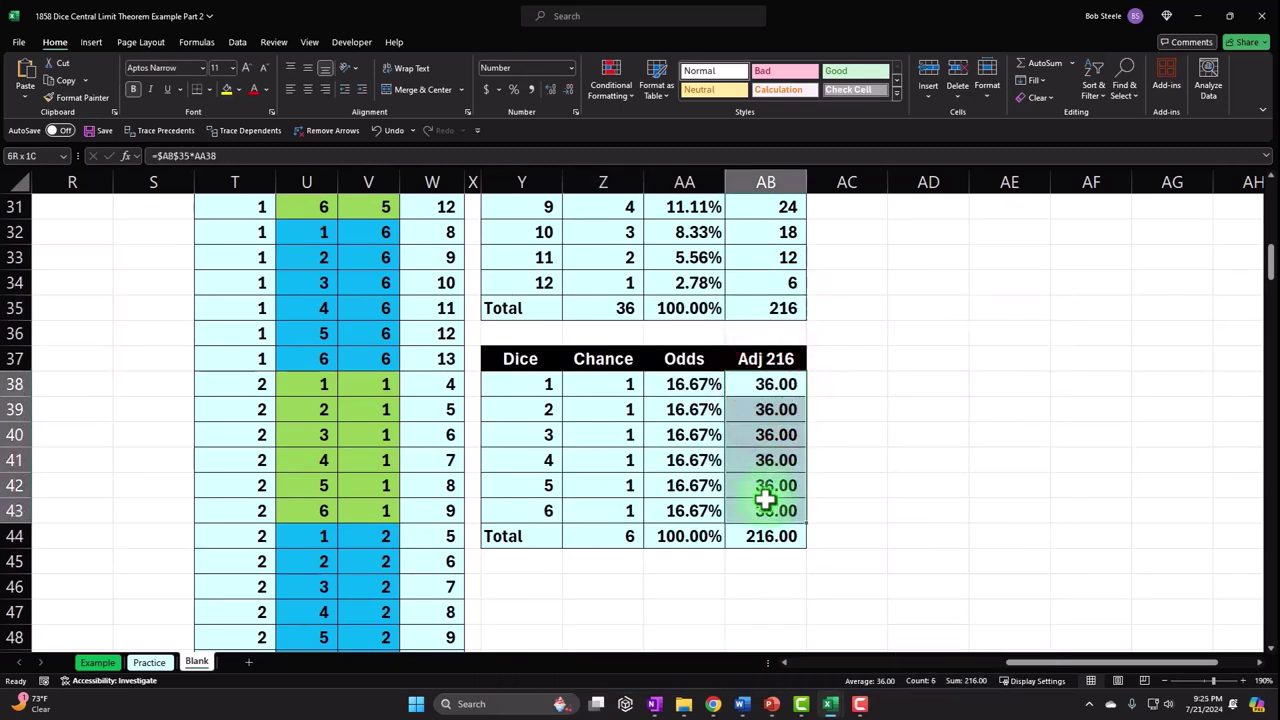
scroll(820, 500, "up", 10)
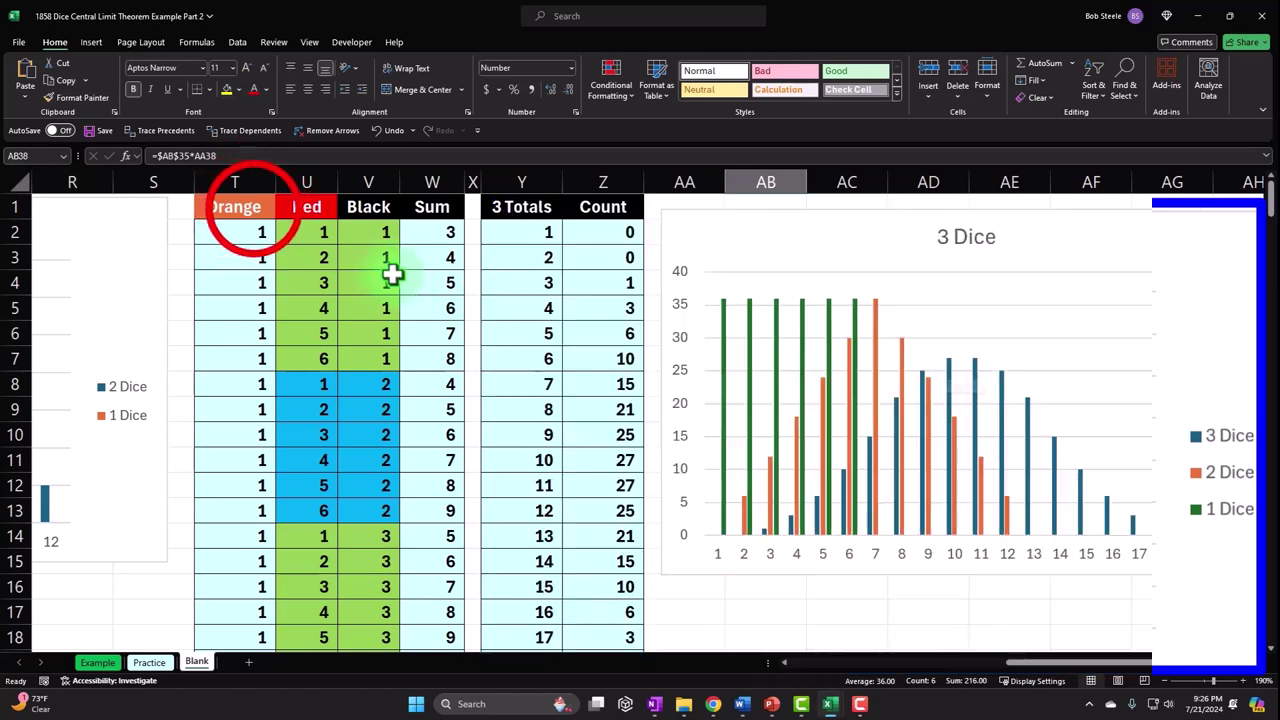
left_click_drag(257, 209, 422, 368)
left_click_drag(469, 325, 472, 330)
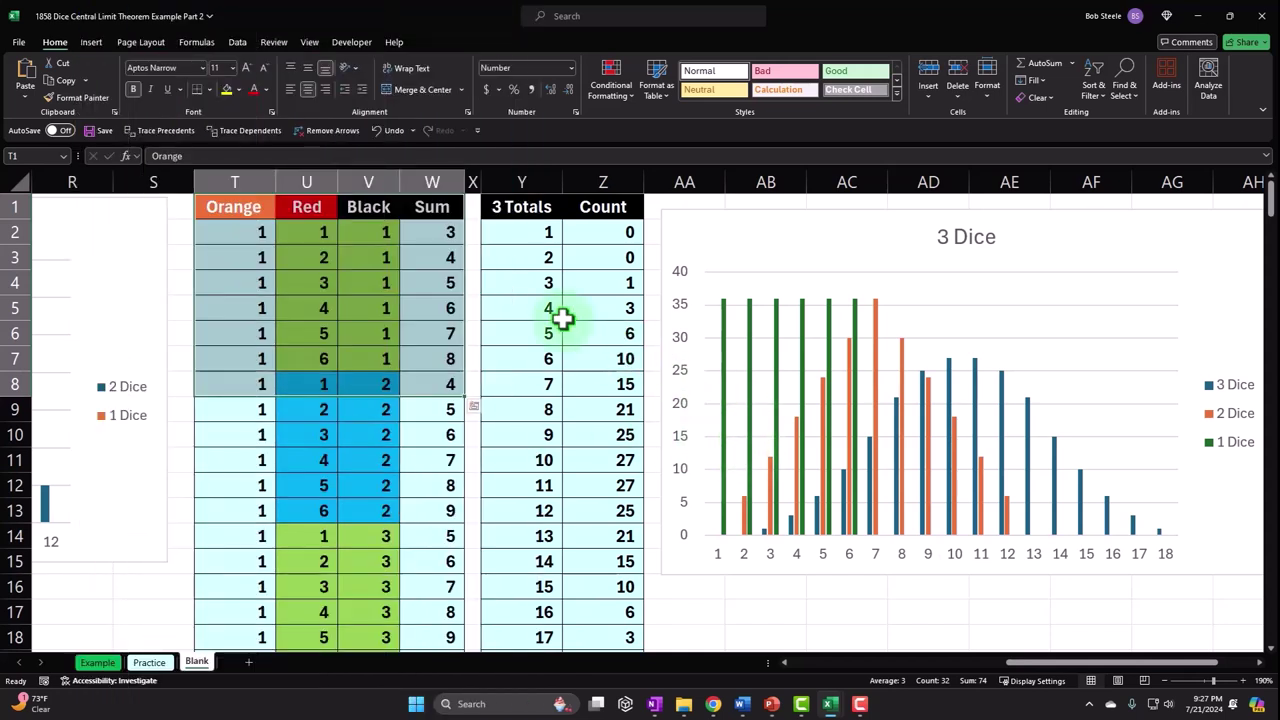
Copy the Orange, Red, Black and Sum columns T:W and paste them starting at AJ1.
left_click(232, 181)
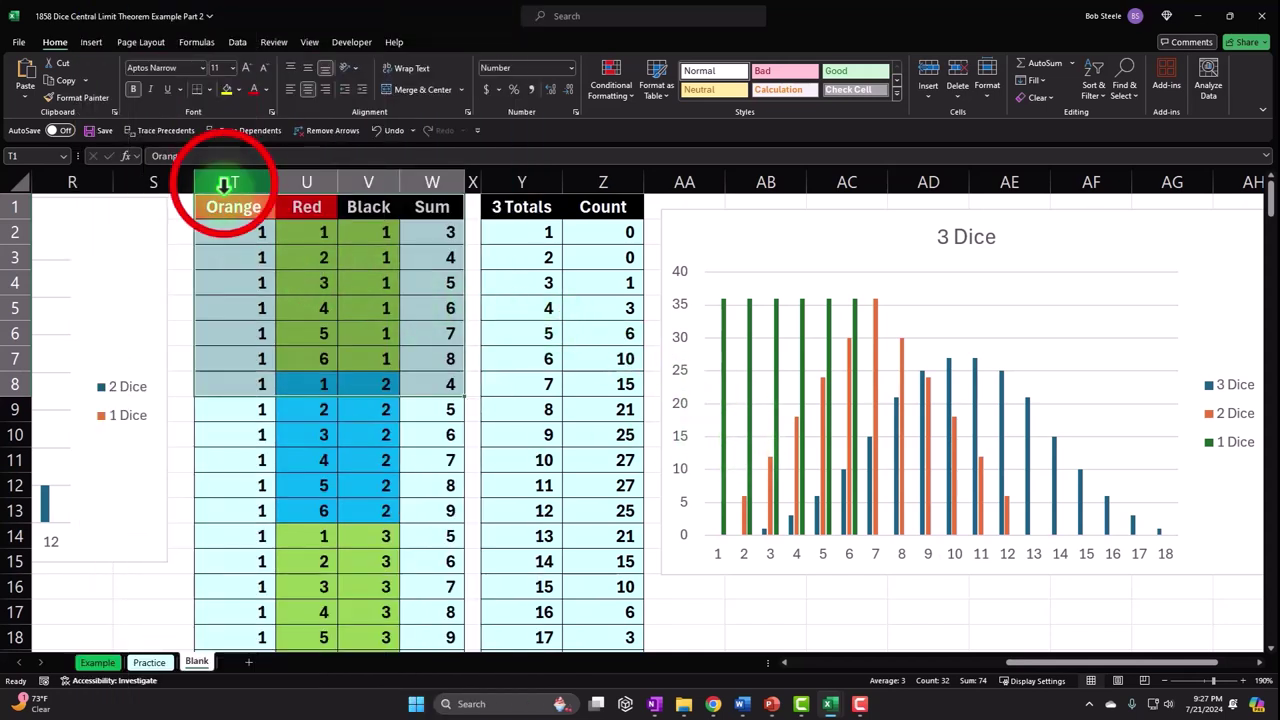
left_click_drag(238, 183, 423, 196)
key("ctrl+c")
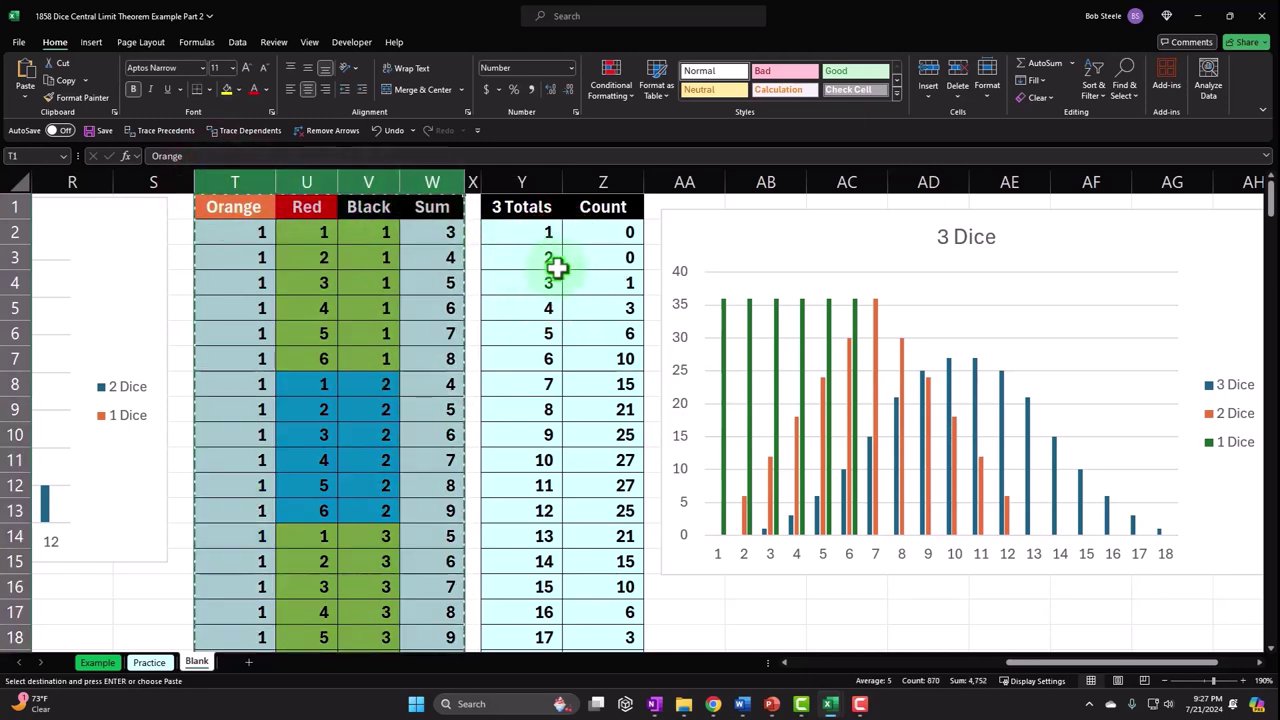
left_click(563, 265)
key("Right")
key("Right")
key("Right")
key("Right")
key("Right")
key("Right")
key("Right")
key("Right")
key("Right")
key("Right")
key("Right")
key("Right")
key("Right")
key("Right")
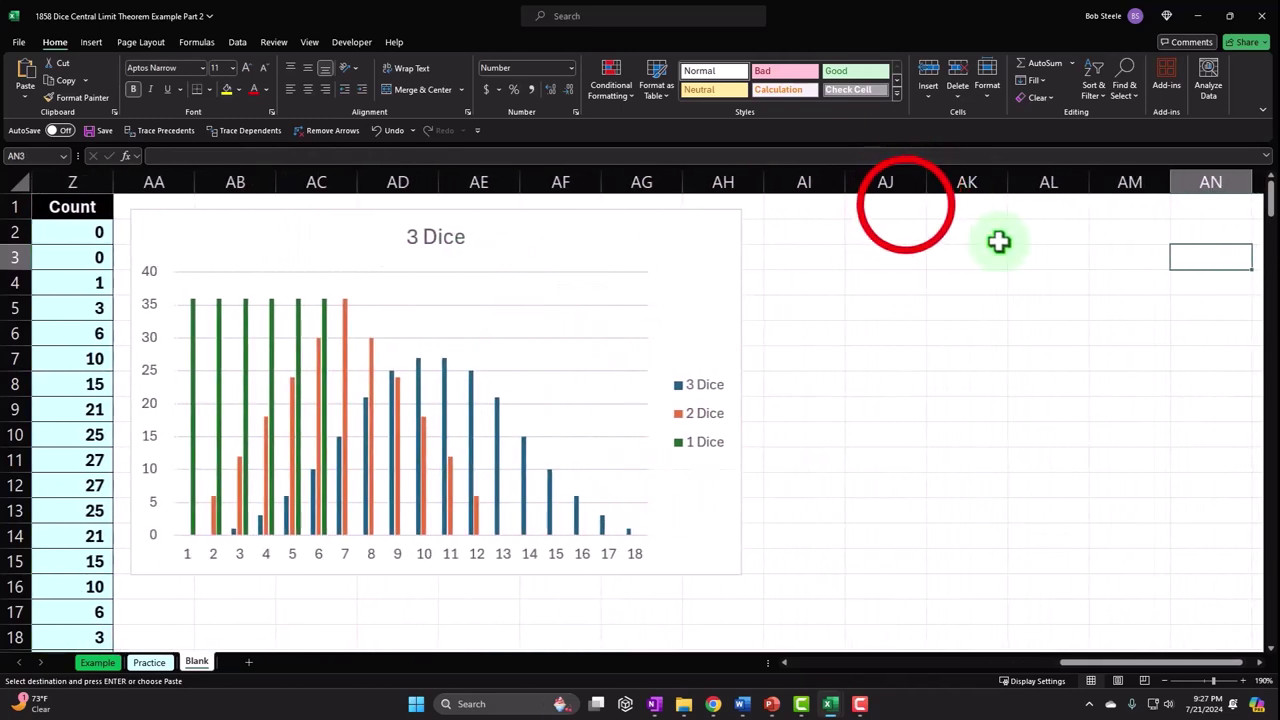
left_click(906, 205)
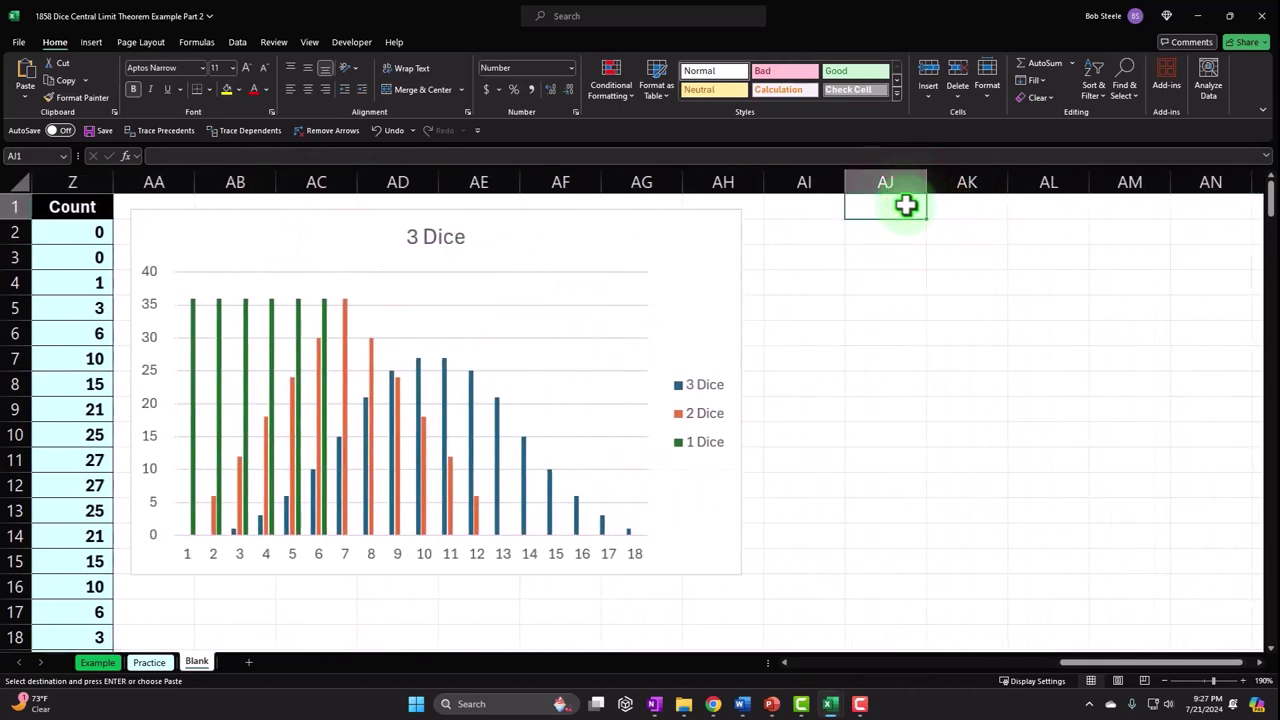
key("ctrl+v")
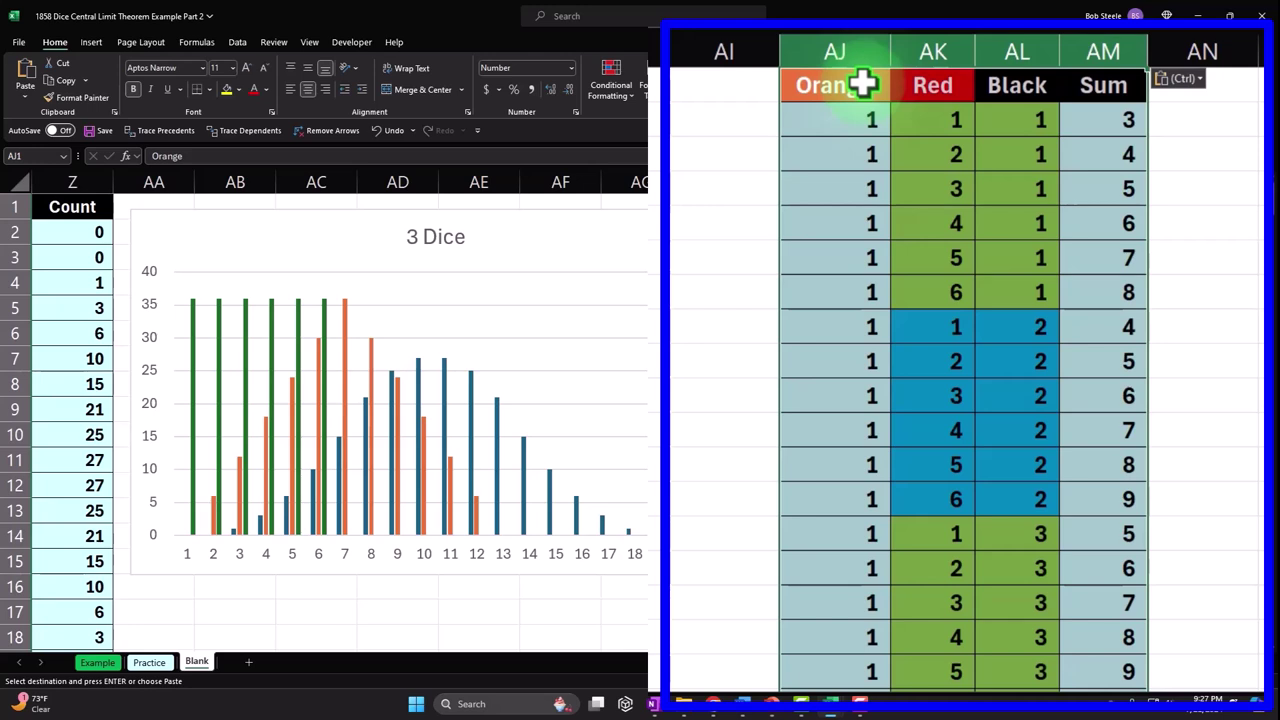
Enter a 'Yellow' heading in AI1, fill it yellow and centre it.
left_click(862, 85)
left_click(720, 71)
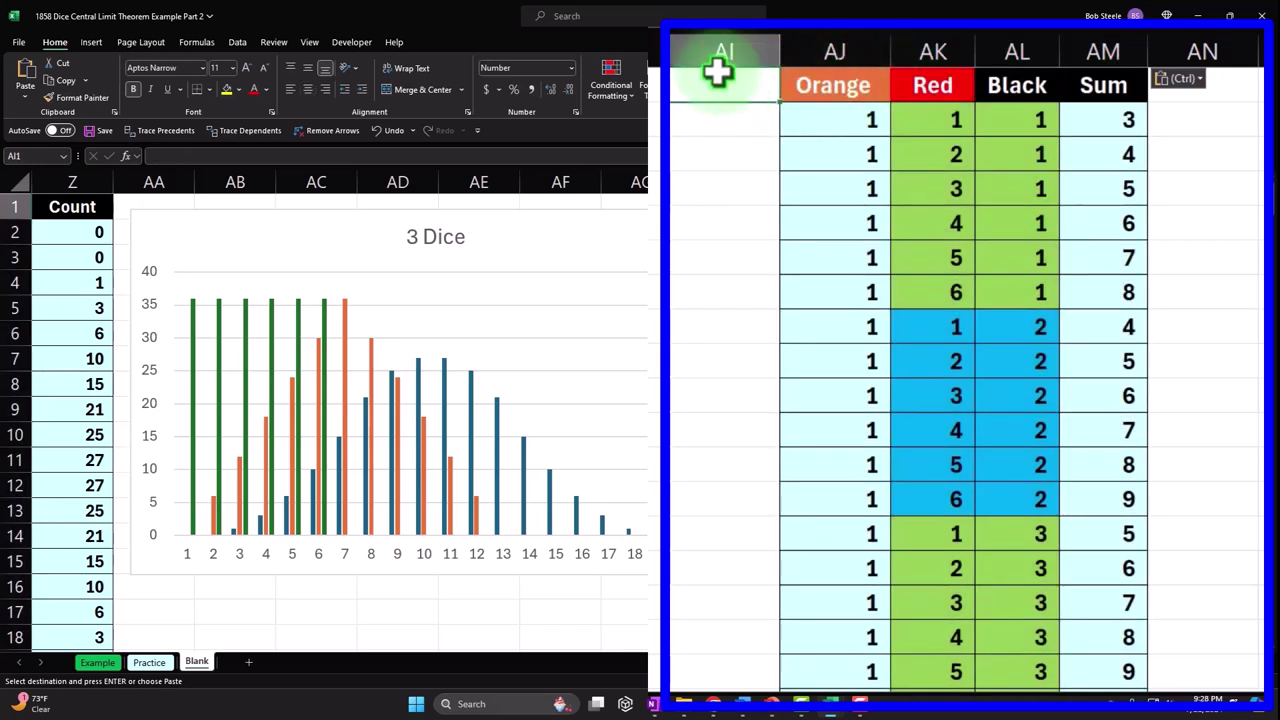
key("Escape")
type("Yellow")
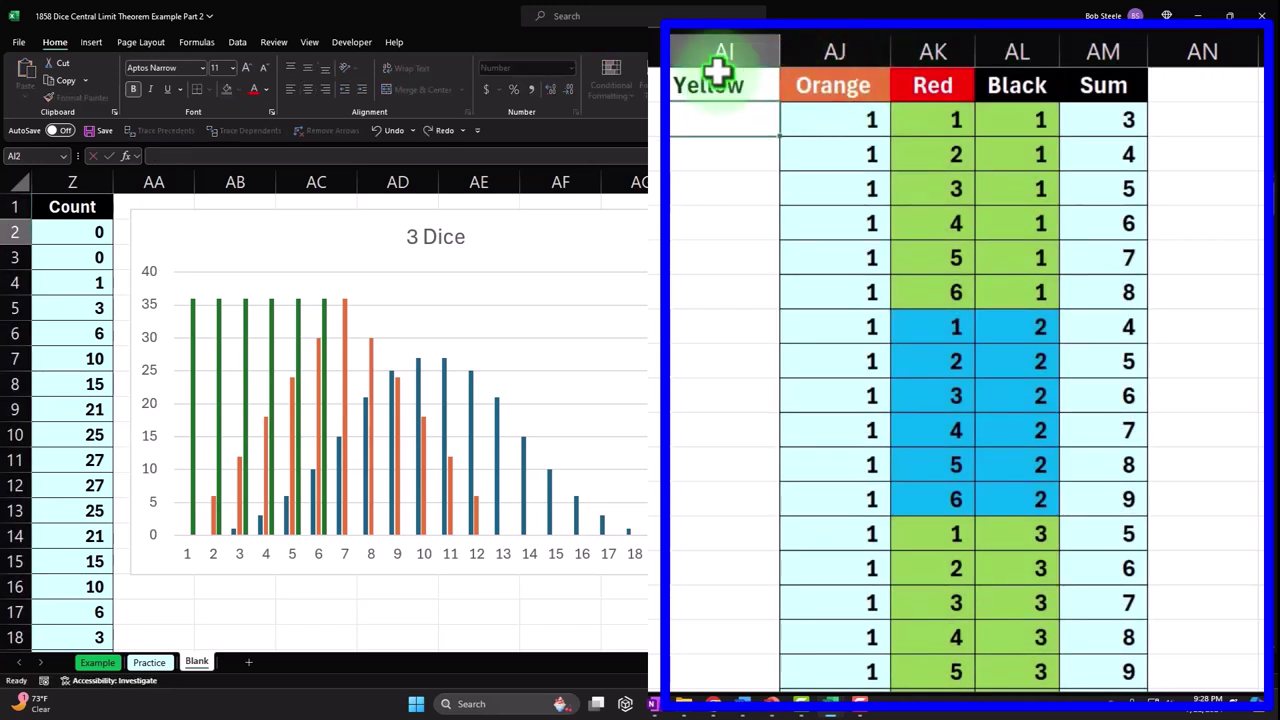
left_click(227, 89)
left_click(228, 90)
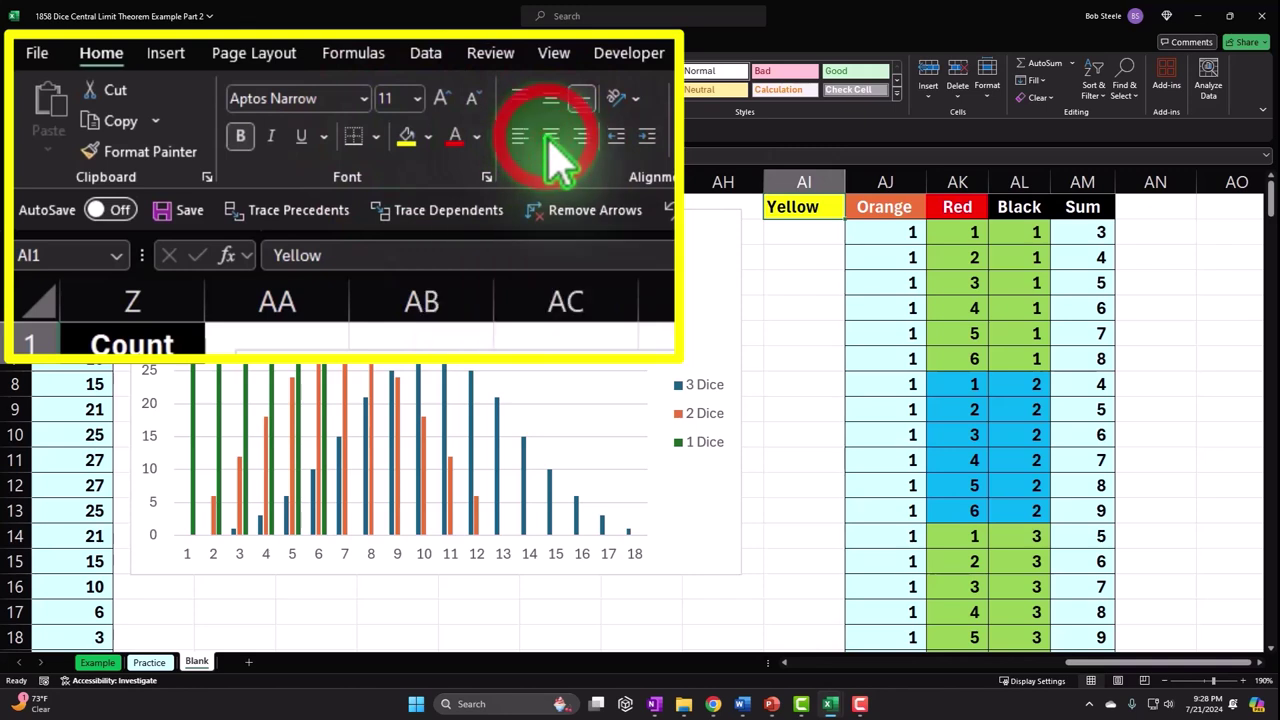
left_click(305, 89)
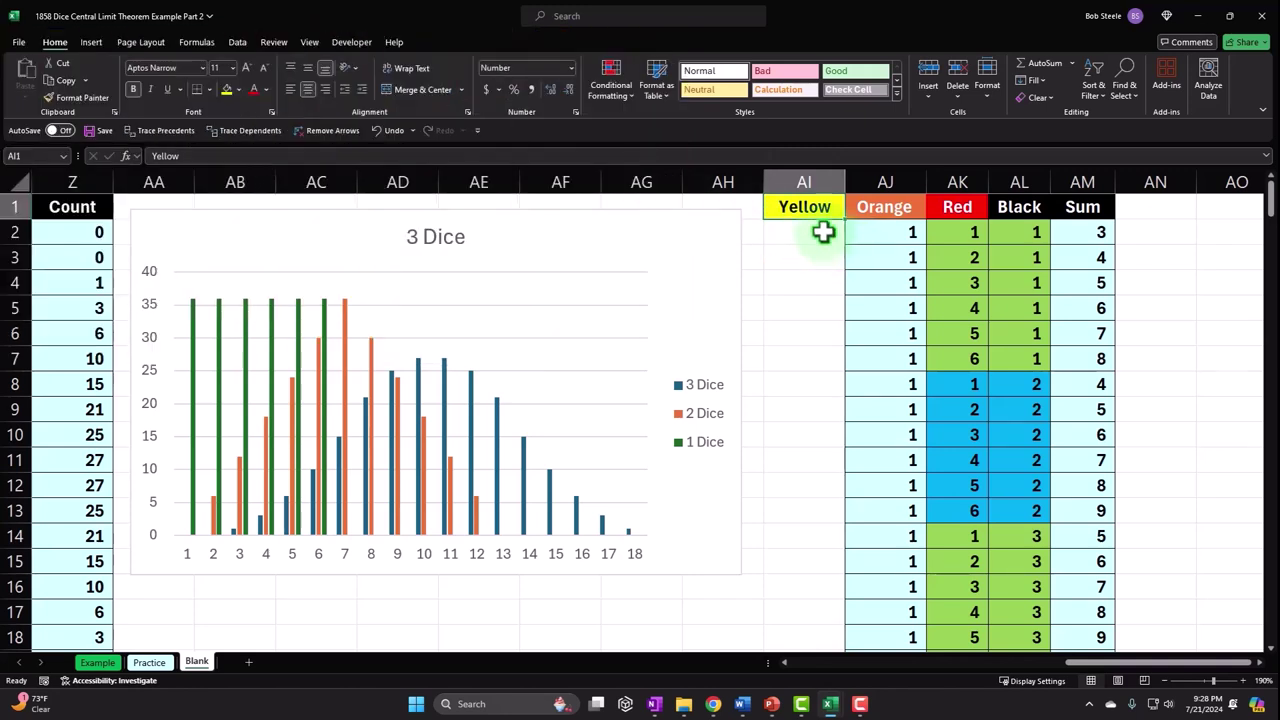
left_click(822, 232)
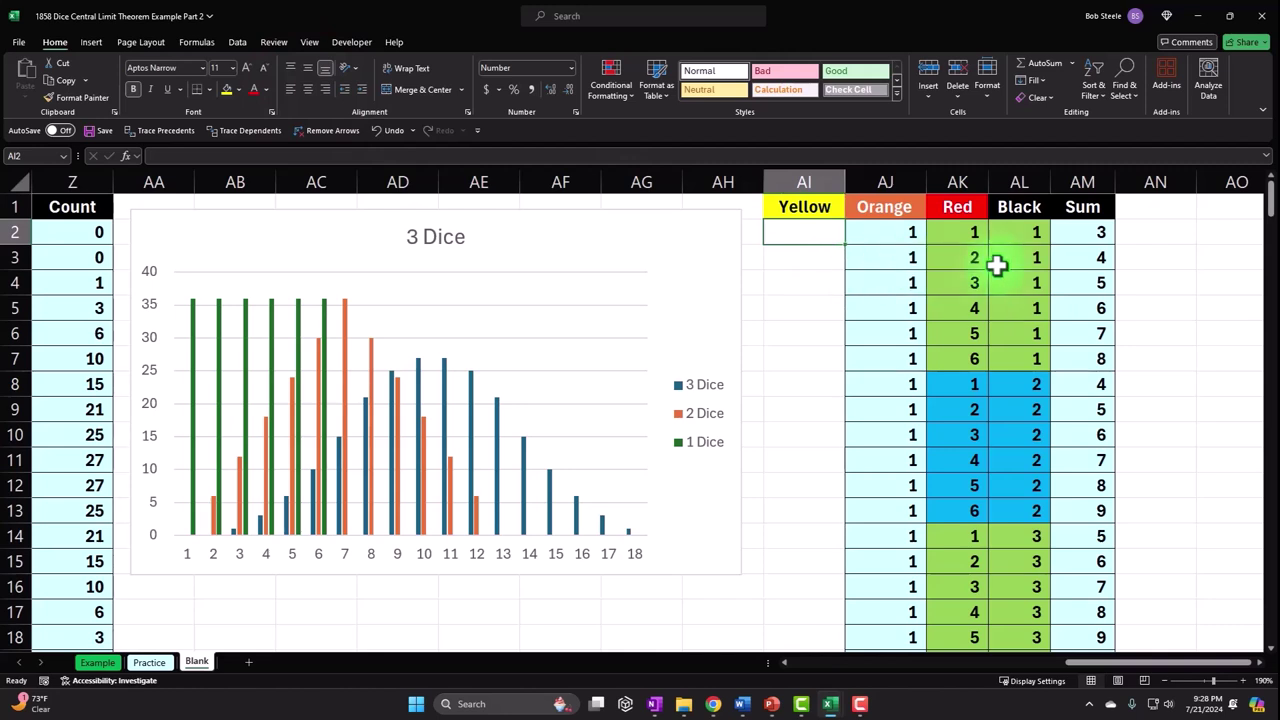
left_click(1215, 234)
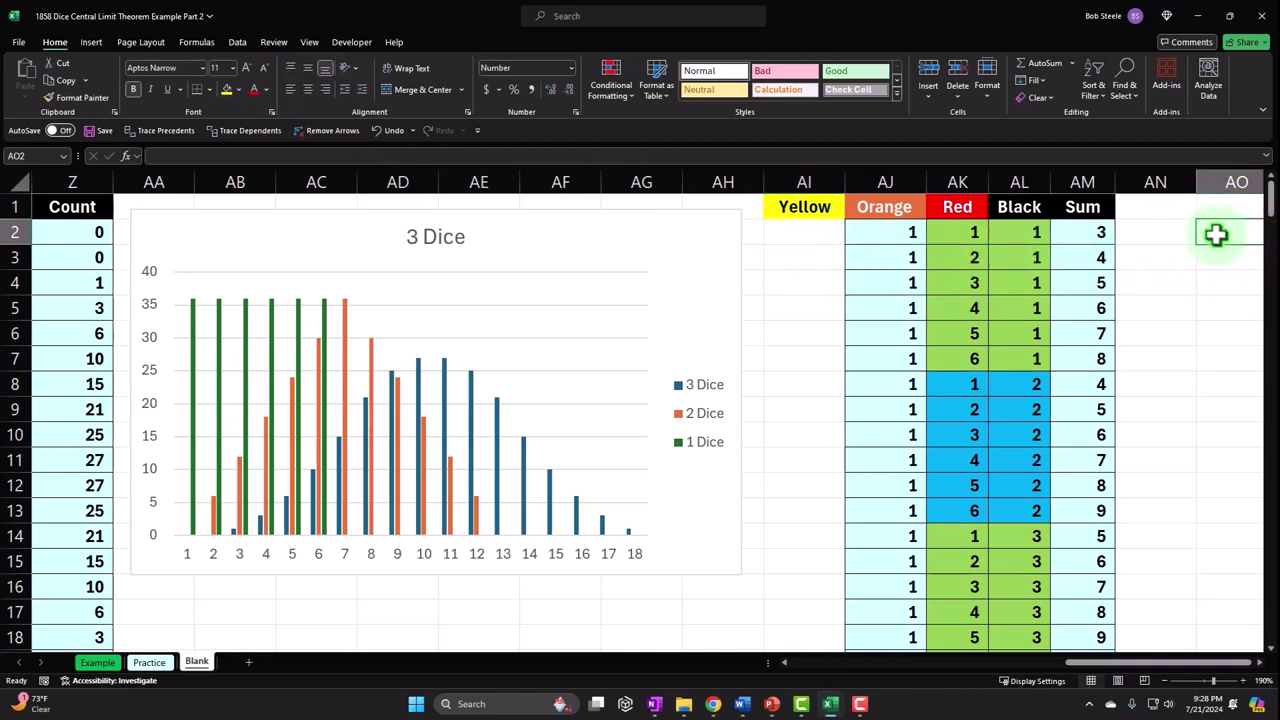
Enter =6*6*6*6 in AO2 to get the 1,296 four-dice outcomes.
type("=")
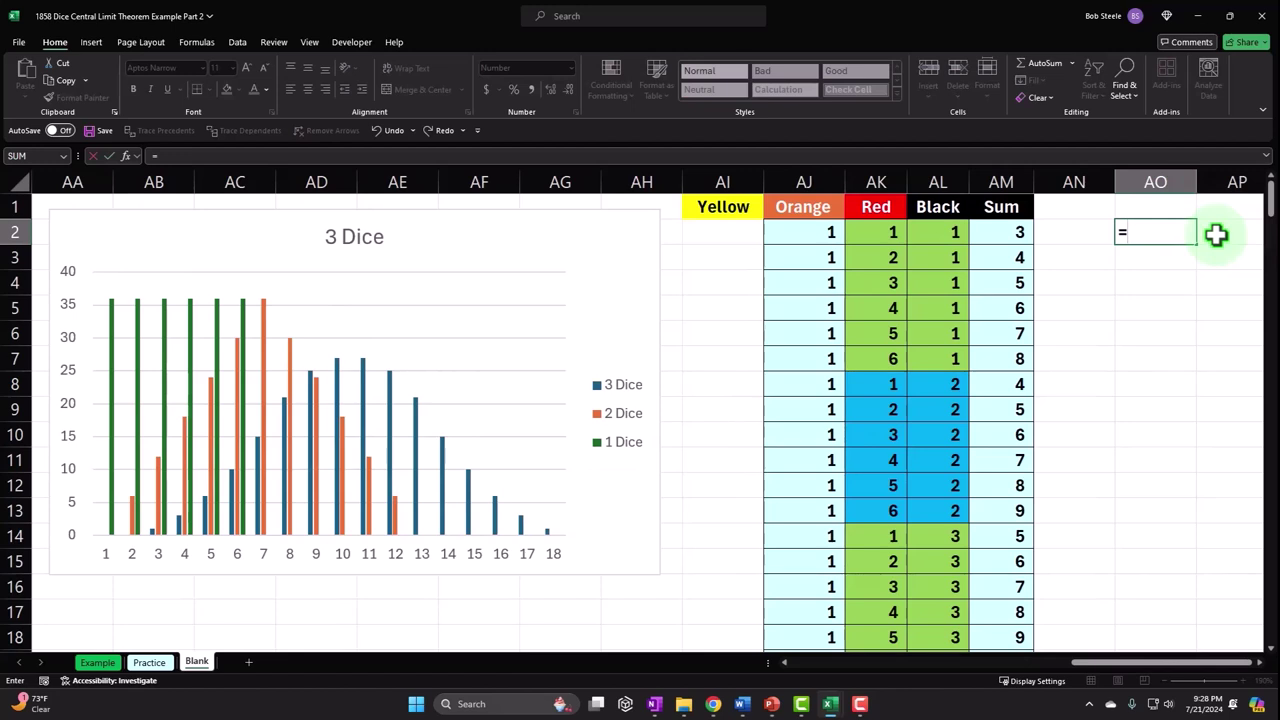
type("4*4*4")
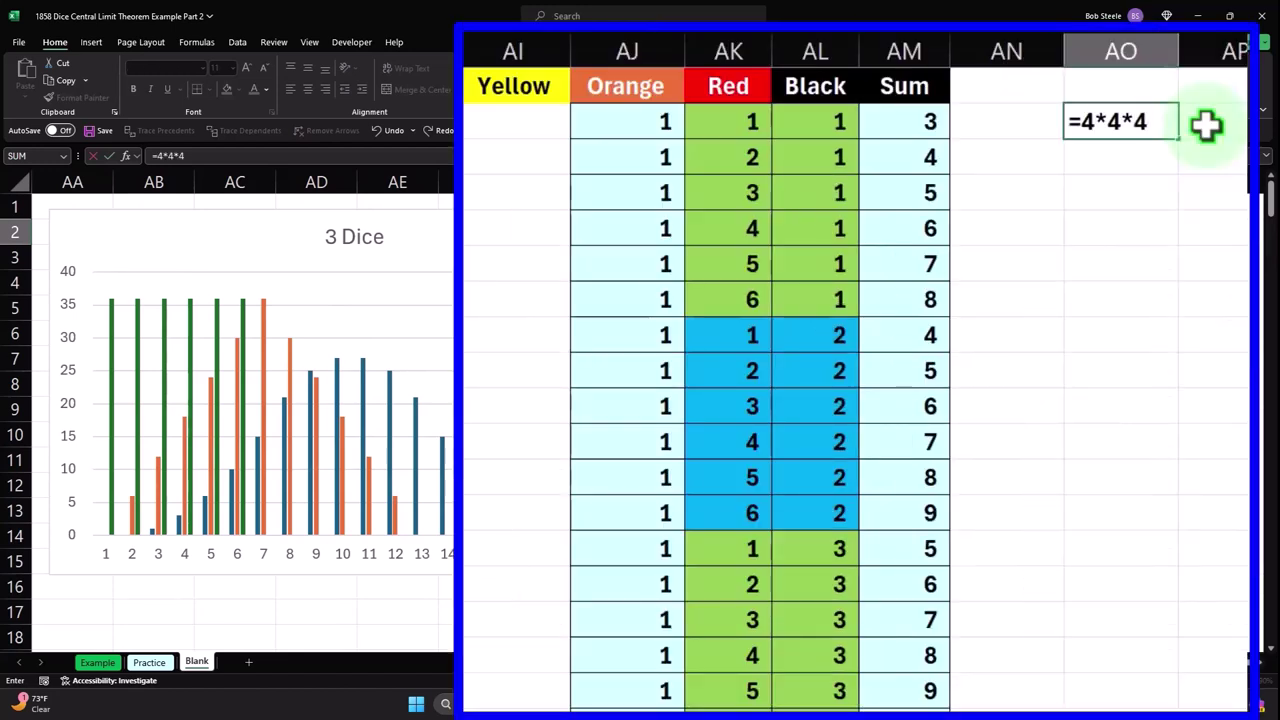
key("BackSpace")
key("BackSpace")
key("BackSpace")
key("BackSpace")
type("6*6*6*6")
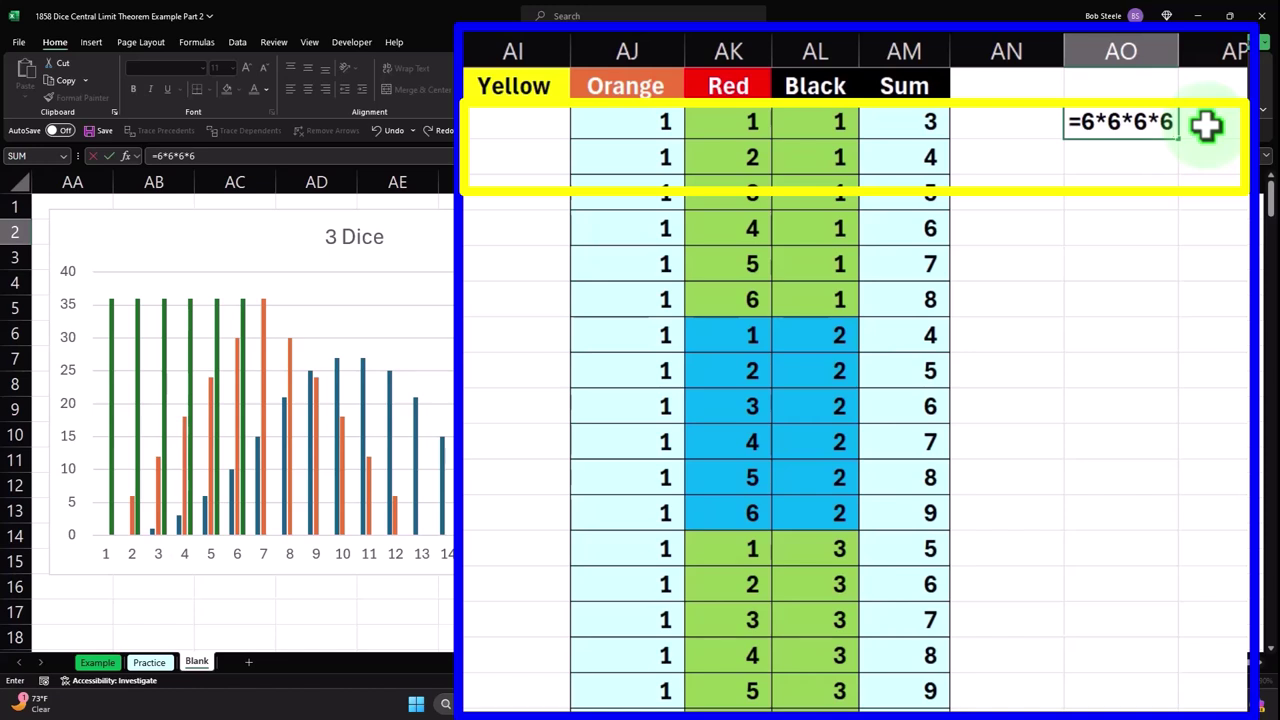
key("Return")
key("Up")
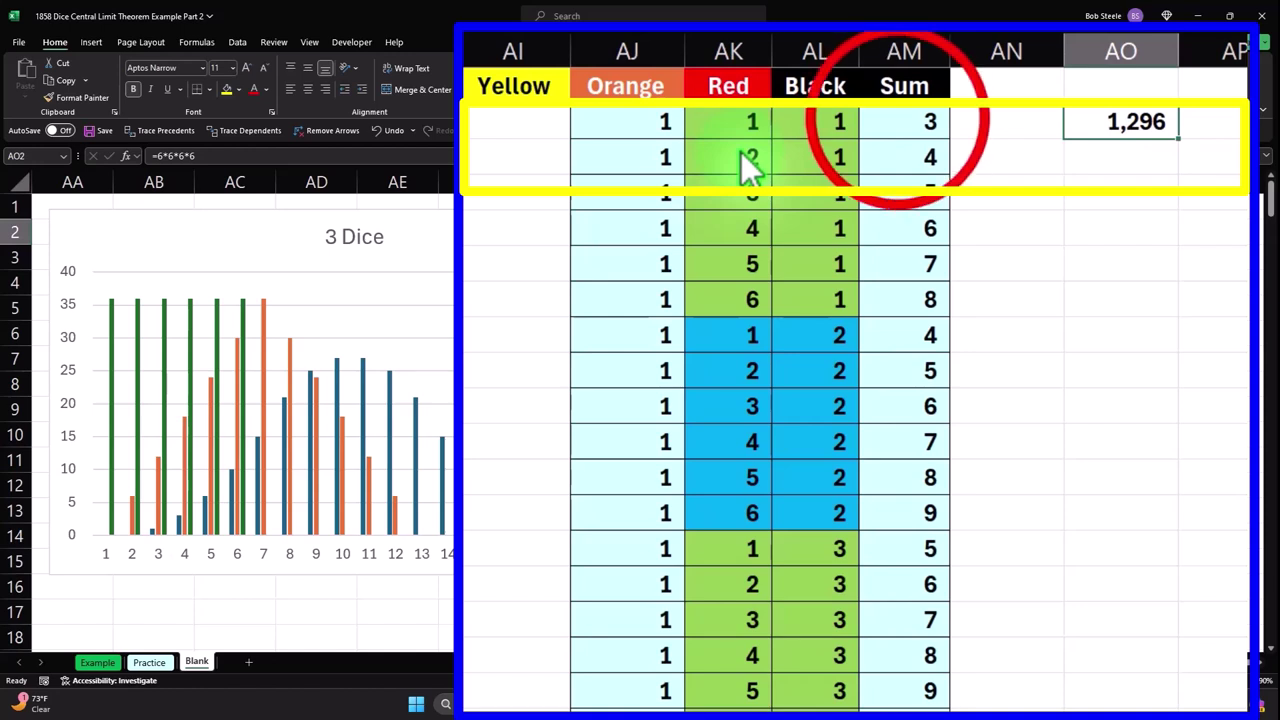
AutoSum row 2's dice values into the Sum cell AM2.
left_click(875, 122)
key("alt+equal")
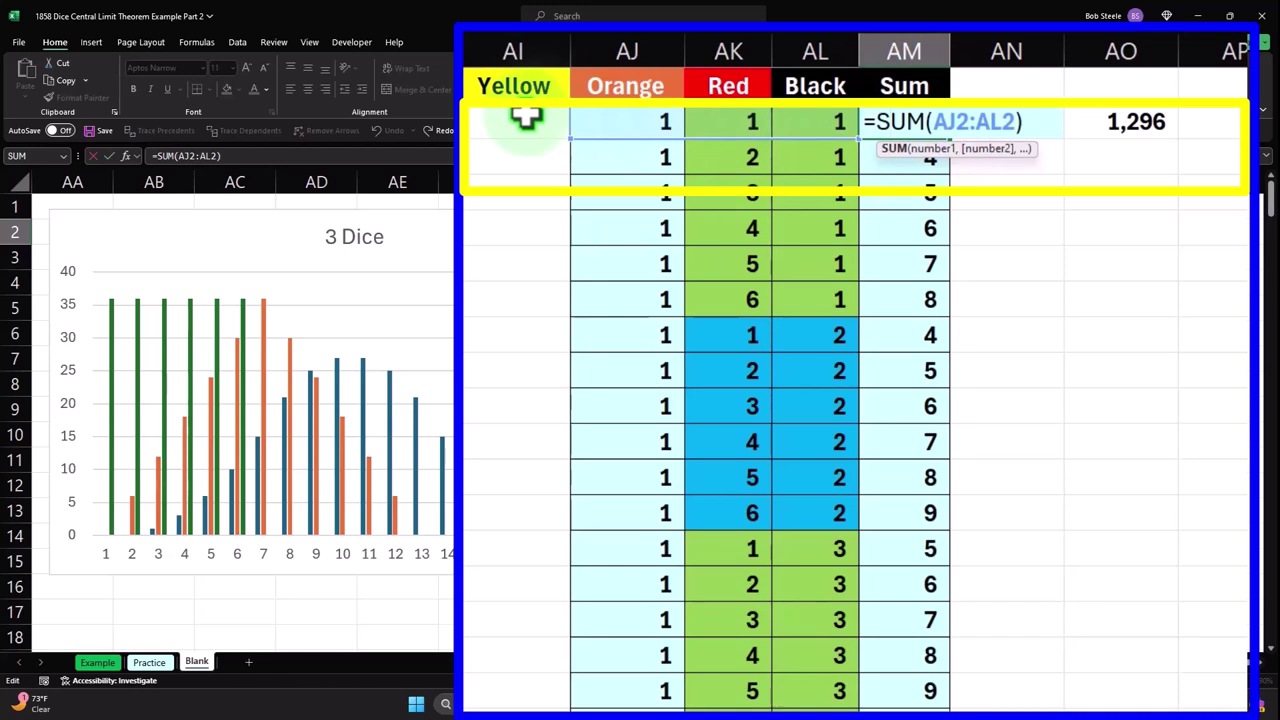
key("Return")
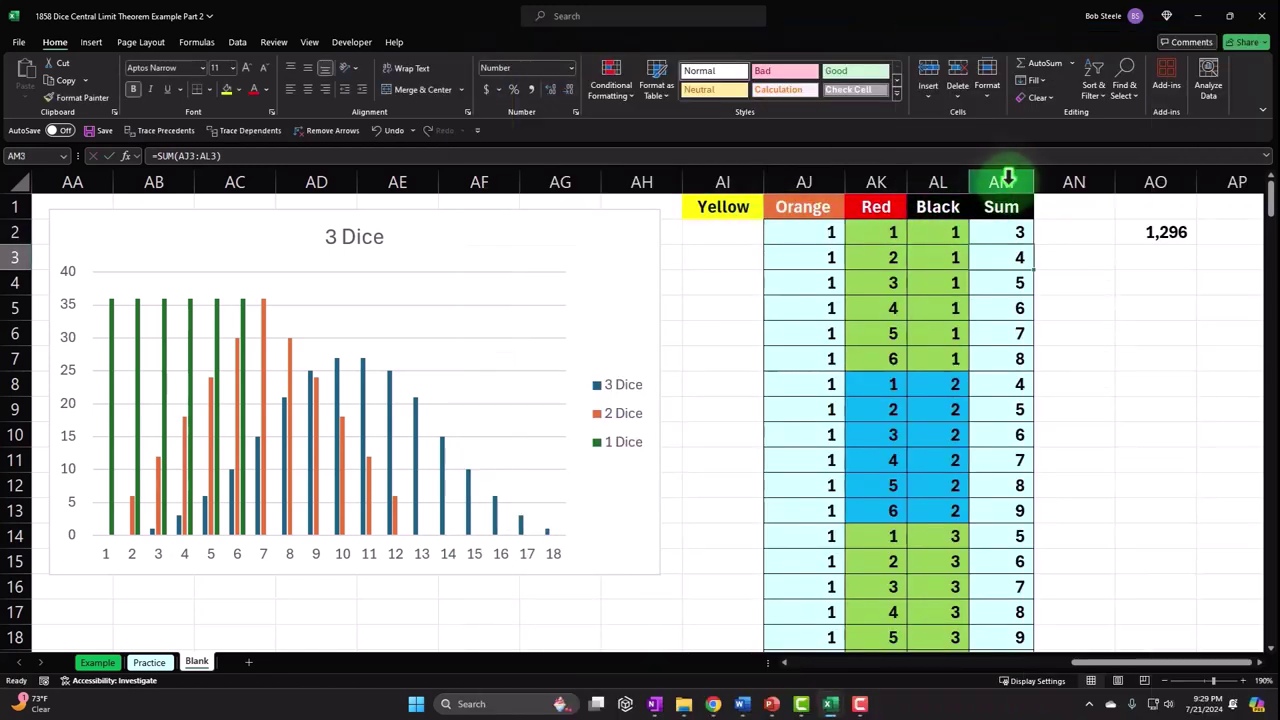
Delete the Sum column AM.
left_click(1007, 178)
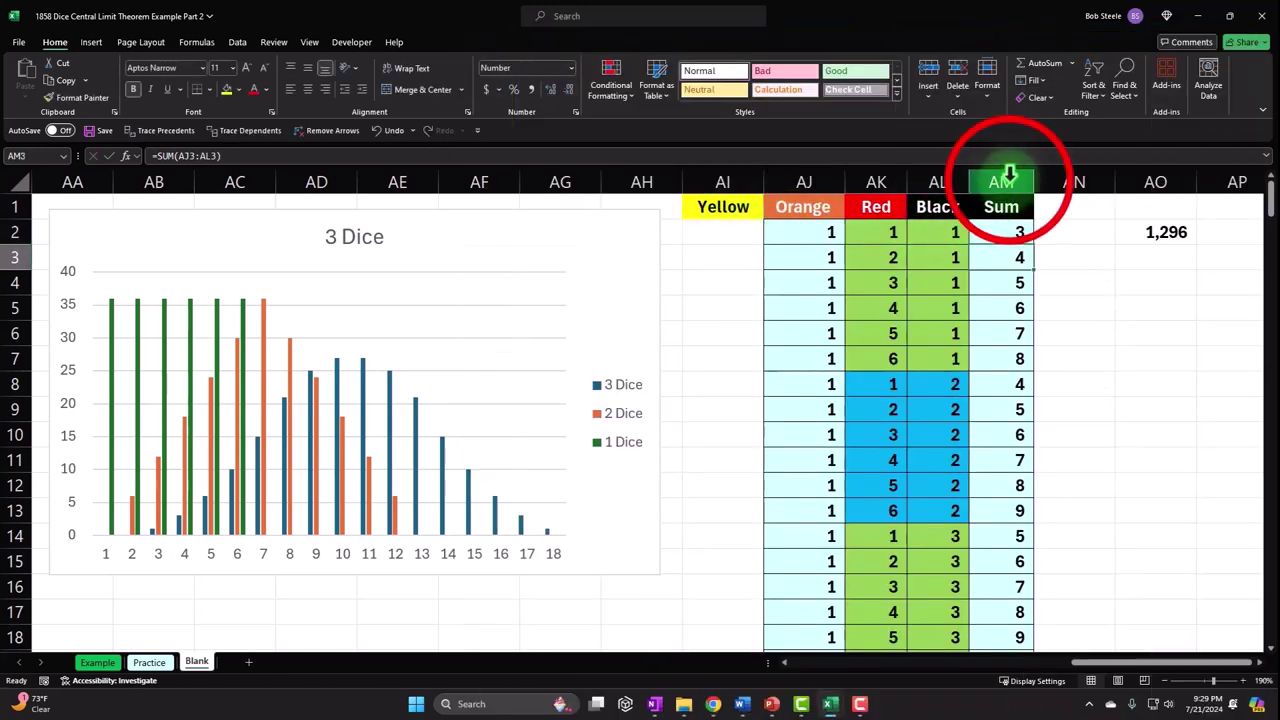
right_click(997, 263)
left_click(1028, 414)
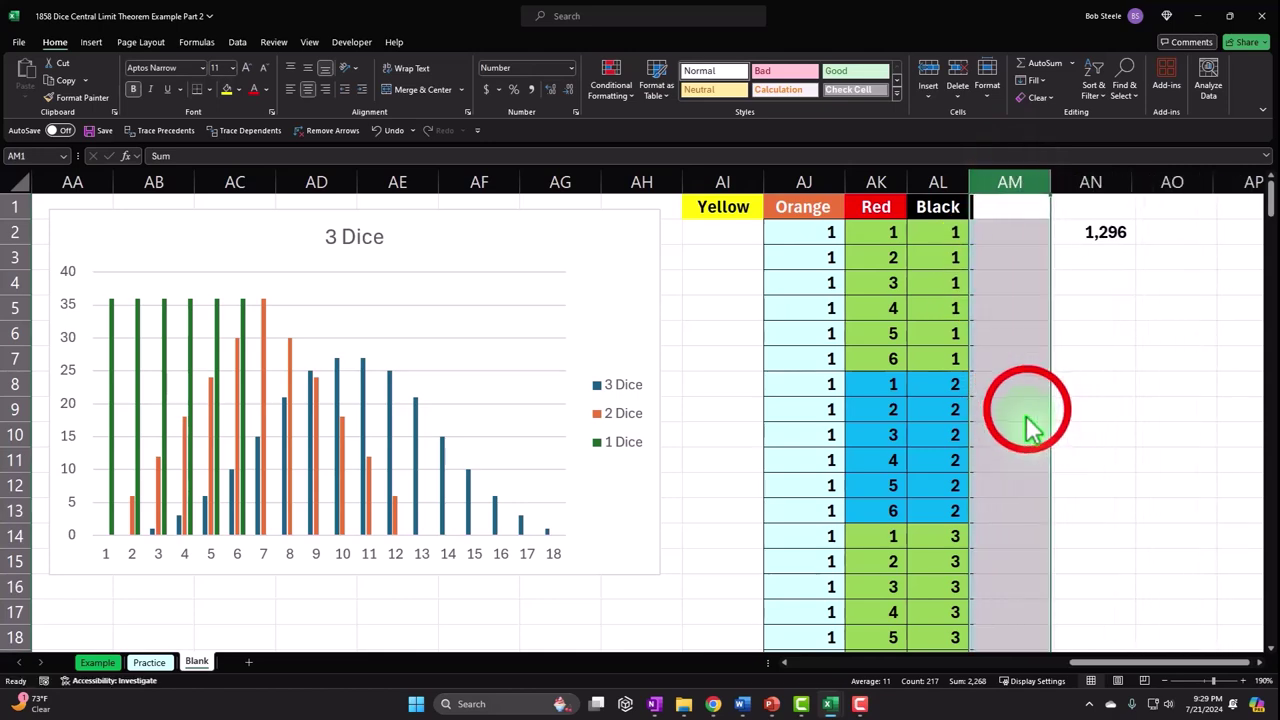
left_click(1026, 418)
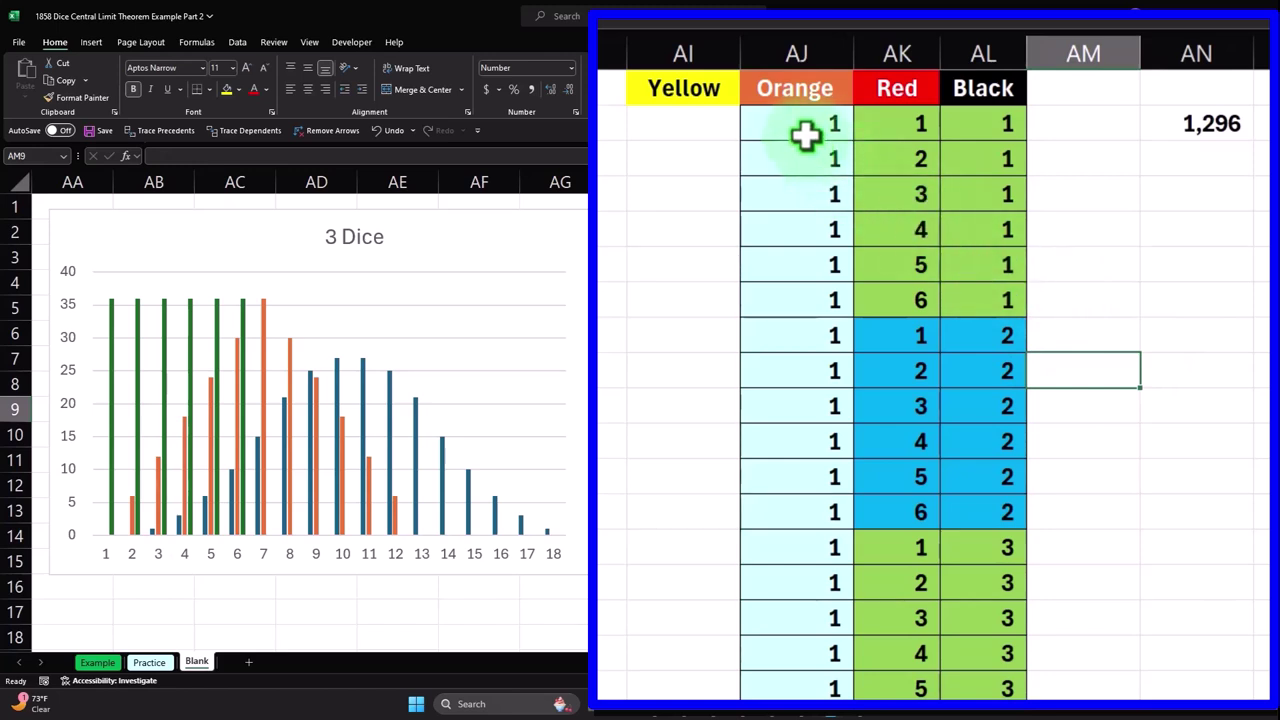
Select the dice values down the Yellow, Orange and Red columns of the table.
mouse_move(806, 135)
left_mouse_down()
mouse_move(849, 180)
mouse_move(925, 365)
mouse_move(952, 688)
mouse_move(823, 157)
mouse_move(849, 194)
mouse_move(943, 686)
mouse_move(1015, 690)
mouse_move(925, 690)
mouse_move(929, 626)
mouse_move(965, 628)
left_mouse_up()
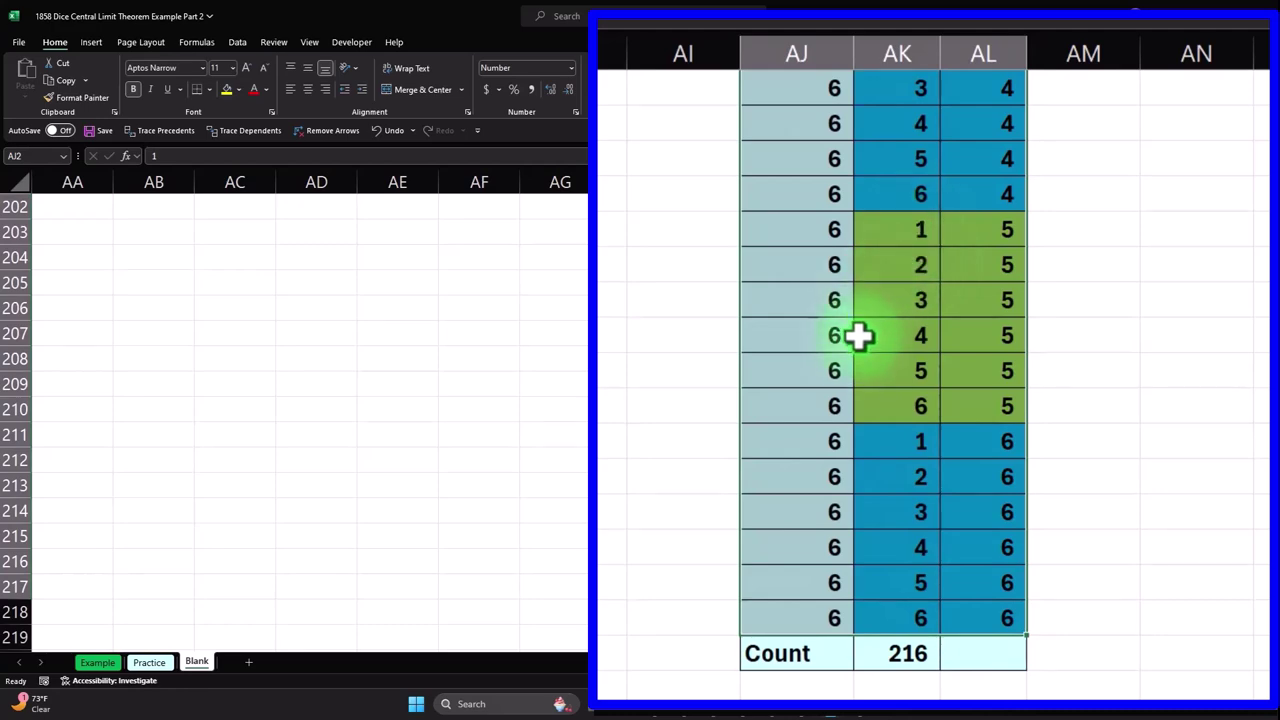
scroll(850, 335, "up", 20)
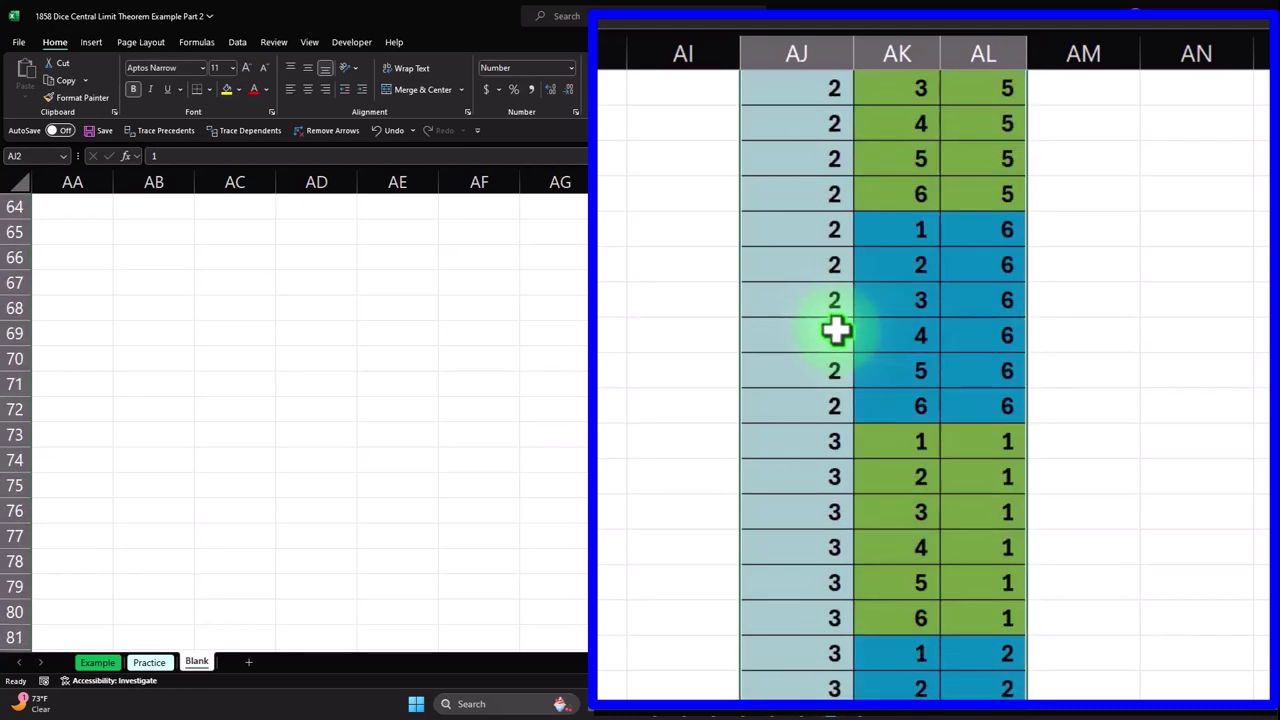
scroll(835, 330, "up", 20)
left_click(689, 120)
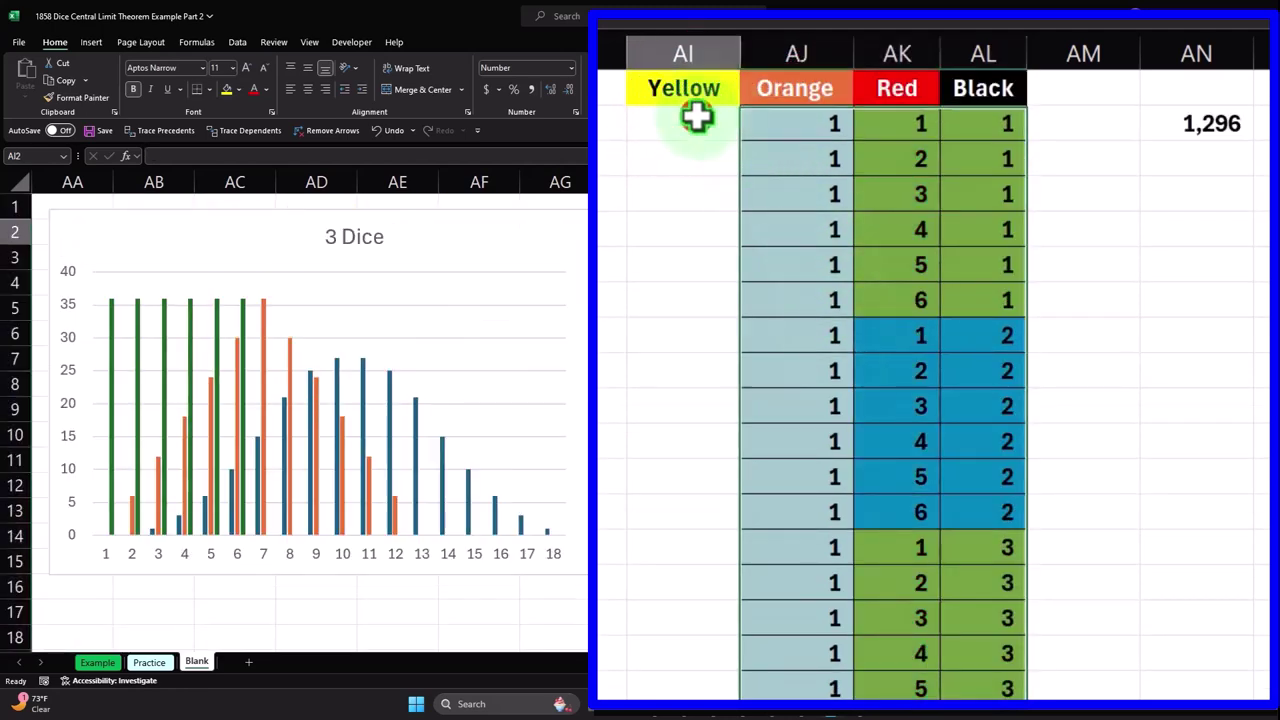
left_click_drag(771, 125, 1030, 684)
scroll(903, 554, "down", 10)
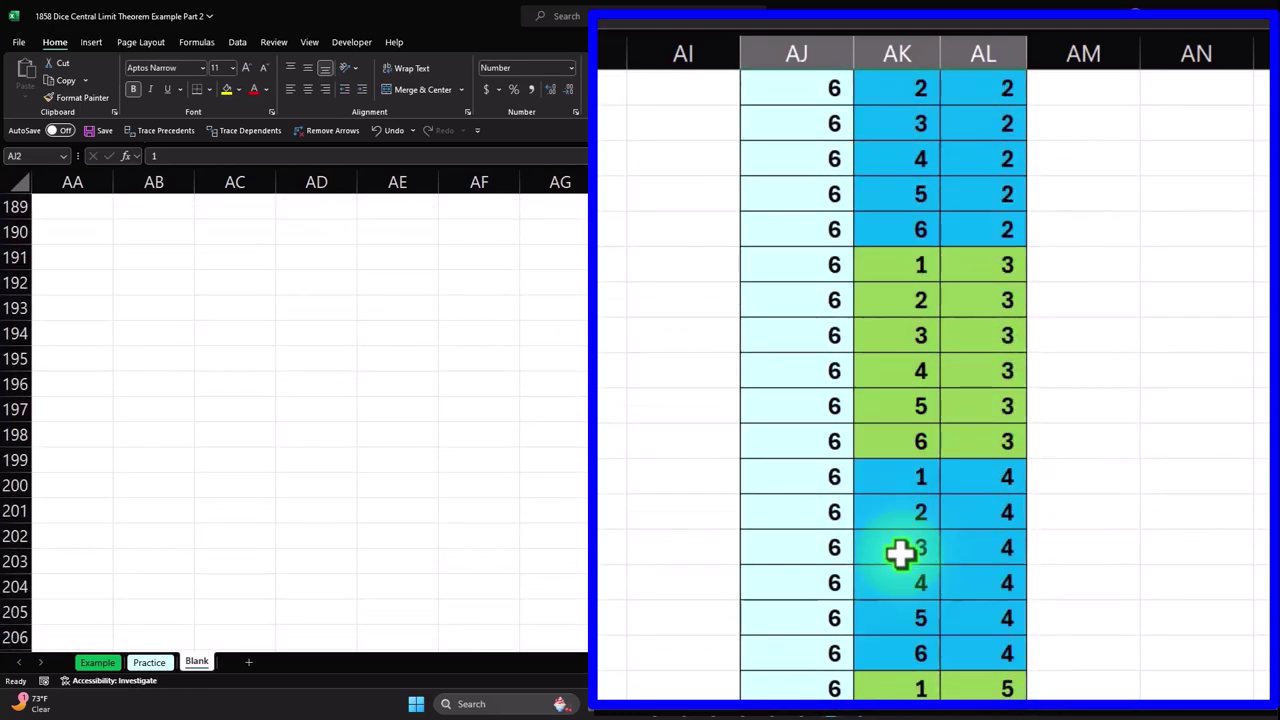
scroll(900, 553, "down", 6)
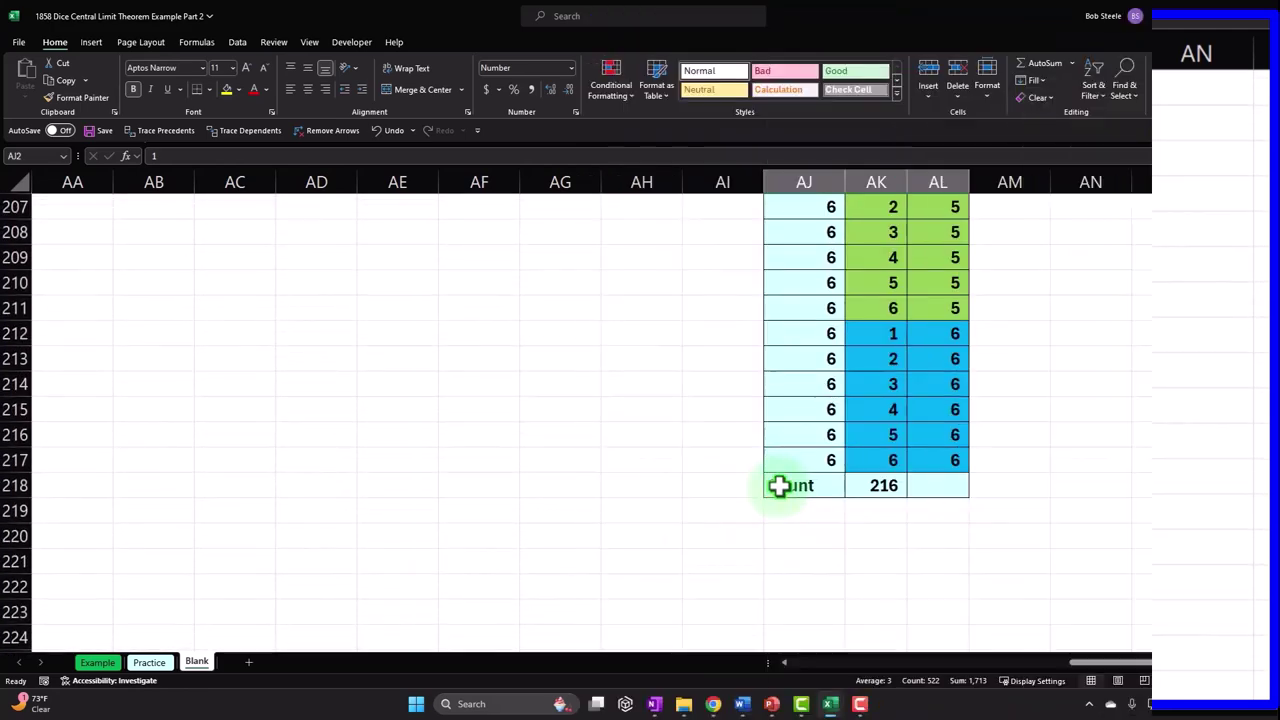
Delete the Count and 216 cells below the table, shifting cells up.
left_click_drag(778, 485, 912, 490)
right_click(926, 490)
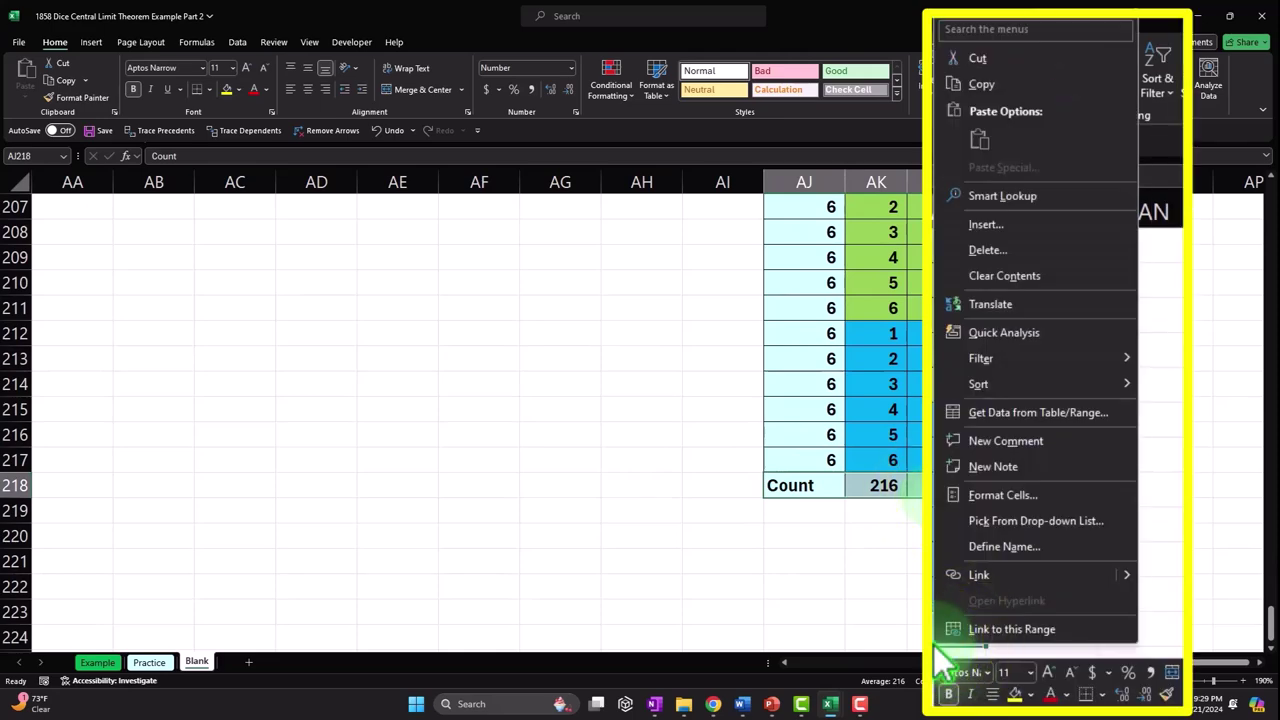
left_click(987, 250)
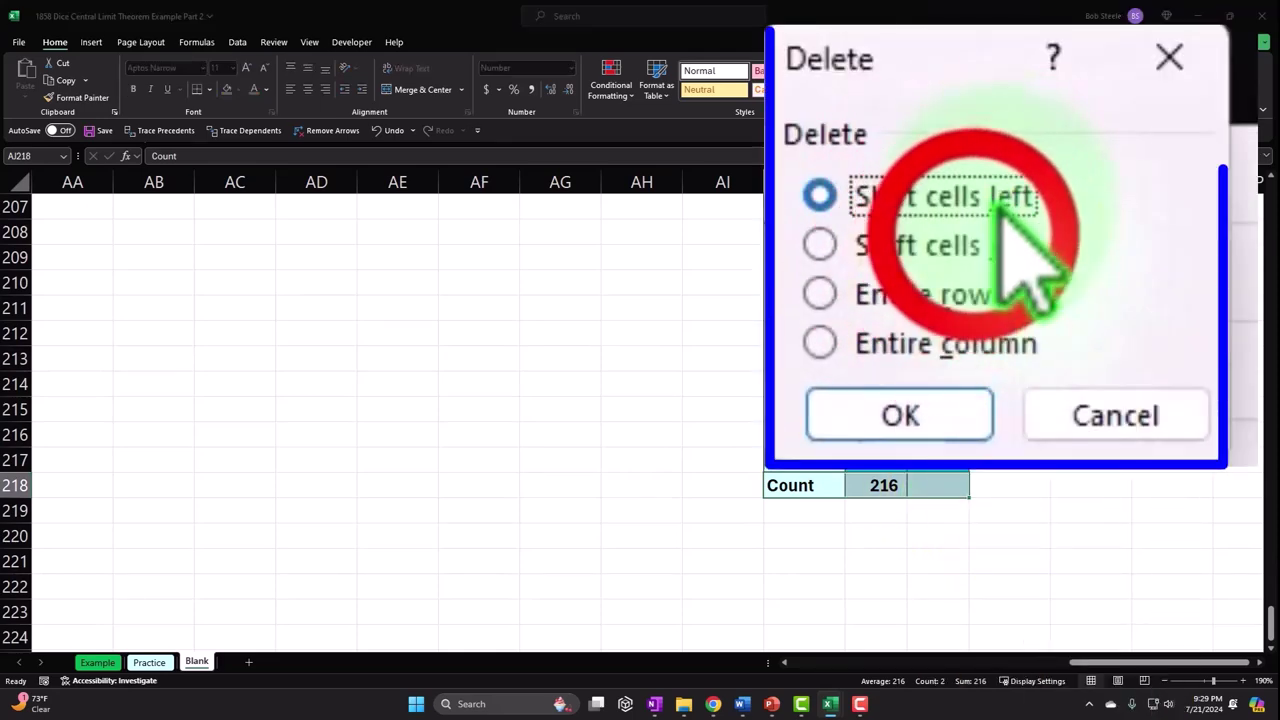
left_click(980, 245)
left_click(997, 270)
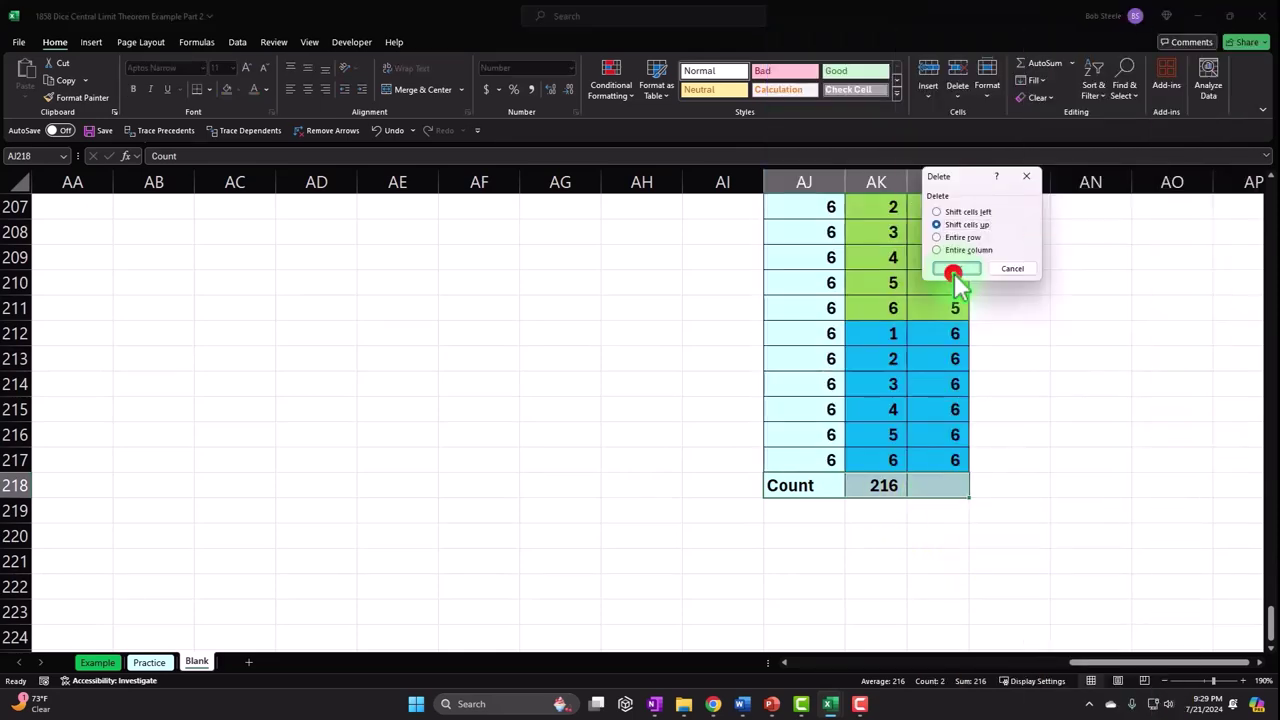
left_click(855, 425)
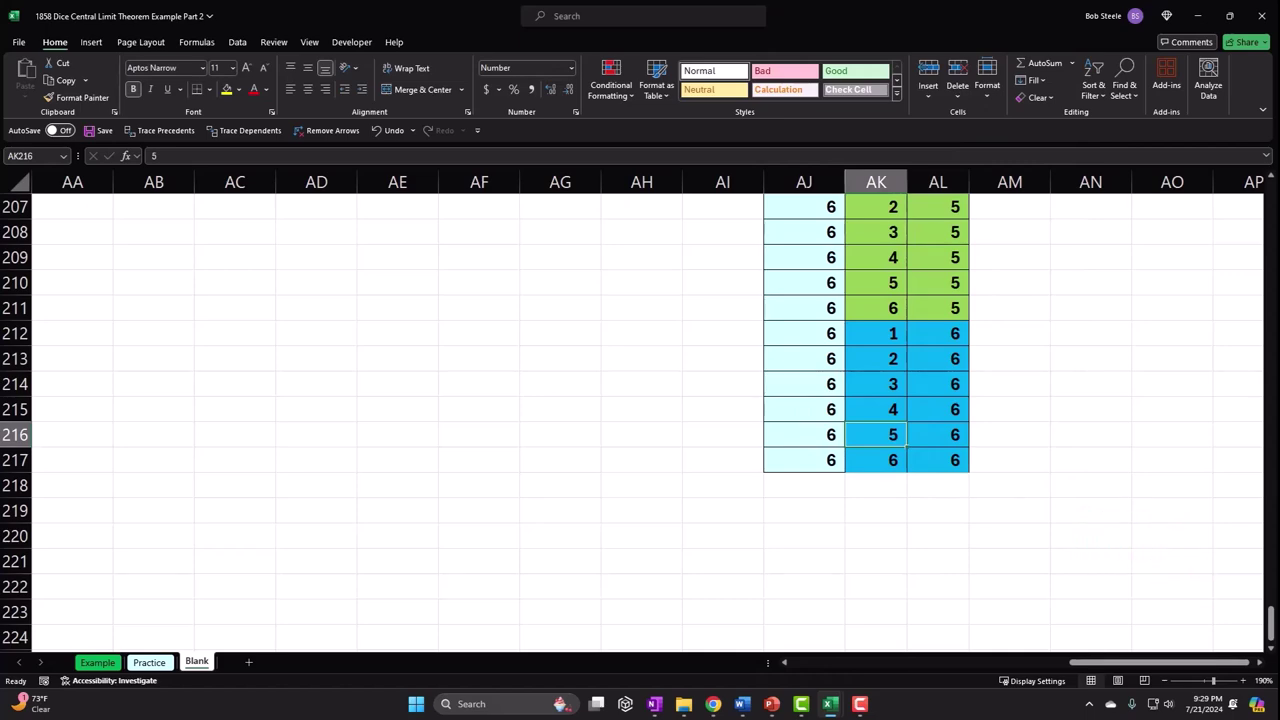
Enter 1 in AI2, the first Yellow cell.
left_click_drag(1268, 622, 1130, 168)
left_click(722, 232)
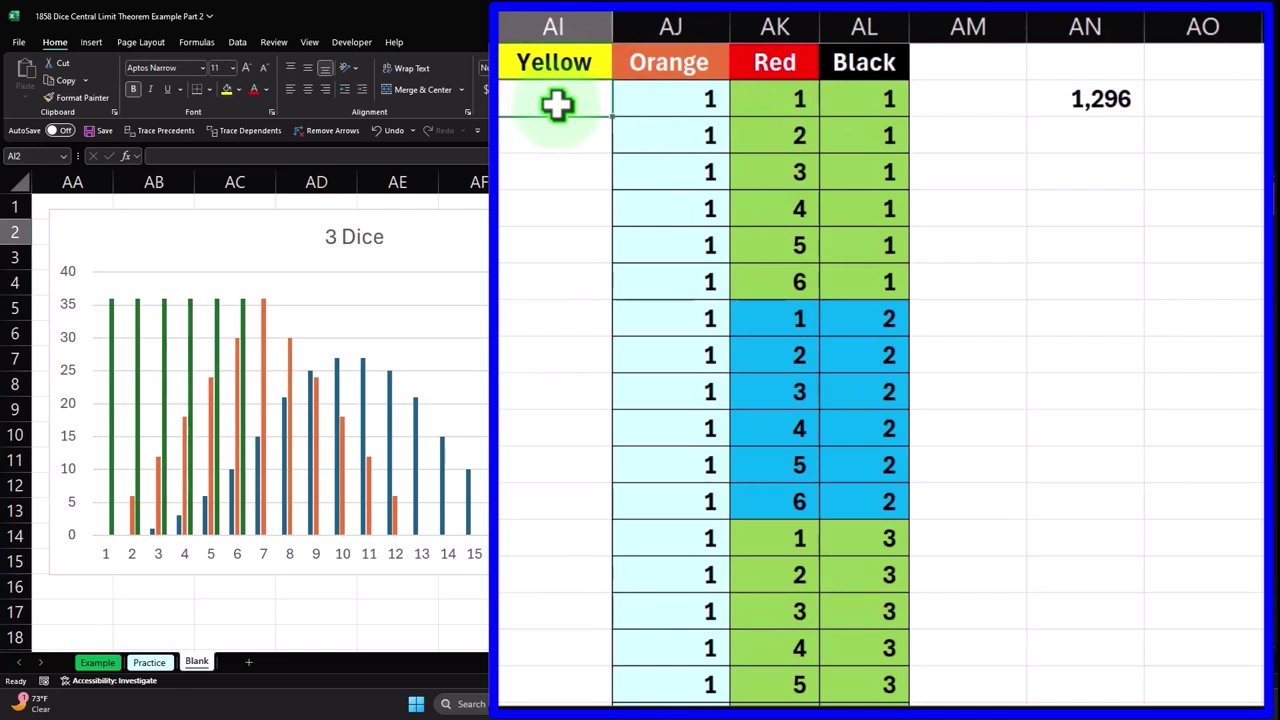
type("1")
key("Return")
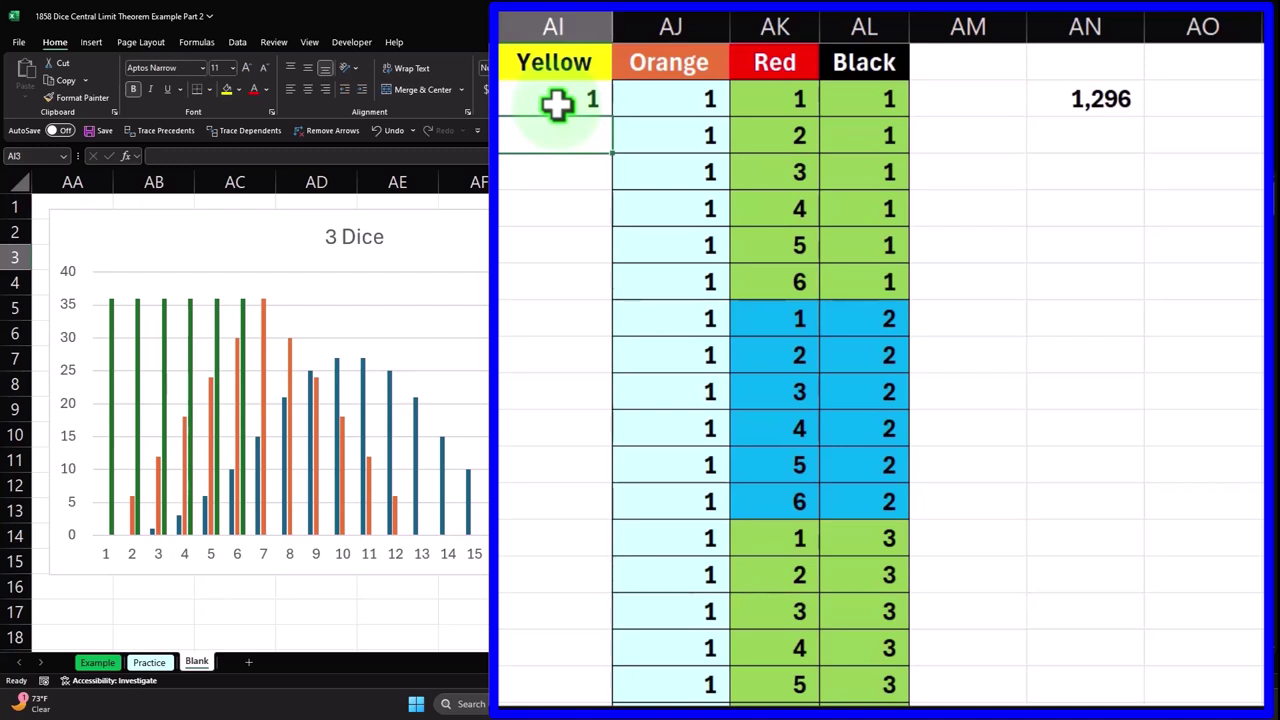
Put =AI2 in AI3 and fill it down the Yellow column to the 6-6-6 row.
type("=")
left_click(556, 103)
key("Return")
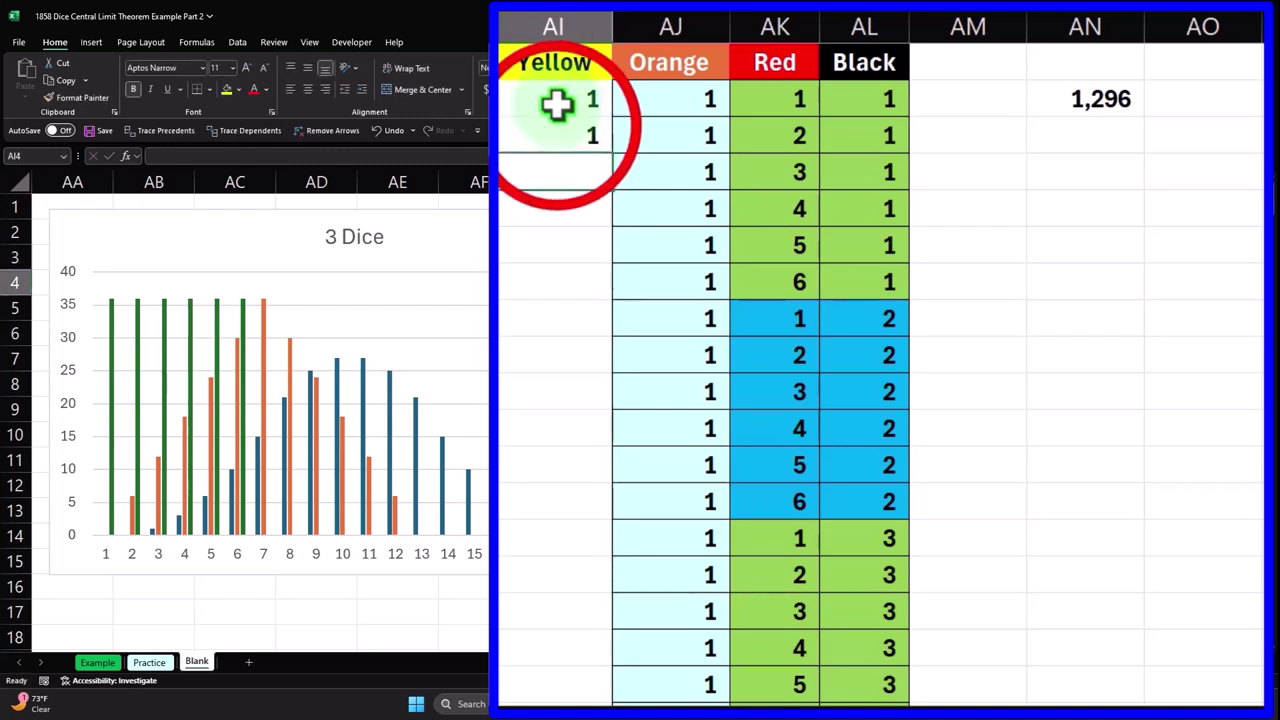
left_click(558, 128)
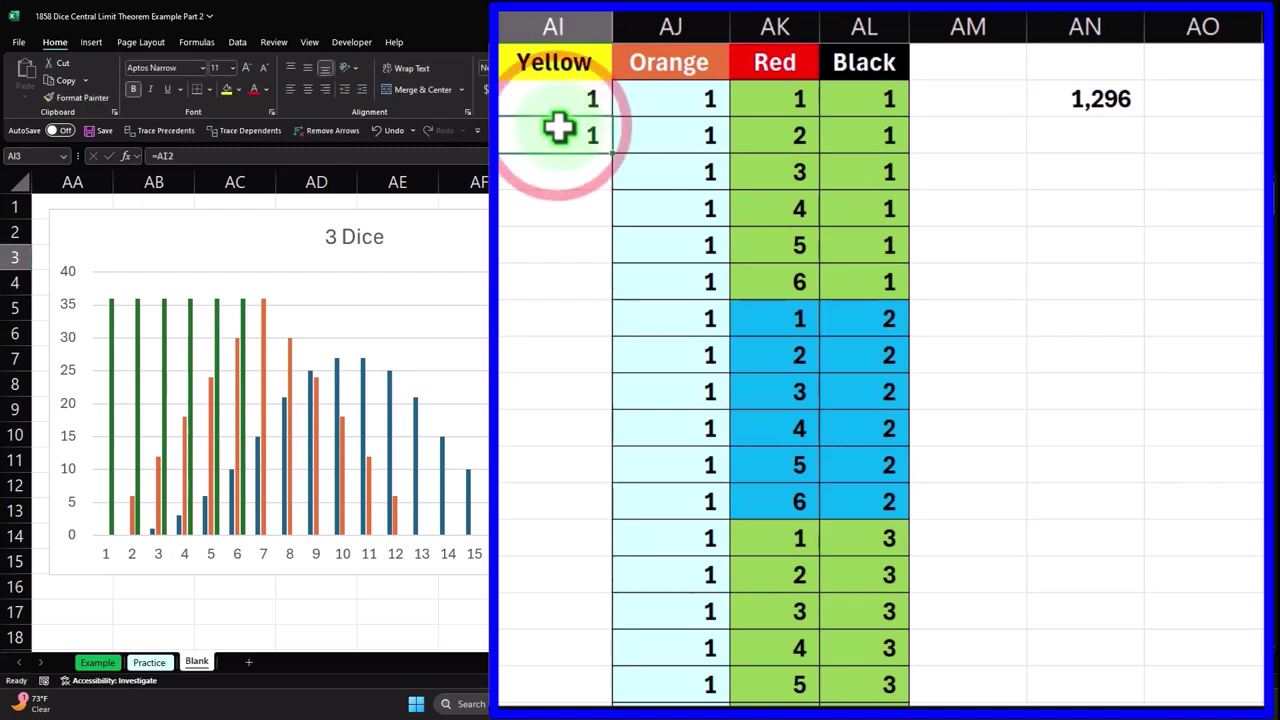
double_click(613, 157)
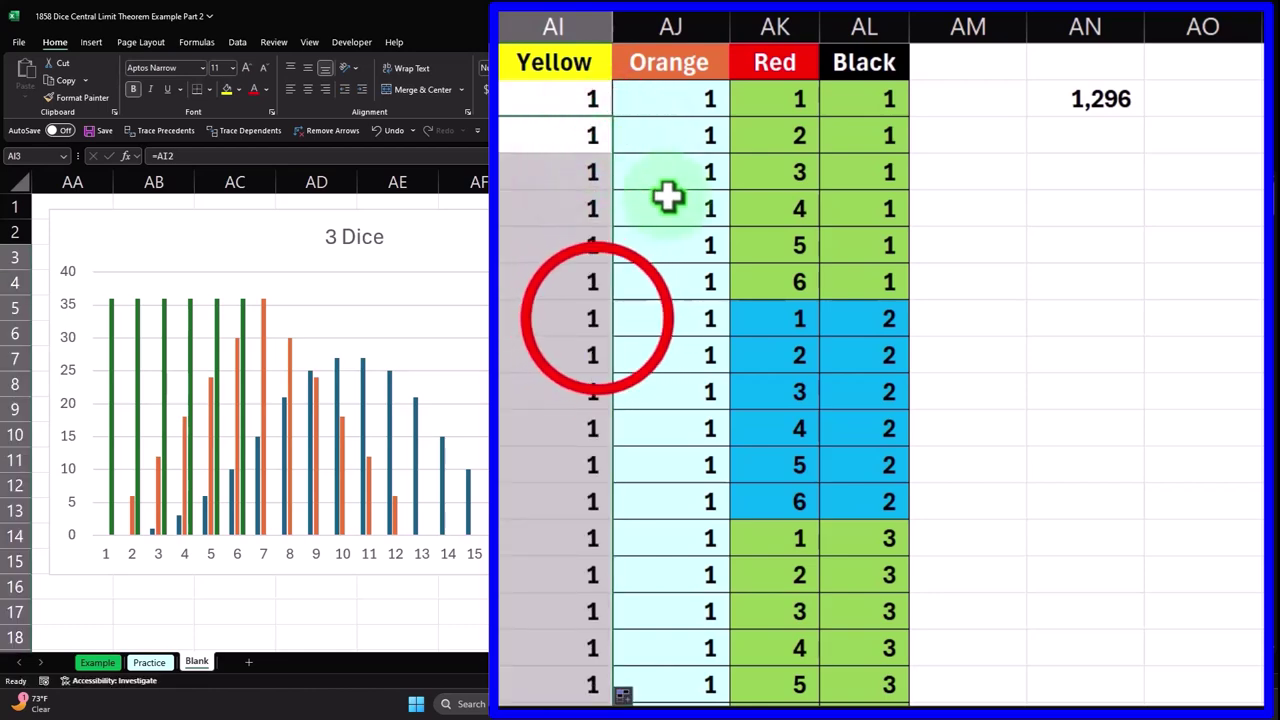
left_click(595, 318)
scroll(595, 318, "down", 20)
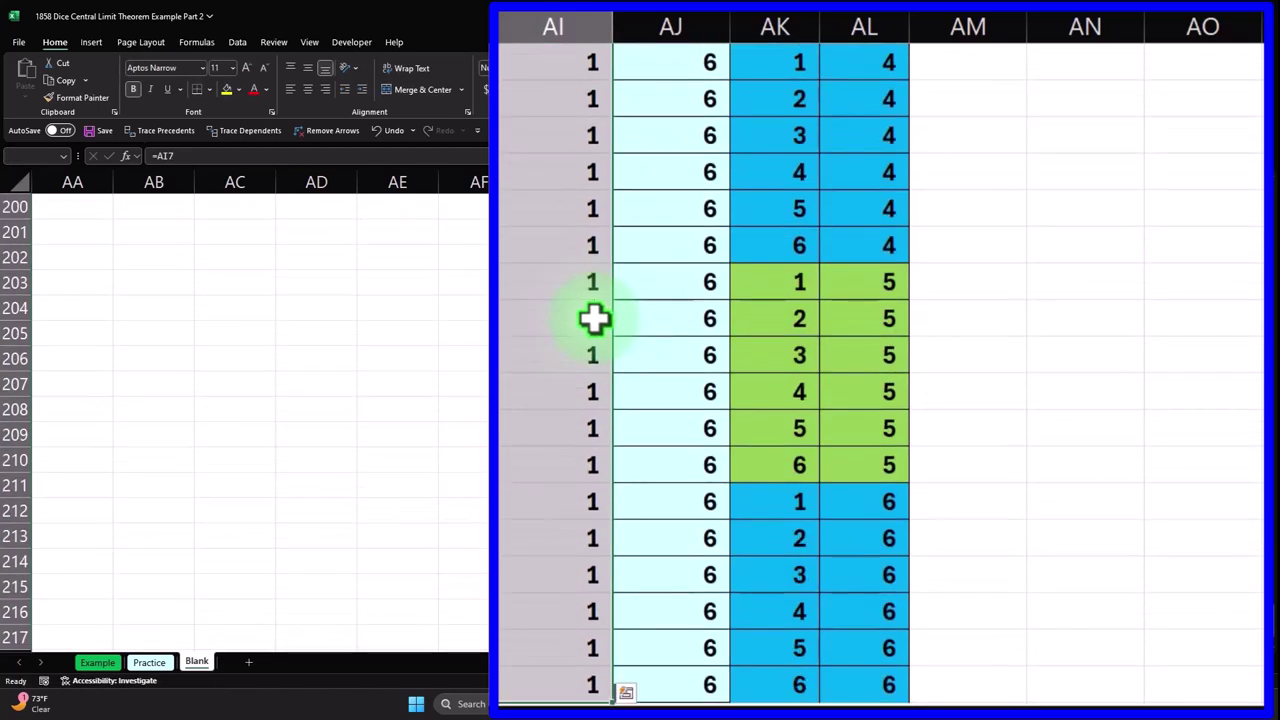
scroll(595, 318, "down", 3)
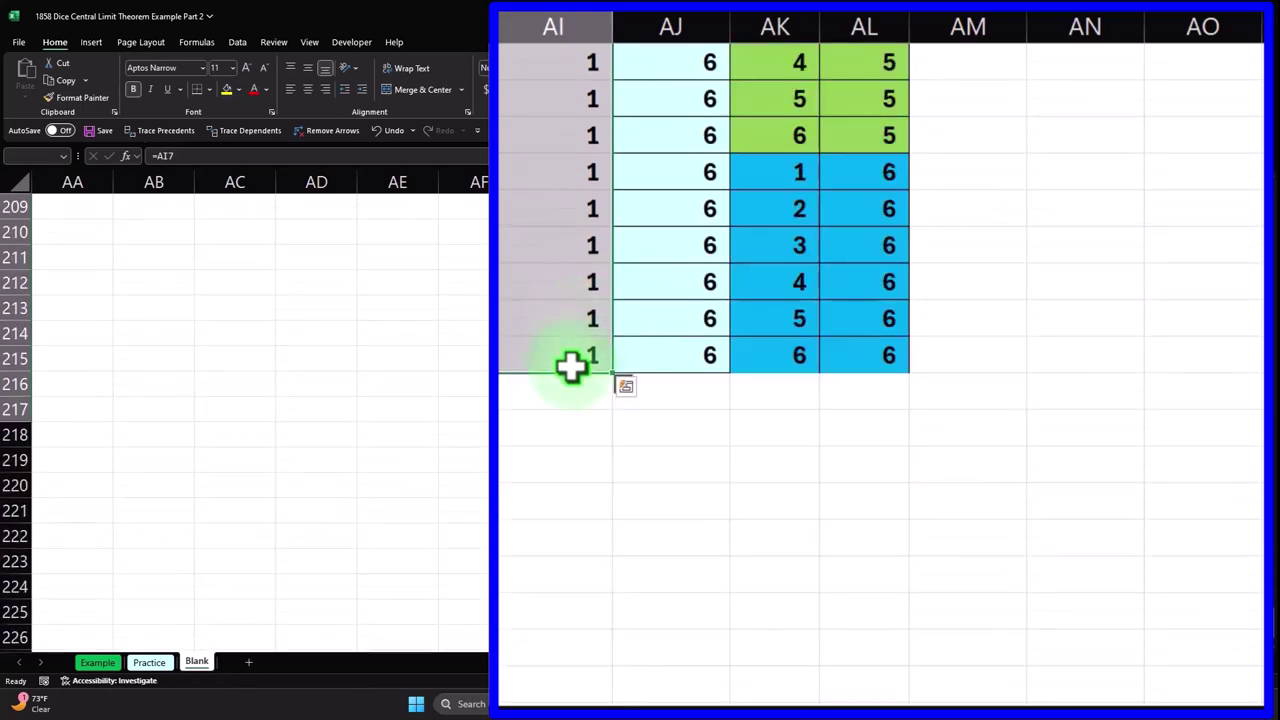
scroll(571, 366, "up", 6)
scroll(571, 366, "up", 20)
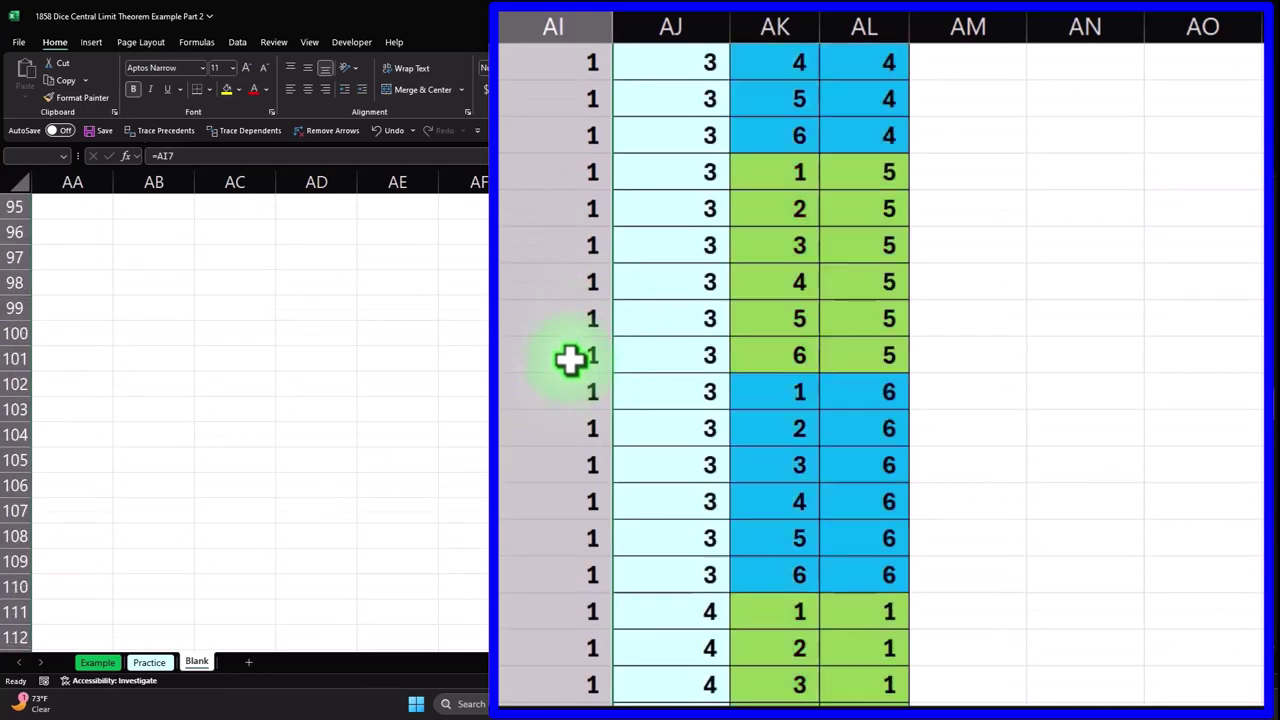
scroll(571, 361, "up", 19)
Copy the Yellow 1 outcome block below the table and set the copy's Yellow value to 2.
left_click(553, 100)
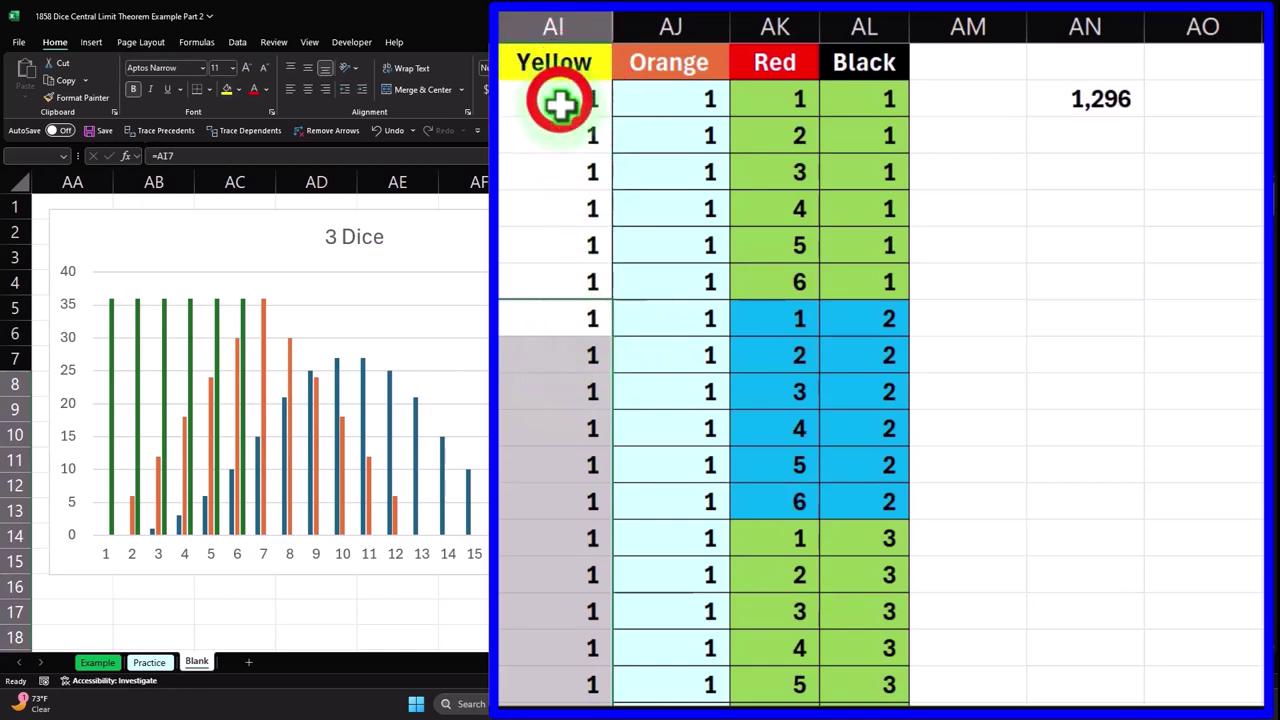
left_click_drag(617, 98, 837, 104)
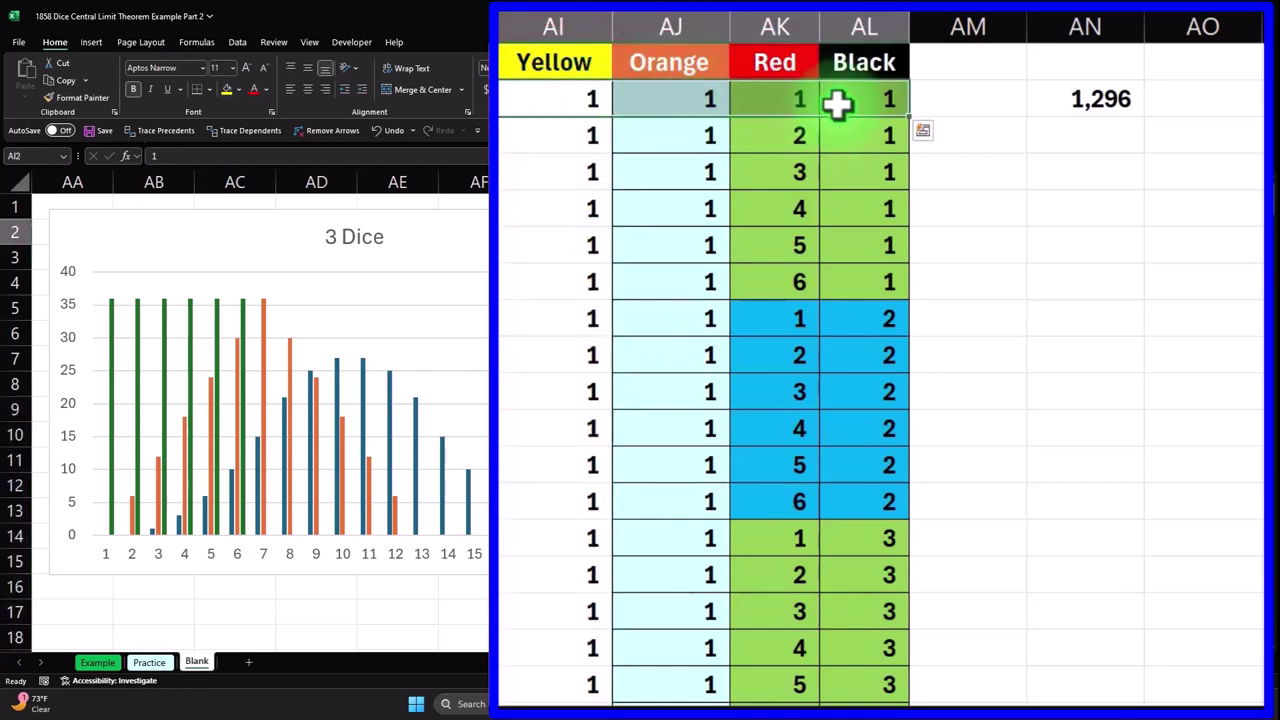
key("ctrl+shift+Down")
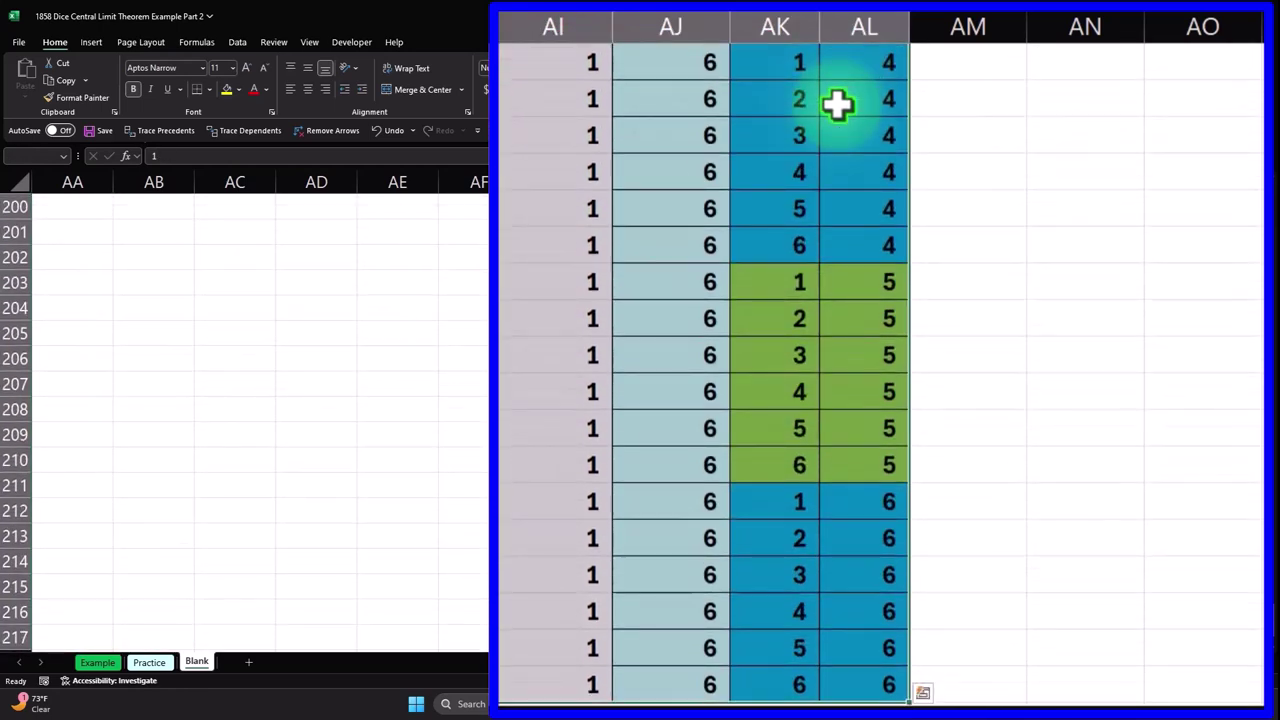
scroll(771, 329, "down", 4)
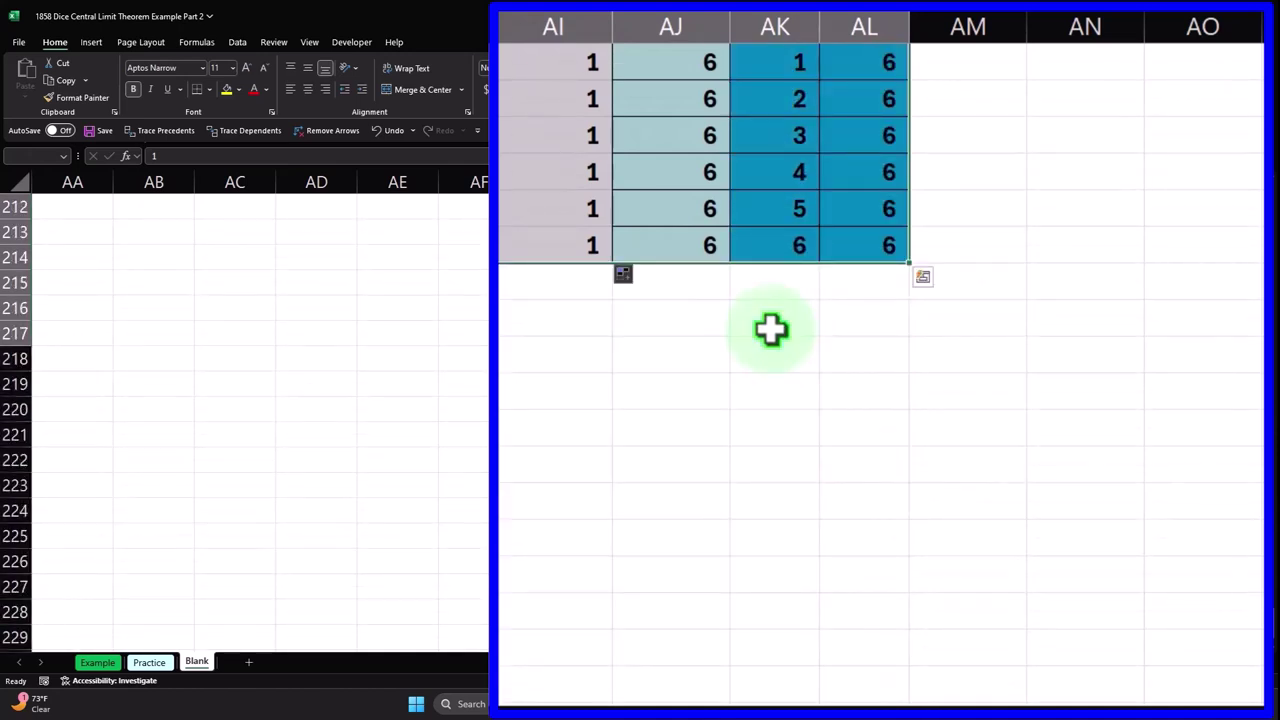
key("ctrl+c")
left_click(558, 284)
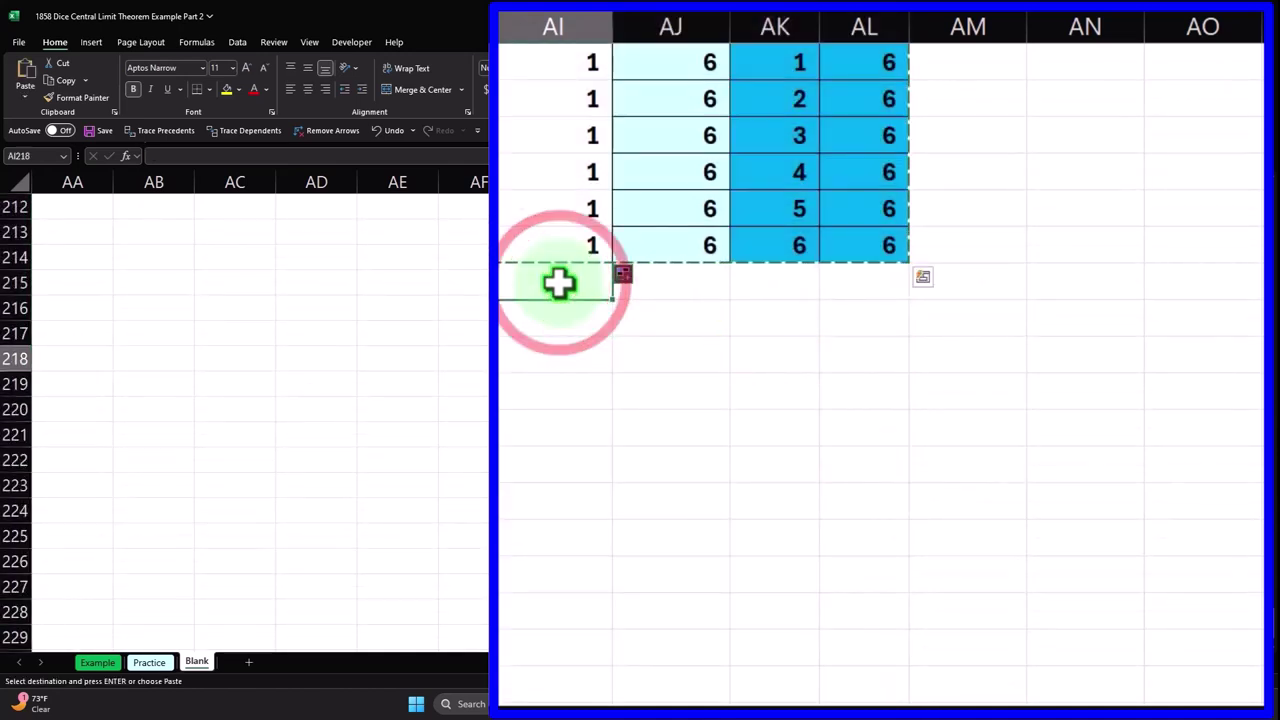
key("ctrl+v")
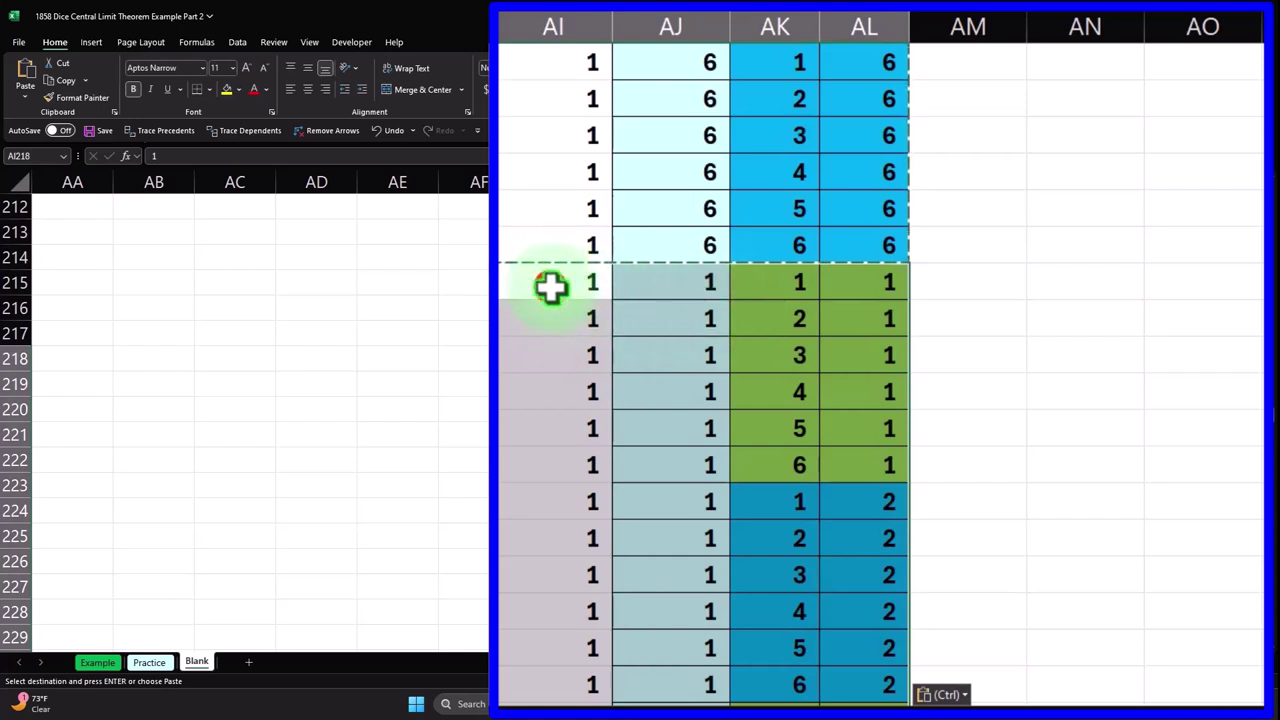
left_click(551, 287)
type("2")
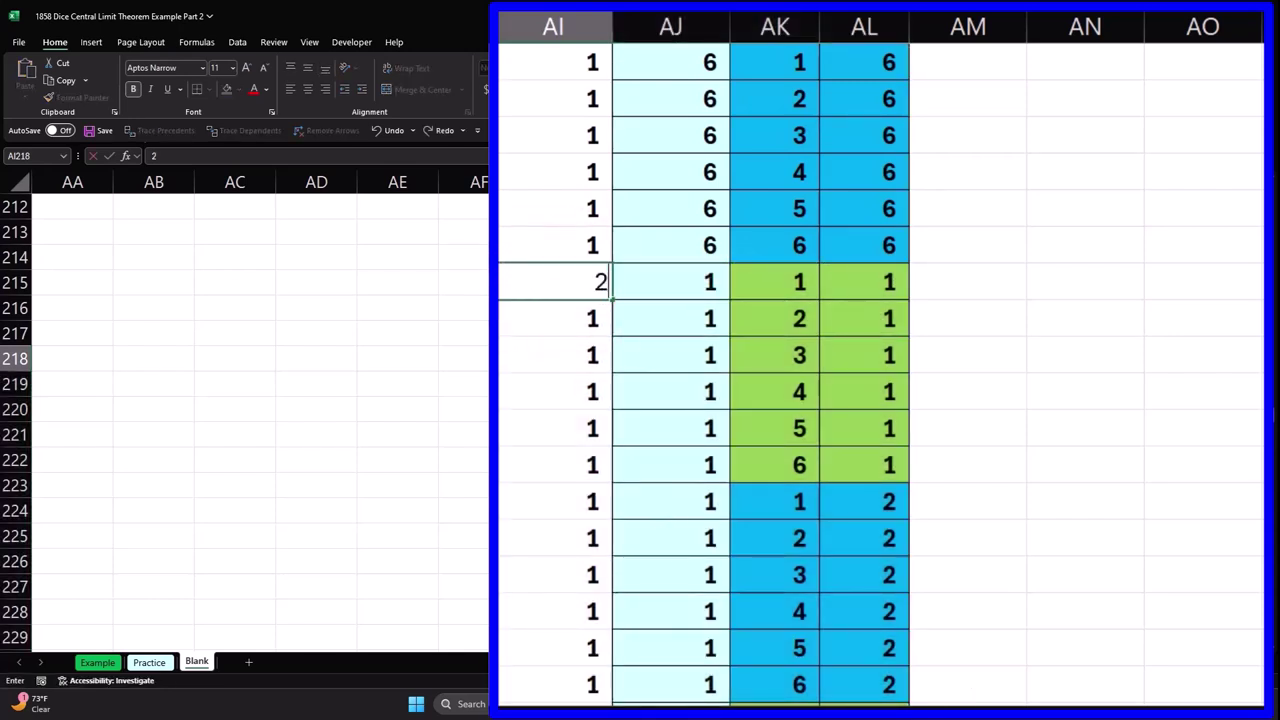
key("ctrl+Return")
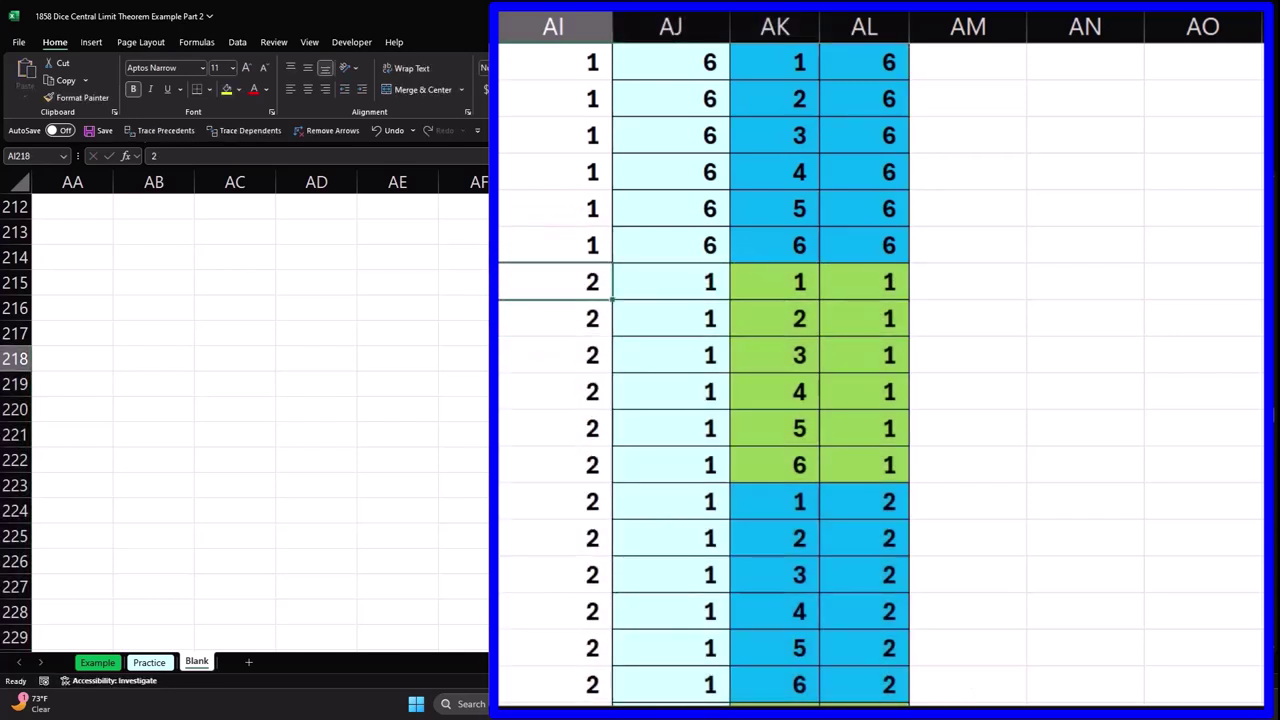
Copy the Yellow 2 block below the data and change its Yellow value to 3.
left_click_drag(555, 281, 864, 281)
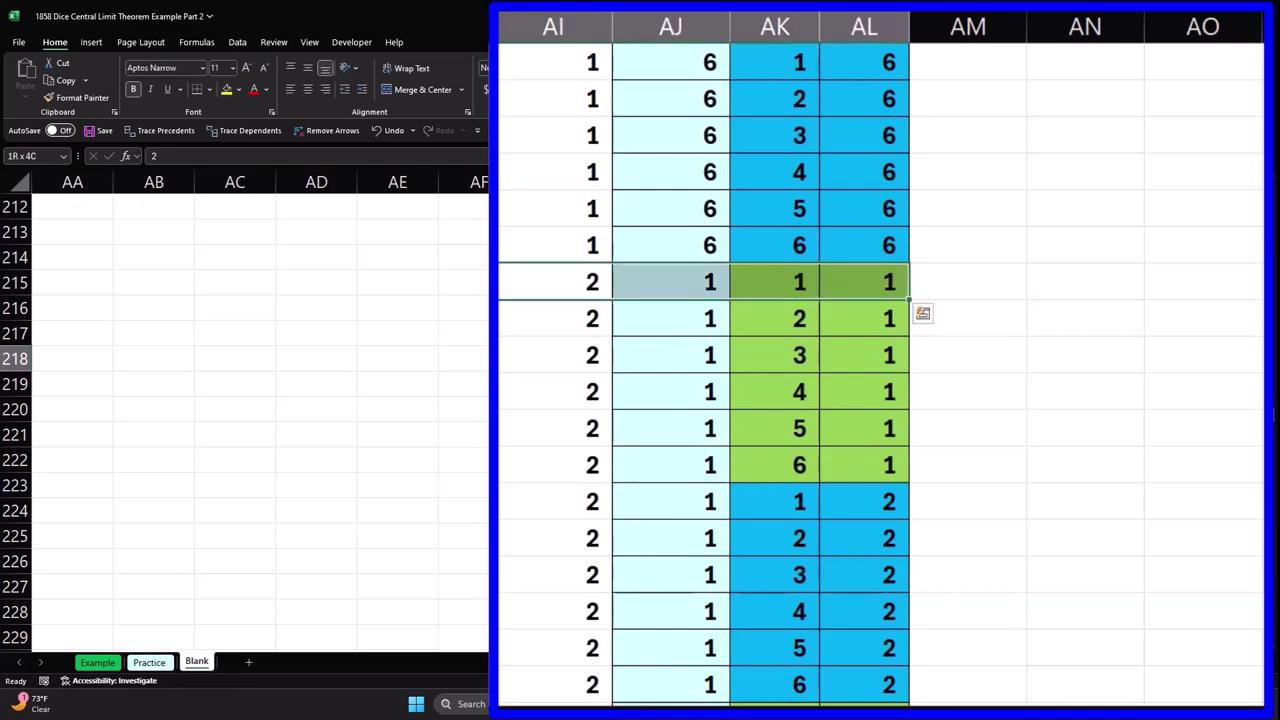
key("ctrl+shift+Down")
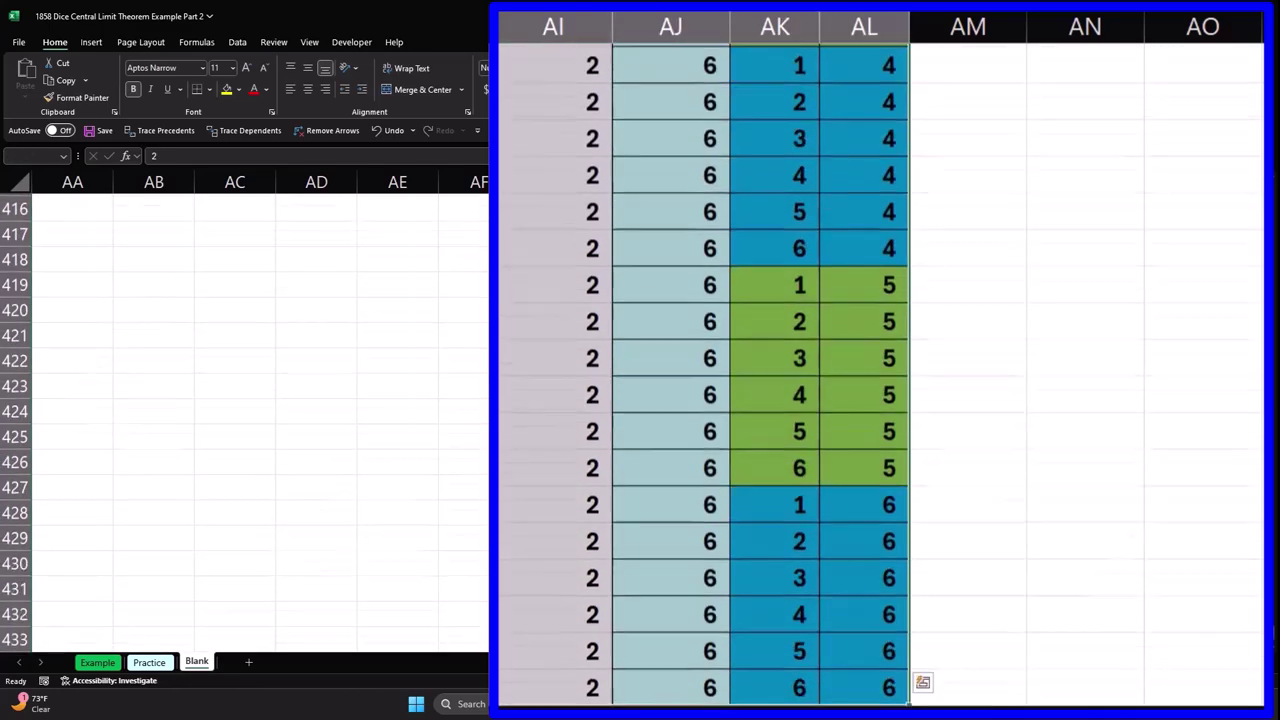
key("ctrl+c")
scroll(700, 400, "down", 3)
left_click(534, 391)
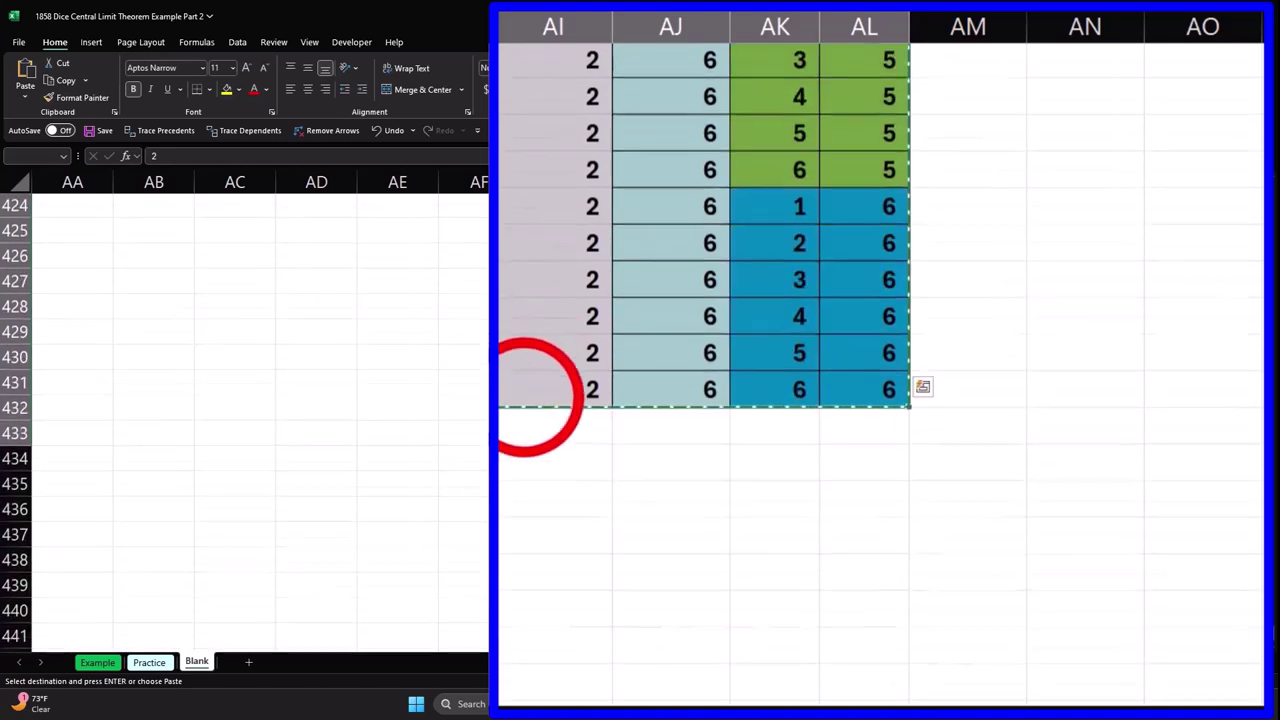
key("ctrl+v")
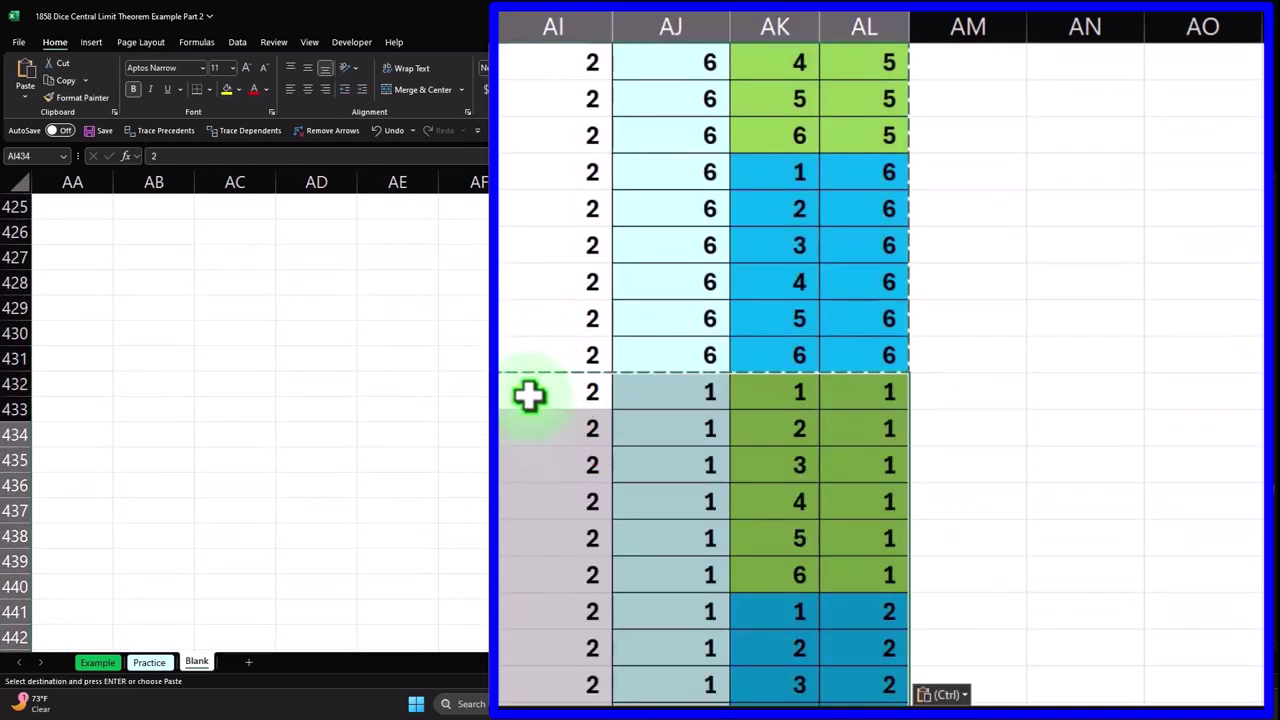
left_click(529, 395)
key("BackSpace")
type("3")
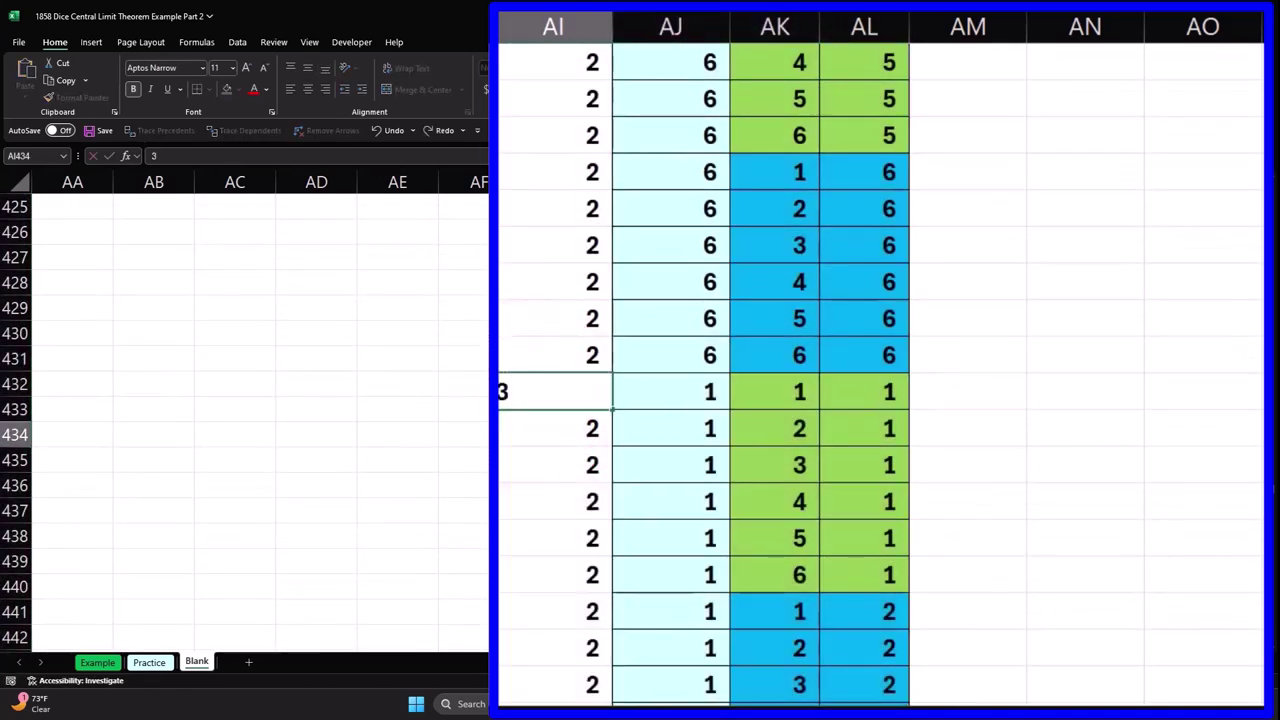
key("Return")
Paste another outcome block below the Yellow 3 block with Yellow set to 4.
left_click_drag(555, 391, 864, 391)
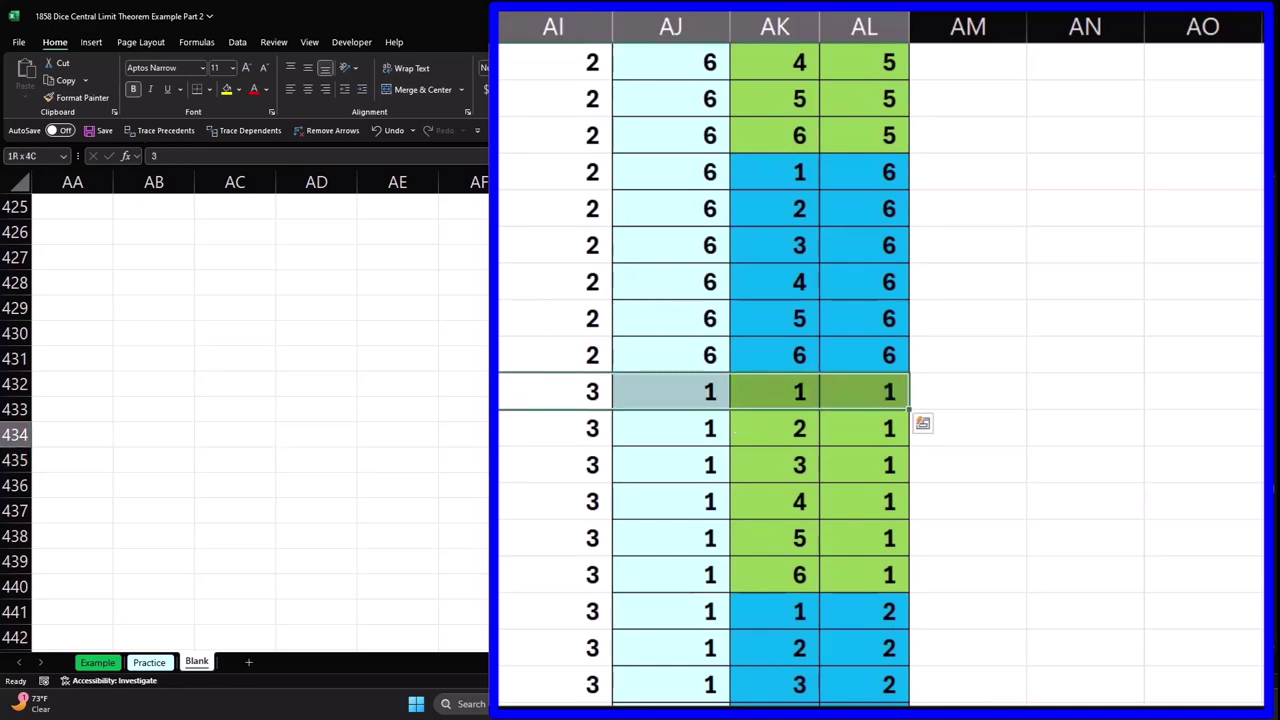
key("ctrl+shift+Down")
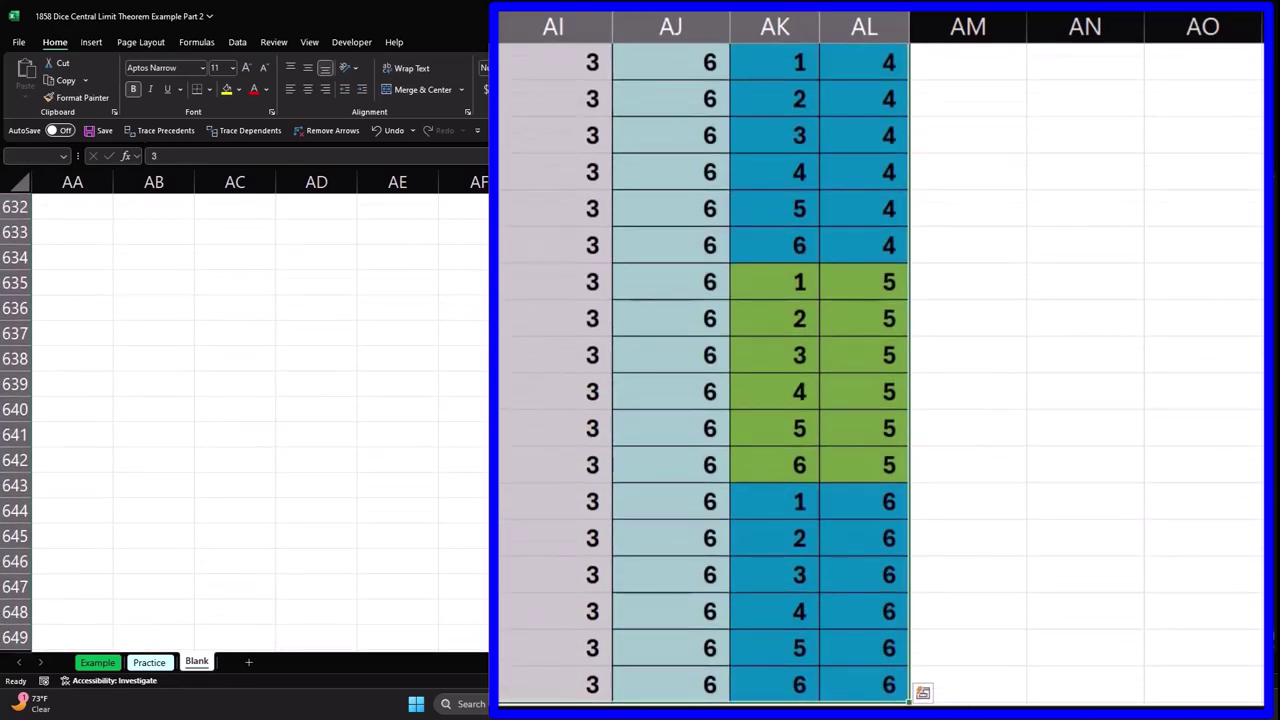
scroll(700, 400, "down", 3)
left_click(540, 400)
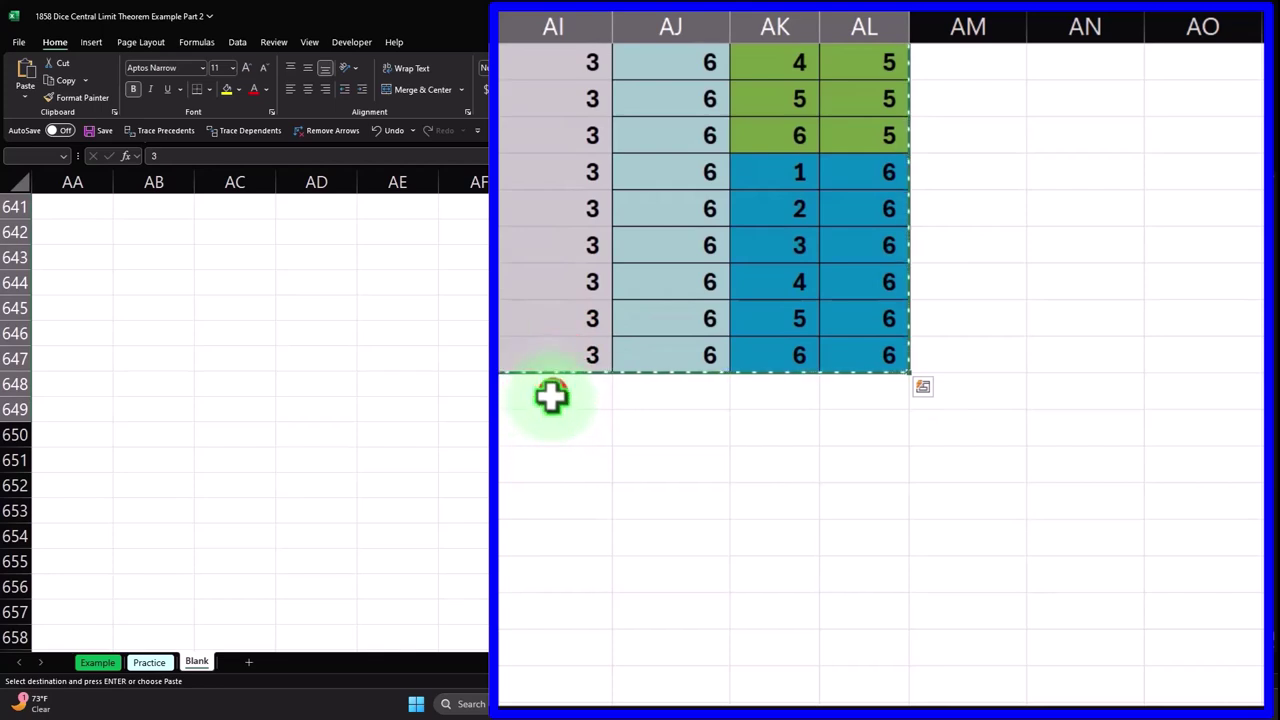
key("ctrl+v")
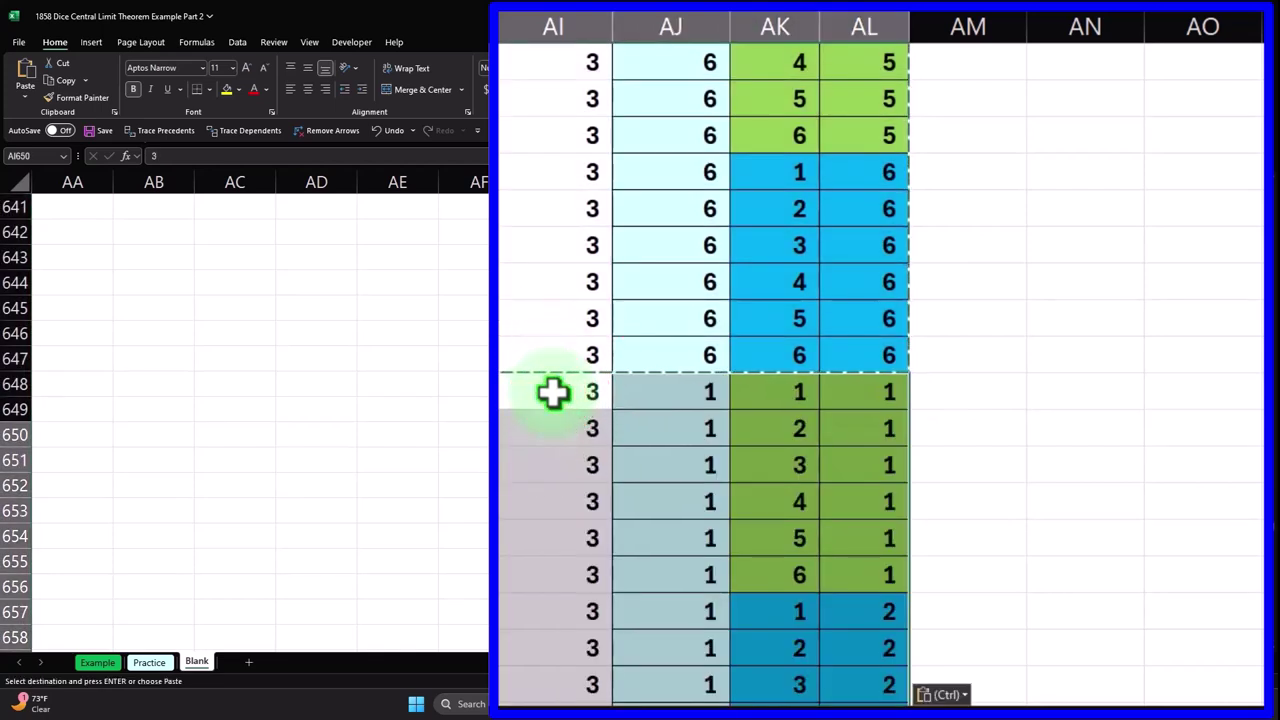
type("4")
key("Return")
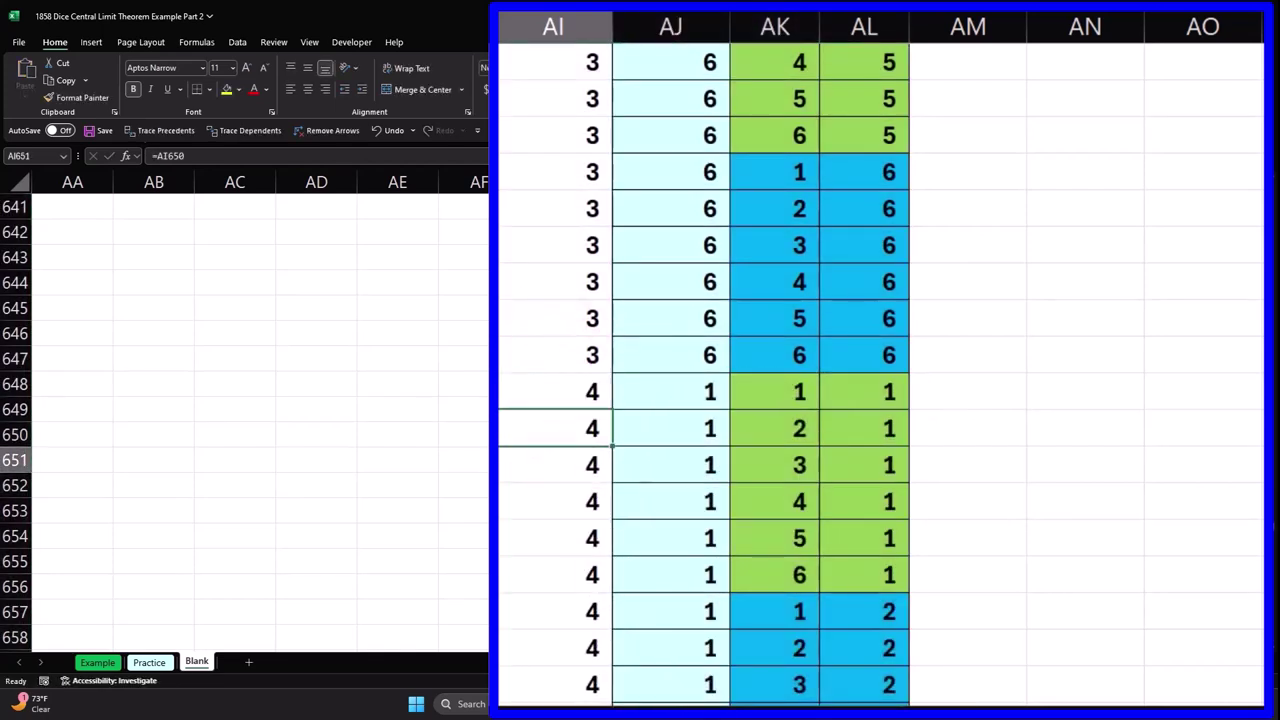
Copy the Yellow 4 block below the data and change its Yellow value to 5.
left_click_drag(555, 391, 870, 391)
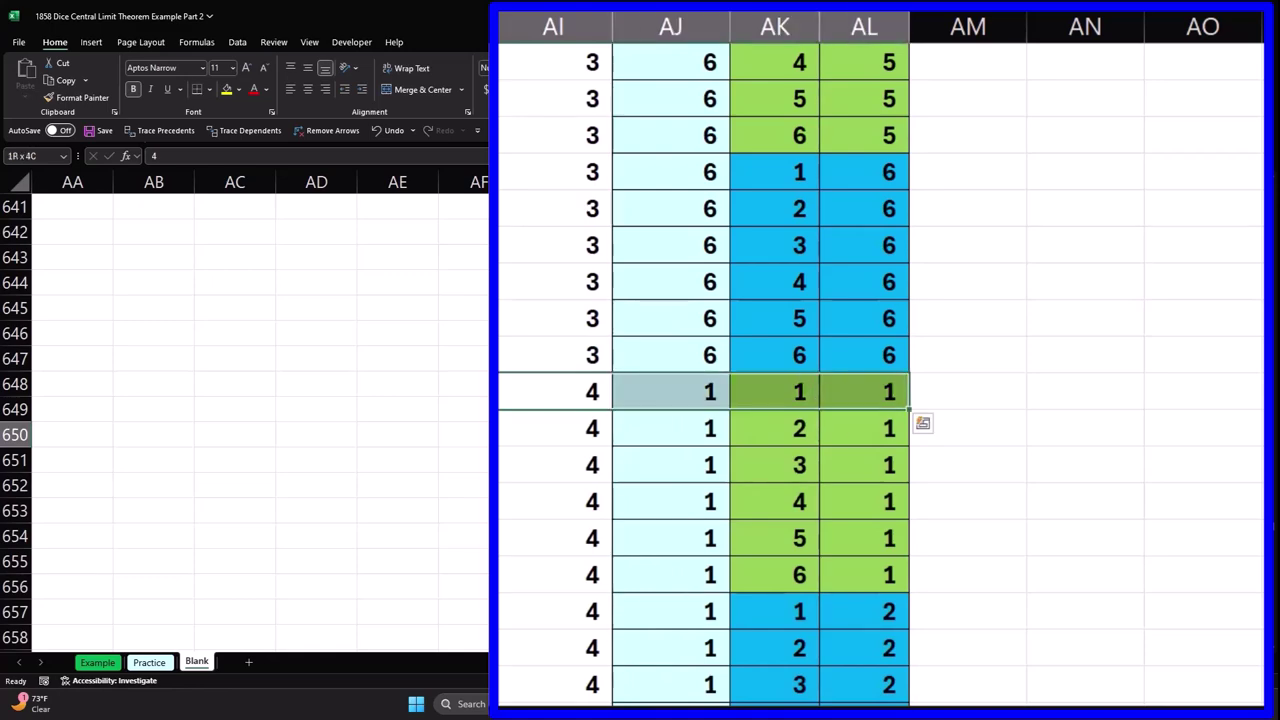
key("ctrl+shift+Down")
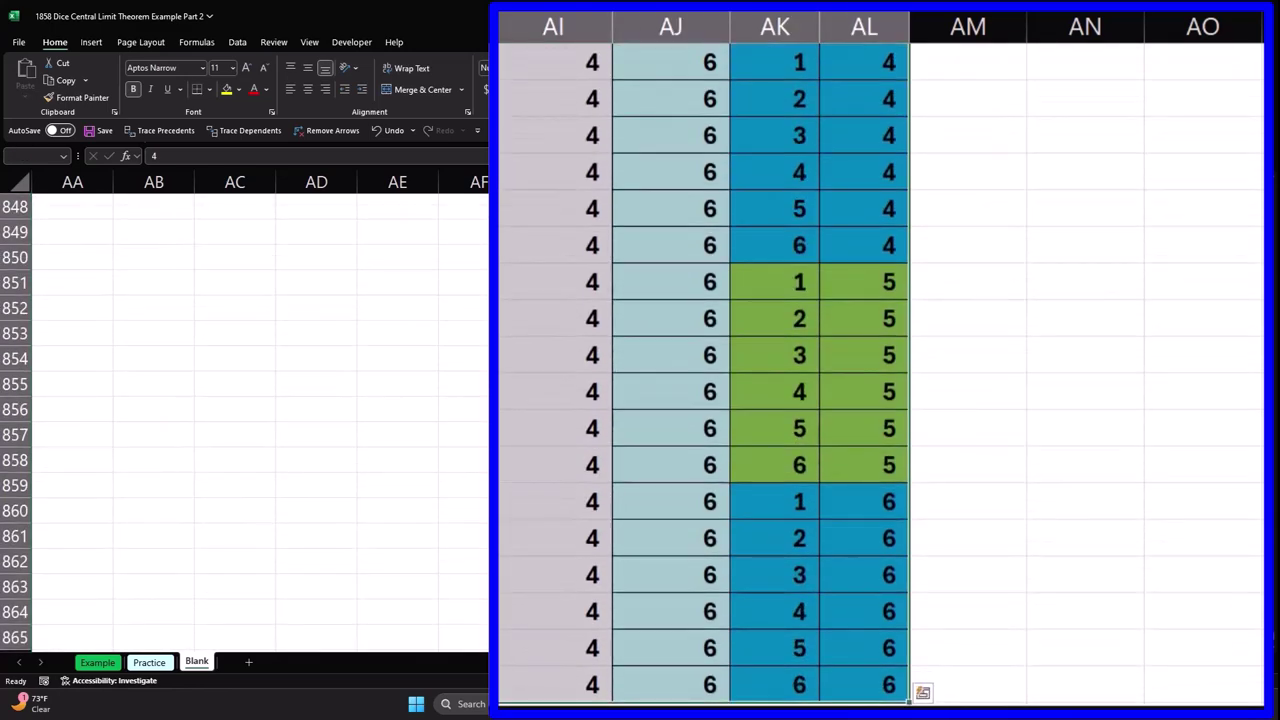
key("ctrl+c")
scroll(543, 528, "down", 2)
left_click(541, 501)
key("ctrl+v")
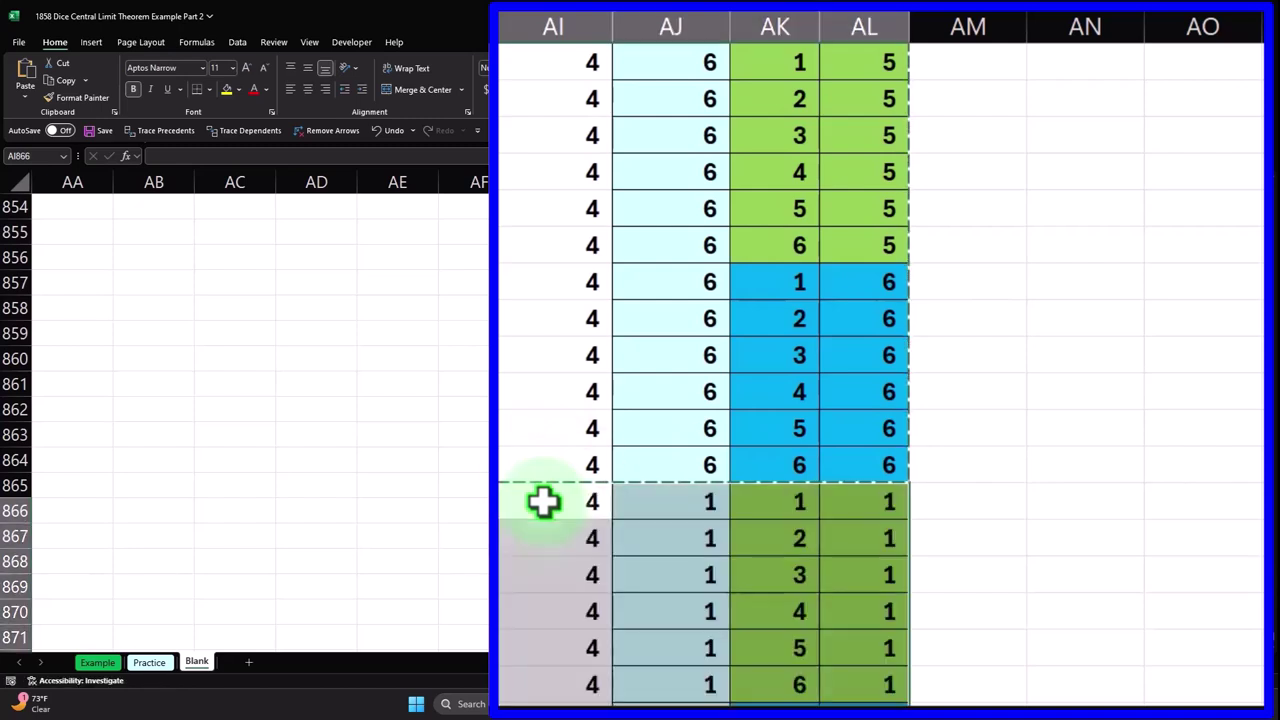
left_click(543, 501)
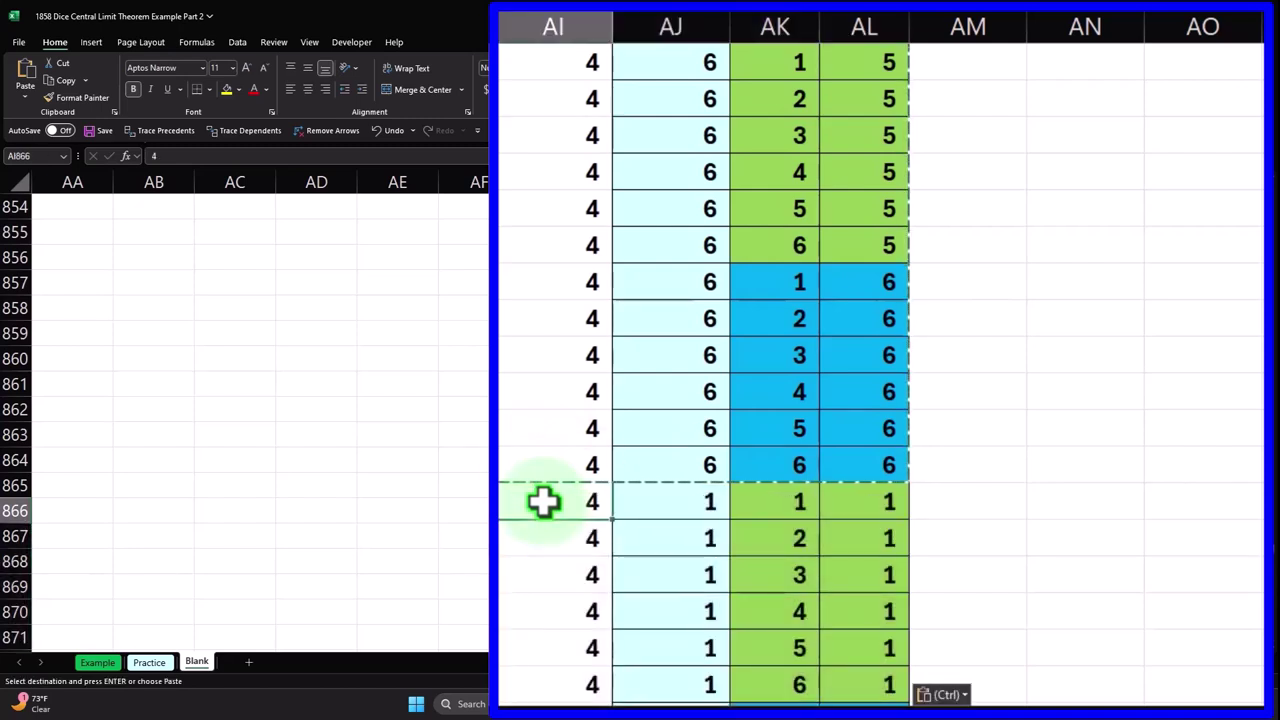
type("5")
key("Return")
Copy the Yellow 5 block below the data and change its Yellow value to 6.
key("Up")
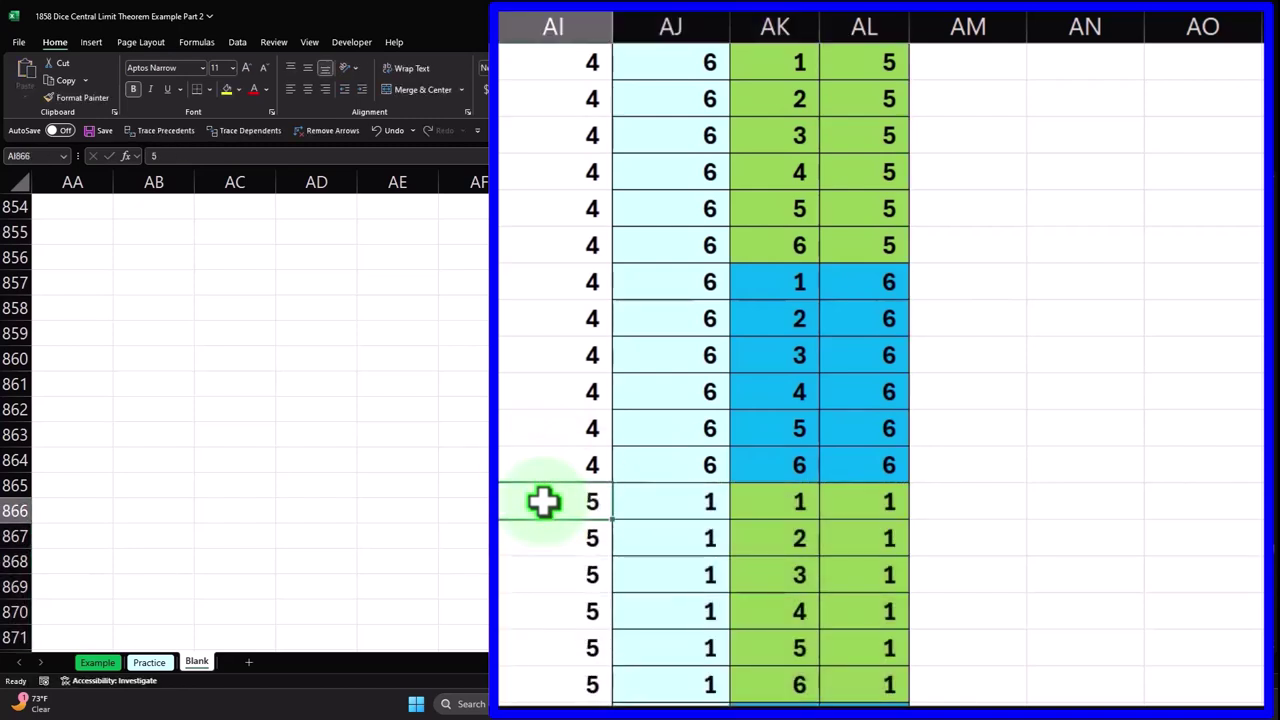
key("shift+Right")
key("shift+Right")
key("shift+Right")
key("ctrl+shift+Down")
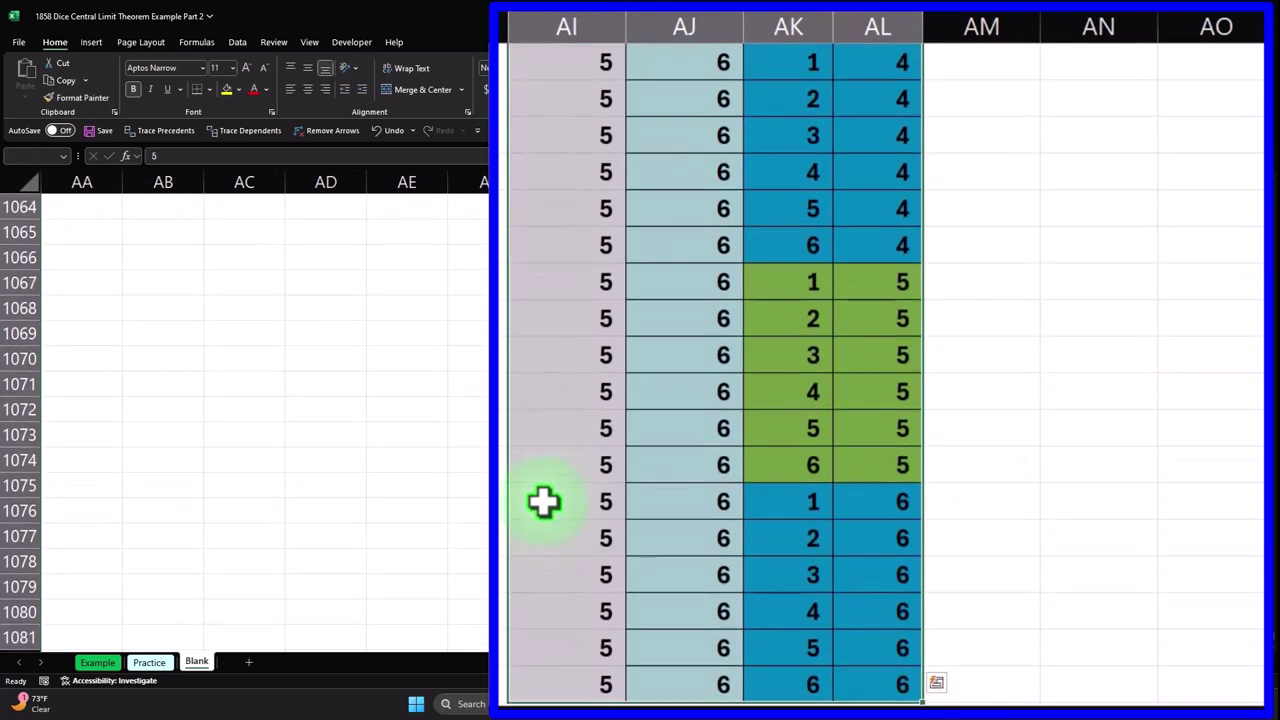
key("ctrl+c")
scroll(545, 503, "down", 2)
left_click(551, 505)
key("ctrl+v")
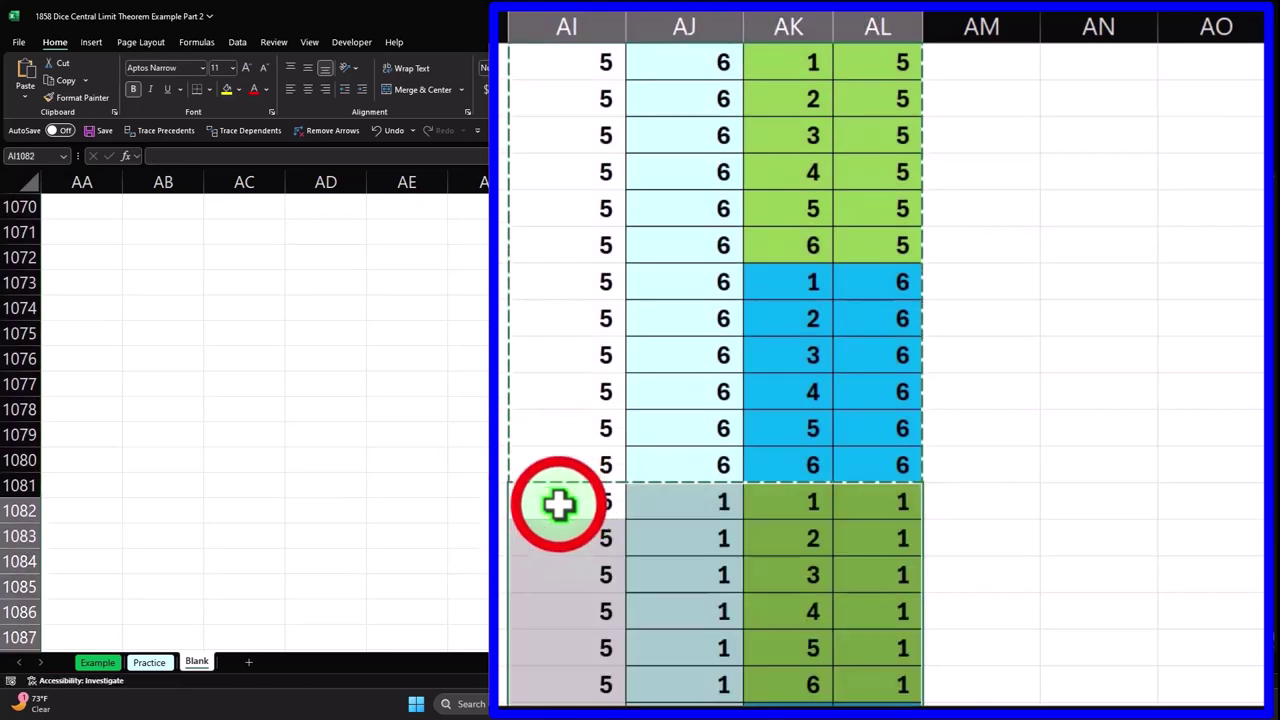
left_click(558, 505)
key("Escape")
type("6")
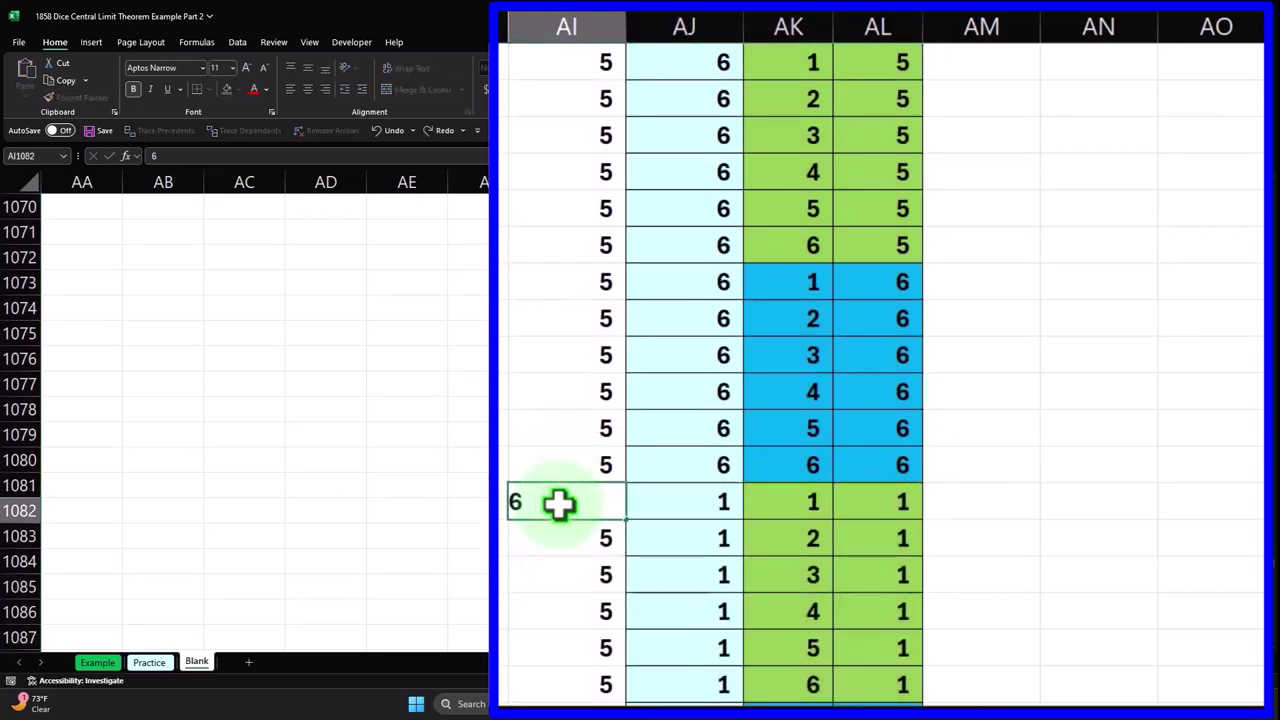
key("Return")
Check that the Yellow 6 block reaches row 1297, ending at 6-6-6-6.
key("ctrl+shift+Down")
key("Down")
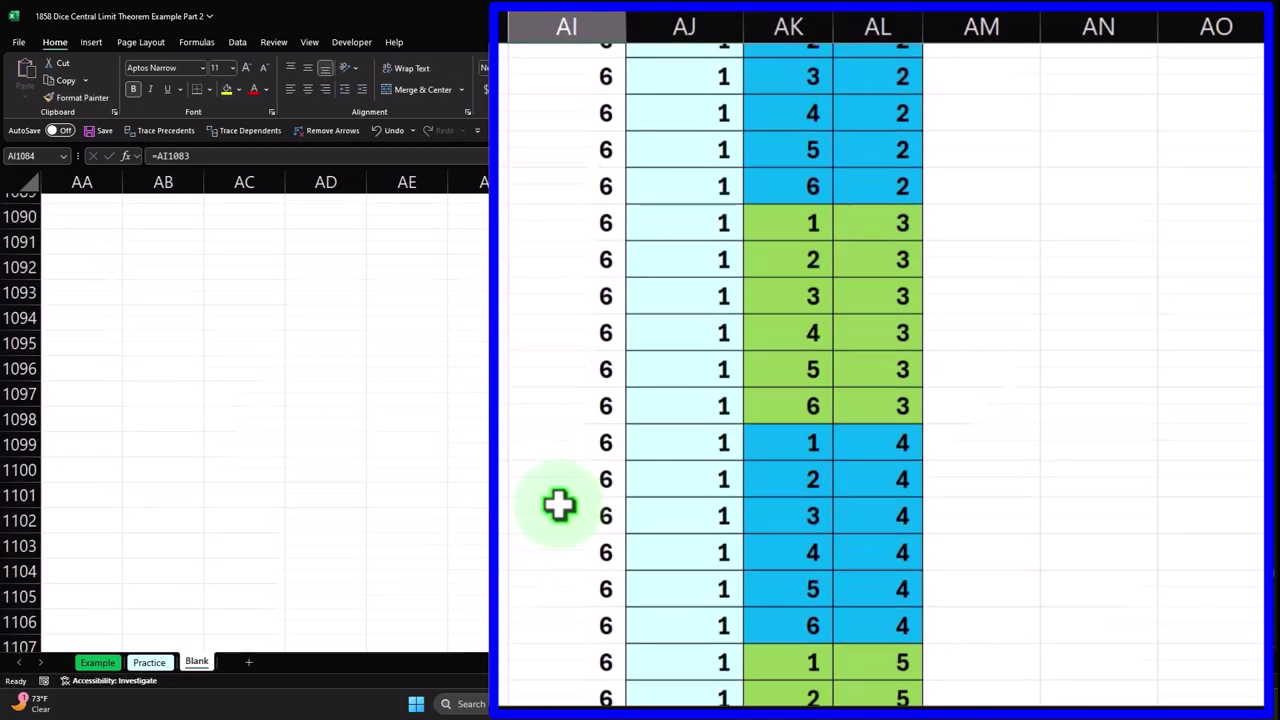
scroll(558, 505, "up", 2)
left_click(557, 506)
scroll(557, 510, "down", 5)
left_click(560, 510)
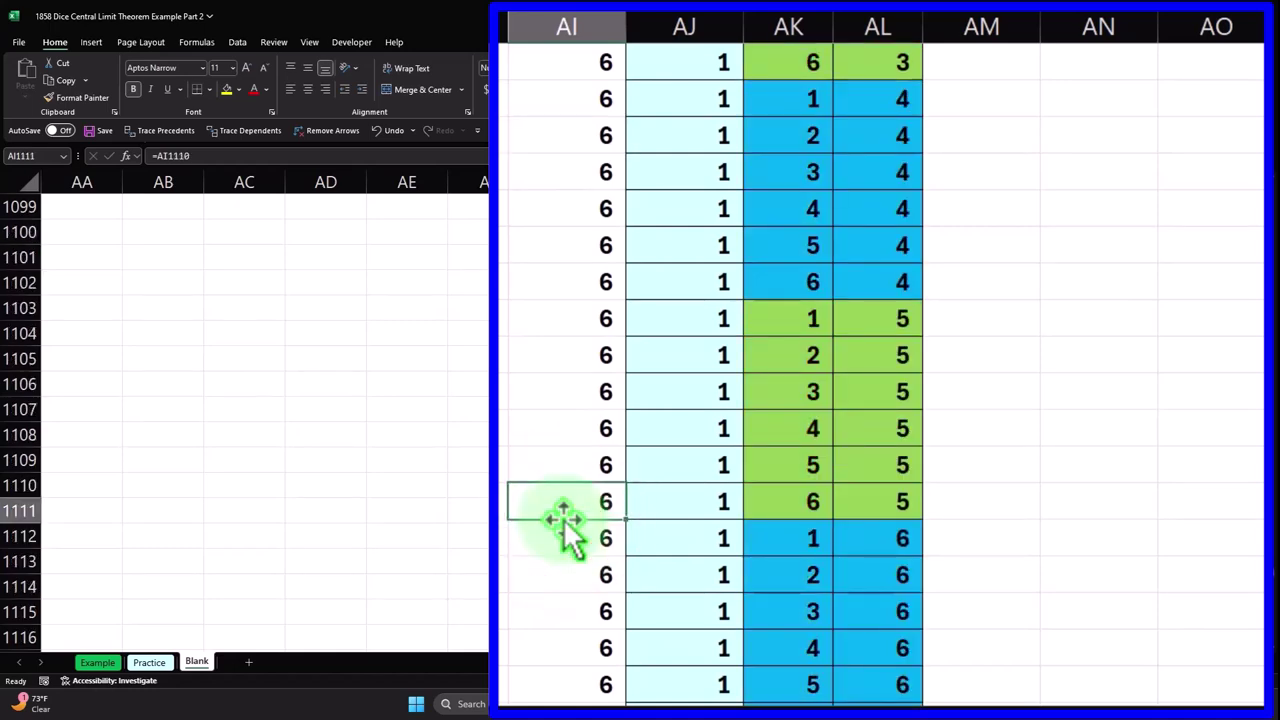
key("ctrl+shift+Down")
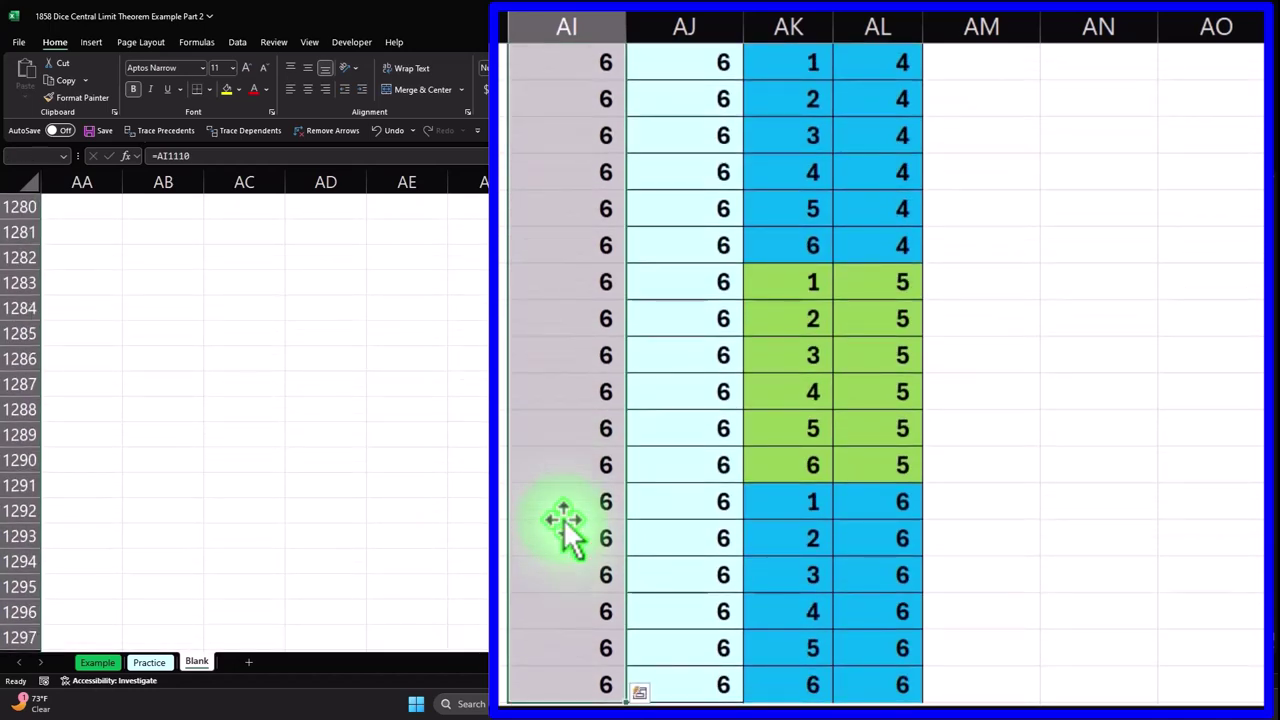
key("Down")
key("Down")
scroll(565, 518, "down", 20)
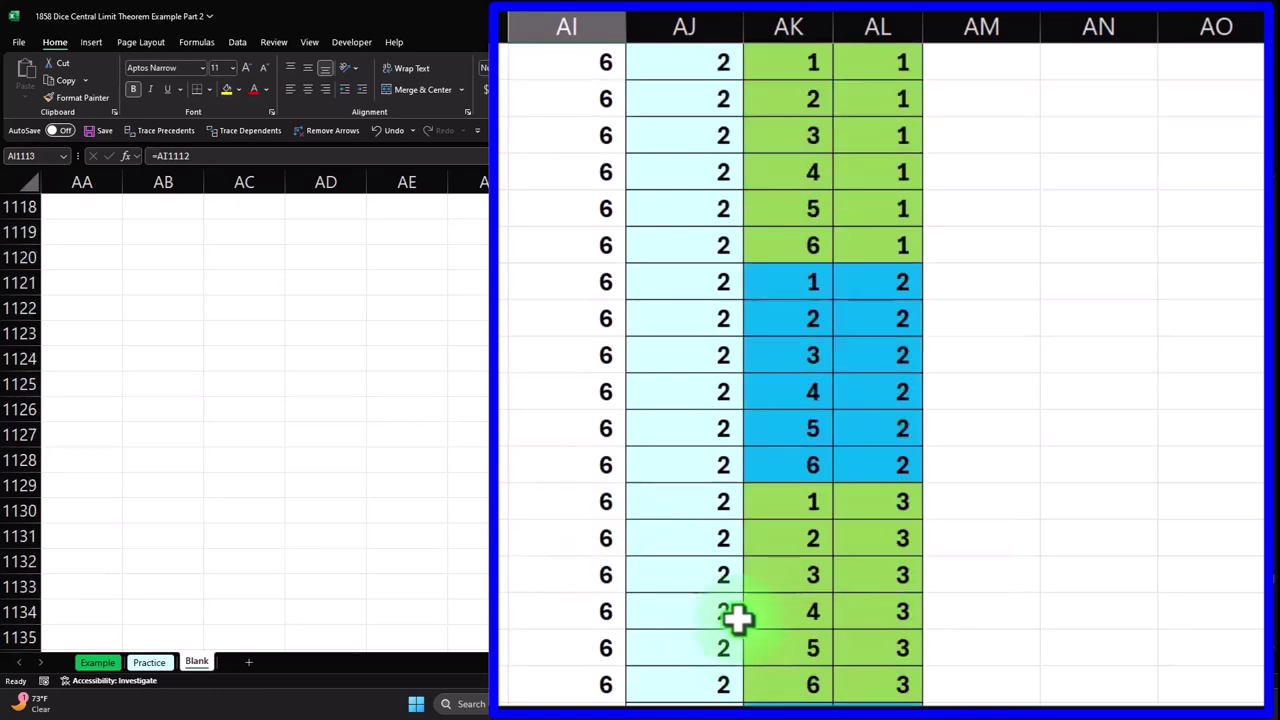
scroll(760, 644, "down", 20)
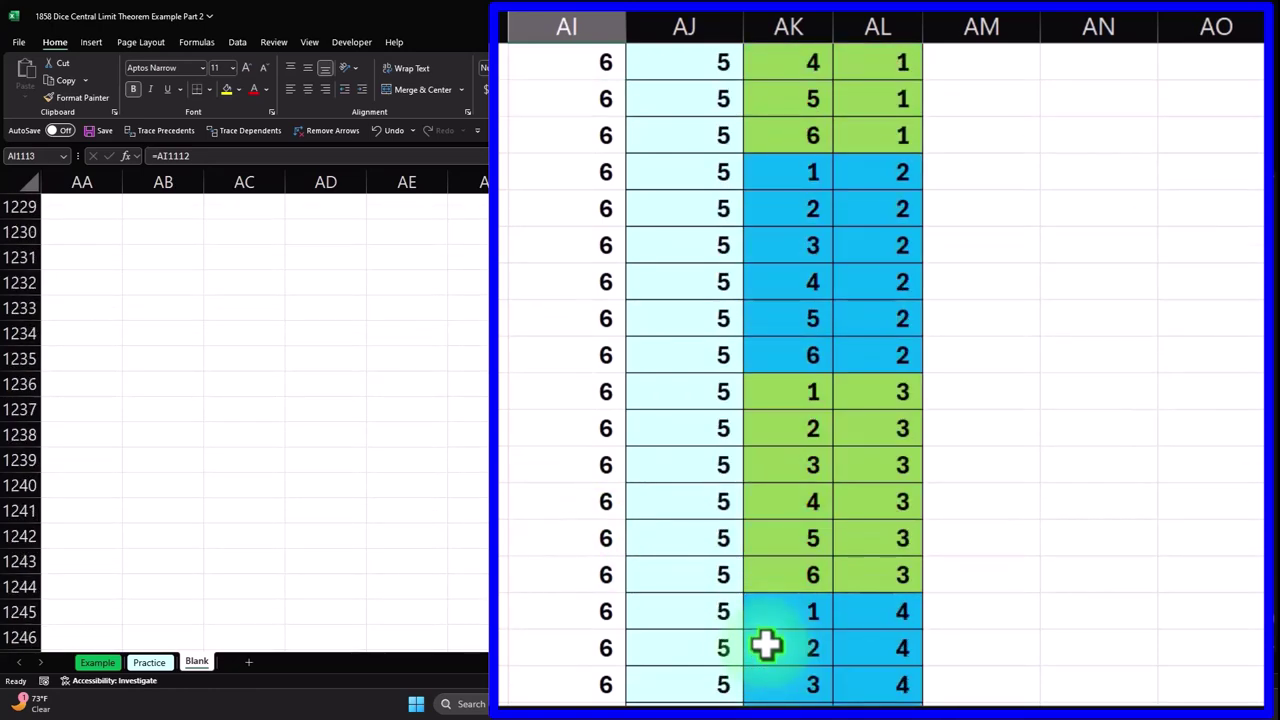
Add a Count label in AI1298, just below the dice table.
left_click(574, 164)
type("Ci")
key("Home")
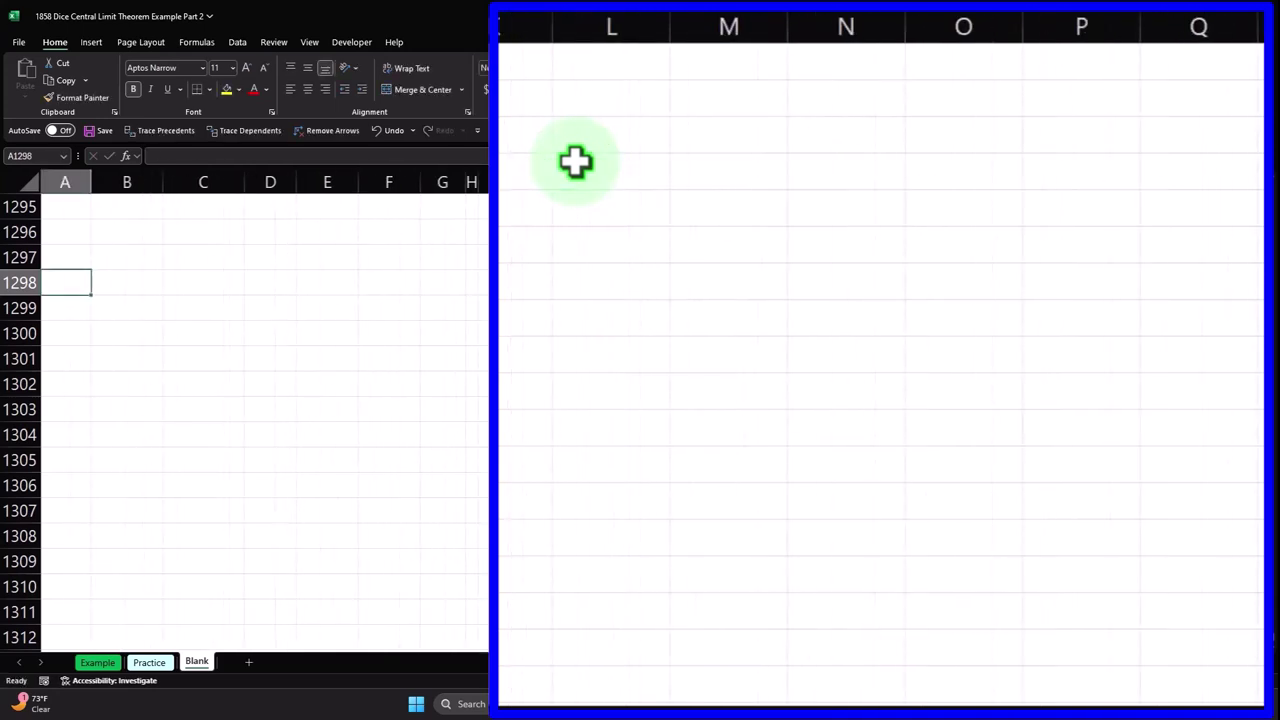
key("Right")
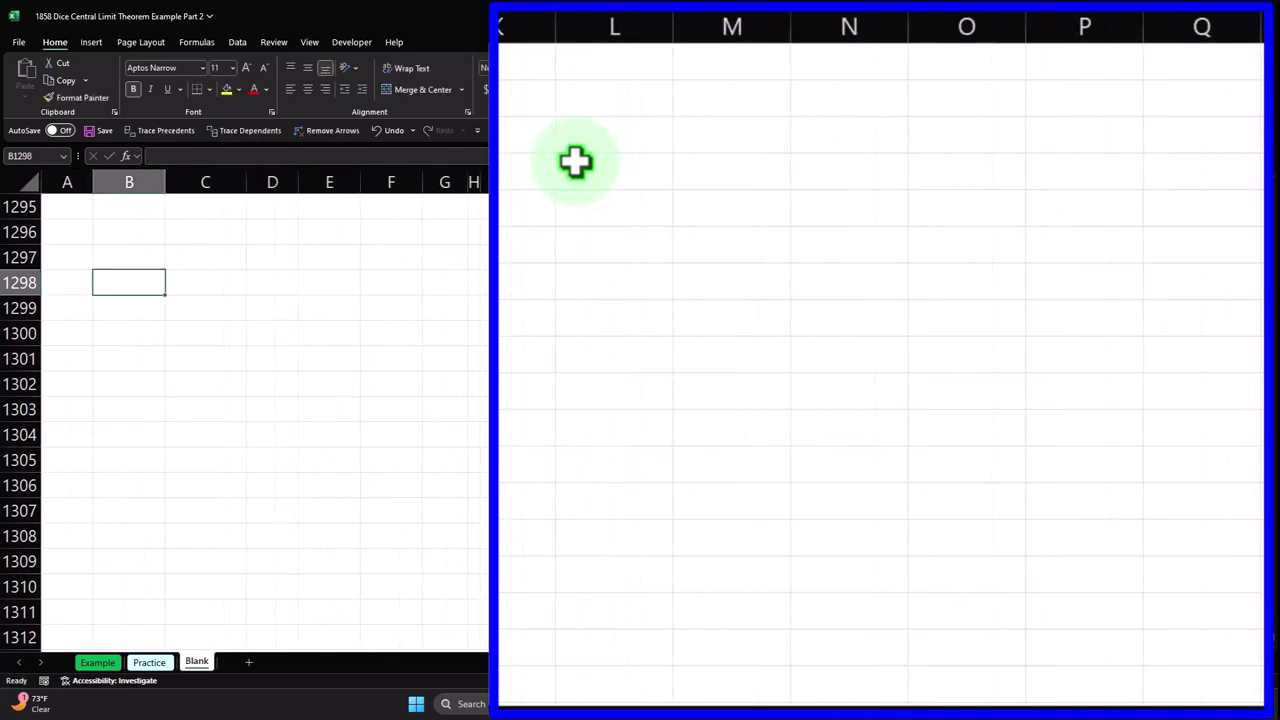
scroll(575, 162, "right", 10)
left_click(548, 172)
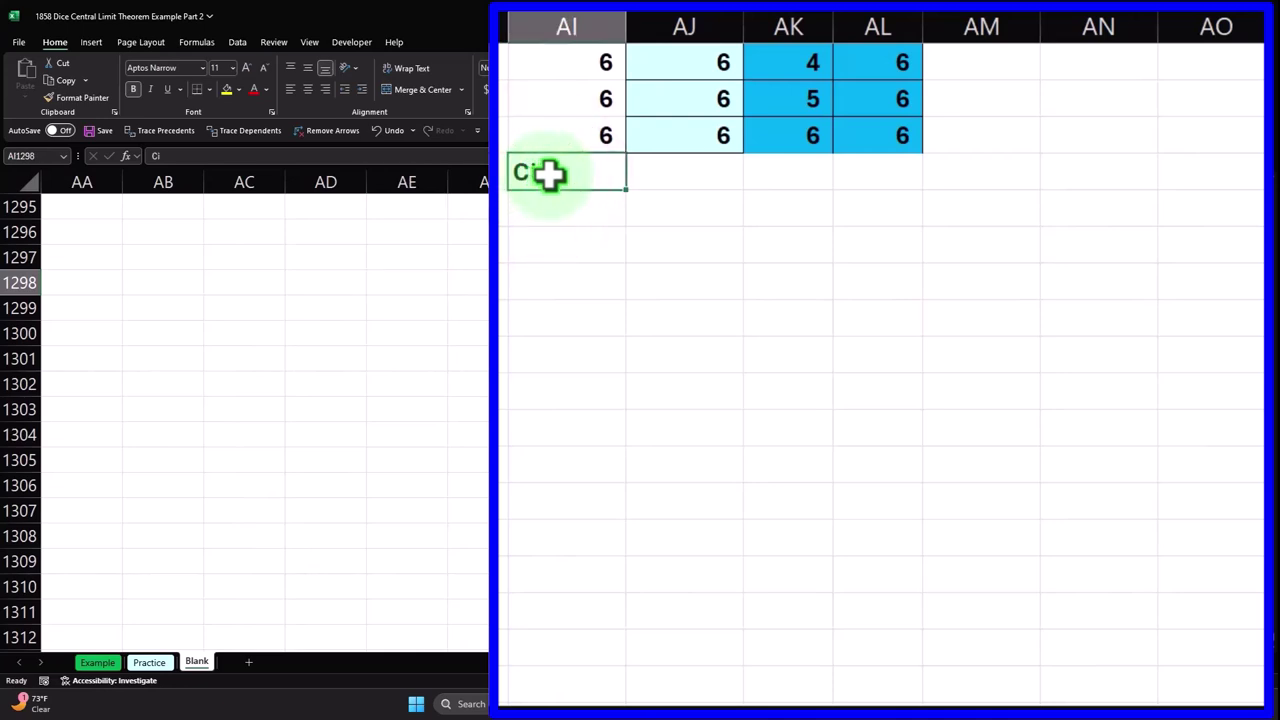
key("Right")
key("Right")
key("Right")
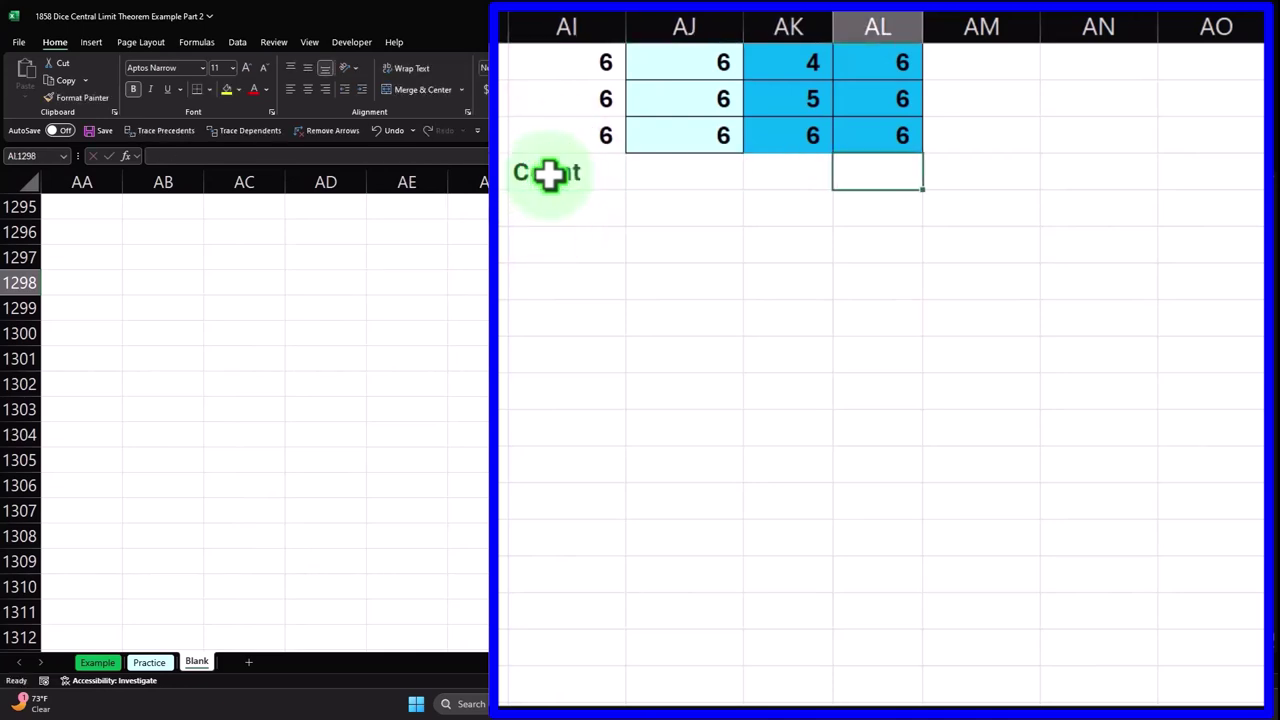
Enter =COUNT(AL2:AL1297) in AL1298 and select the Count row from label to total.
type("=count")
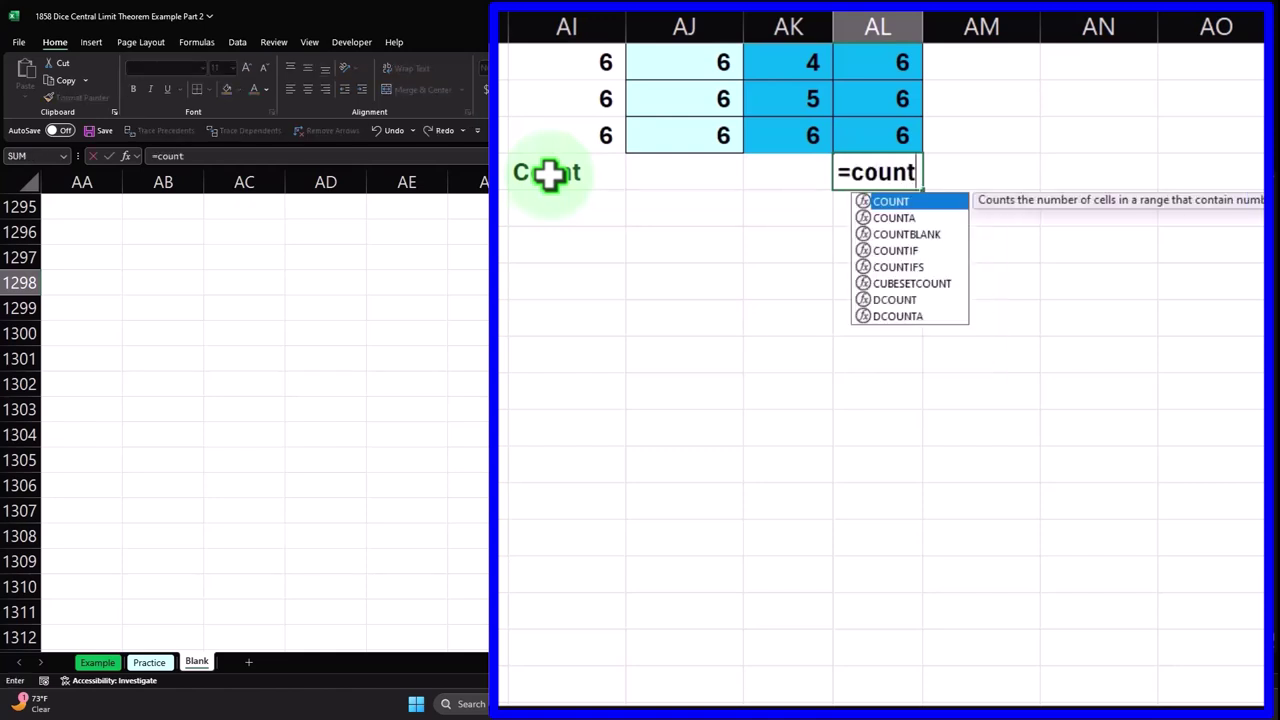
type("(")
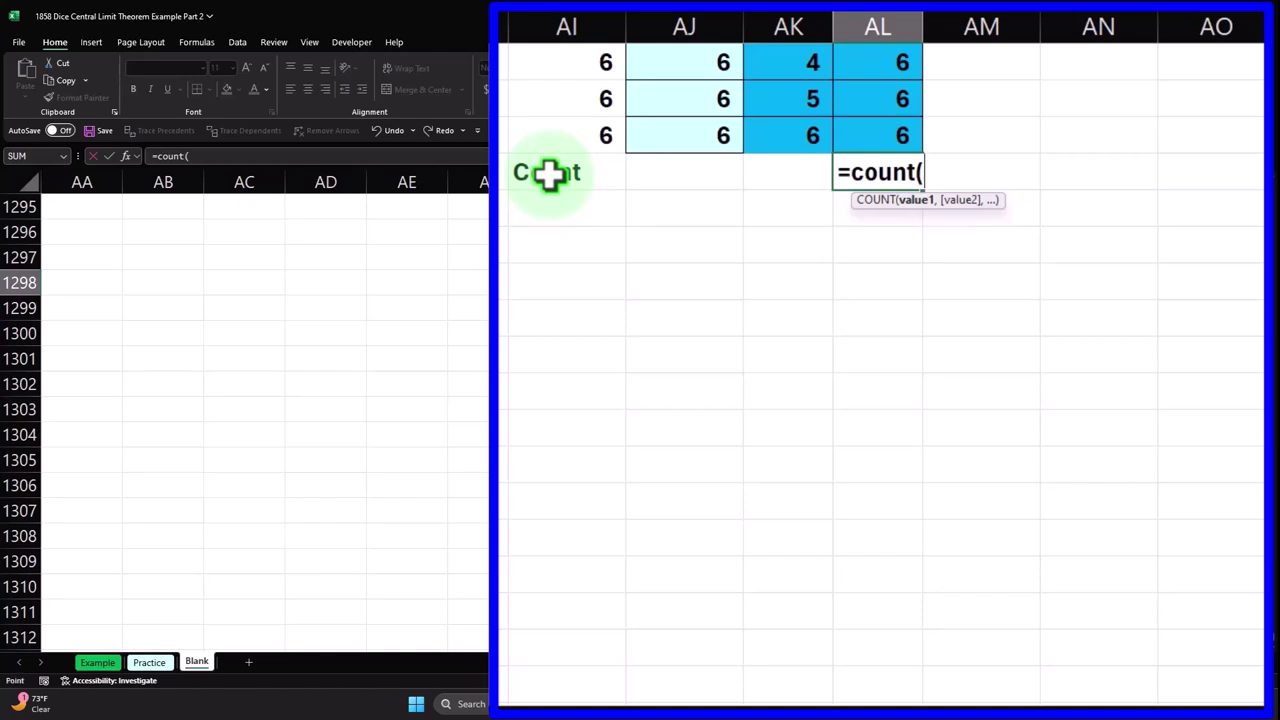
key("Up")
key("ctrl+shift+Up")
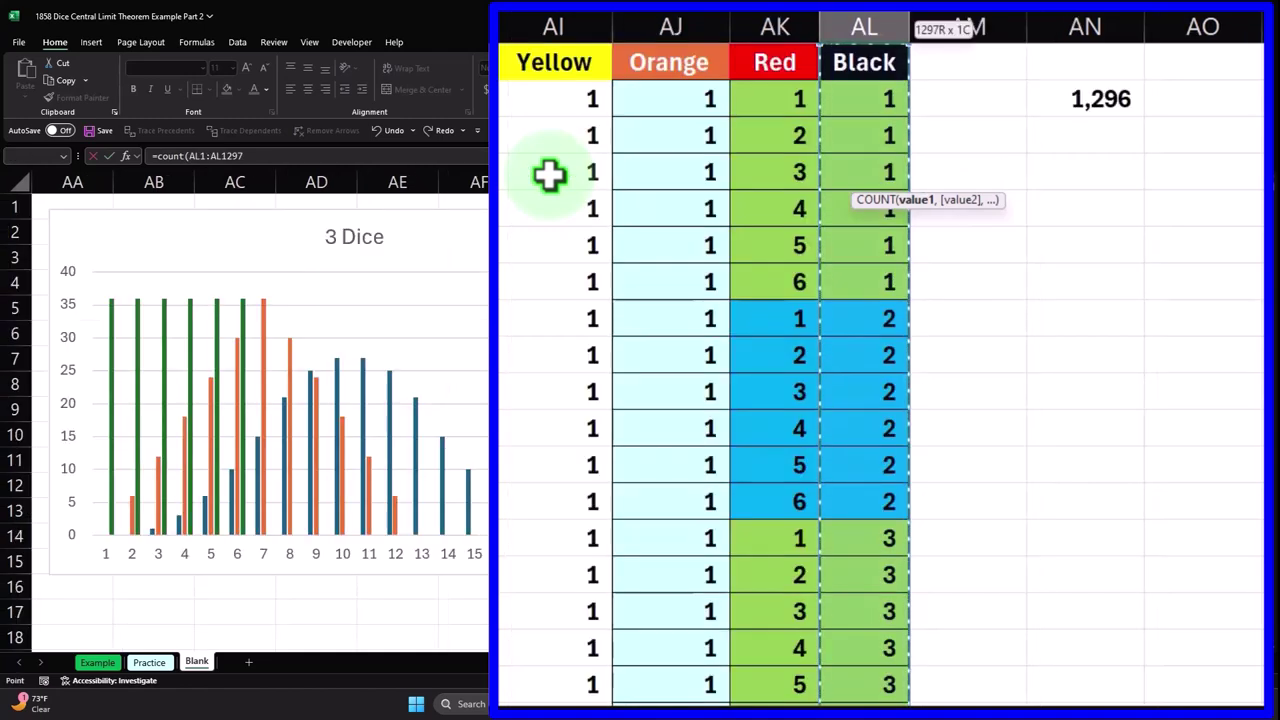
key("shift+Down")
key("Return")
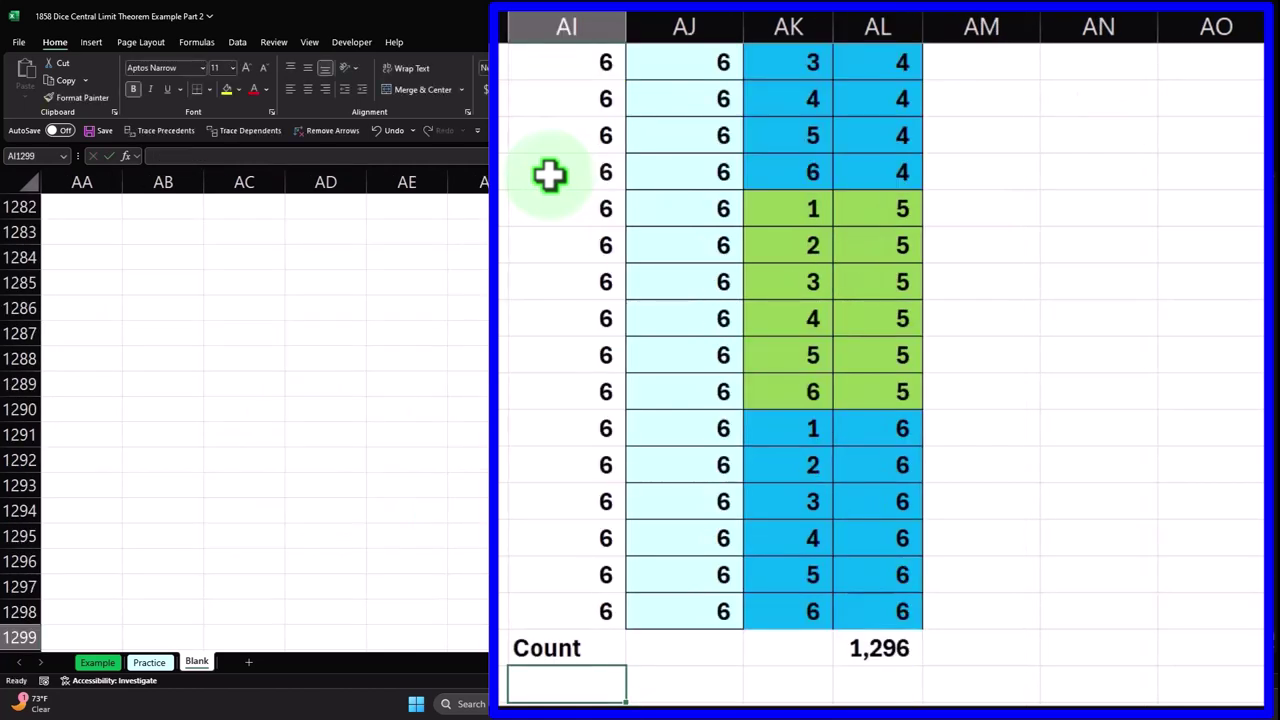
key("Right")
key("Up")
key("Right")
key("Right")
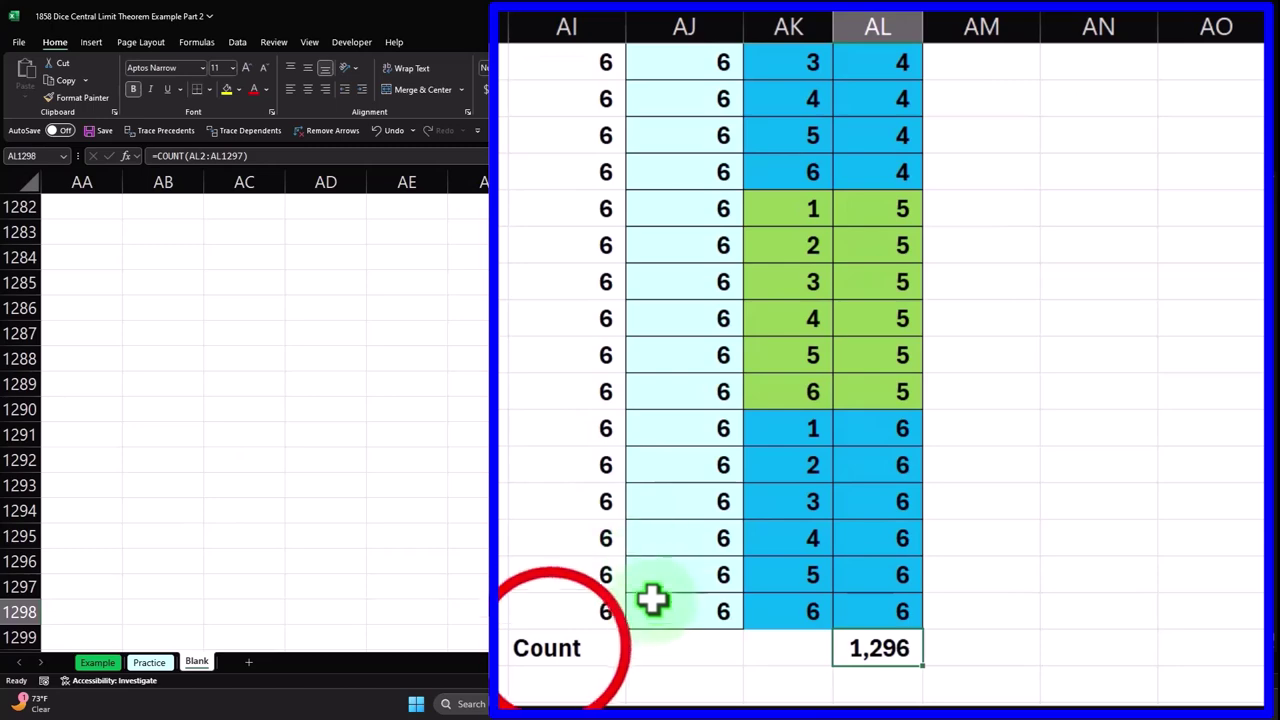
left_click_drag(547, 648, 848, 643)
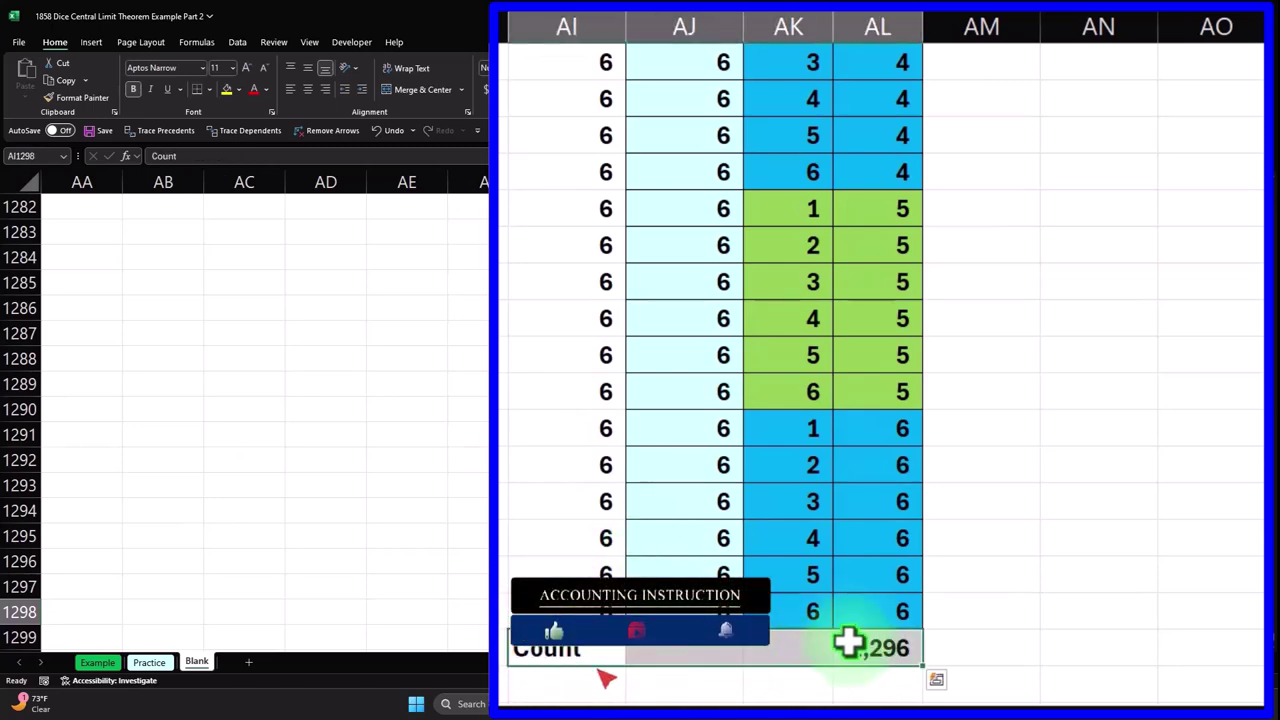
Fill the Count row with light cyan and add cell borders.
left_click(238, 89)
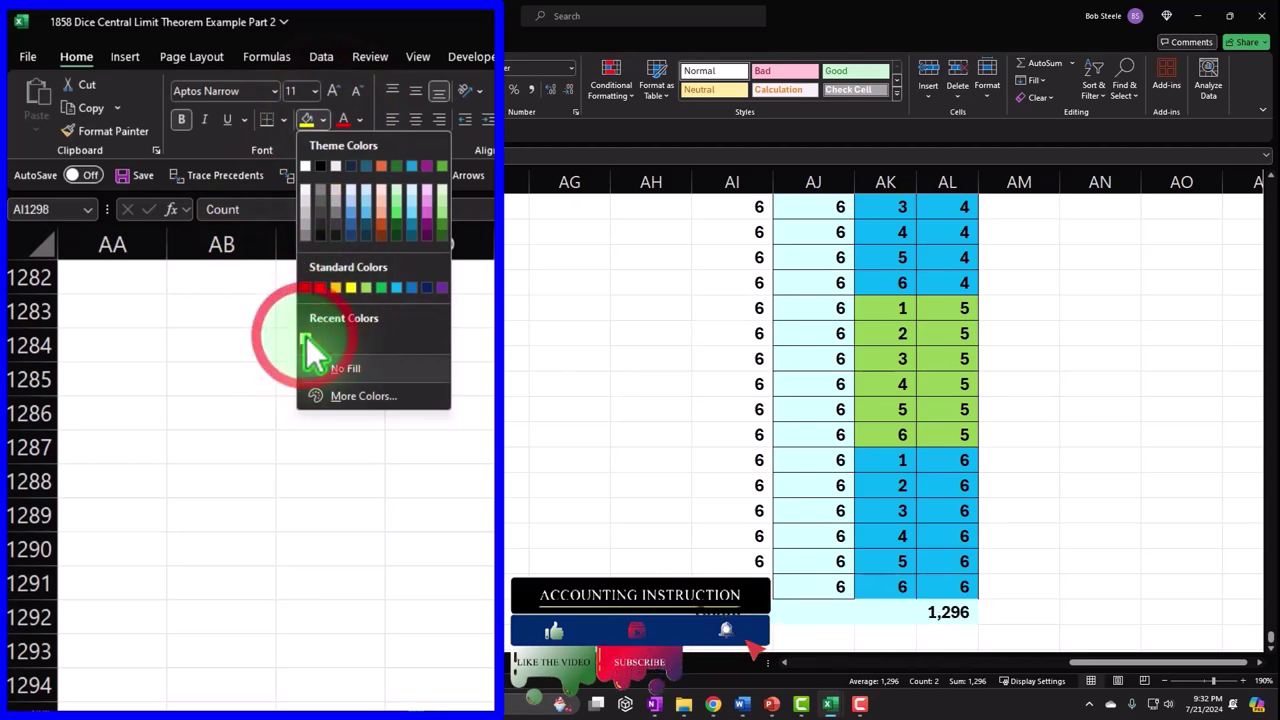
left_click(307, 340)
left_click(284, 120)
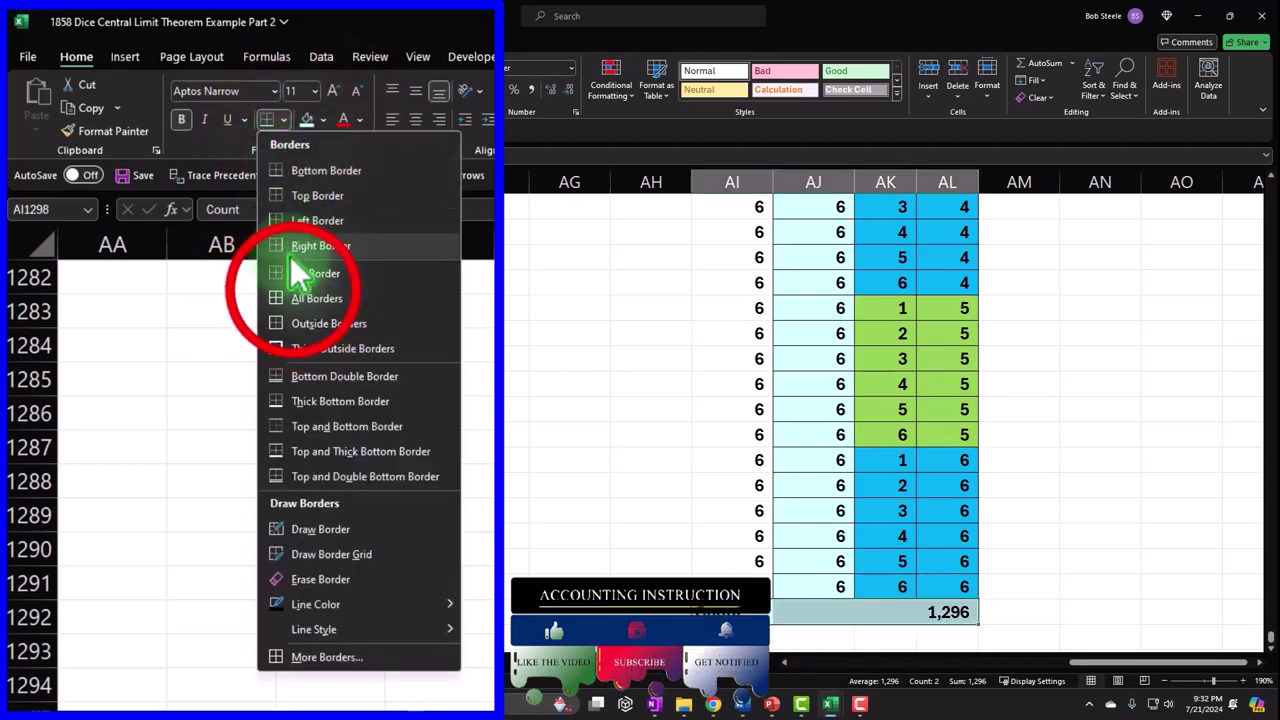
left_click(294, 290)
Select the Yellow column values above Count to check them, then return to the table bottom.
left_click(737, 580)
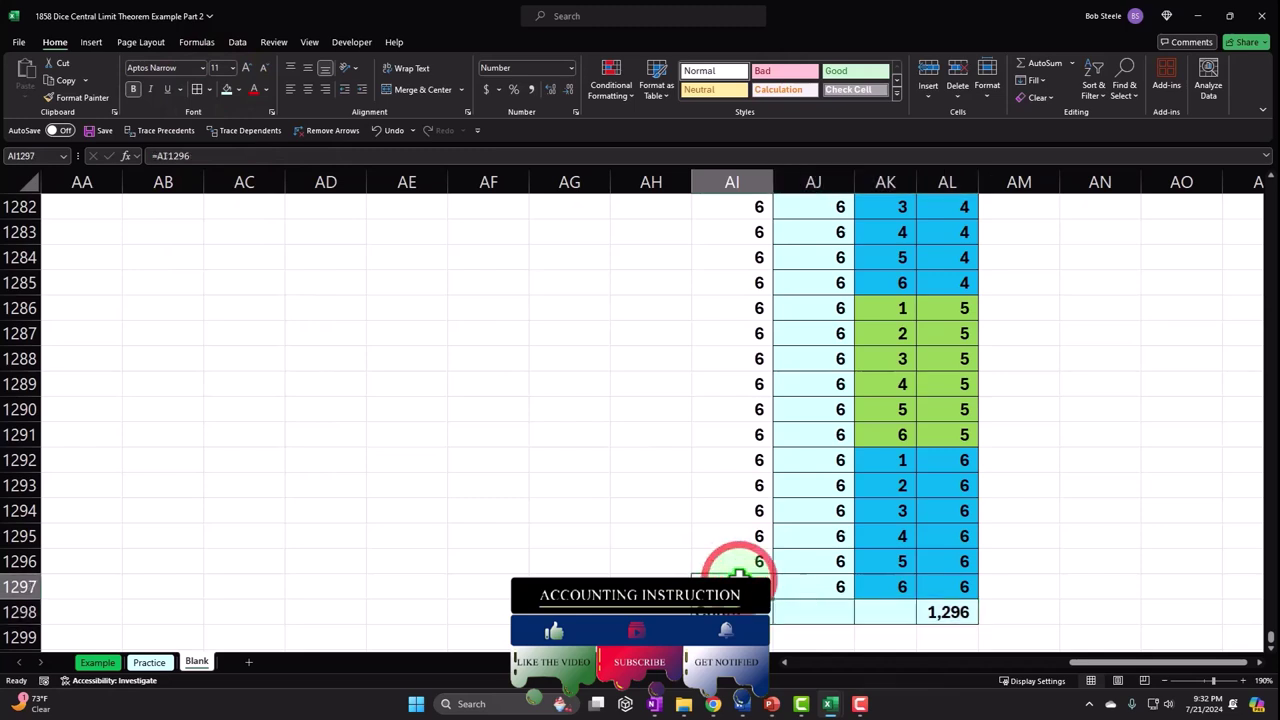
key("ctrl+shift+Up")
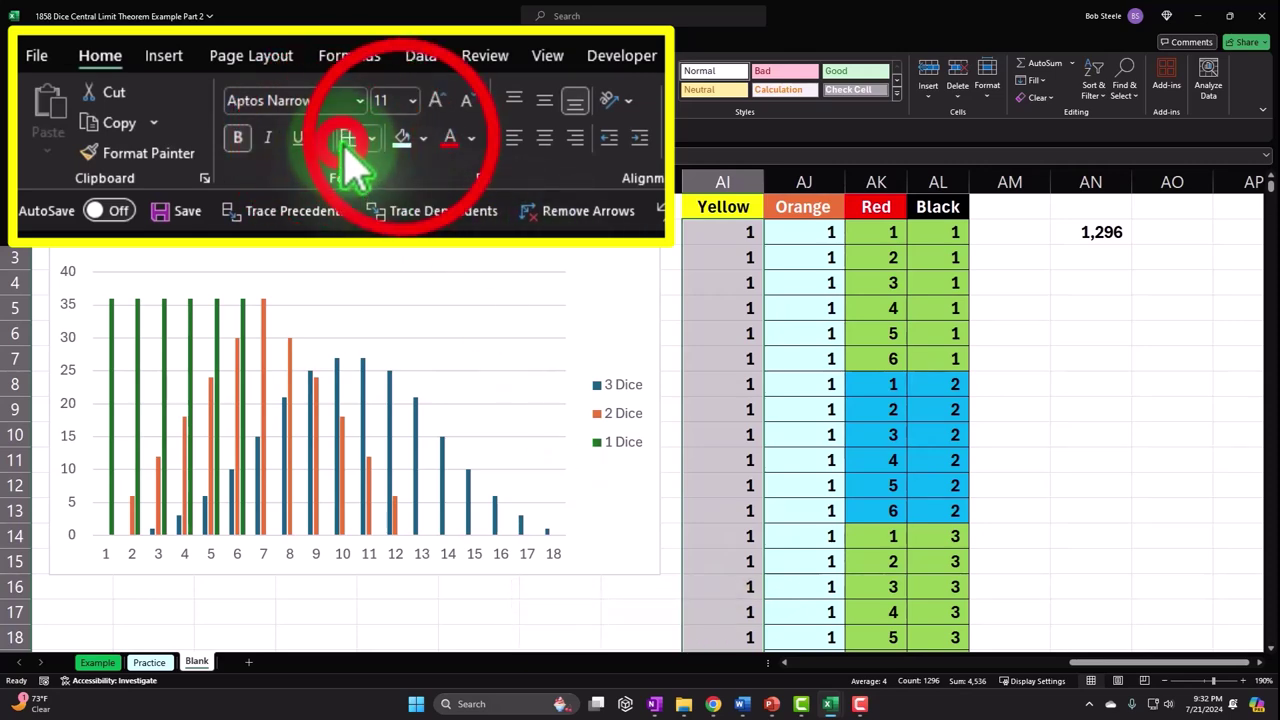
key("ctrl+BackSpace")
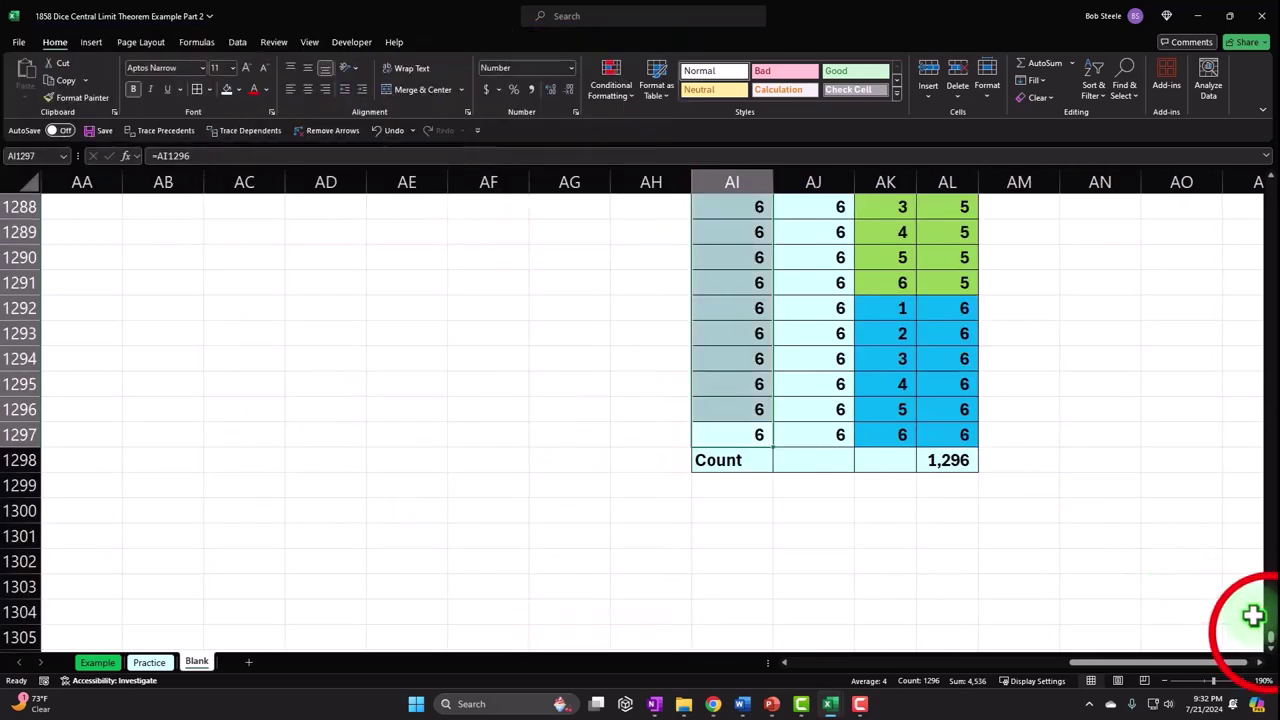
left_click_drag(1268, 634, 1246, 140)
Delete the 1,296 check value and type a Sum heading in AM1.
left_click(1190, 110)
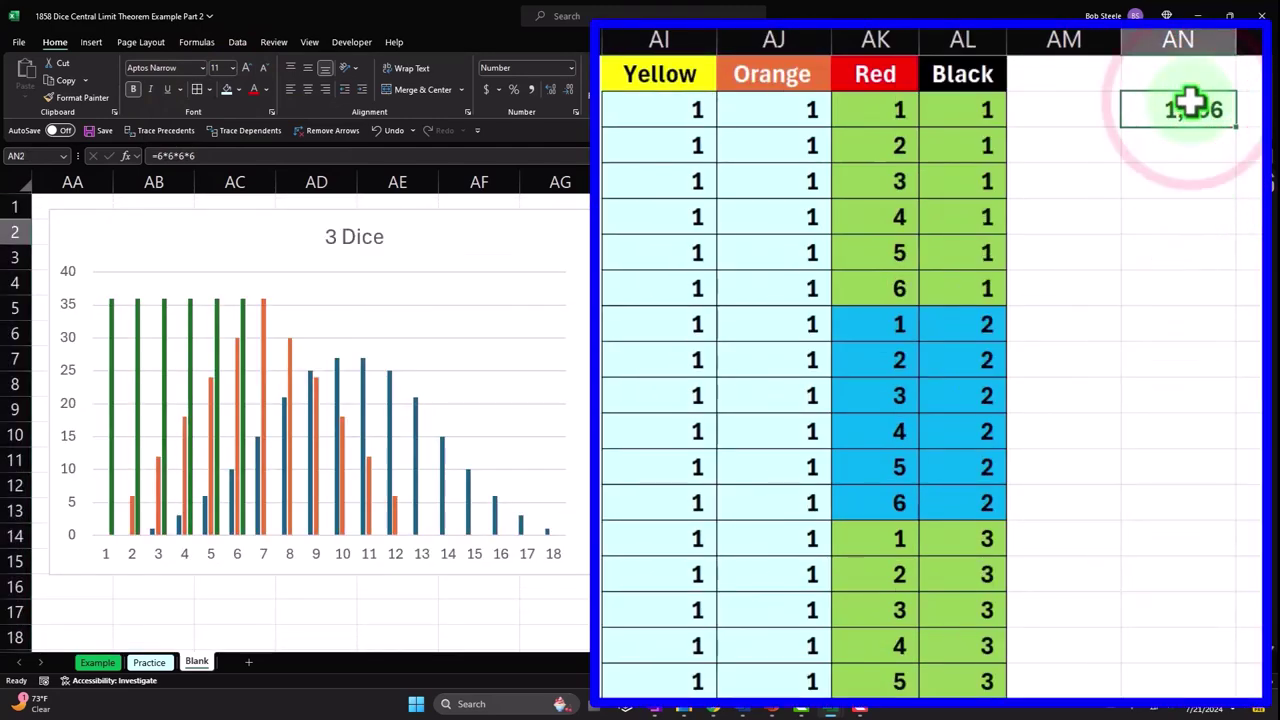
key("Delete")
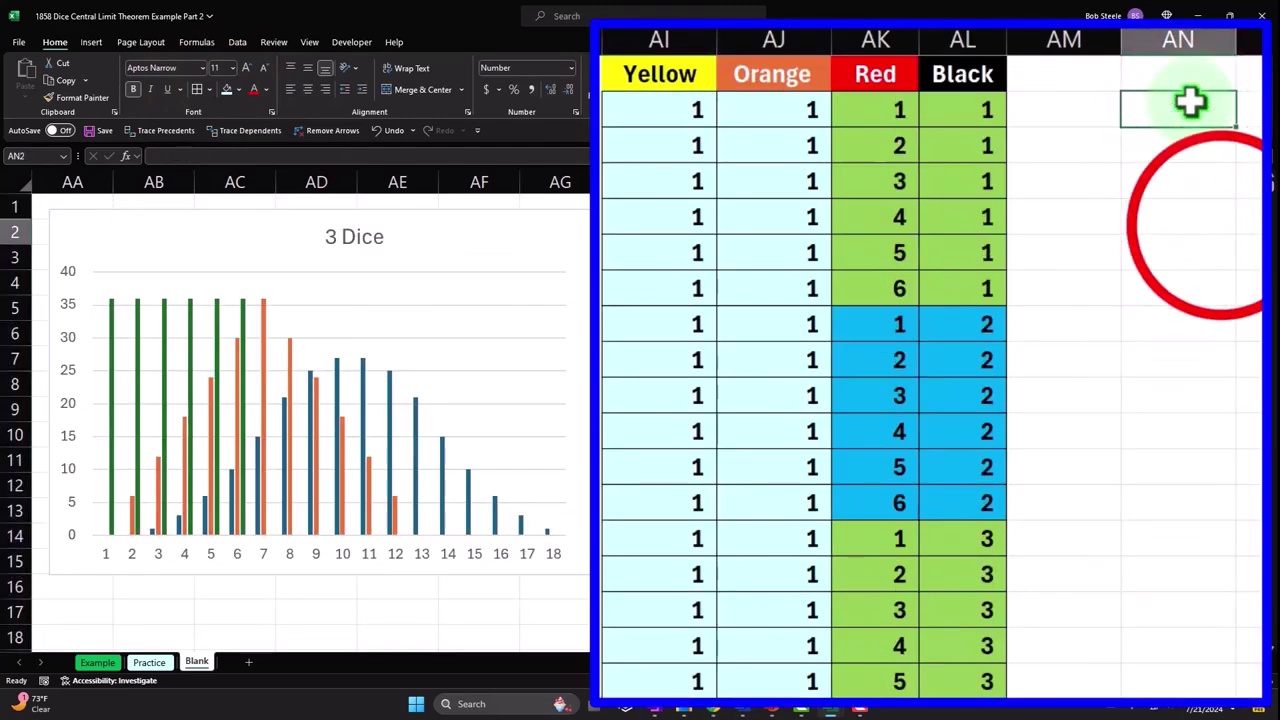
left_click(1220, 222)
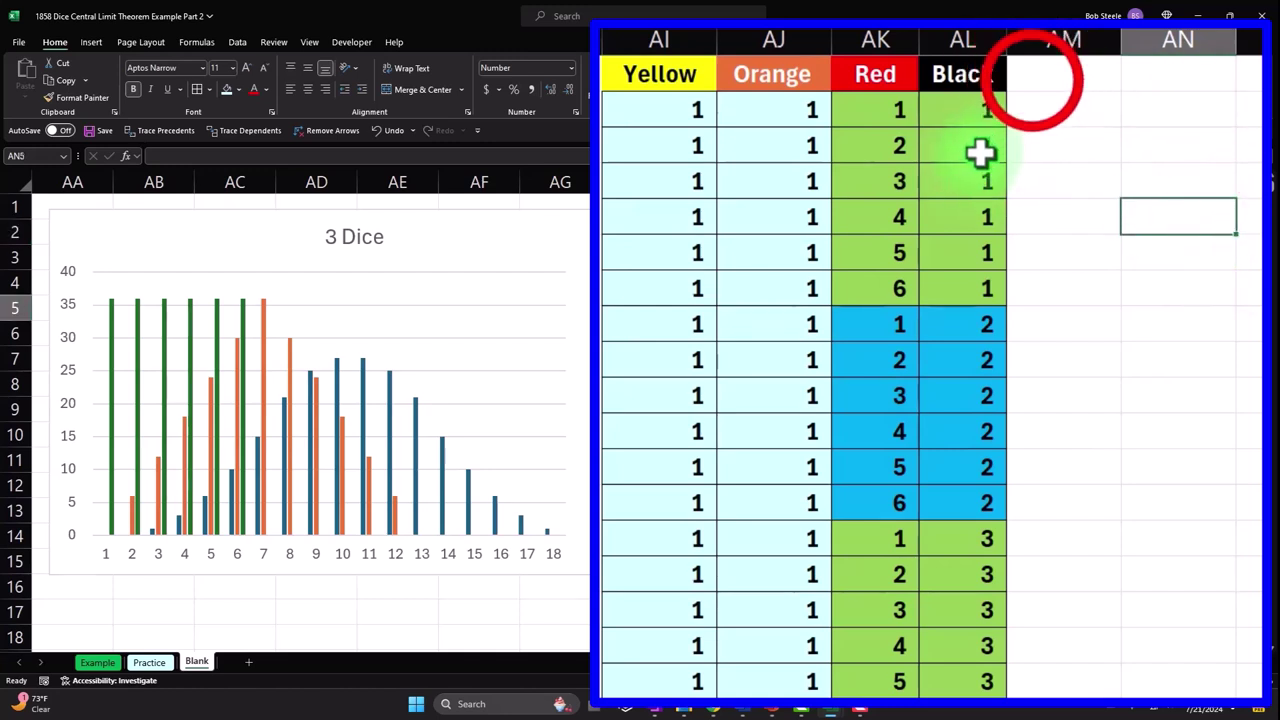
left_click(1031, 80)
type("Sum")
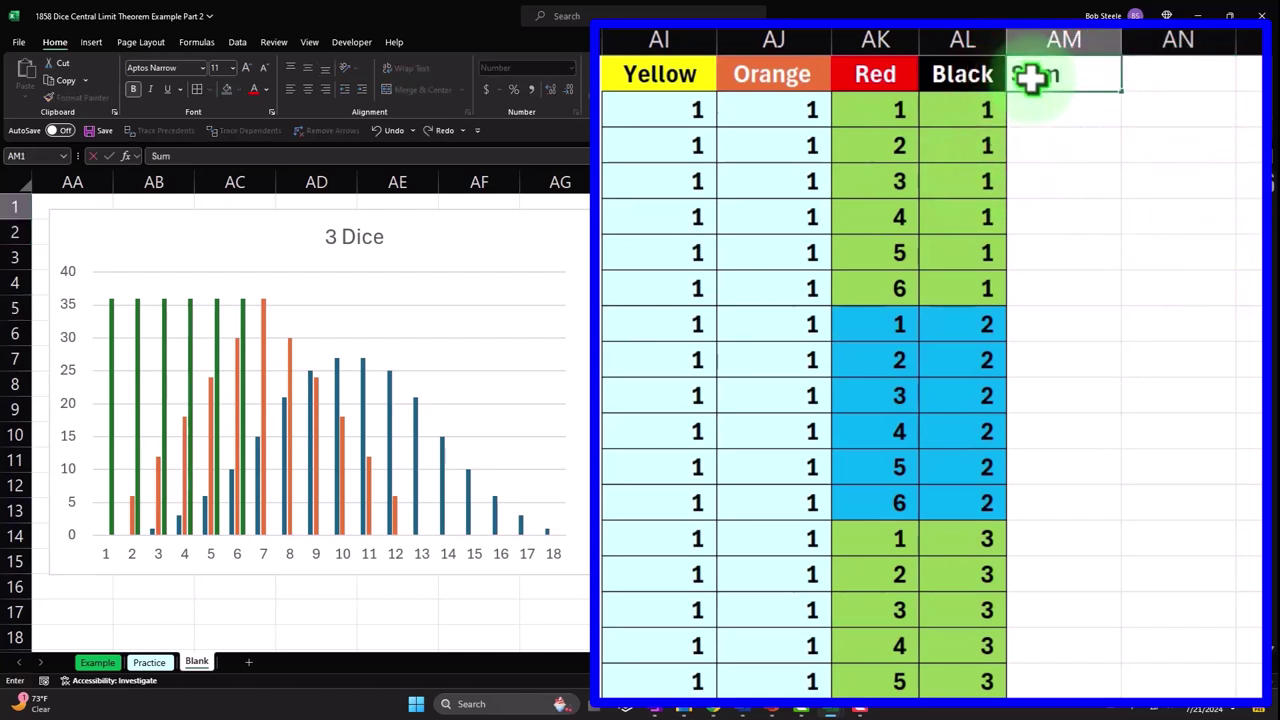
key("Return")
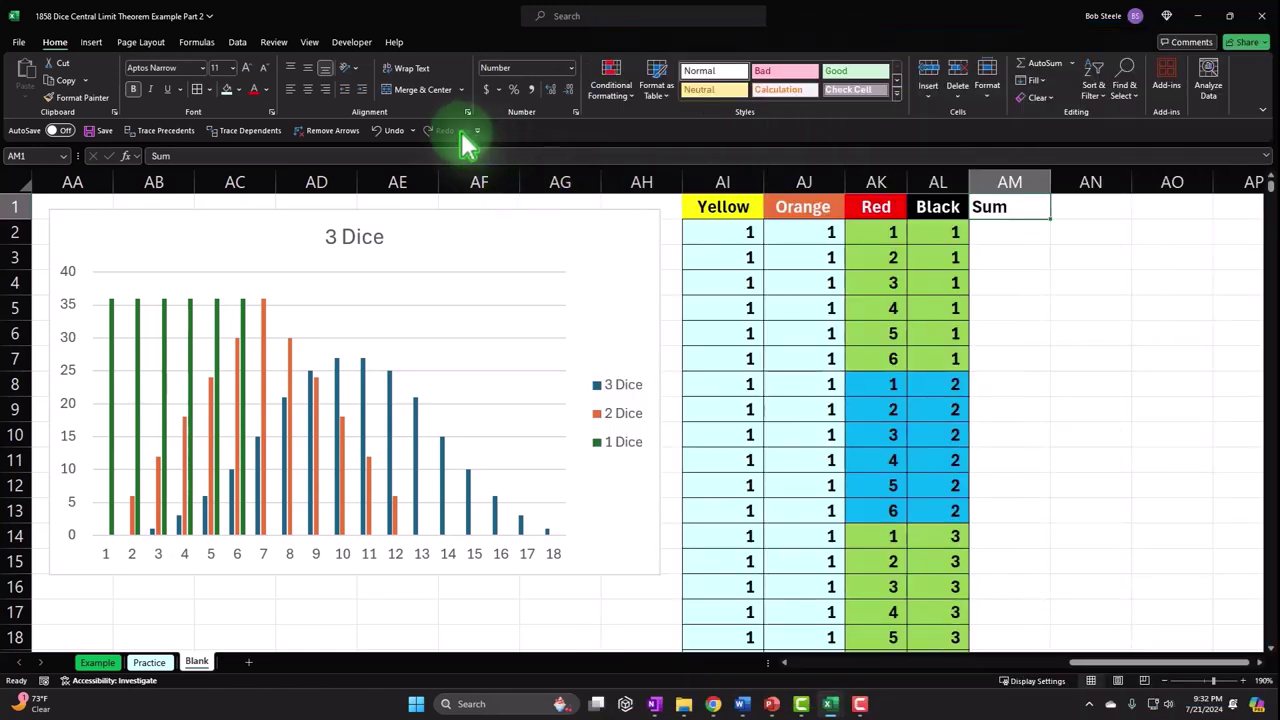
Format the Sum heading with black fill, white font and centred text.
left_click(337, 113)
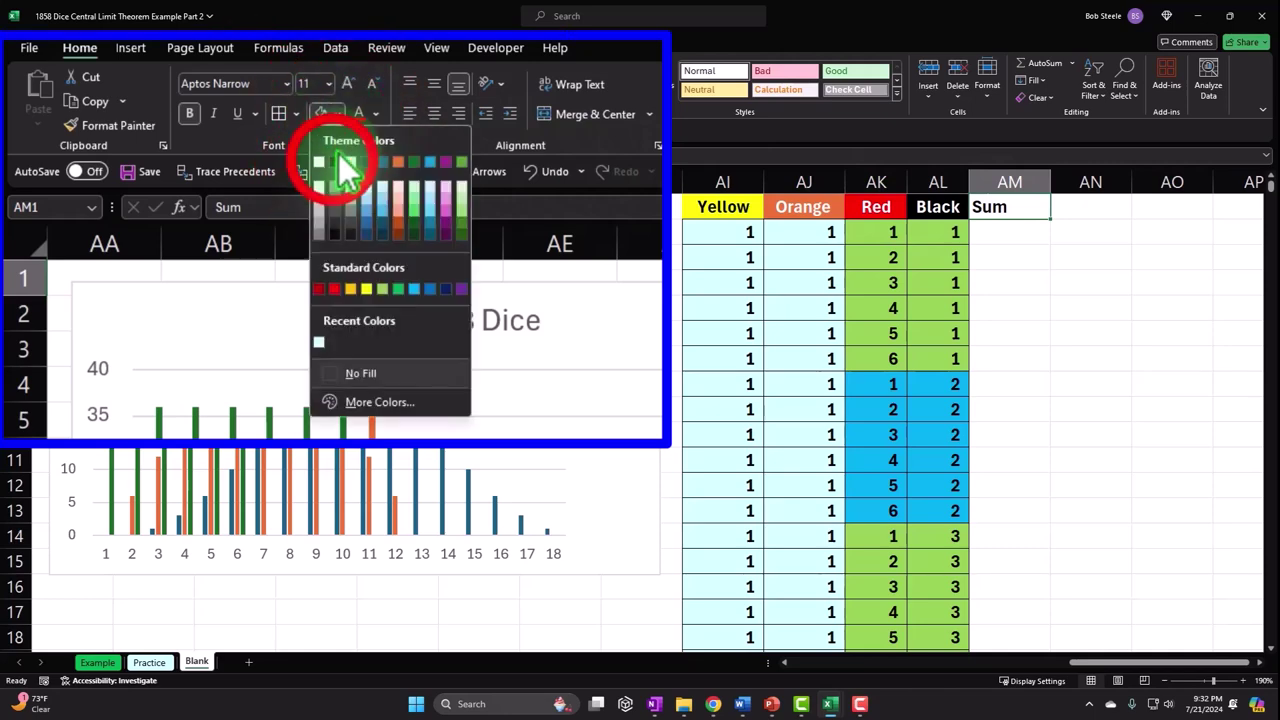
left_click(334, 162)
left_click(375, 114)
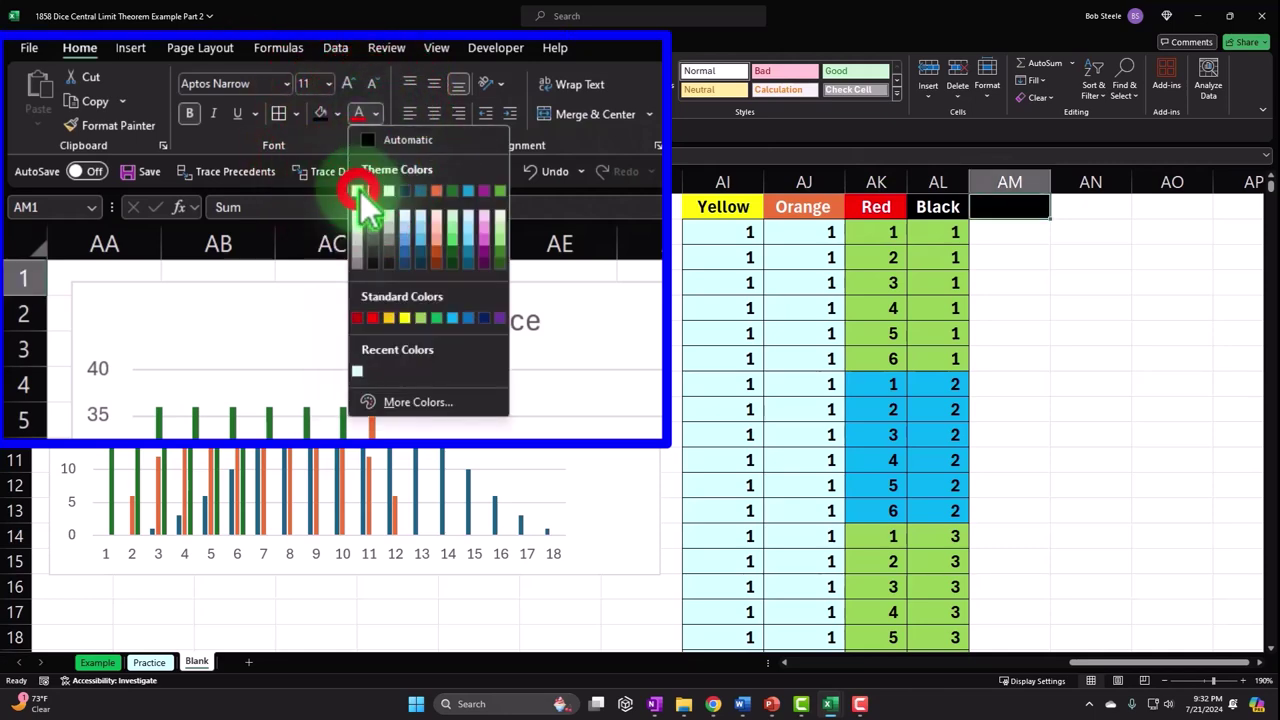
left_click(359, 188)
left_click(435, 114)
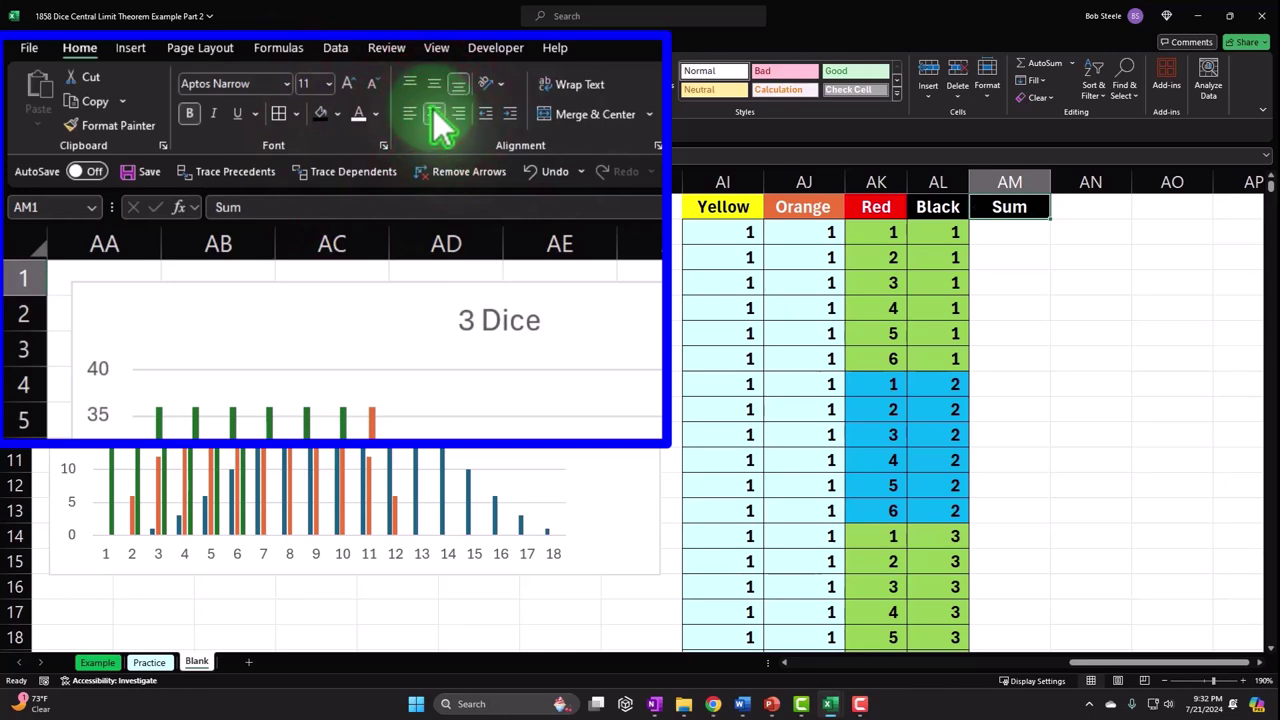
key("Return")
Enter =SUM(AI2:AL2) in AM2 to total the four dice for the first roll.
type("=sum(")
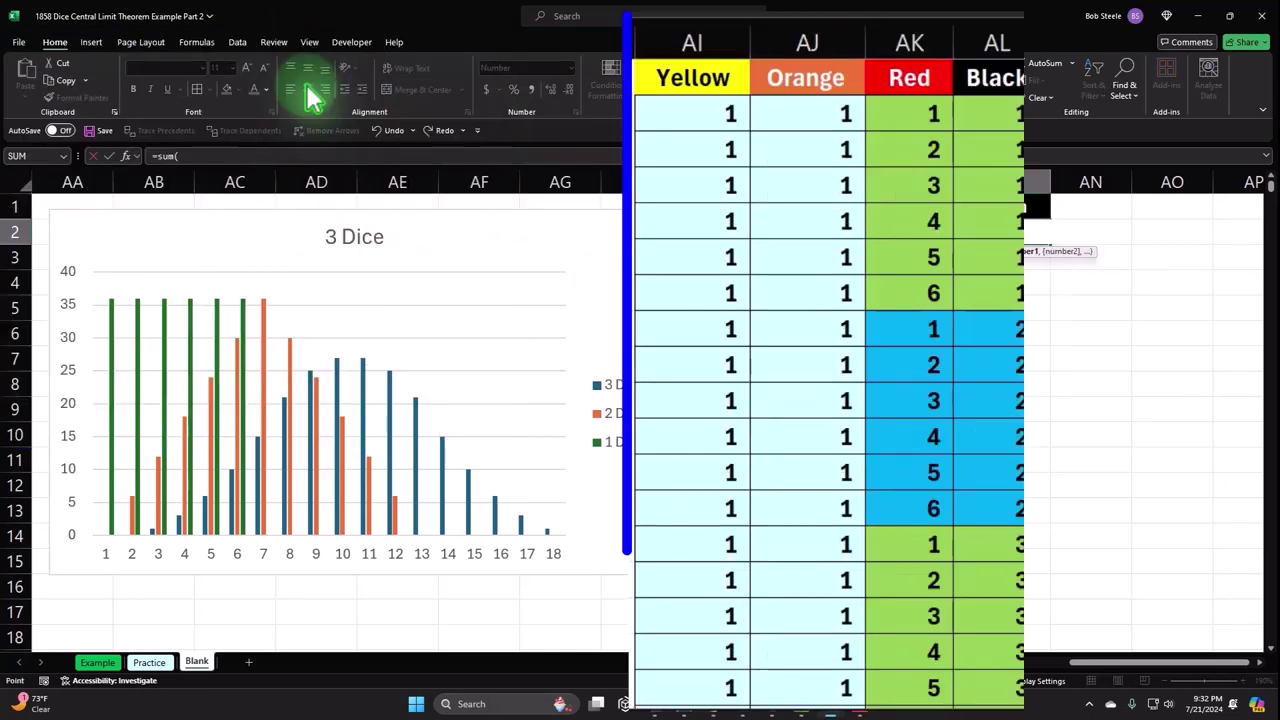
key("Left")
key("shift+Left")
key("shift+Left")
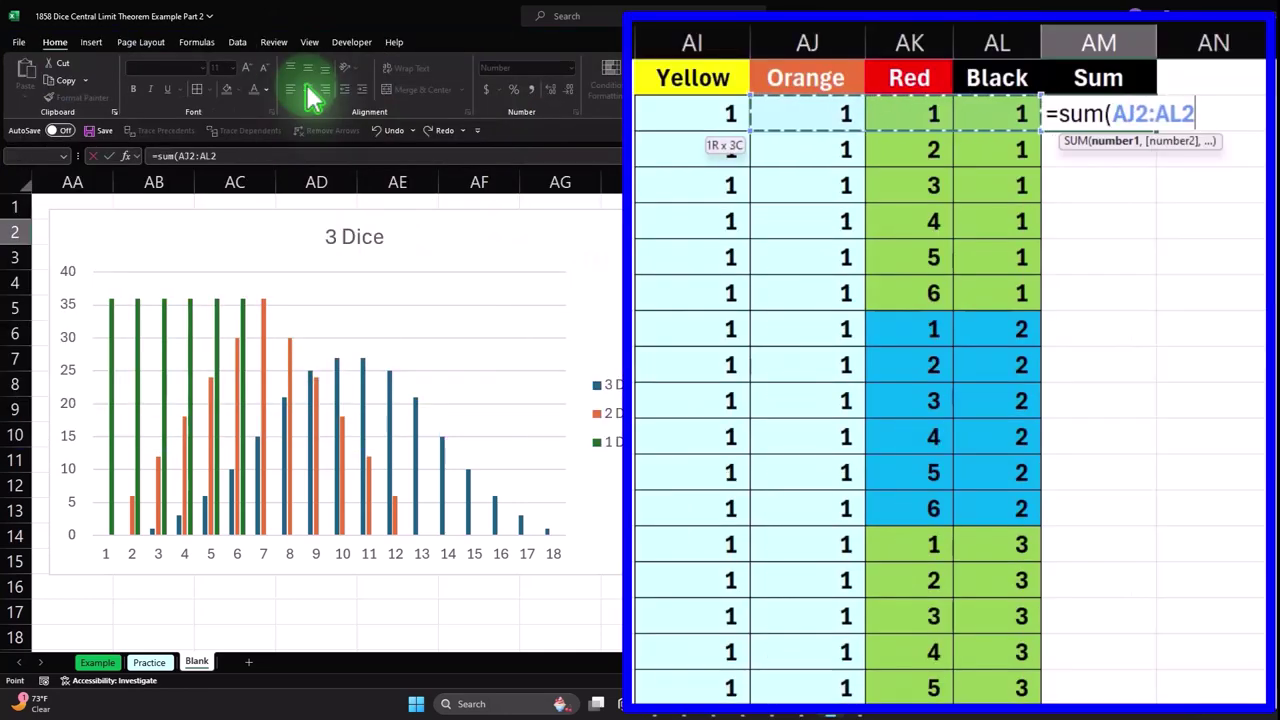
key("Return")
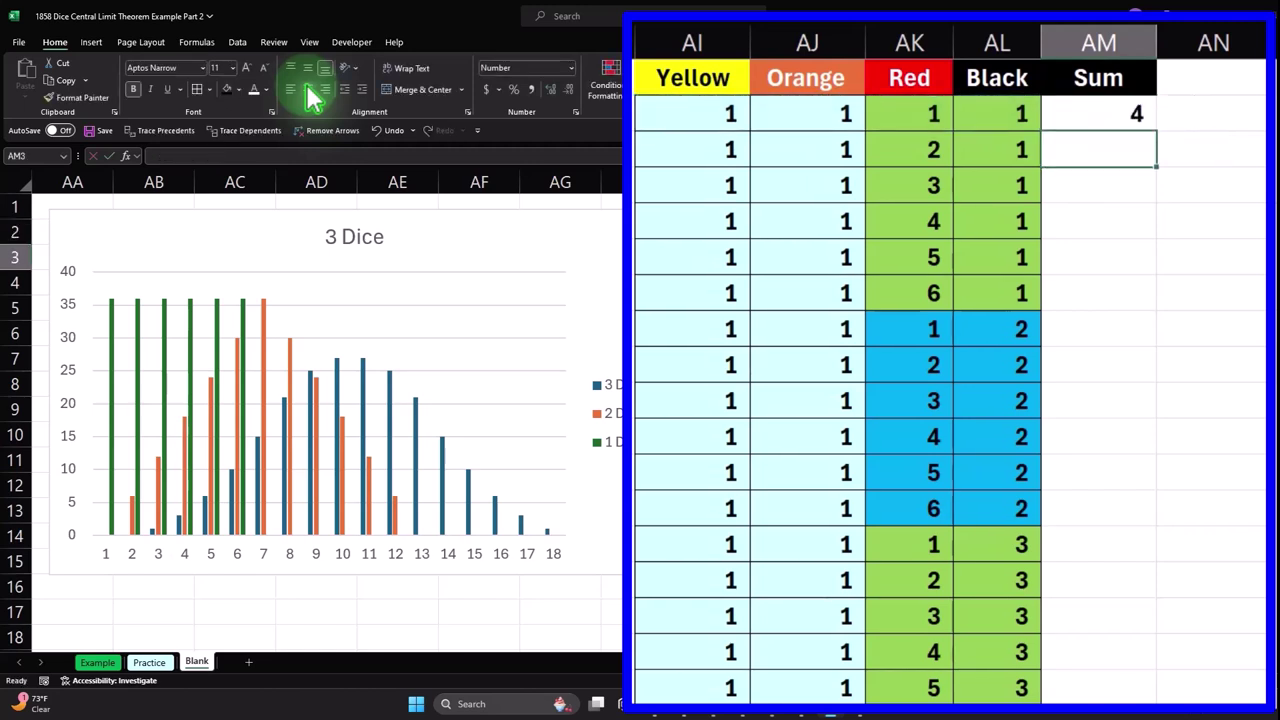
key("Up")
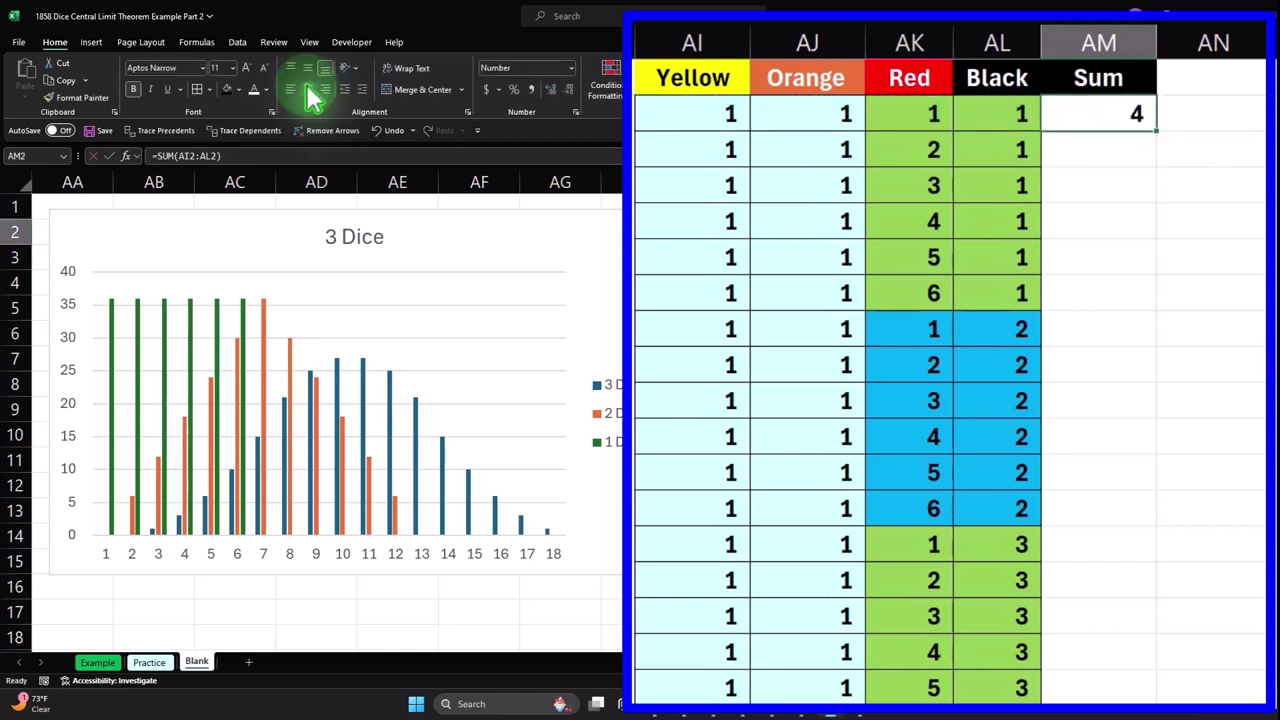
Fill the SUM formula down all 1,296 rows and scroll through to check the results.
left_click(1140, 62)
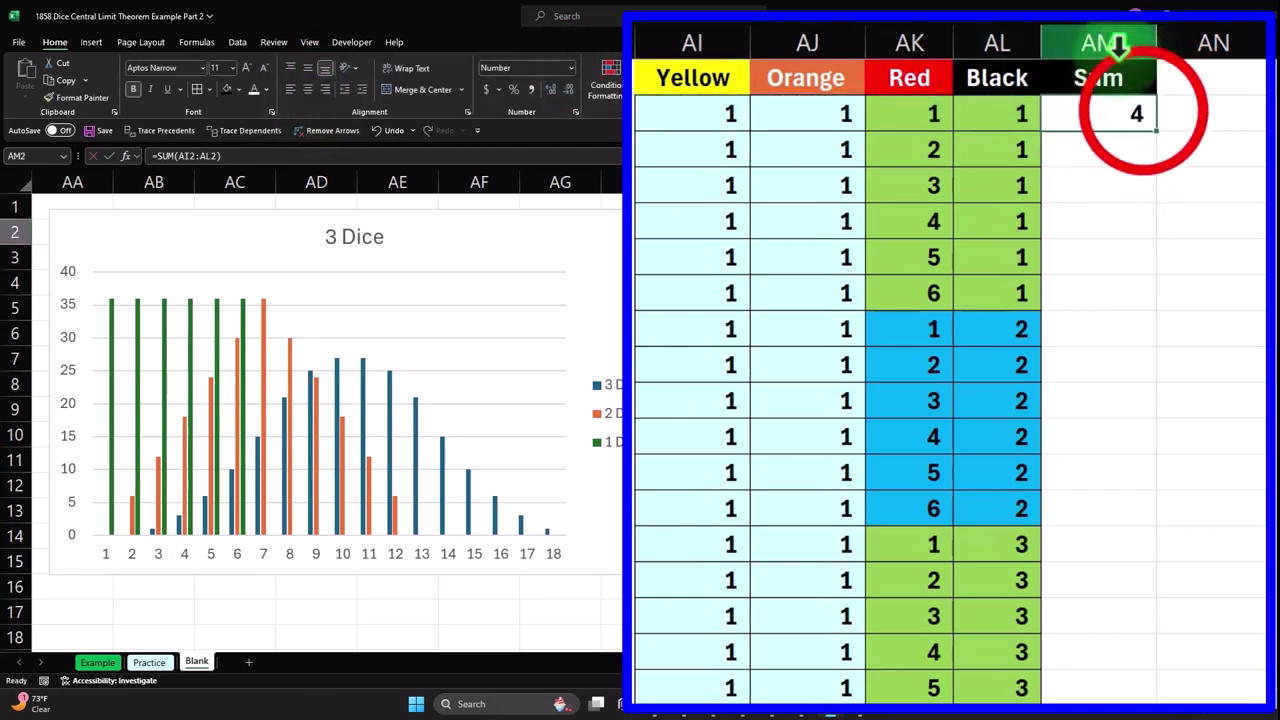
double_click(1154, 131)
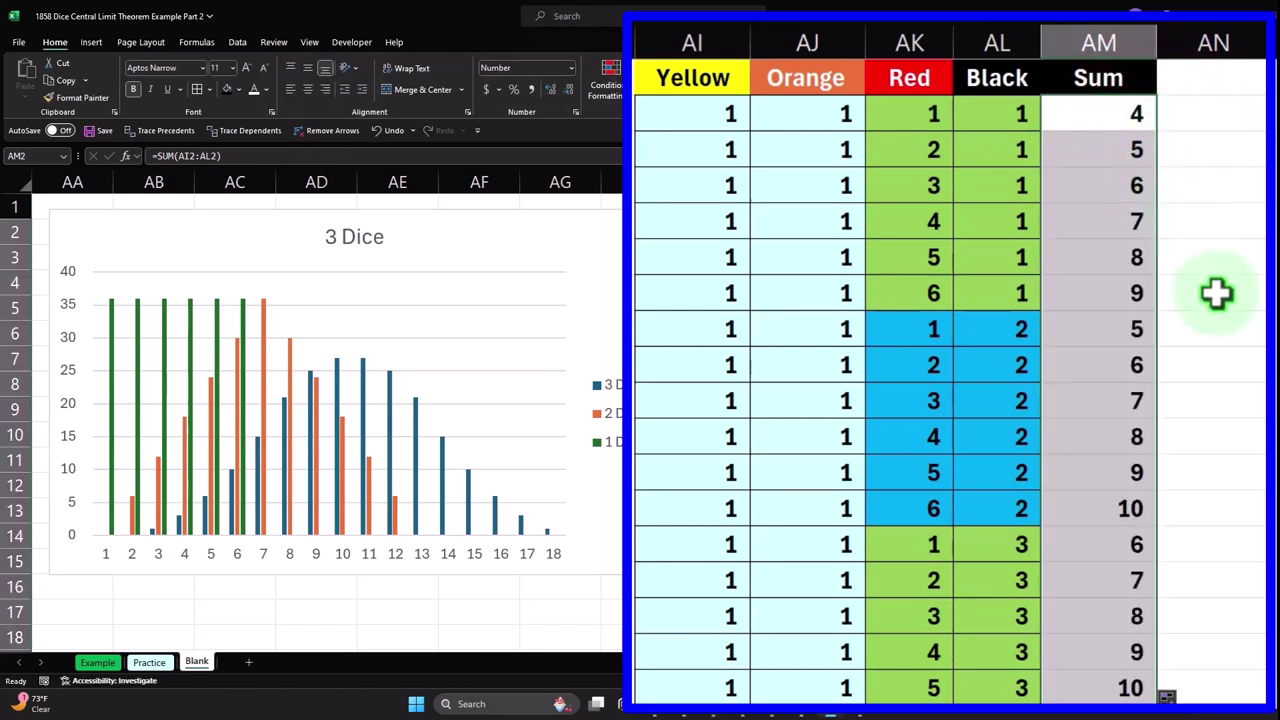
scroll(1216, 292, "down", 6)
scroll(1216, 292, "down", 17)
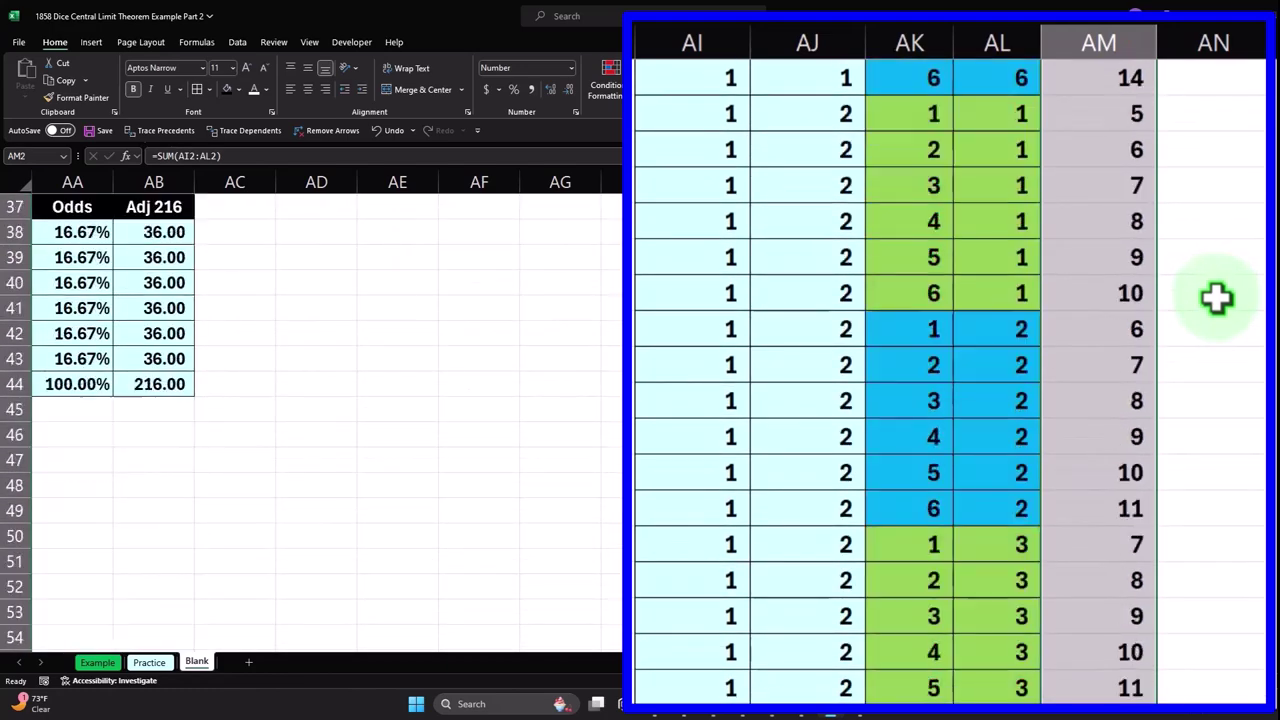
scroll(1226, 341, "up", 20)
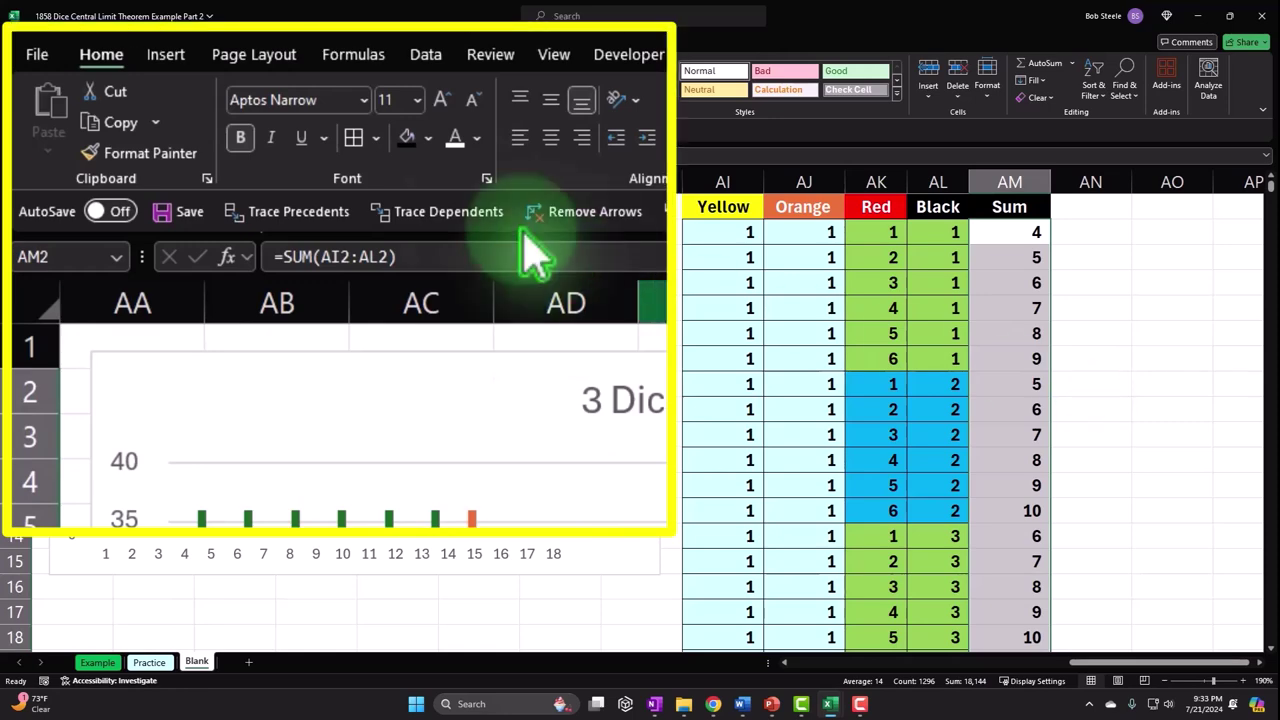
Add borders and the recent light-cyan fill to the Sum column, then deselect it.
left_click(353, 137)
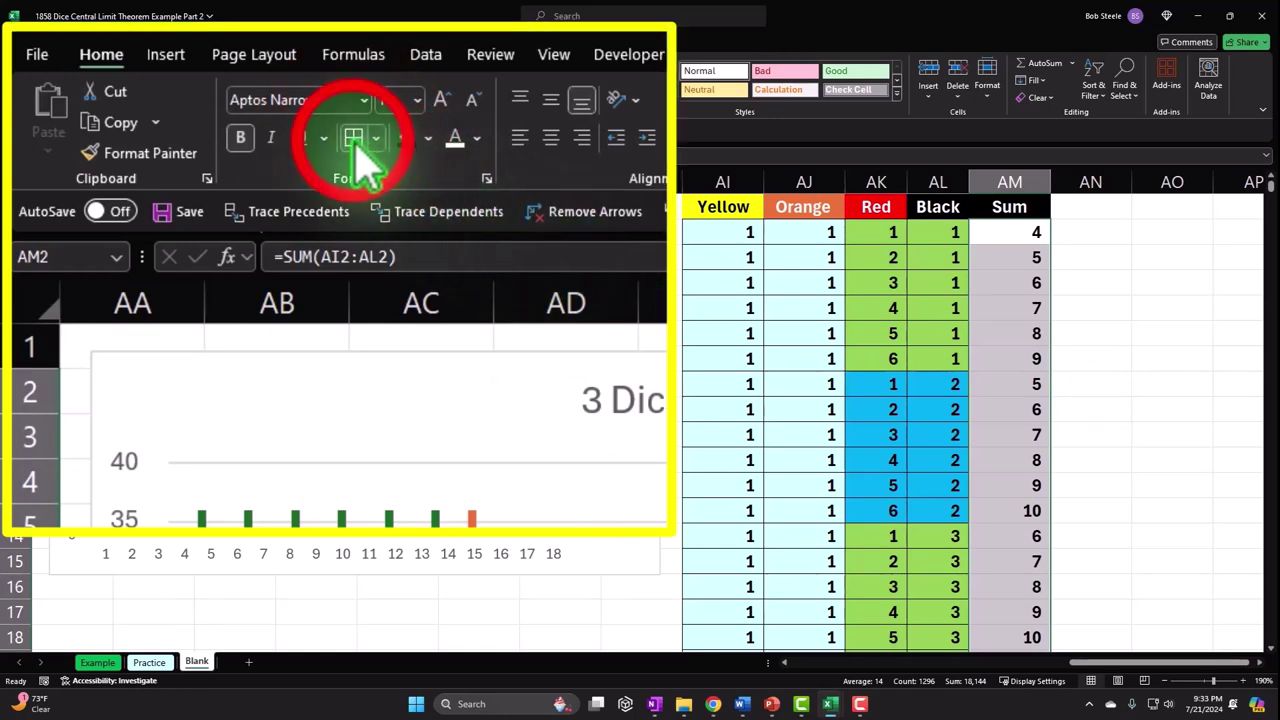
left_click(412, 137)
left_click(429, 137)
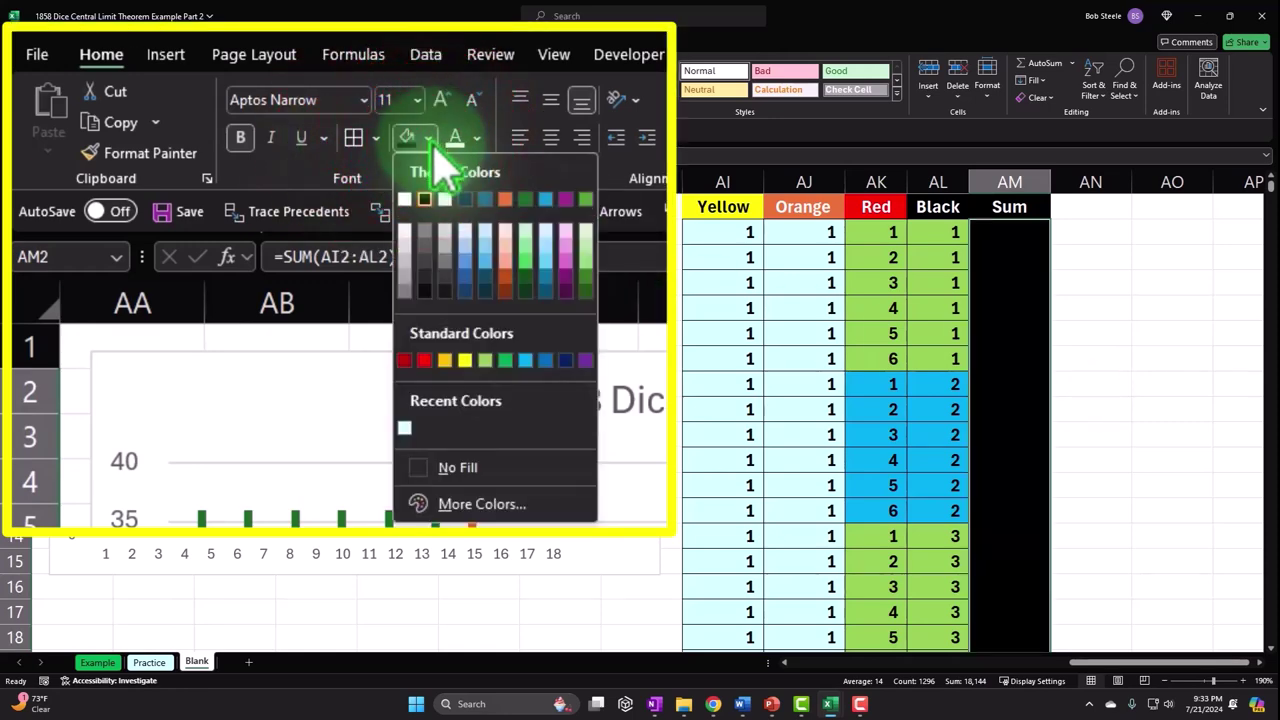
left_click(410, 428)
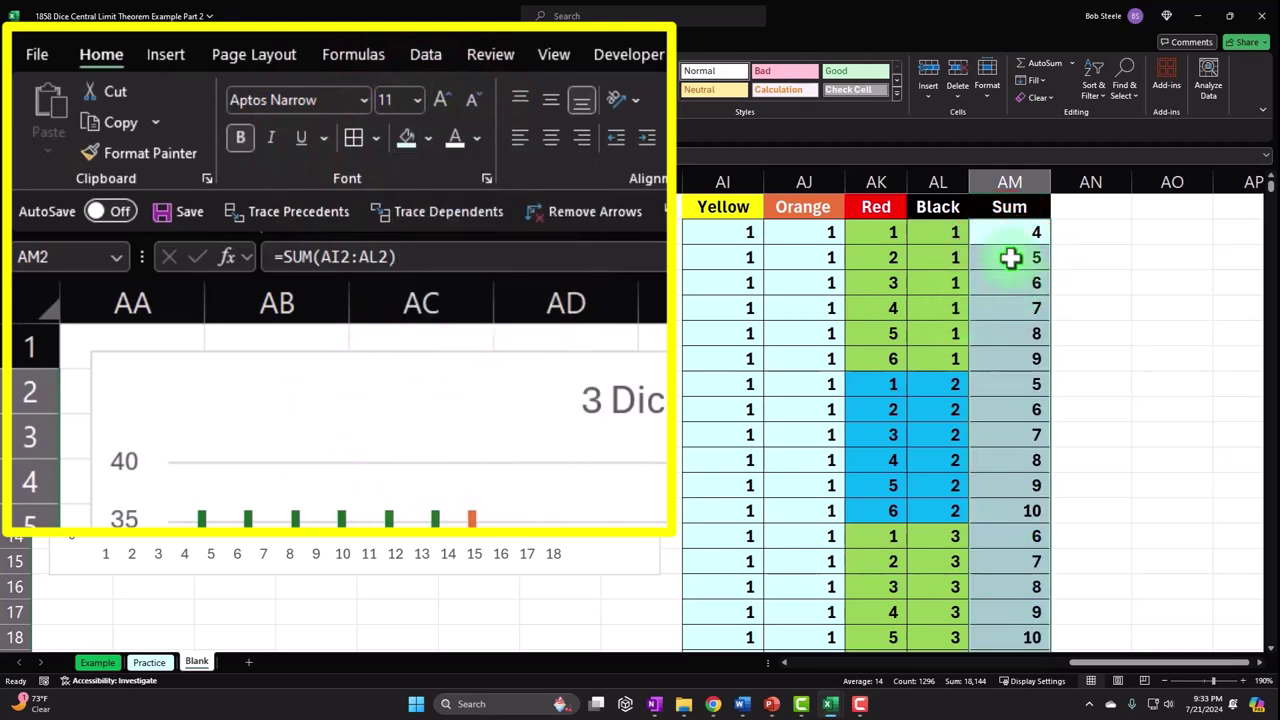
key("Down")
key("Right")
key("Right")
key("Right")
key("Right")
key("Right")
key("Right")
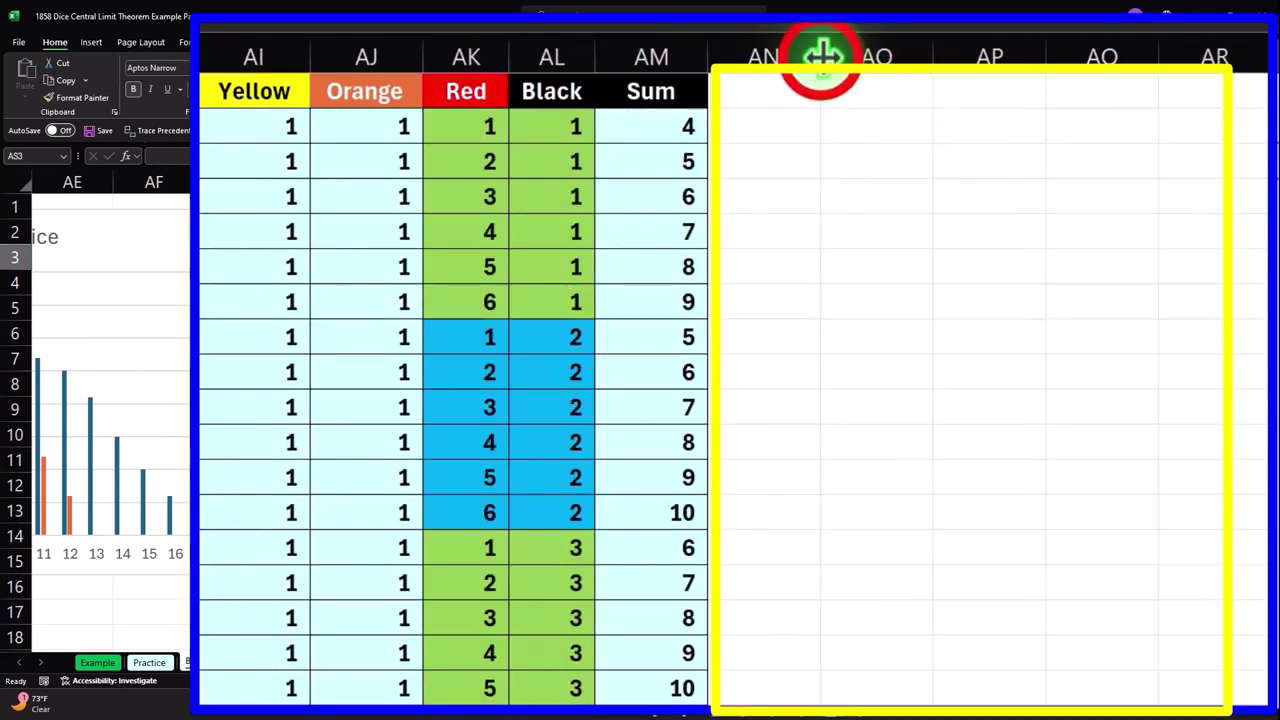
Narrow column AN into a thin spacer and add a Bucket heading in AO1.
left_click_drag(806, 181, 806, 181)
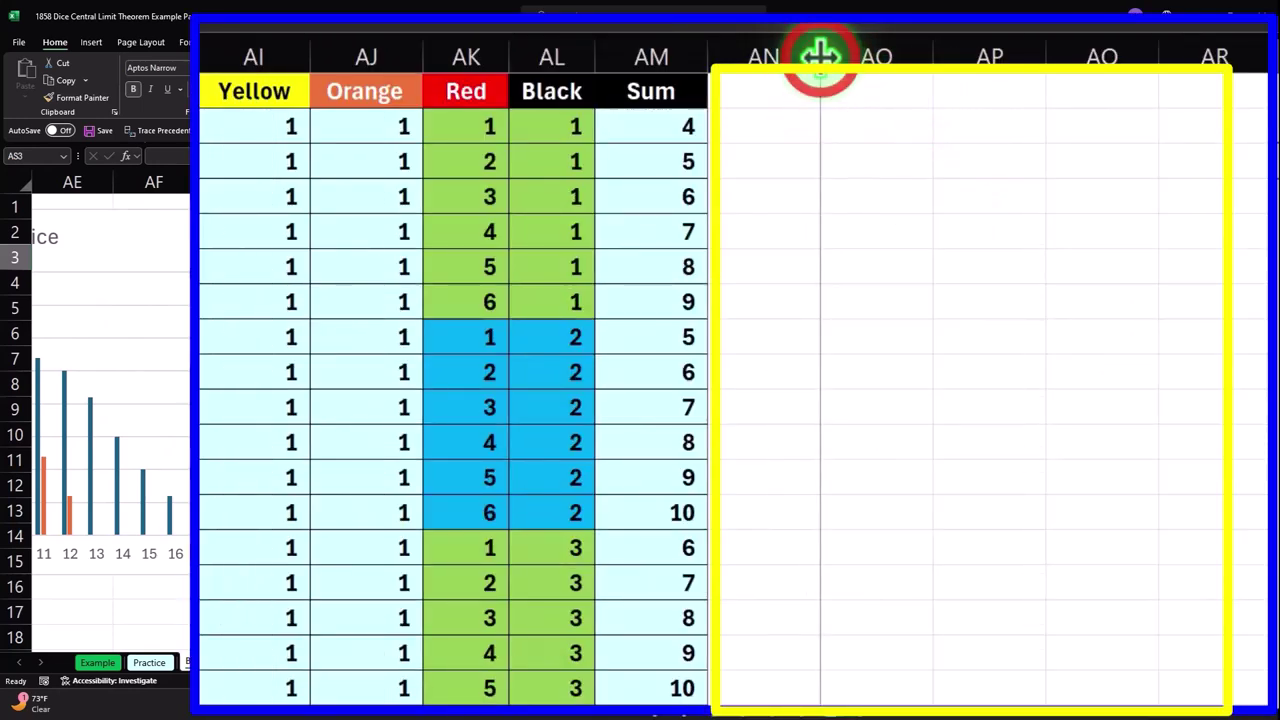
left_click_drag(820, 56, 724, 58)
left_click(814, 89)
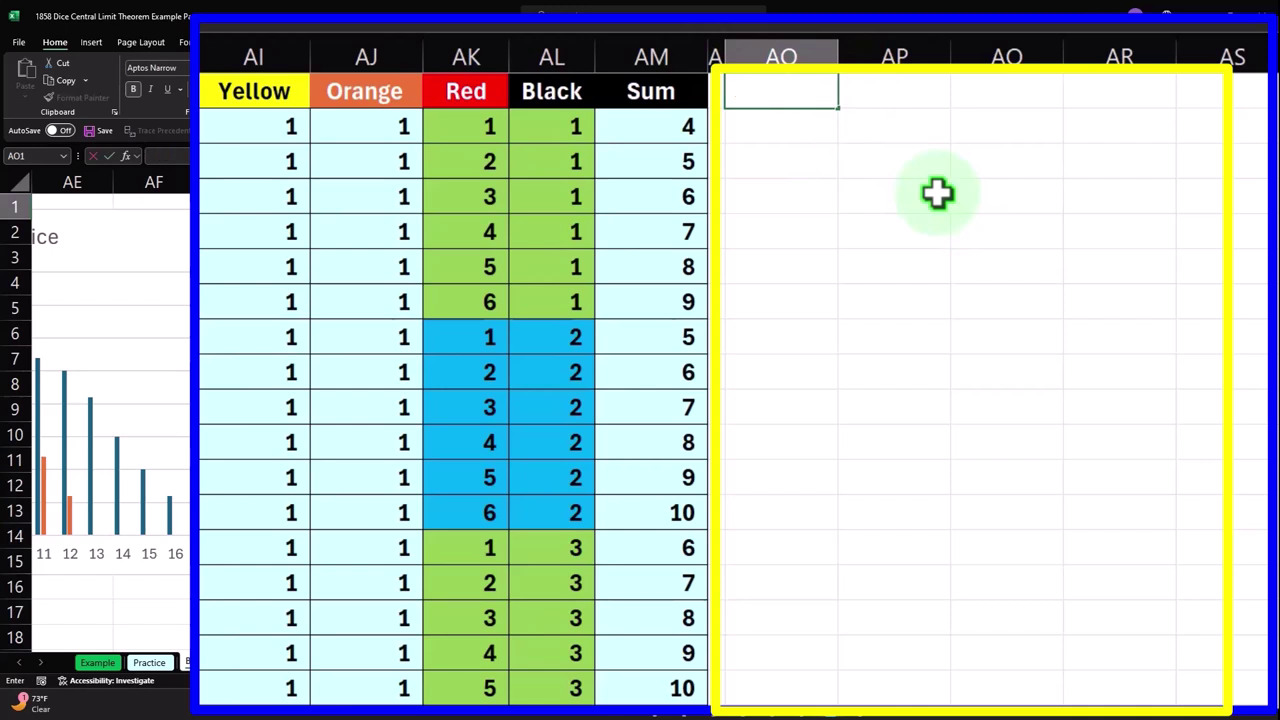
key("Tab")
key("Tab")
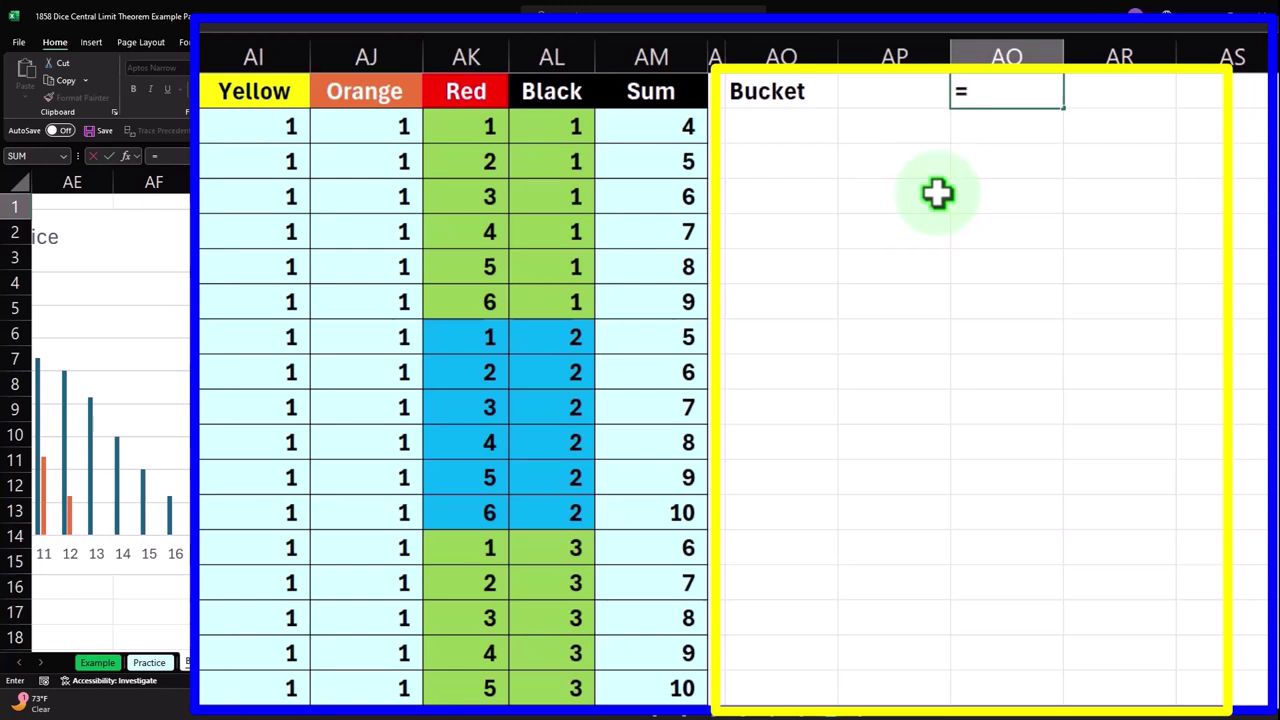
Check the largest Sum value with a temporary =MAX formula (24), then clear it.
type("=max")
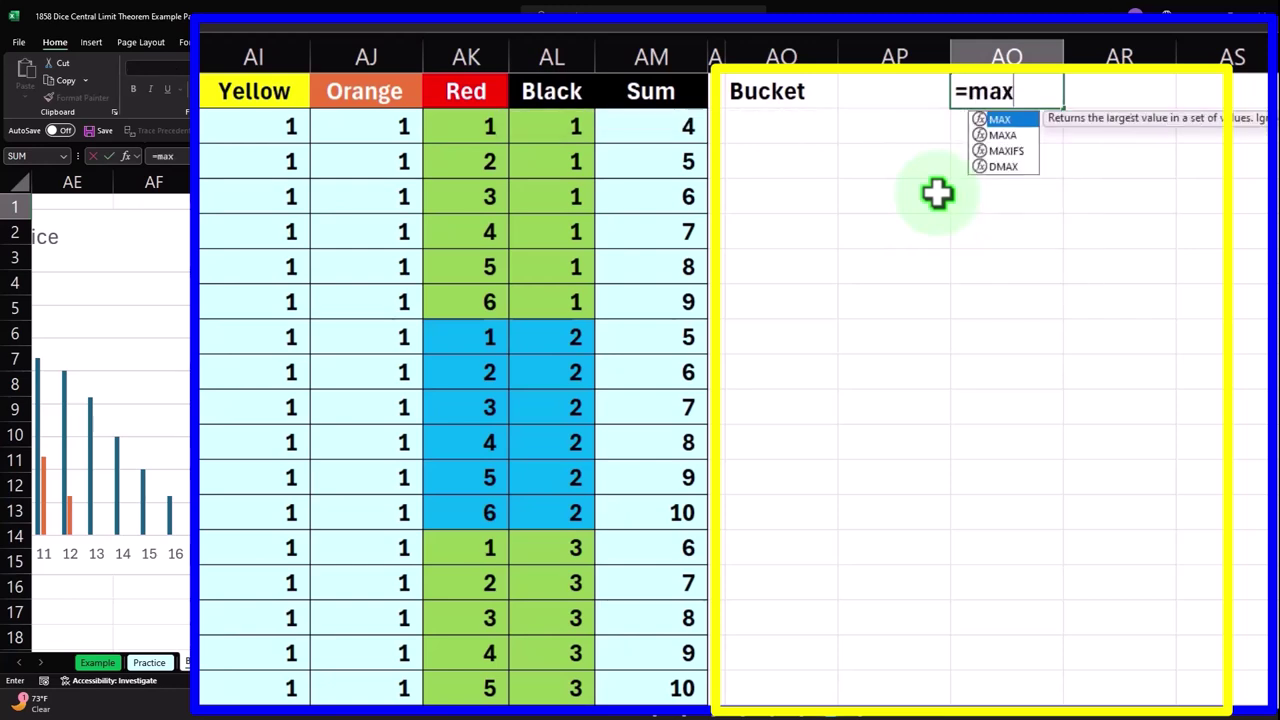
key("Tab")
key("Down")
key("Left")
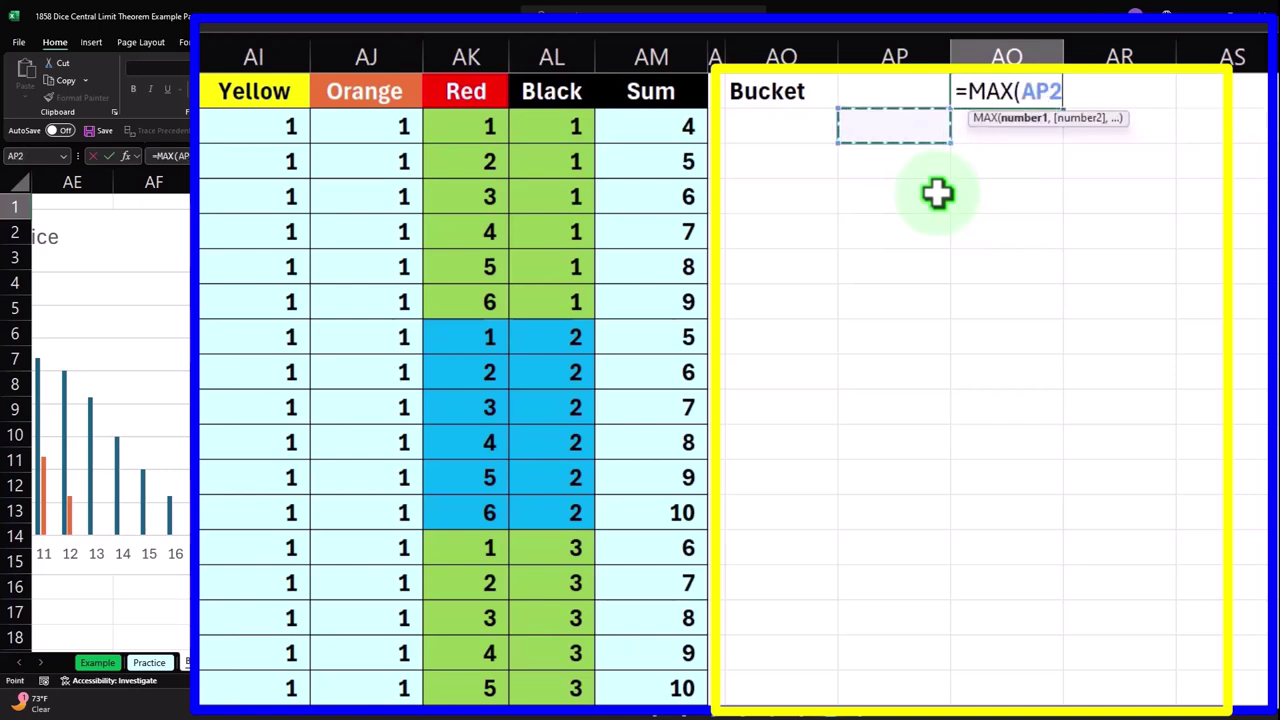
key("Left")
key("Left")
key("ctrl+shift+Down")
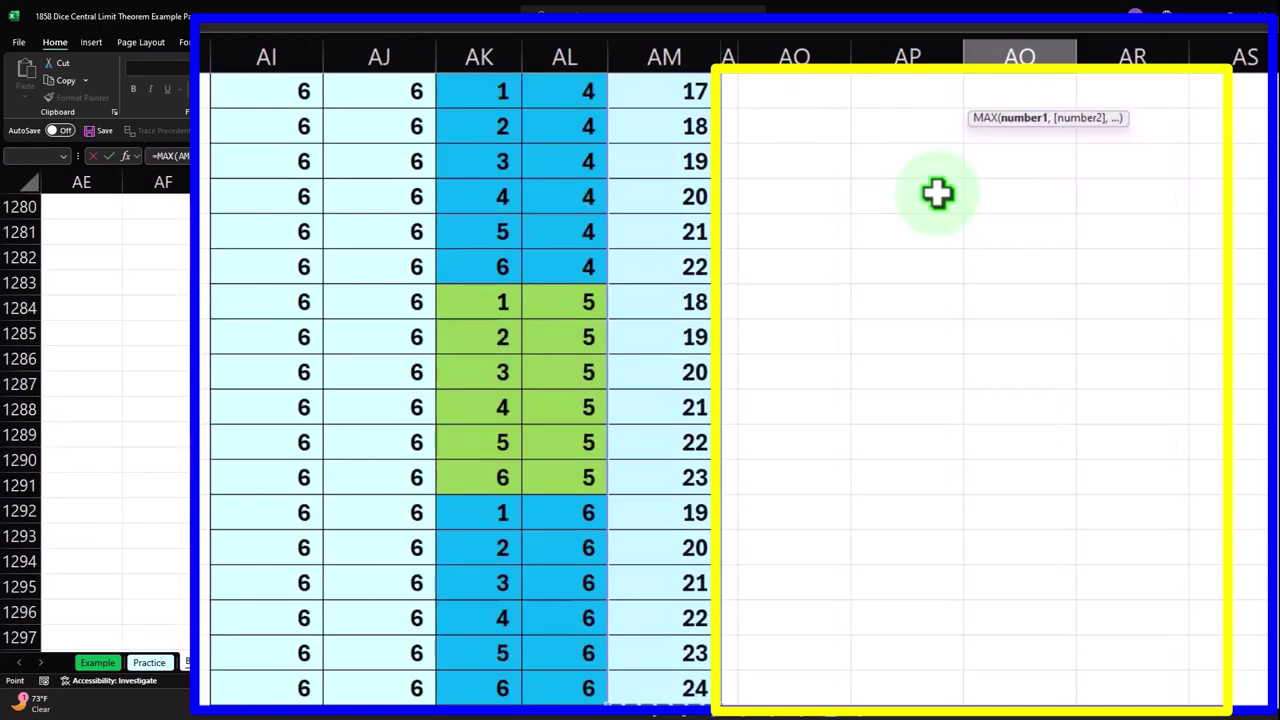
key("Return")
left_click(1025, 90)
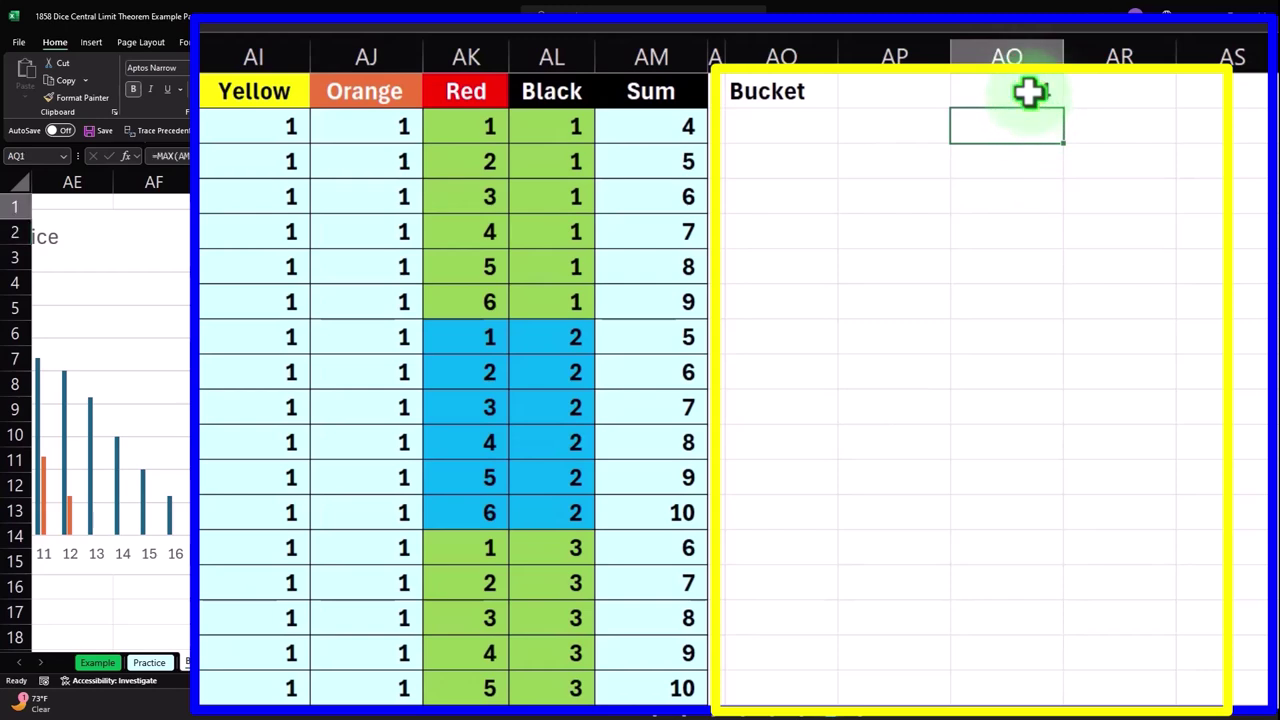
key("Down")
key("Left")
key("Left")
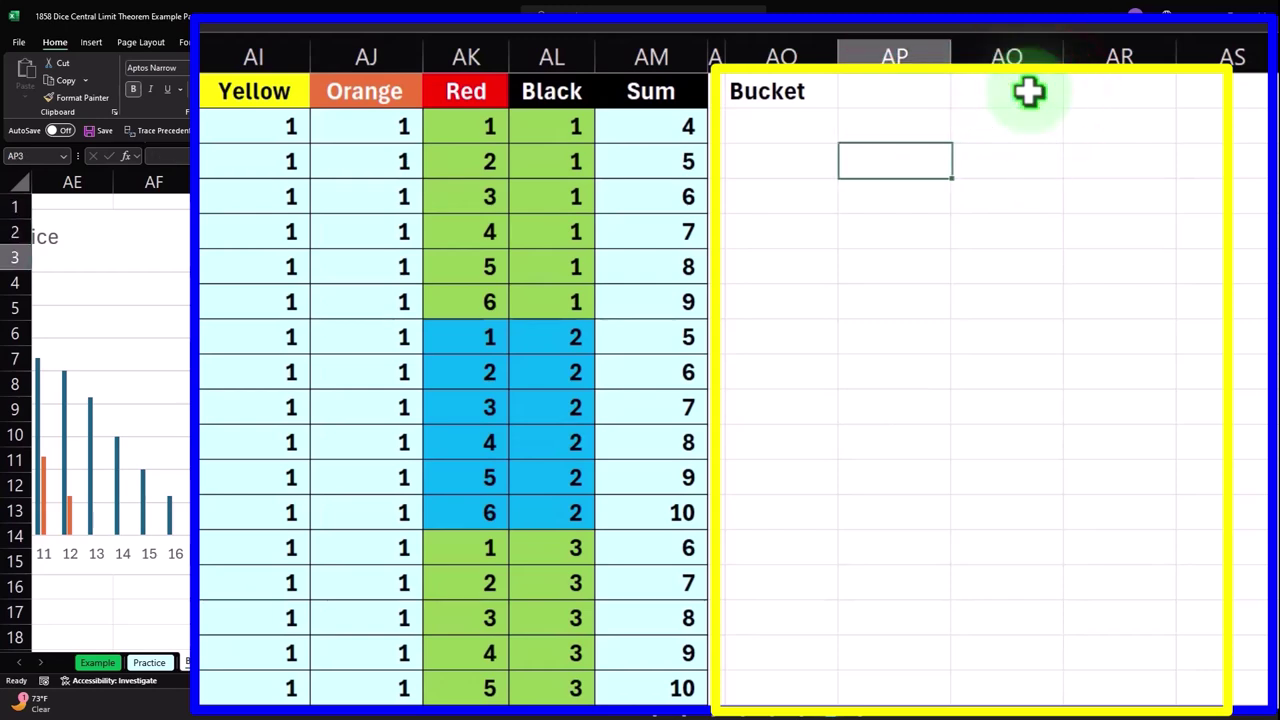
Enter bucket numbers 1, 2, 3 under Bucket and extend the series down the column.
type("1")
key("Return")
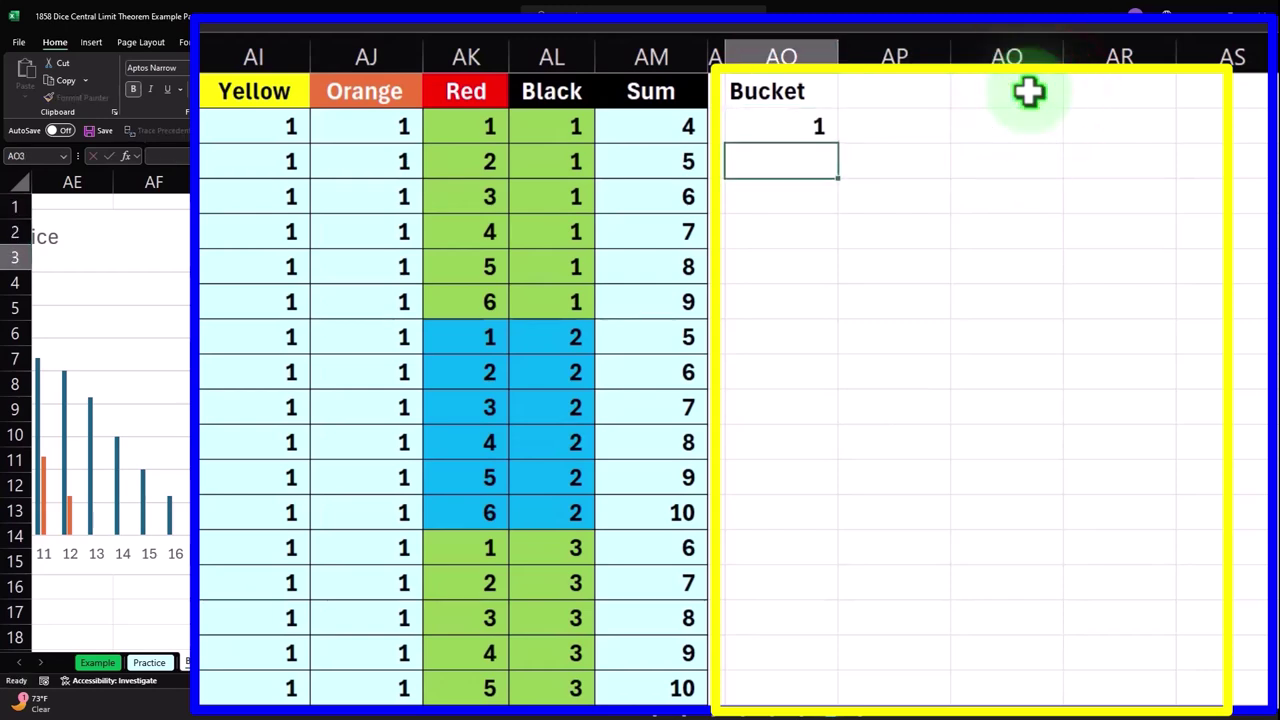
type("2")
key("Return")
type("3")
key("Return")
mouse_move(808, 130)
left_mouse_down()
mouse_move(806, 186)
mouse_move(843, 216)
mouse_move(840, 451)
mouse_move(817, 617)
mouse_move(830, 710)
mouse_move(809, 694)
left_mouse_up()
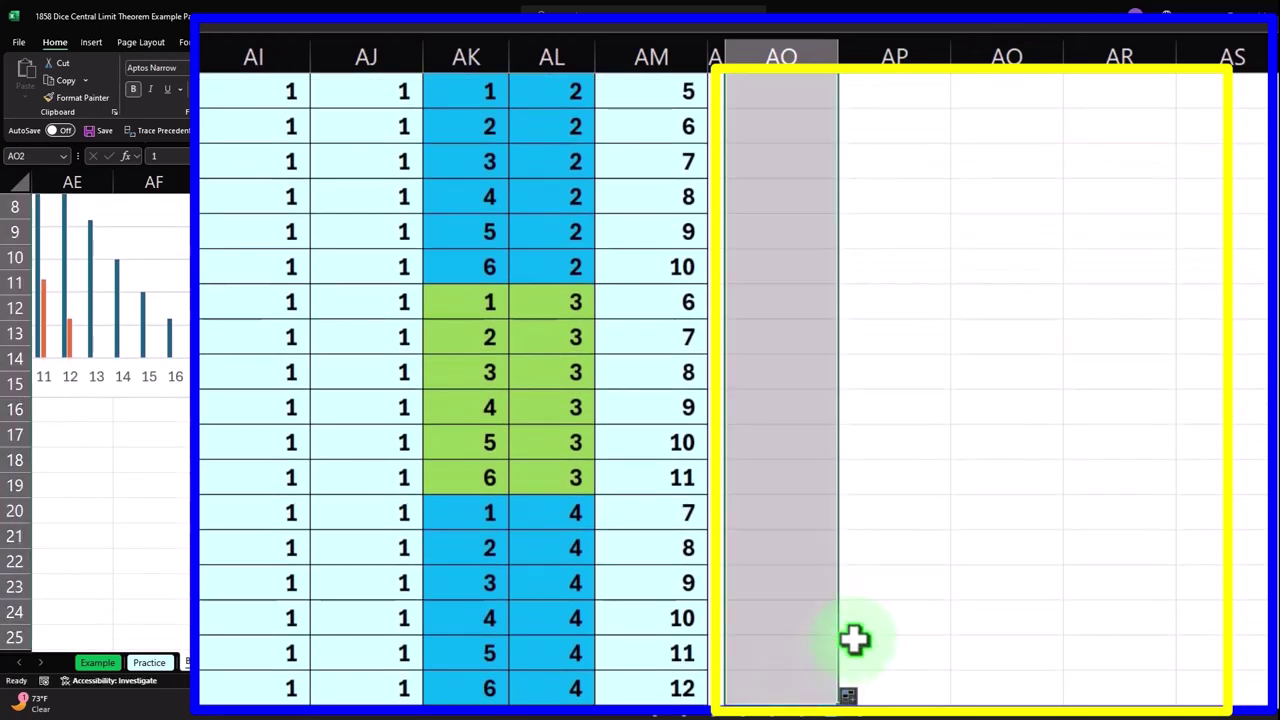
scroll(853, 638, "up", 3)
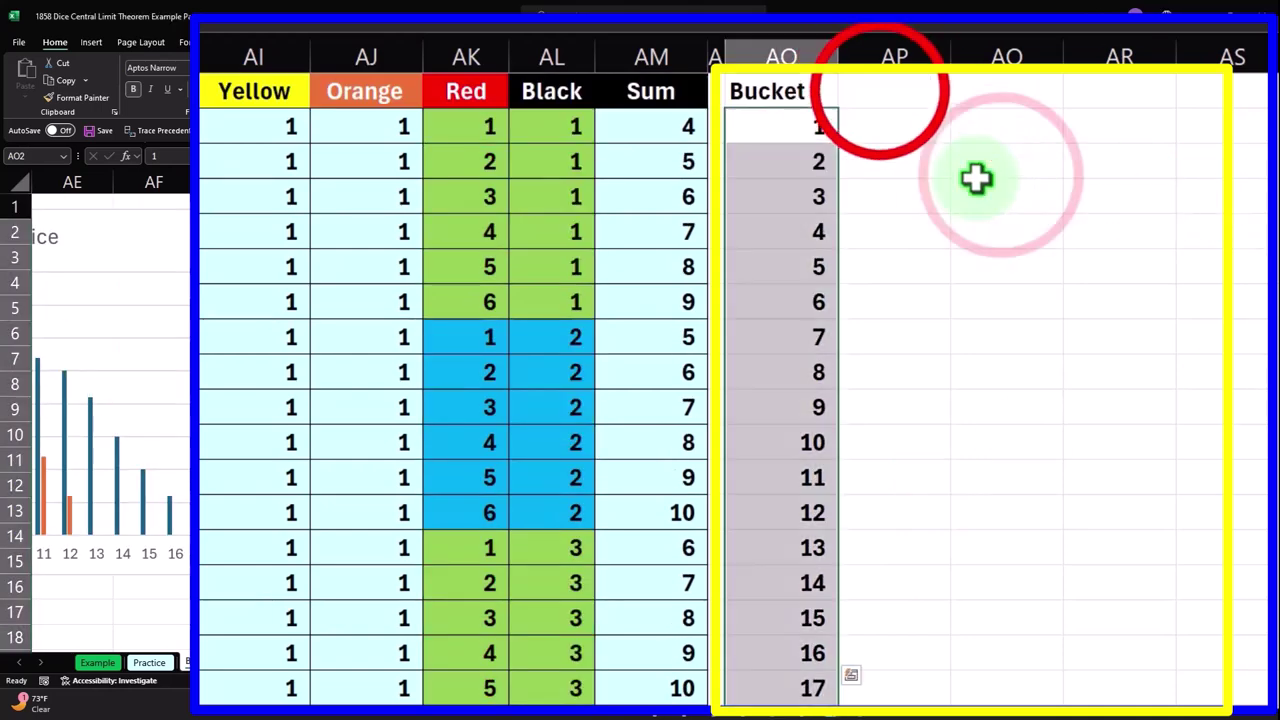
Enter the heading Countif in cell AP1.
left_click(881, 92)
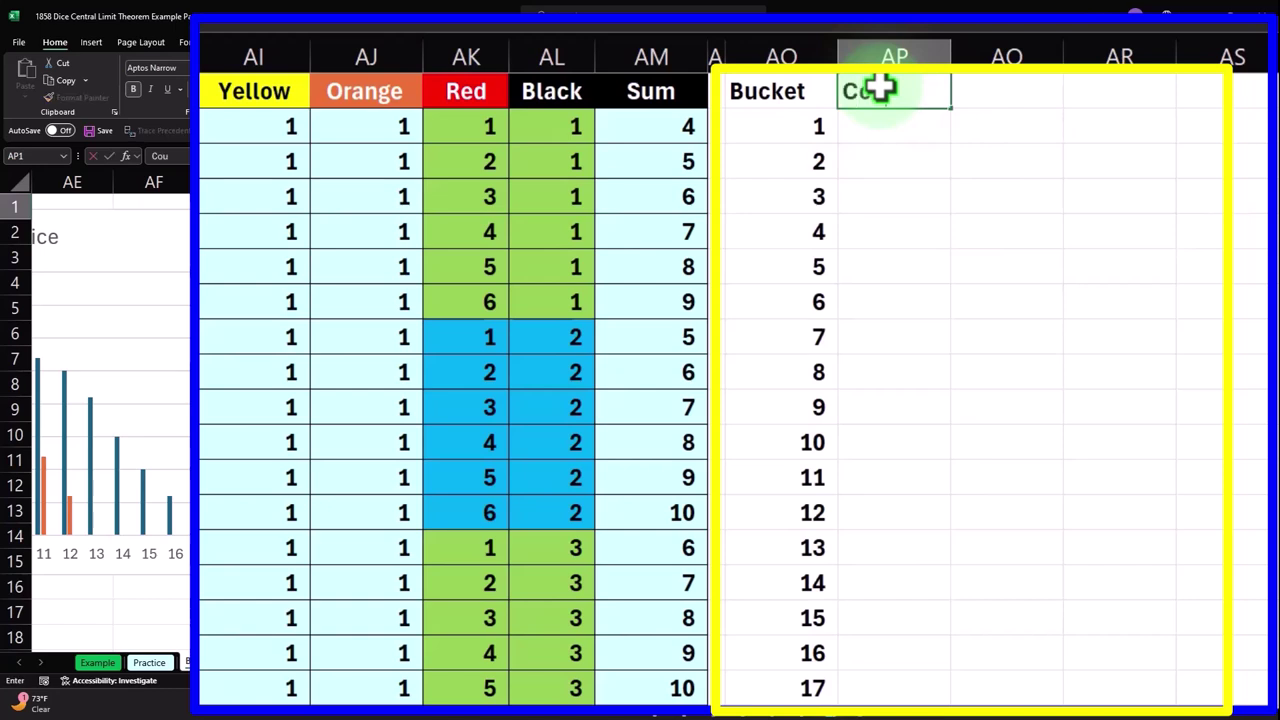
type("Count")
left_click(880, 88)
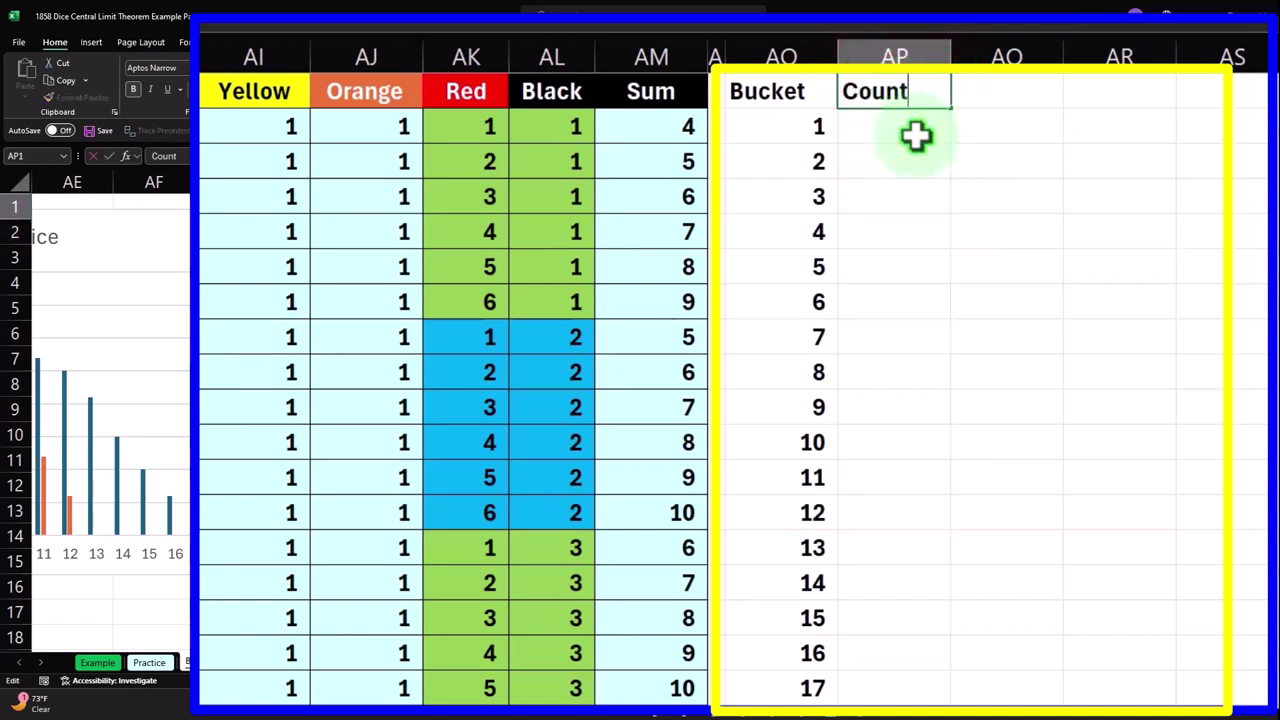
key("Return")
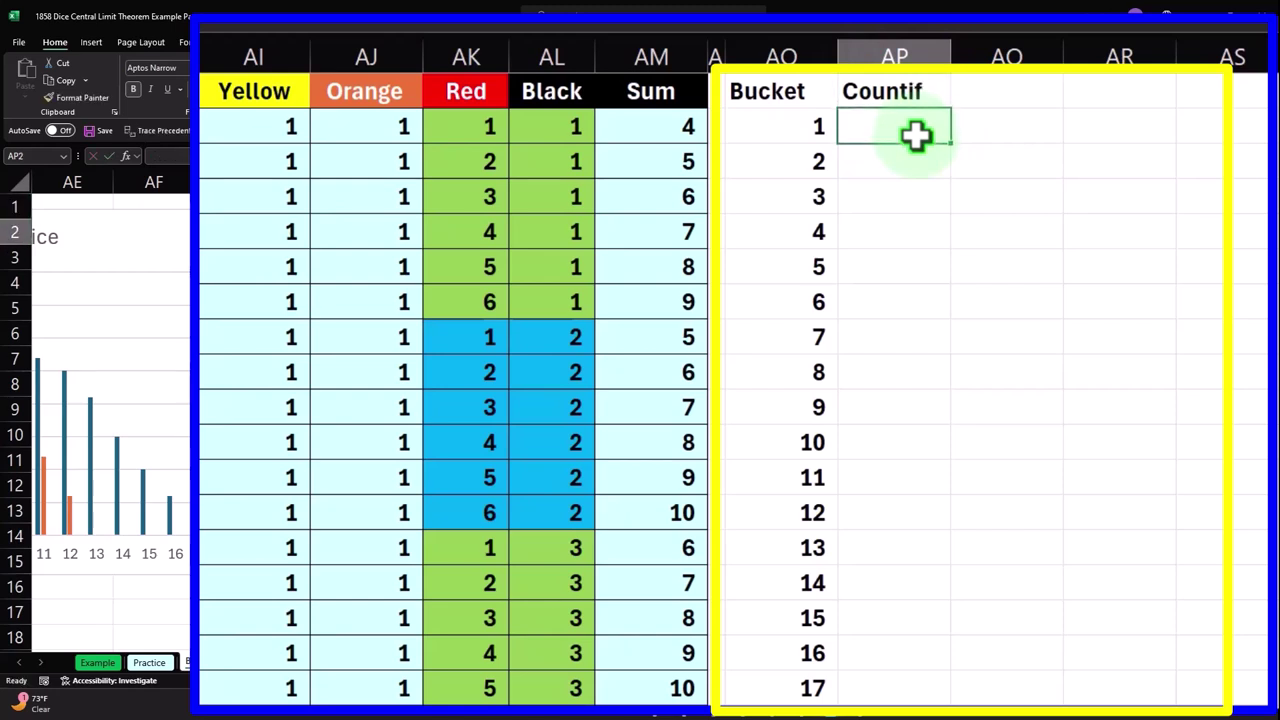
In AP2 enter =COUNTIF($AM$2:$AM$1297,AO2), which returns 0 for bucket 1.
type("=")
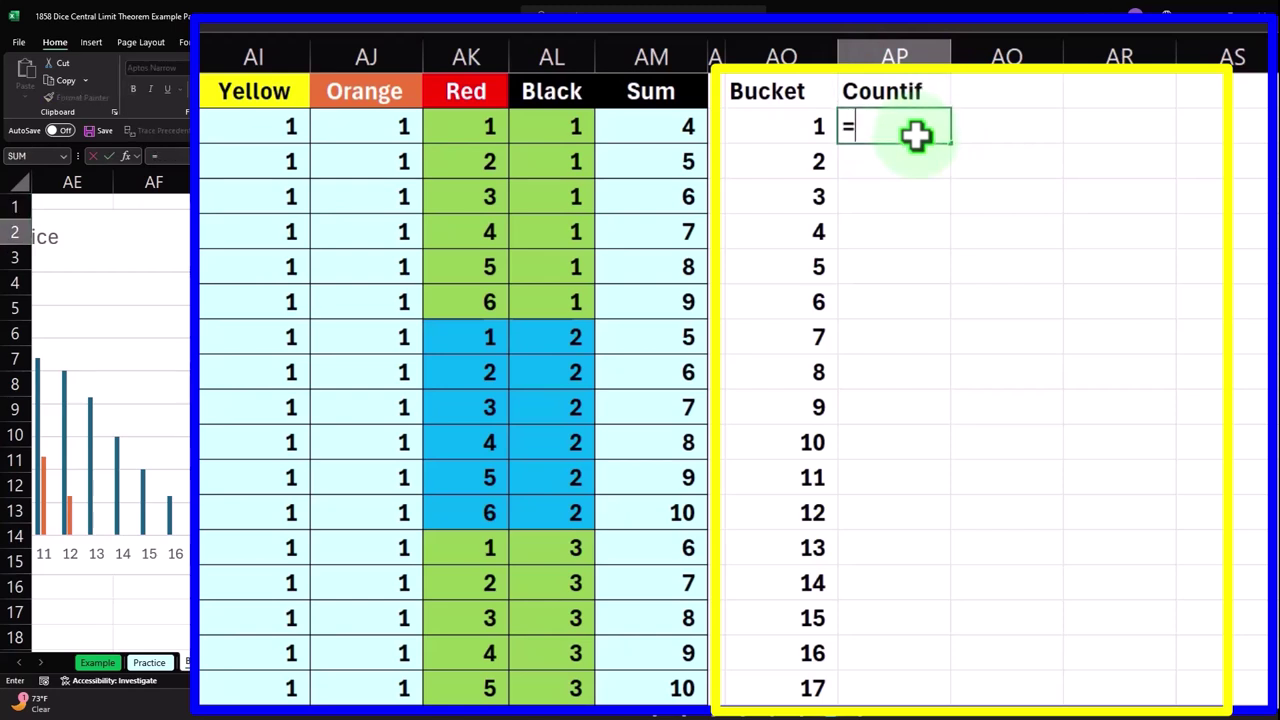
type("countif")
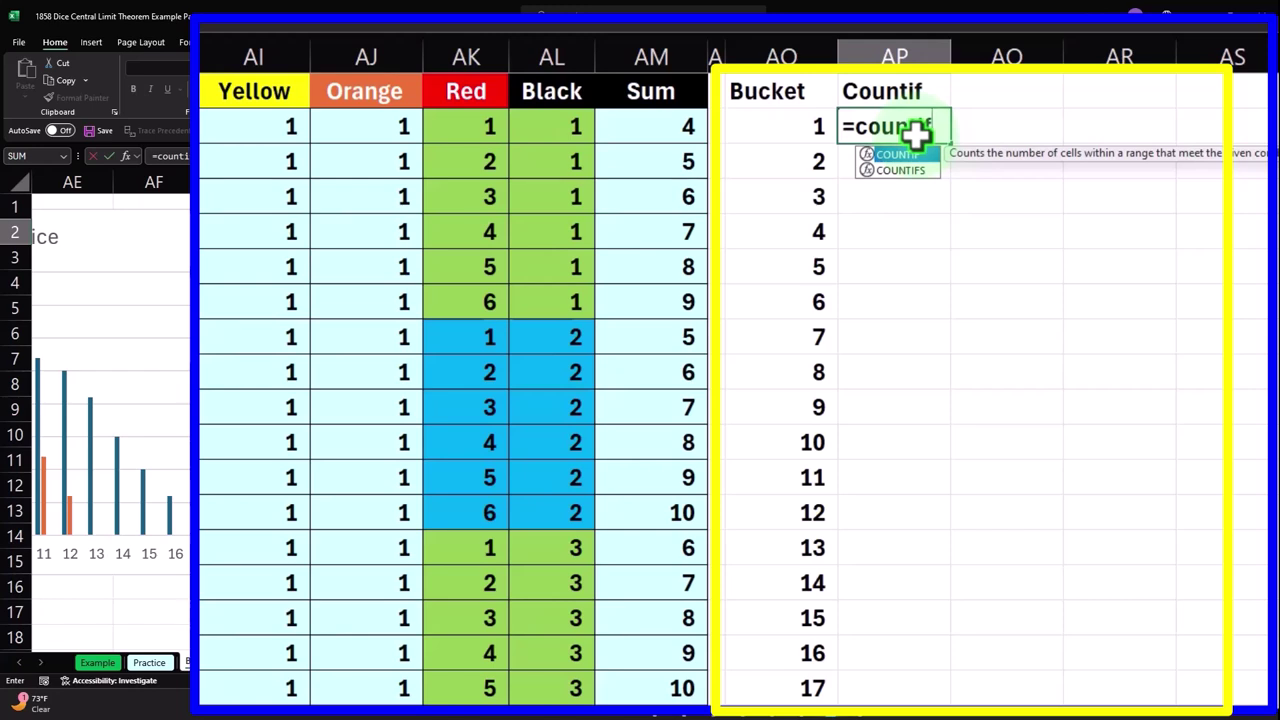
key("Tab")
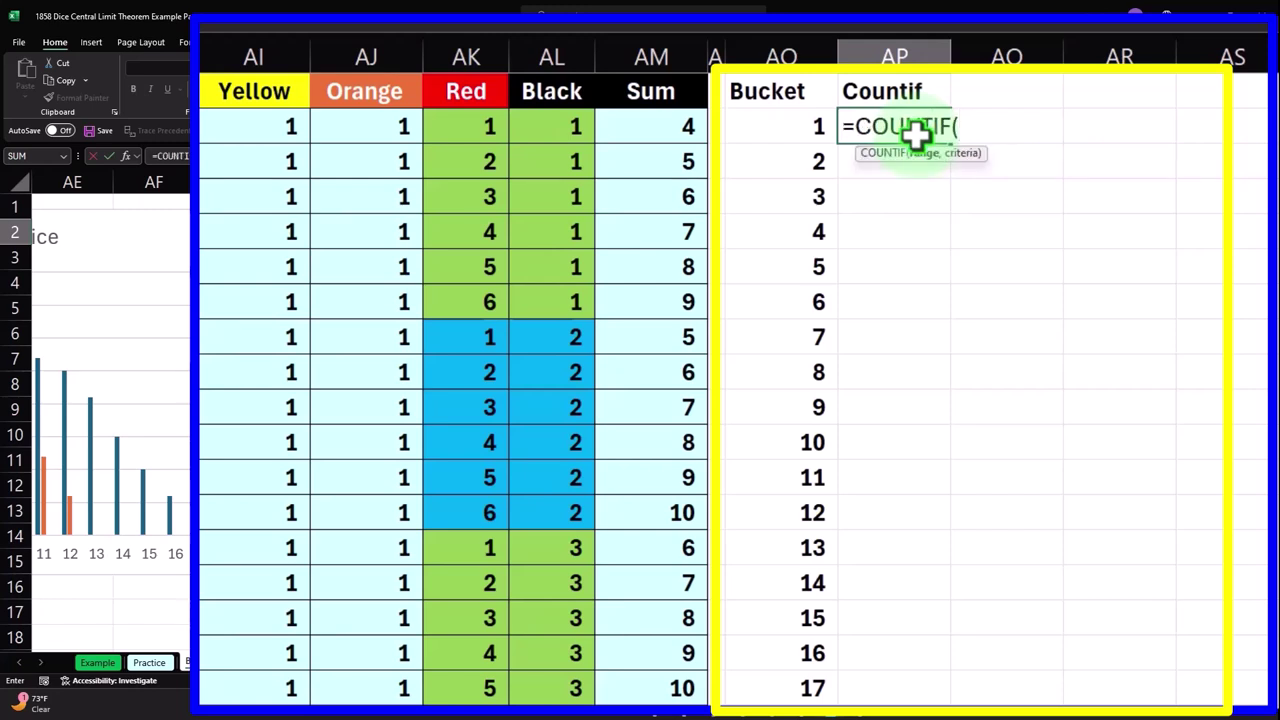
key("Left")
key("Left")
key("Left")
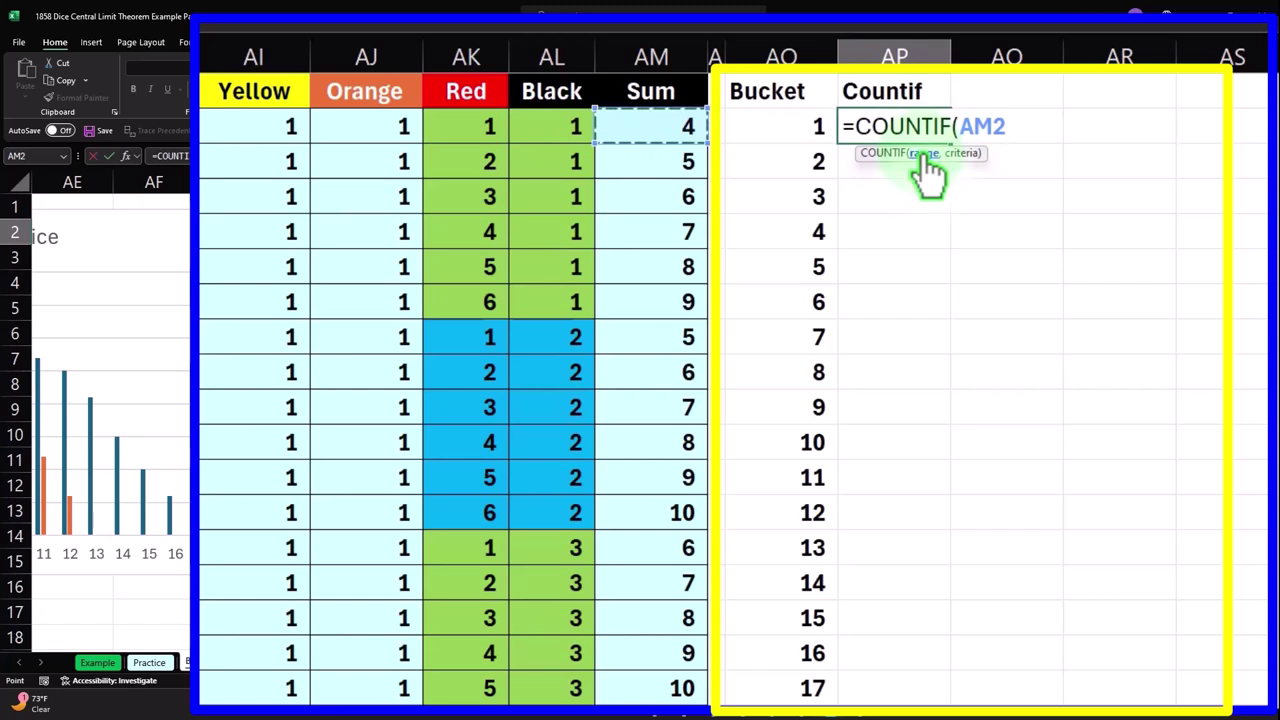
key("ctrl+shift+Down")
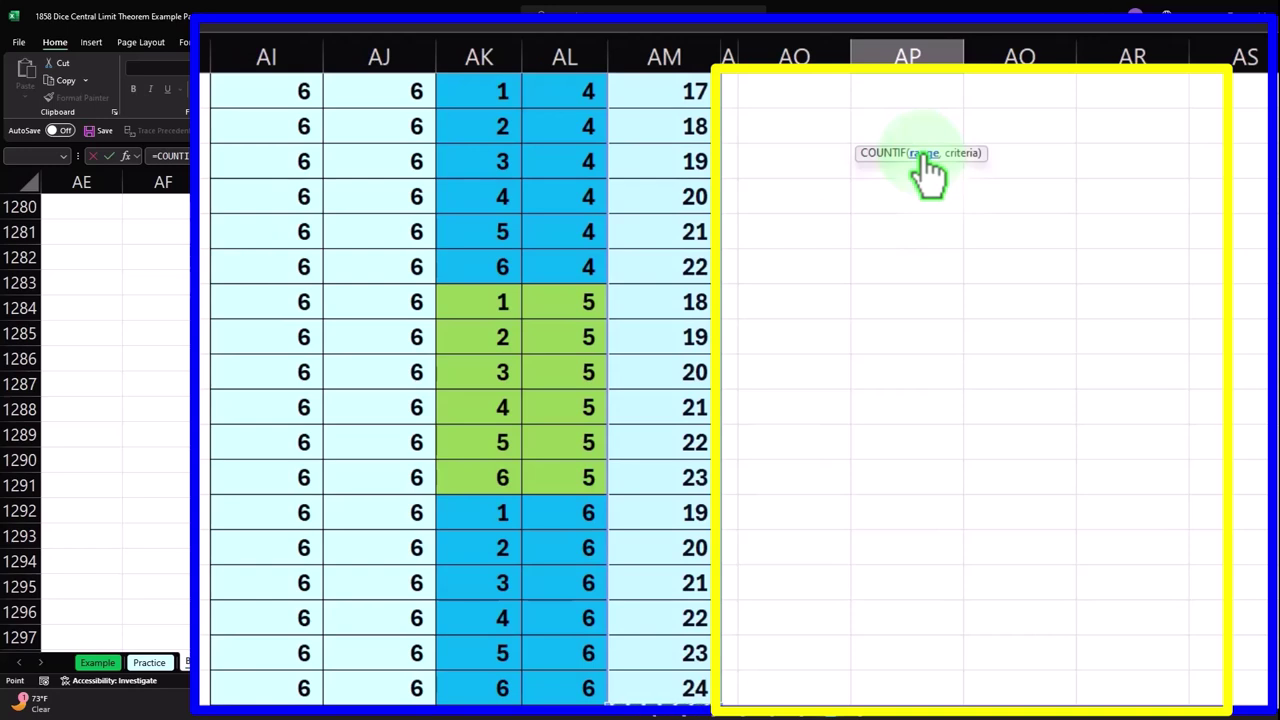
key("ctrl+BackSpace")
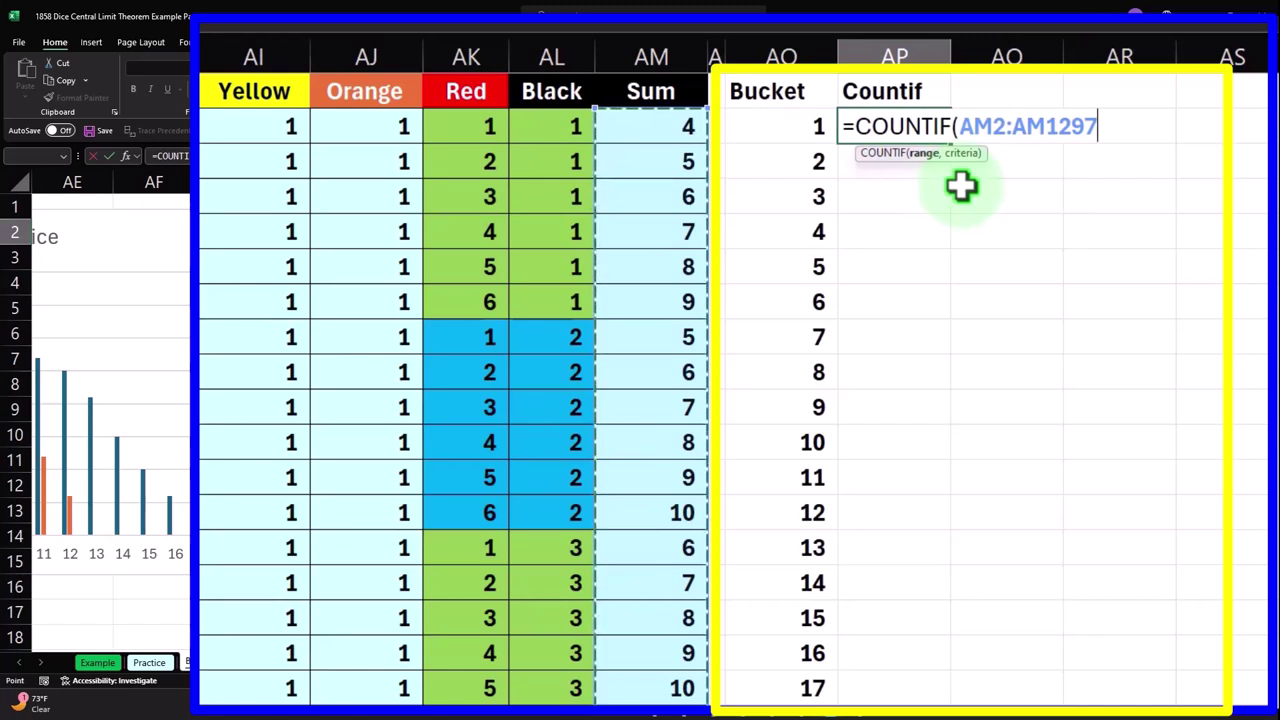
key("F4")
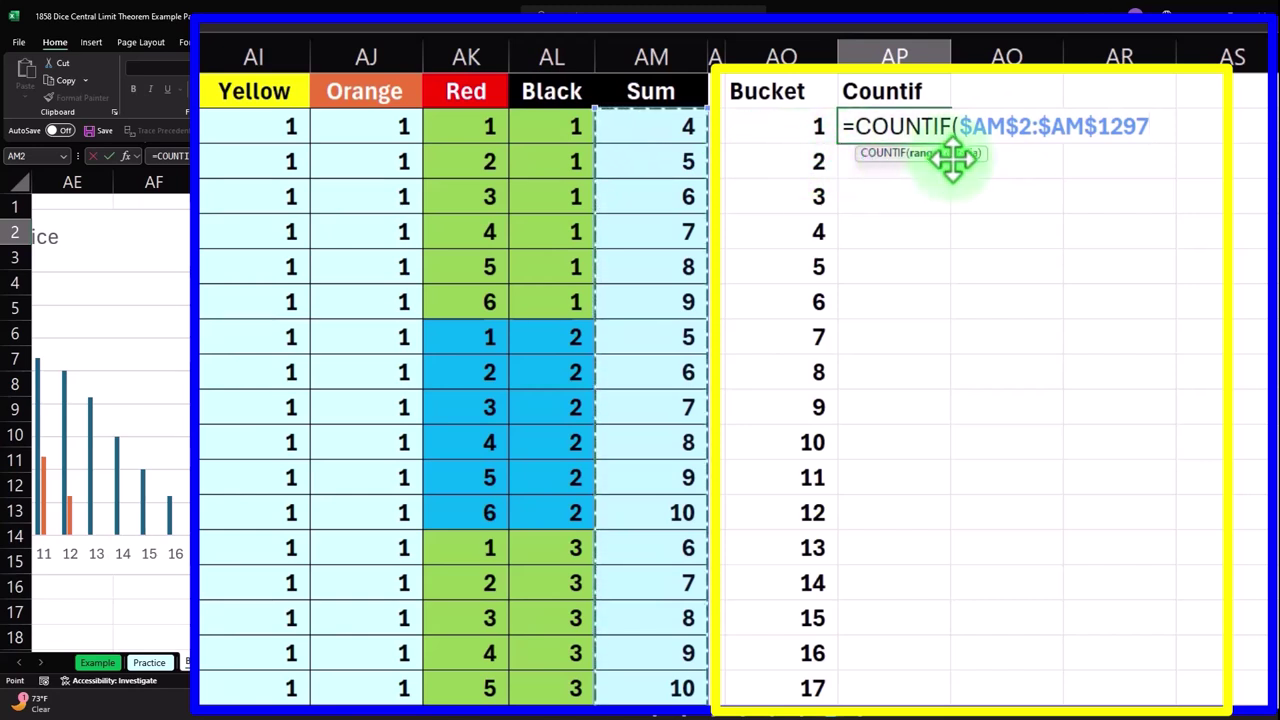
type(",")
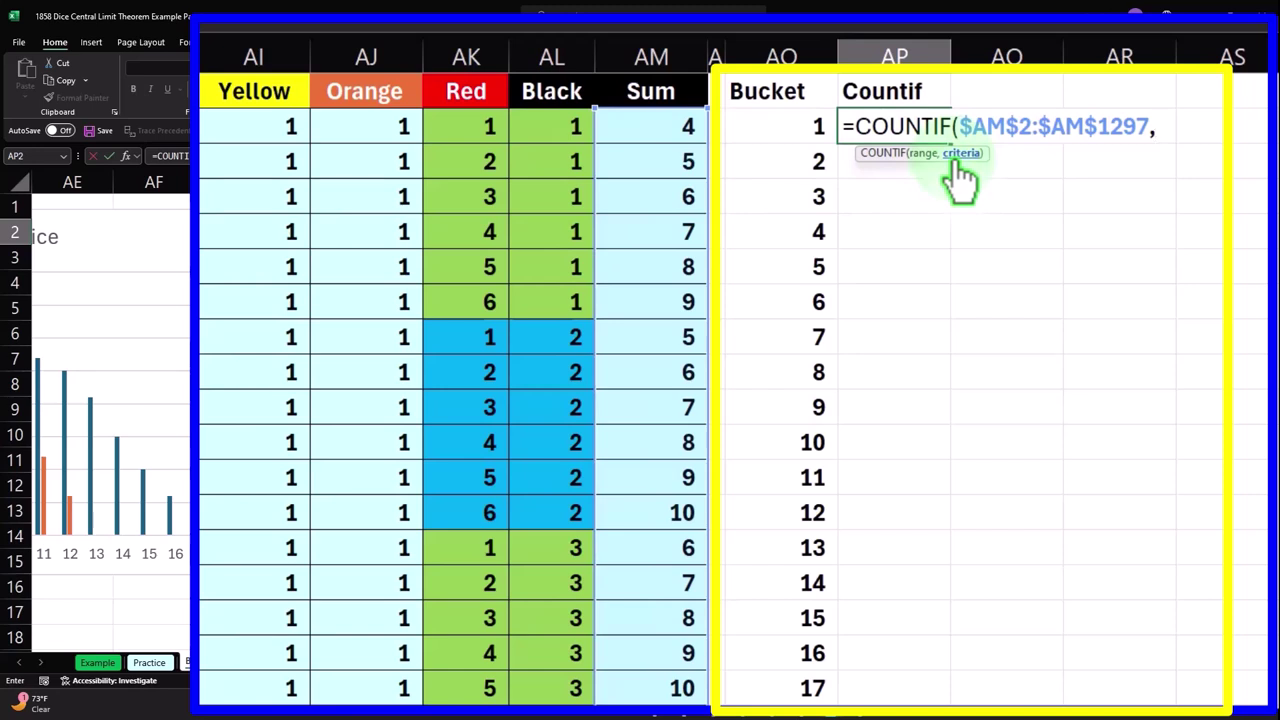
left_click(805, 126)
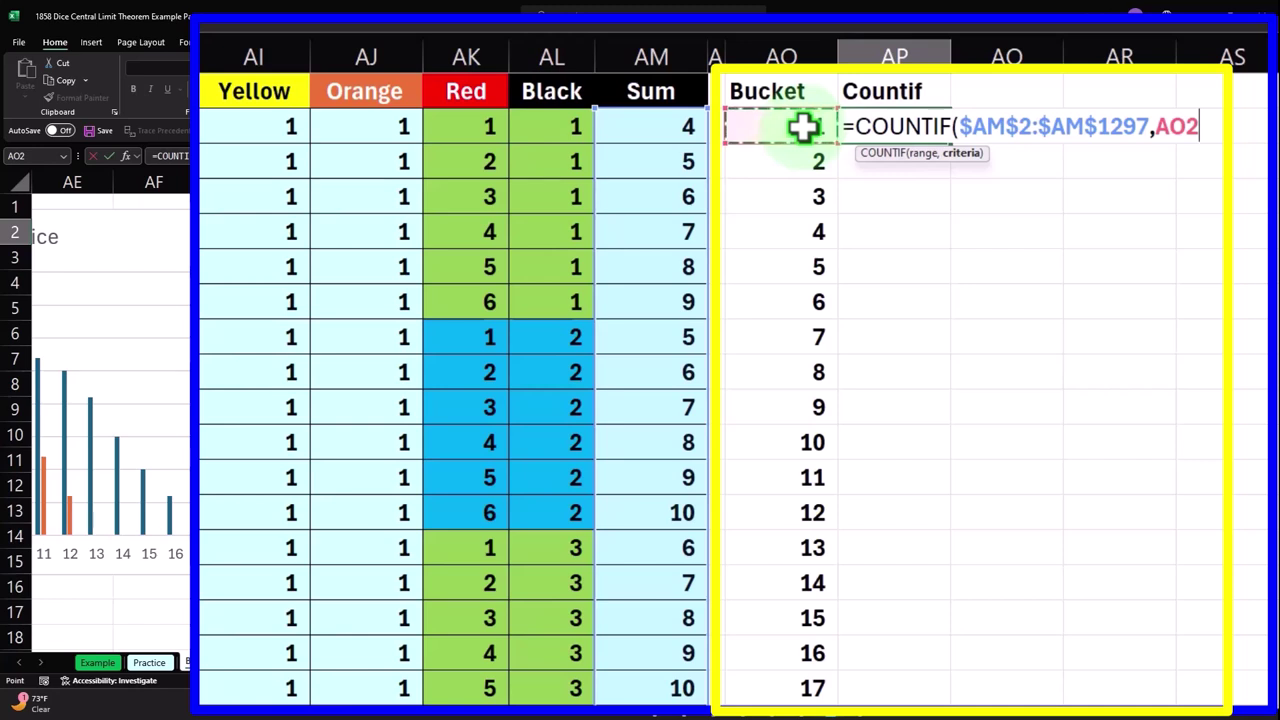
key("Return")
left_click(890, 126)
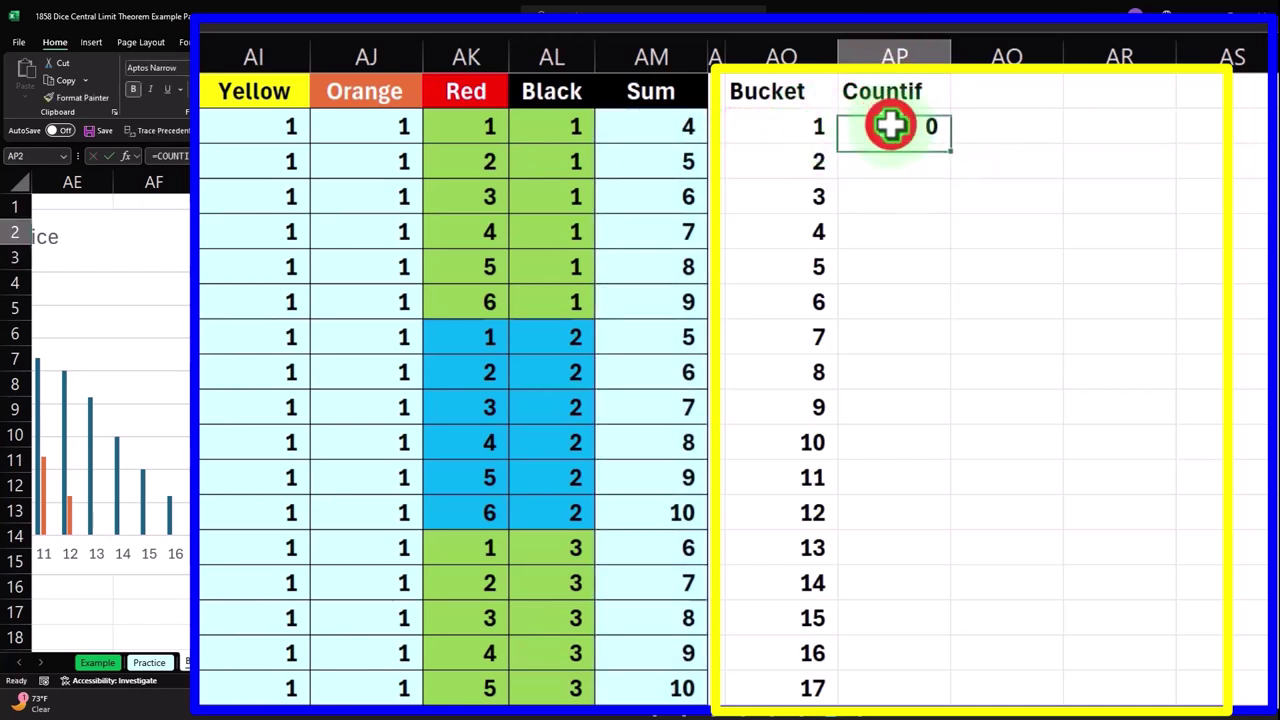
Fill the COUNTIF formula down through every bucket and verify the first two formulas.
double_click(951, 148)
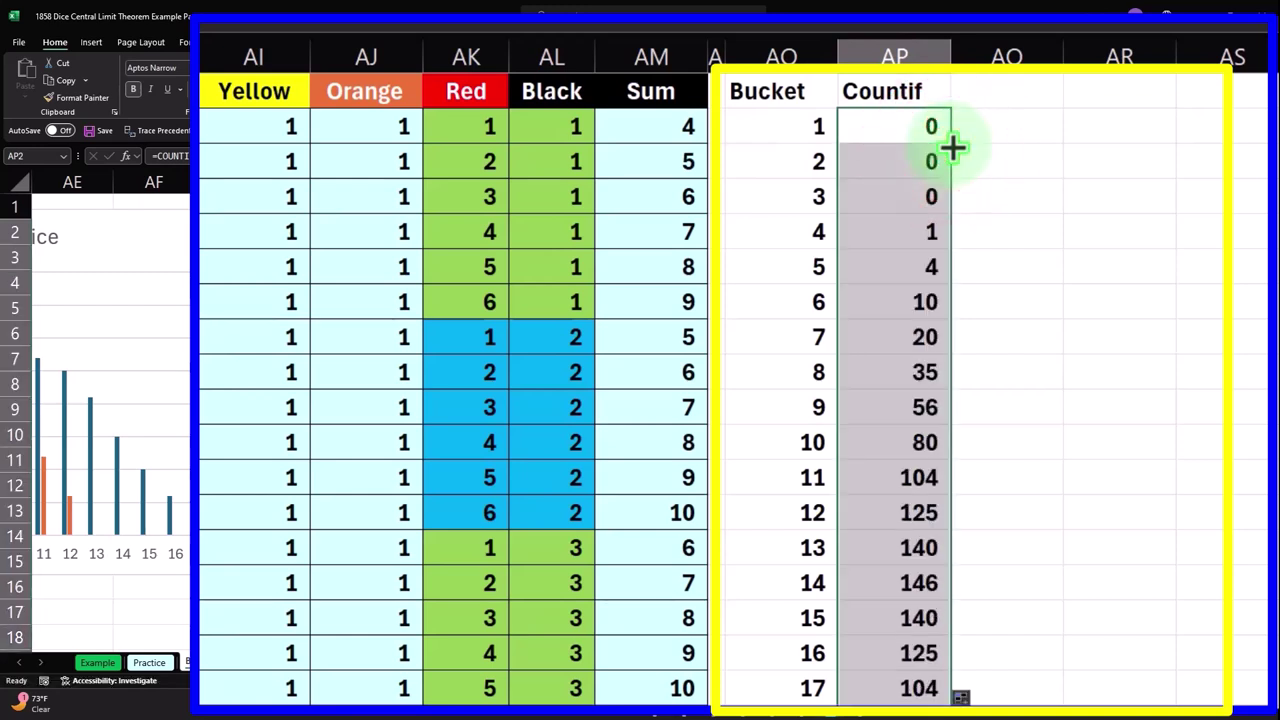
double_click(910, 127)
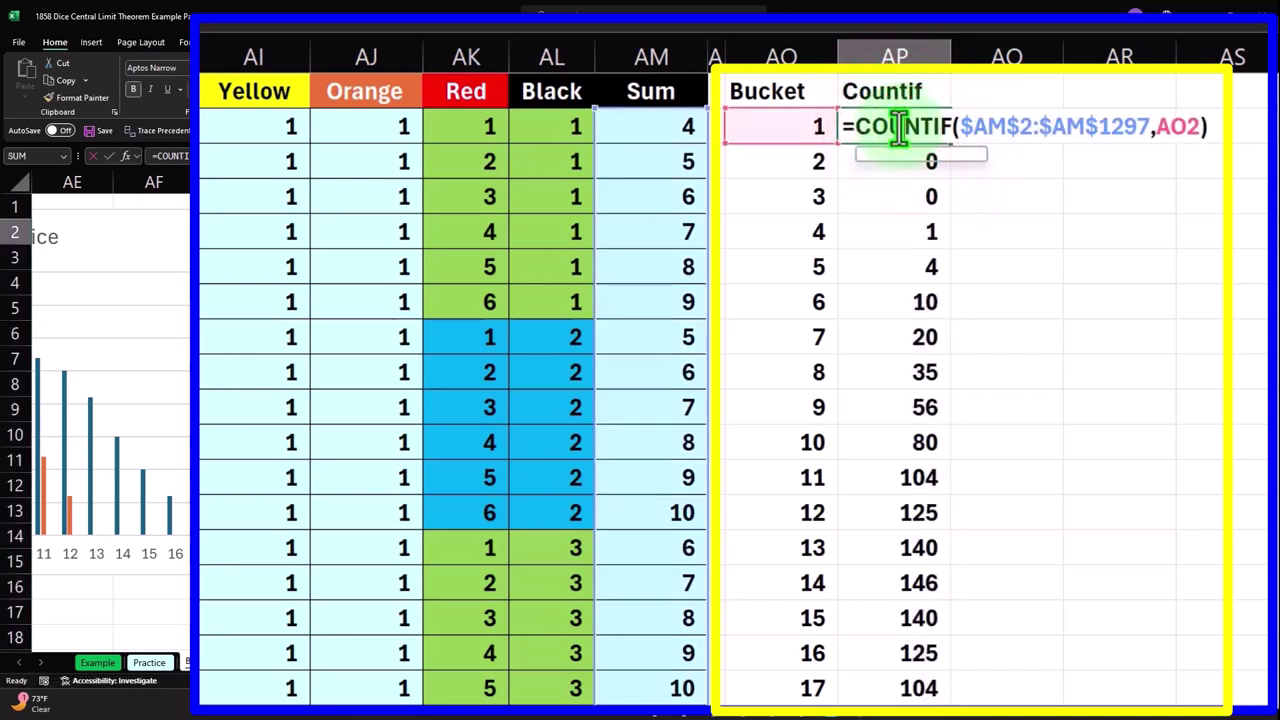
key("Return")
double_click(914, 158)
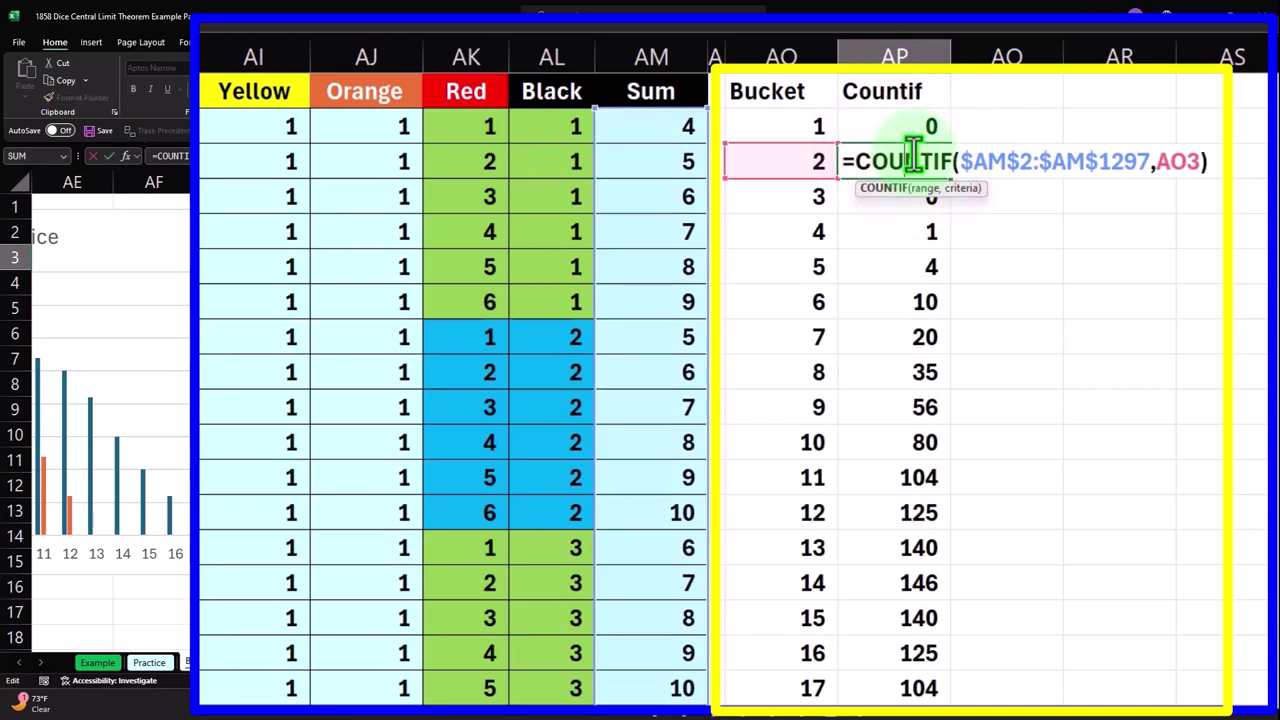
key("Return")
Verify the bucket 3–5 formulas and review the remaining counts, peaking at 146 for sum 14.
double_click(894, 196)
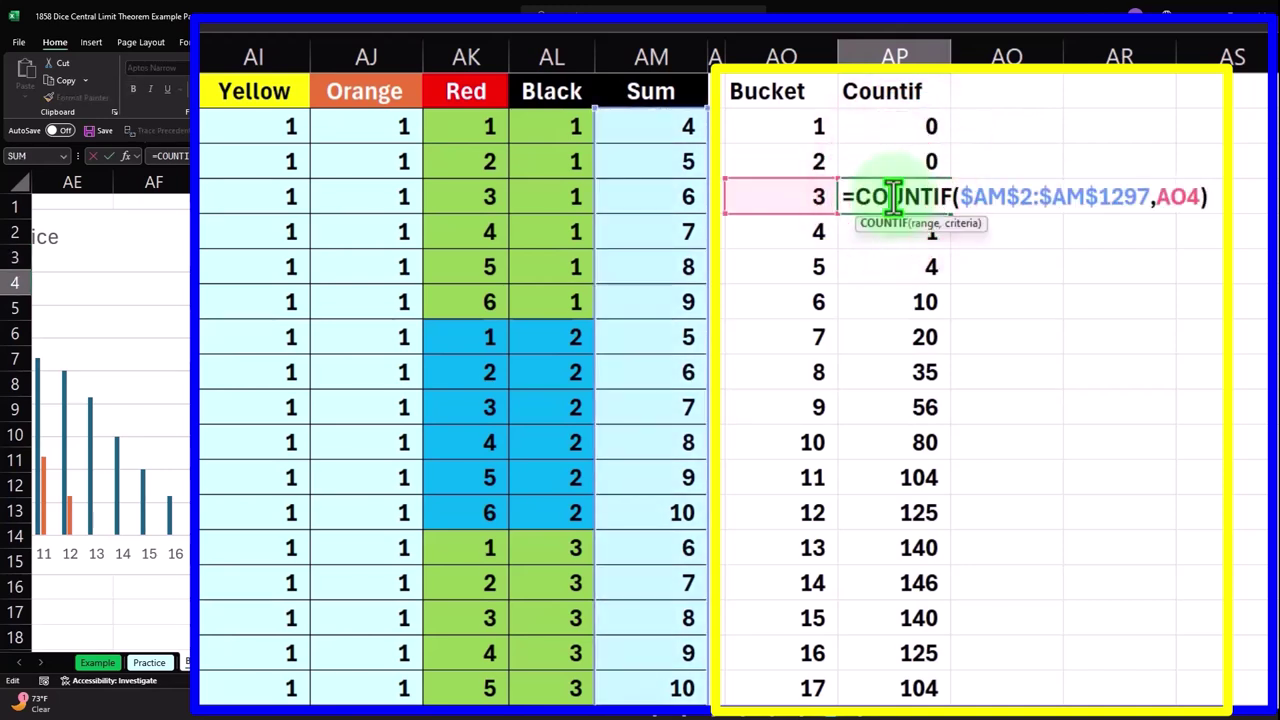
key("Return")
double_click(894, 222)
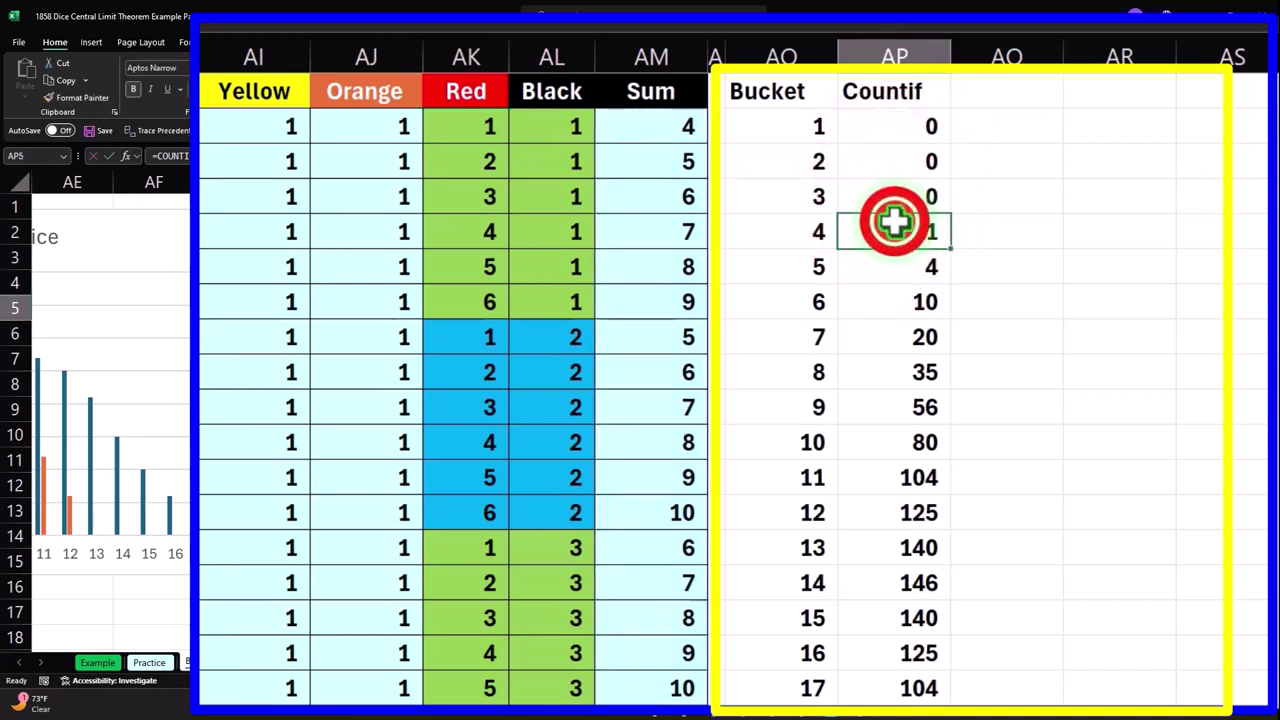
key("Return")
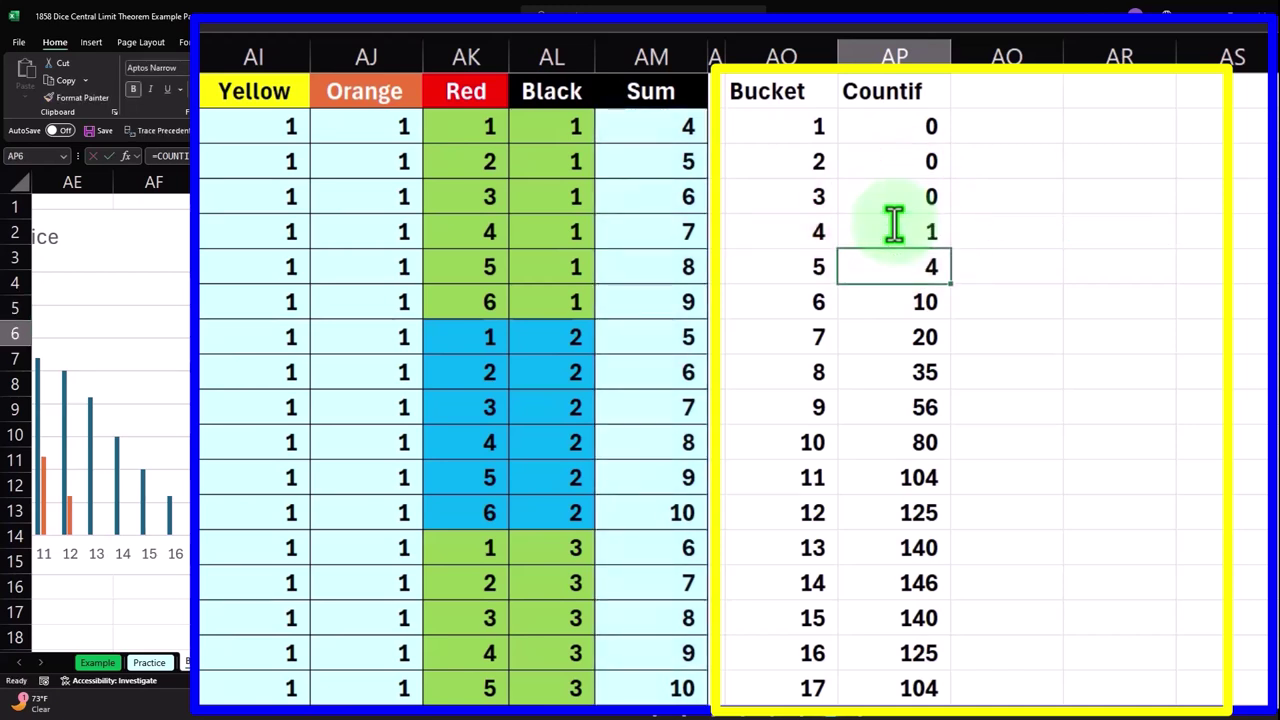
double_click(914, 260)
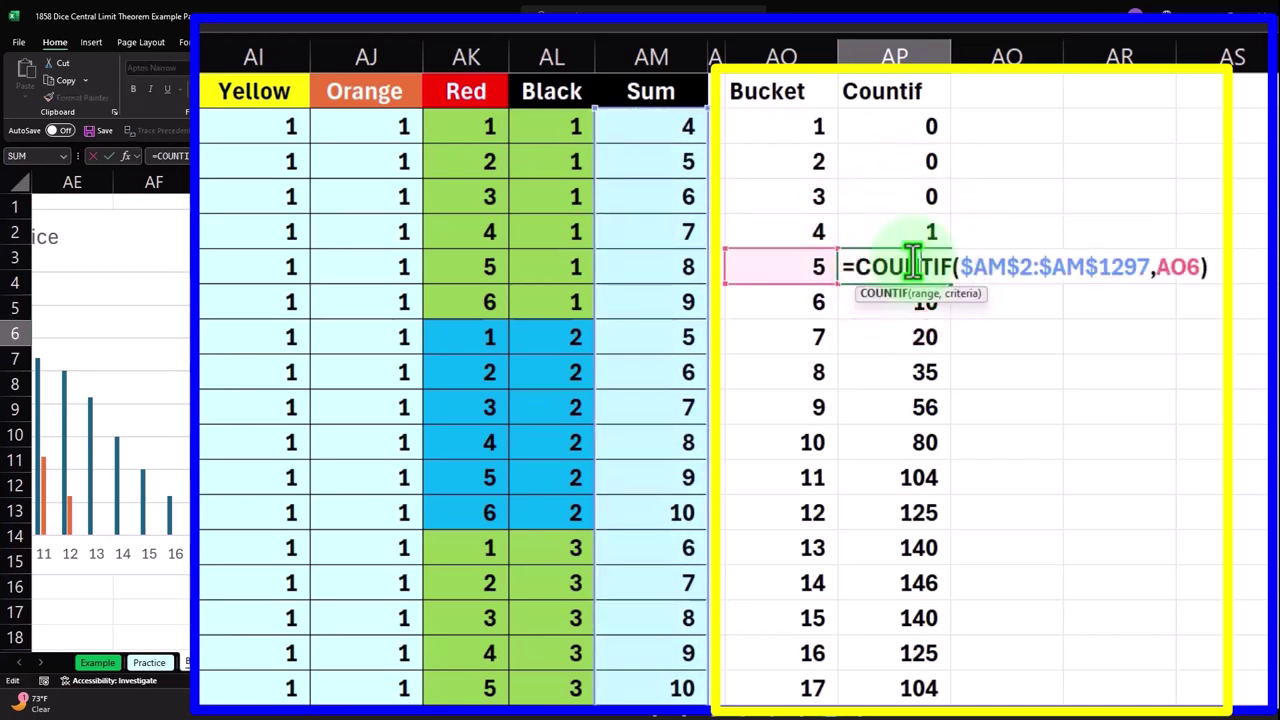
key("Return")
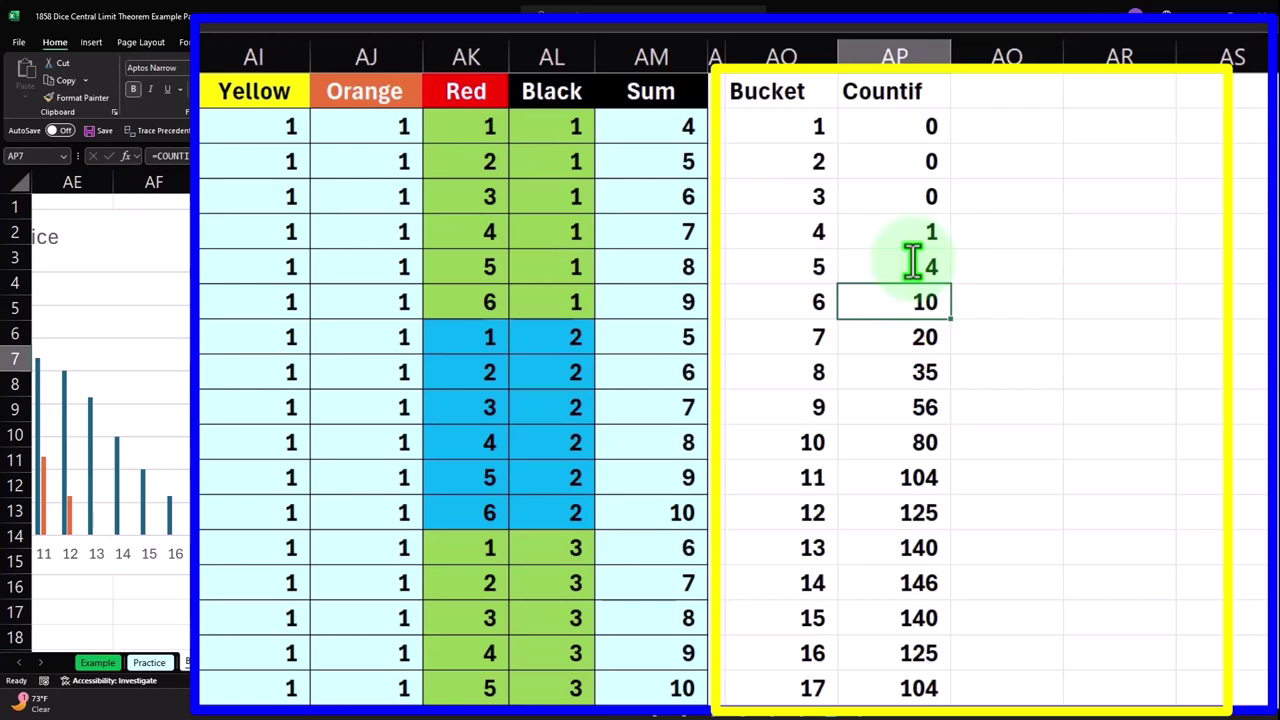
key("Down")
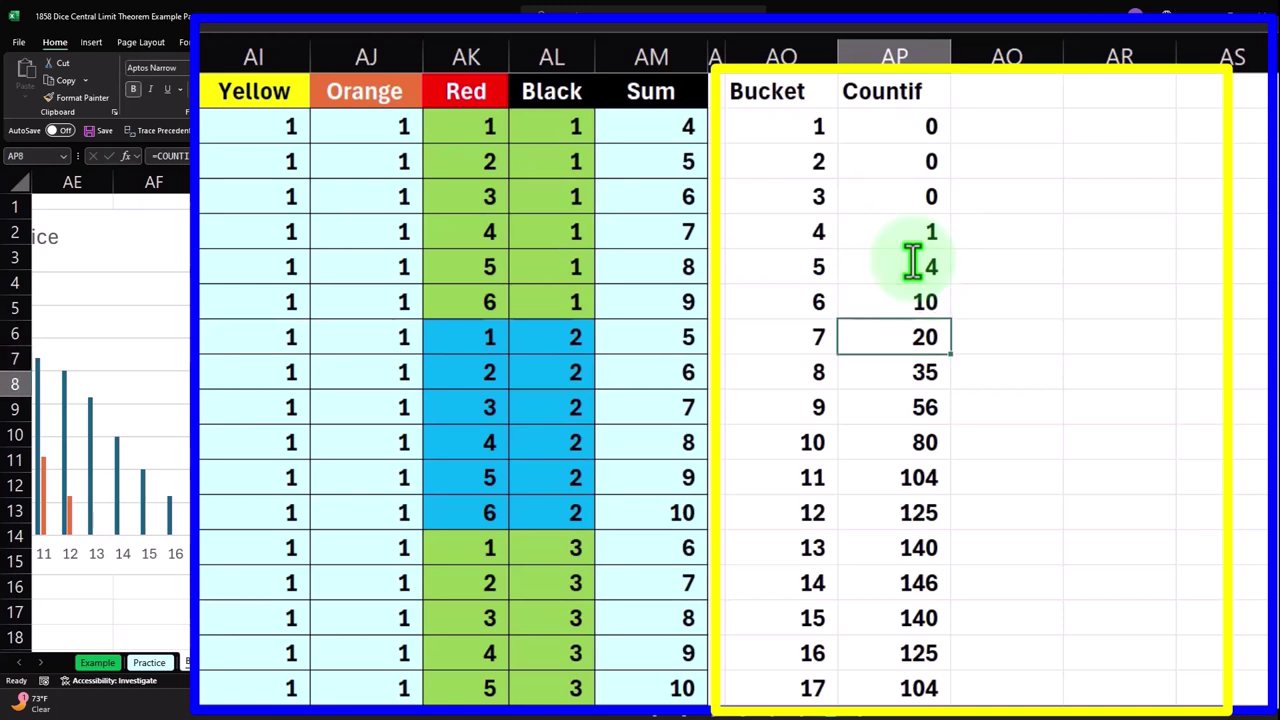
key("Down")
key("Down")
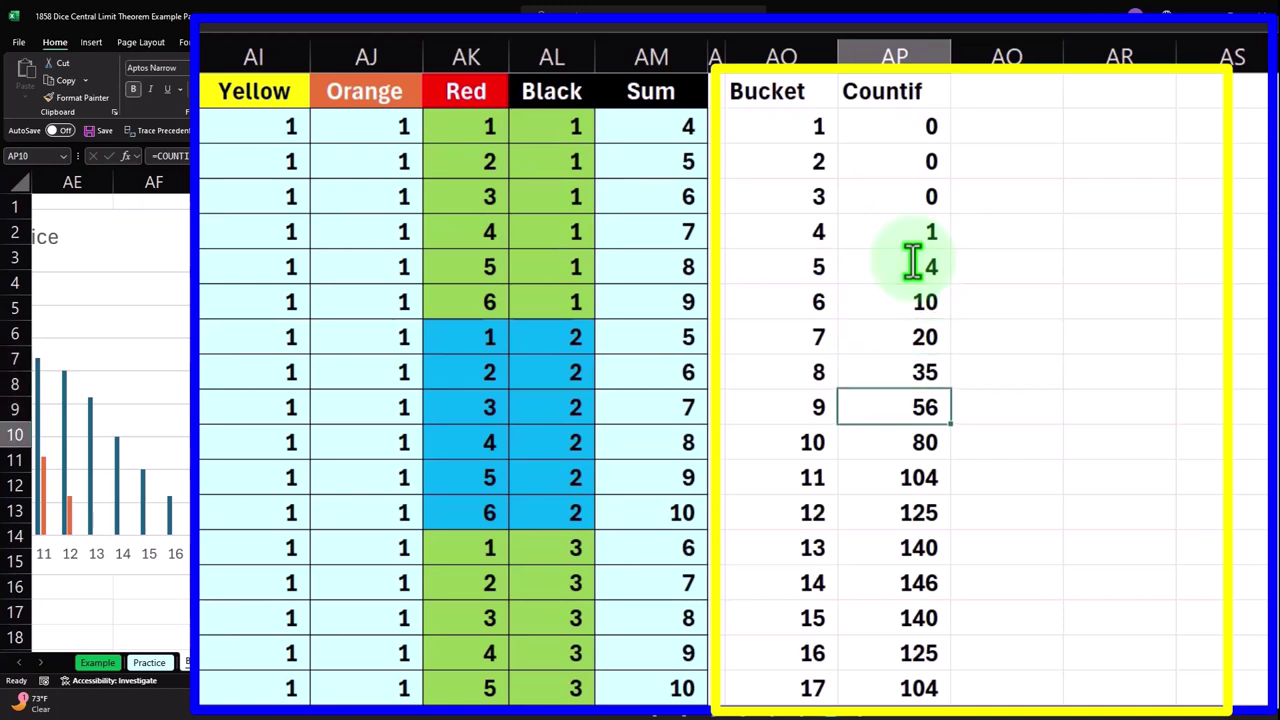
key("Down")
key("Down")
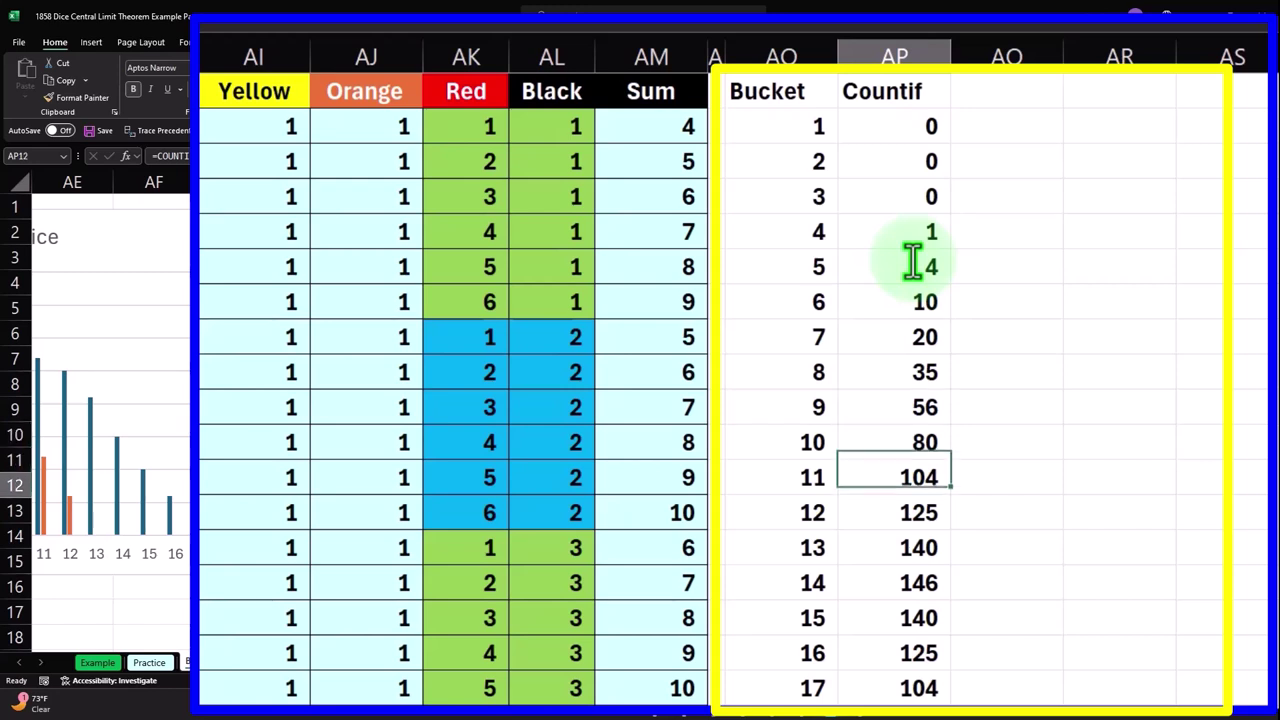
key("Down")
key("Down")
key("Down")
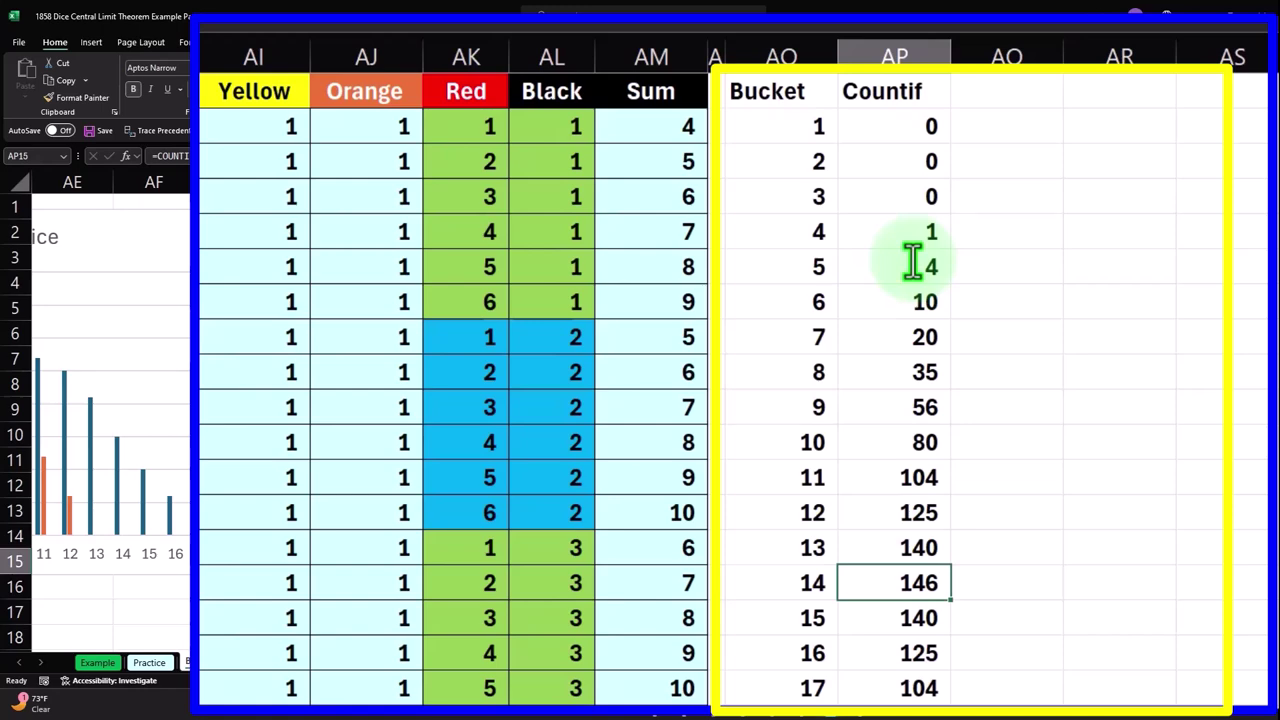
Label AO26 'Total' and AutoSum AP2:AP25 beside it, giving 1,296.
key("Down")
key("Down")
key("Down")
key("Down")
key("Down")
key("Down")
key("Down")
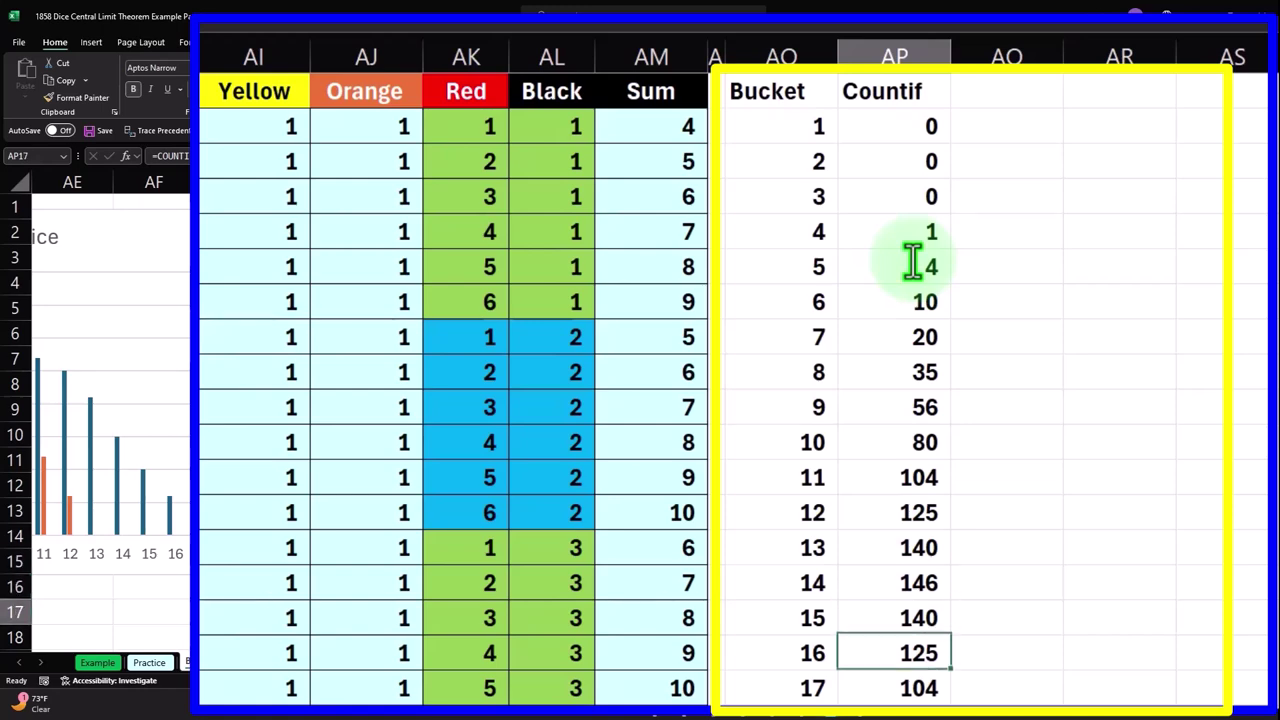
key("Down")
key("Down")
key("Down")
key("Down")
key("Down")
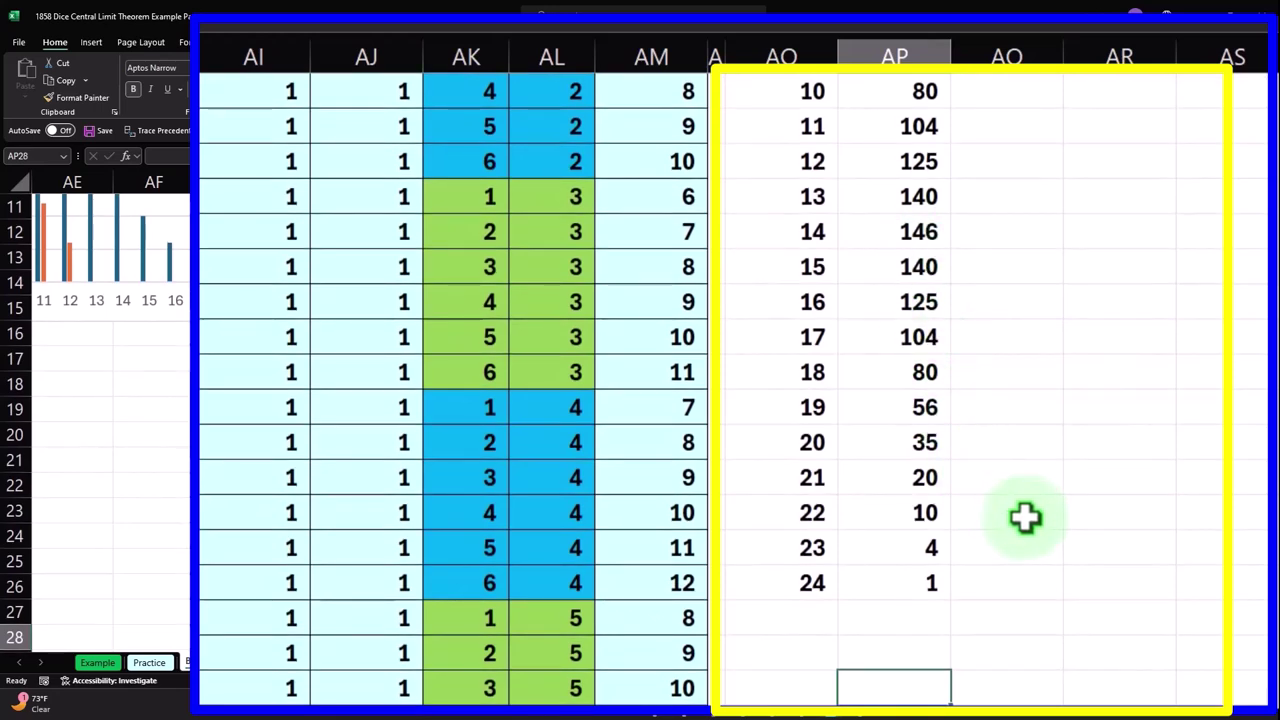
scroll(1080, 508, "up", 3)
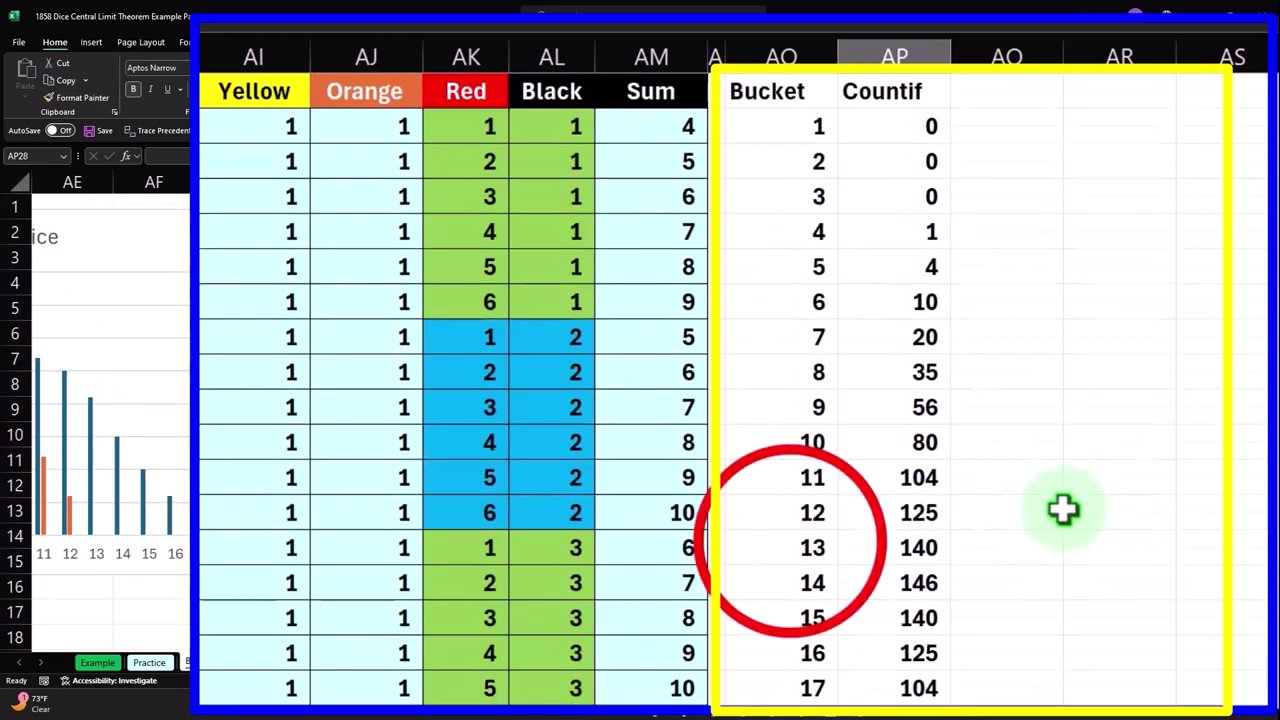
scroll(1000, 530, "down", 4)
left_click(789, 545)
type("T")
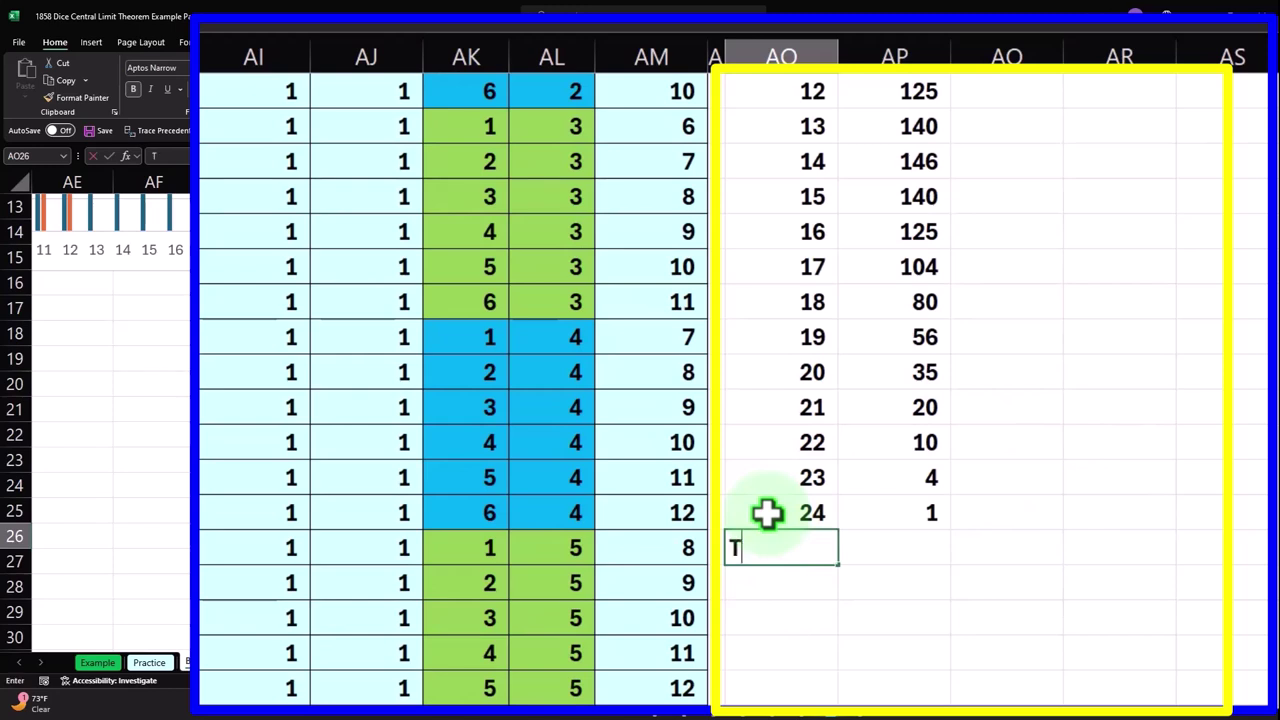
type("otal")
key("Tab")
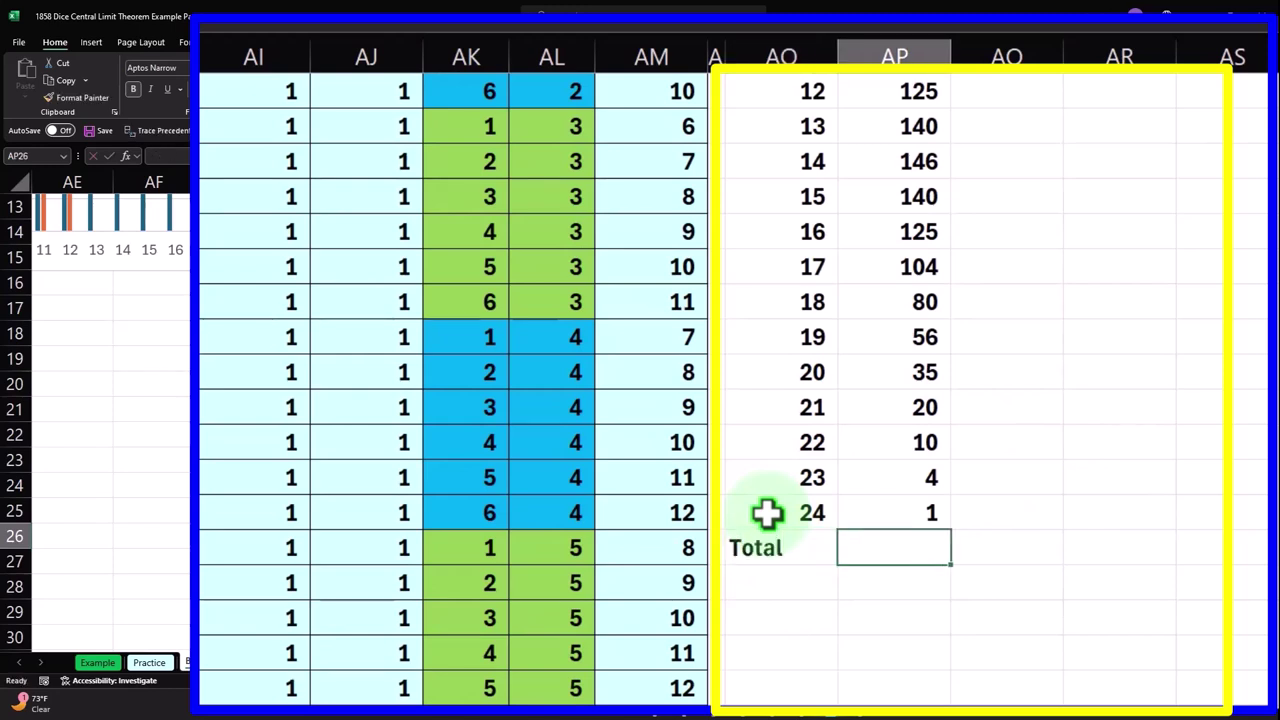
key("alt+equal")
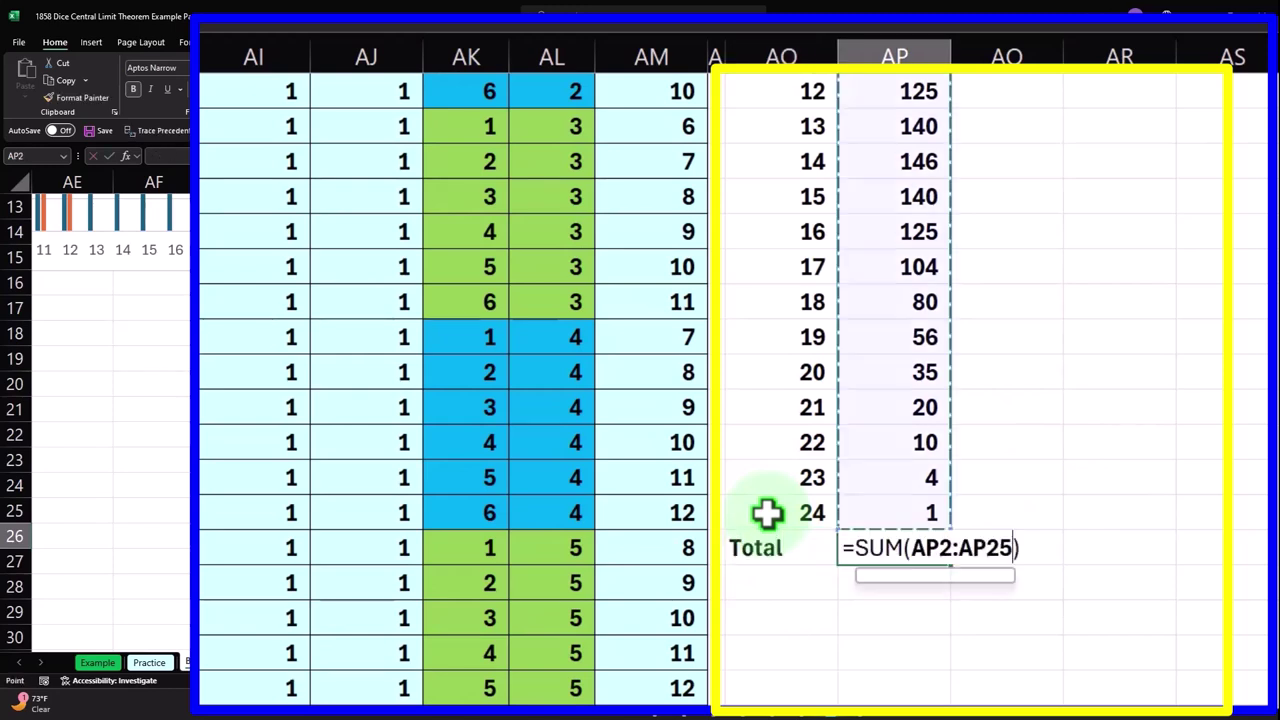
key("Return")
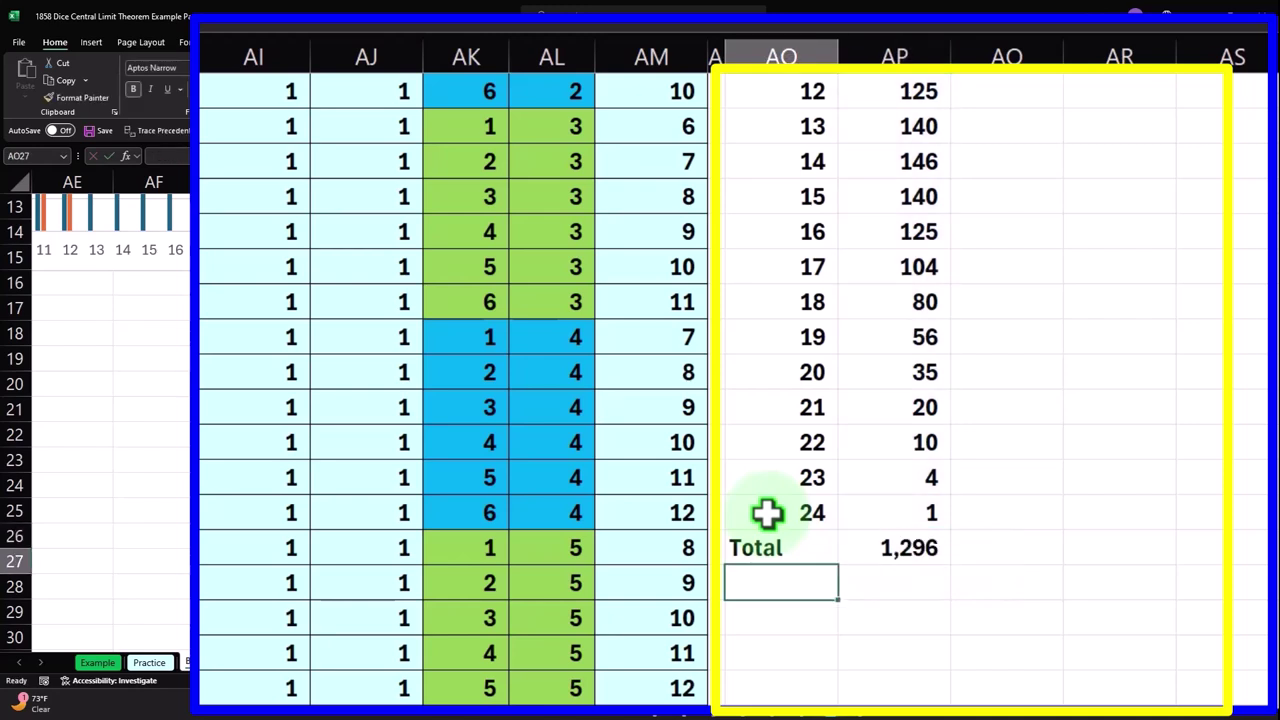
left_click(912, 566)
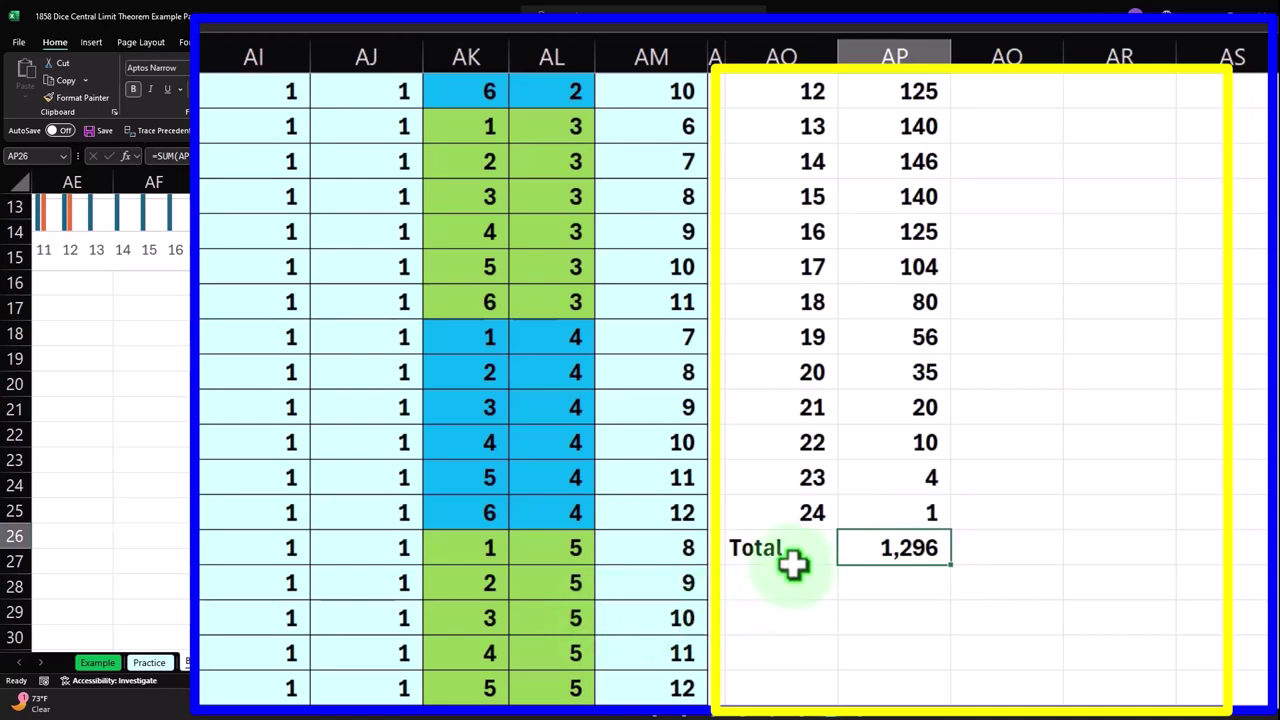
scroll(793, 565, "up", 4)
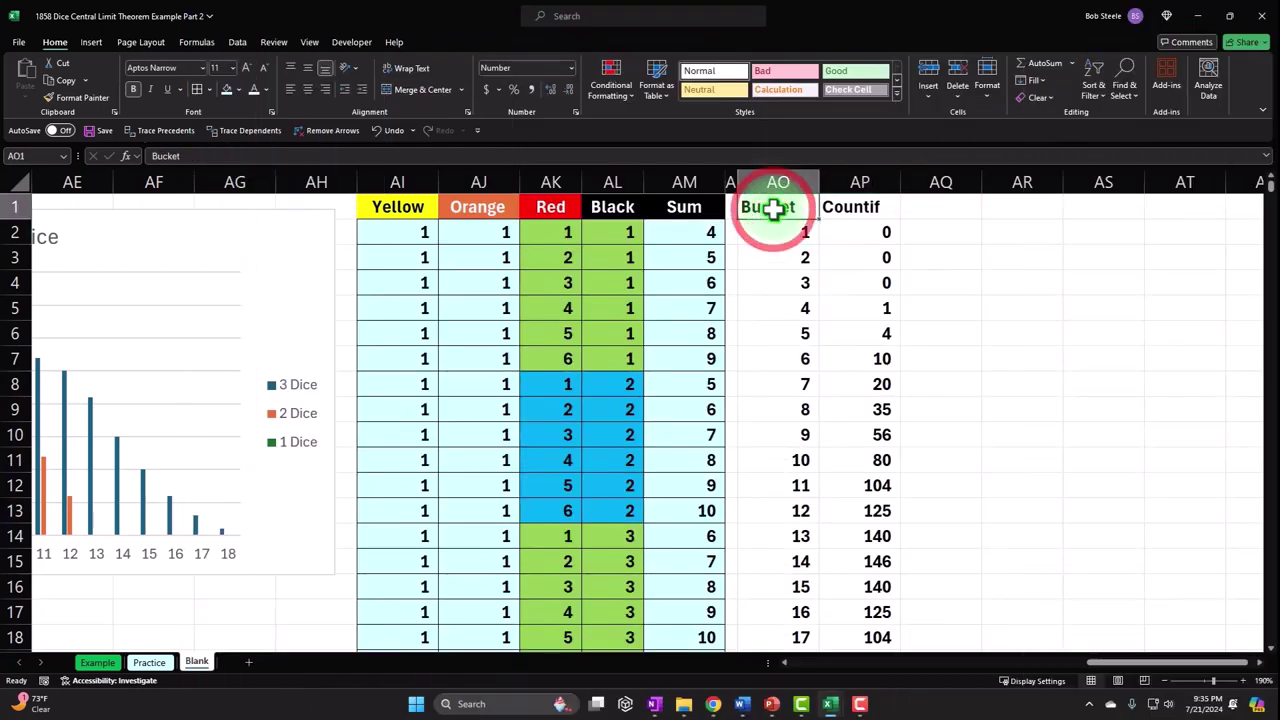
Give the Bucket and Countif headers a dark fill and centred text.
left_click_drag(770, 95, 882, 92)
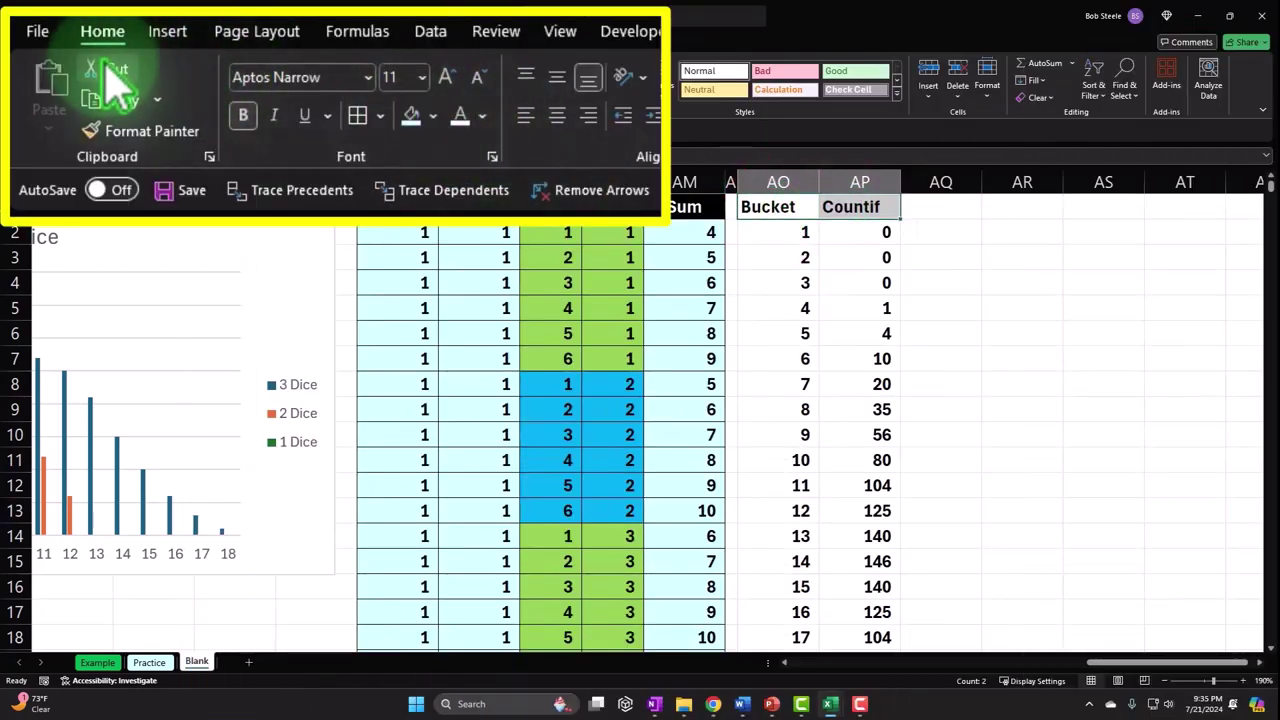
left_click(433, 115)
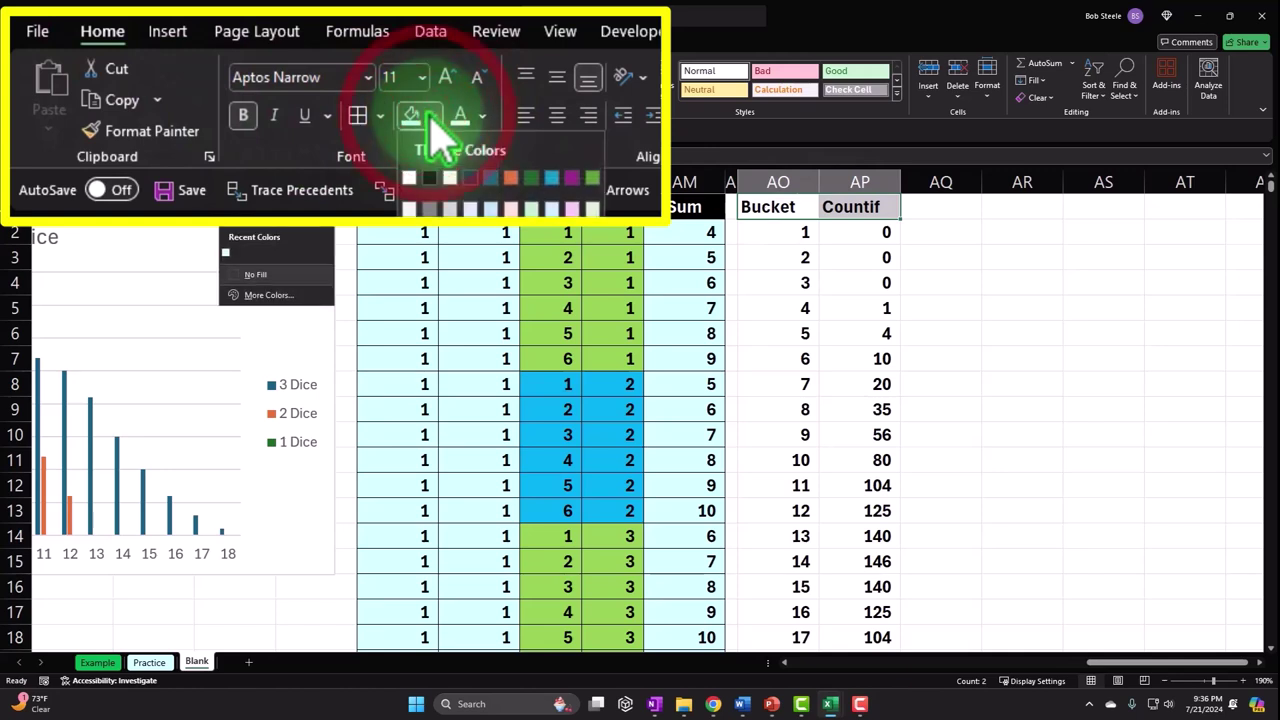
left_click(430, 178)
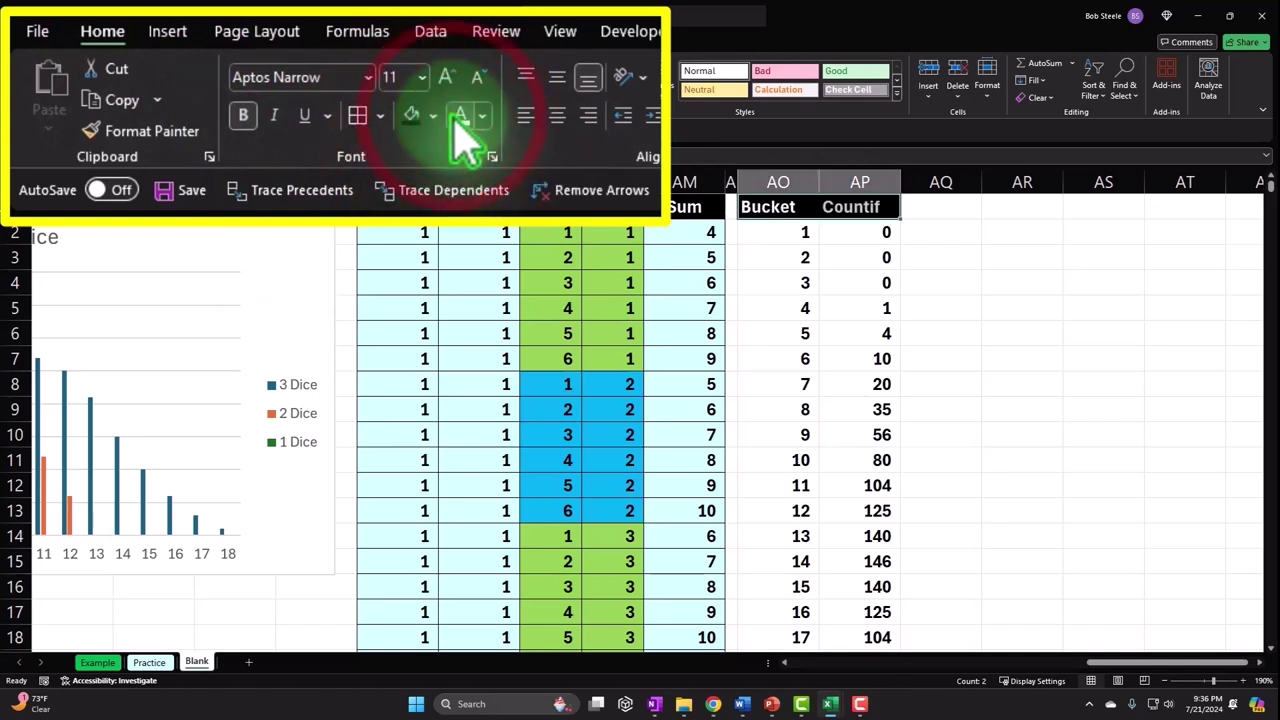
left_click(557, 115)
Fill the bucket table body light blue through the Total row and narrow the Bucket column.
left_click(790, 233)
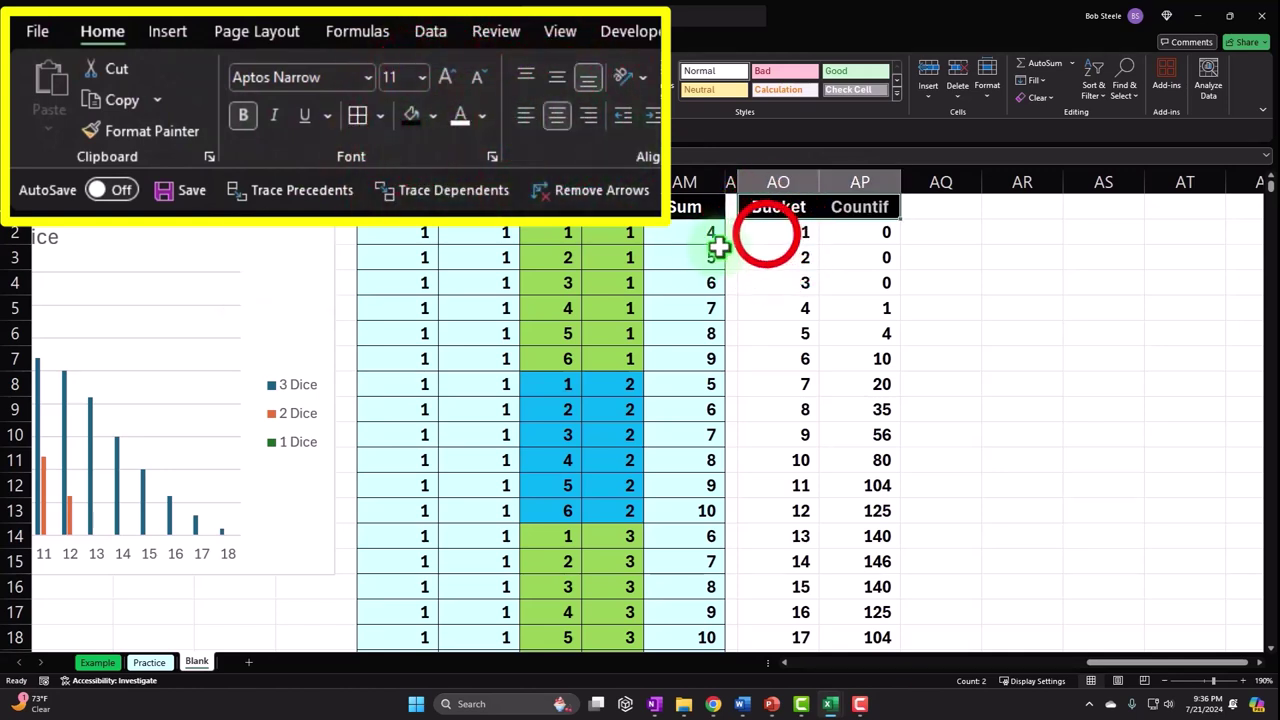
left_click_drag(793, 233, 843, 233)
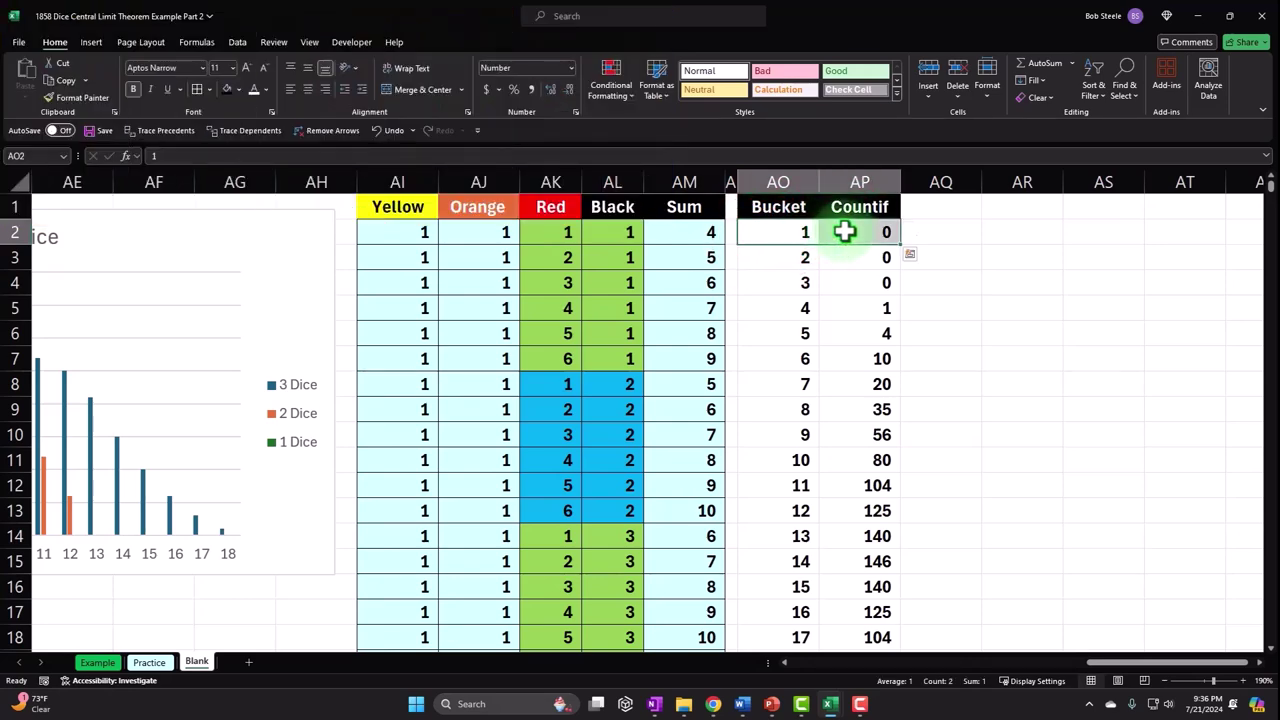
key("ctrl+shift+Down")
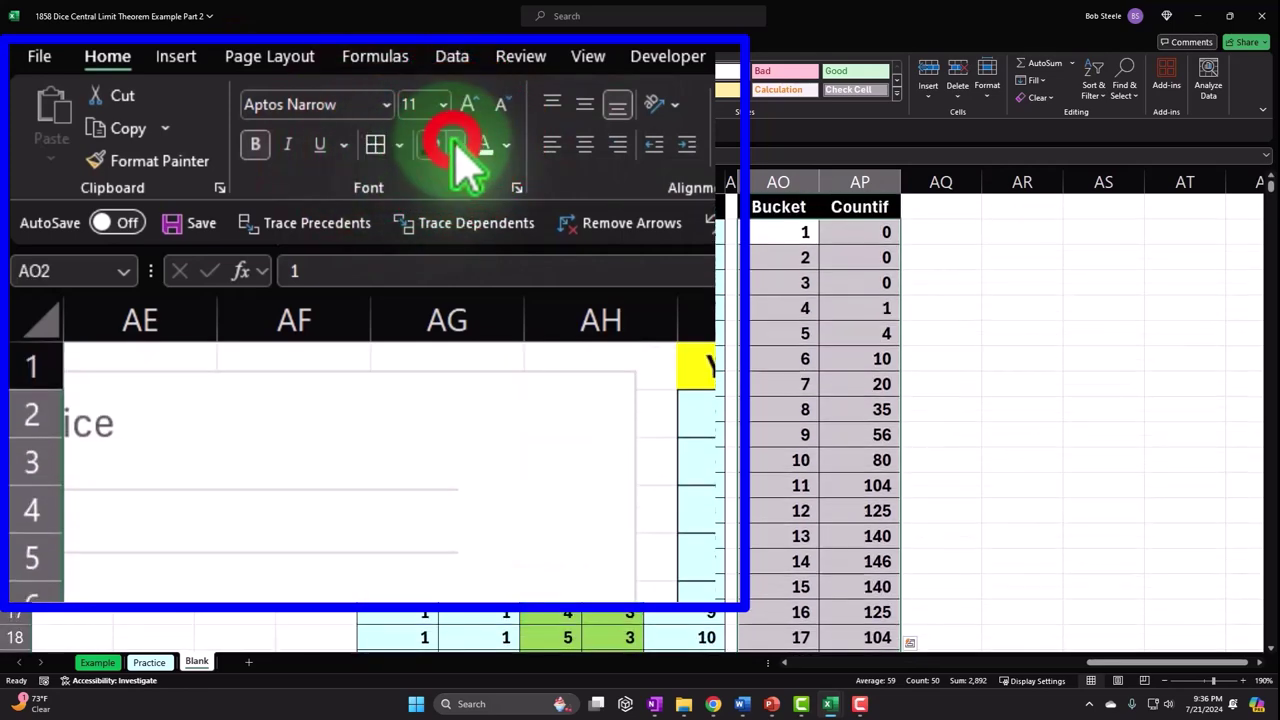
left_click(452, 146)
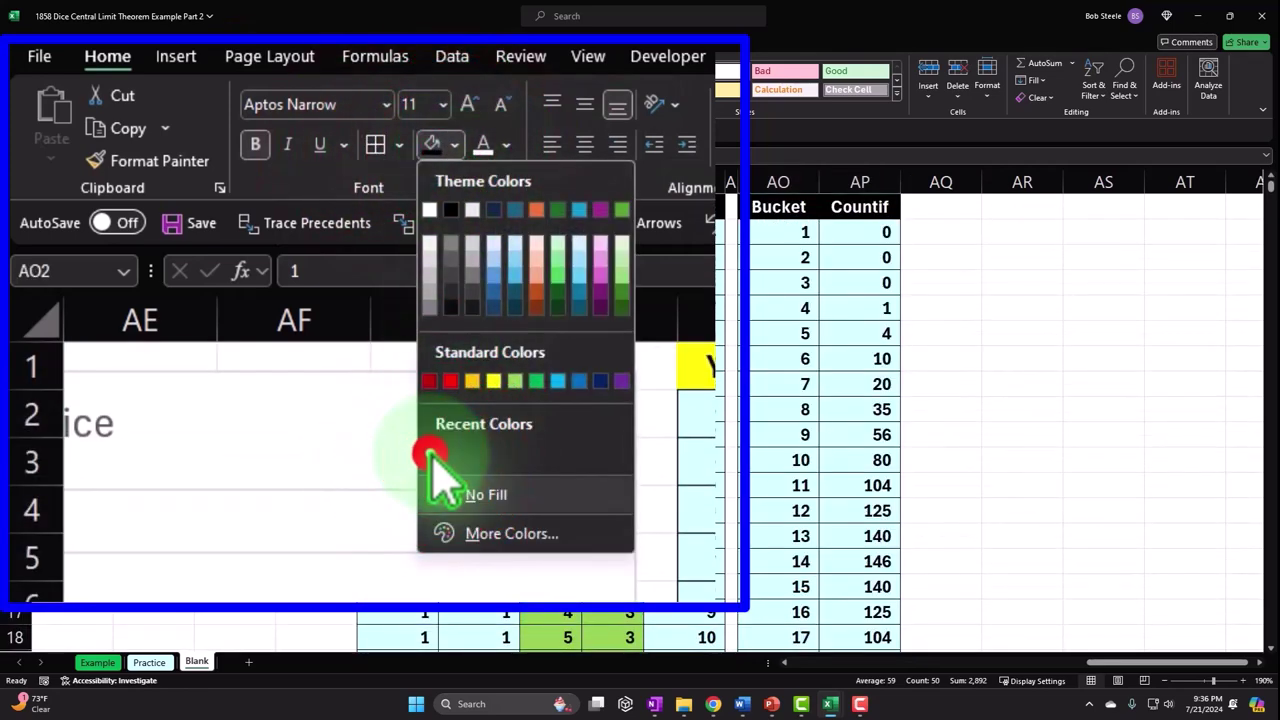
left_click(430, 453)
left_click(843, 257)
left_click_drag(820, 183, 800, 185)
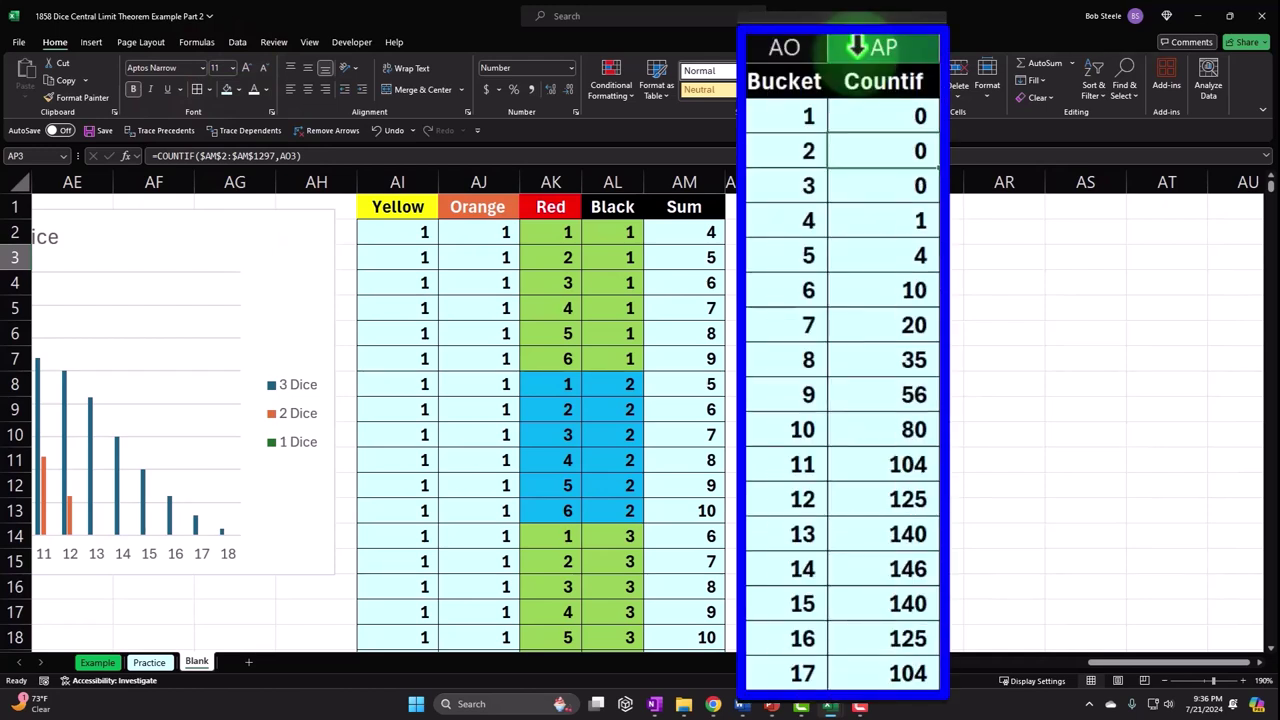
Select the 24 Countif values, confirming they total 1,296, and show the Insert options.
left_click_drag(841, 232, 841, 612)
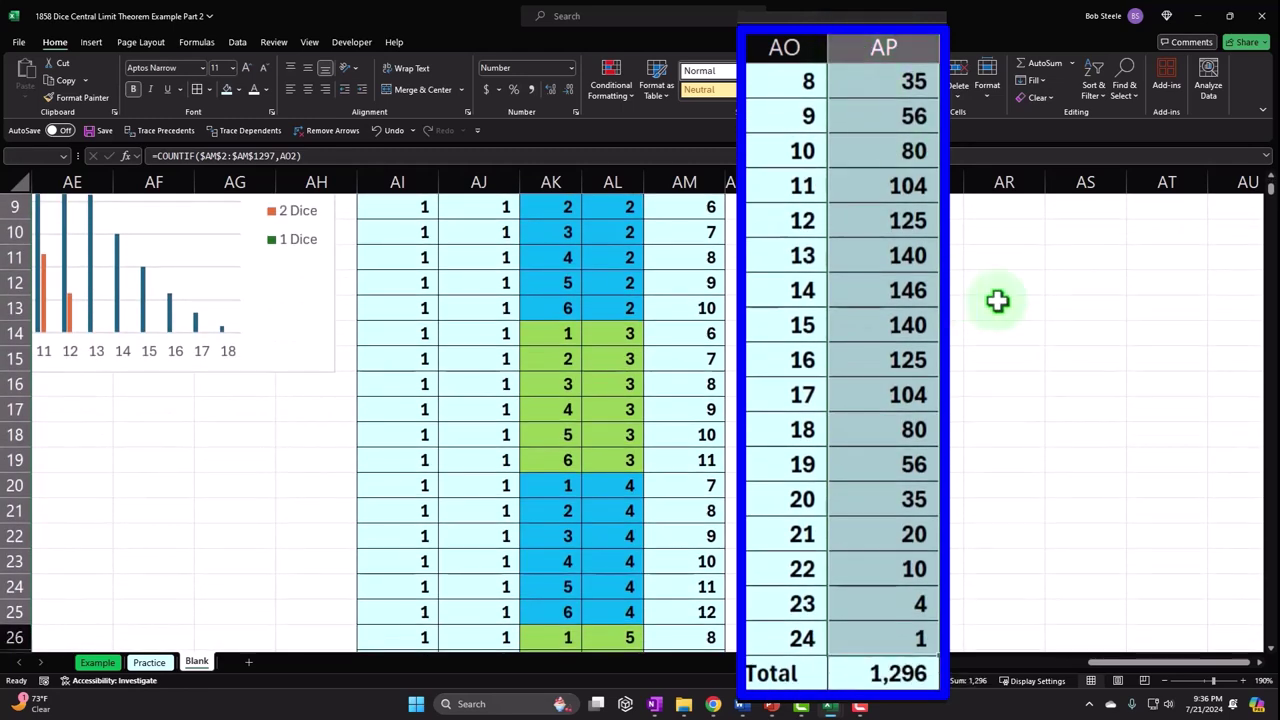
scroll(997, 300, "up", 3)
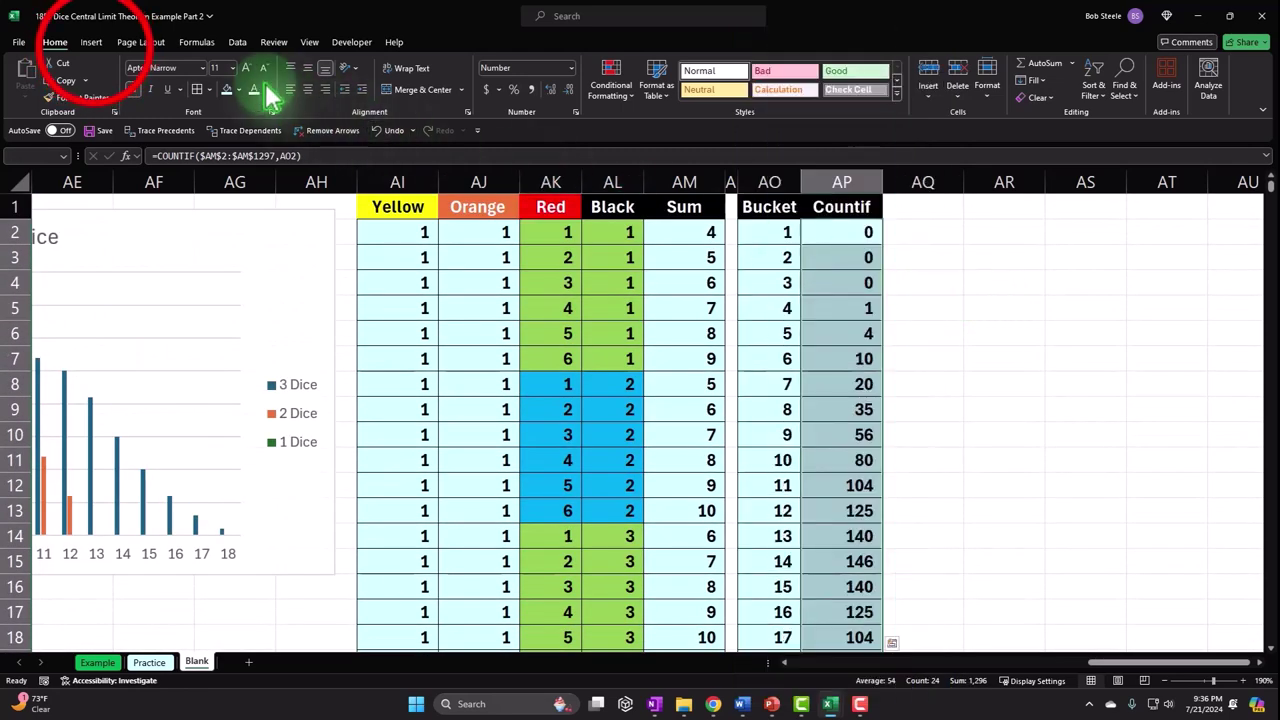
left_click(91, 44)
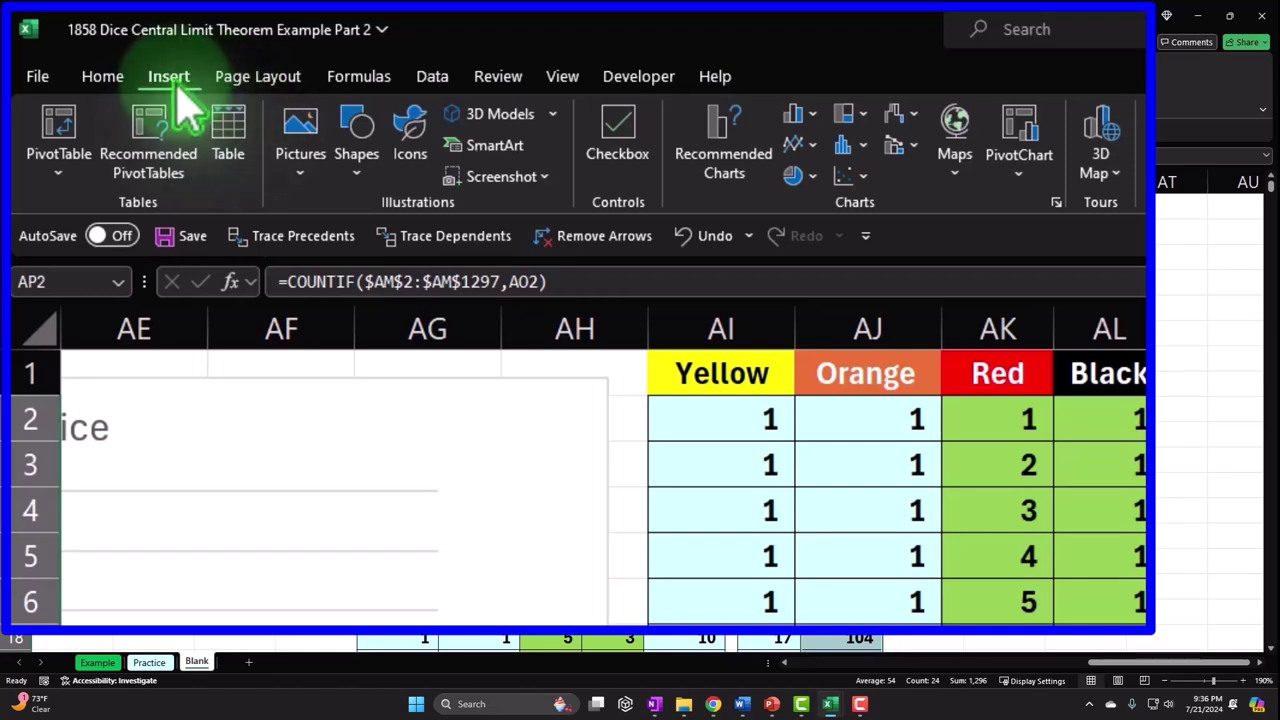
Insert a clustered column chart of the counts and title it 4 Dice.
left_click(803, 120)
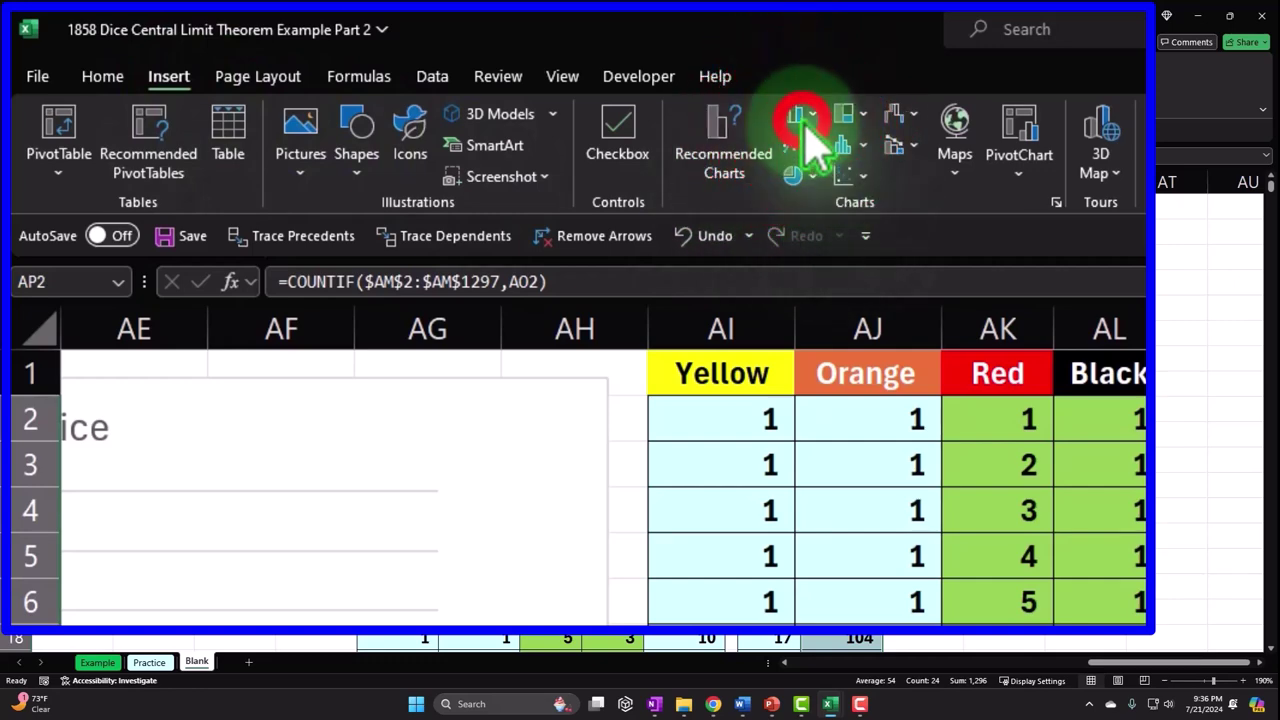
left_click(811, 198)
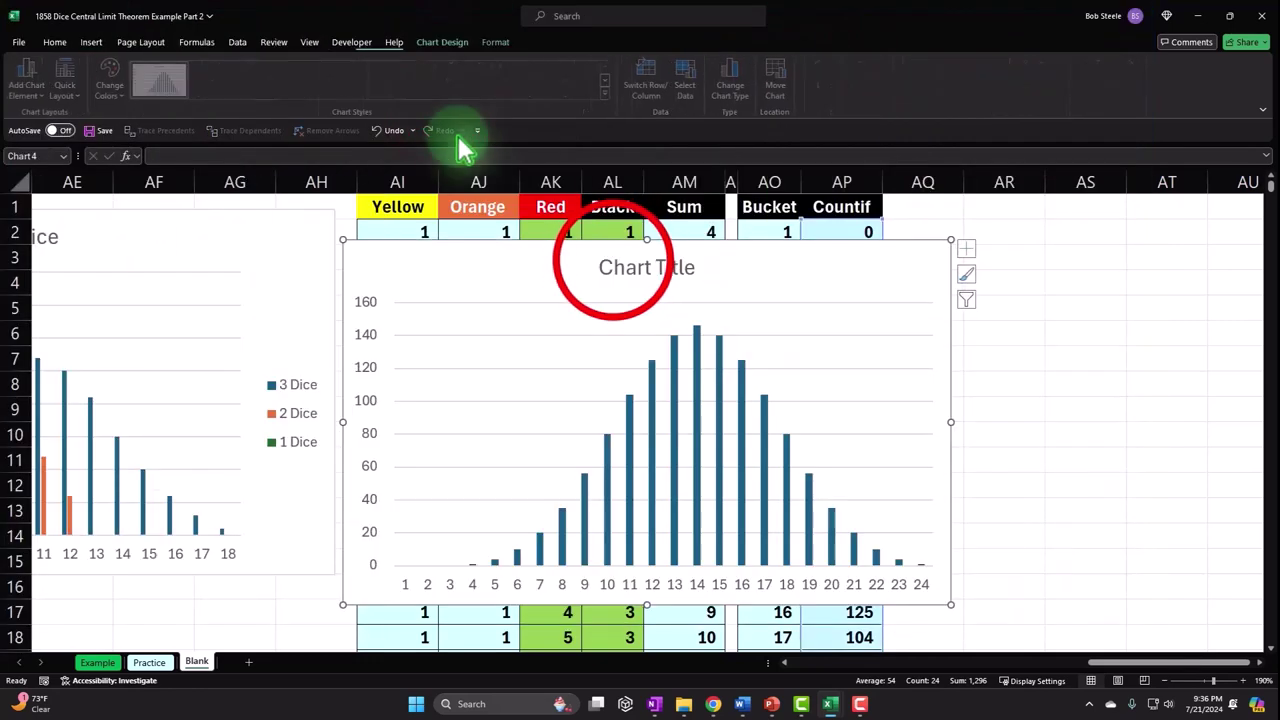
left_click(605, 265)
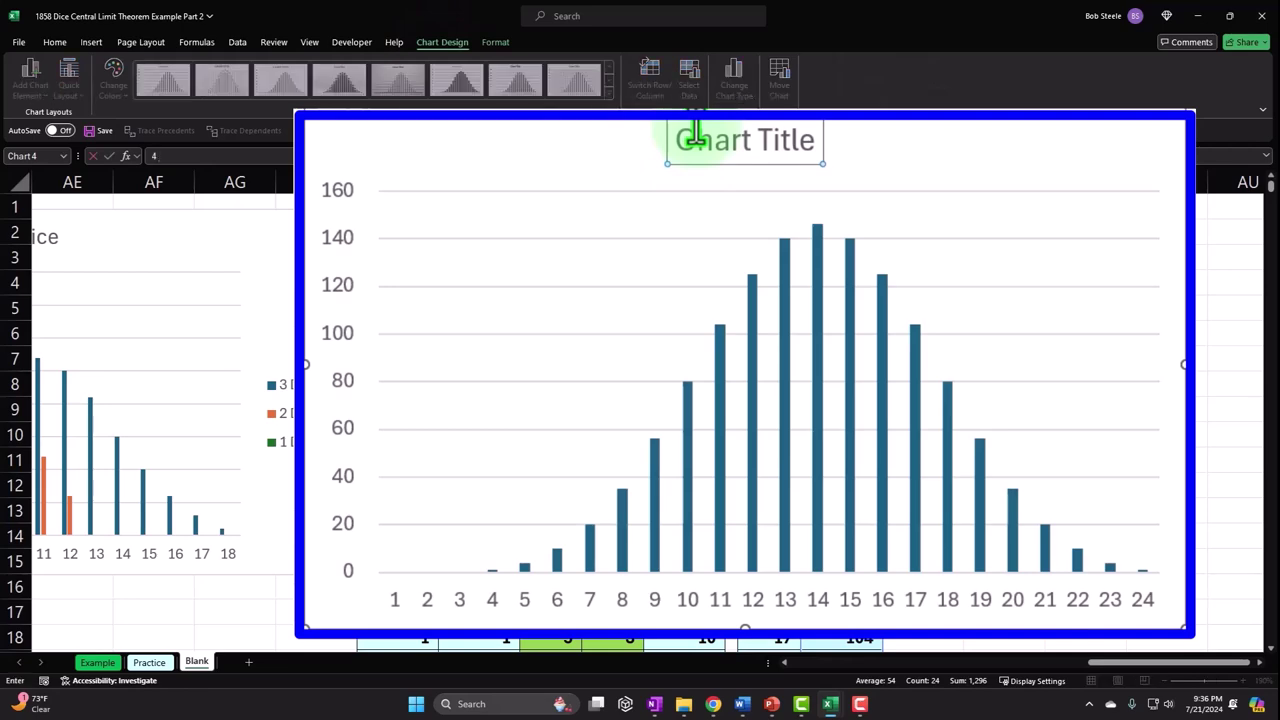
type("4 Dice")
key("Return")
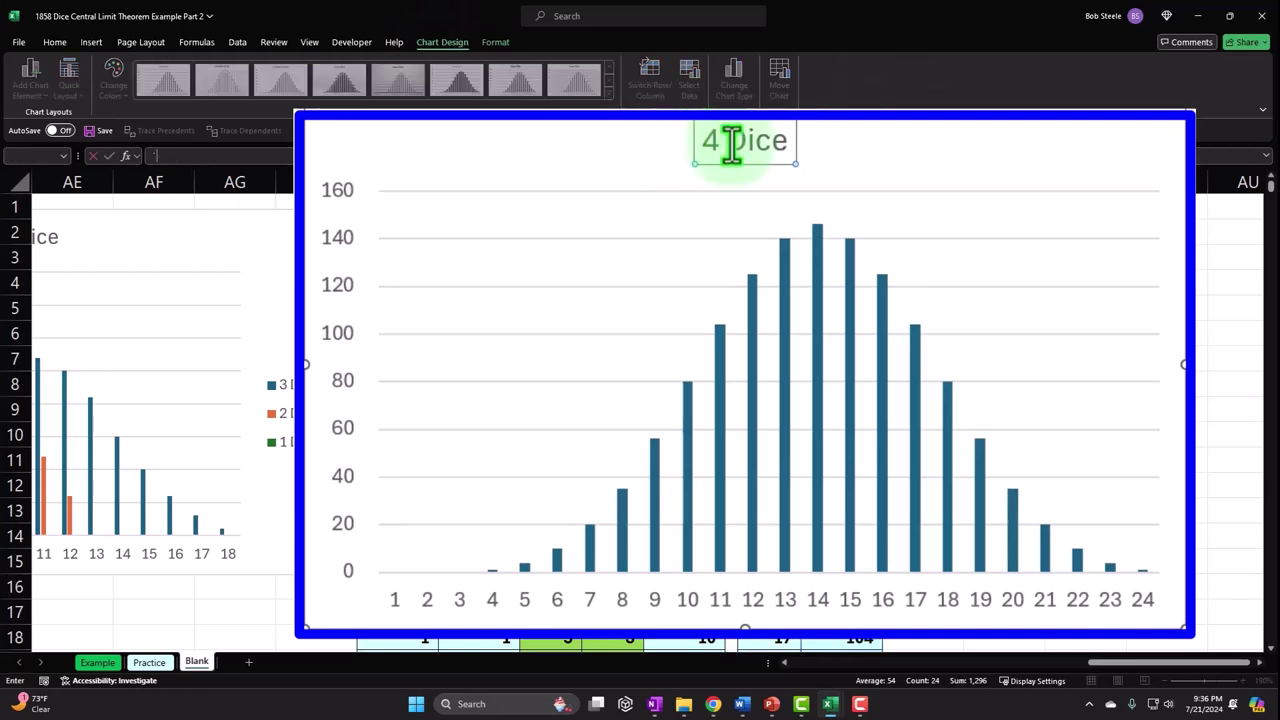
Position the chart to the right of the Bucket/Countif table.
left_click_drag(528, 128, 1005, 249)
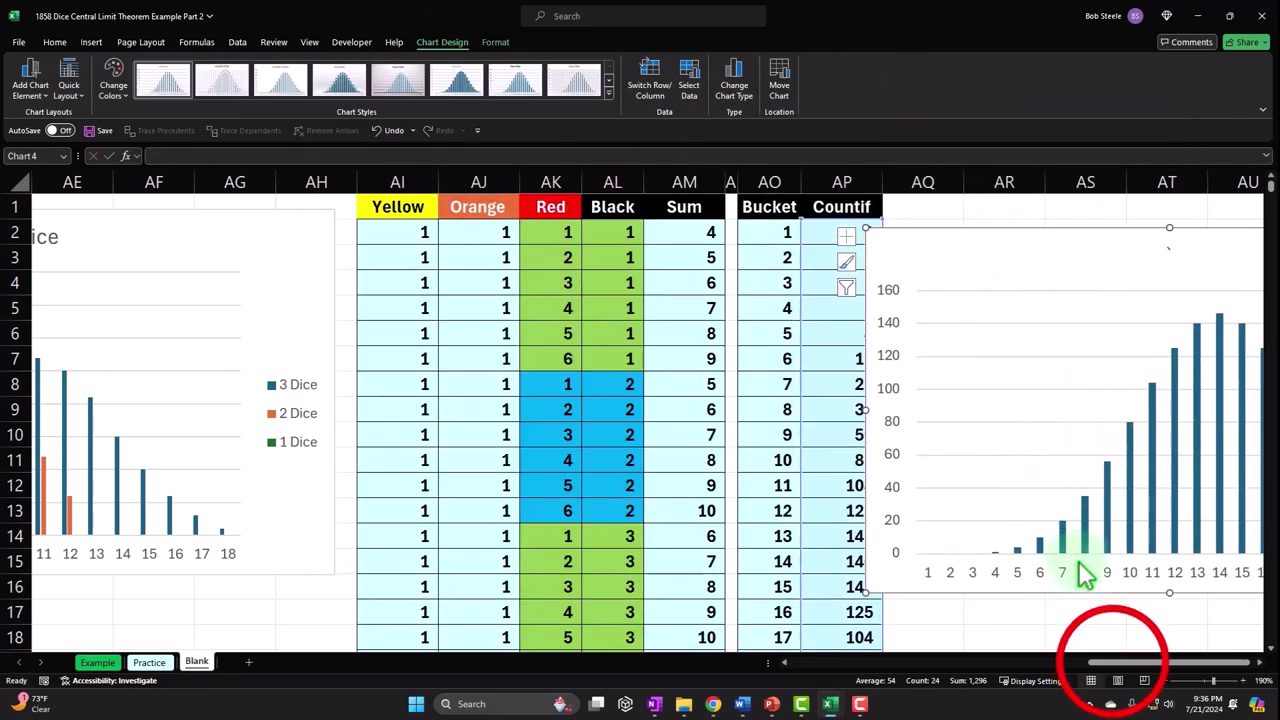
left_click_drag(1108, 664, 1082, 664)
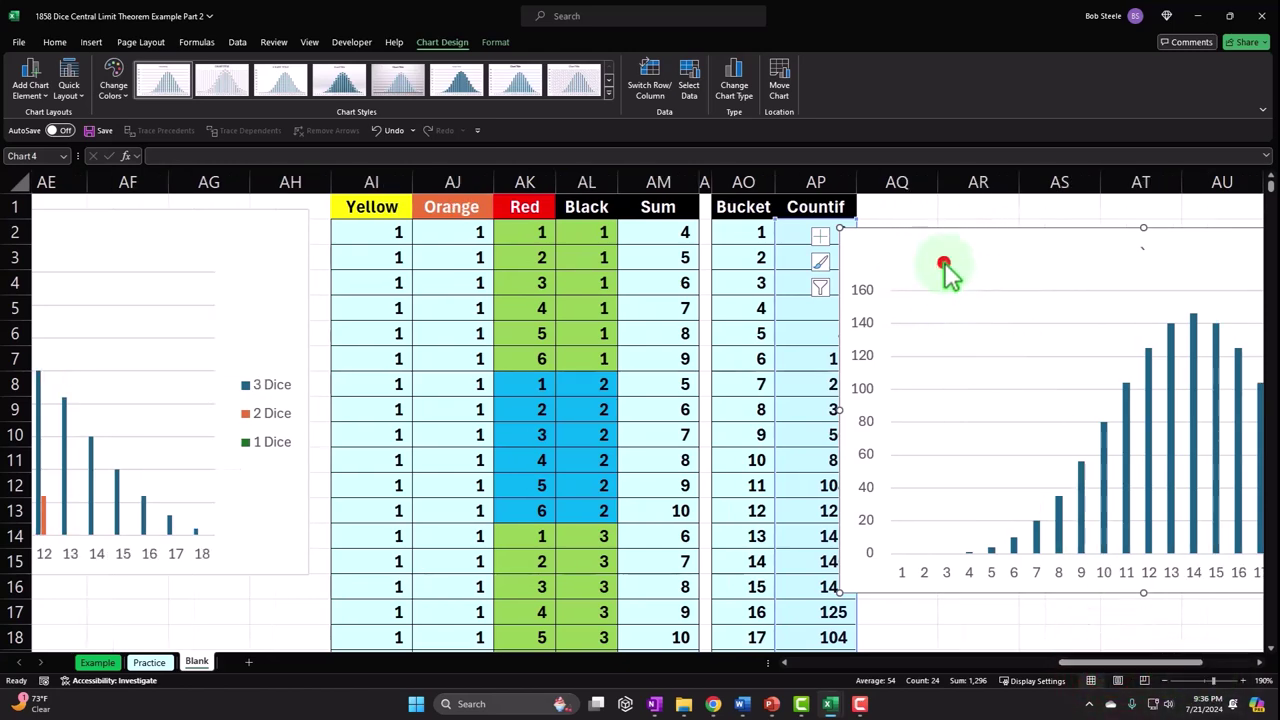
left_click_drag(951, 271, 971, 254)
left_click(1043, 629)
key("Right")
key("Right")
key("Right")
key("Right")
key("Right")
key("Right")
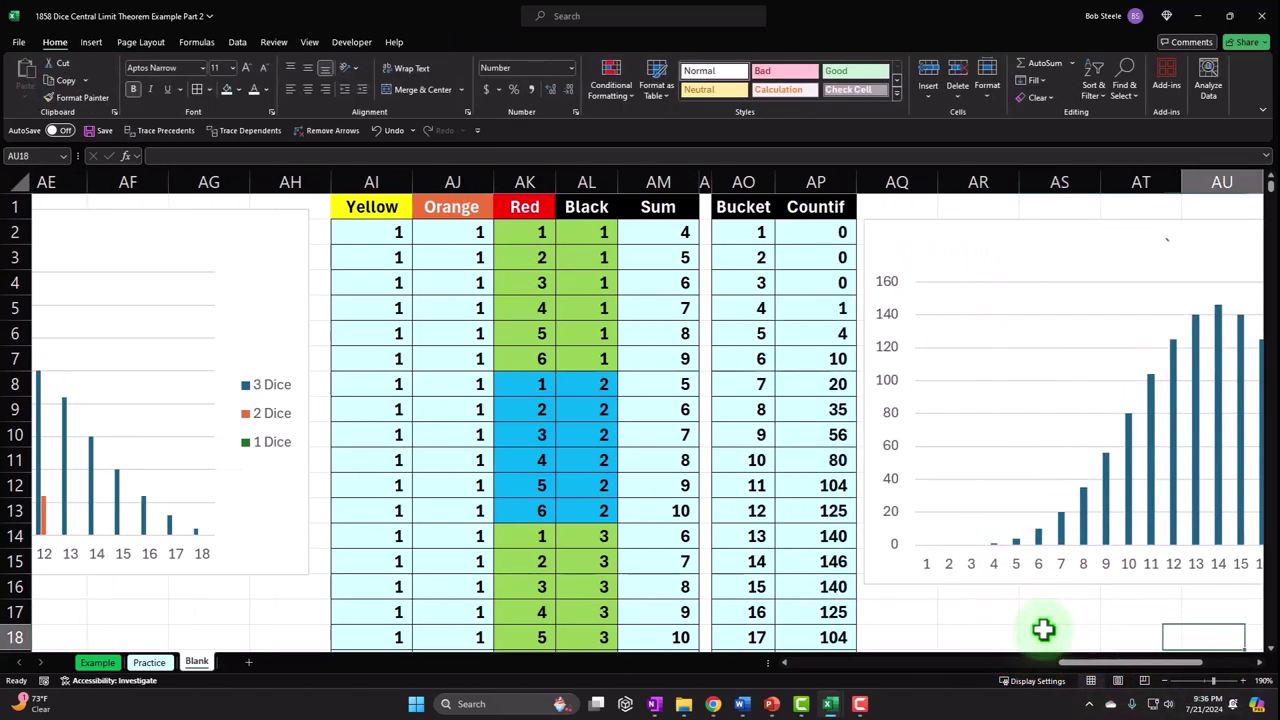
Correct the chart title so it reads 4 Dice.
left_click(869, 243)
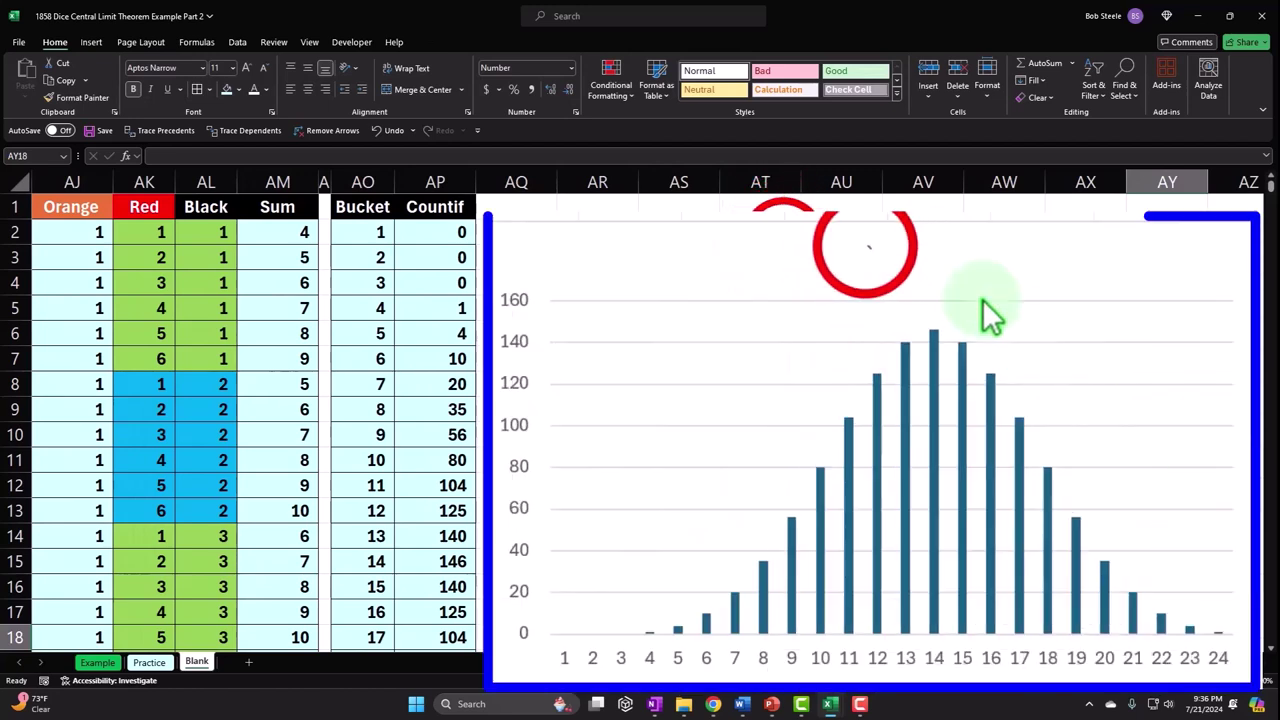
left_click(866, 246)
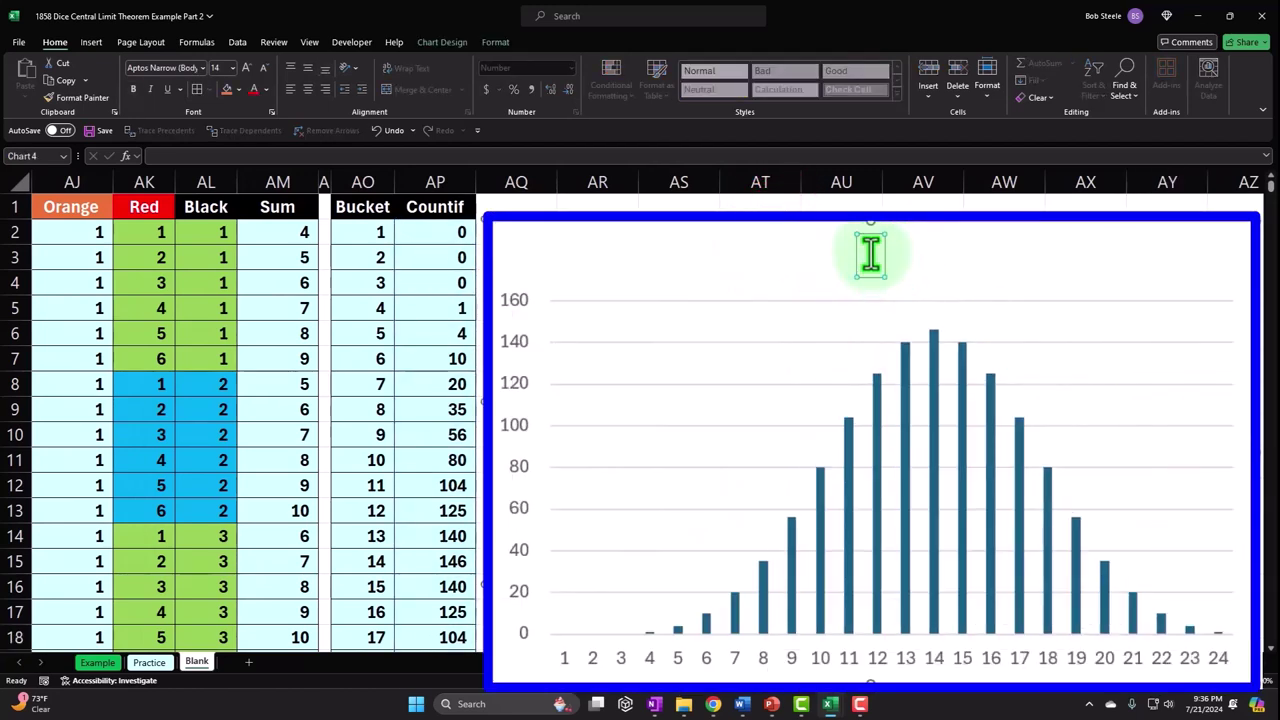
type("4 Dice")
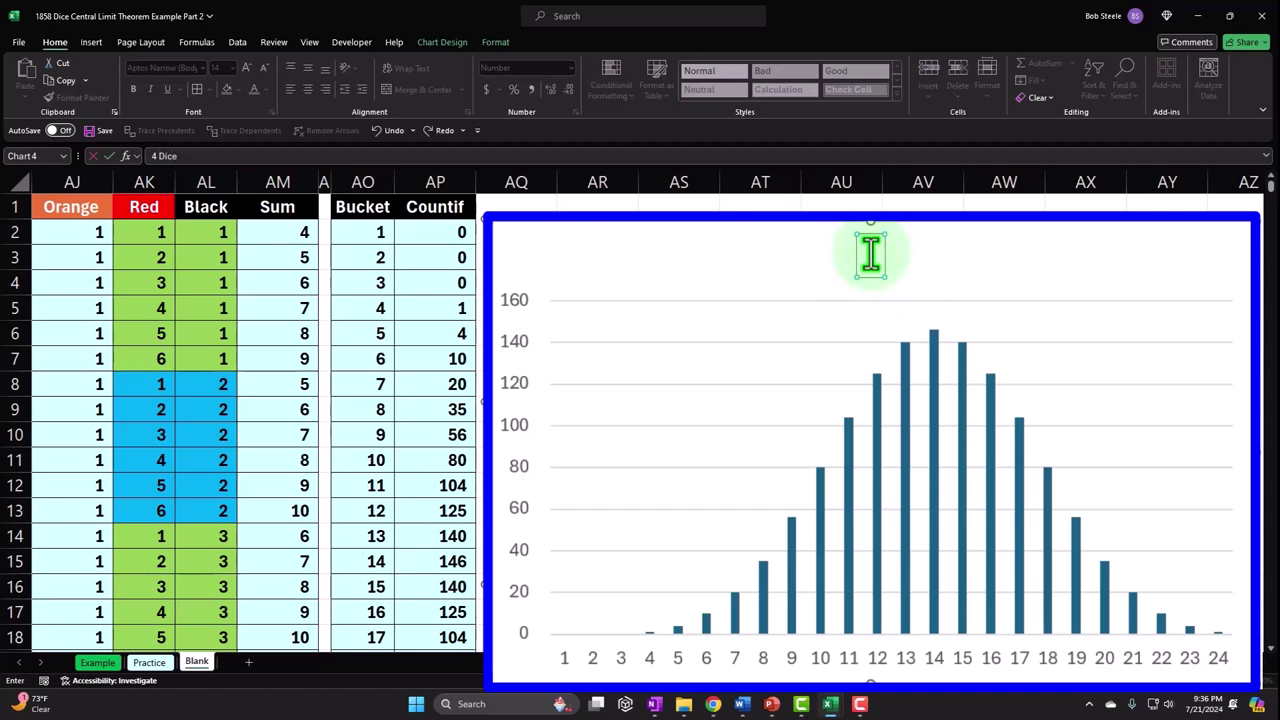
left_click(985, 253)
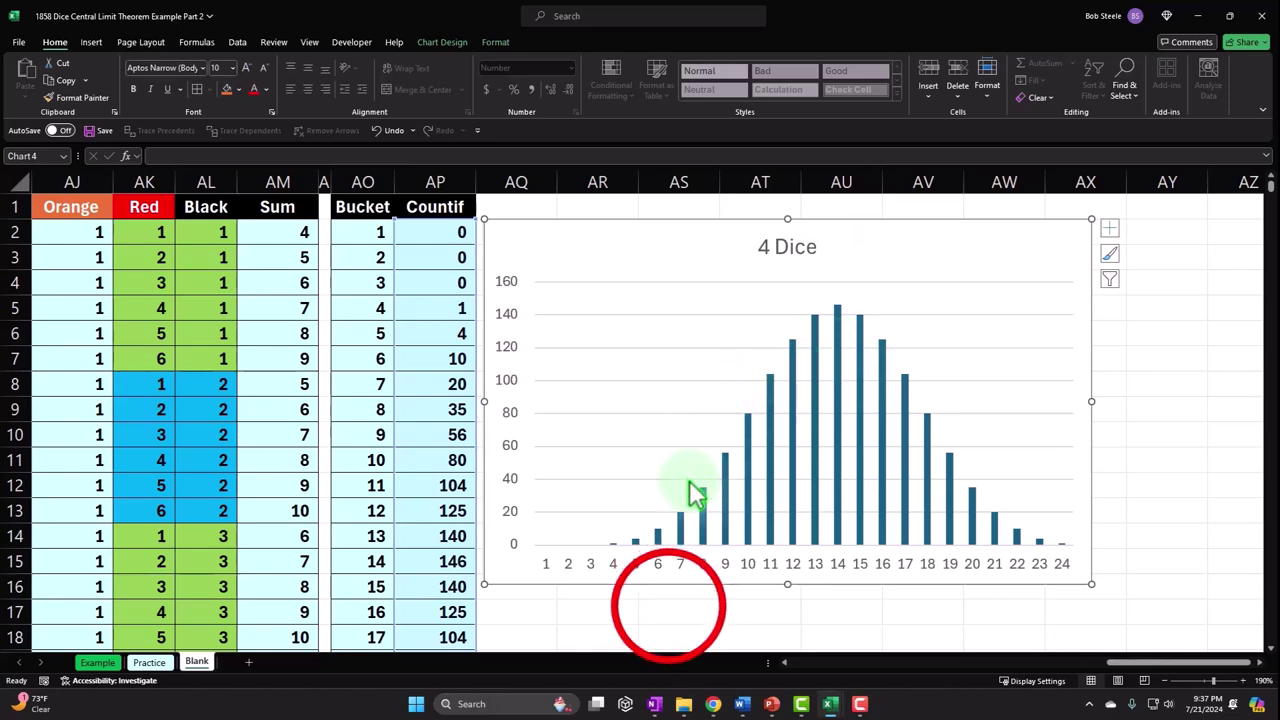
left_click(668, 608)
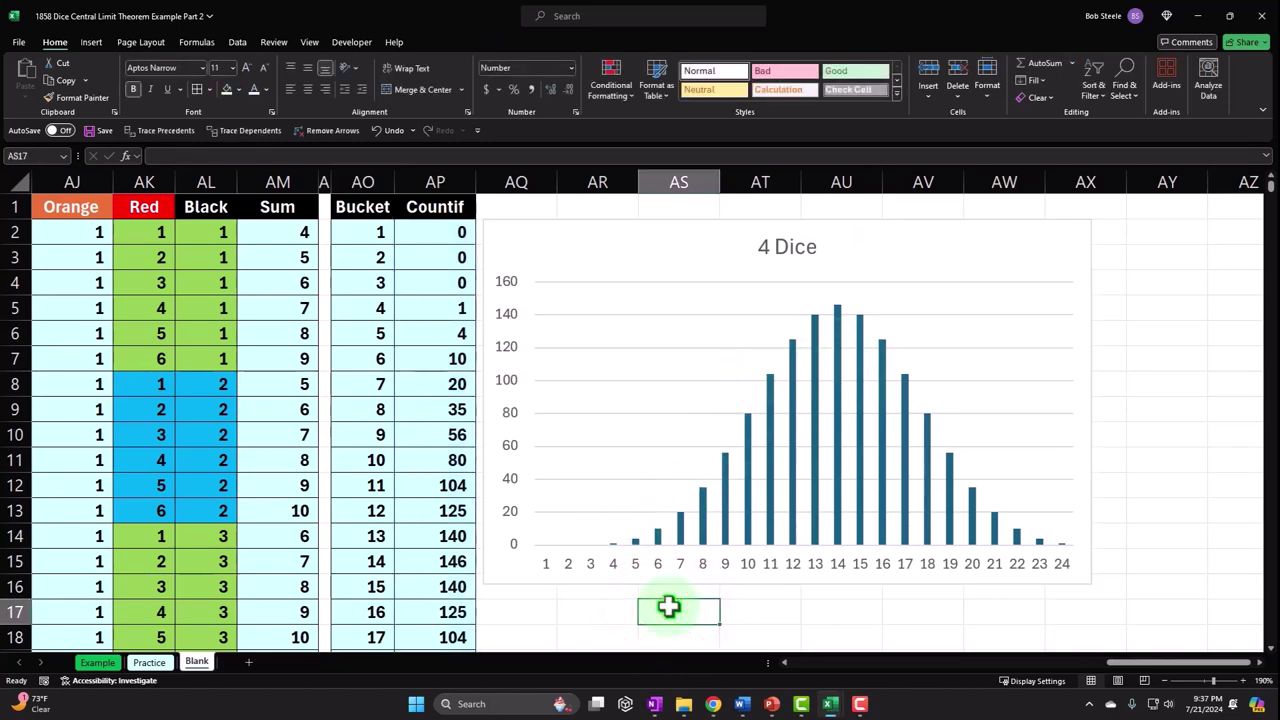
key("Left")
key("Left")
key("Left")
key("Left")
key("Left")
key("Left")
key("Left")
key("Left")
key("Left")
key("Left")
key("Left")
key("Left")
key("Left")
key("Left")
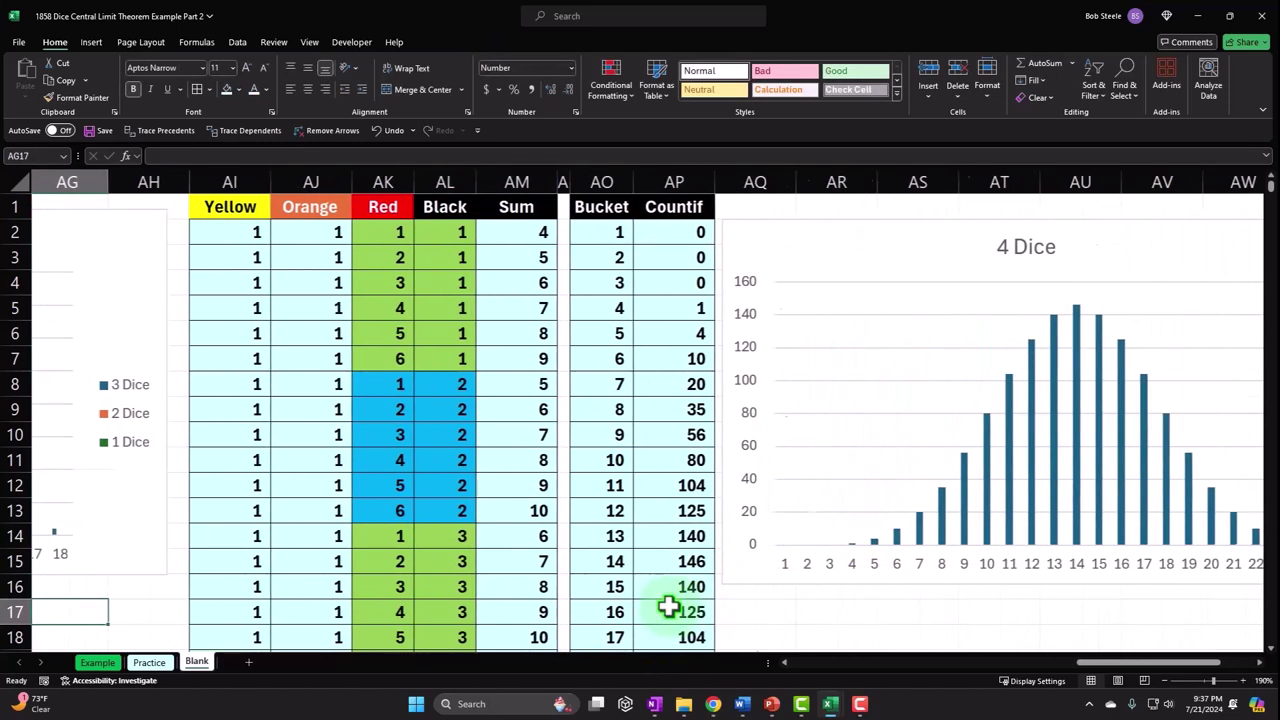
Copy the 3-dice 3 Totals and Count table in Y1:Z20.
key("Left")
key("Left")
key("Left")
key("Left")
key("Left")
key("Left")
key("Left")
key("Left")
key("Left")
key("Left")
key("Left")
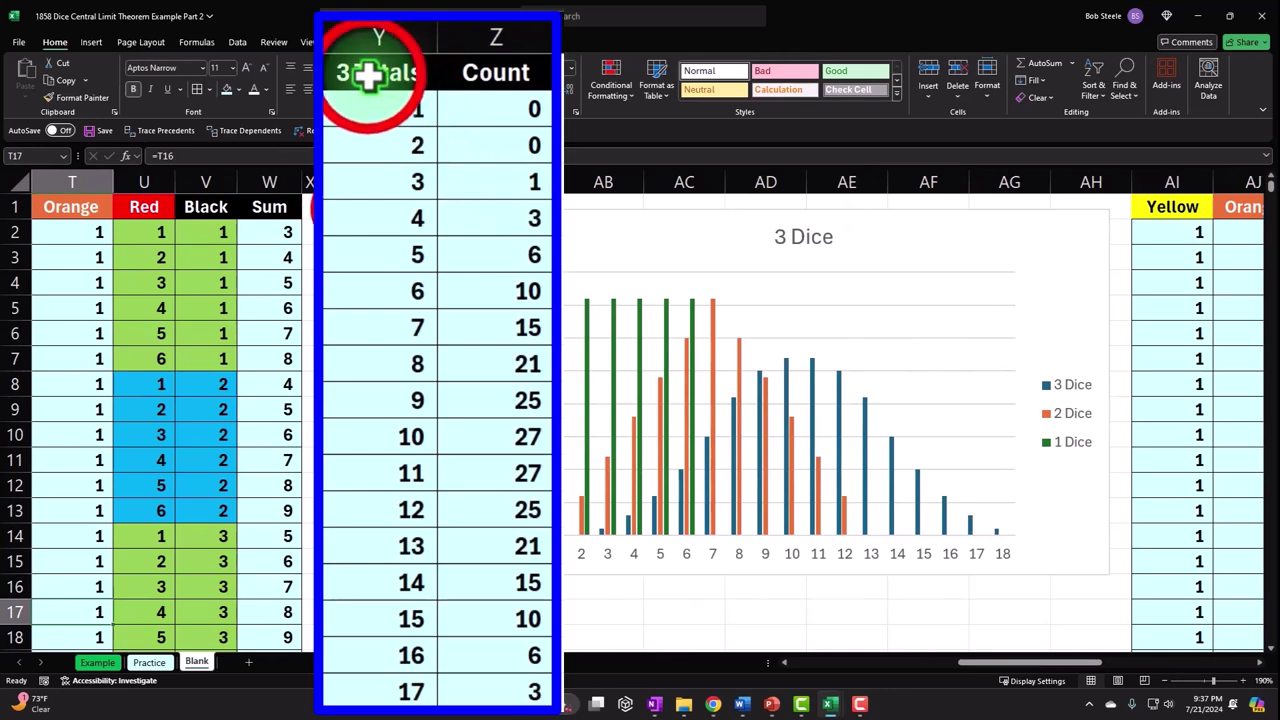
left_click_drag(368, 73, 472, 670)
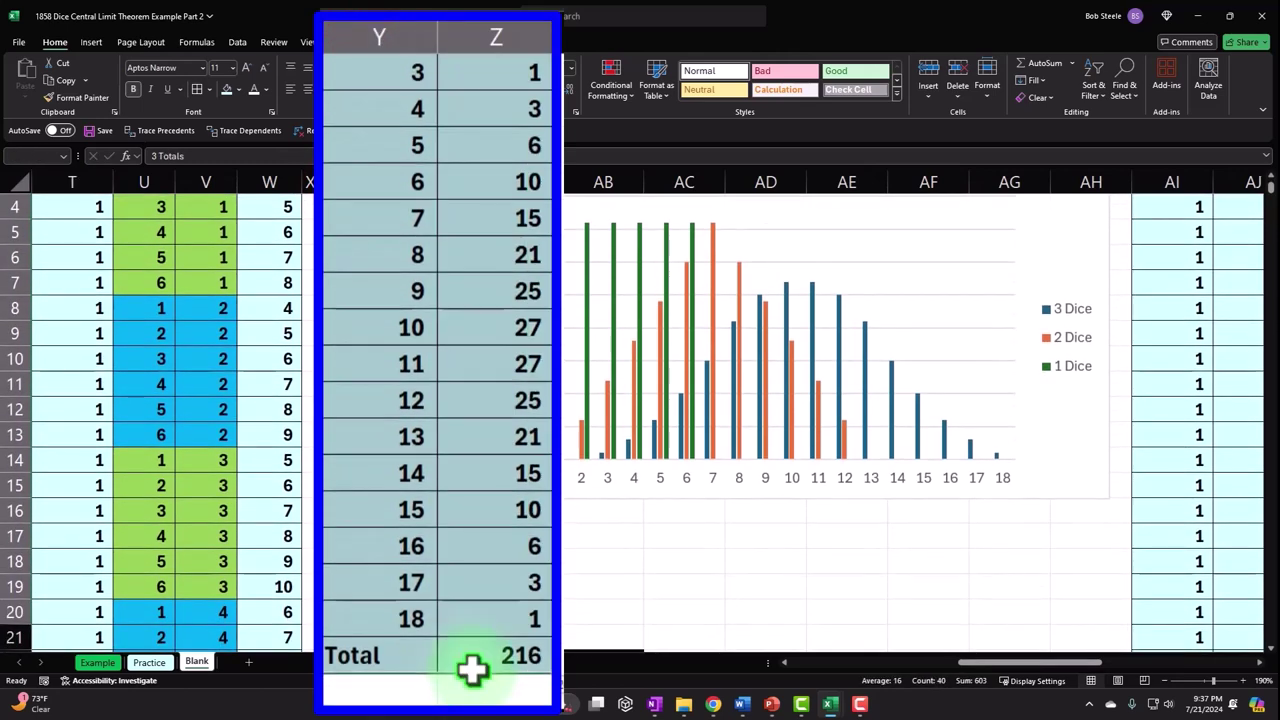
key("ctrl+c")
Paste the table as values at AO28, below the 4-dice Total row.
left_click_drag(986, 663, 1140, 683)
scroll(874, 580, "down", 6)
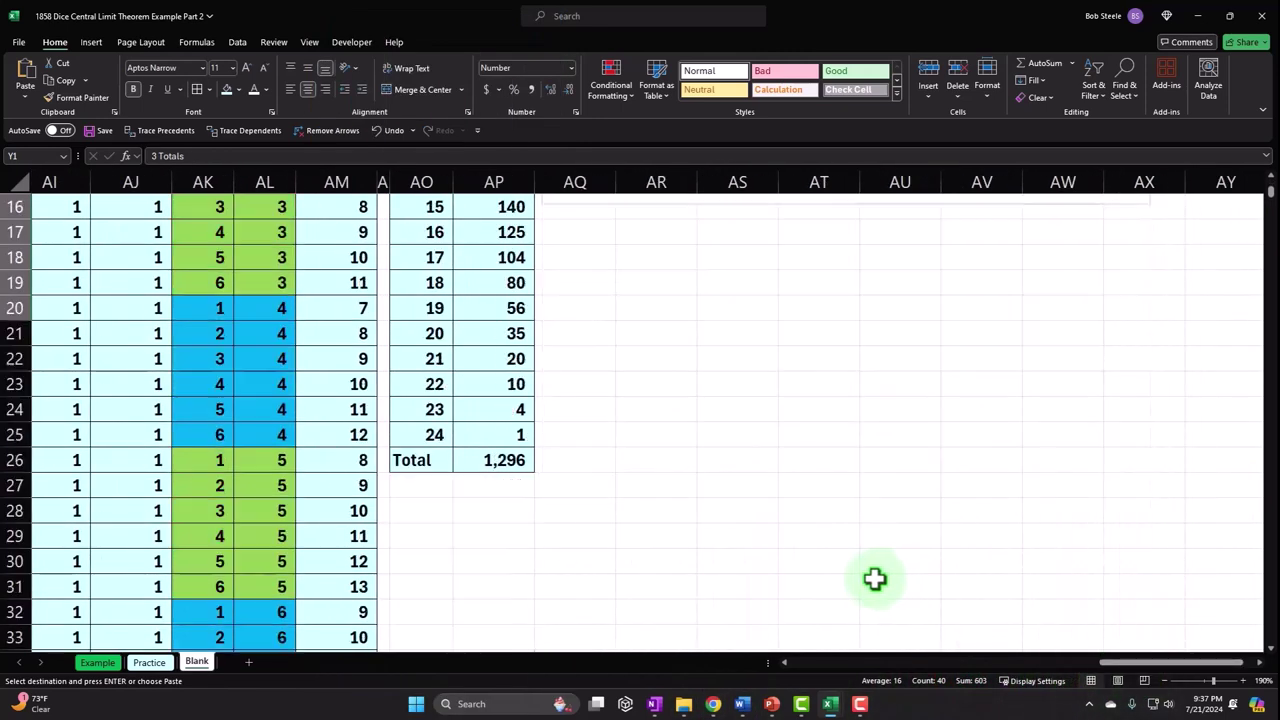
left_click(425, 363)
right_click(425, 363)
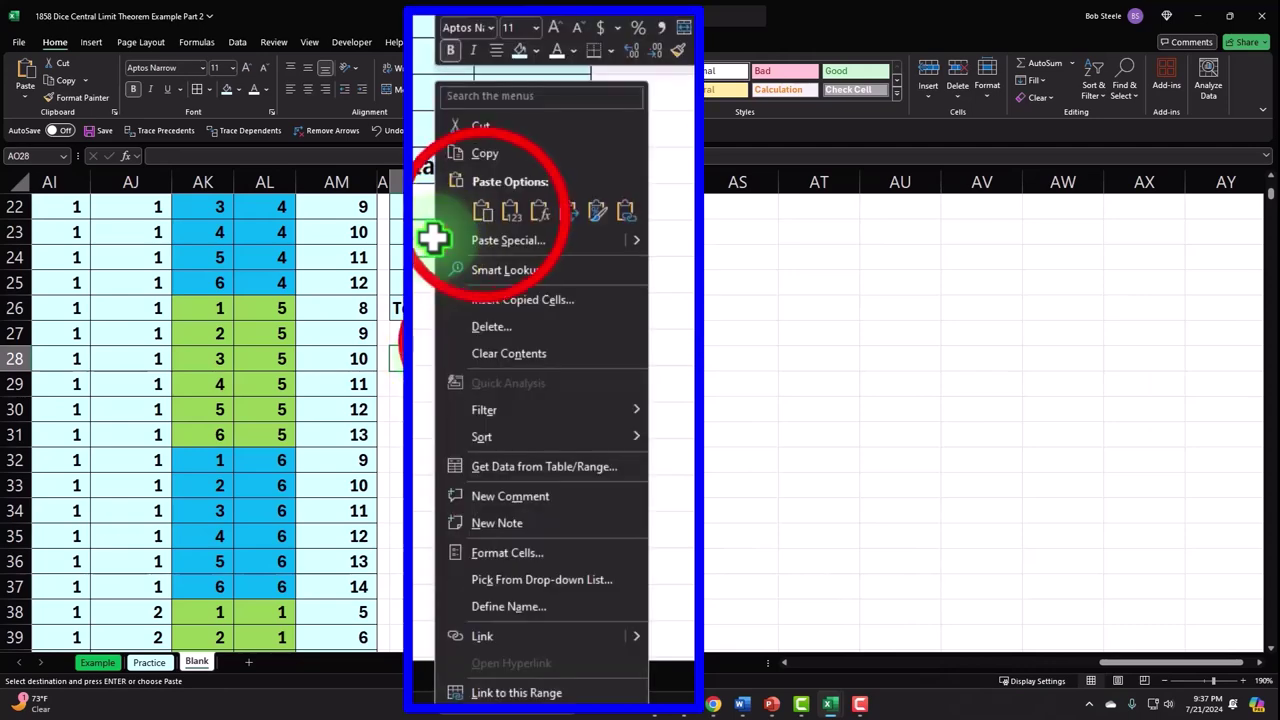
left_click(461, 341)
right_click(423, 357)
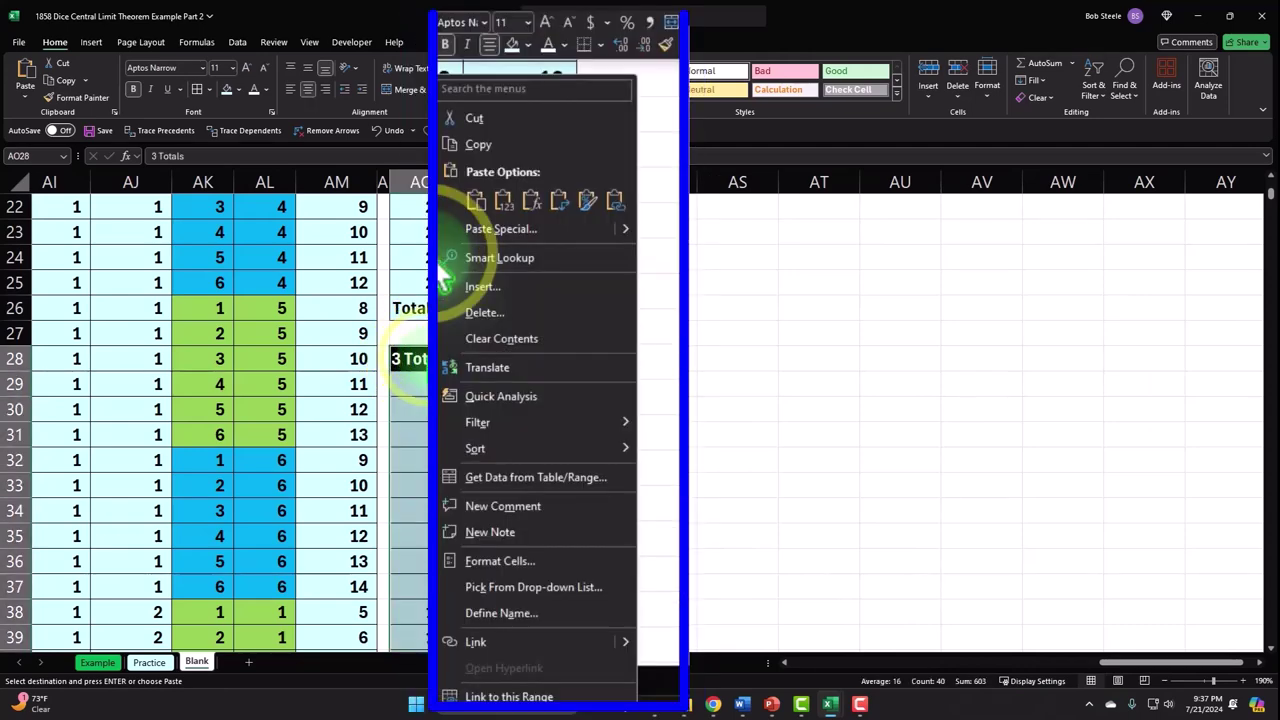
left_click(505, 207)
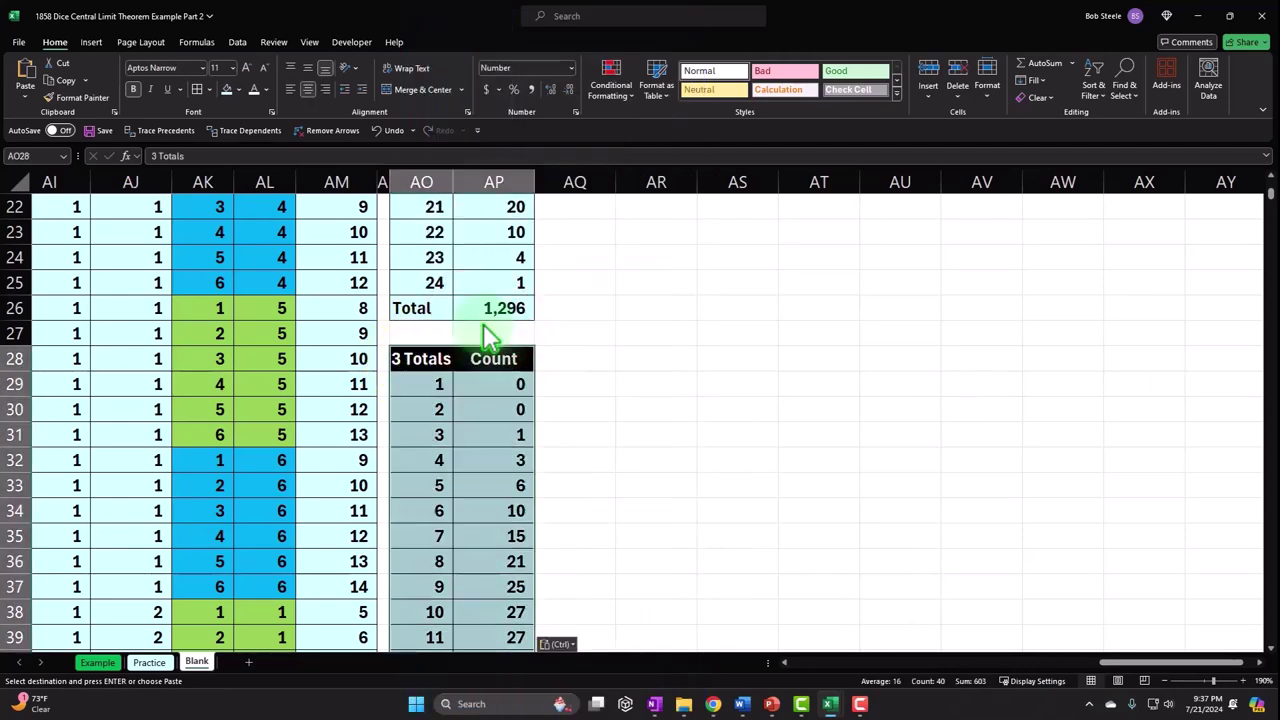
left_click(552, 425)
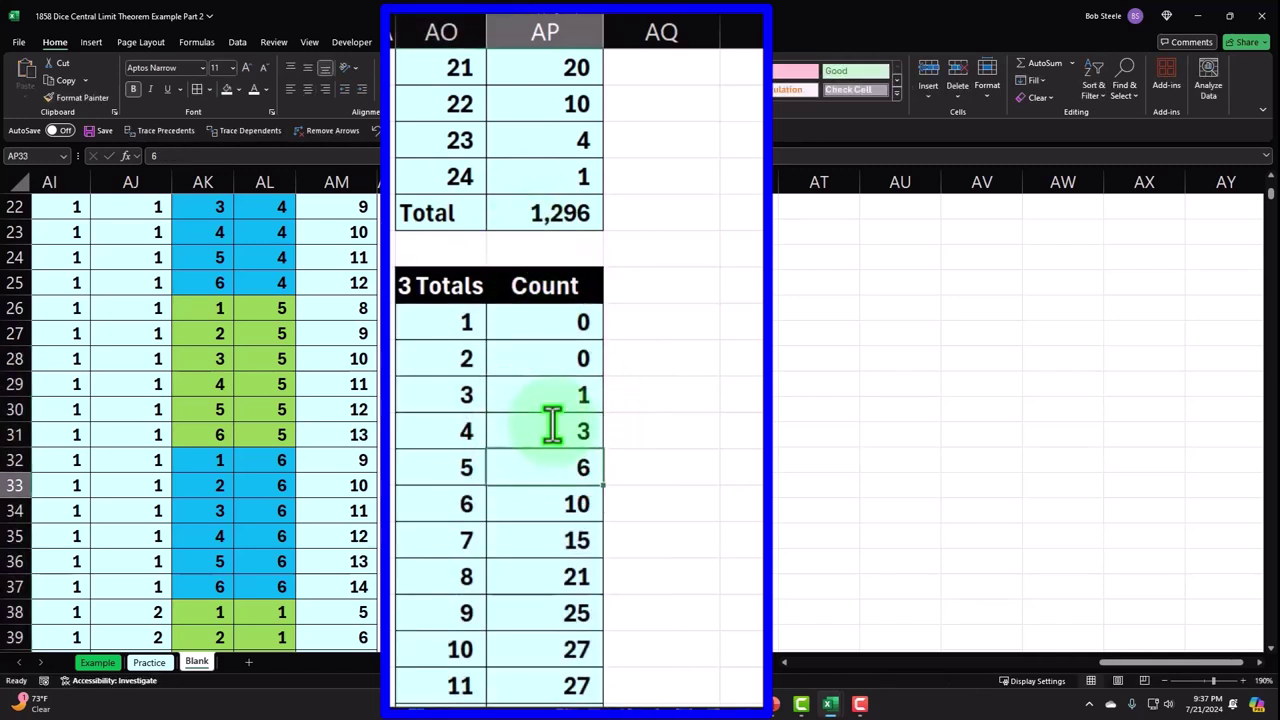
key("Up")
key("Up")
key("Up")
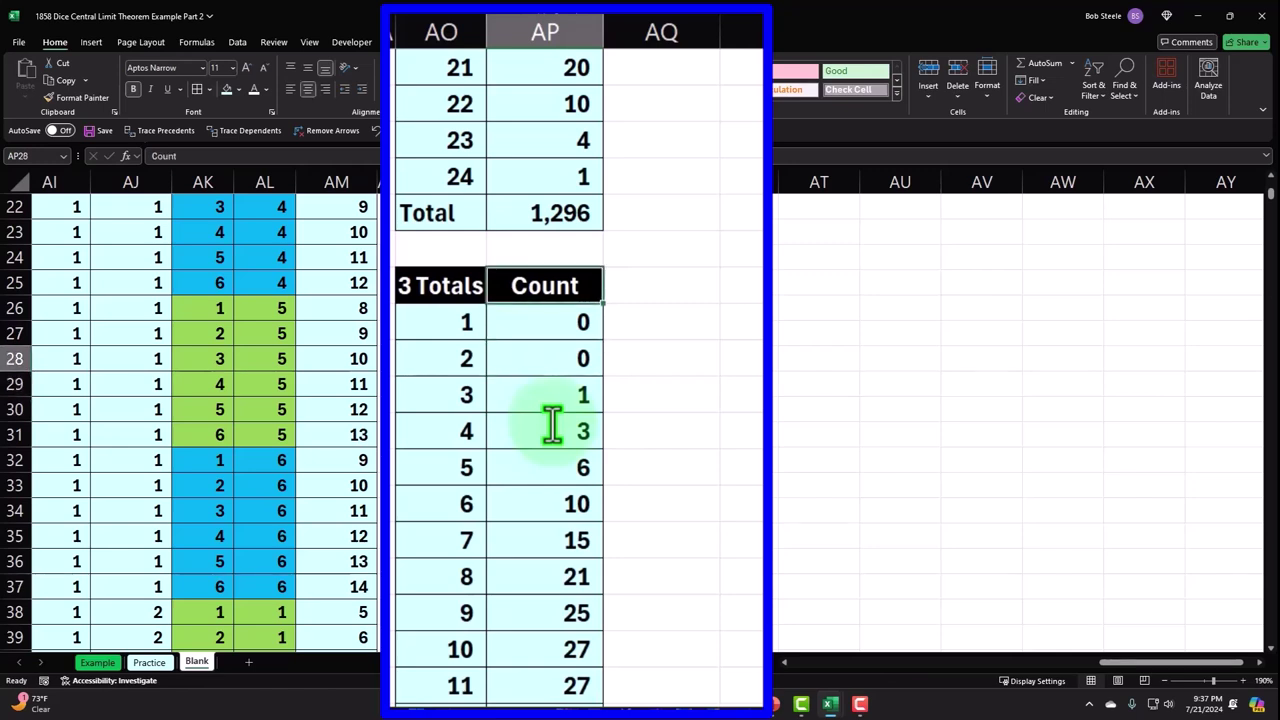
key("Down")
Head AQ28 '% Total' and begin =AP29/ in AQ29, pointing the divisor at the 216 total.
key("Up")
key("Right")
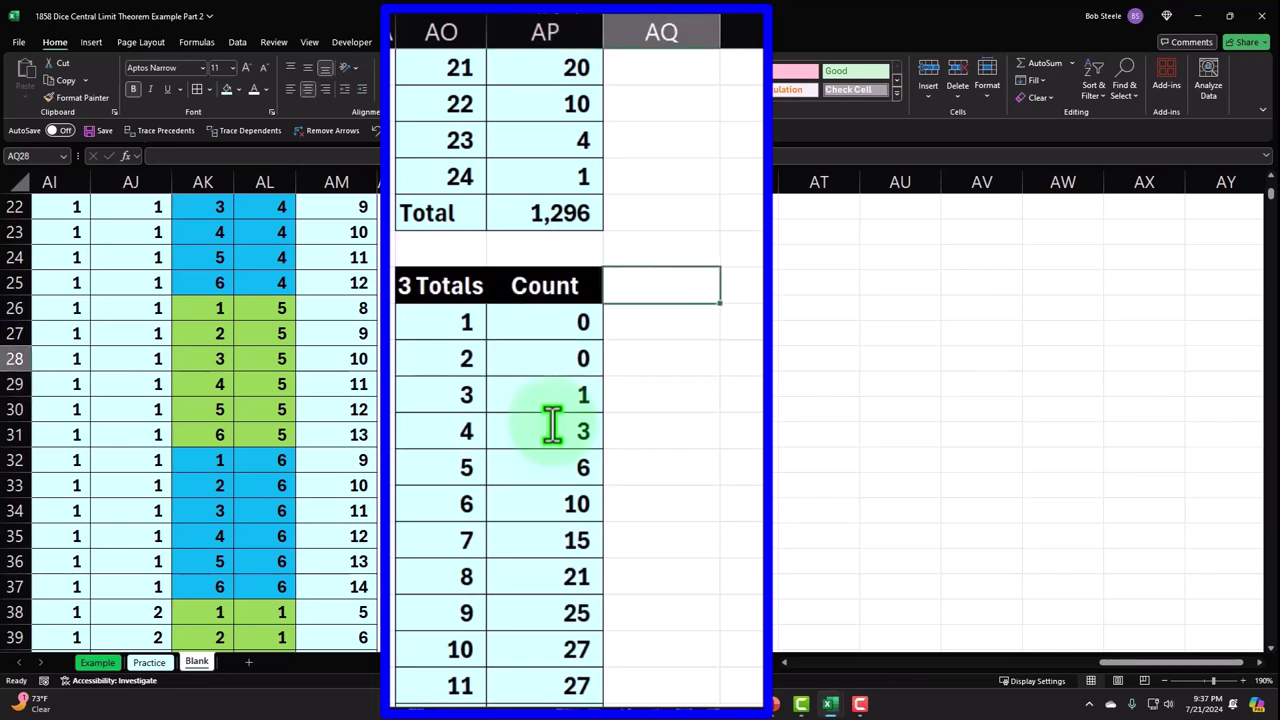
type("% Total")
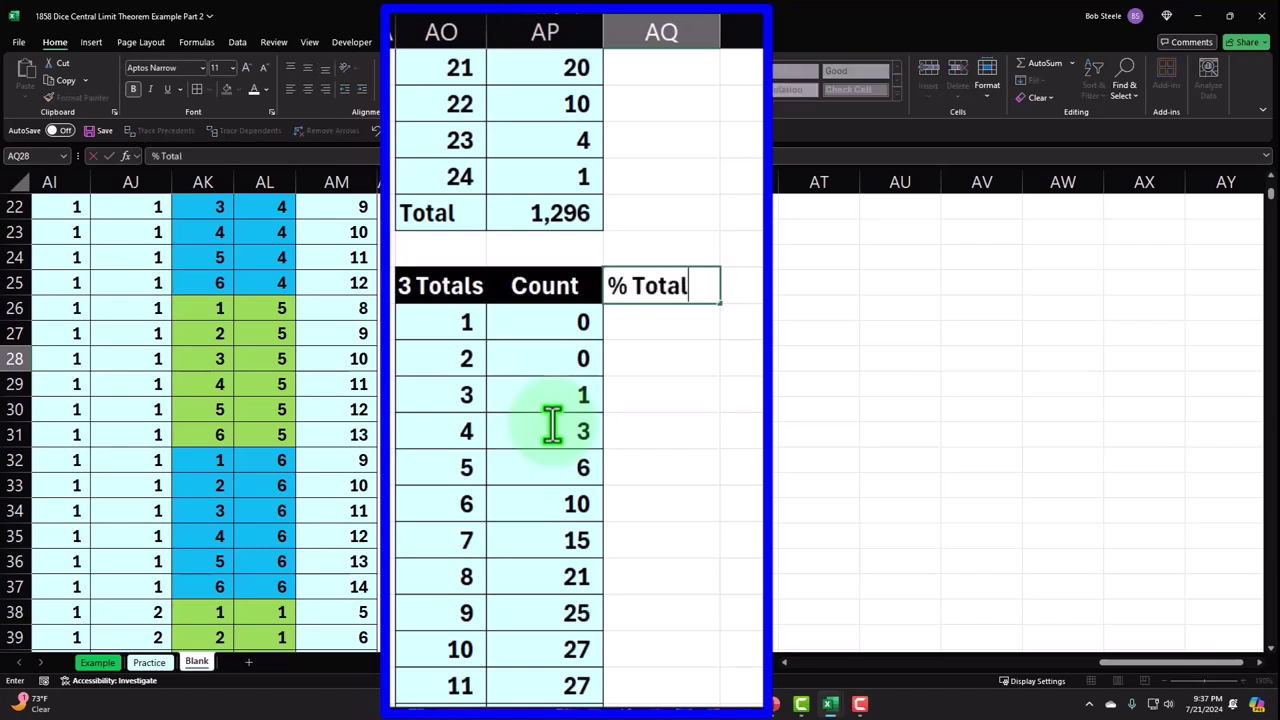
key("Return")
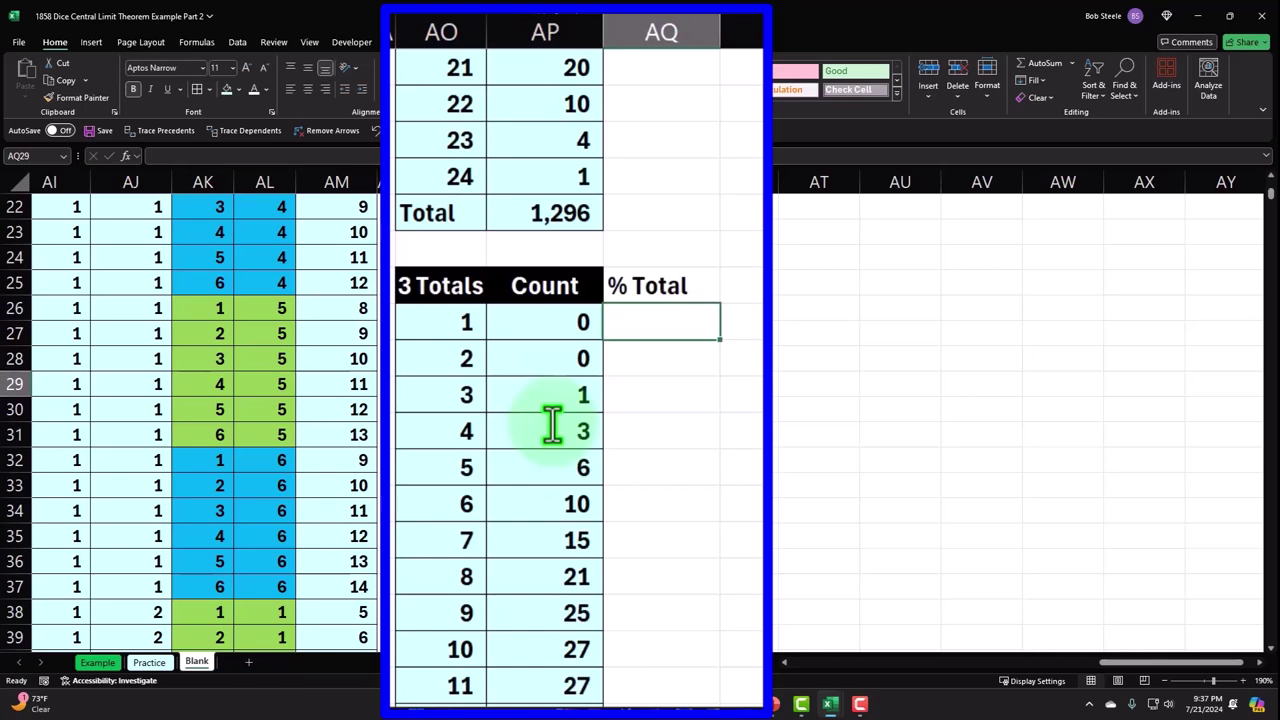
type("=AP29")
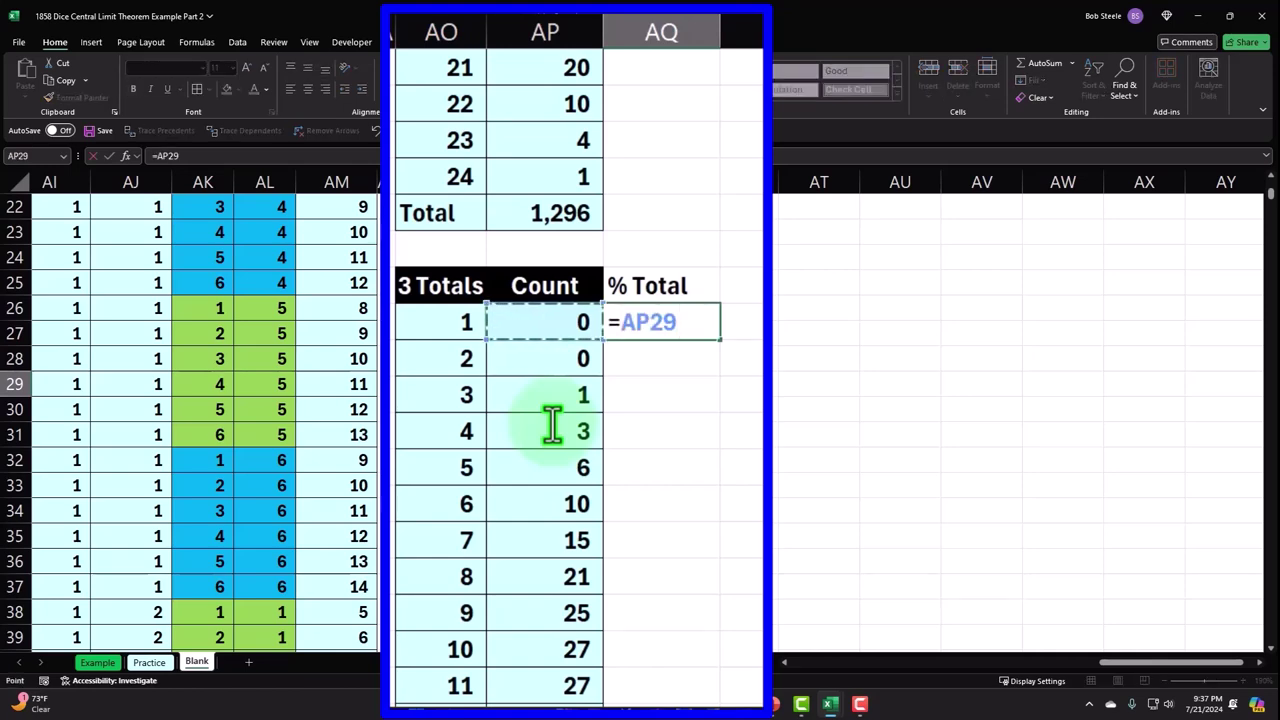
type("/")
key("Down")
key("Down")
key("Down")
key("Down")
key("Down")
key("Down")
key("Down")
key("Down")
key("Down")
key("Down")
key("Down")
key("Down")
key("Down")
key("Down")
key("Down")
key("Down")
key("Down")
key("Down")
key("Down")
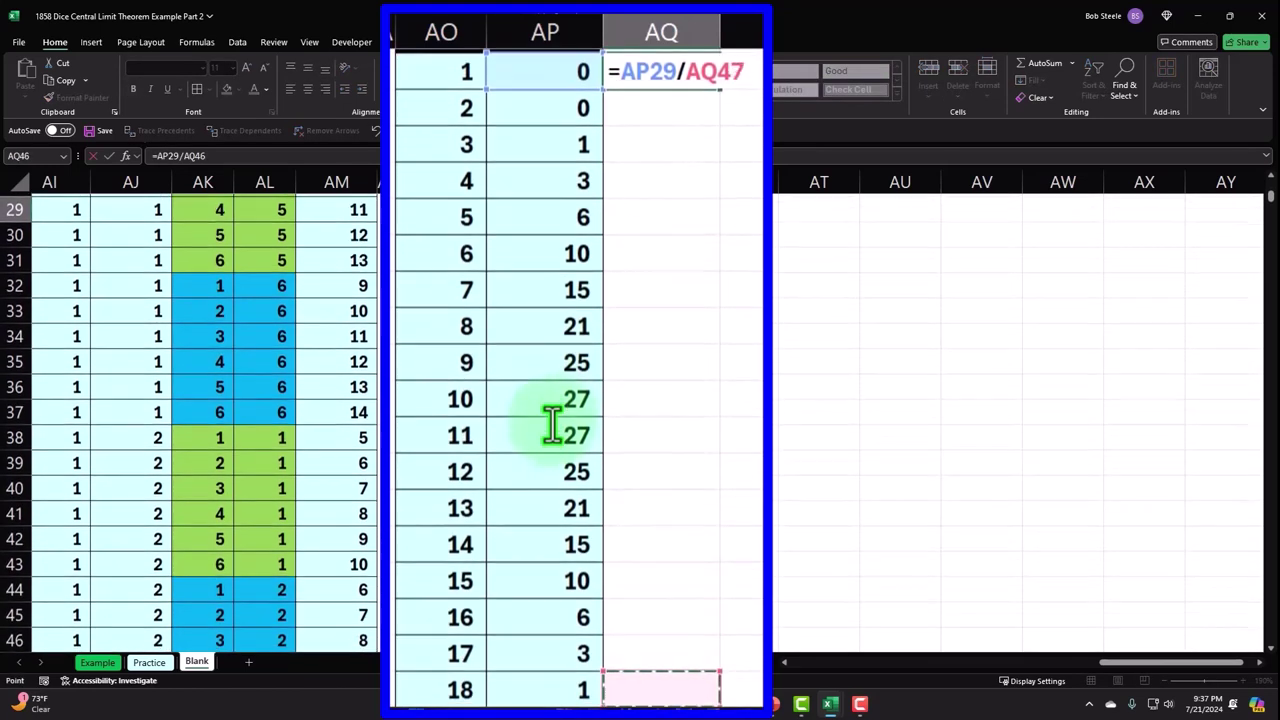
key("Left")
key("Up")
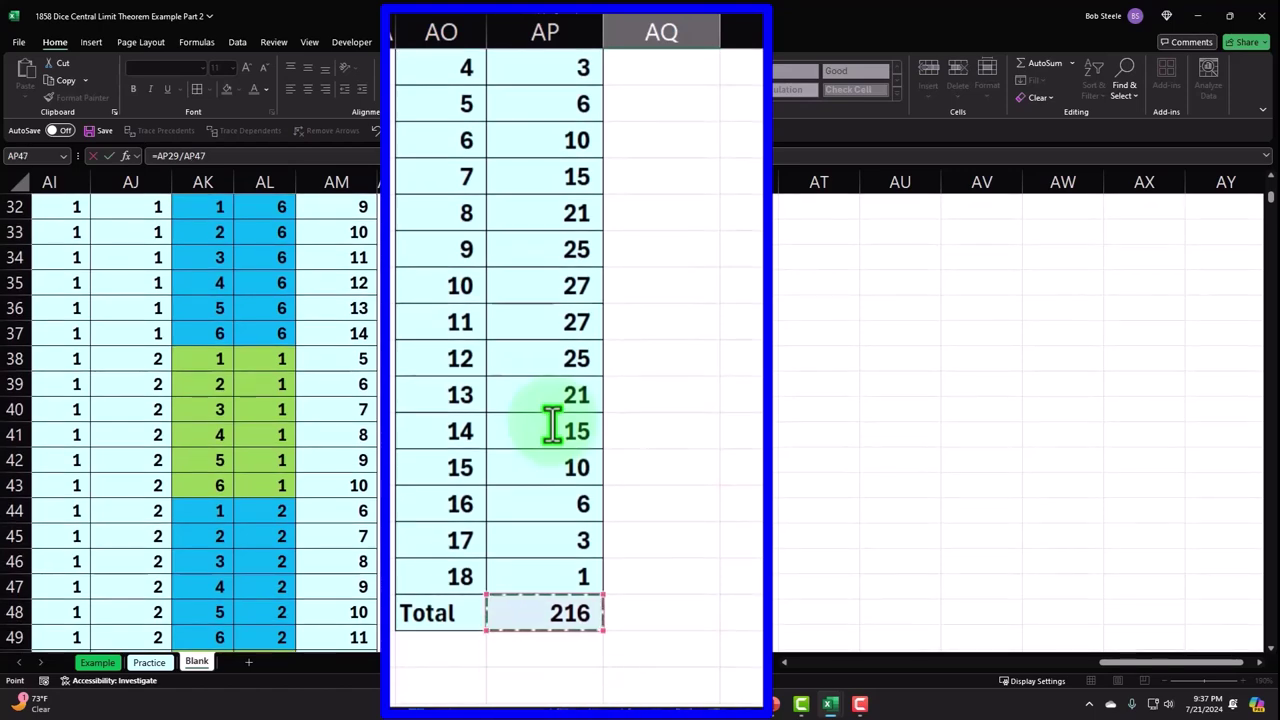
scroll(552, 425, "up", 4)
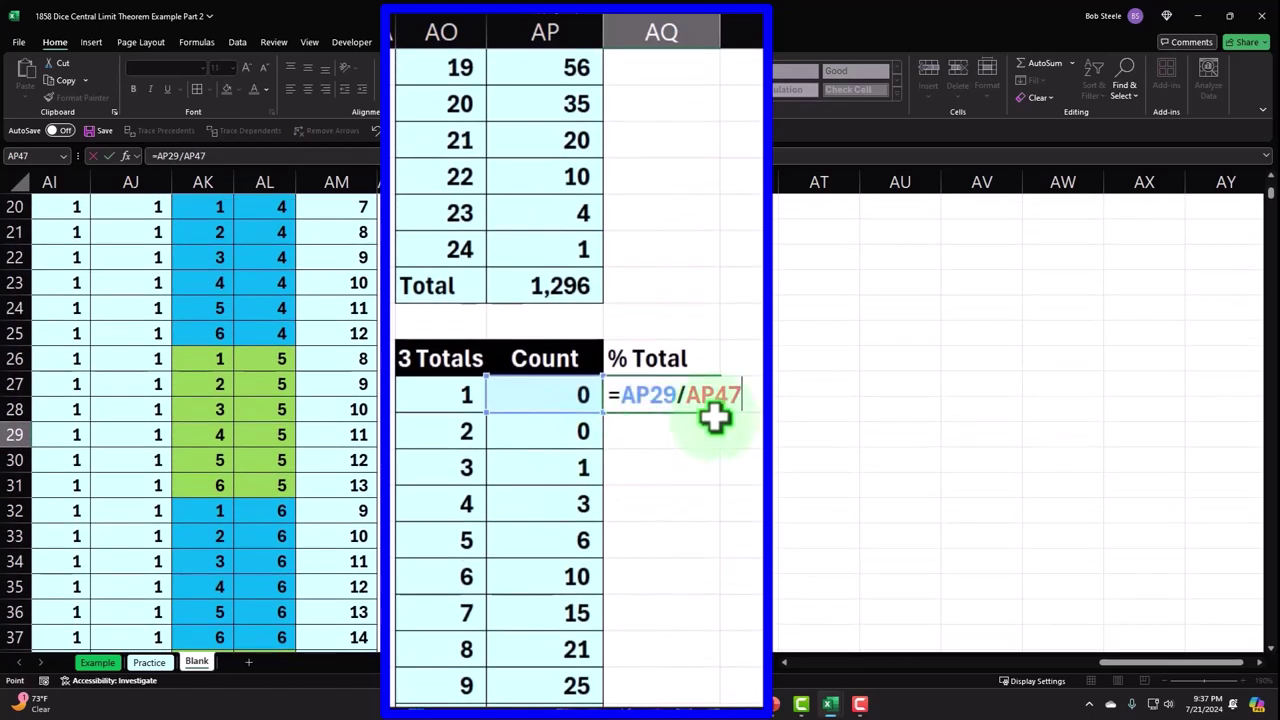
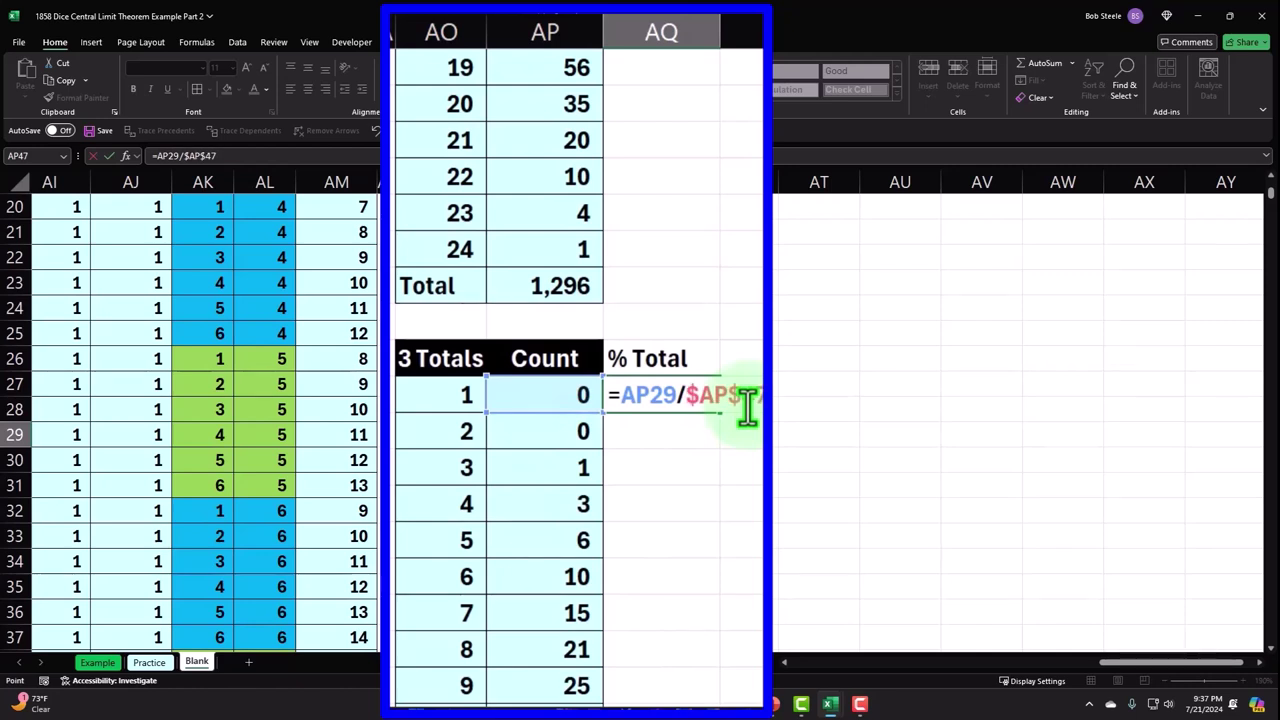
Enter =AP29/$AP$47 in AQ29, format it as a percentage, and fill it down the column.
key("Return")
key("Up")
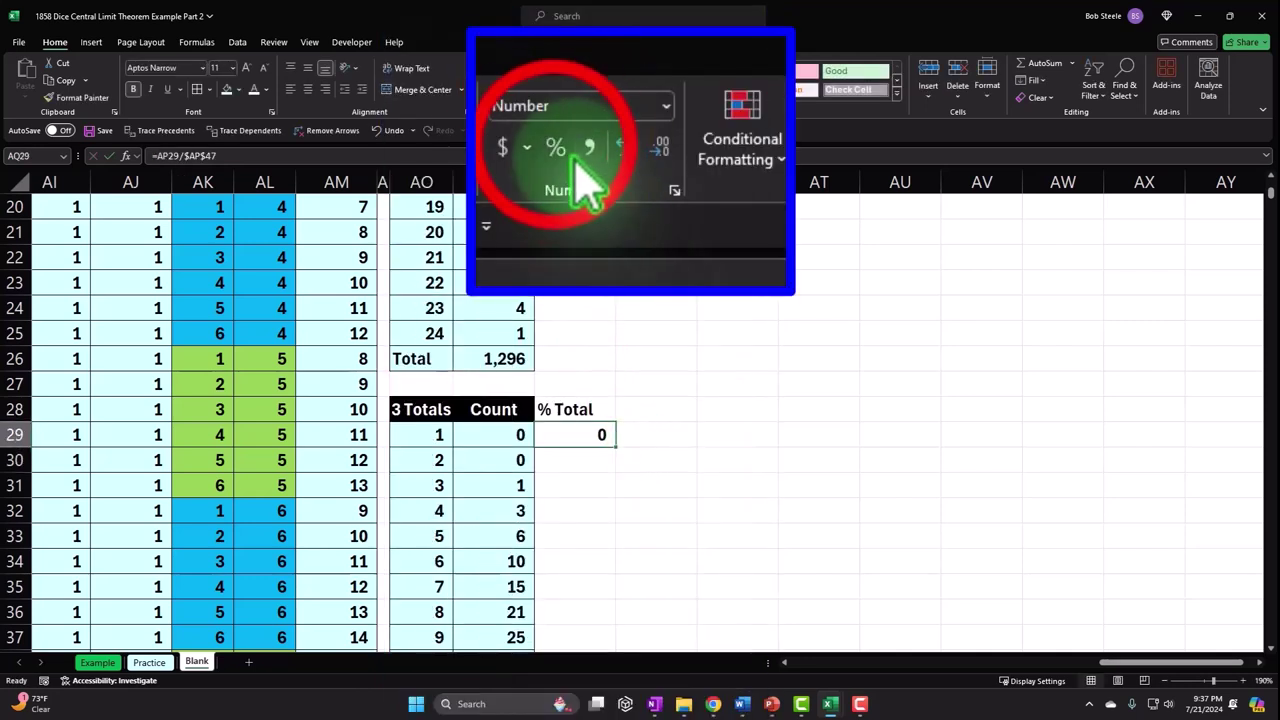
left_click(575, 162)
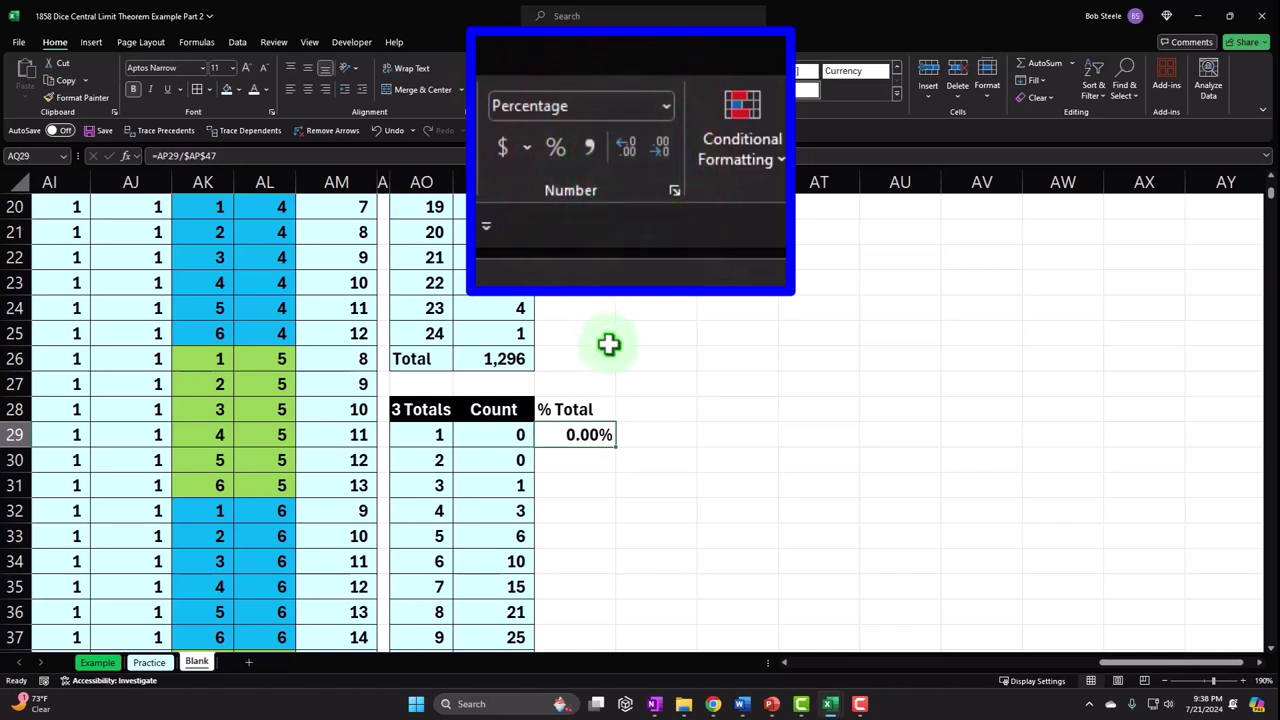
double_click(618, 449)
scroll(718, 420, "down", 4)
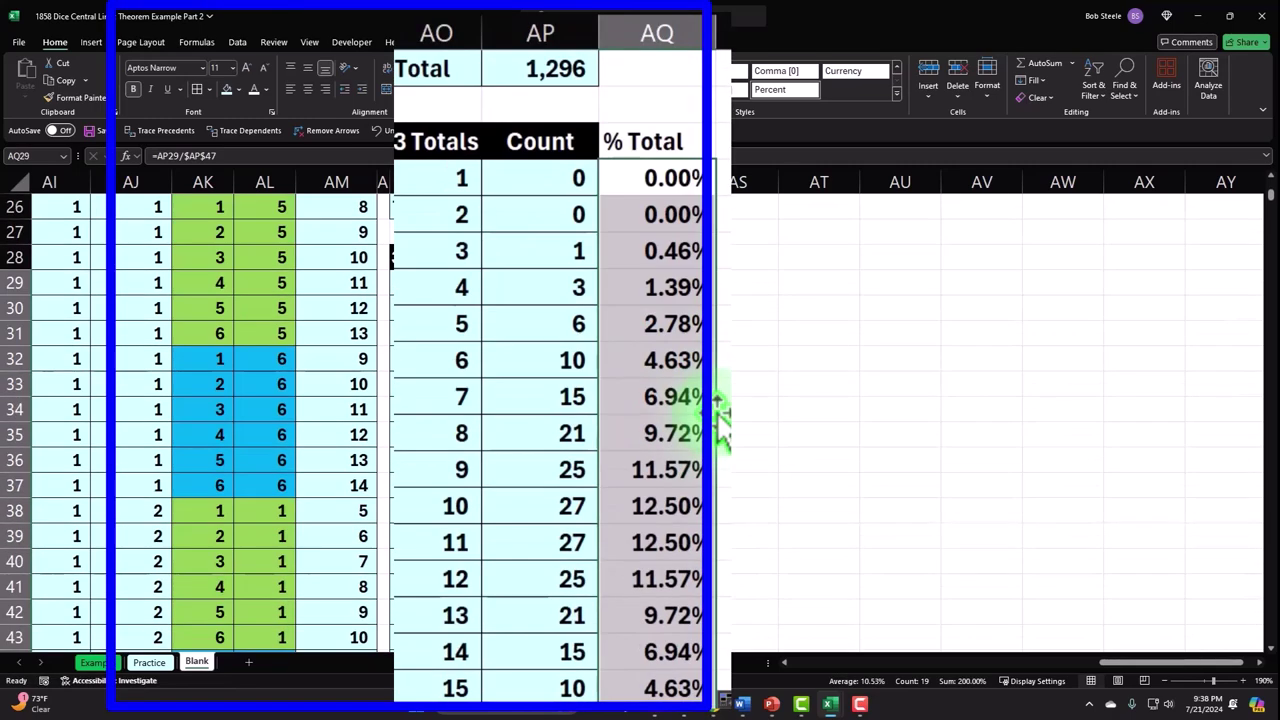
Total the percentages with =SUM(AQ29:AQ46) in AQ47, reaching 100.00%.
left_click(672, 614)
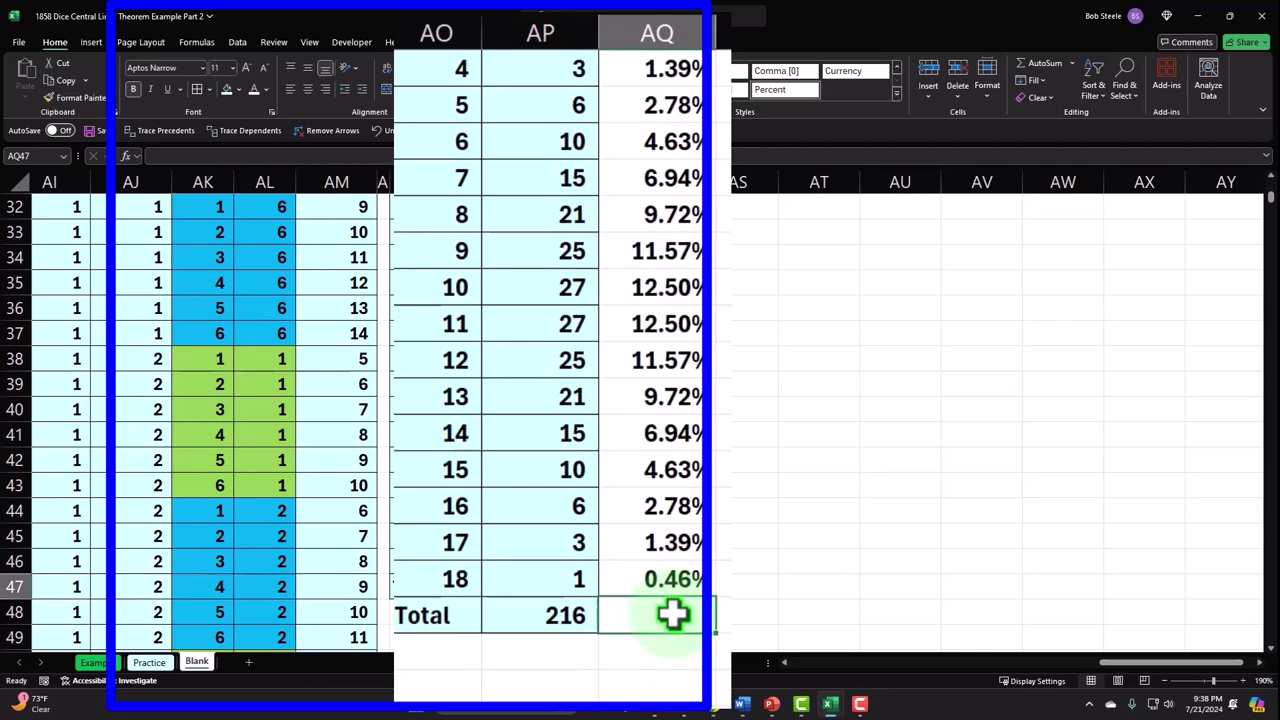
type("=SUM(AQ29:AQ46)")
key("ctrl+Return")
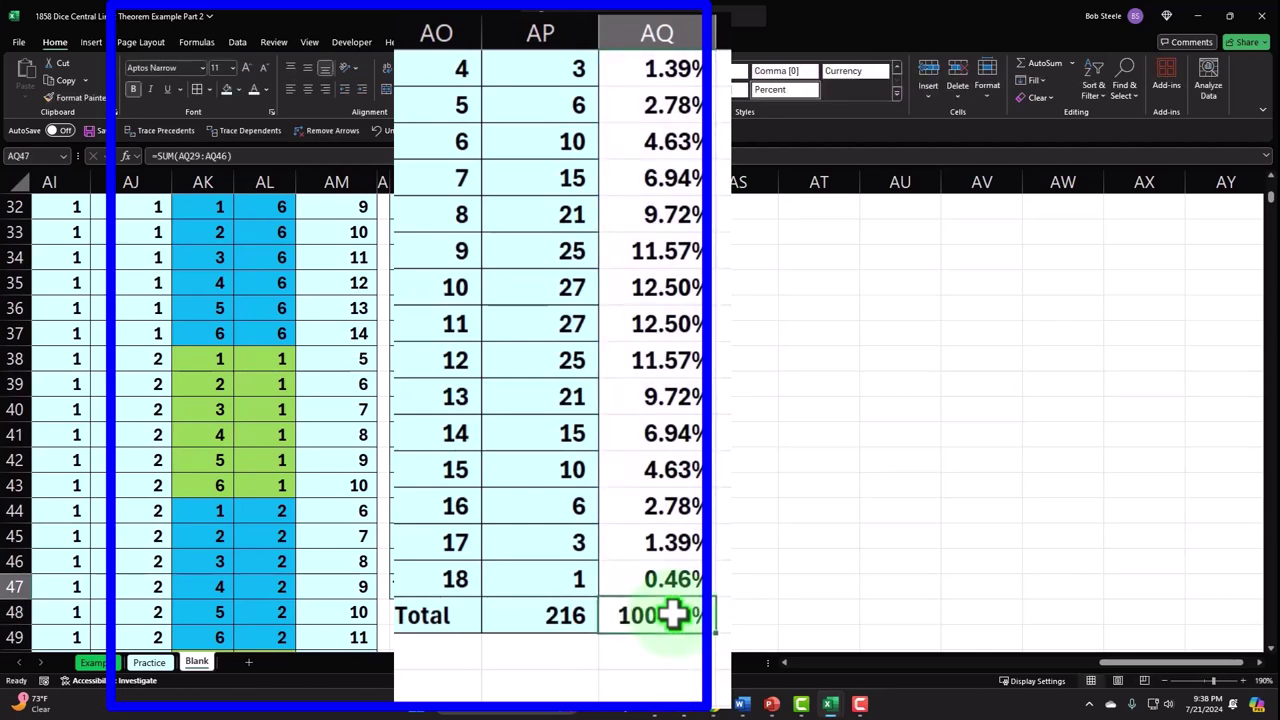
scroll(668, 605, "up", 3)
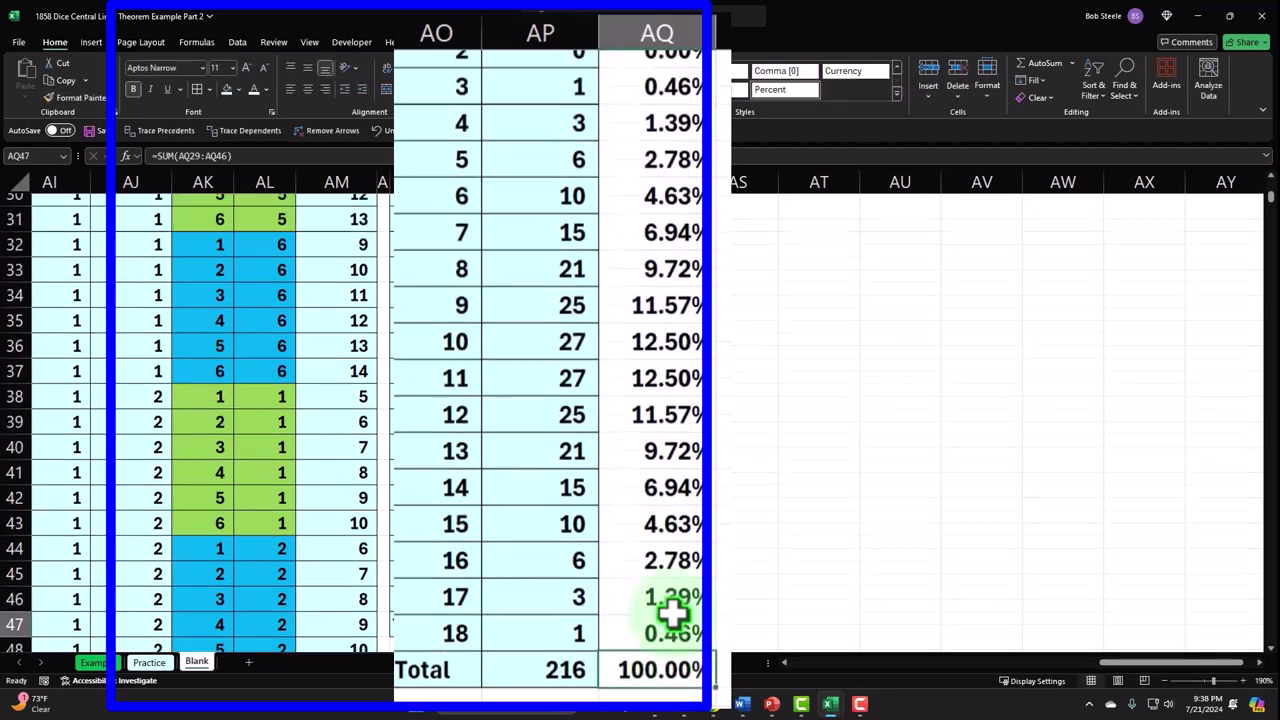
Give the % Total heading a fill colour and centre alignment.
left_click(565, 333)
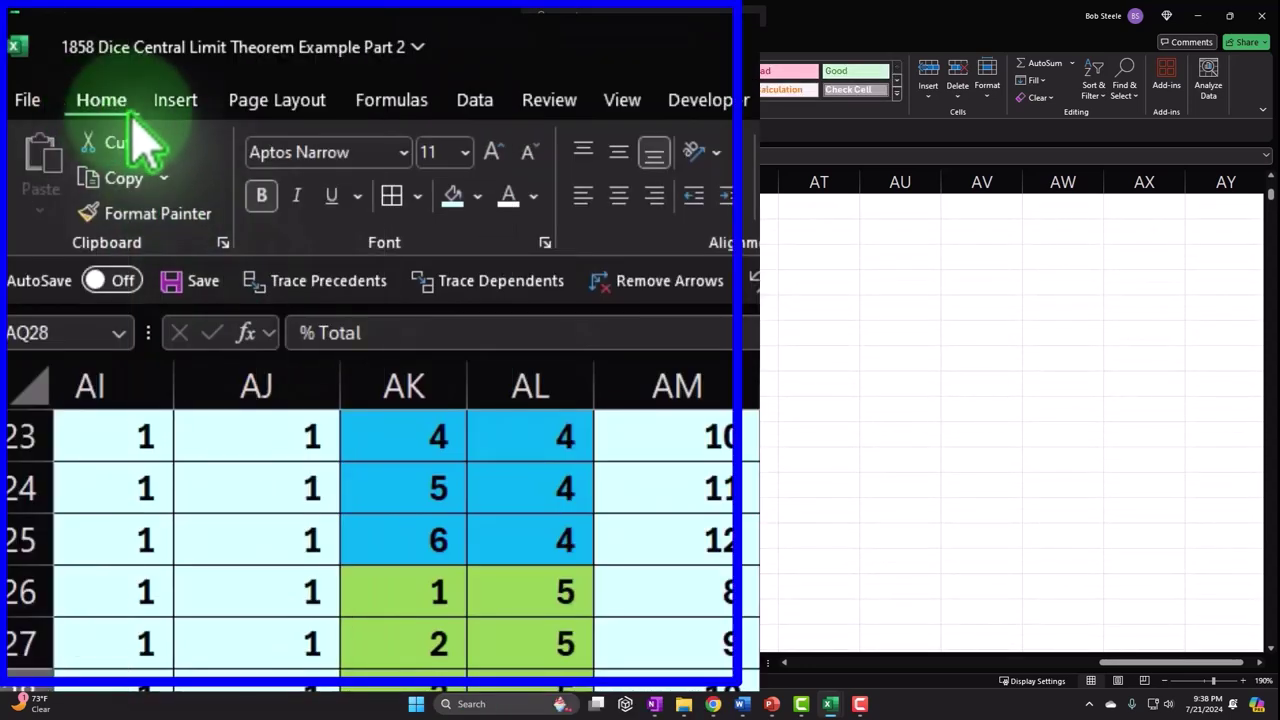
left_click(477, 196)
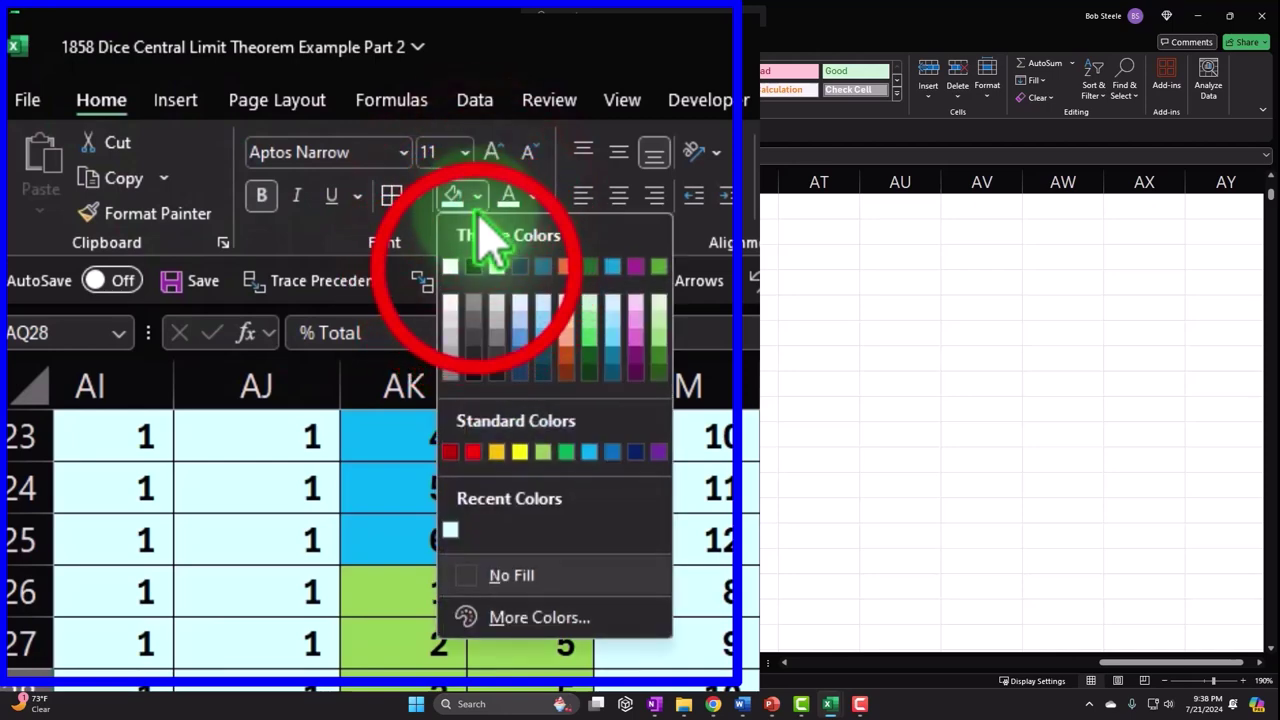
left_click(473, 266)
left_click(618, 195)
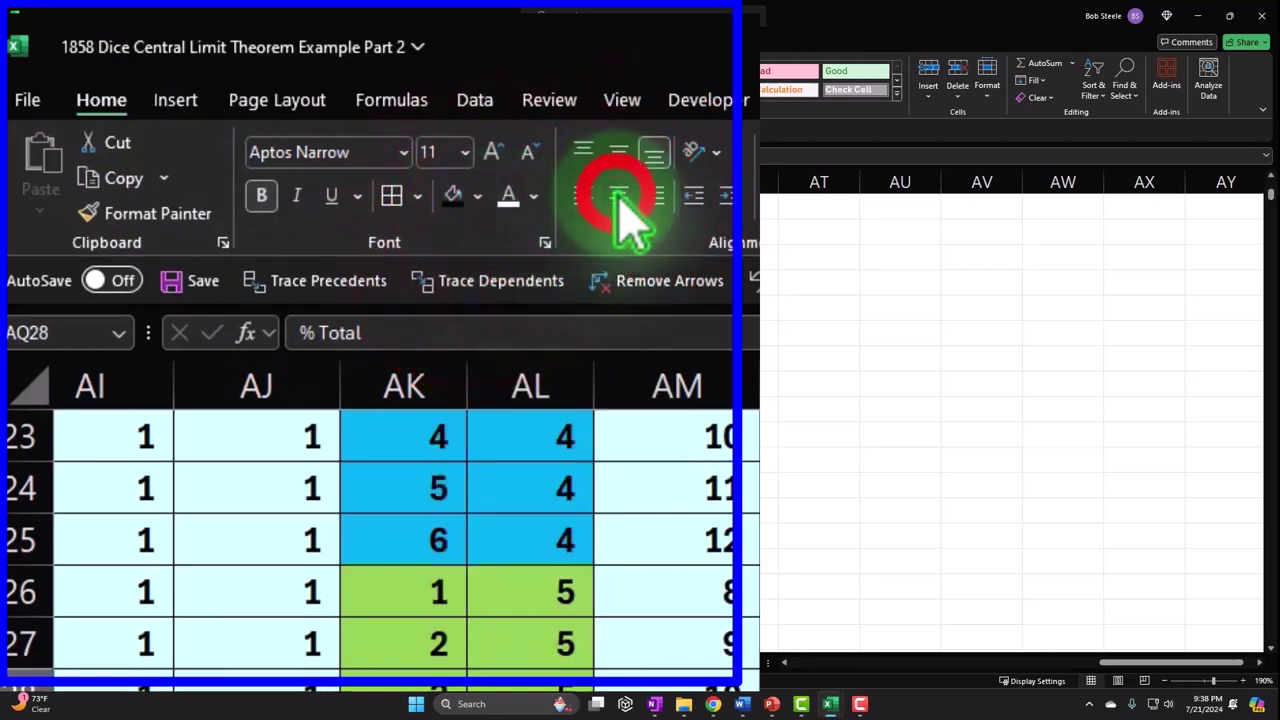
Add the heading Adj 1296 in AR28 and check the 1,296 count total in AP26.
left_click(660, 334)
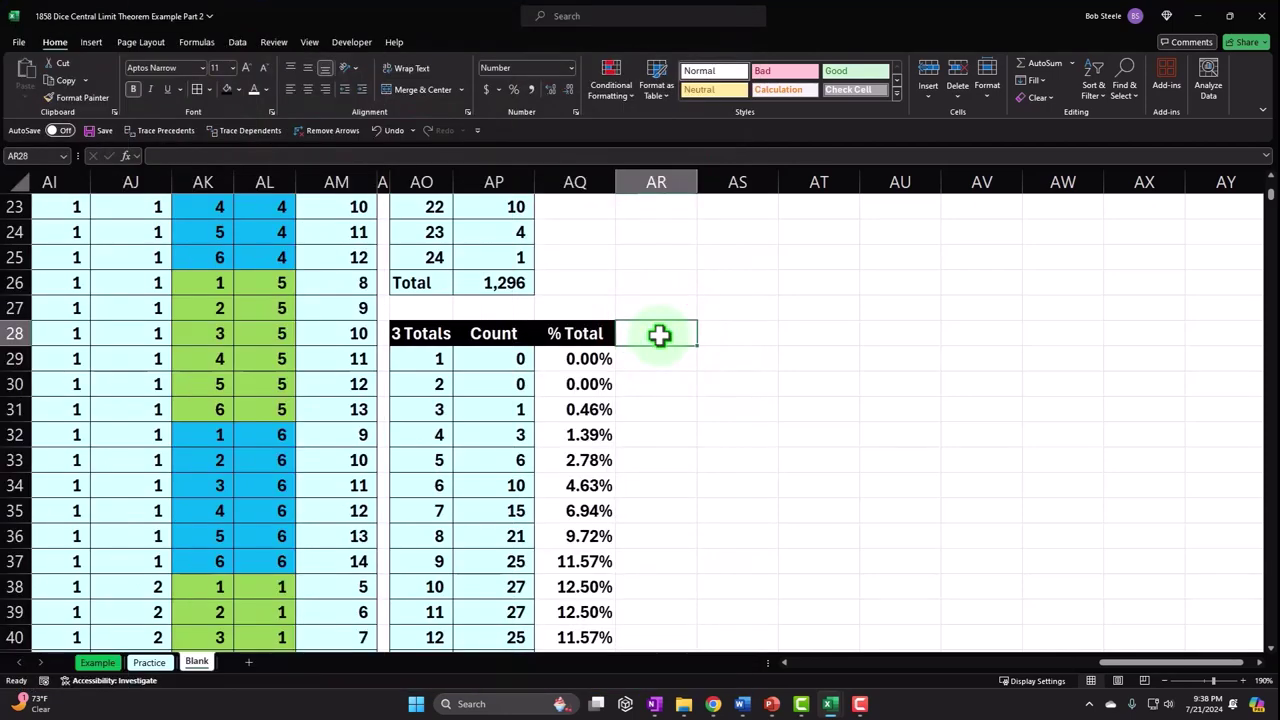
type("A")
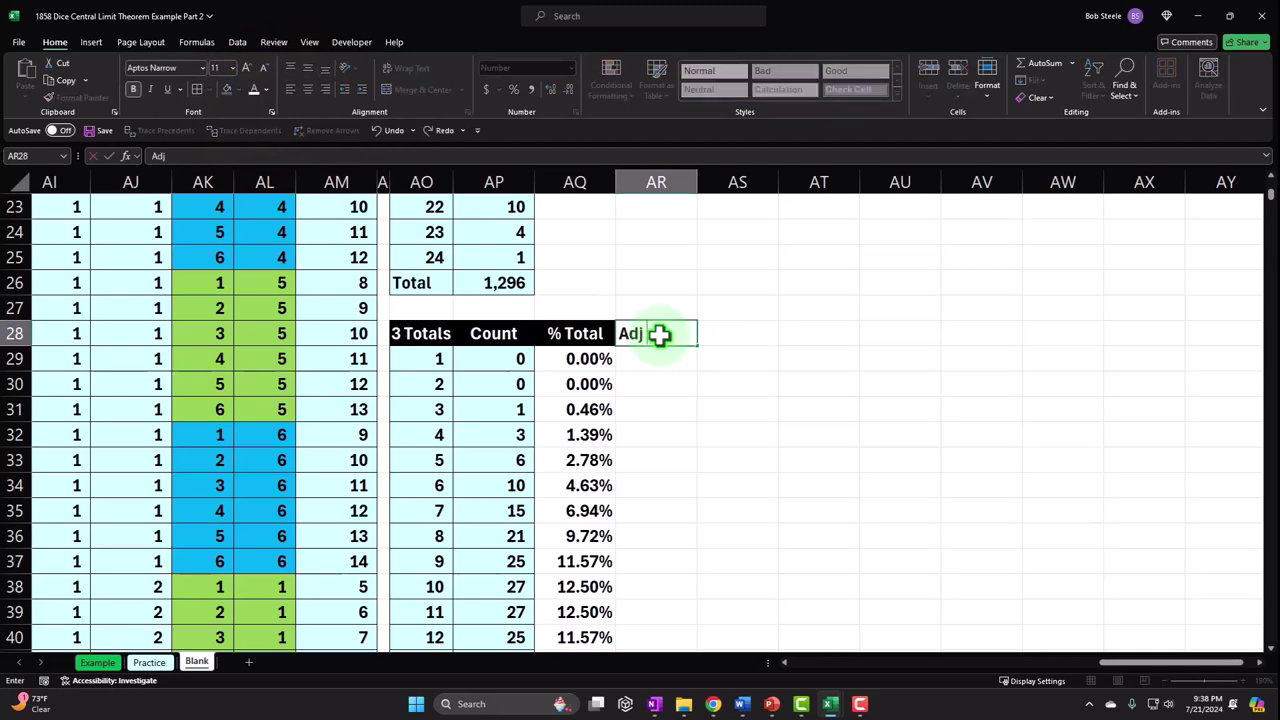
type("dj")
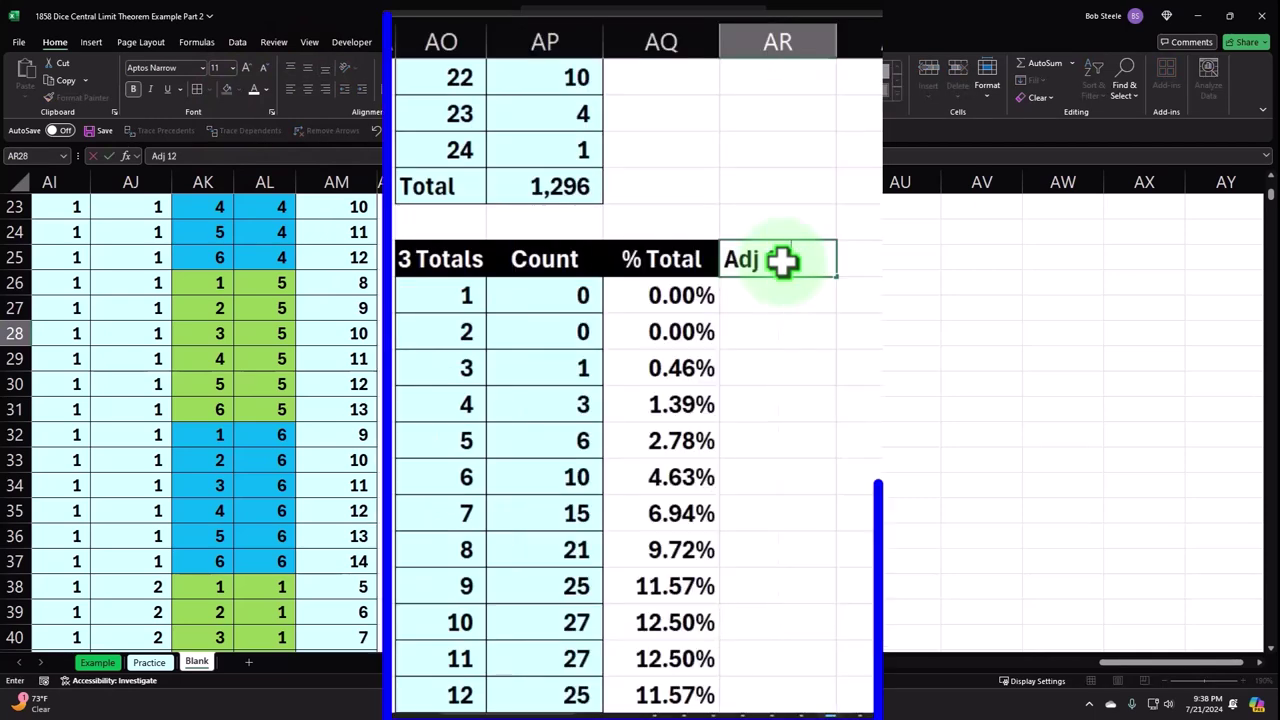
type(" 216")
key("Return")
scroll(775, 320, "down", 3)
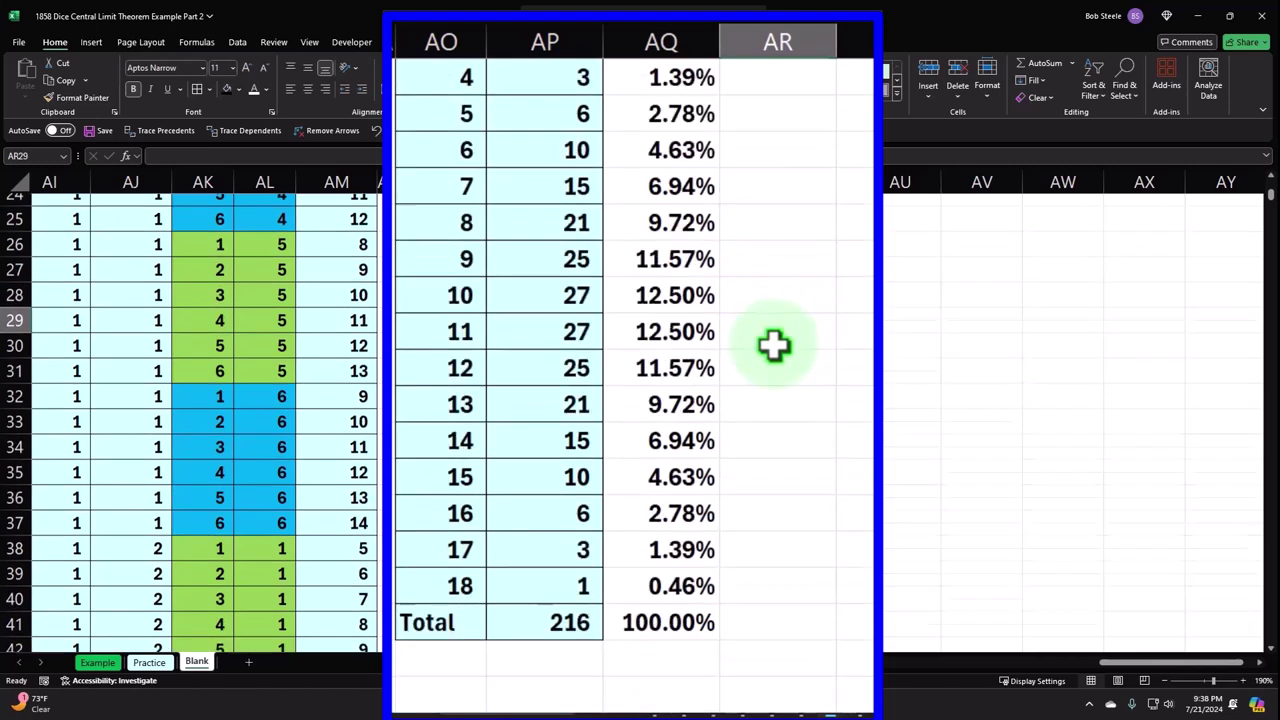
scroll(615, 630, "up", 4)
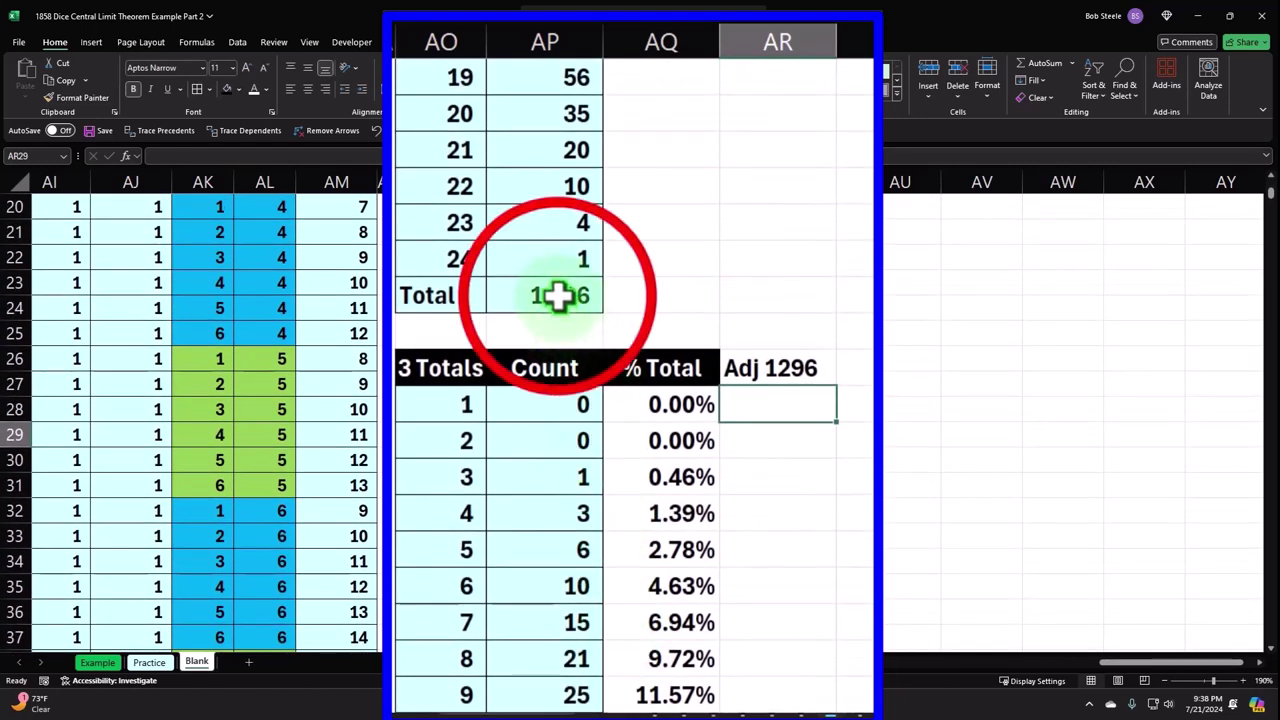
left_click(558, 295)
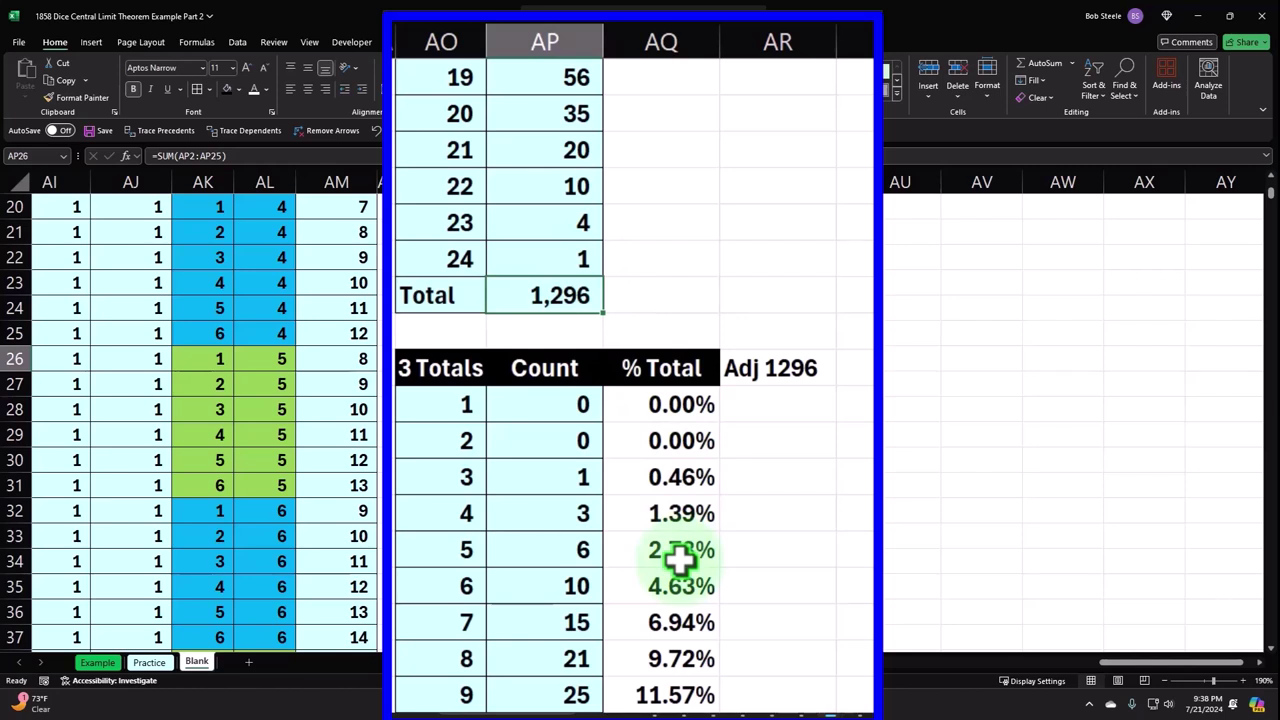
left_click(669, 366)
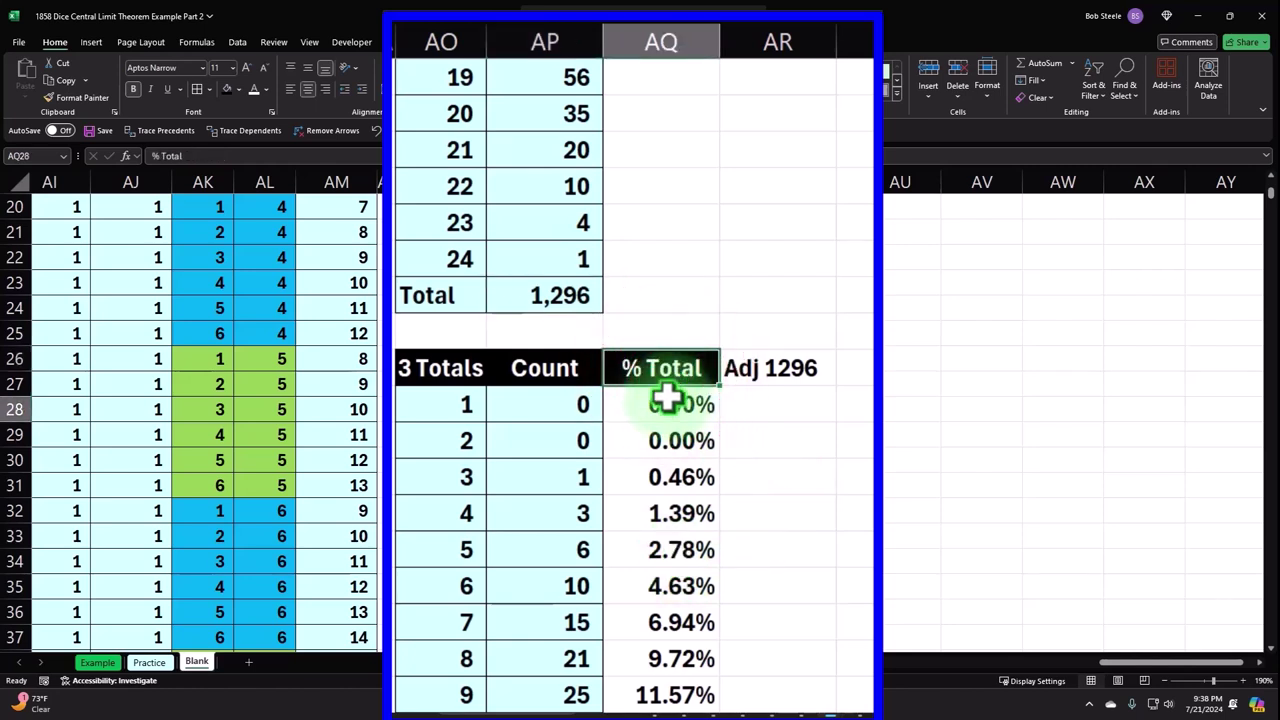
Copy the % Total heading's formatting onto the Adj 1296 heading with Format Painter.
left_click(71, 99)
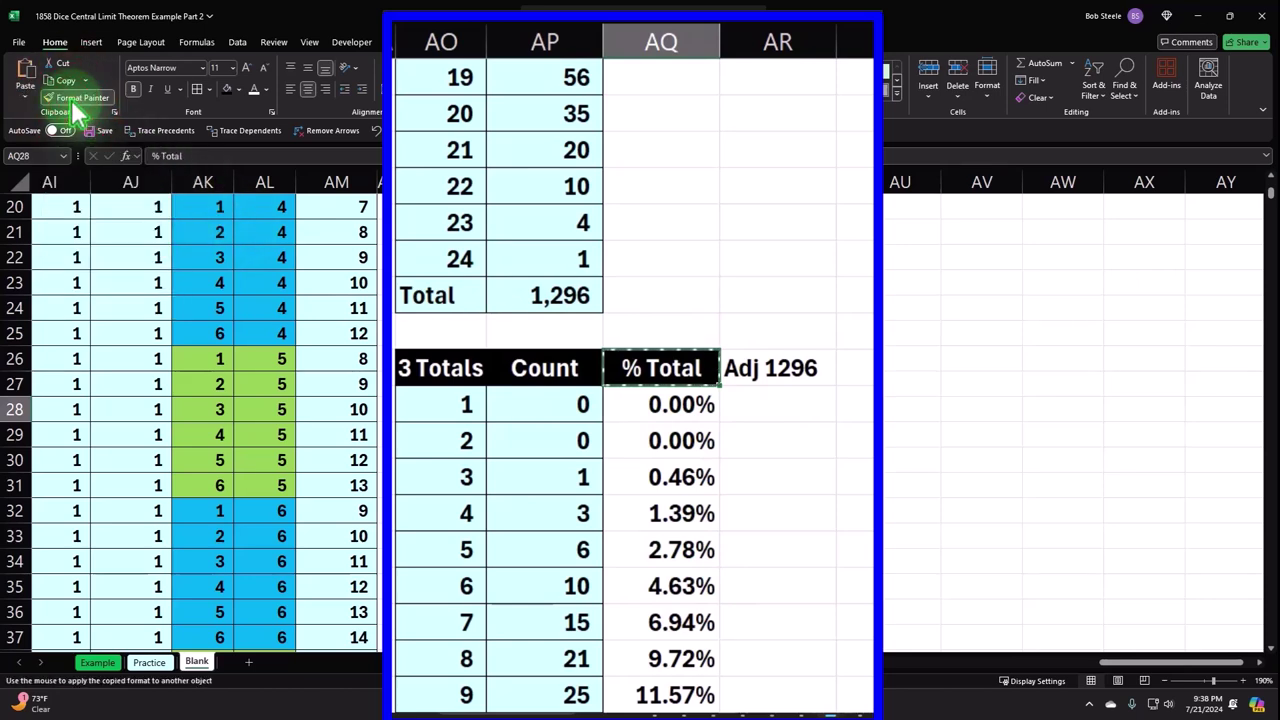
key("Right")
key("Return")
key("Down")
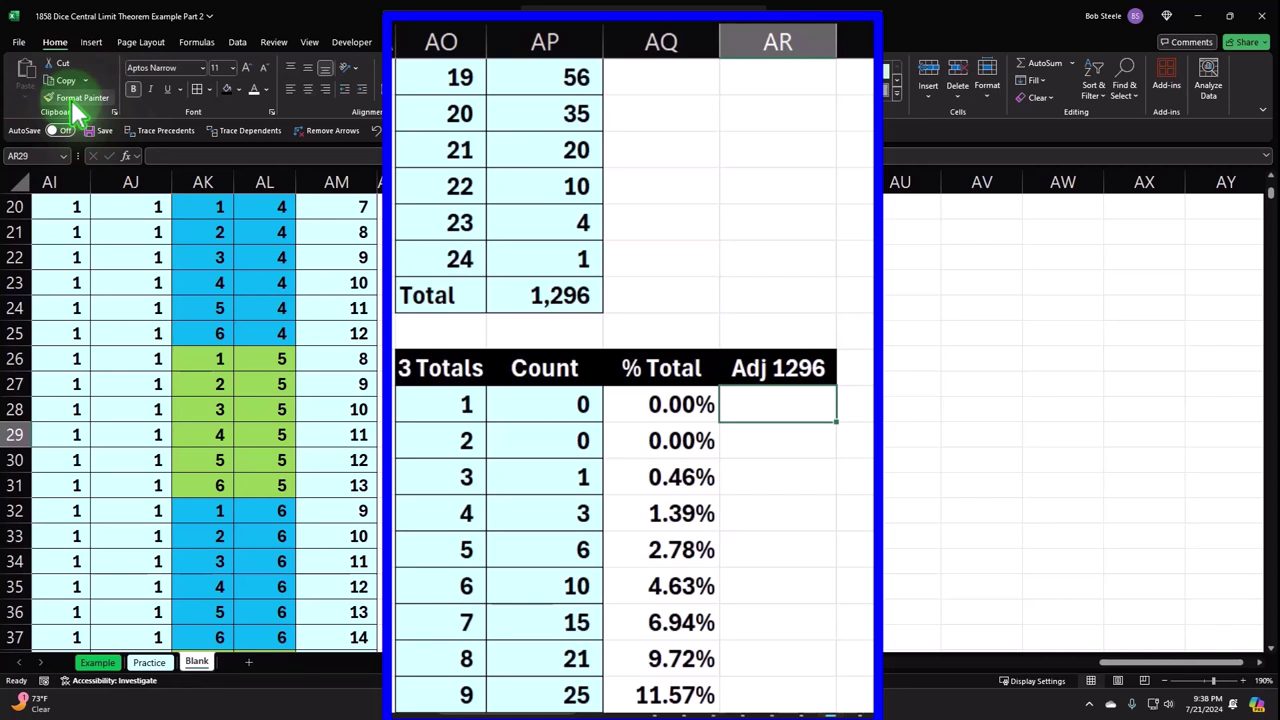
Enter =$AP$26*AQ29 in AR29, locking the 1,296 total reference with F4.
type("=")
key("Up")
key("Up")
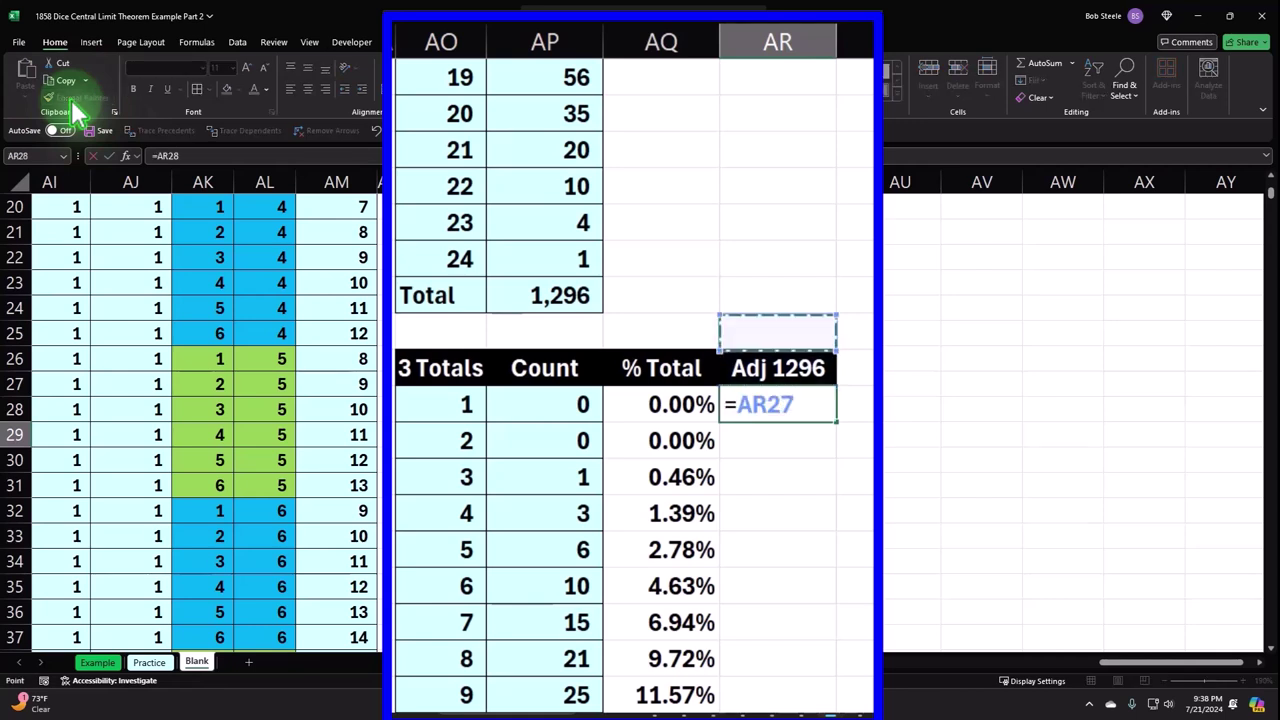
key("Up")
key("Left")
key("Left")
type("*")
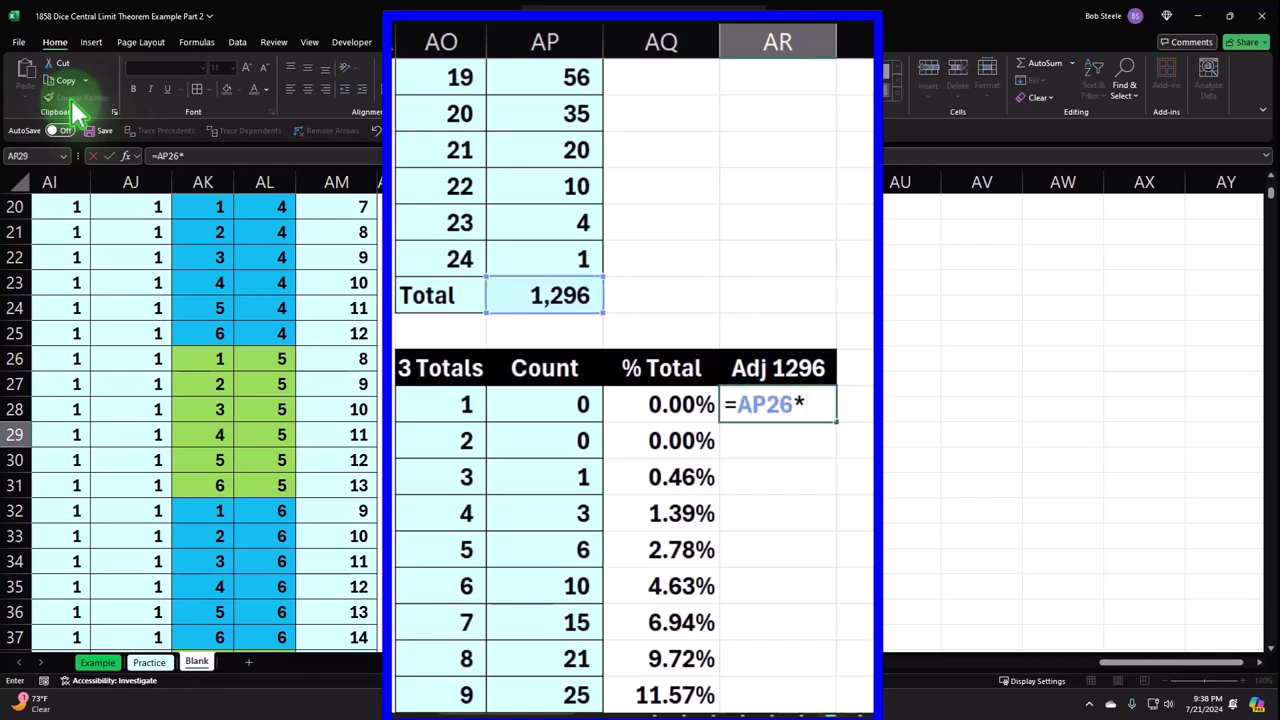
key("Left")
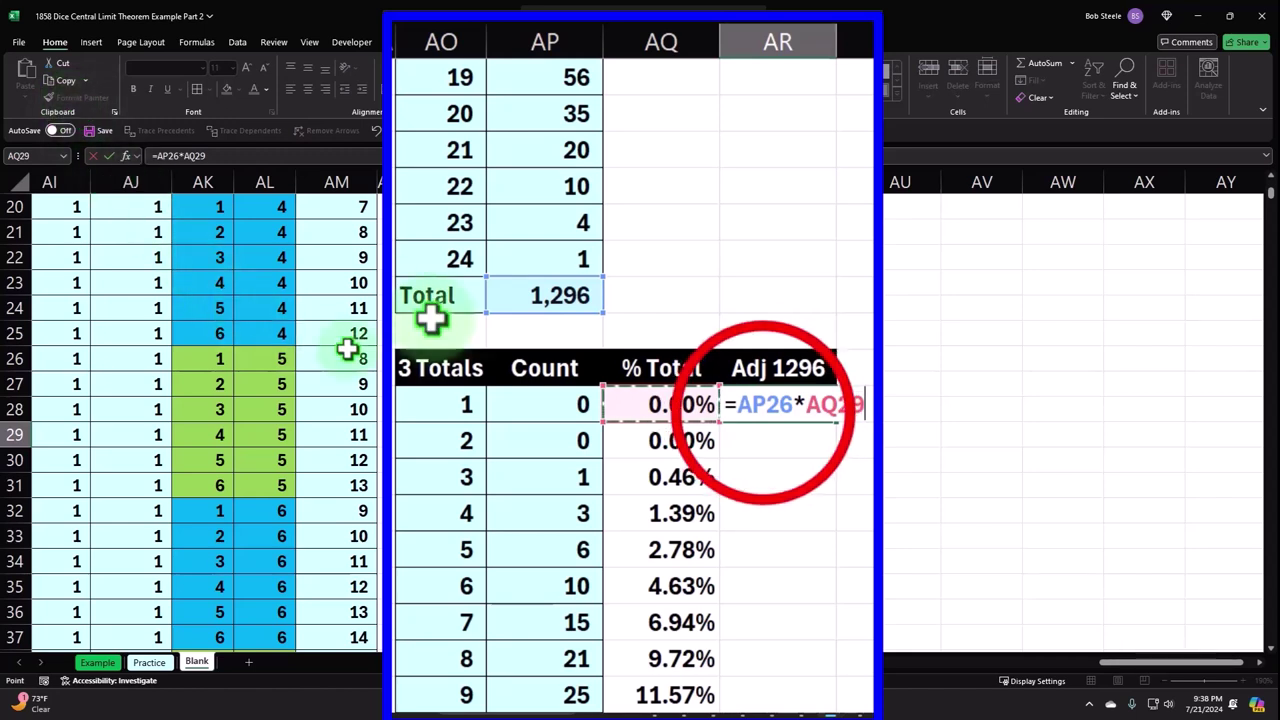
left_click(766, 406)
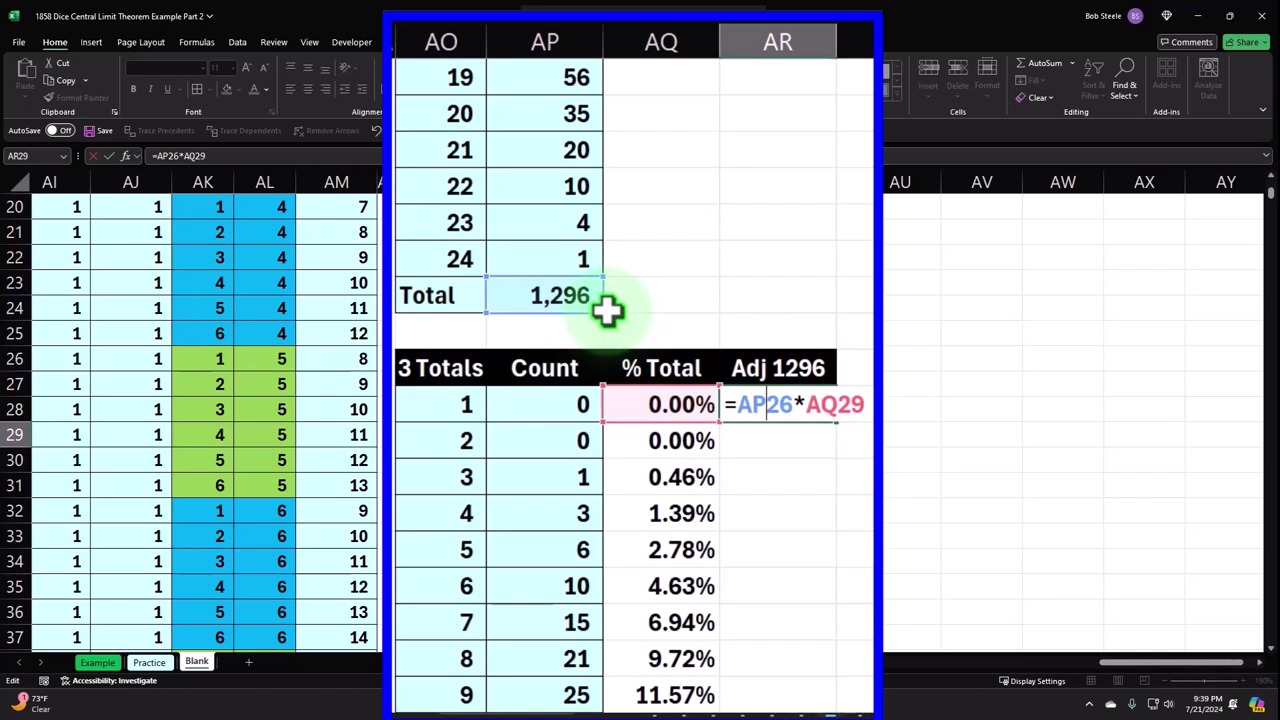
key("F4")
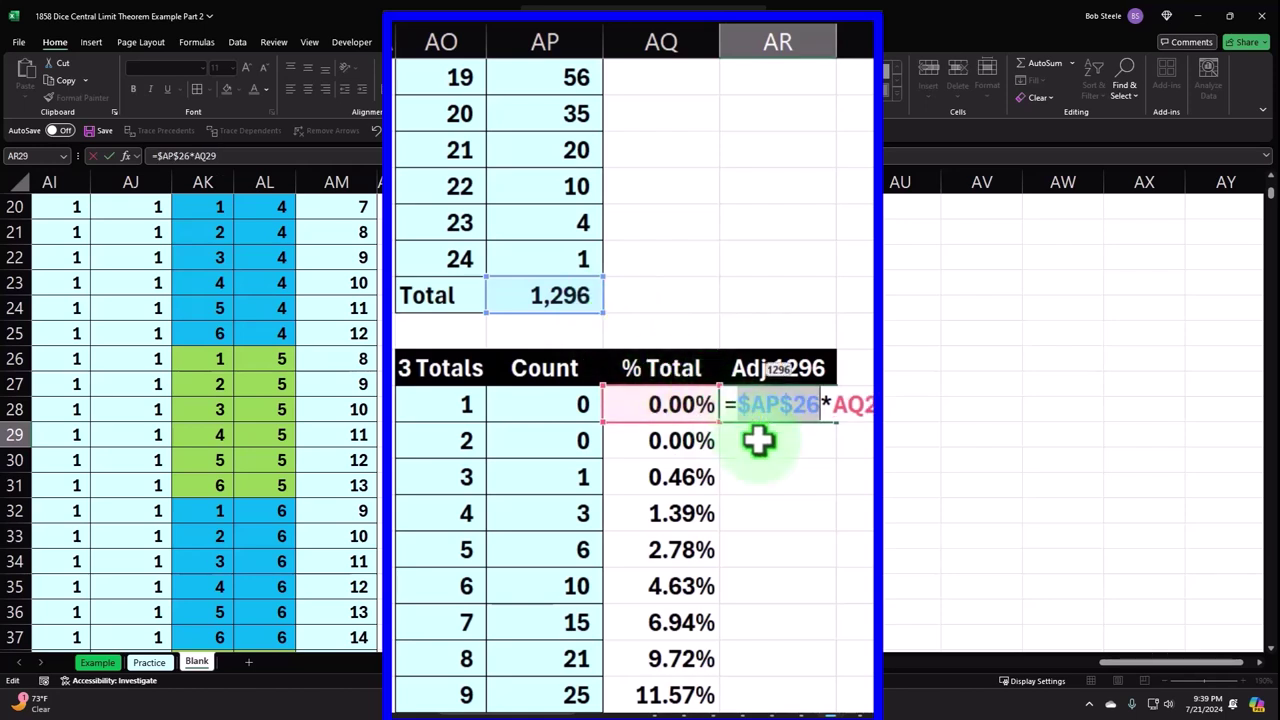
key("Return")
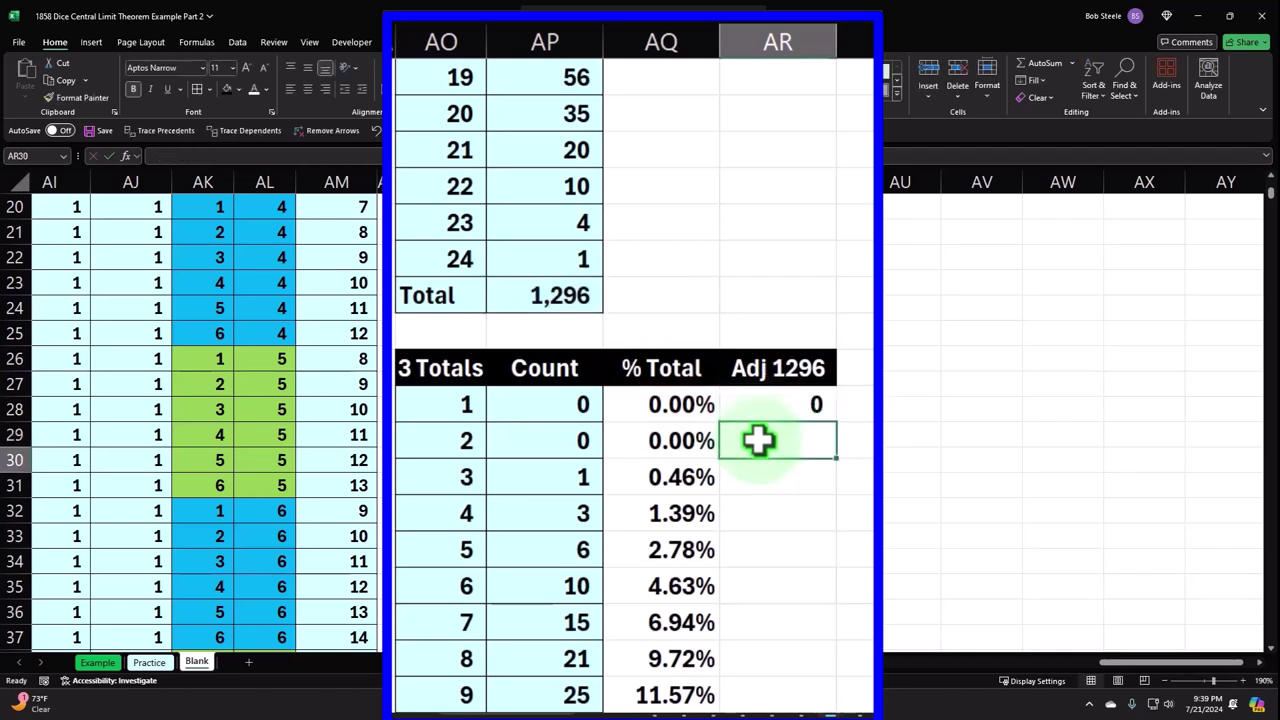
Fill the adjusted count formula down the Adj 1296 column and sum it in the Total row.
left_click(817, 406)
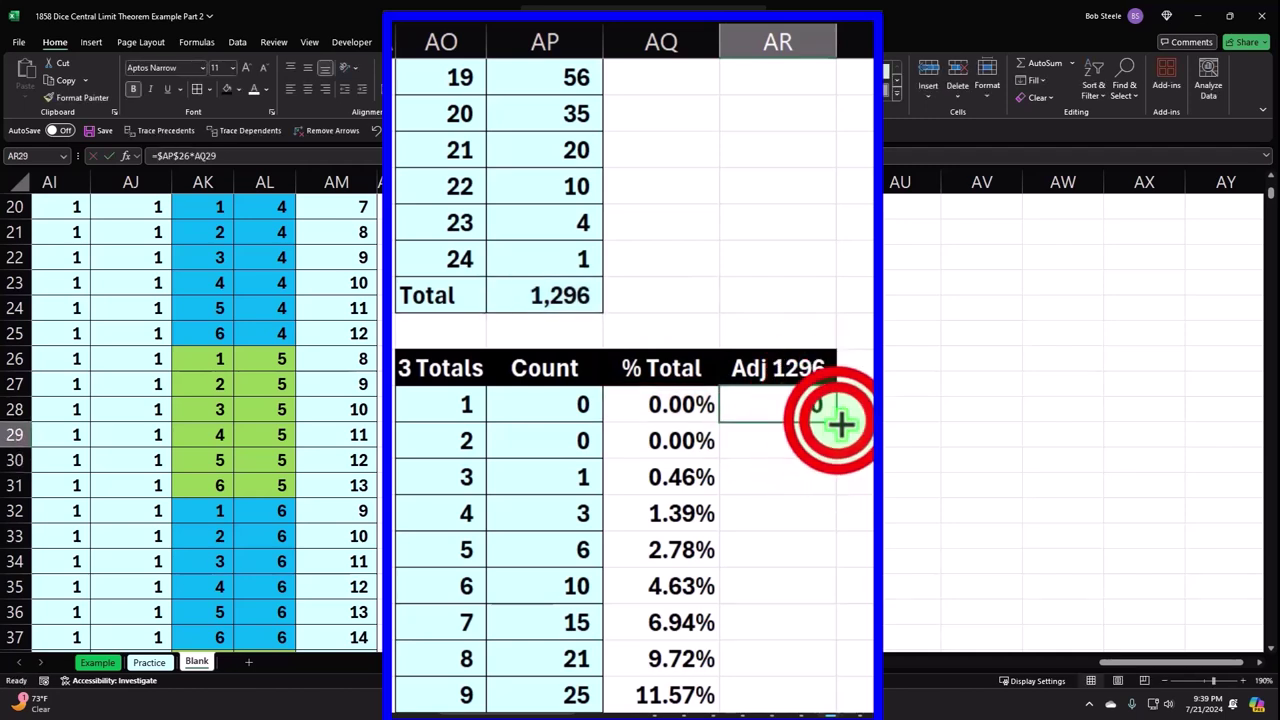
double_click(838, 421)
scroll(840, 430, "down", 5)
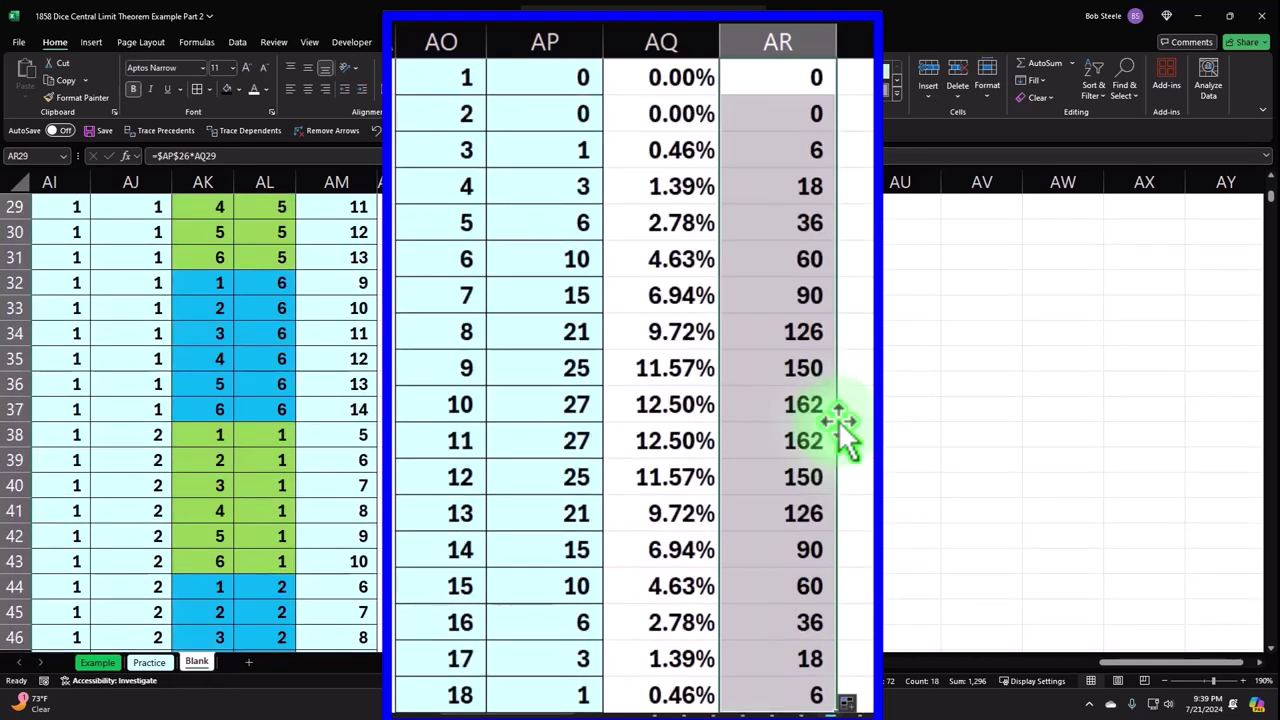
left_click(784, 515)
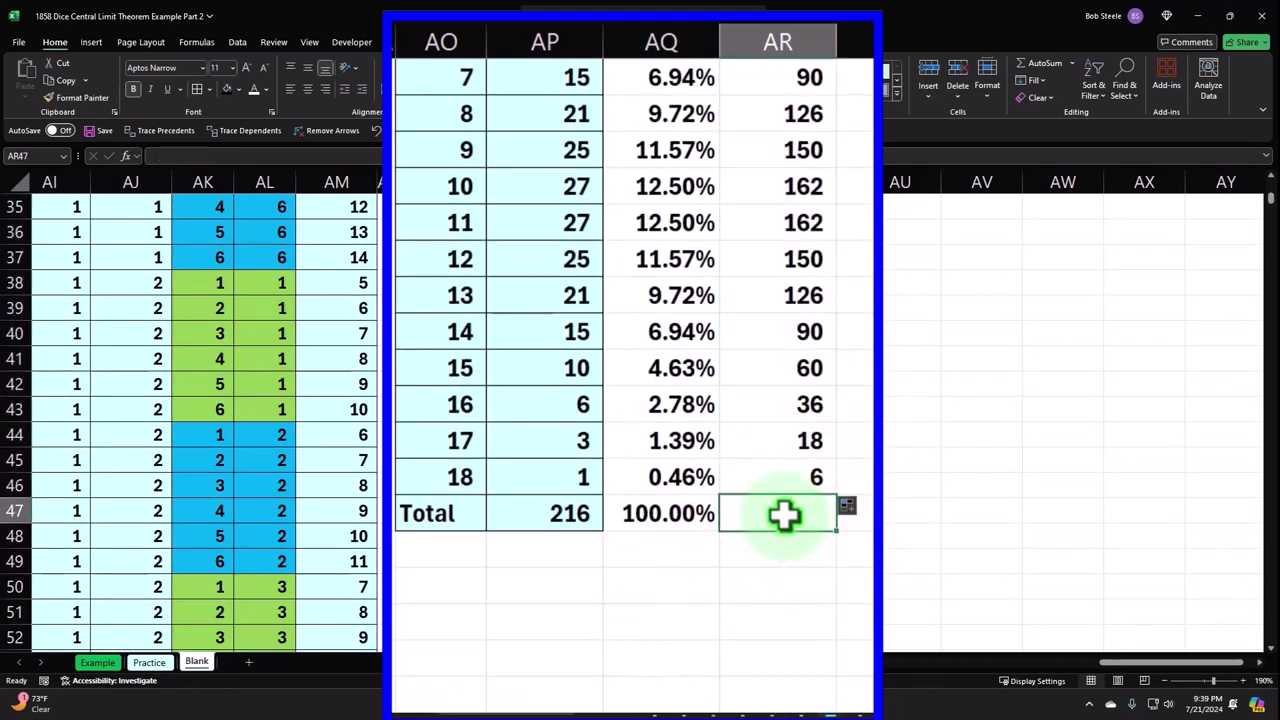
key("alt+equal")
key("Return")
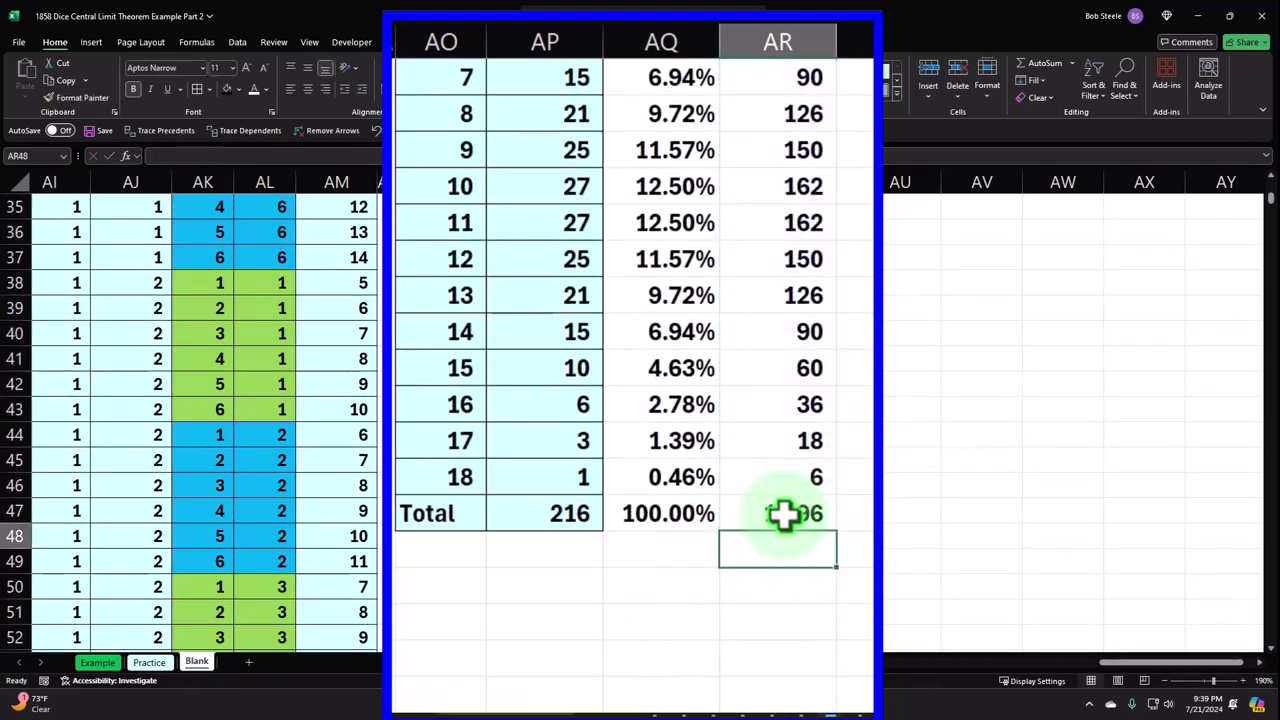
left_click(784, 515)
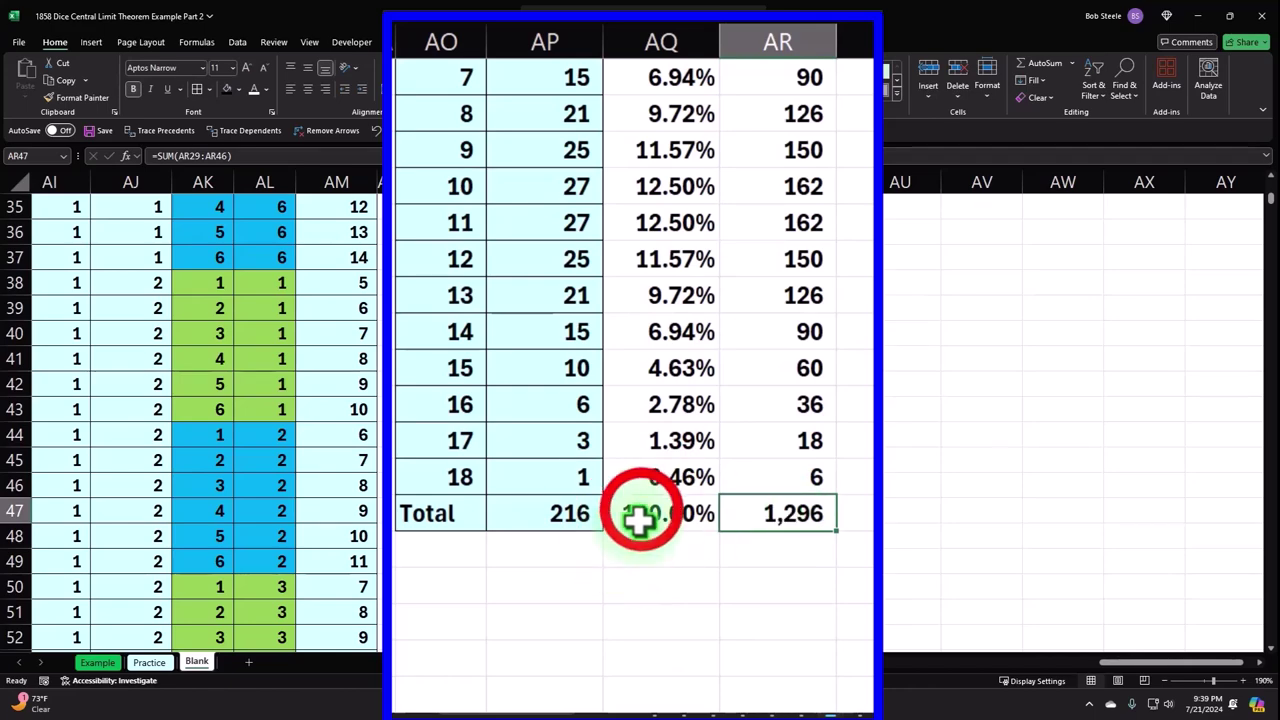
Give the % Total and Adj 1296 cells all borders and a light blue fill.
left_click_drag(640, 518, 750, 143)
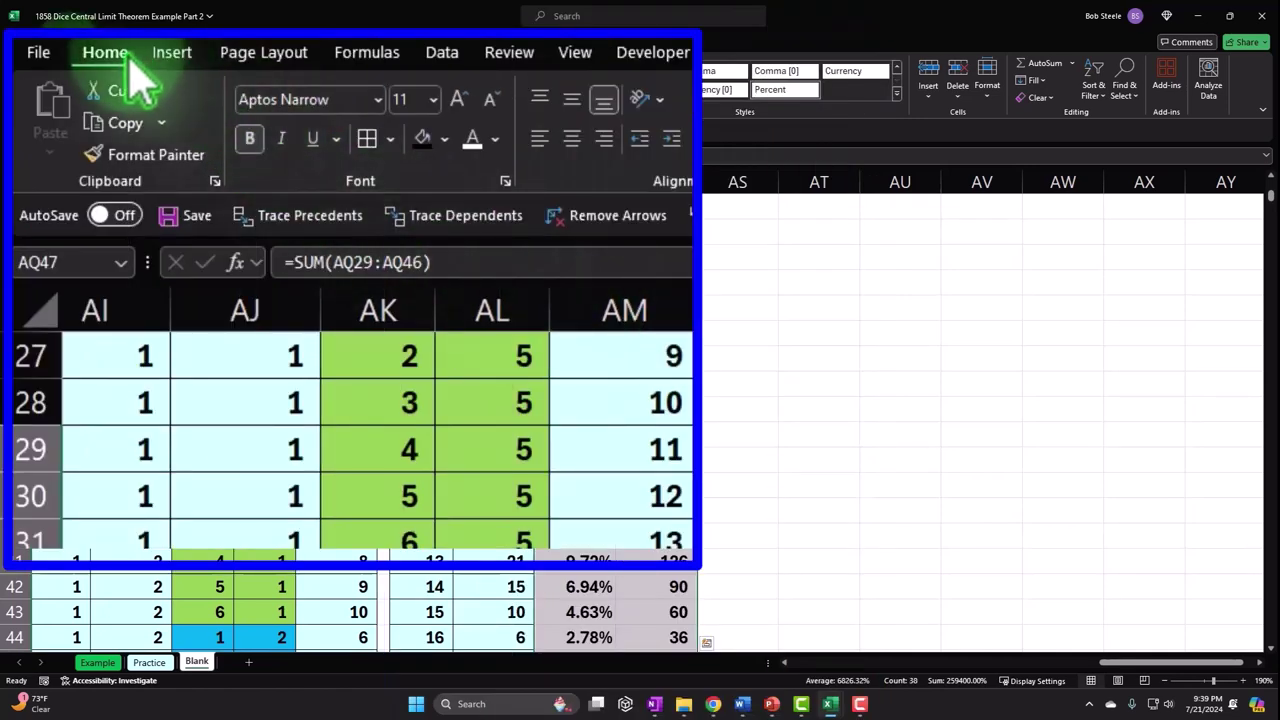
left_click(364, 140)
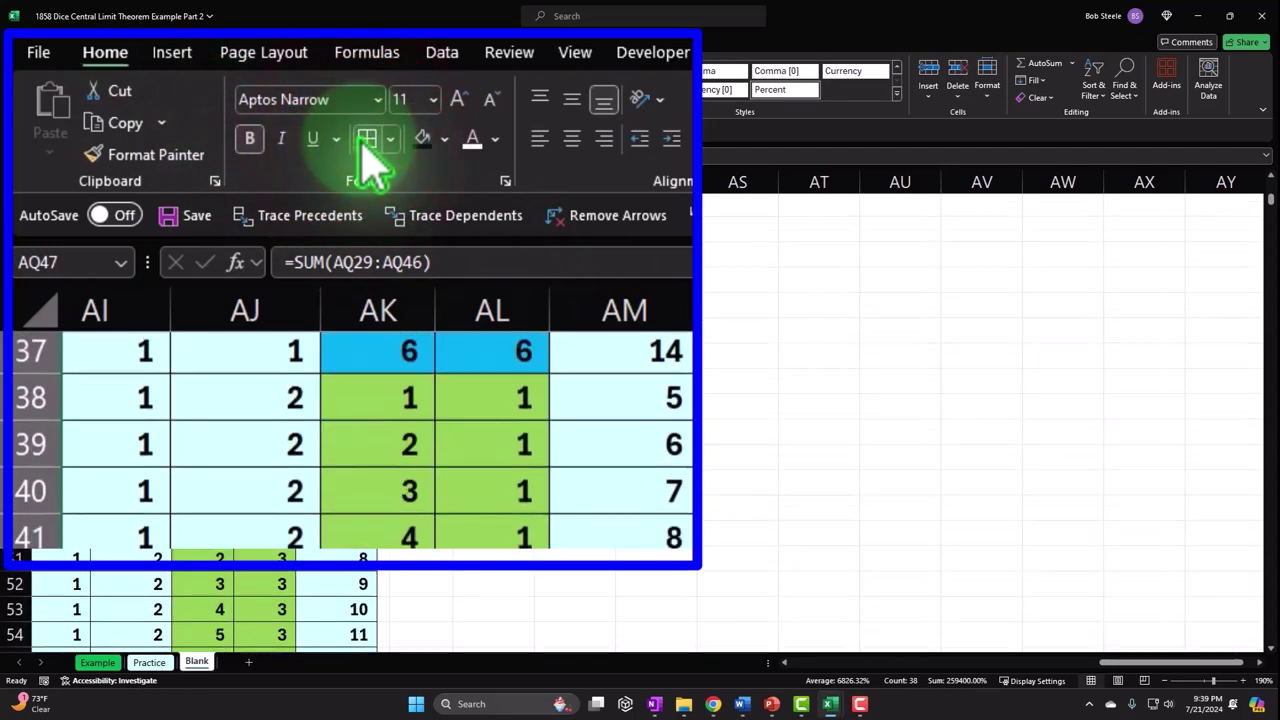
left_click(444, 138)
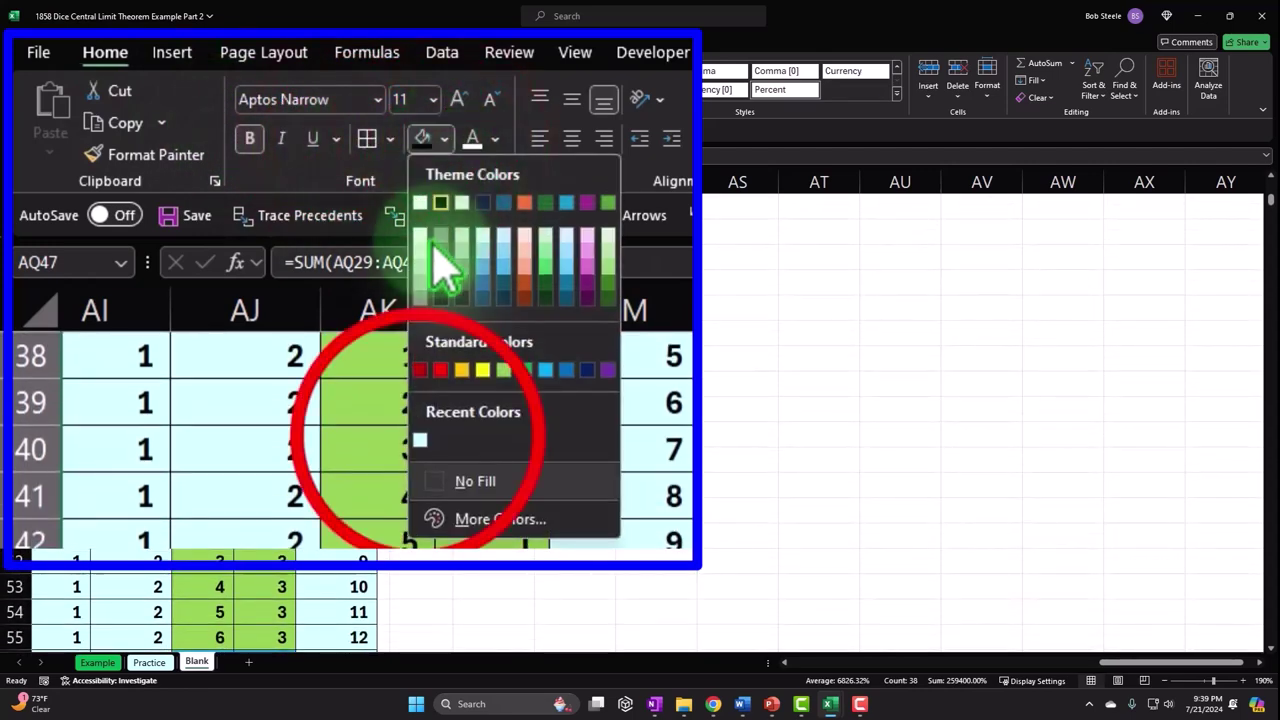
left_click(420, 440)
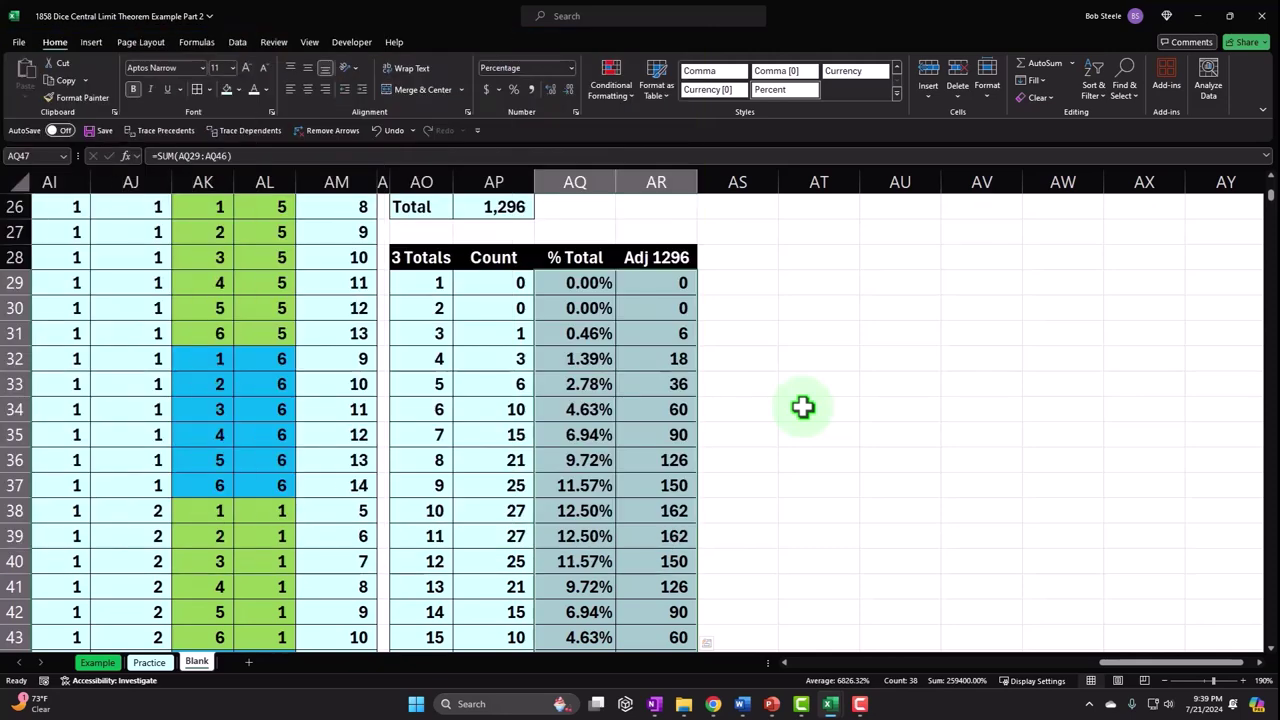
scroll(803, 406, "up", 8)
Turn on the 4 Dice chart's Legend, then open Select Data Source from Chart Design.
left_click(760, 245)
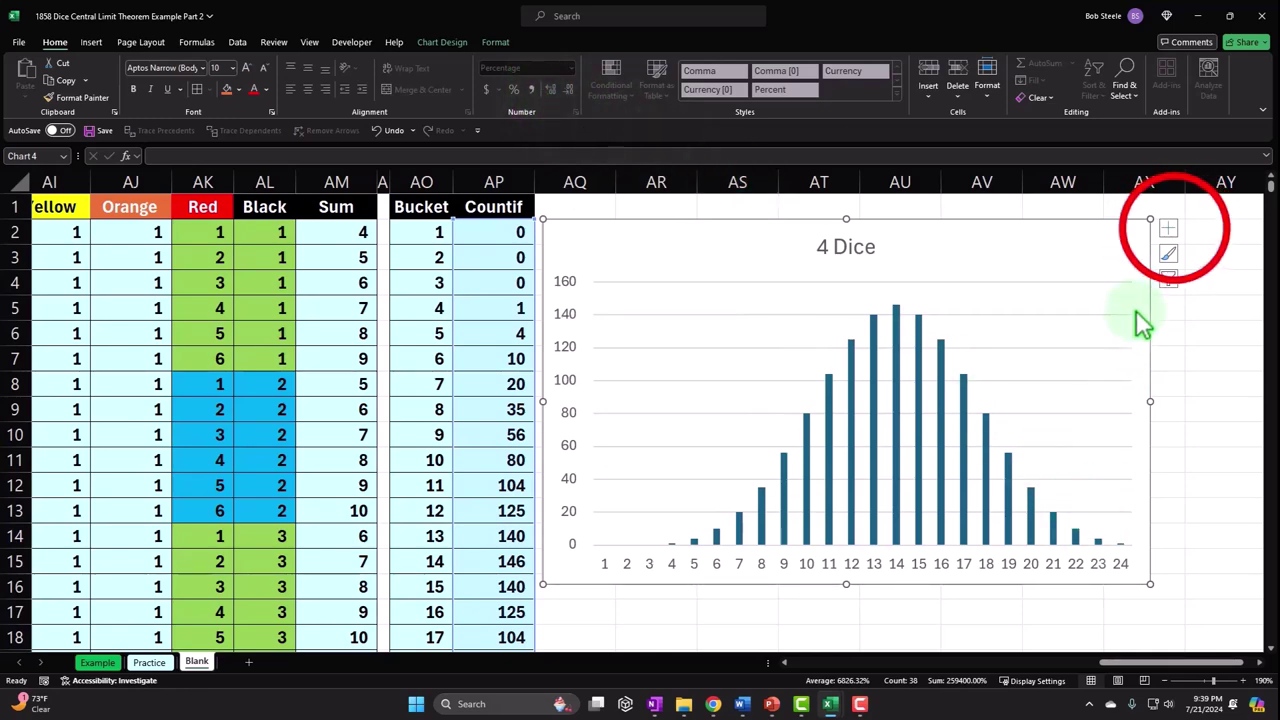
left_click(1168, 228)
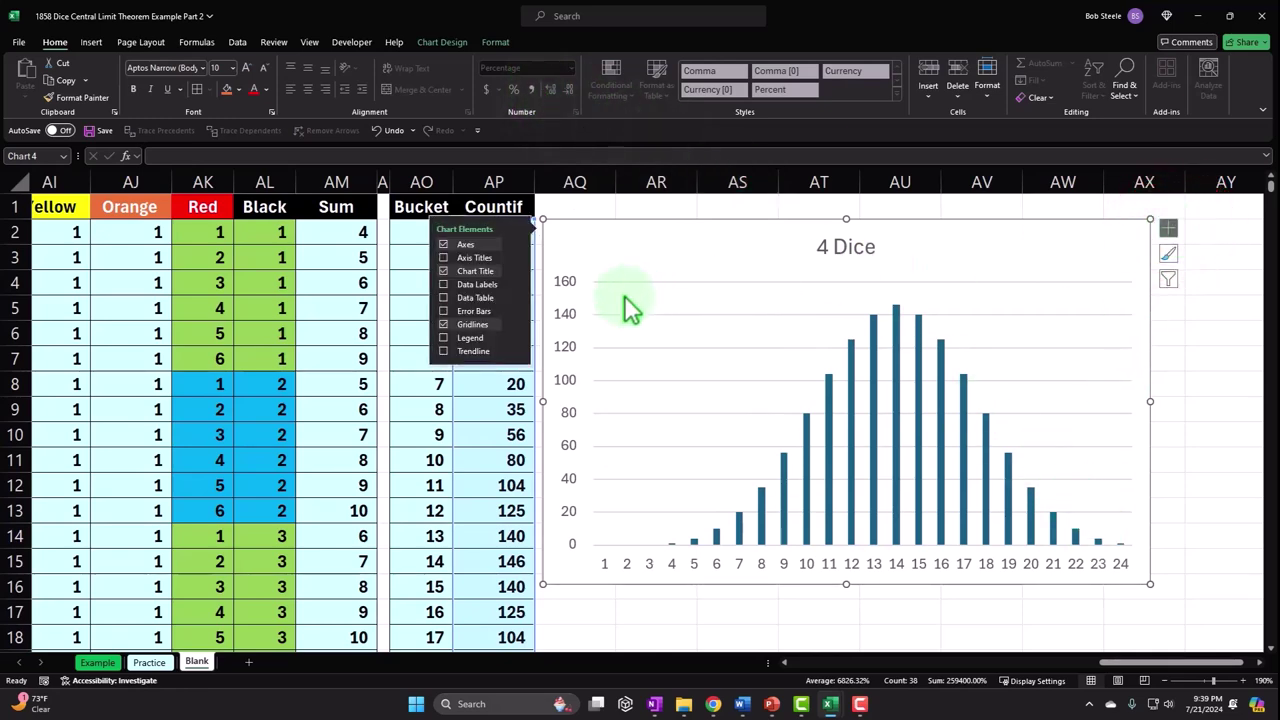
left_click(542, 562)
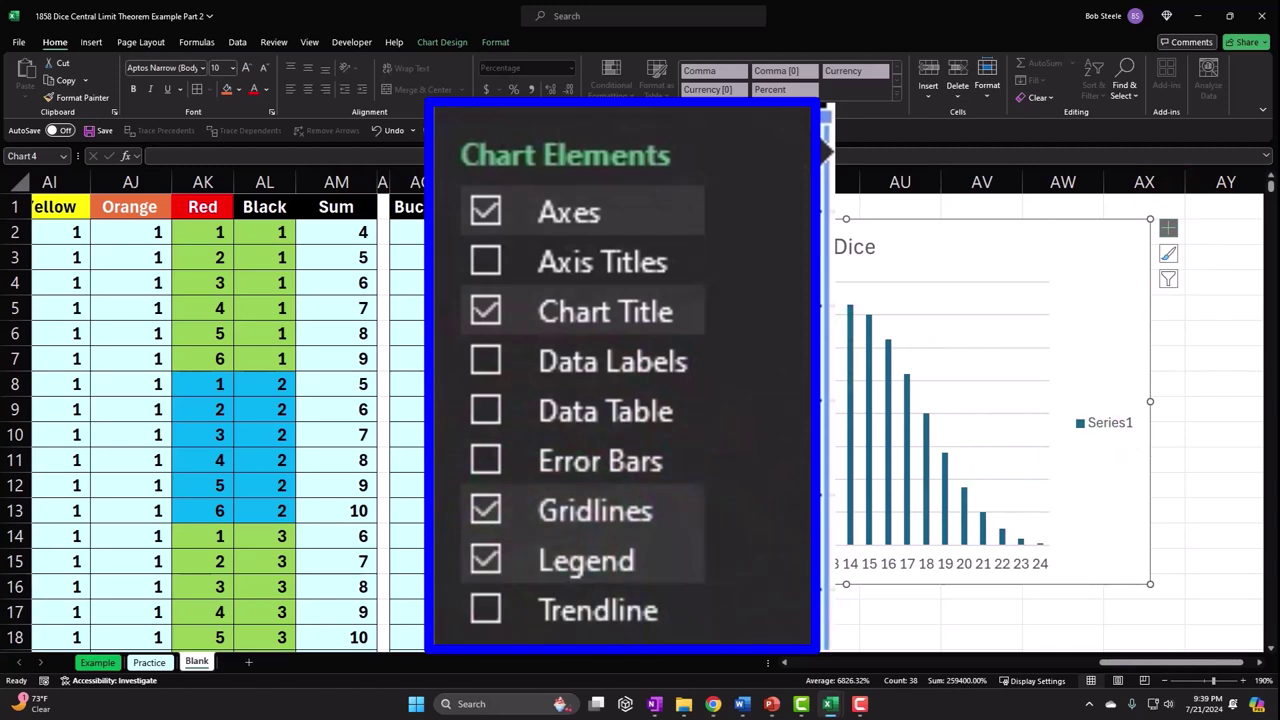
left_click(1179, 231)
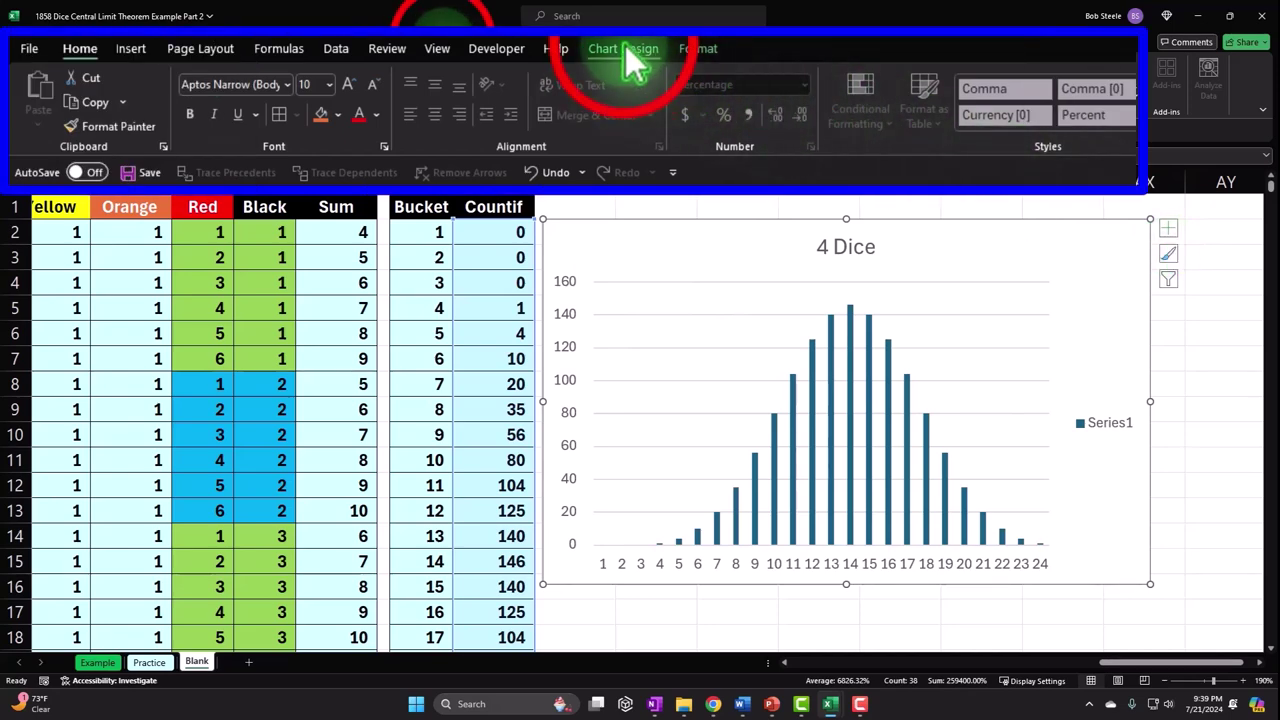
left_click(625, 50)
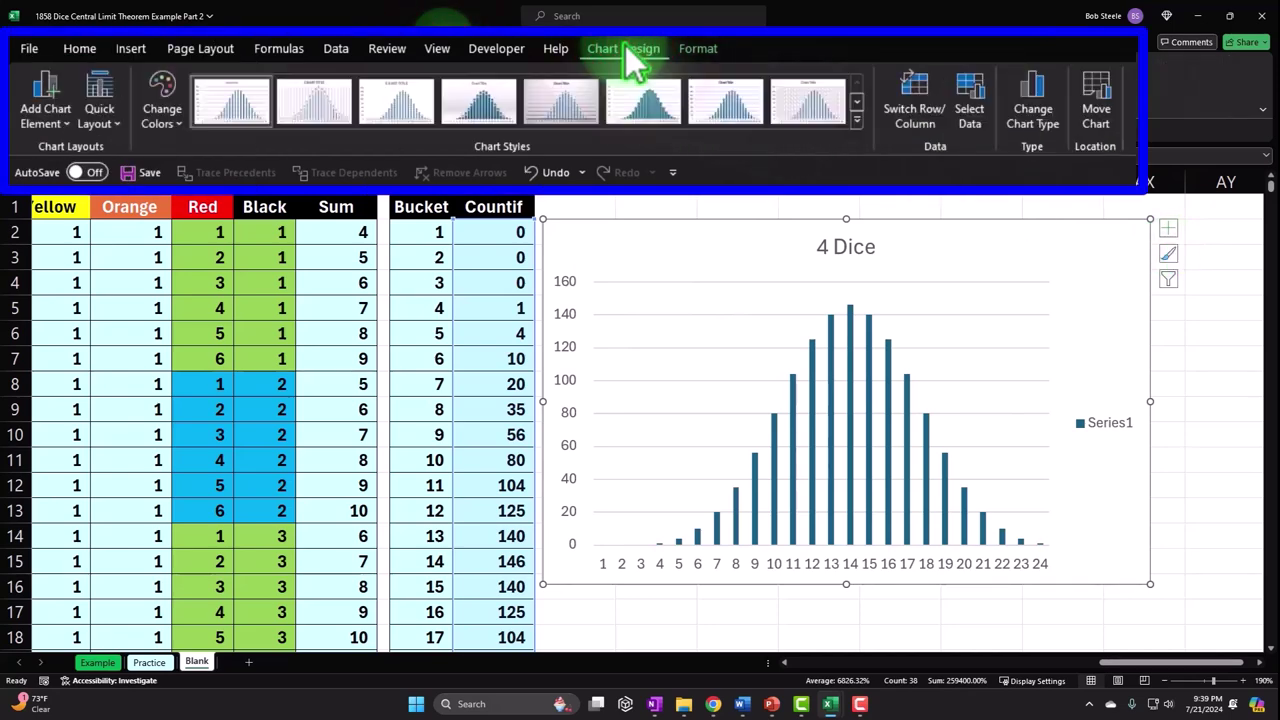
left_click(964, 118)
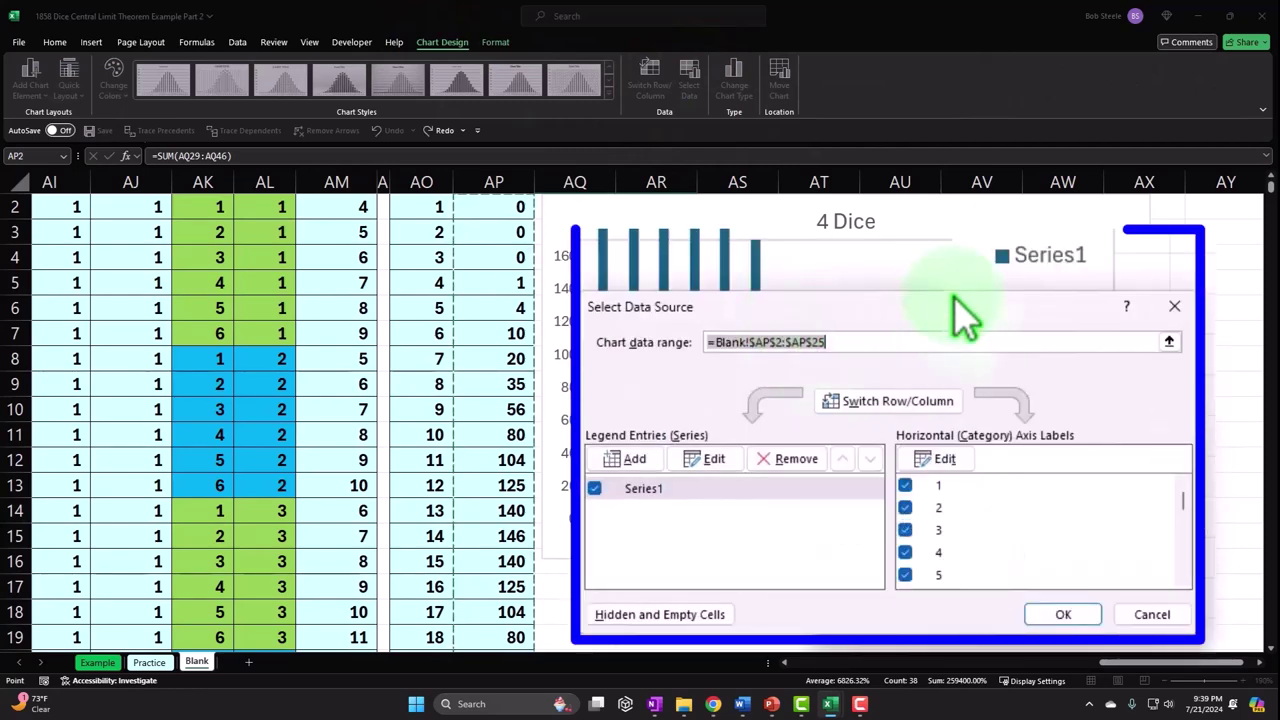
Rename Series1 to 4 Dice and add a 3 Dice series from the Adj 1296 values AR29:AR46.
left_click(906, 525)
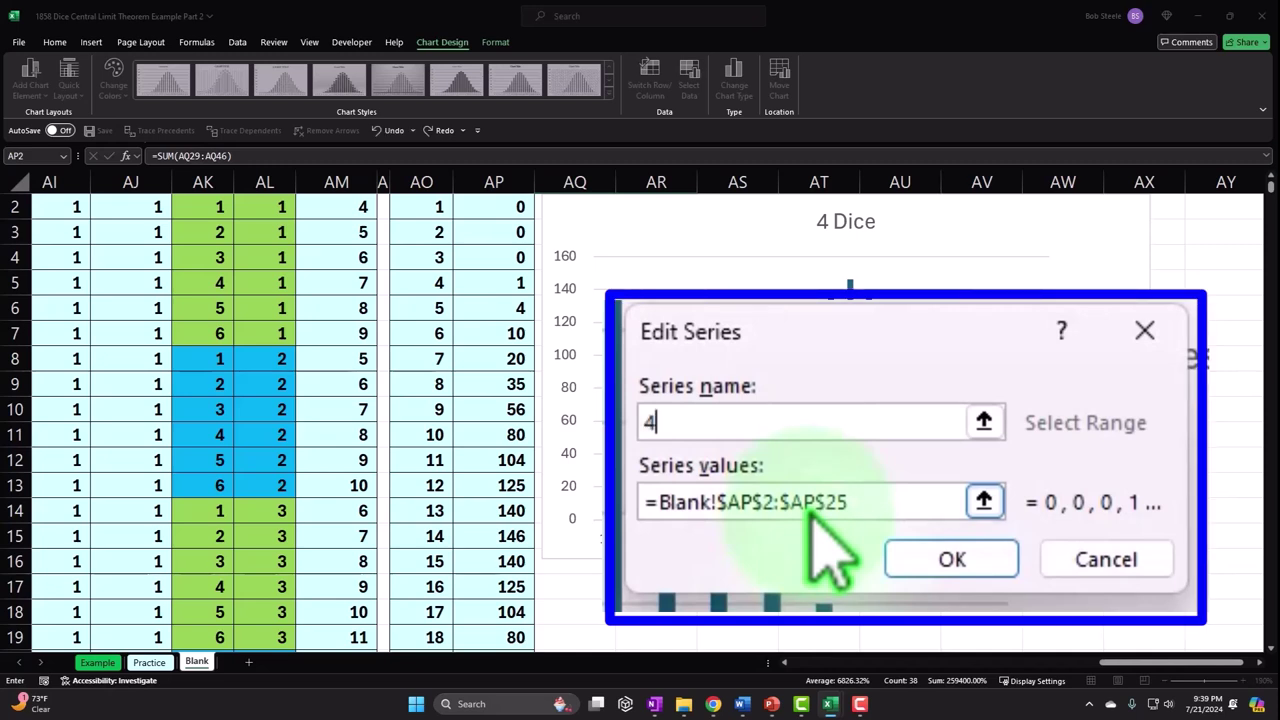
left_click(1026, 472)
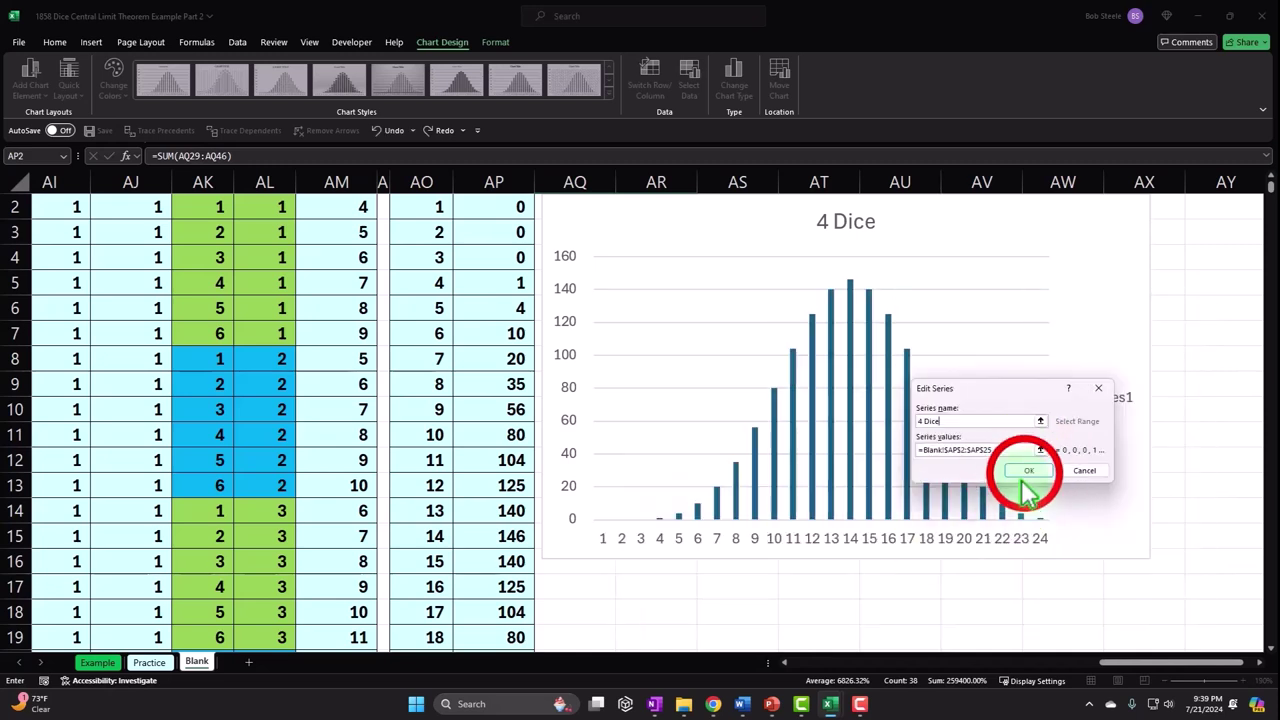
left_click(853, 527)
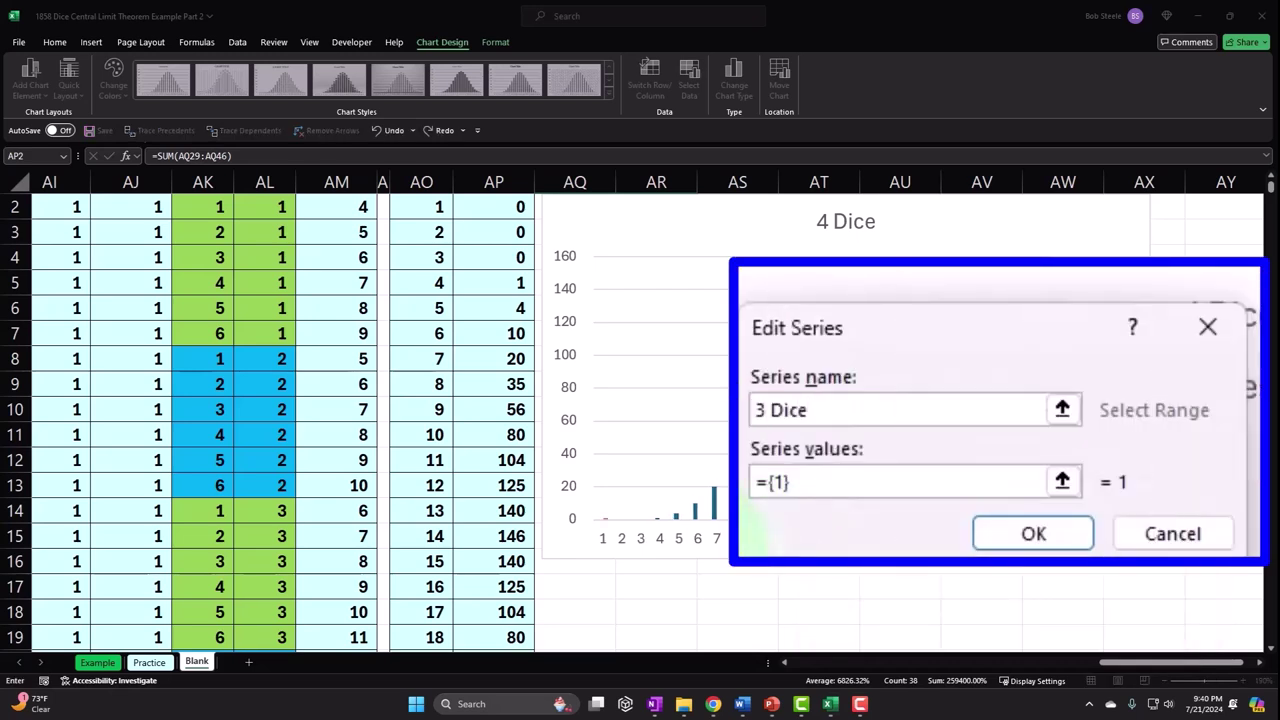
left_click(860, 482)
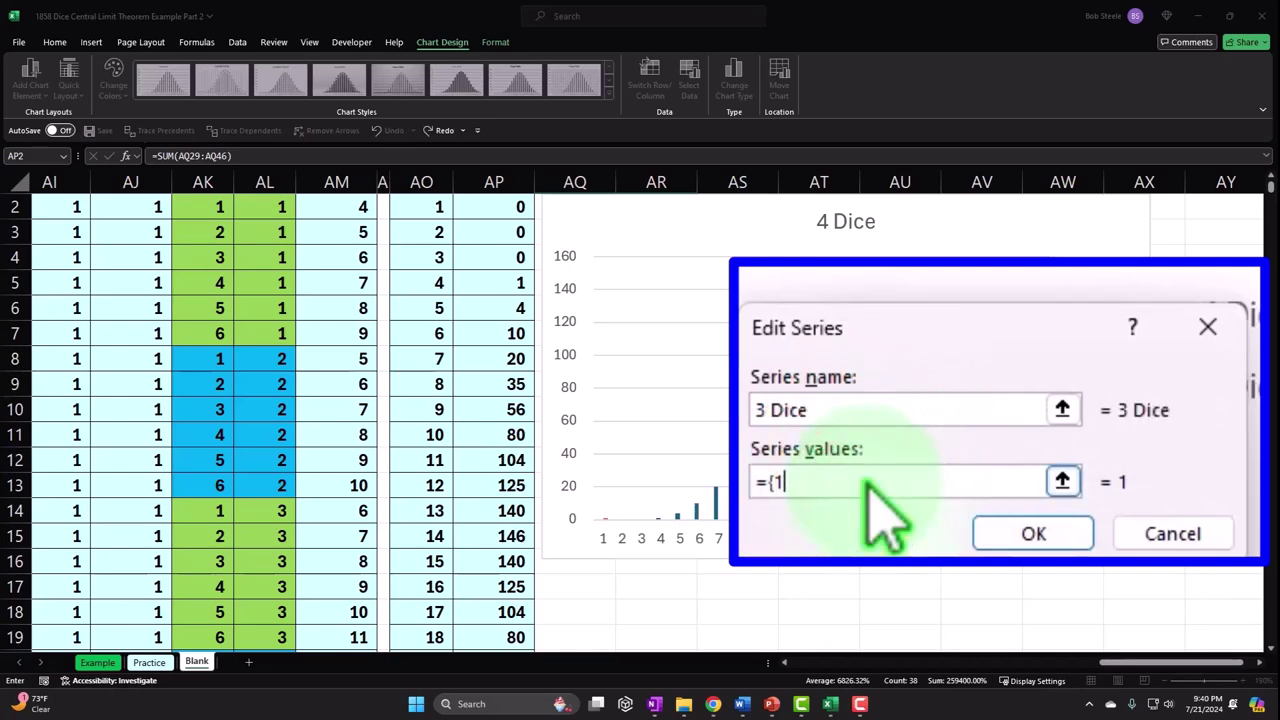
scroll(457, 457, "down", 7)
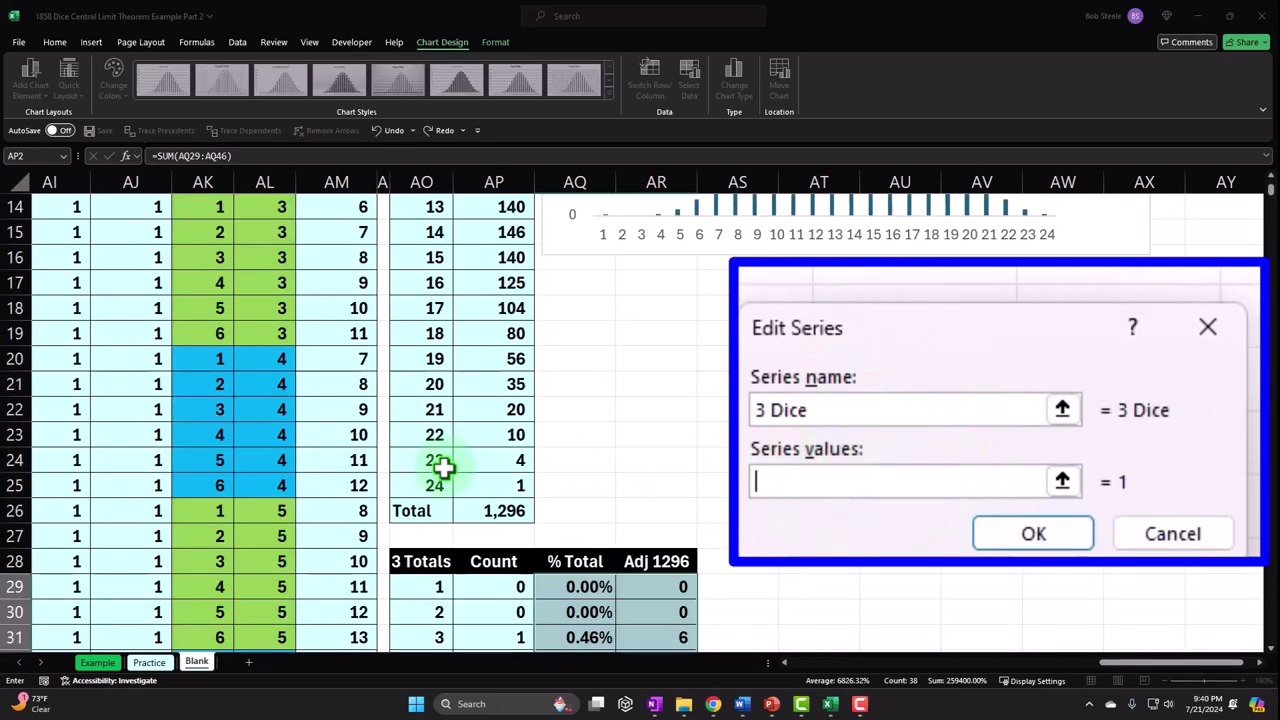
left_click(672, 362)
left_click_drag(674, 363, 663, 590)
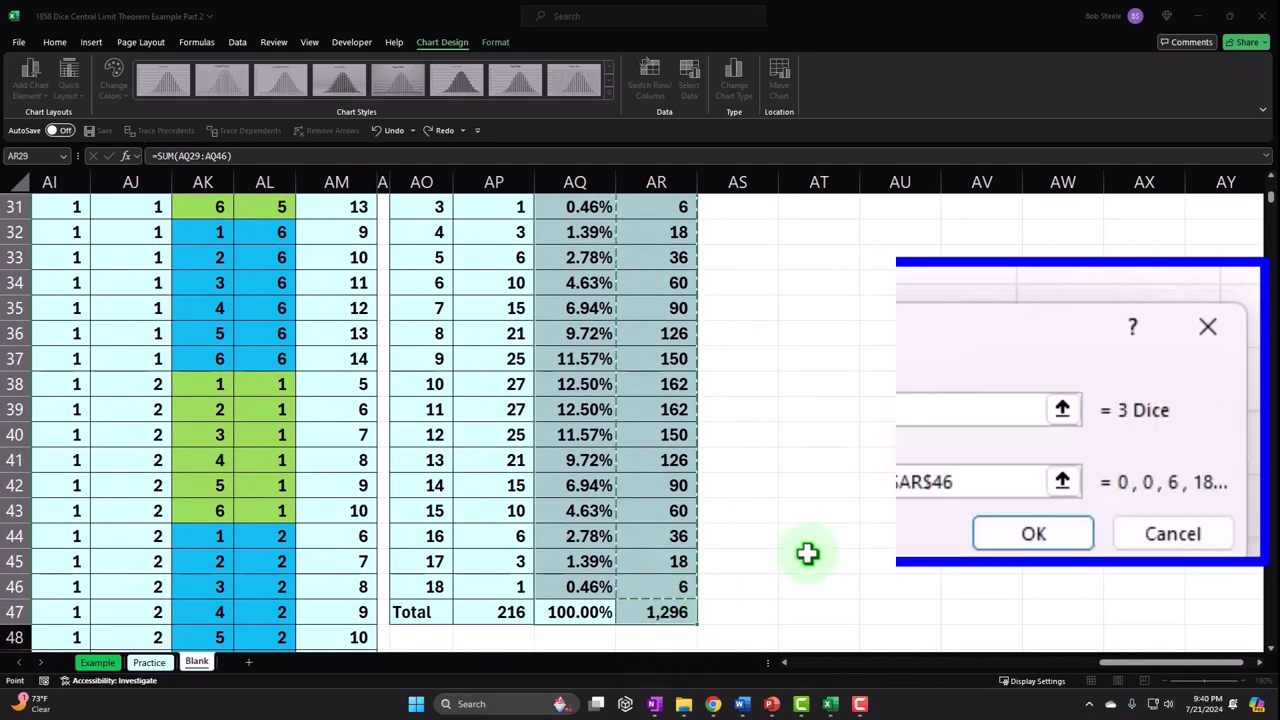
left_click(1015, 474)
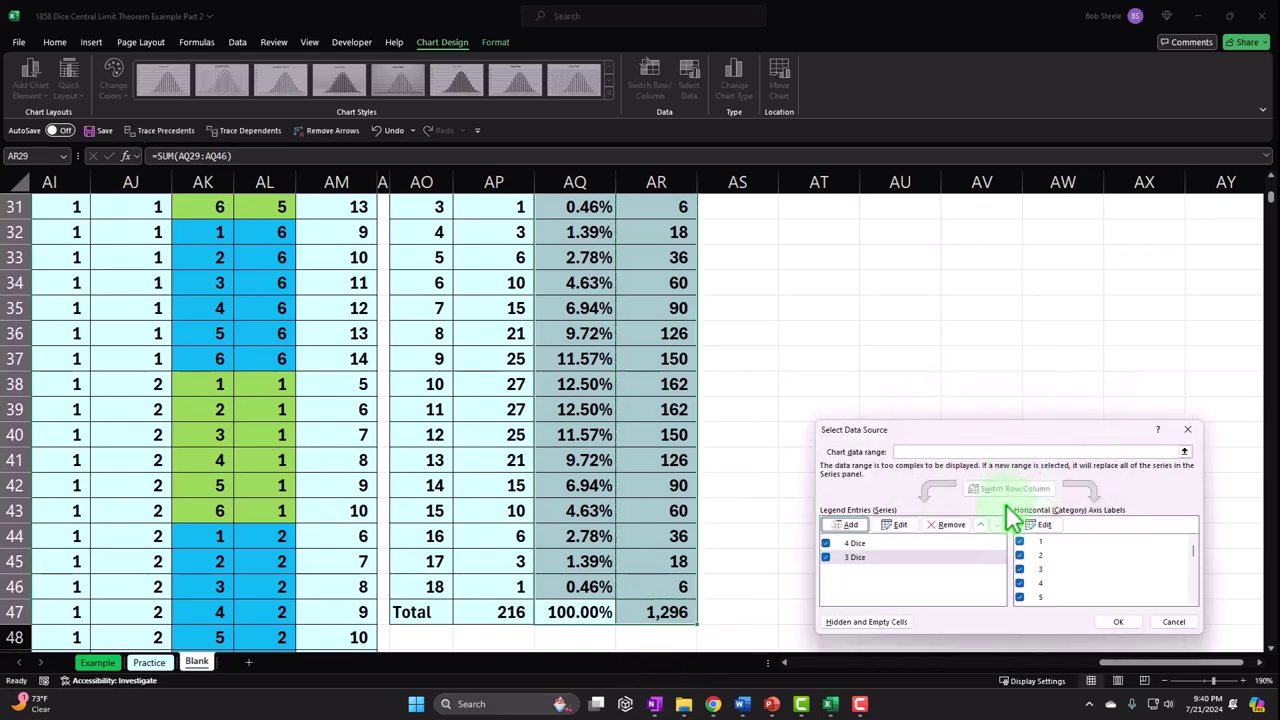
left_click(1133, 617)
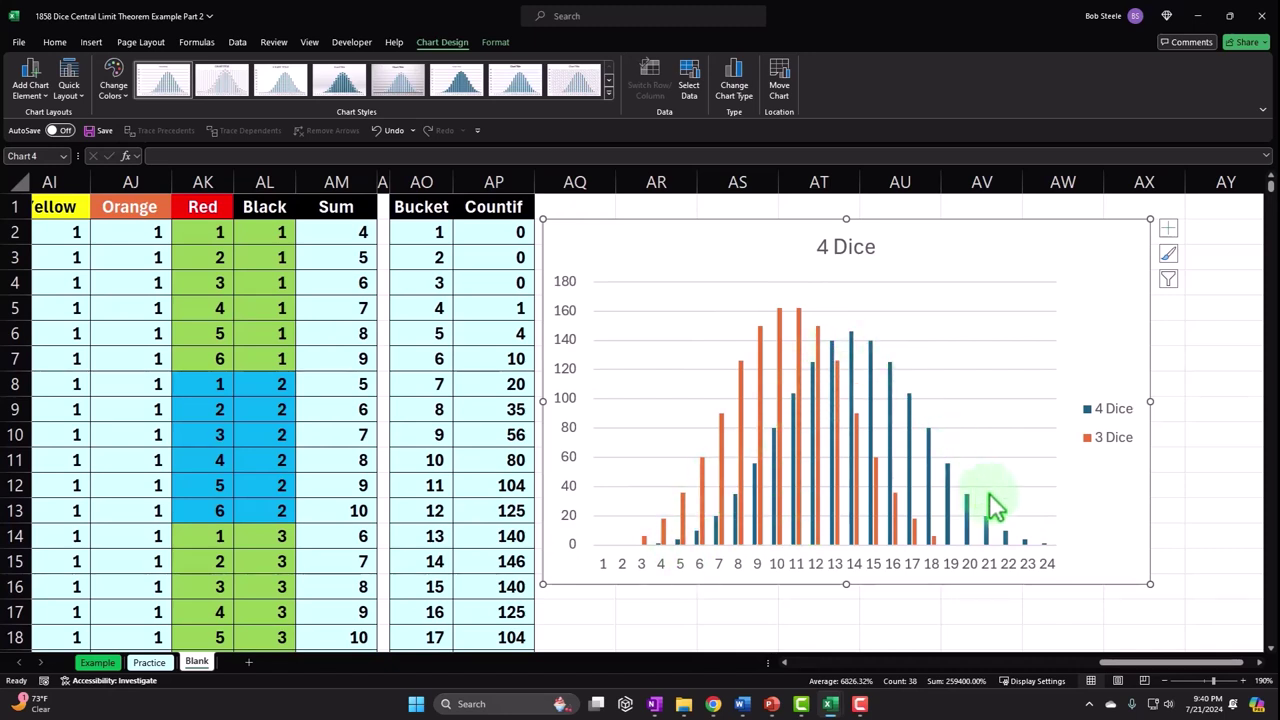
Select and copy the 2 Totals table from the earlier 3 Dice section.
left_click(430, 436)
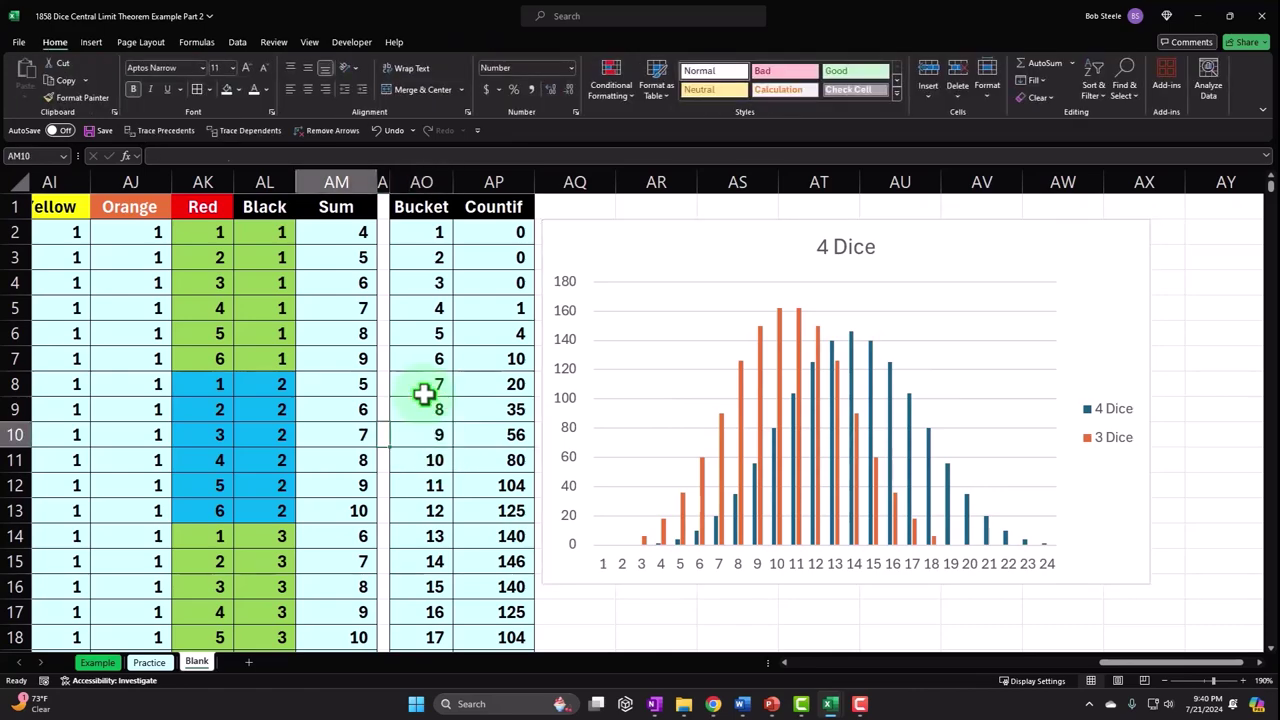
key("Left")
key("Left")
key("Left")
key("Left")
key("Left")
key("Left")
key("Left")
key("Left")
key("Left")
key("Left")
key("Left")
key("Left")
key("Left")
key("Left")
key("Left")
key("Left")
key("Left")
key("Left")
key("Left")
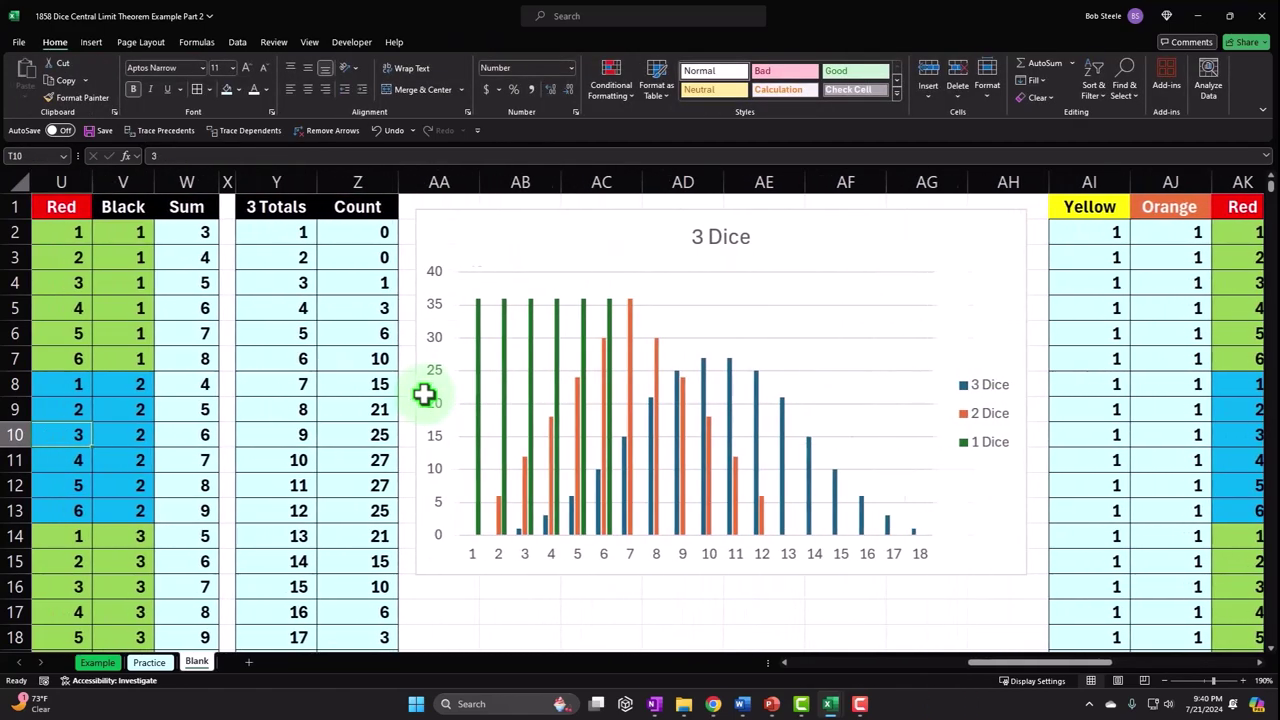
key("Left")
key("Left")
scroll(450, 408, "down", 5)
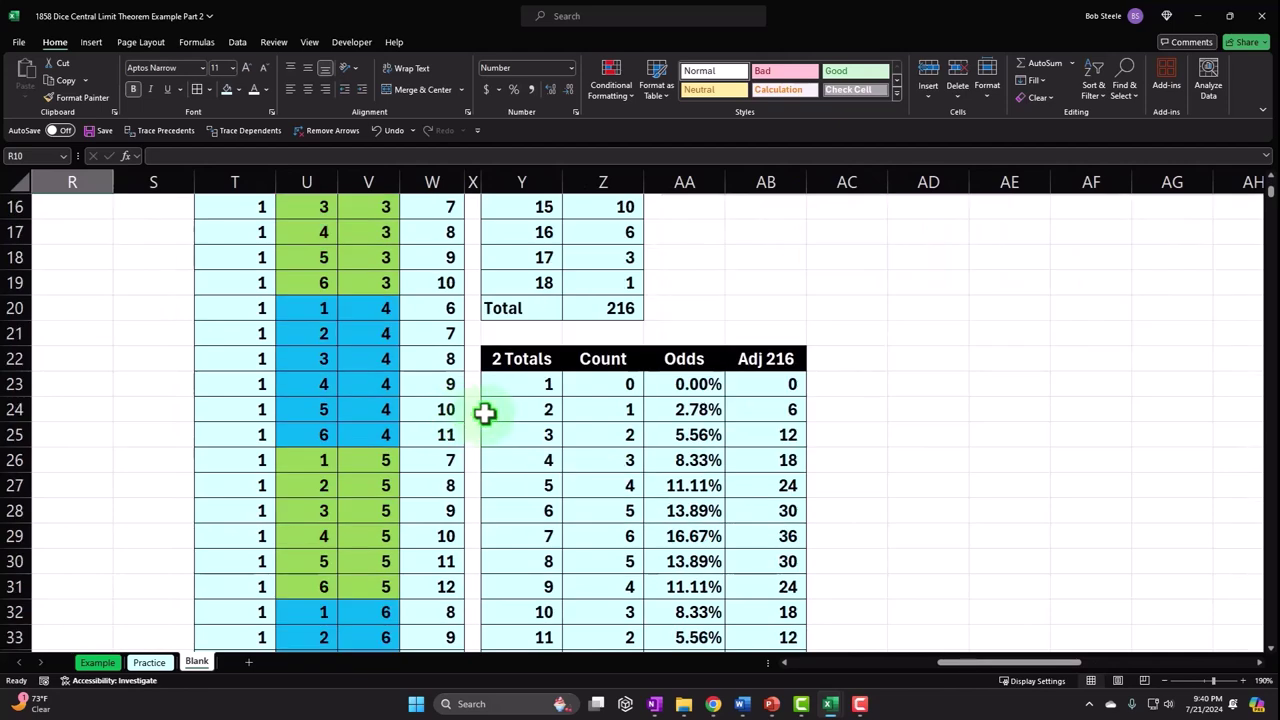
scroll(500, 371, "down", 4)
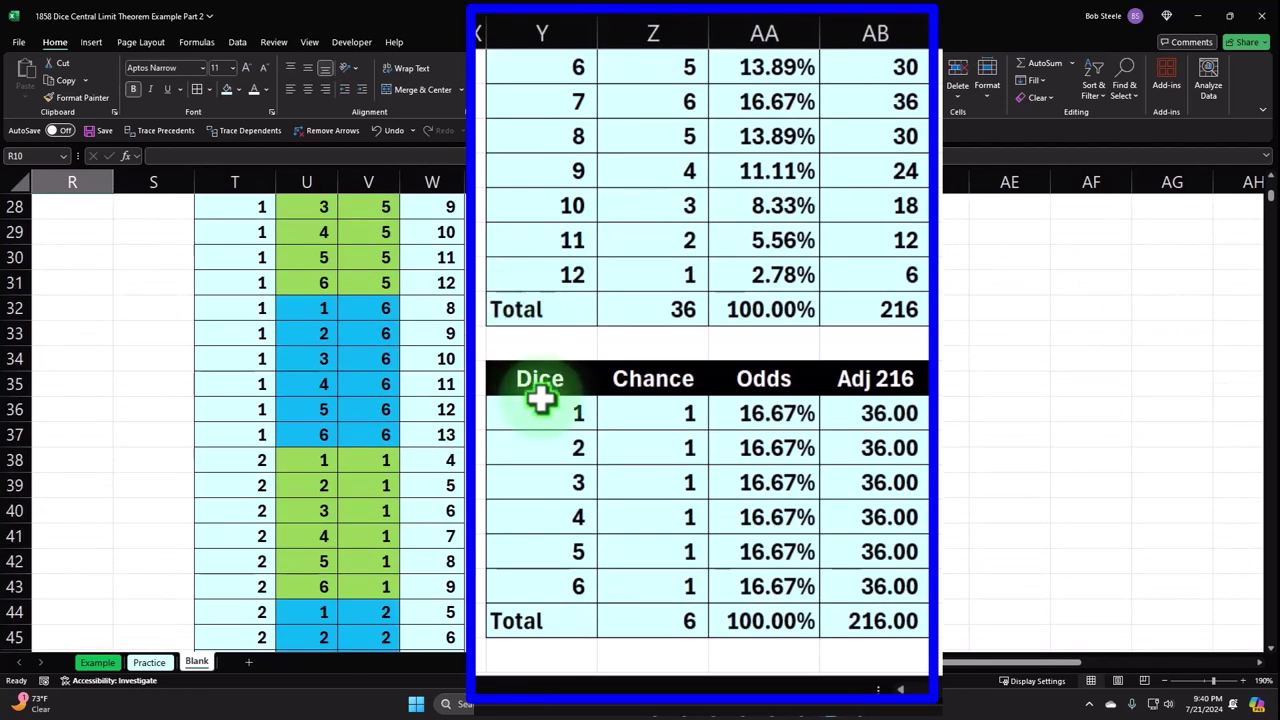
scroll(541, 413, "up", 2)
left_click_drag(528, 66, 792, 586)
scroll(792, 587, "down", 3)
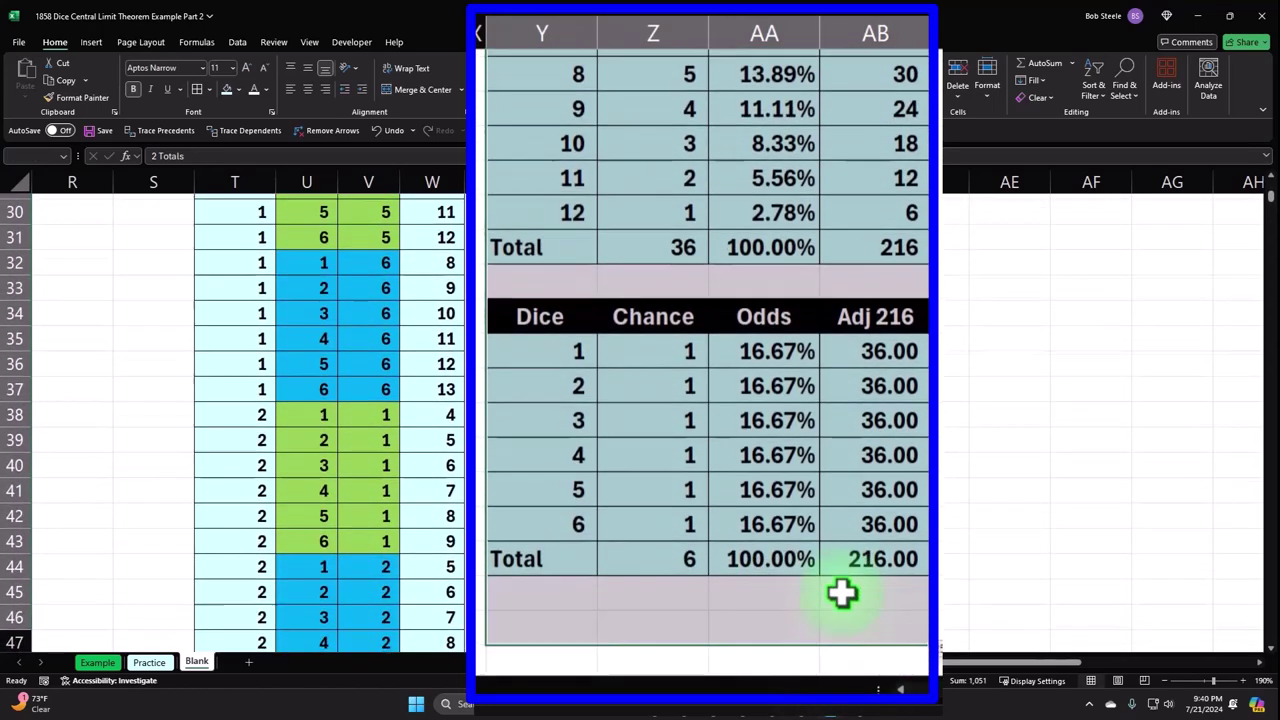
key("ctrl+c")
Return to the 4 Dice section and select cell AO49 below the 3 Totals table.
scroll(900, 420, "up", 4)
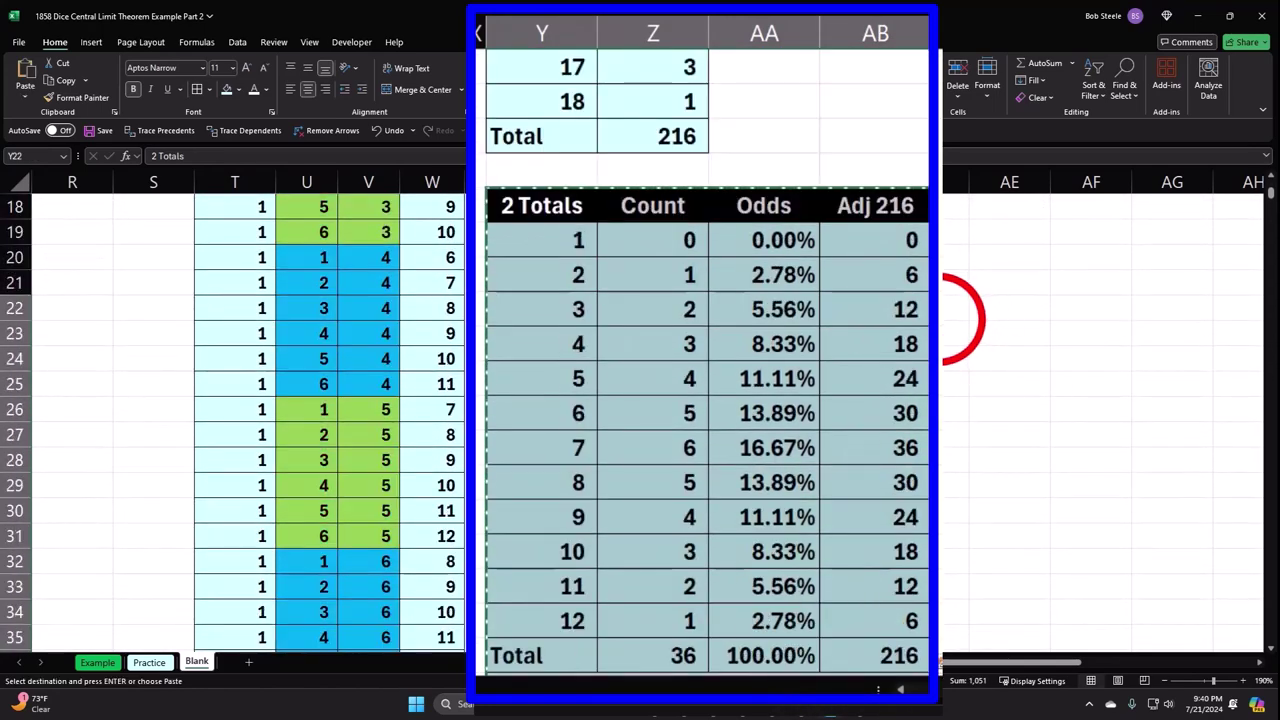
left_click(944, 318)
key("Right")
key("Right")
key("Right")
key("Right")
key("Right")
key("Right")
key("Right")
key("Right")
key("Right")
key("Right")
key("Right")
key("Right")
key("Right")
key("Right")
key("Right")
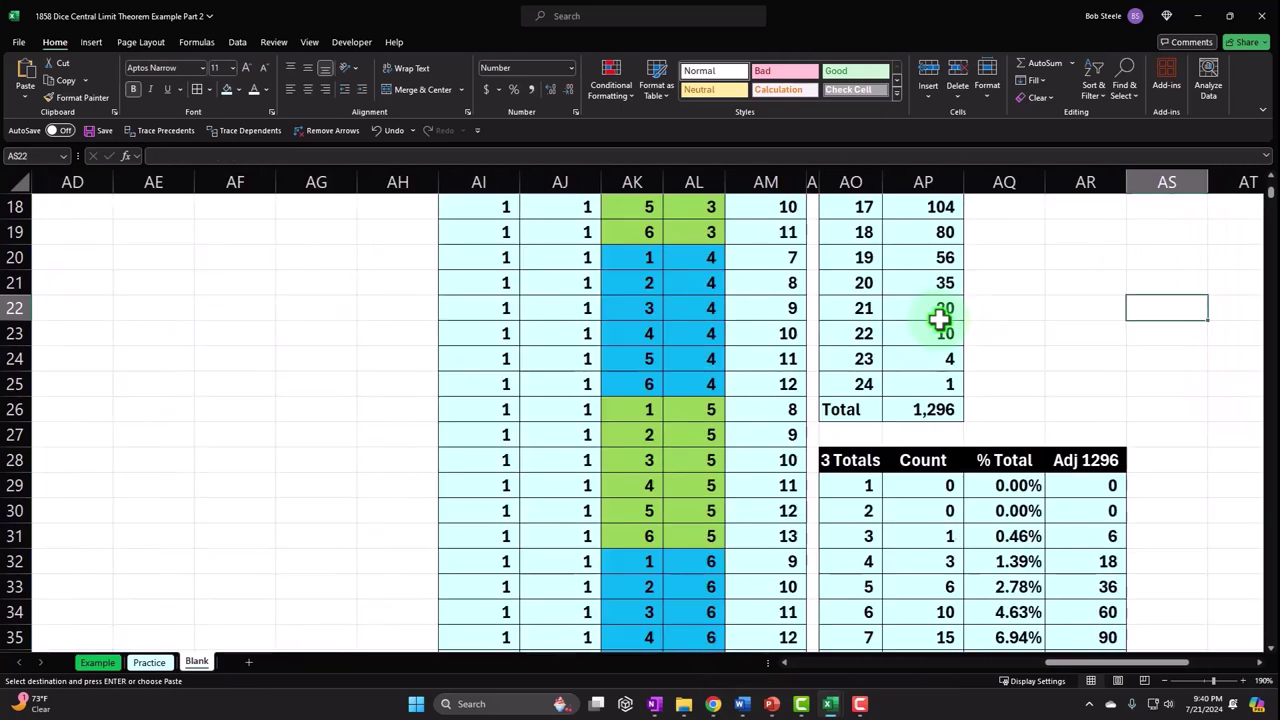
key("Right")
key("Right")
key("Right")
scroll(909, 334, "down", 6)
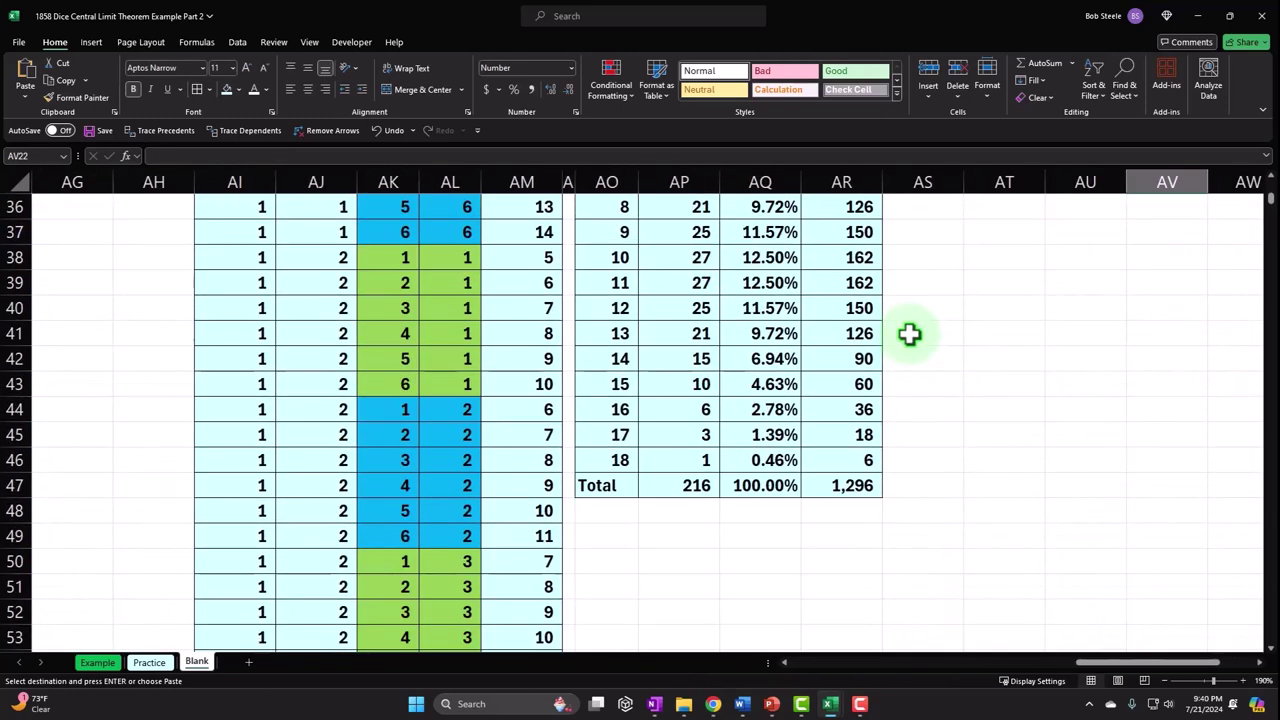
scroll(909, 334, "down", 1)
left_click(607, 465)
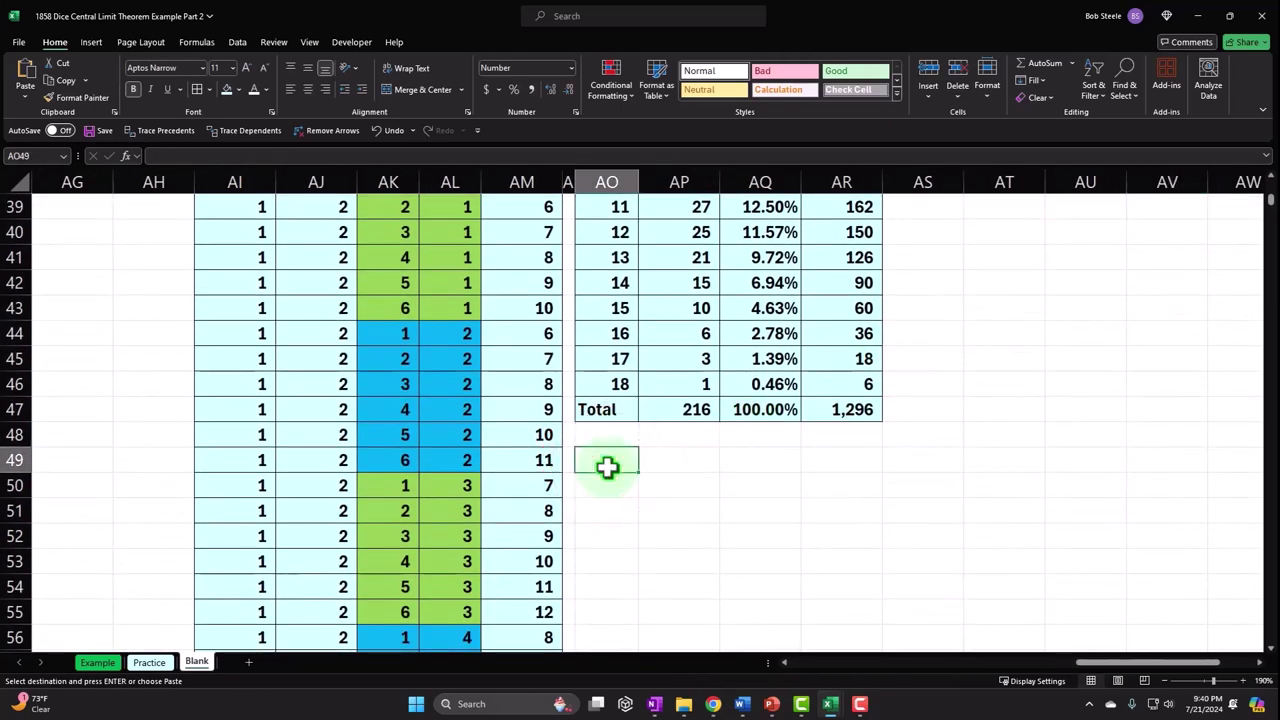
Paste the 2 Totals table at AO49 and retitle its last heading Adj 1296.
key("ctrl+v")
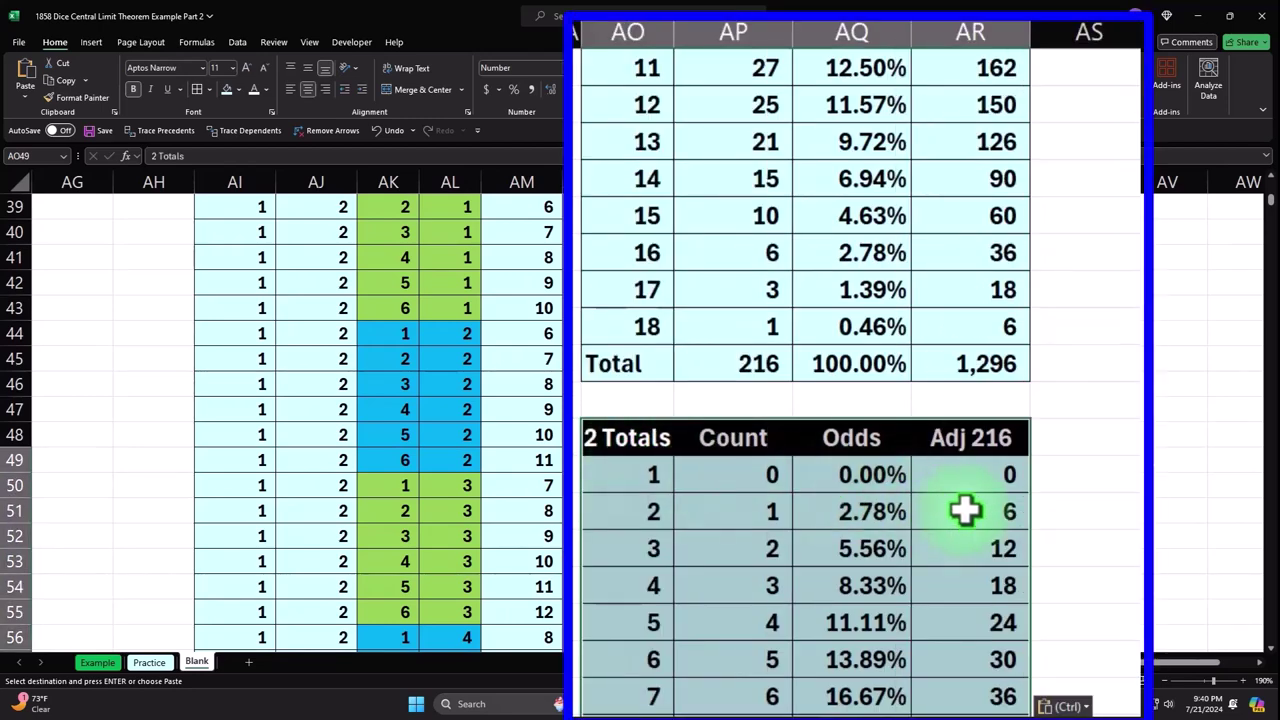
double_click(1007, 436)
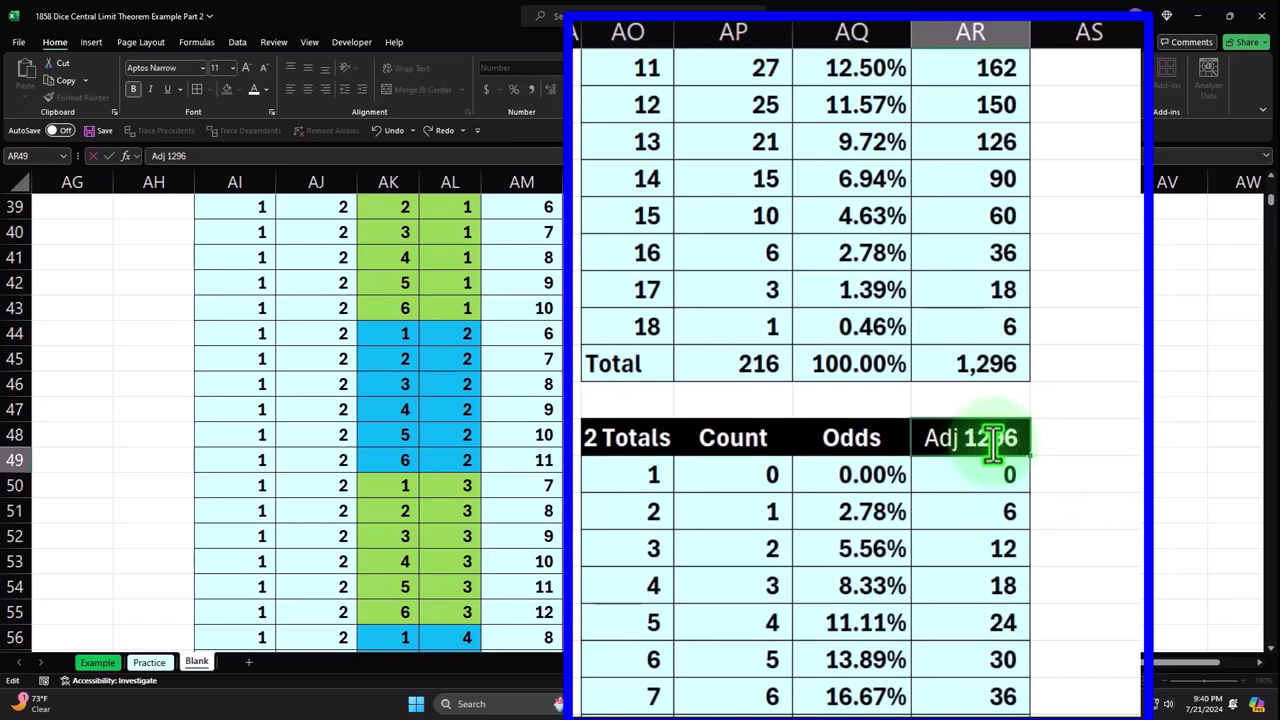
key("Return")
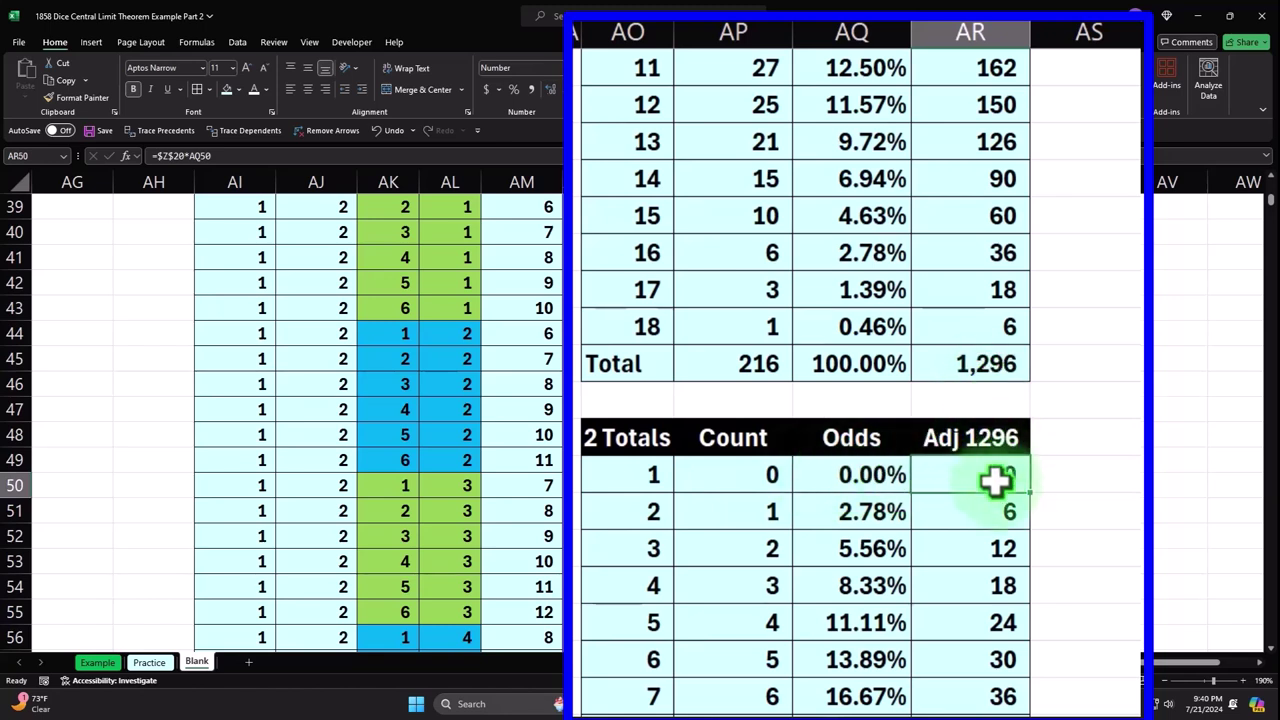
Enter =AQ50*$AR$47 in AR50 and copy it down the Adj 1296 column.
type("=")
key("Left")
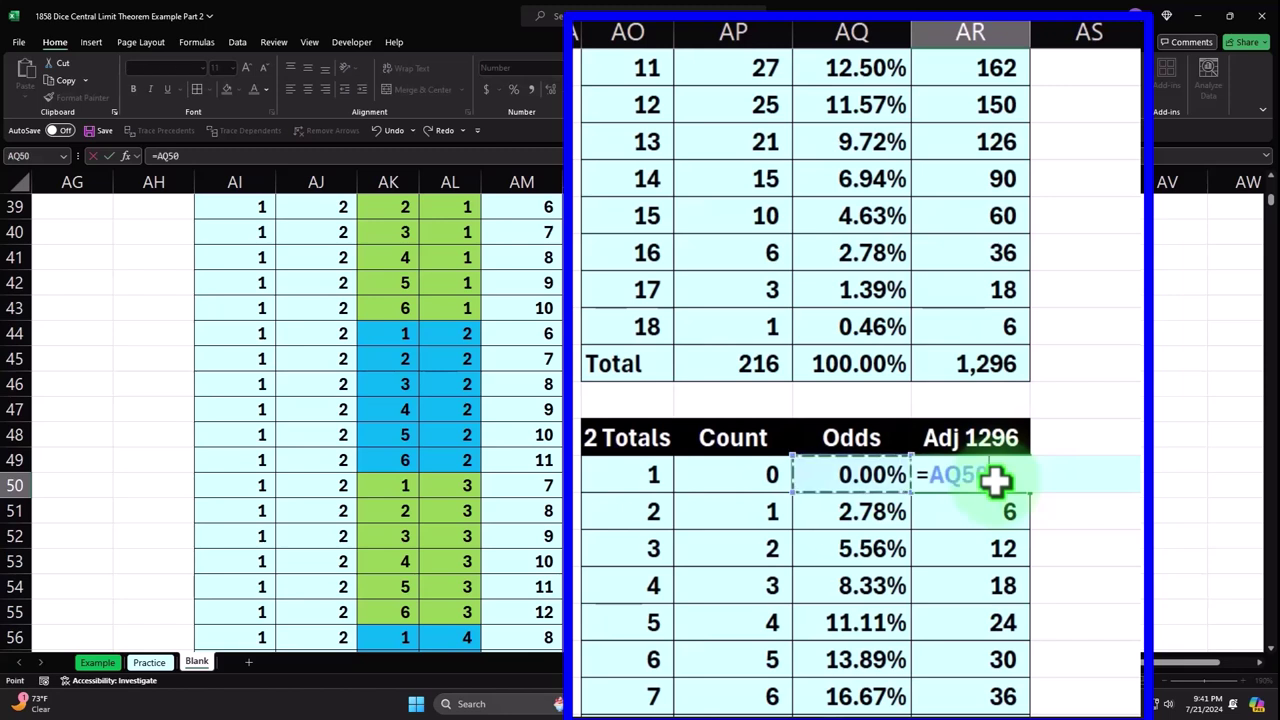
type("*")
key("Up")
key("Up")
key("Up")
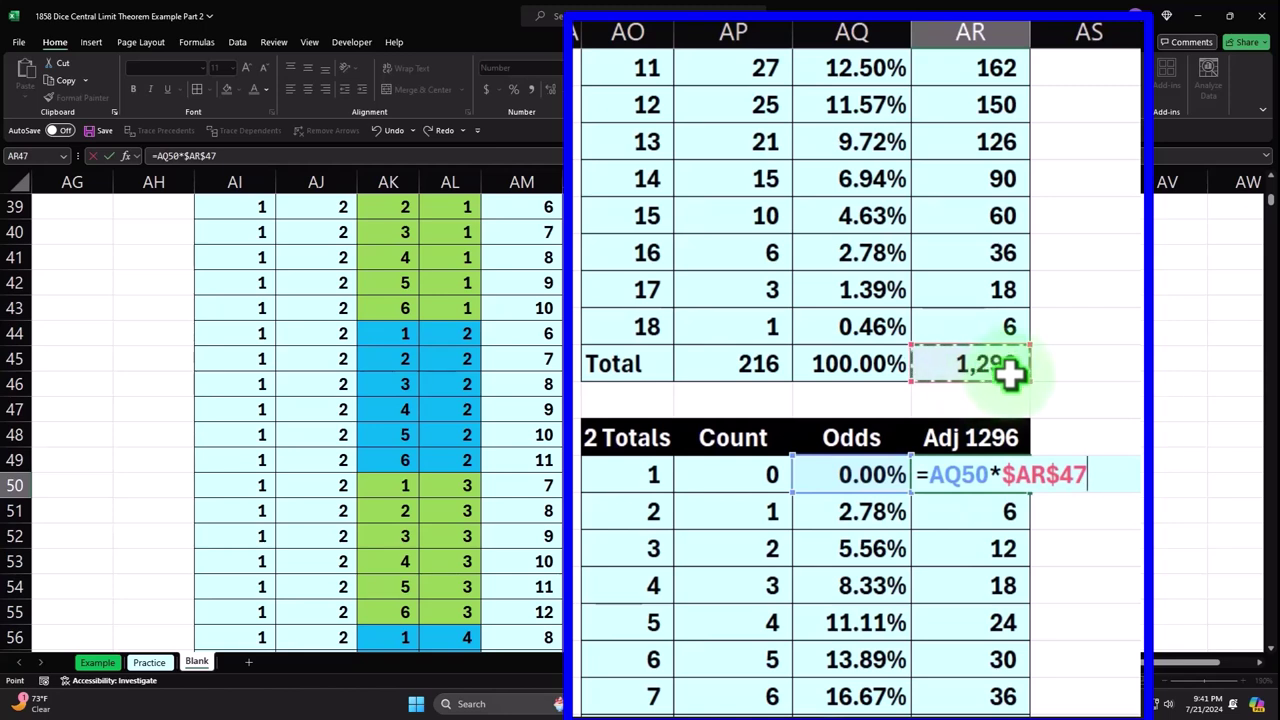
key("Return")
left_click(1040, 478)
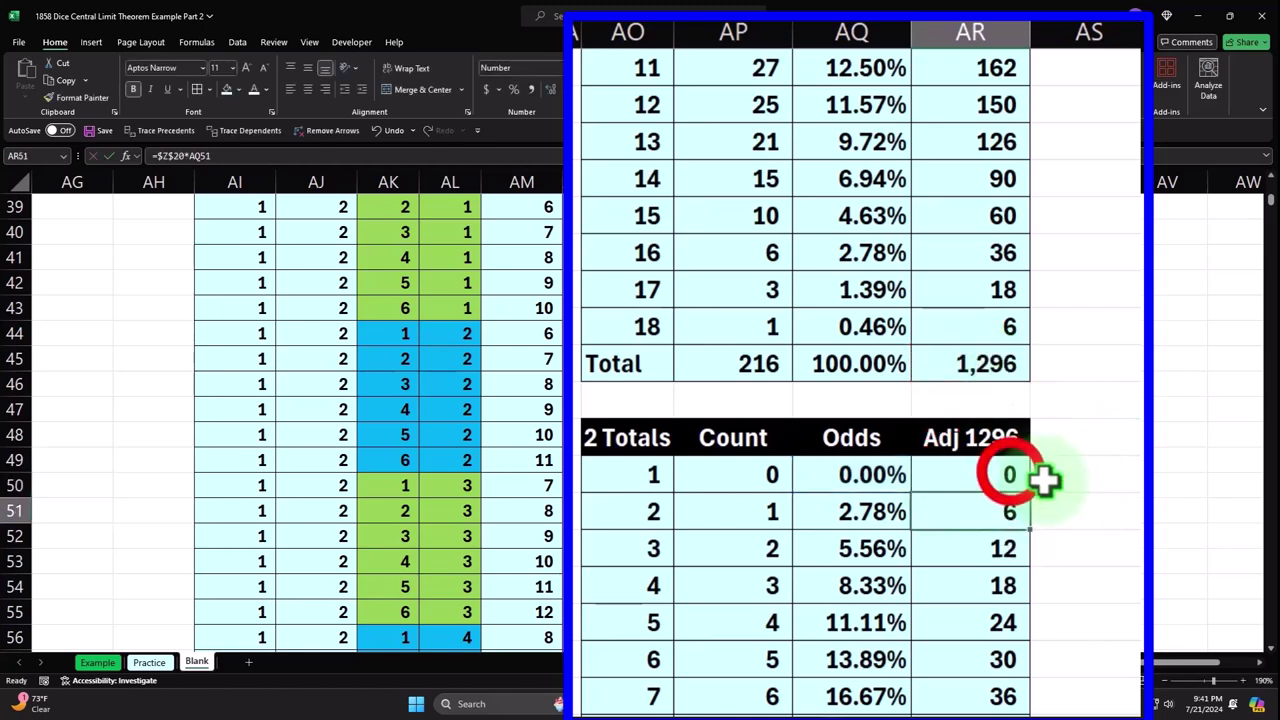
double_click(1025, 490)
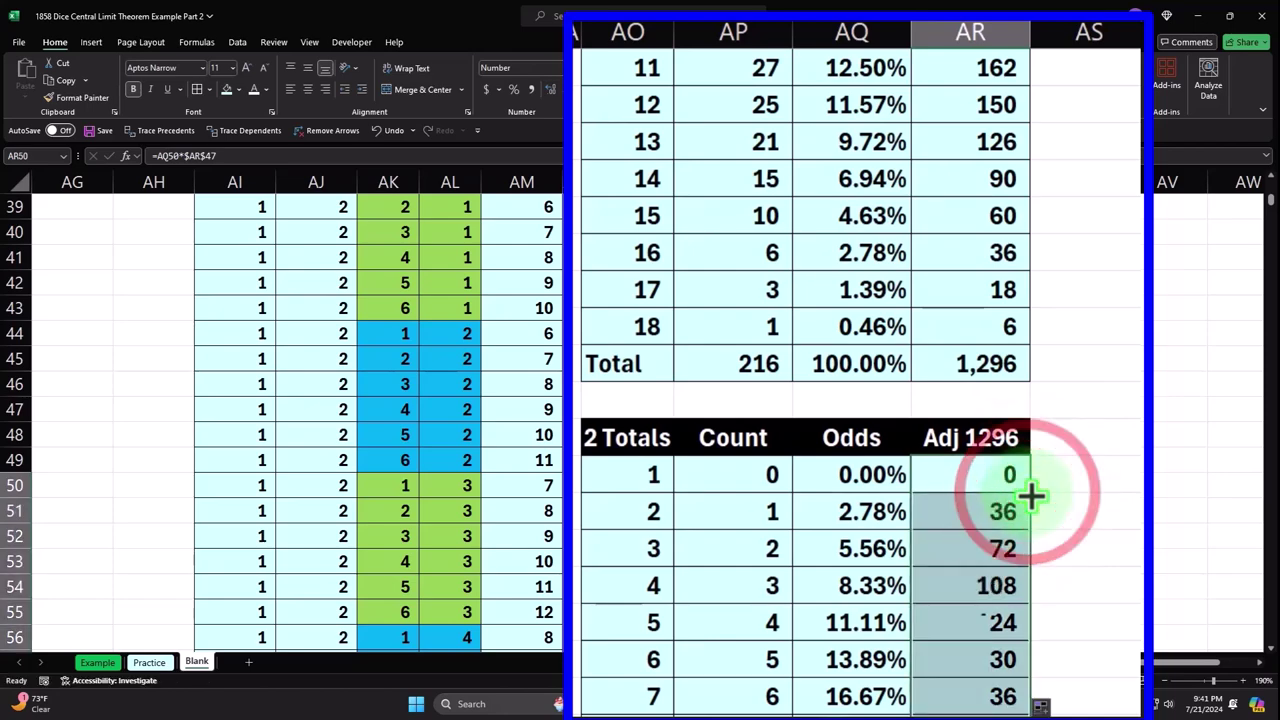
Sum the Adj 1296 column in the Total cell AR62, giving 1,296.
scroll(1030, 495, "down", 3)
scroll(1035, 500, "down", 1)
left_click(1005, 472)
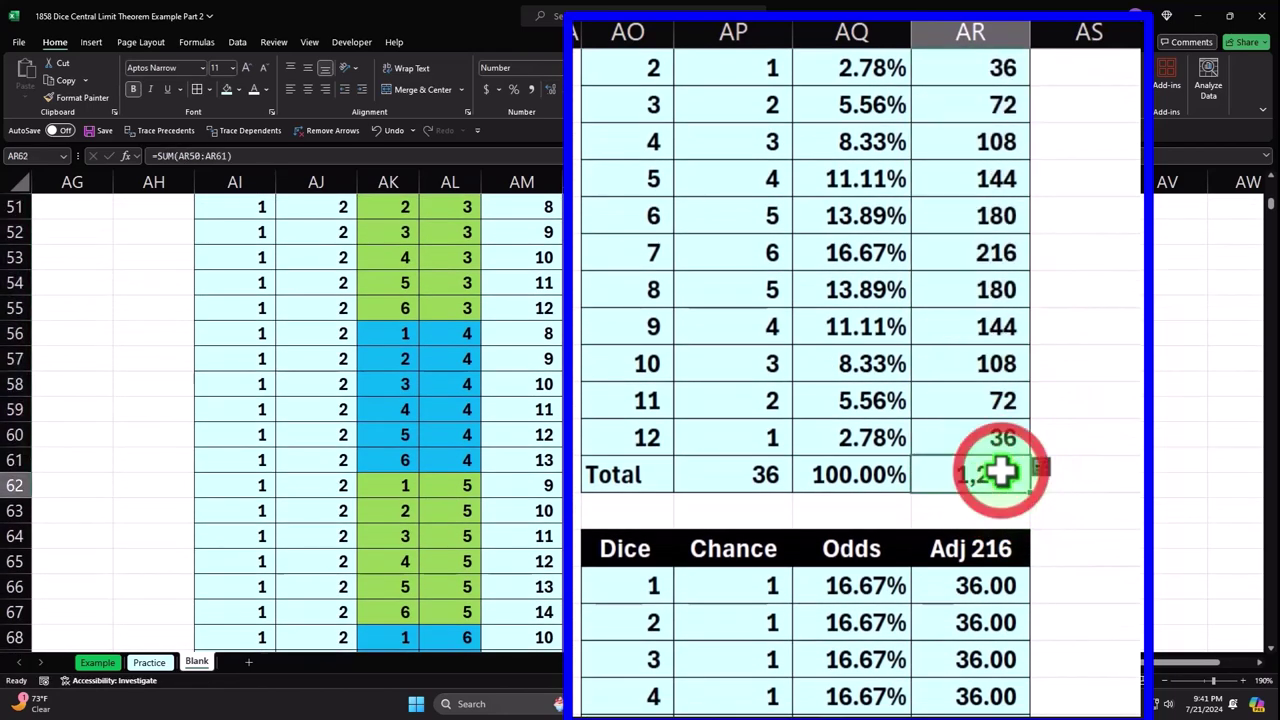
key("alt+equal")
key("Return")
left_click(988, 465)
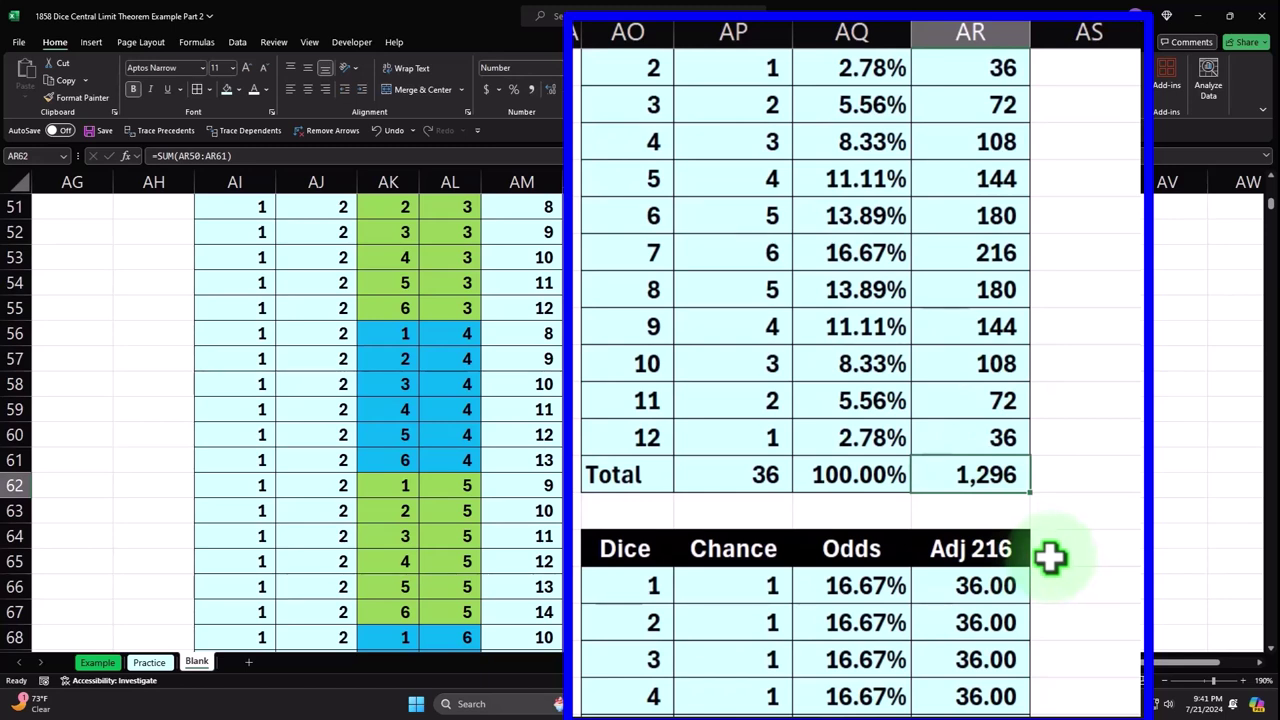
scroll(1050, 558, "down", 2)
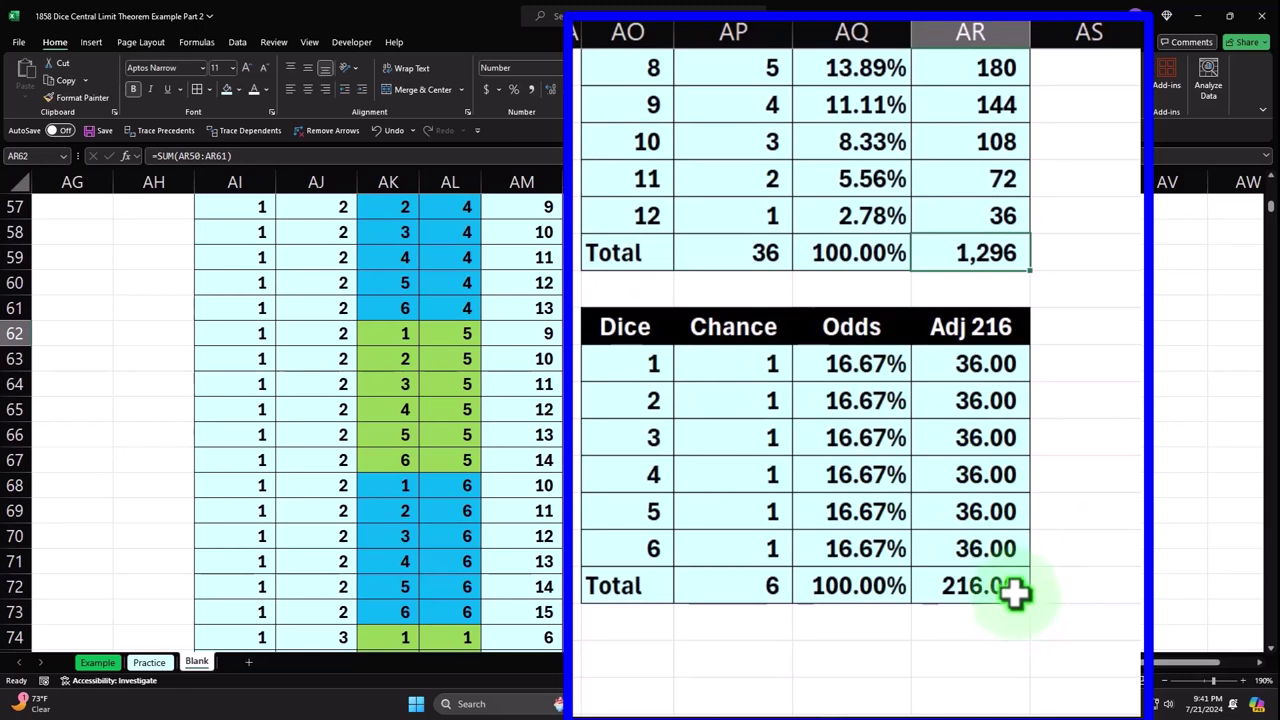
Change the Dice table's AR64 header from Adj 216 to Adj 1296.
left_click(995, 326)
double_click(995, 326)
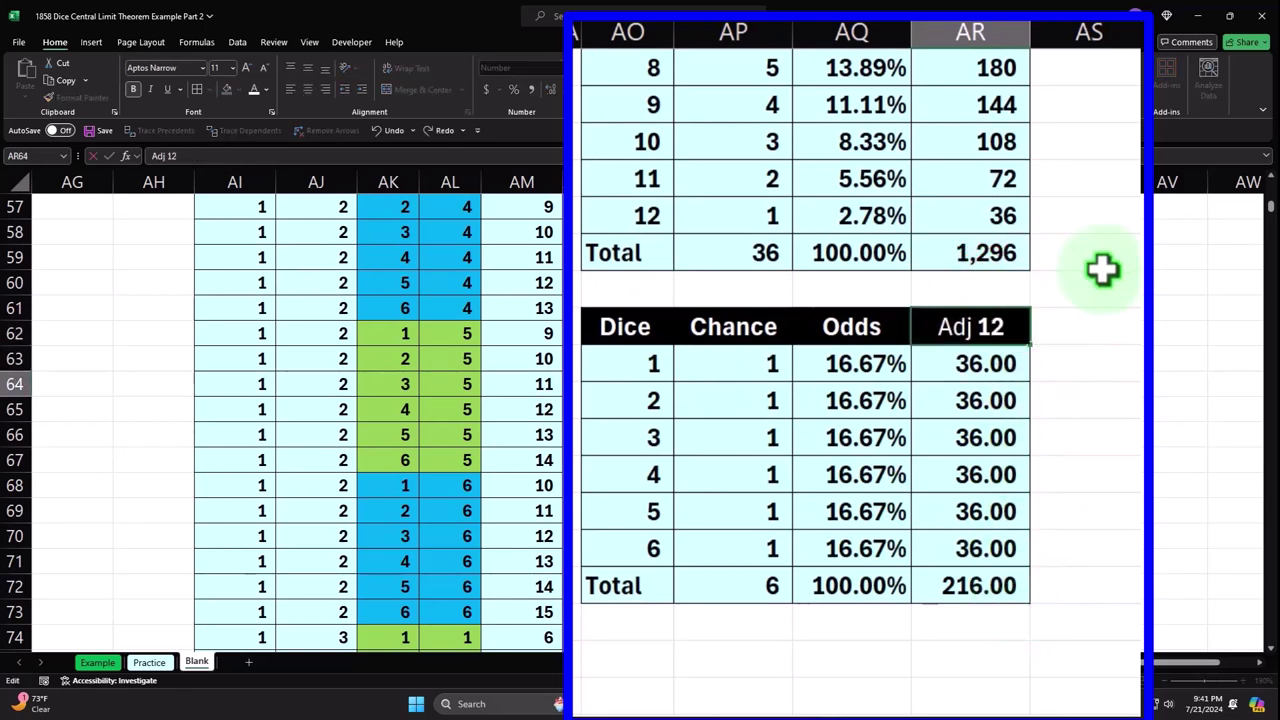
type("1296")
key("Return")
Enter =AQ65*$AR$62 in AR65 and fill down to AR70, giving 216.00 per face.
type("=")
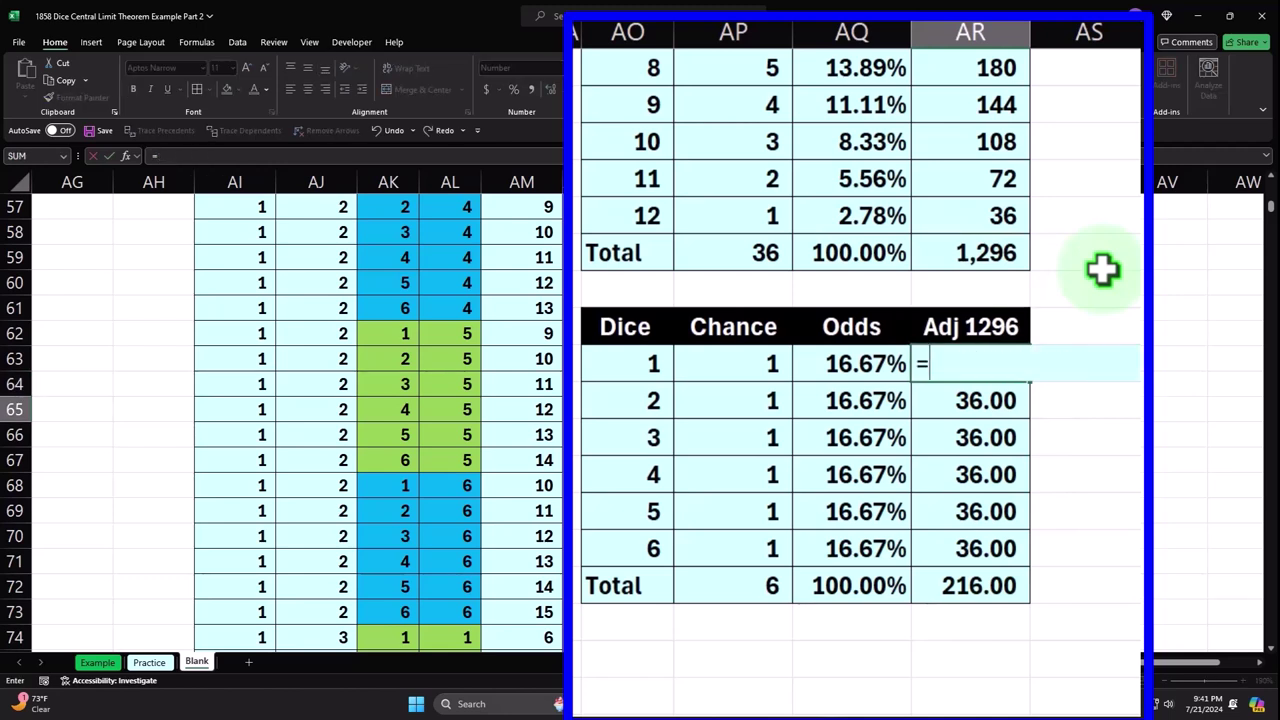
key("Left")
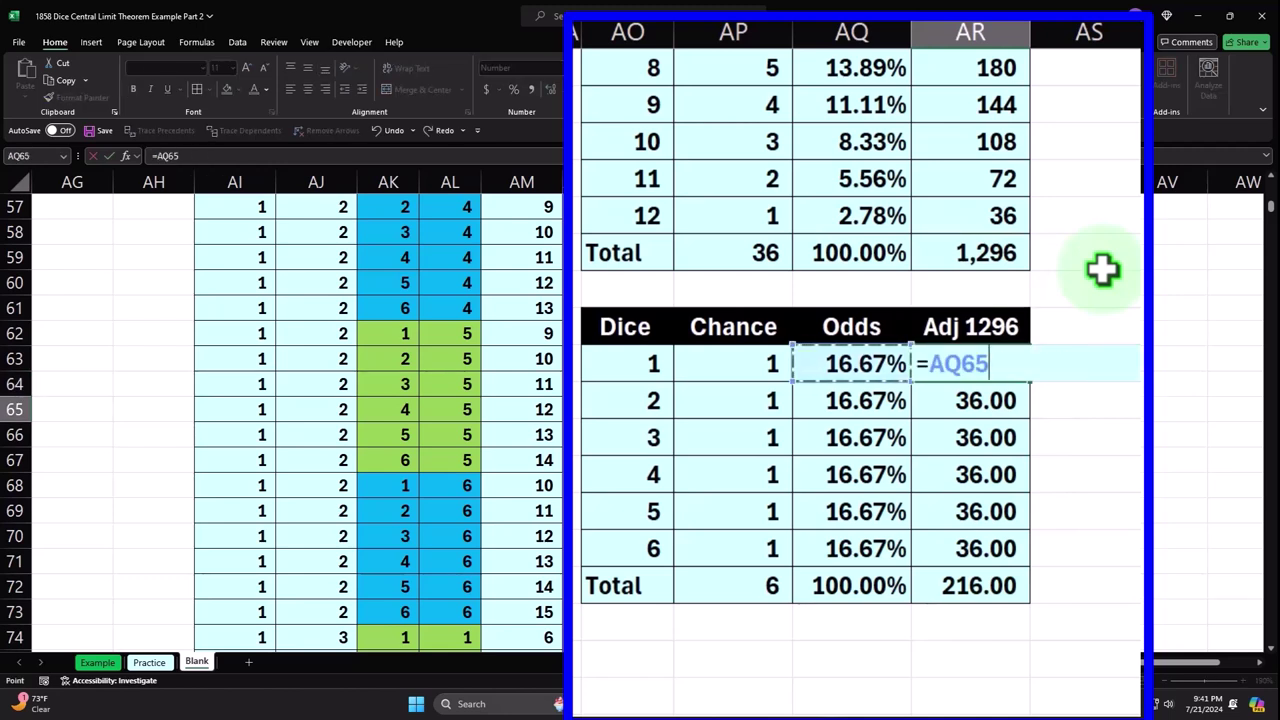
key("Up")
key("Up")
key("Up")
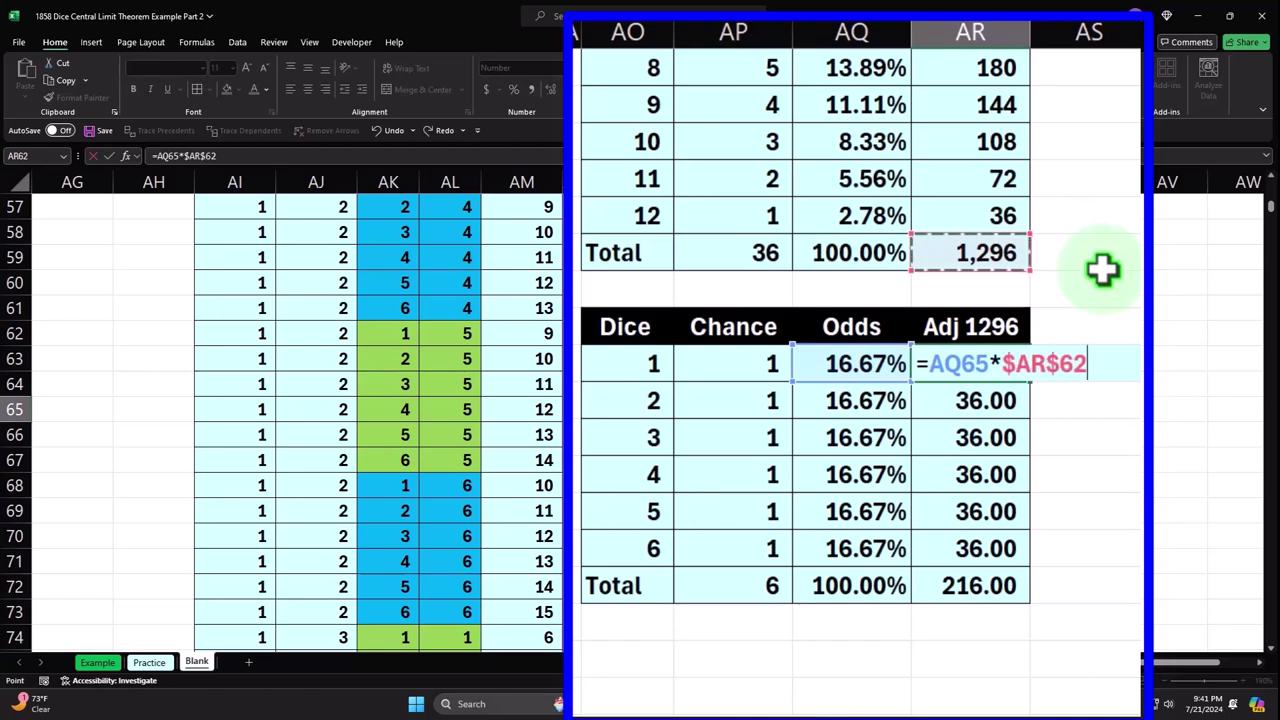
key("Return")
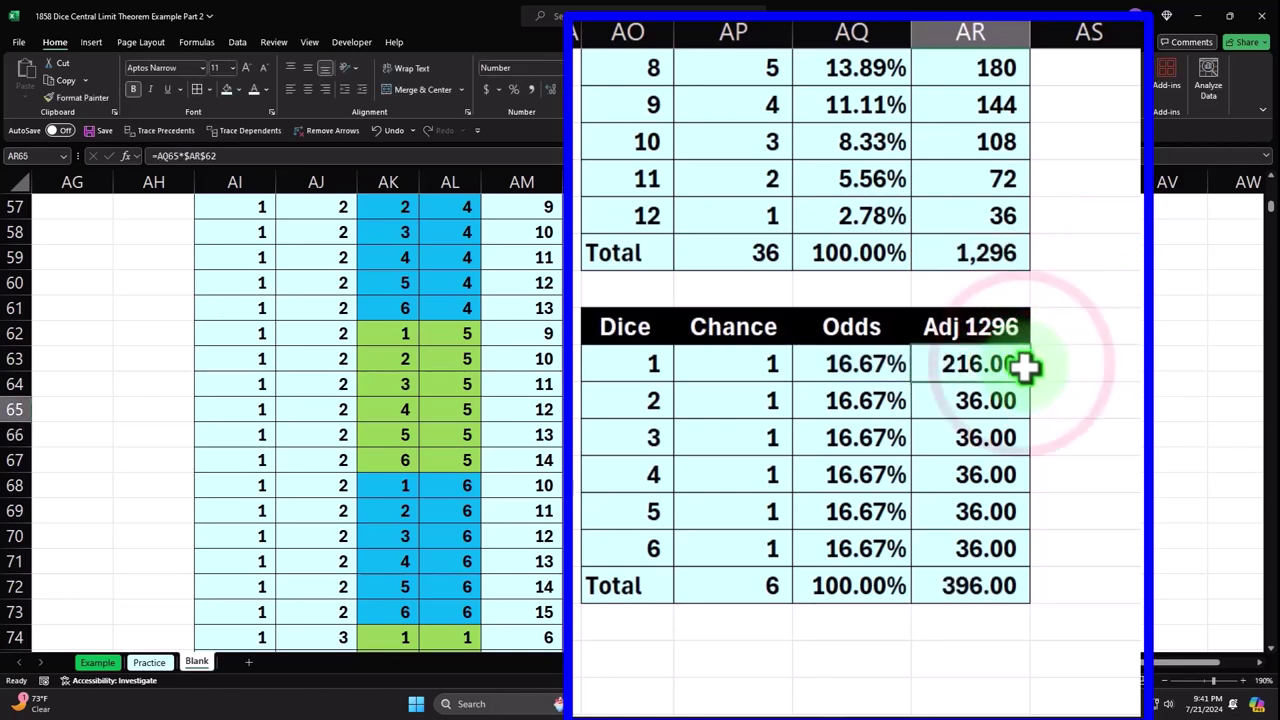
left_click(1030, 372)
double_click(1031, 380)
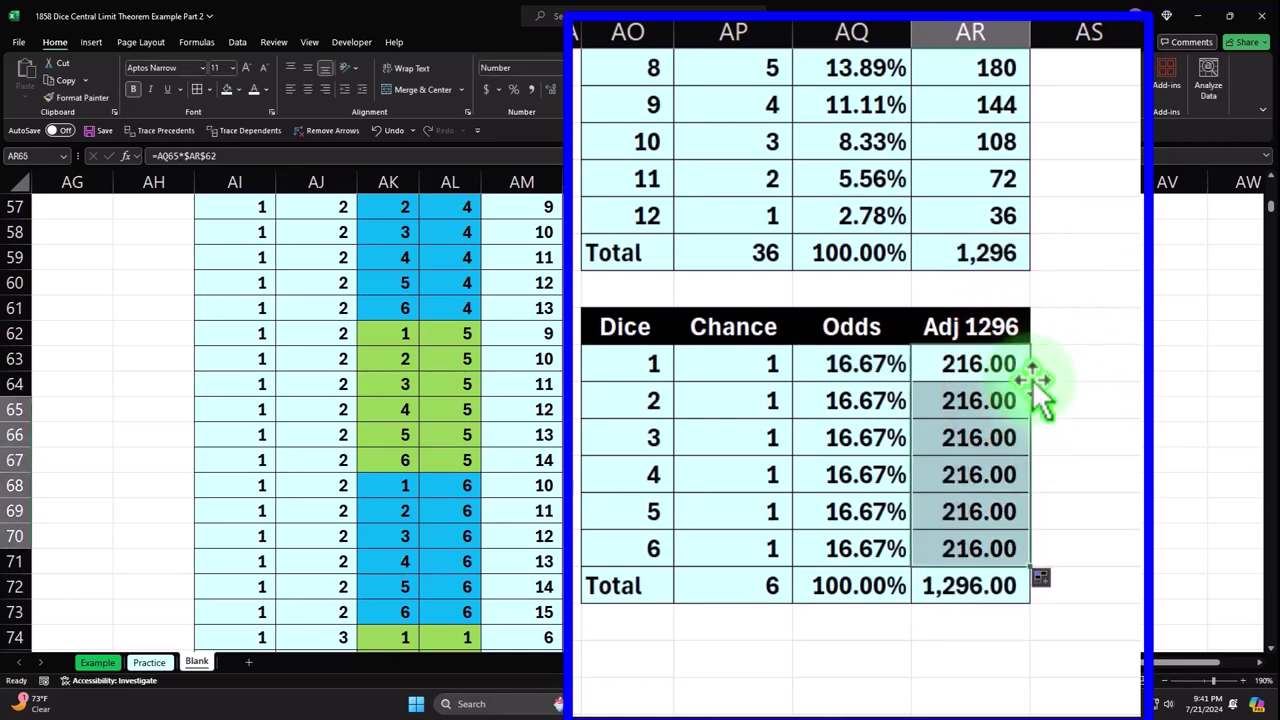
scroll(1006, 497, "up", 19)
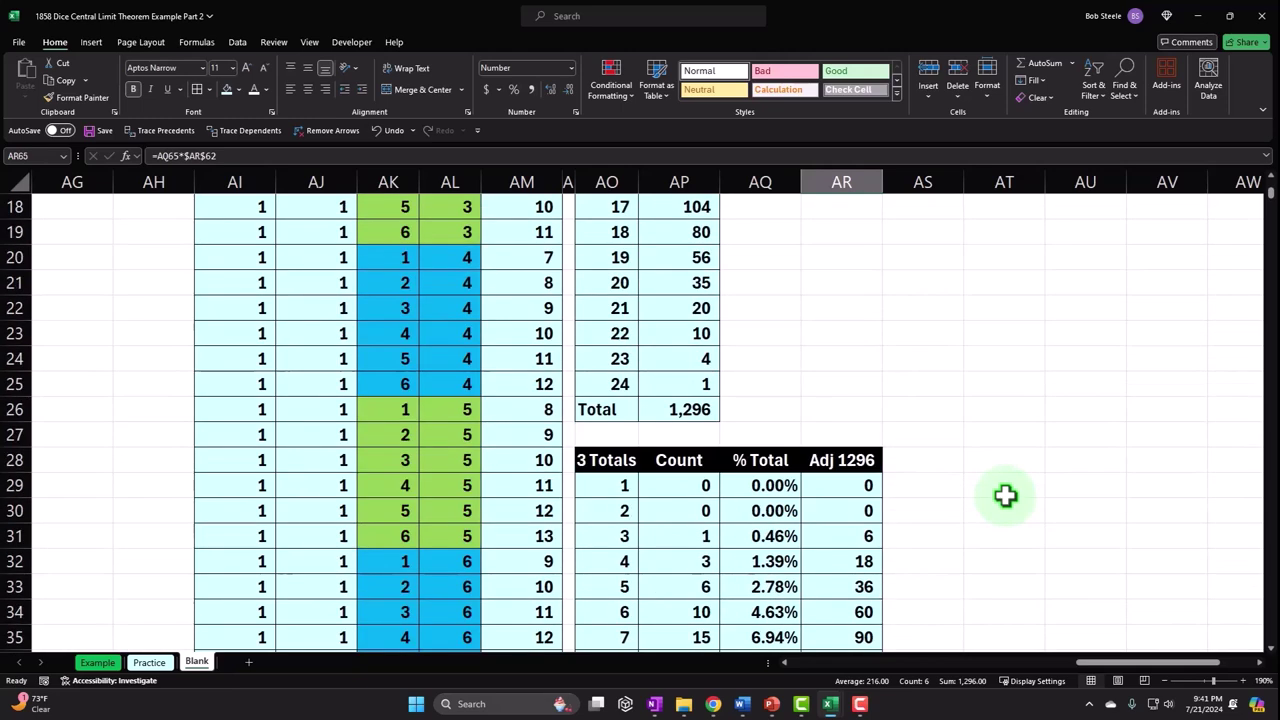
Open the 4 Dice chart's Select Data Source and start adding a new series.
left_click(872, 236)
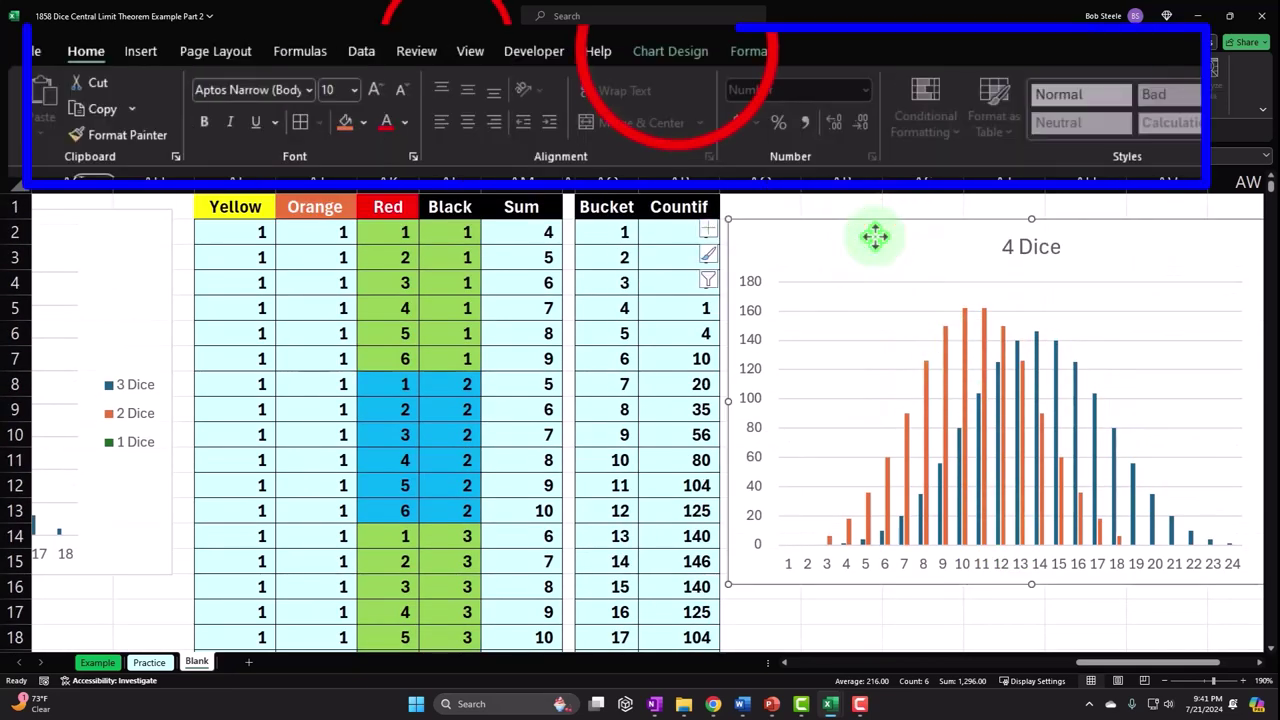
left_click(443, 42)
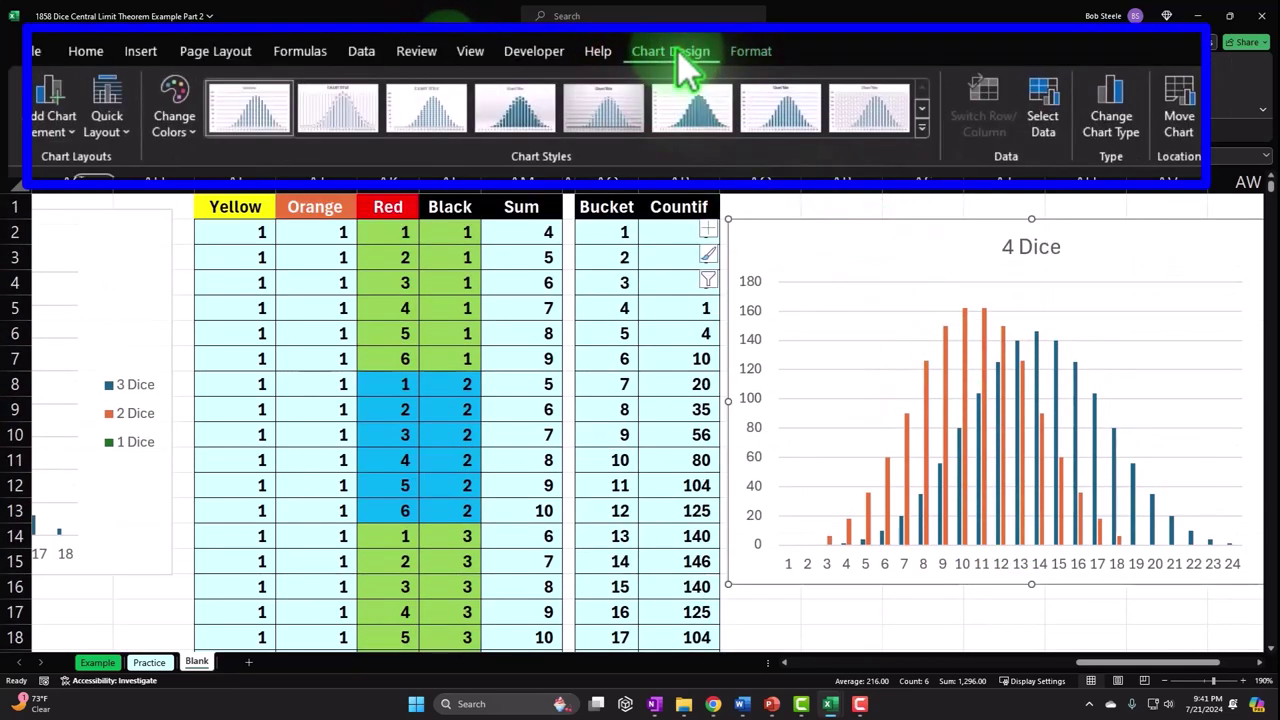
left_click(689, 80)
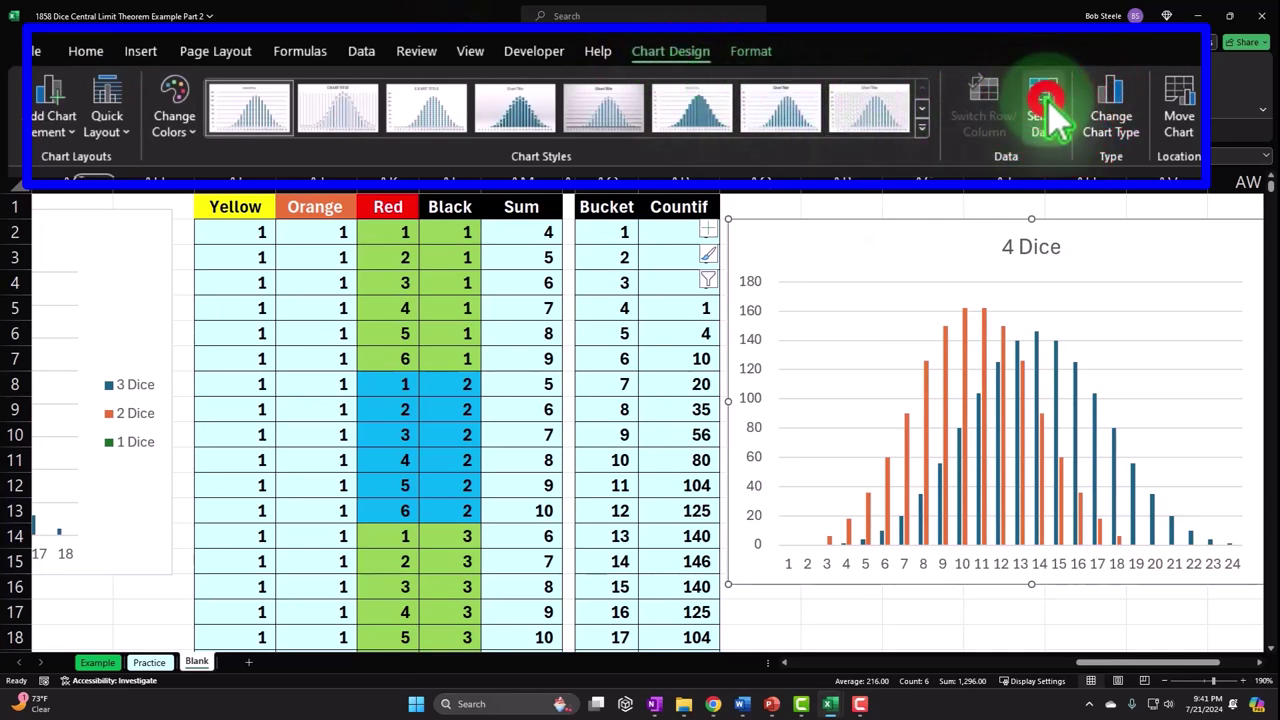
left_click(848, 526)
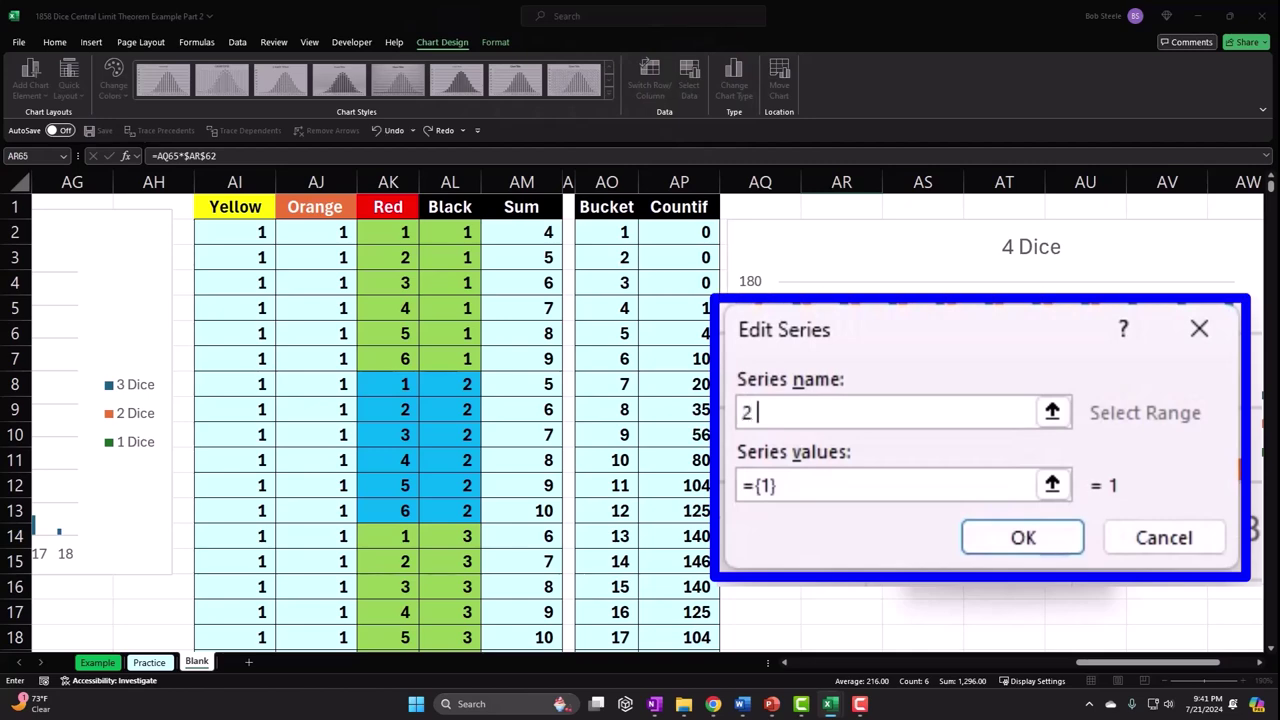
Define the 2 Dice series with values Blank!$AR$50:$AR$61 and confirm it.
scroll(680, 471, "down", 8)
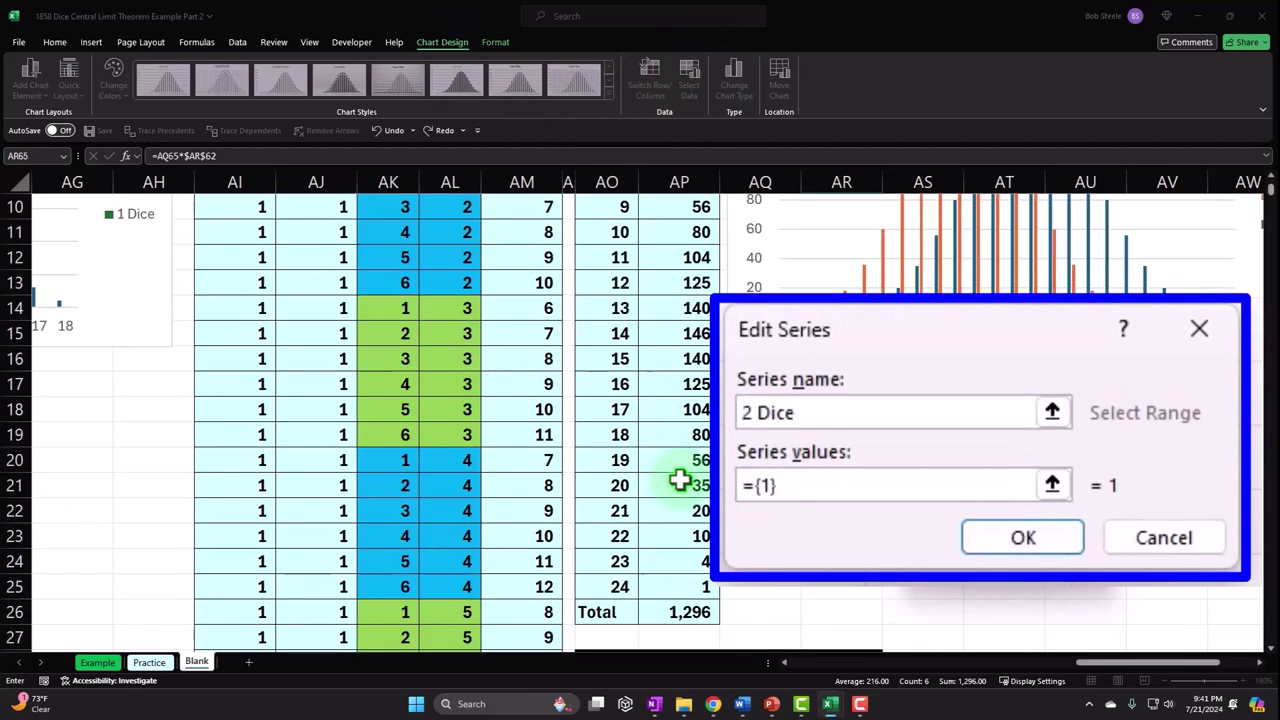
scroll(680, 481, "down", 6)
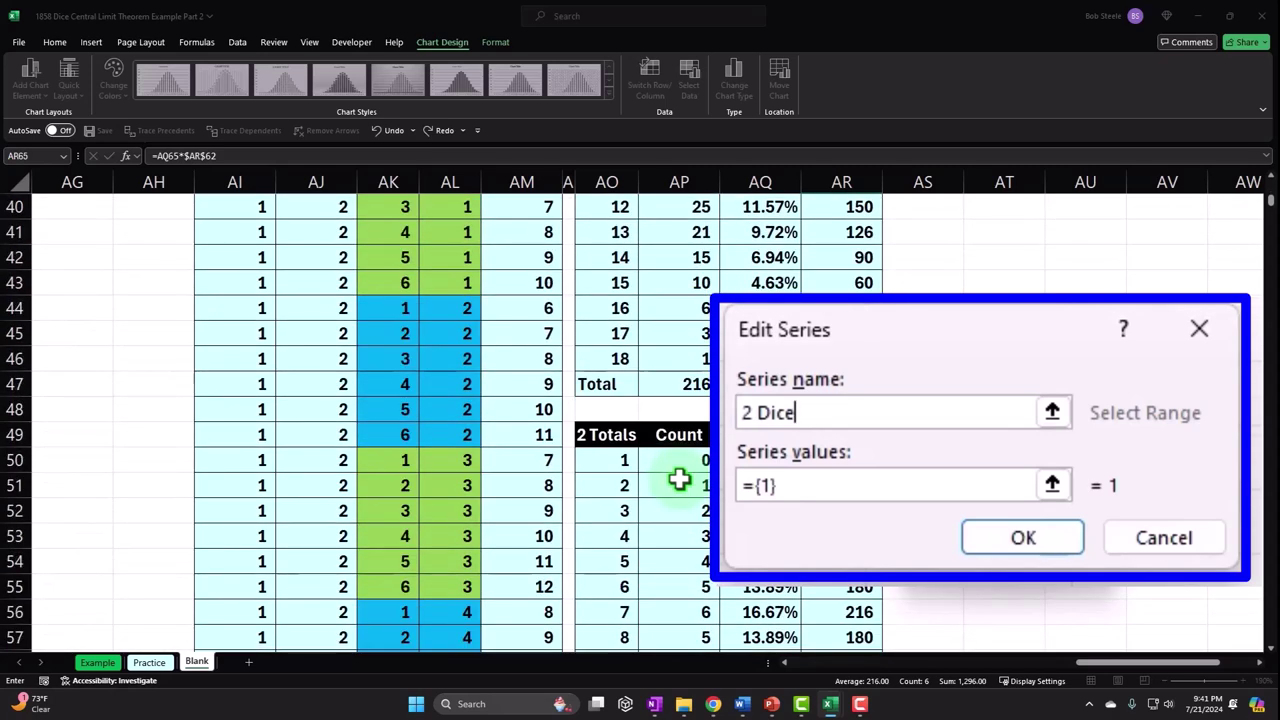
scroll(680, 481, "down", 1)
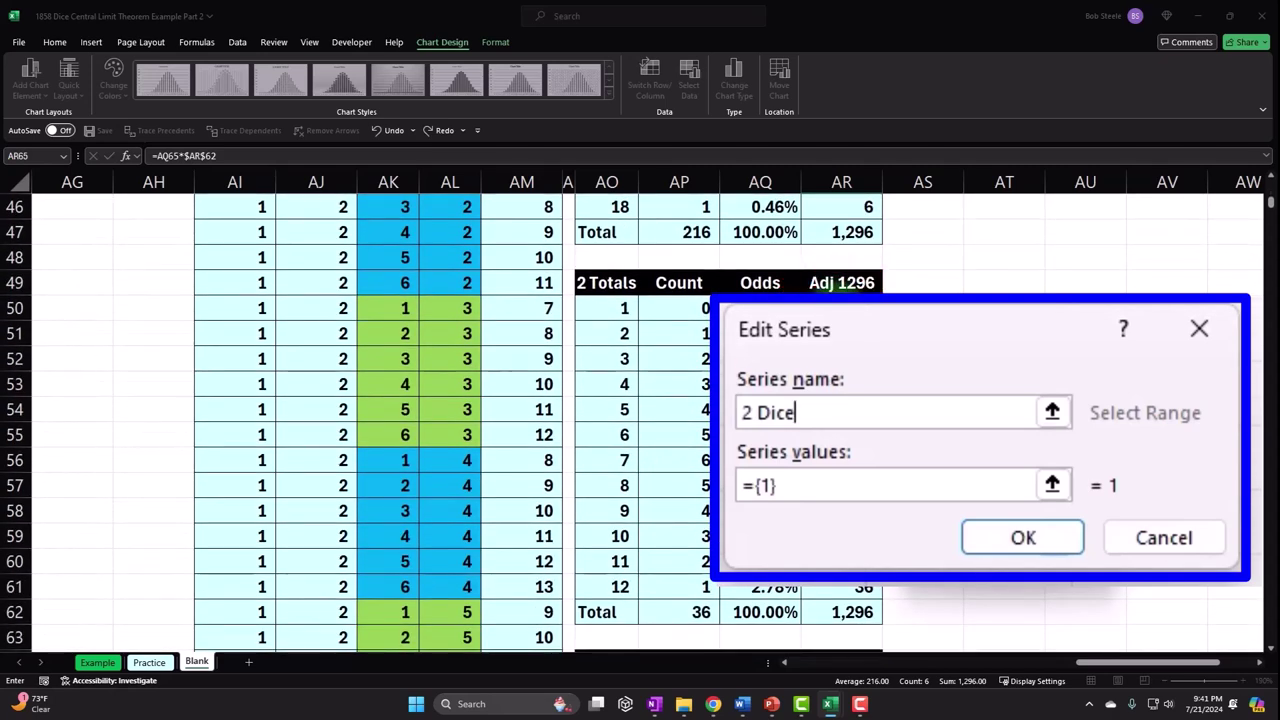
left_click_drag(841, 308, 820, 590)
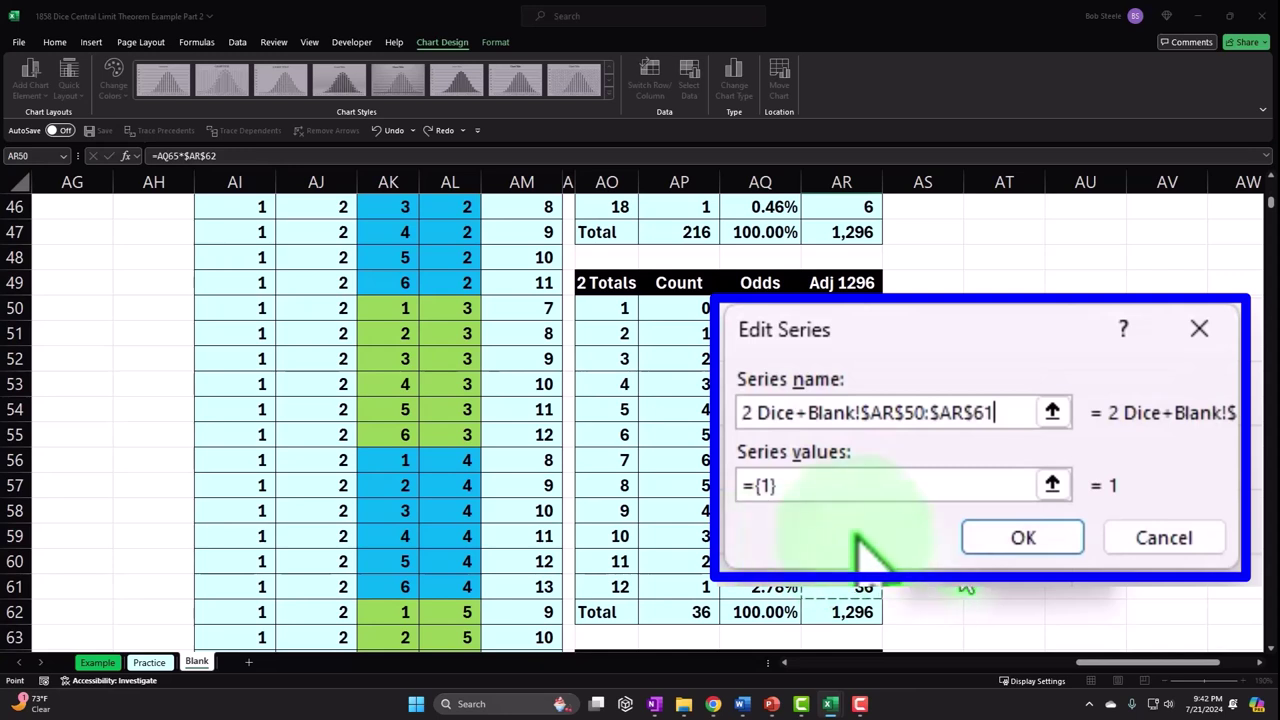
type("e")
left_click(971, 490)
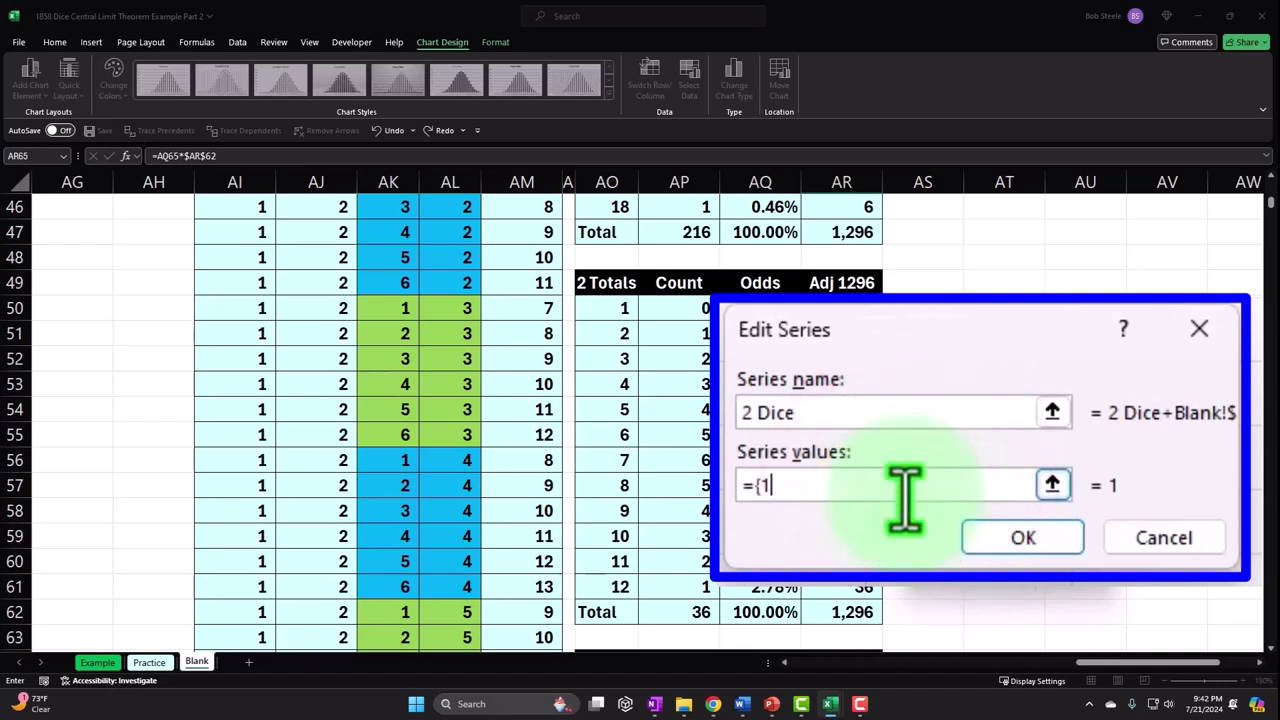
left_click_drag(850, 300, 841, 409)
left_click_drag(841, 562, 841, 587)
left_click(1035, 545)
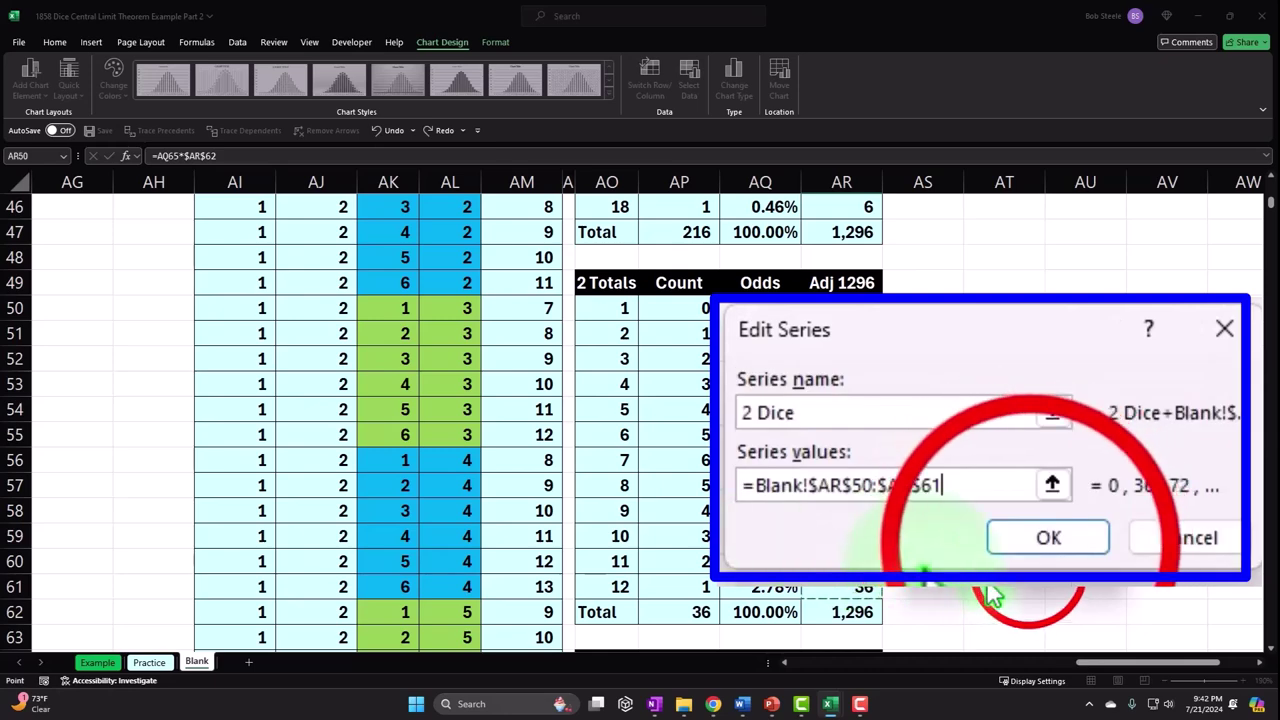
left_click(846, 524)
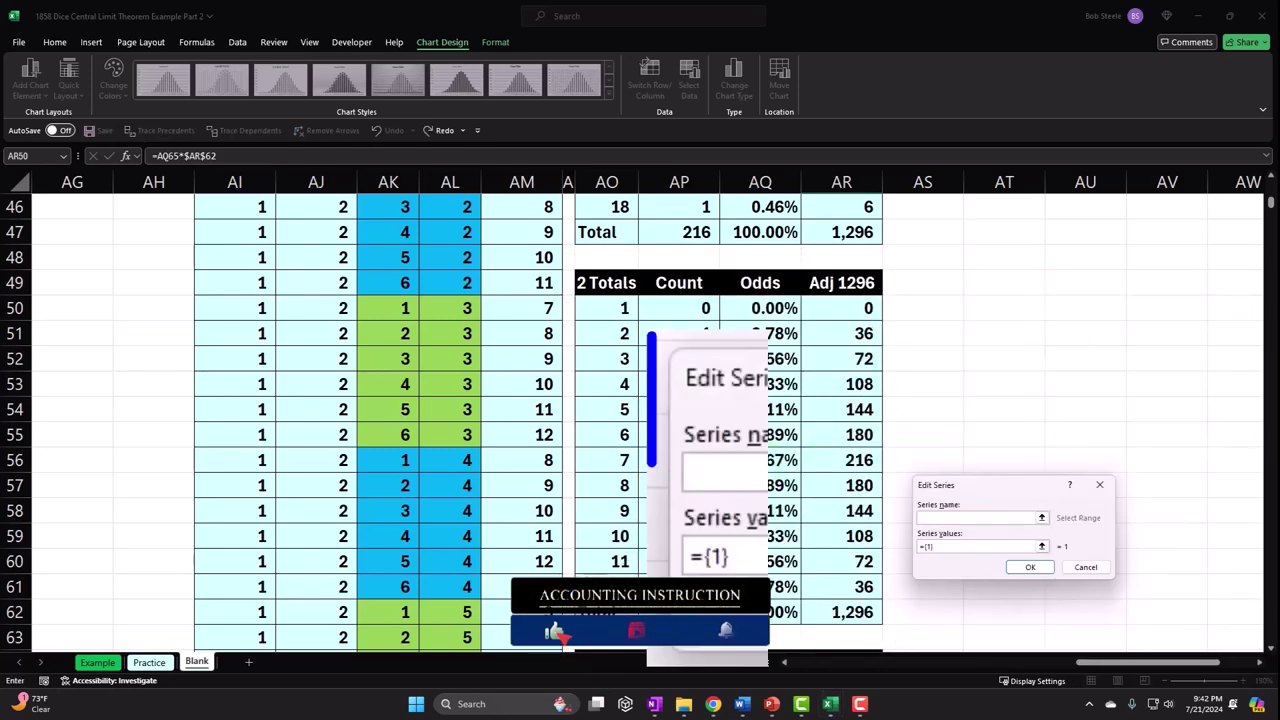
Name the new chart series '1 Dice', removing a stray range from the name.
type("1 Dice")
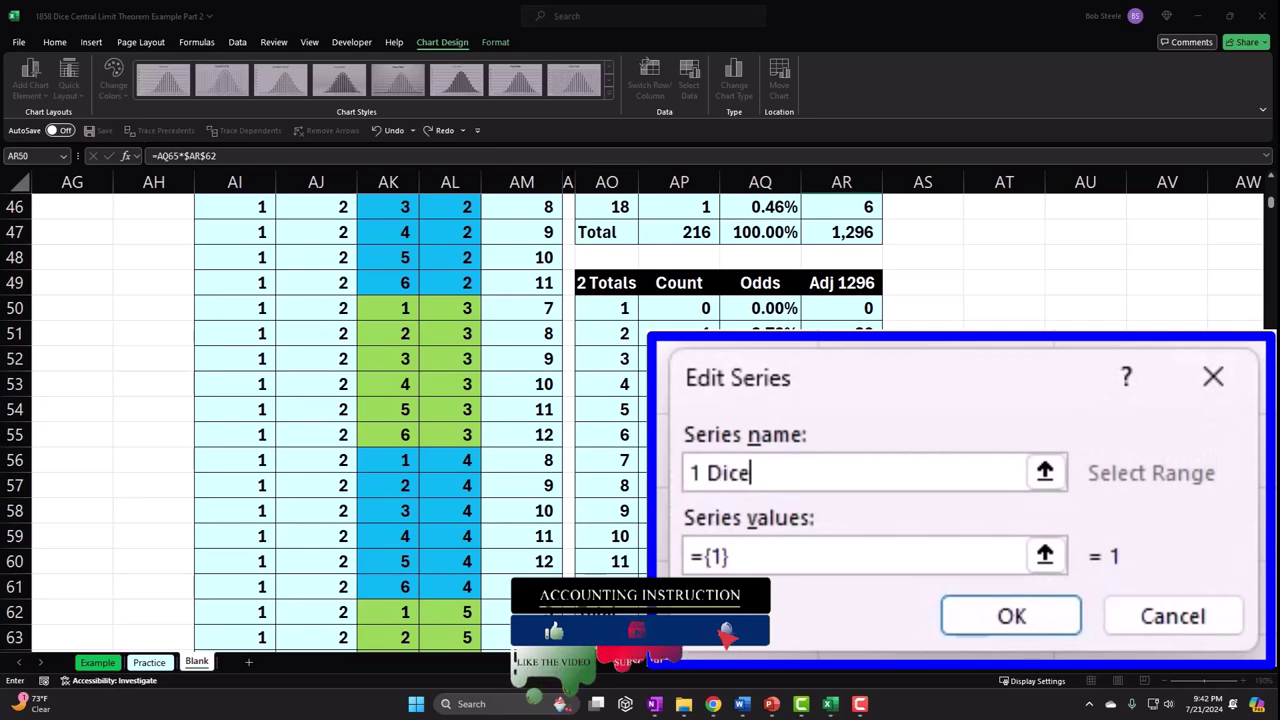
scroll(762, 652, "down", 4)
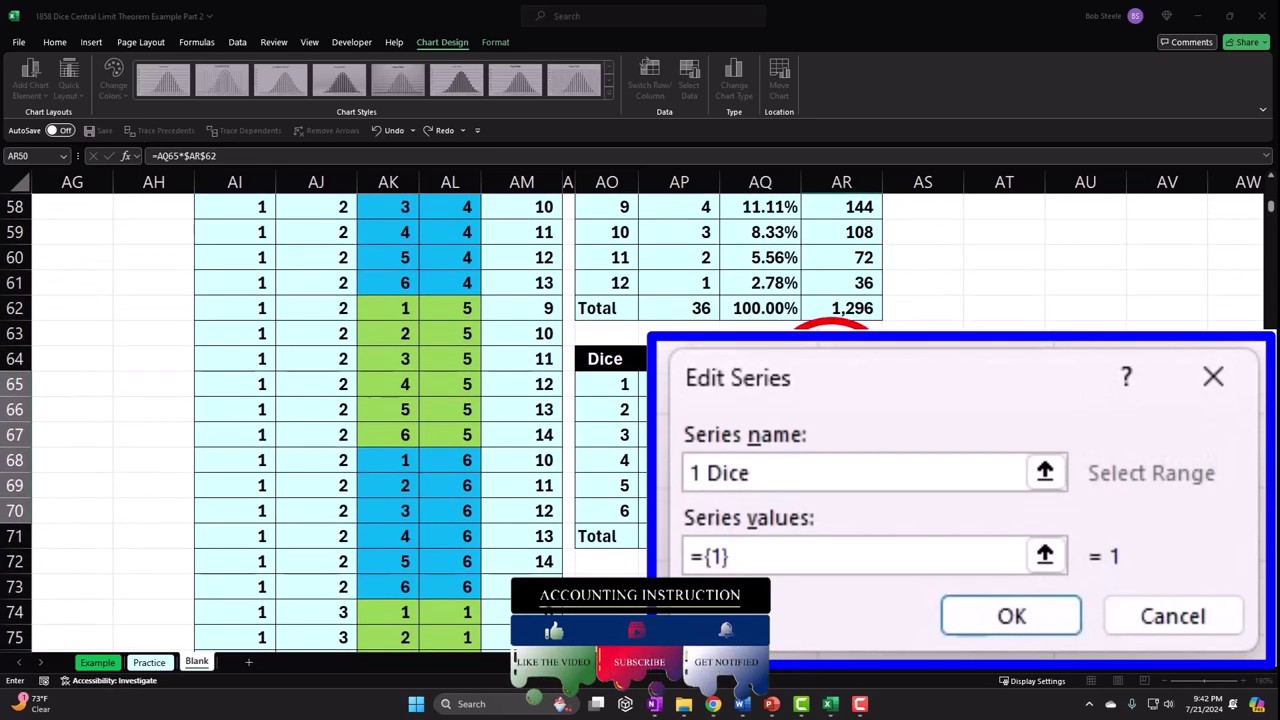
type("+")
left_click_drag(841, 384, 841, 510)
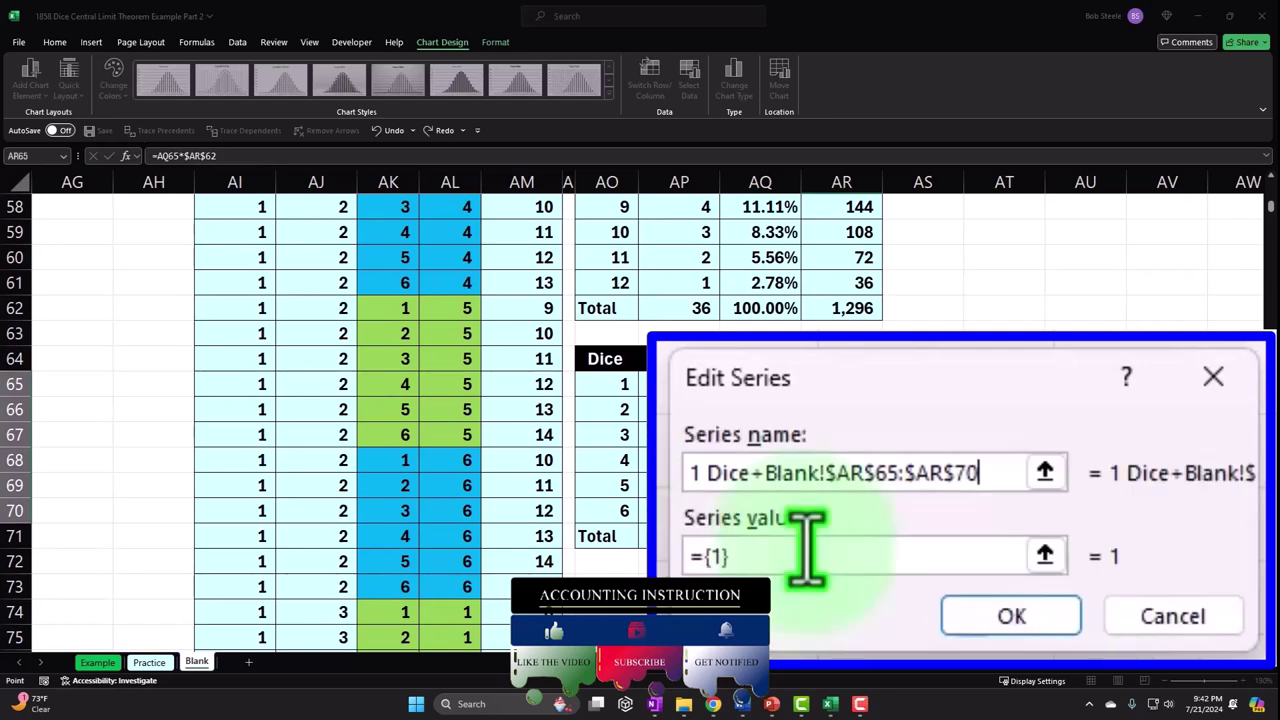
key("BackSpace")
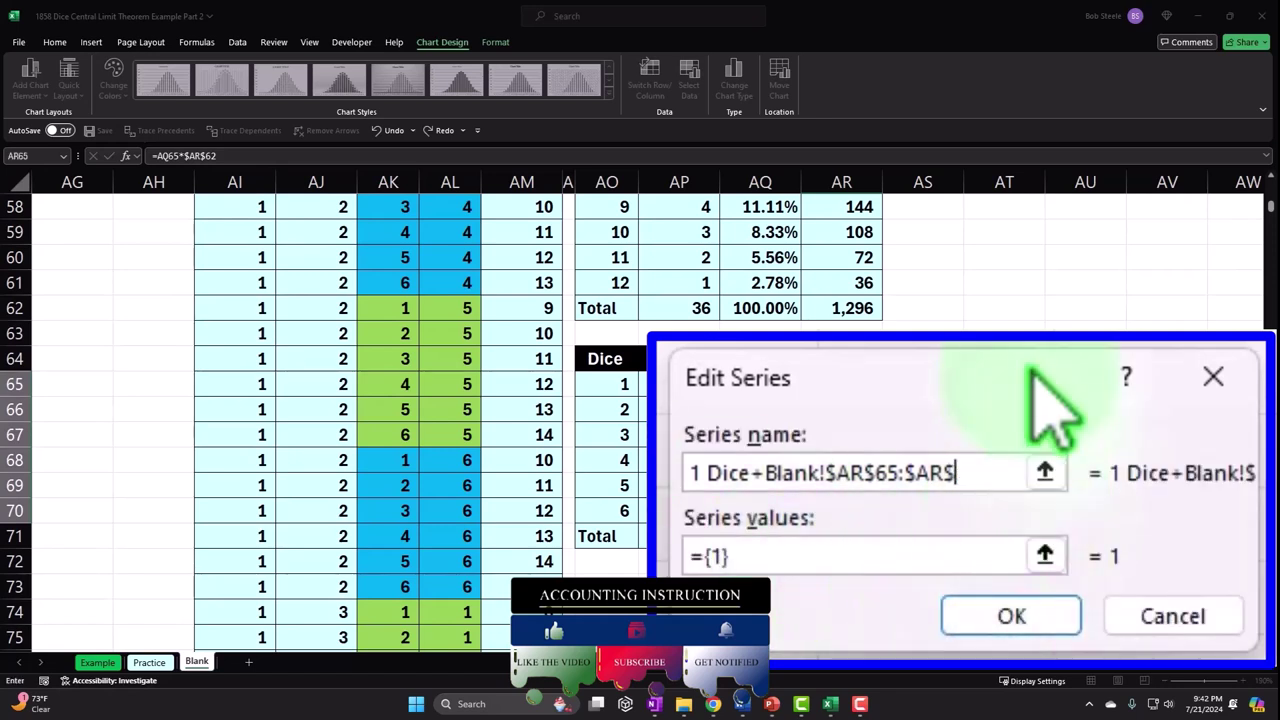
key("BackSpace")
key("BackSpace")
key("BackSpace")
key("BackSpace")
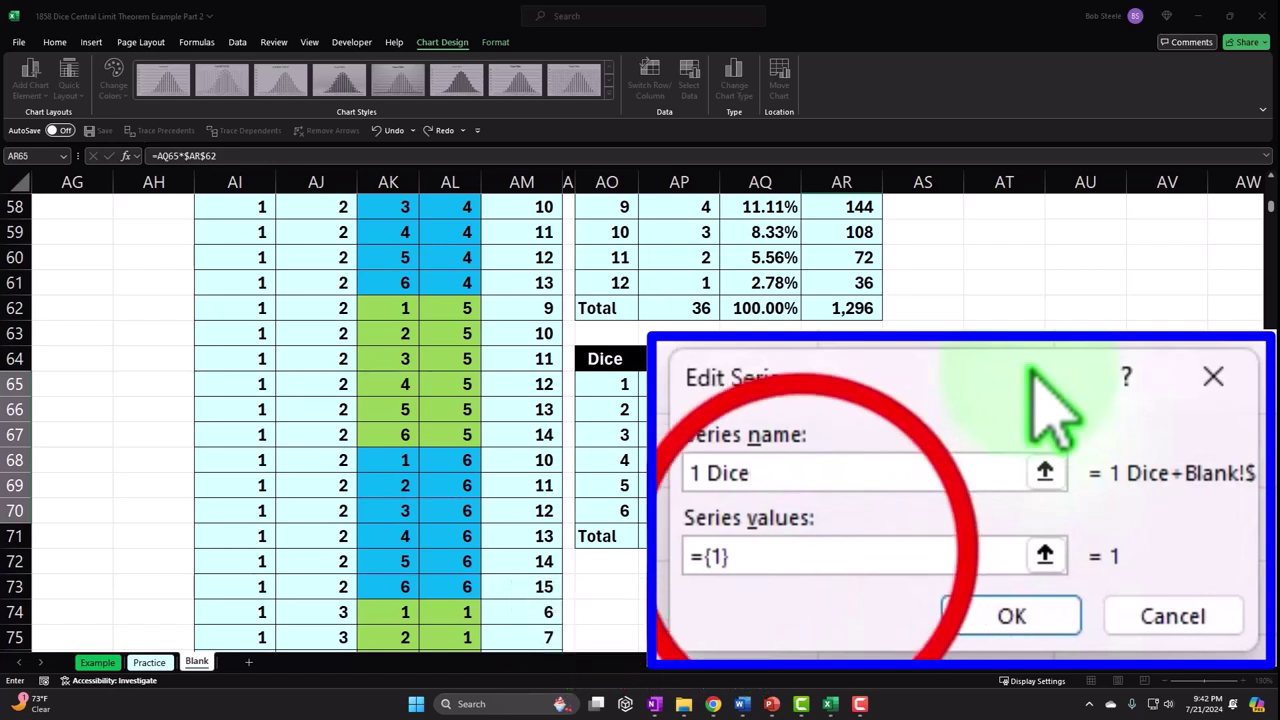
Set the 1 Dice series values to AR65:AR70 and apply the data source changes.
left_click(808, 556)
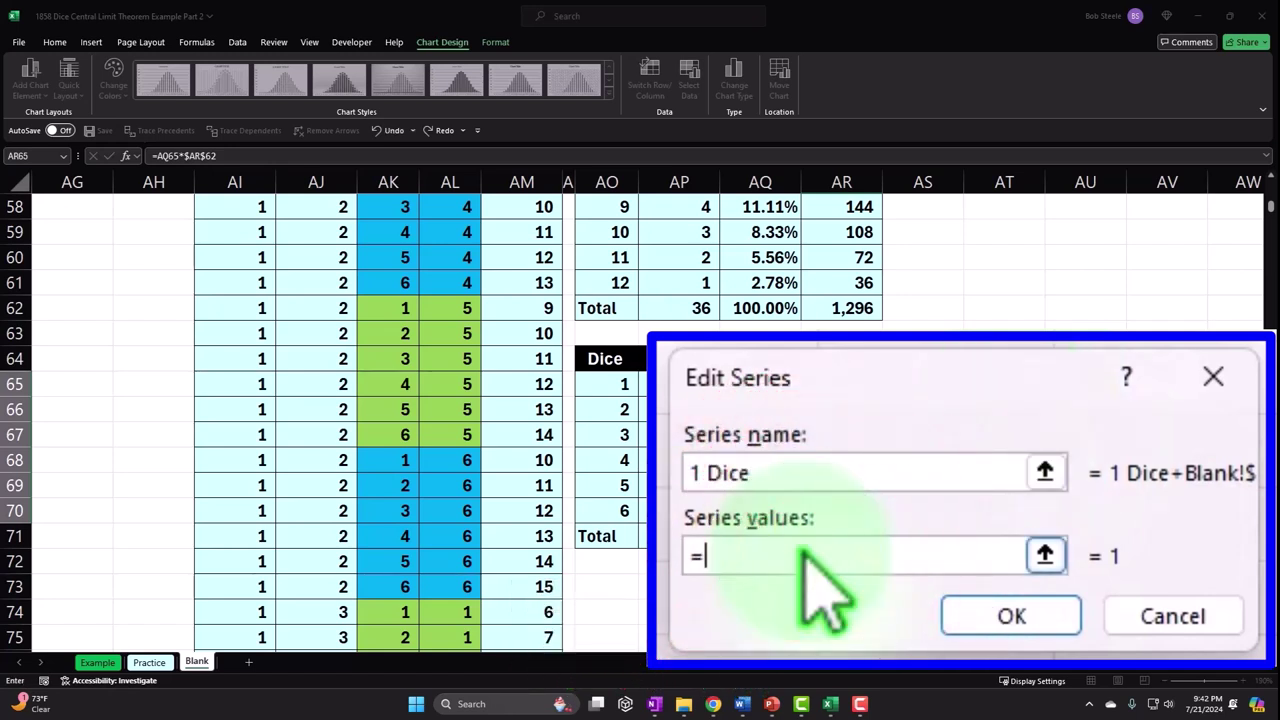
left_click_drag(841, 384, 841, 510)
left_click(1037, 563)
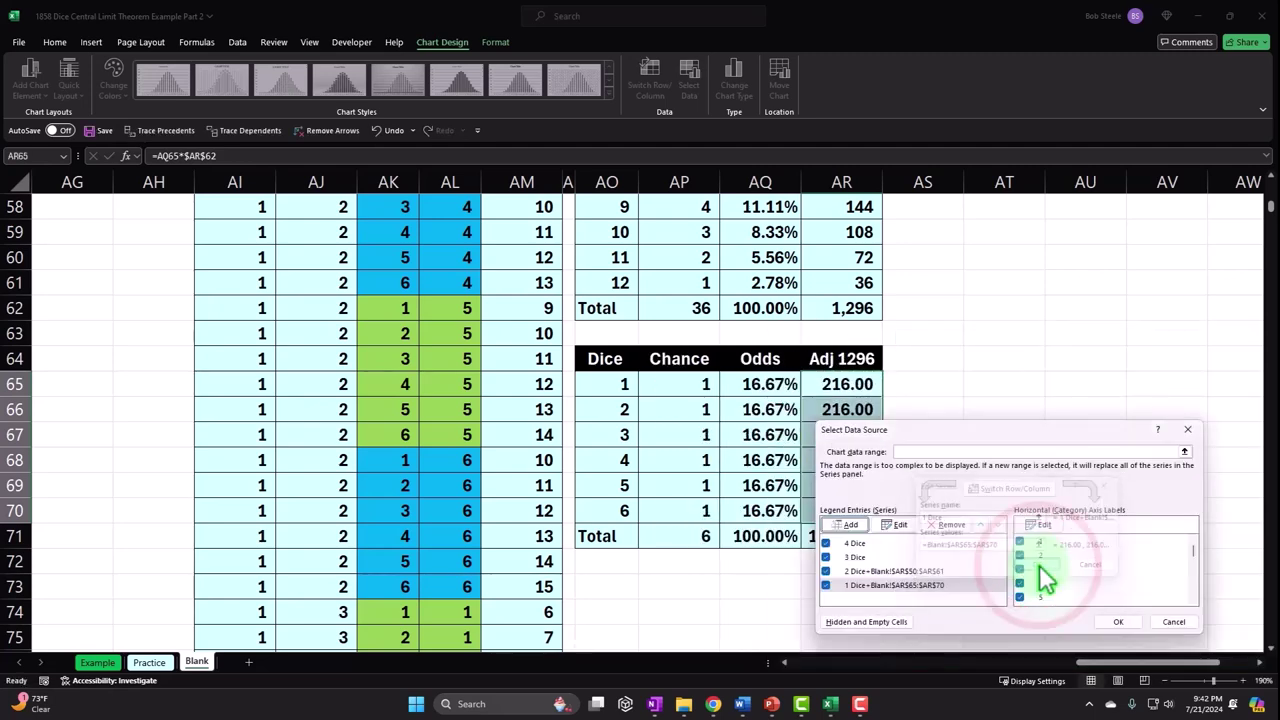
left_click(1116, 621)
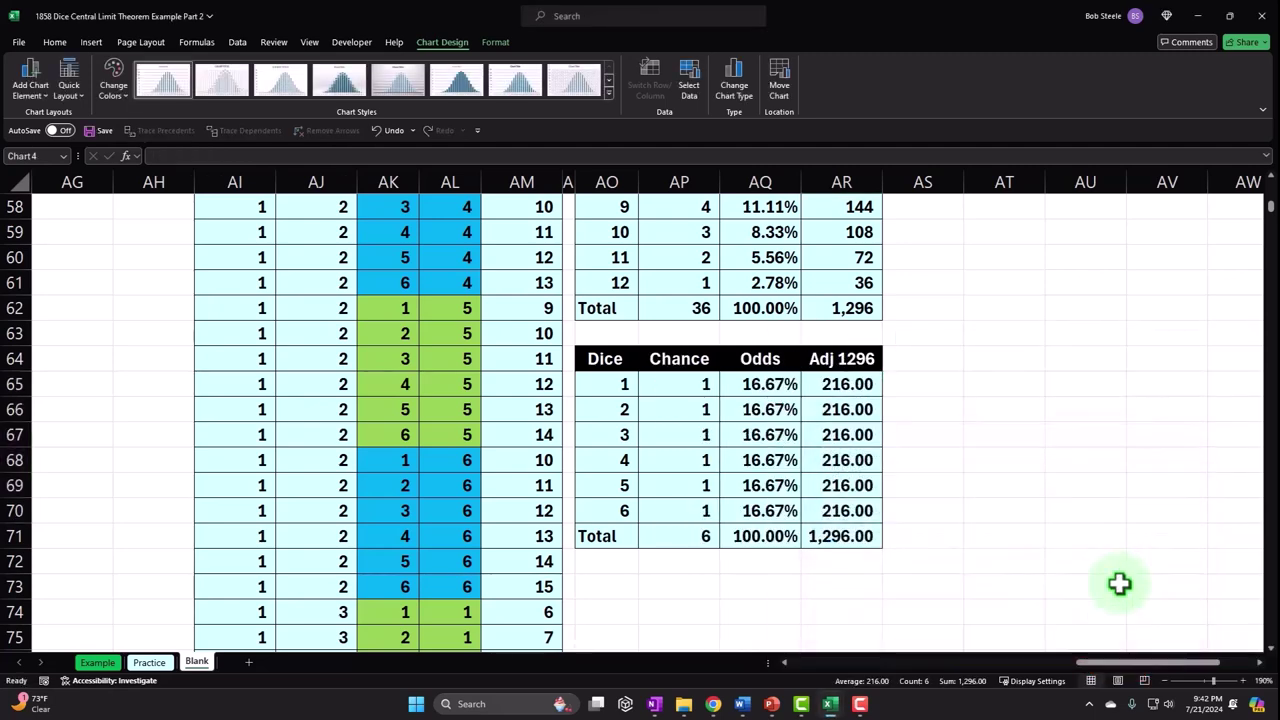
In Select Data, retype the 2 Dice series name as plain text.
scroll(1108, 558, "up", 4)
scroll(1108, 558, "up", 15)
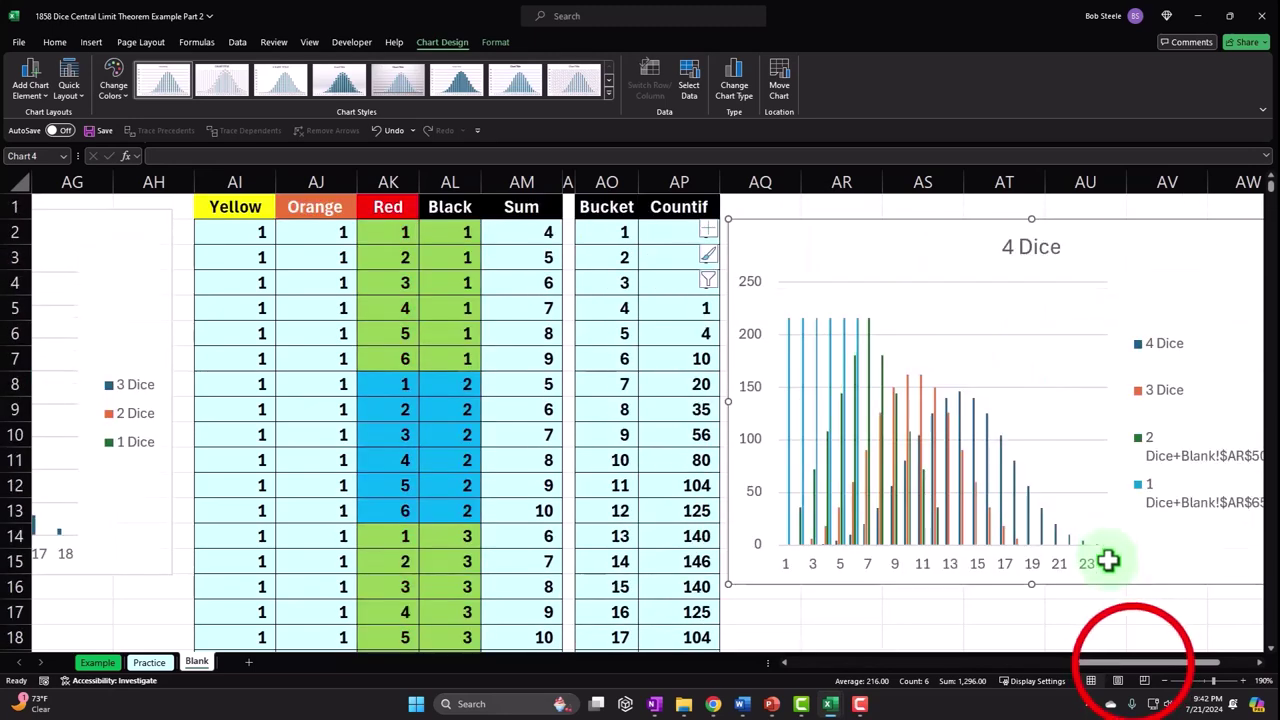
left_click_drag(1140, 665, 1172, 663)
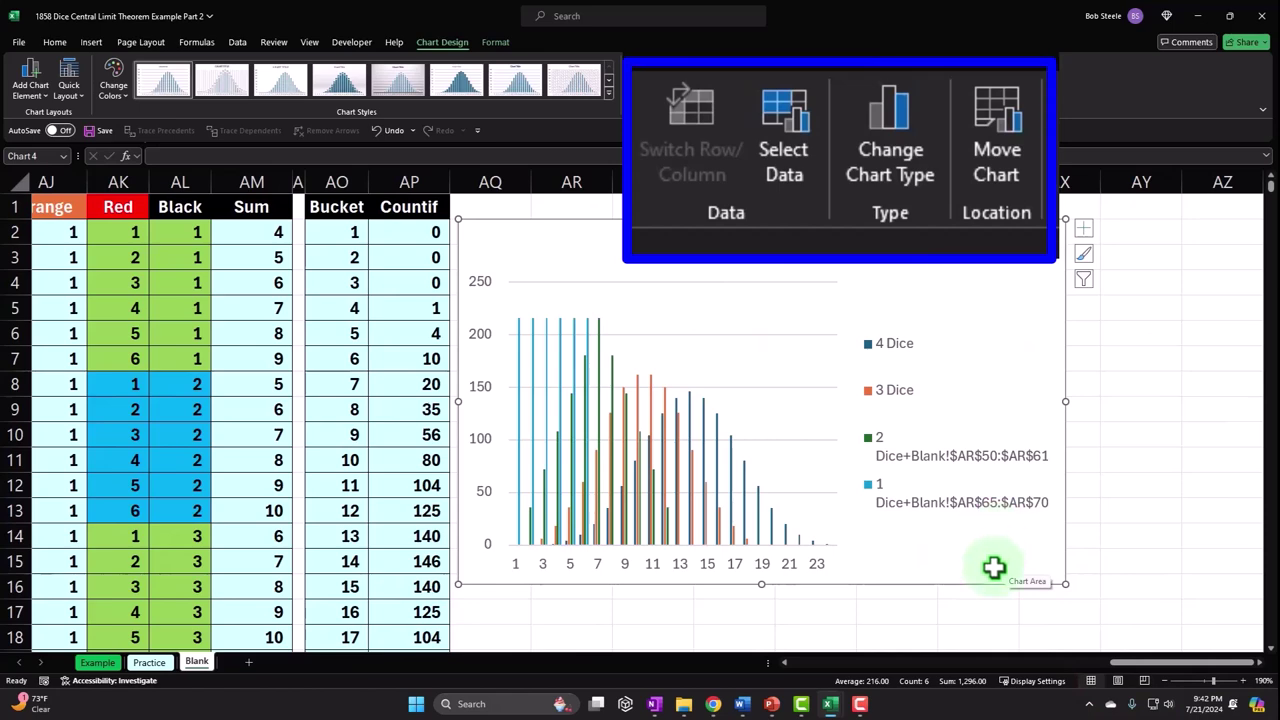
left_click(784, 140)
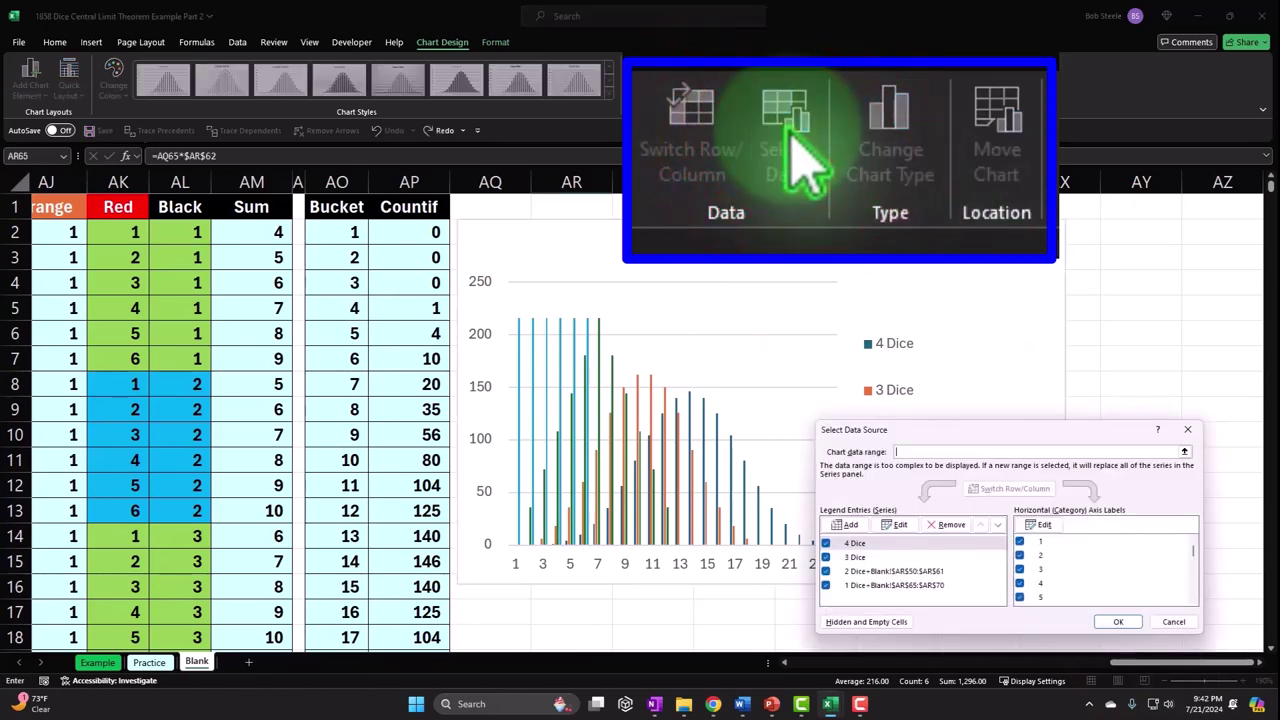
left_click(858, 542)
left_click(880, 571)
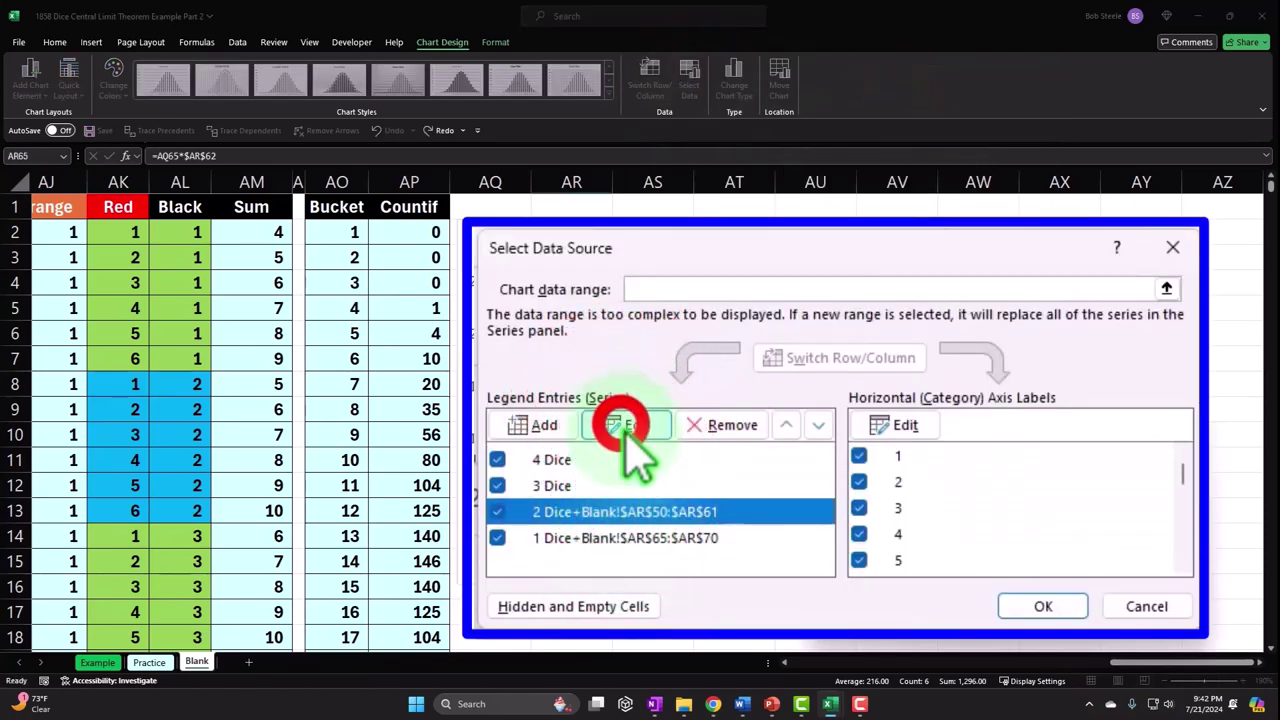
left_click(895, 524)
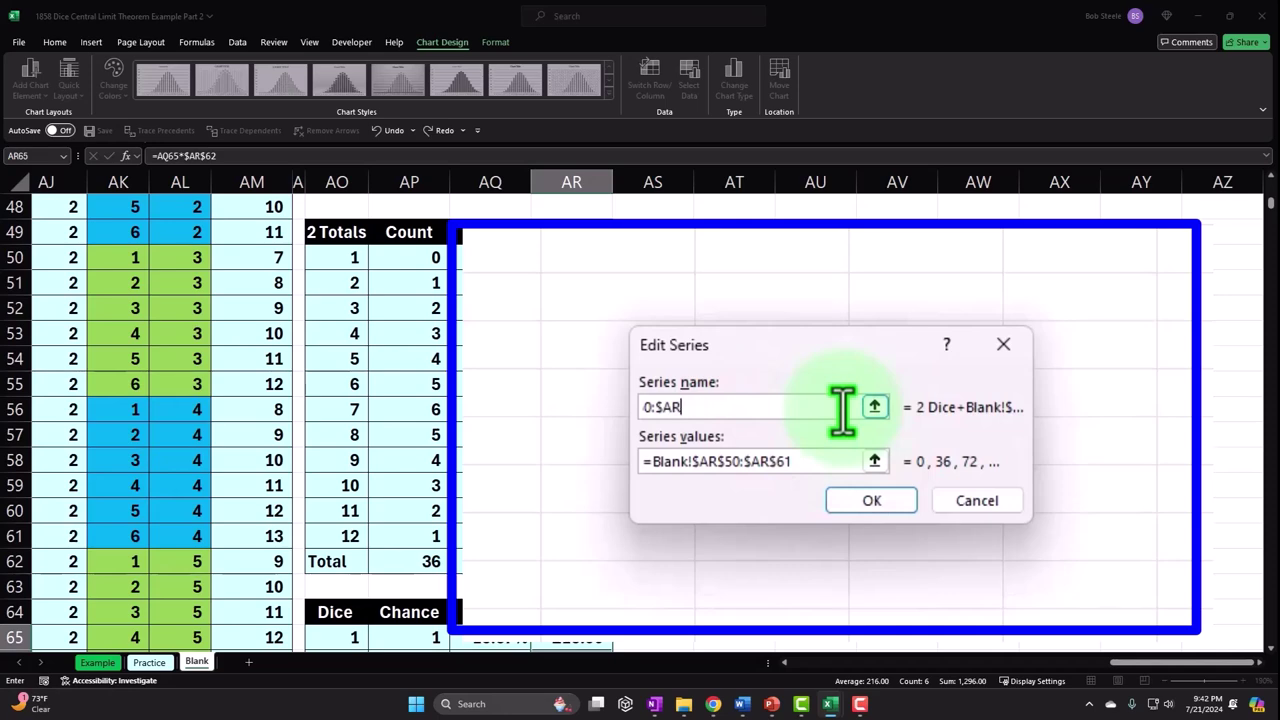
key("Left")
key("Left")
key("Left")
key("Left")
key("Left")
key("Left")
key("Left")
key("Left")
key("Left")
key("Left")
key("Left")
key("Left")
key("Left")
key("Left")
key("Left")
key("Left")
key("Left")
key("Left")
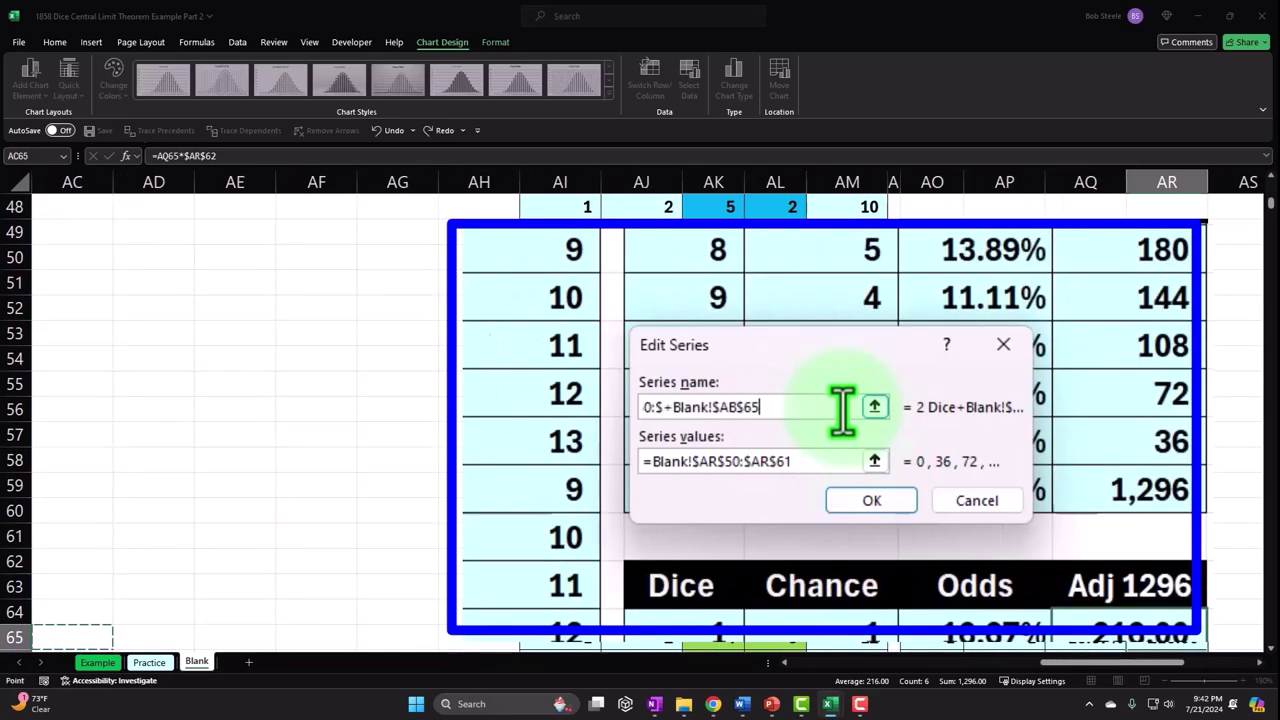
left_click(843, 410)
key("BackSpace")
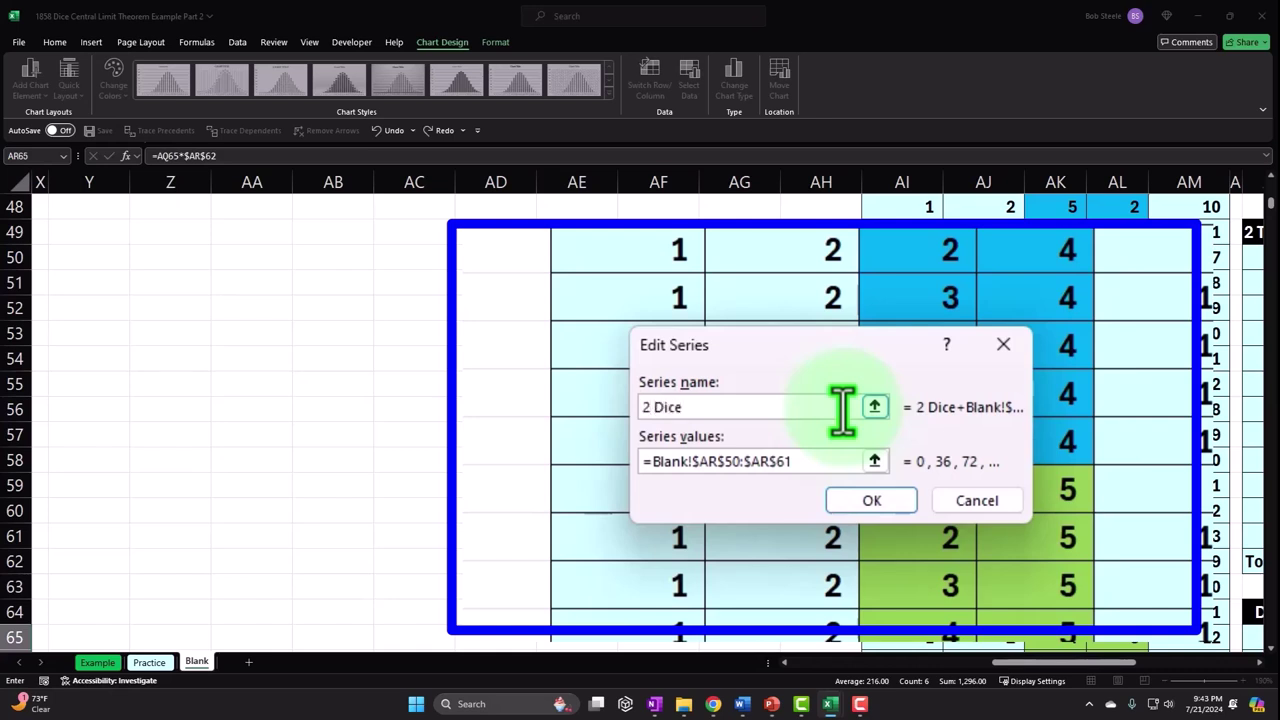
left_click(862, 500)
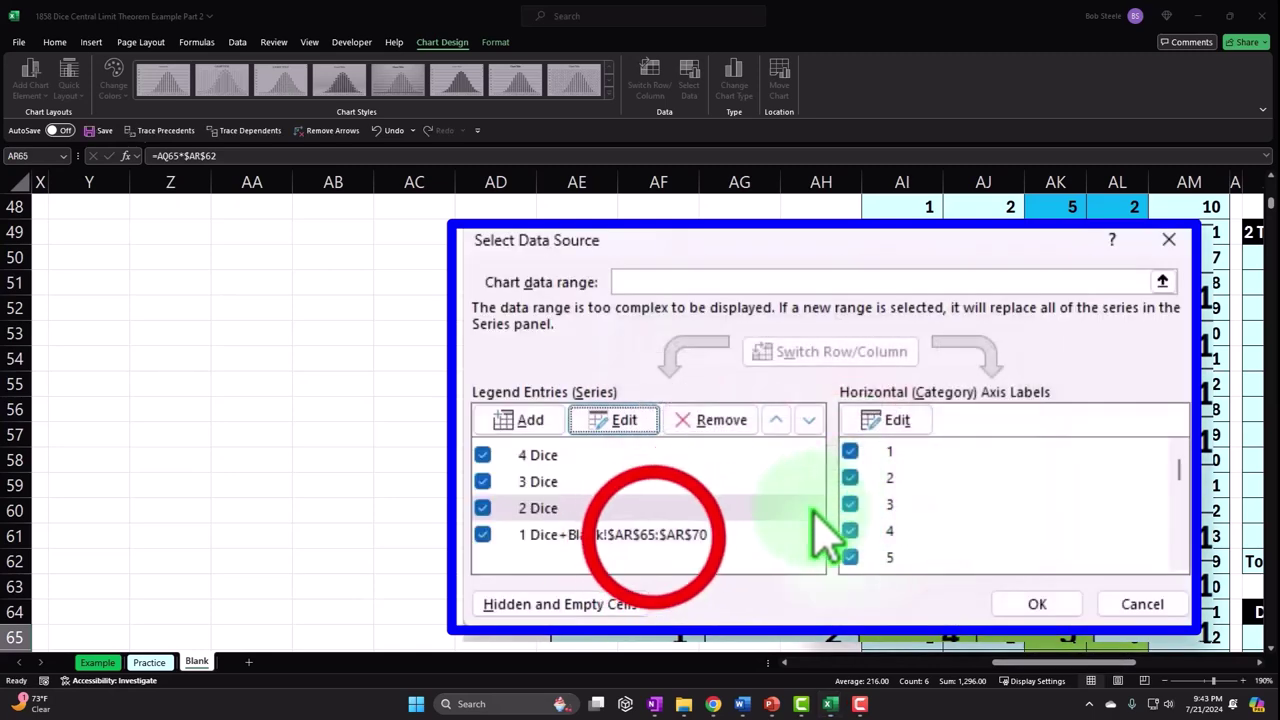
Clean the 1 Dice series name back to plain '1 Dice', keeping values AR65:AR70.
left_click(660, 536)
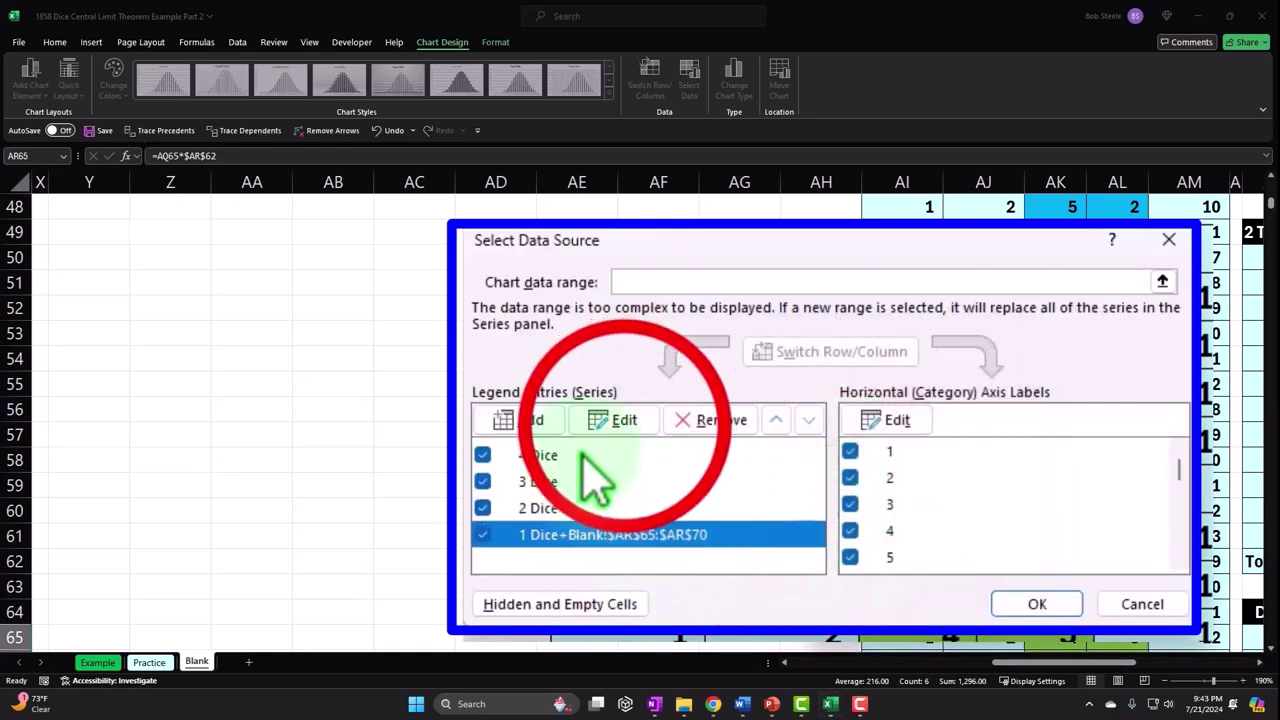
left_click(620, 425)
left_click(680, 410)
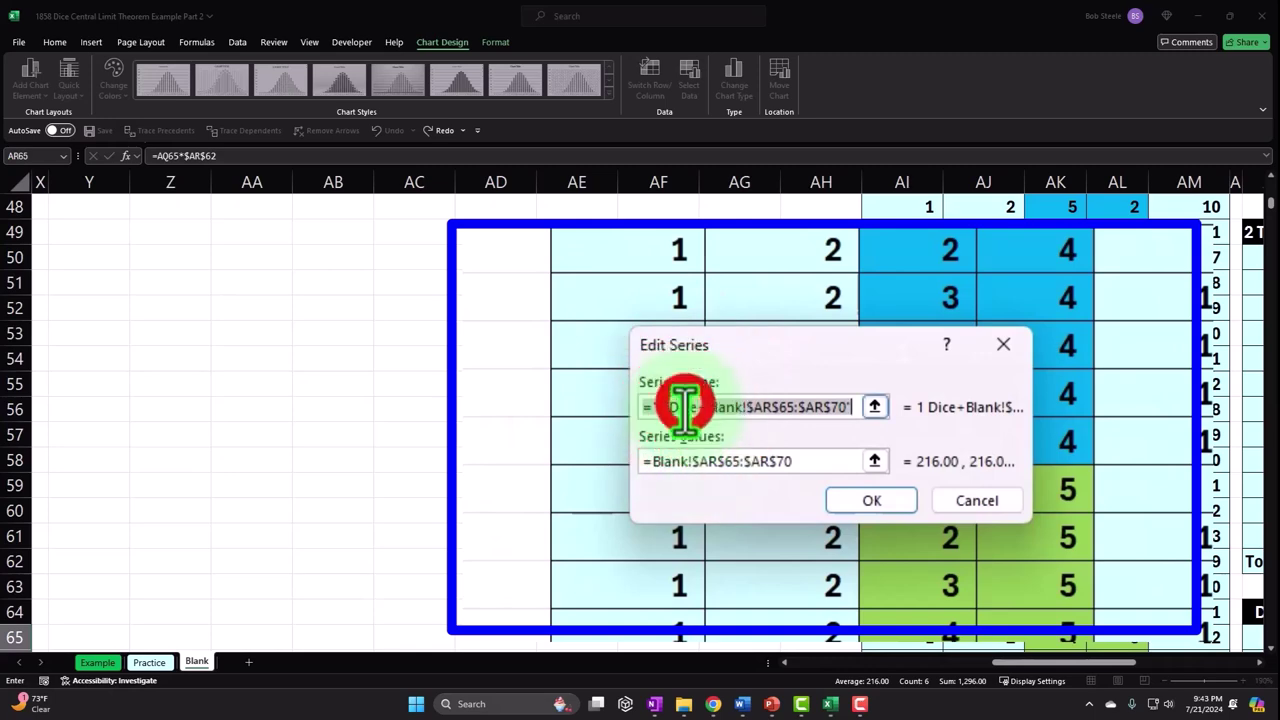
left_click(684, 405)
key("Left")
key("Left")
key("Left")
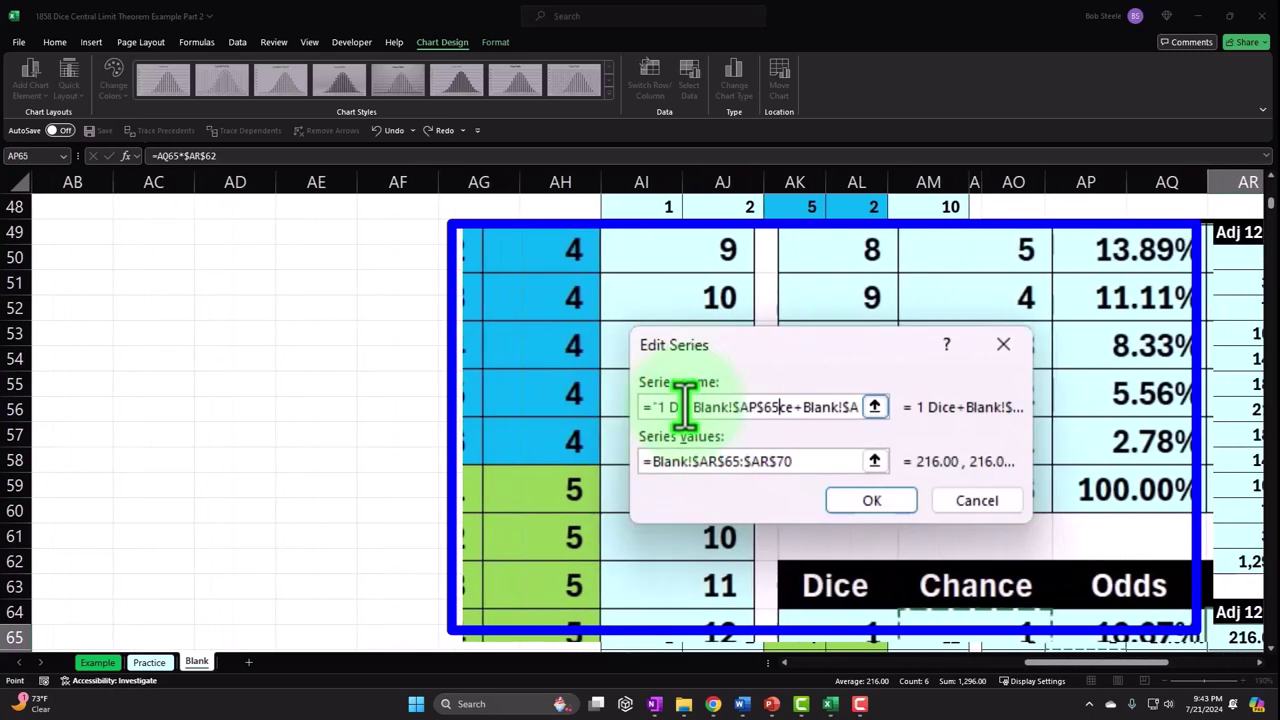
left_click(660, 405)
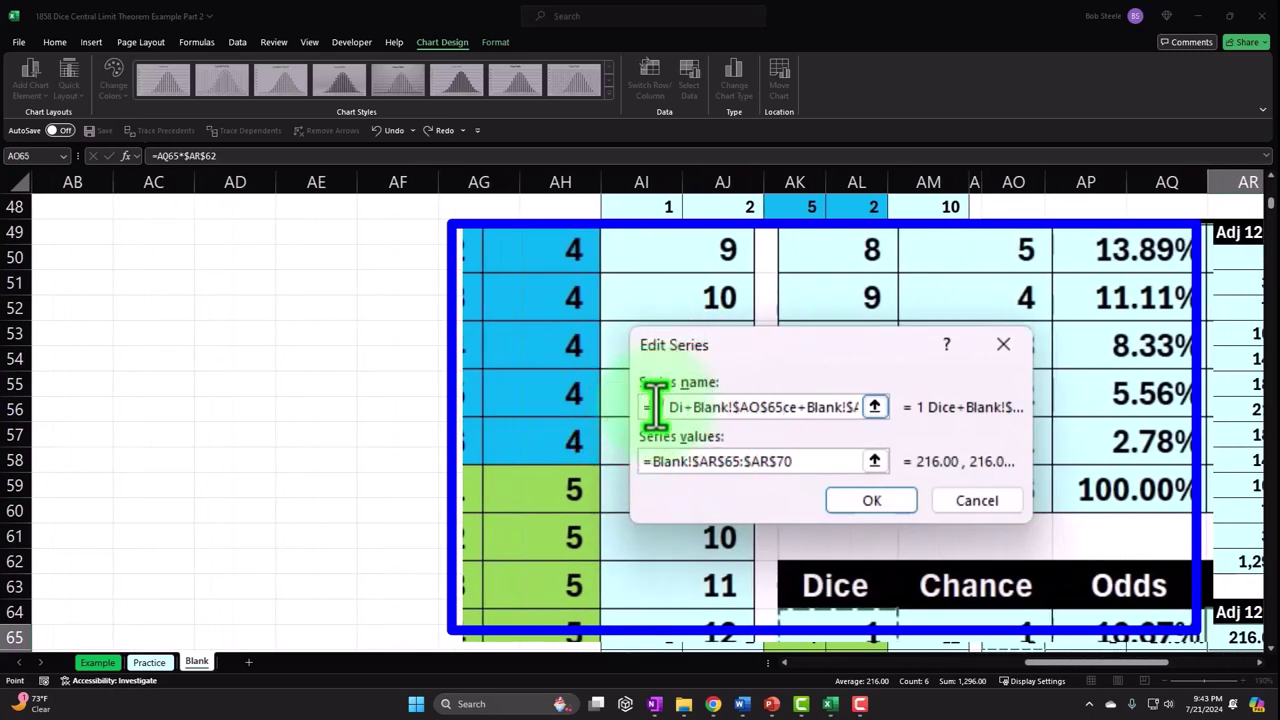
key("BackSpace")
key("BackSpace")
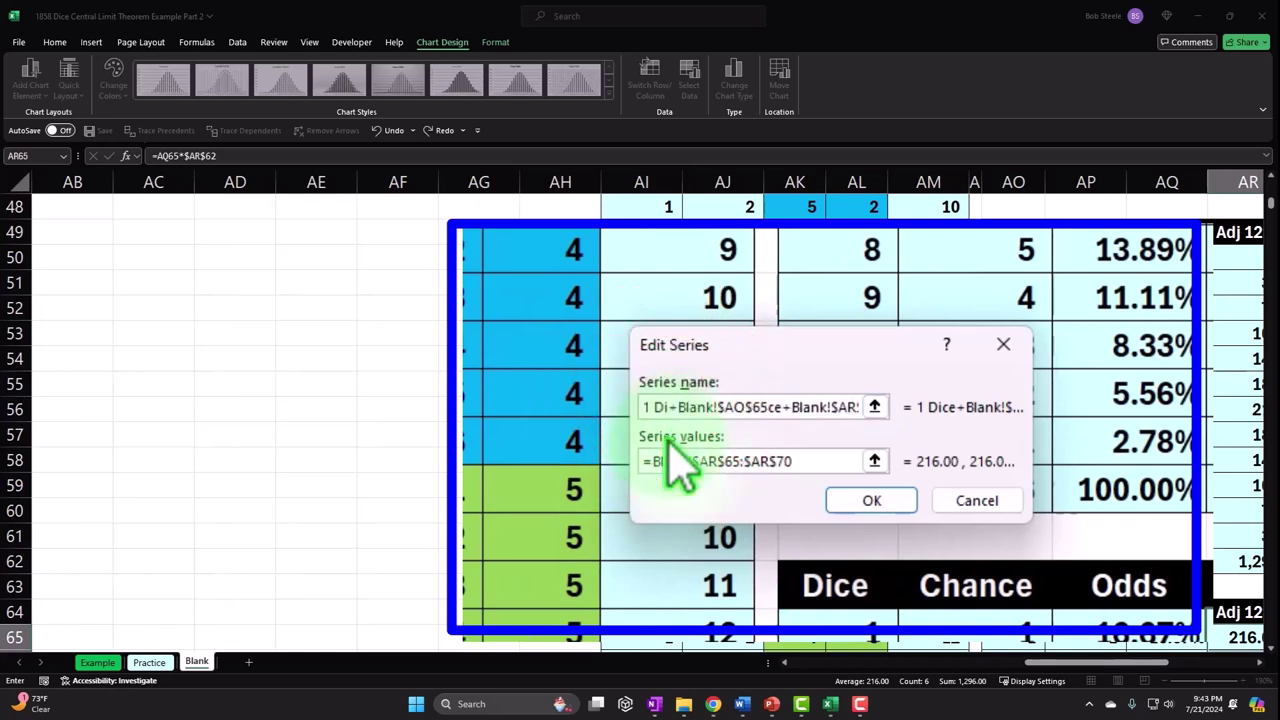
key("Left")
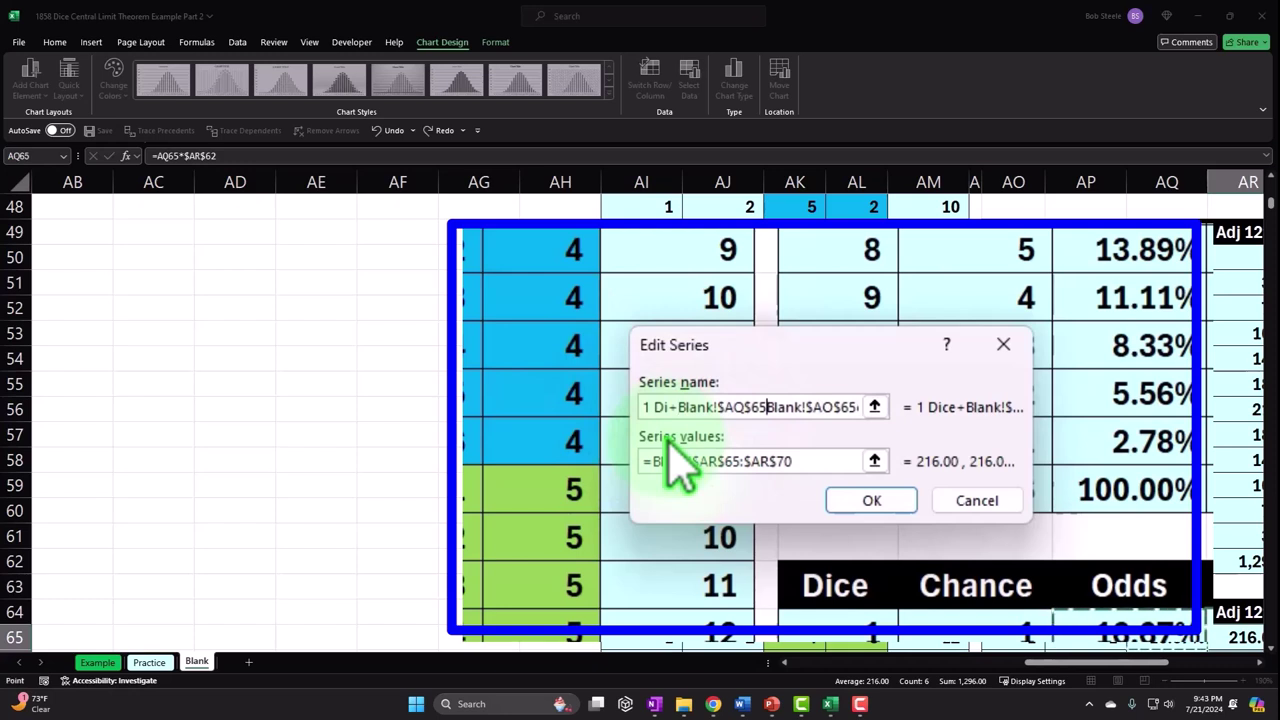
left_click(678, 406)
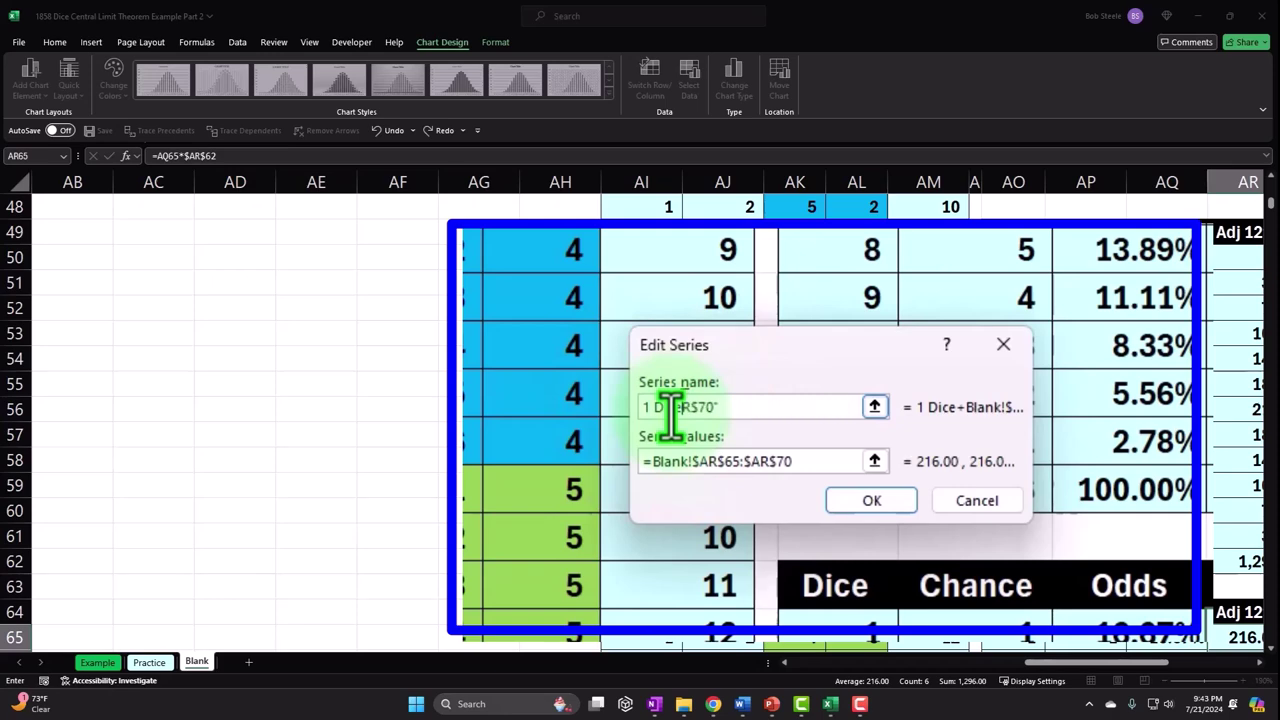
key("BackSpace")
left_click(1028, 567)
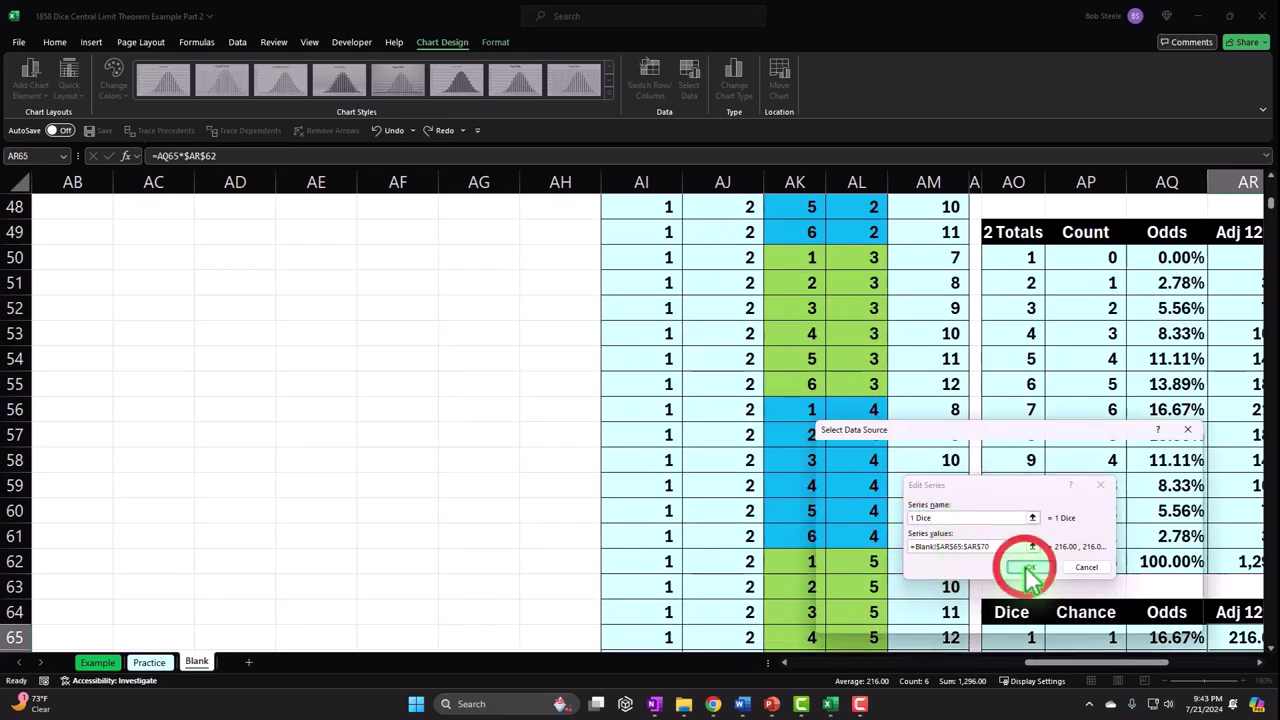
Apply the renamed series and enlarge the chart so its legend shows 4, 3, 2, 1 Dice.
left_click(1120, 627)
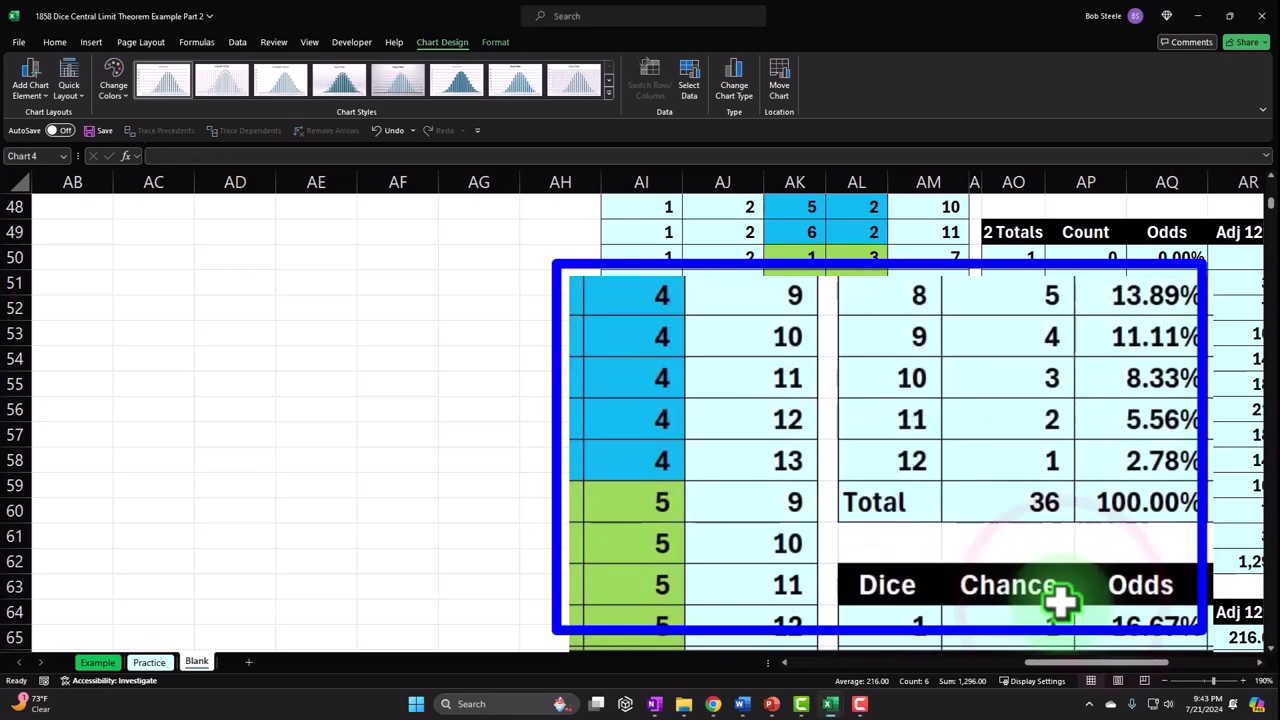
scroll(963, 349, "up", 3)
left_click_drag(1030, 664, 1158, 672)
scroll(1004, 460, "up", 13)
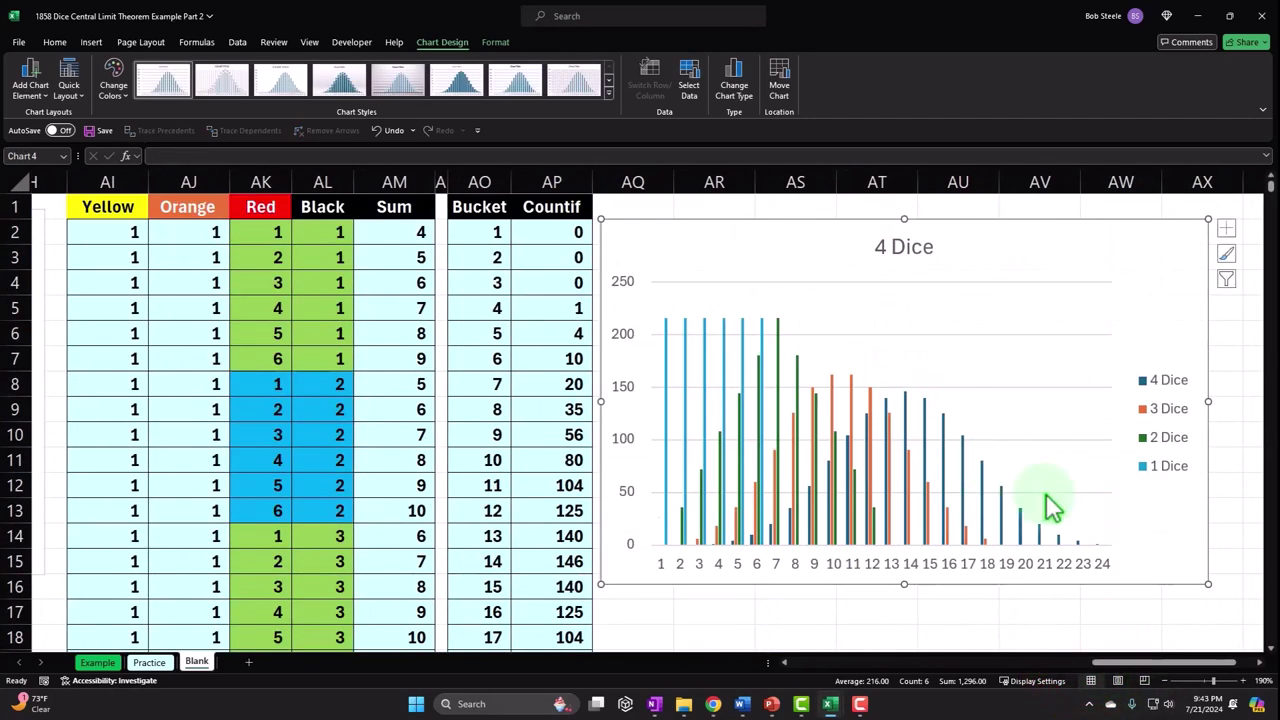
left_click_drag(1207, 584, 1216, 612)
scroll(1223, 528, "down", 1)
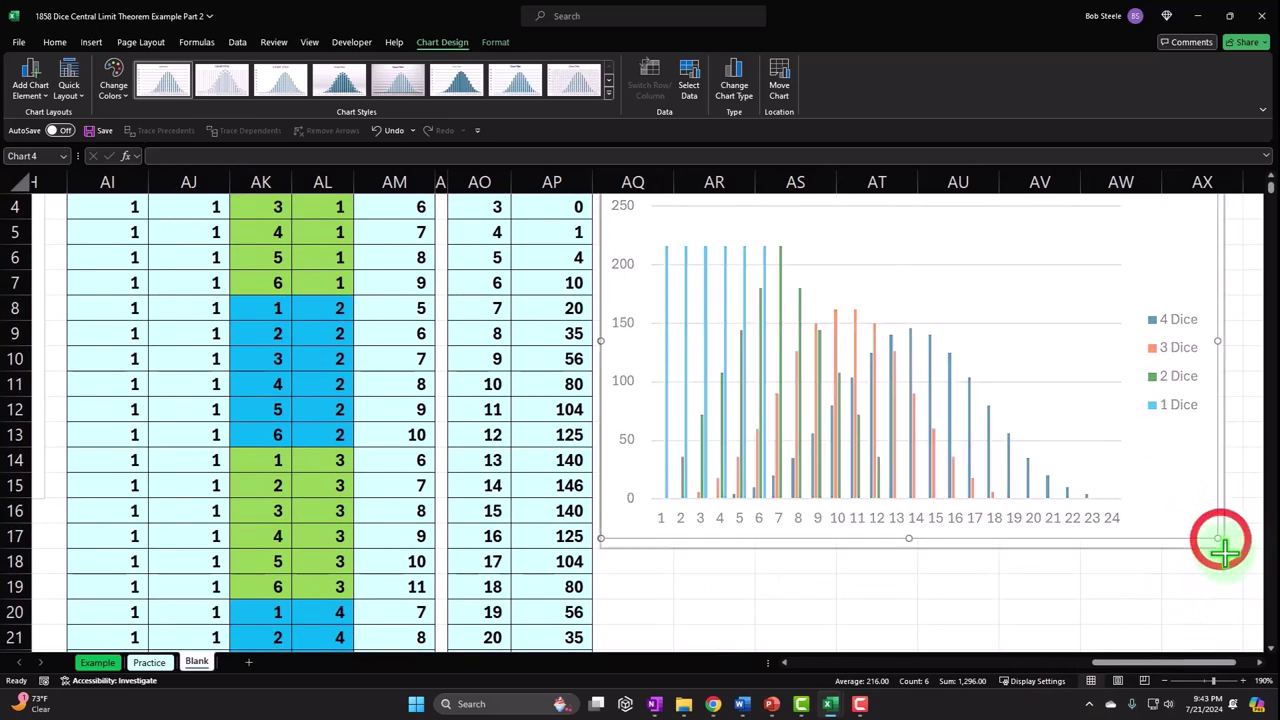
left_click_drag(1222, 535, 1230, 569)
scroll(1049, 578, "up", 1)
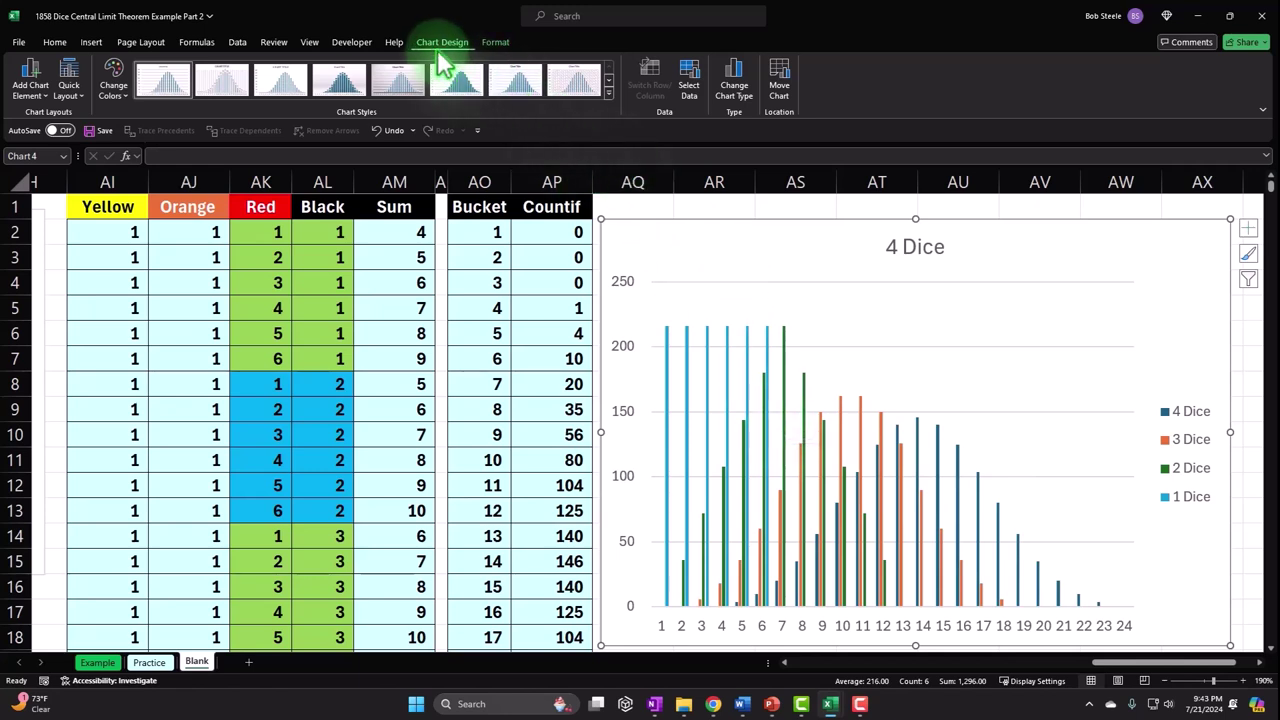
Change the clustered column chart to a Line chart of the four dice curves, then deselect it.
left_click(735, 105)
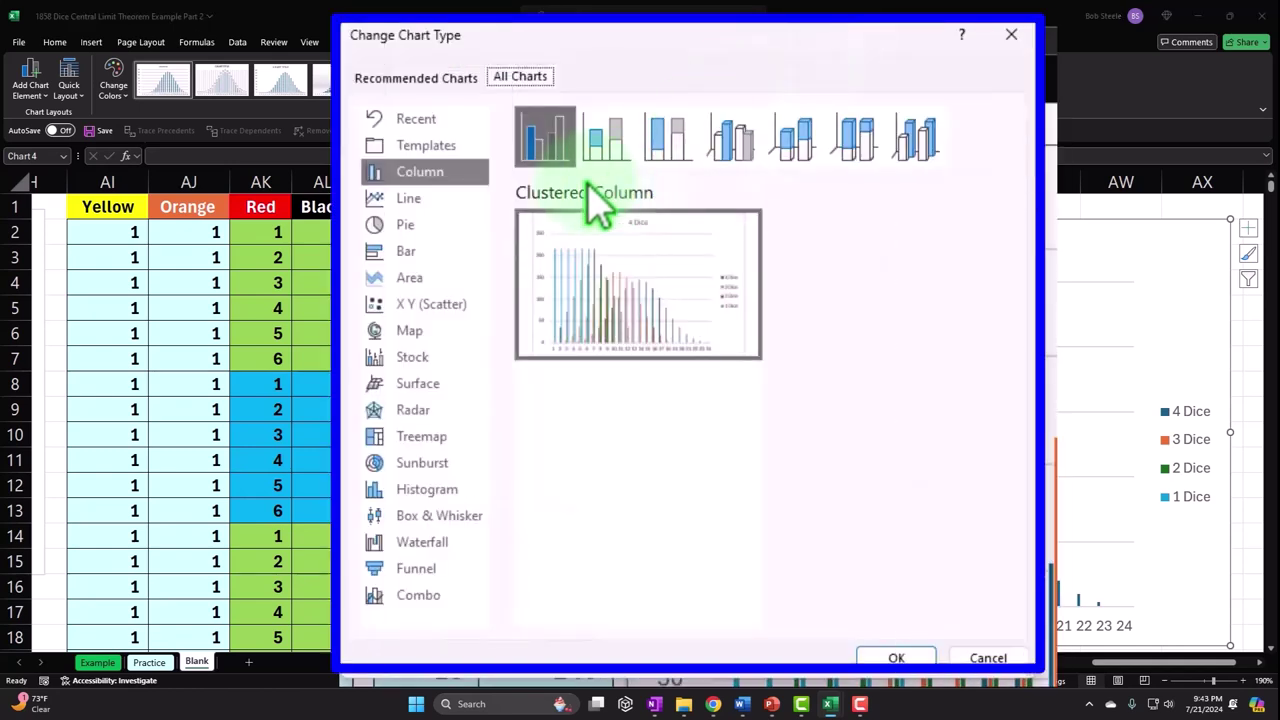
left_click(470, 185)
left_click(452, 200)
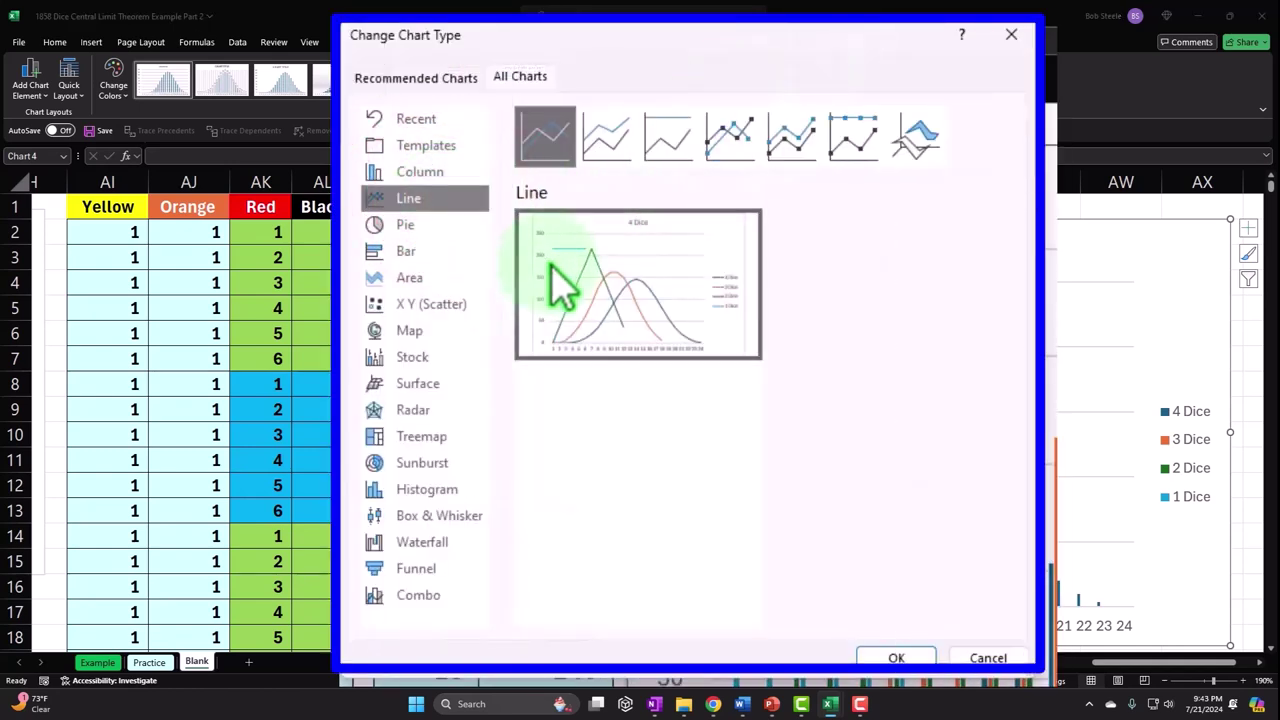
mouse_move(712, 315)
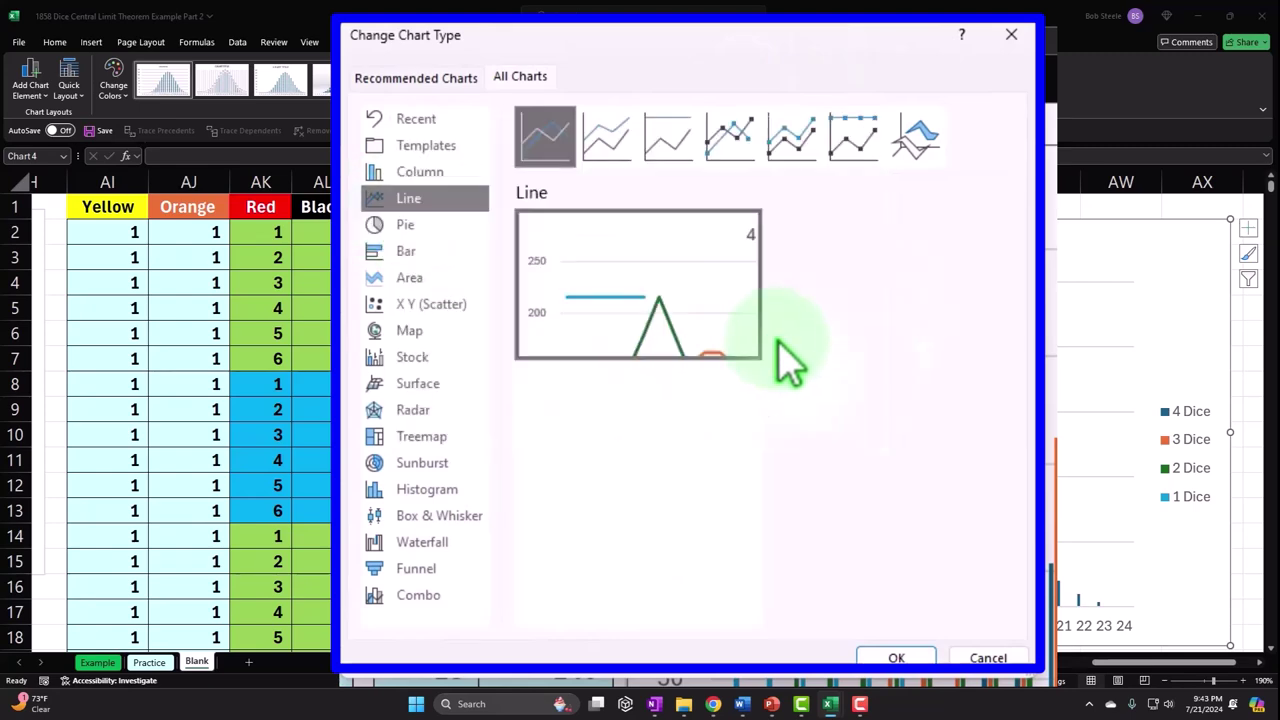
left_click(900, 660)
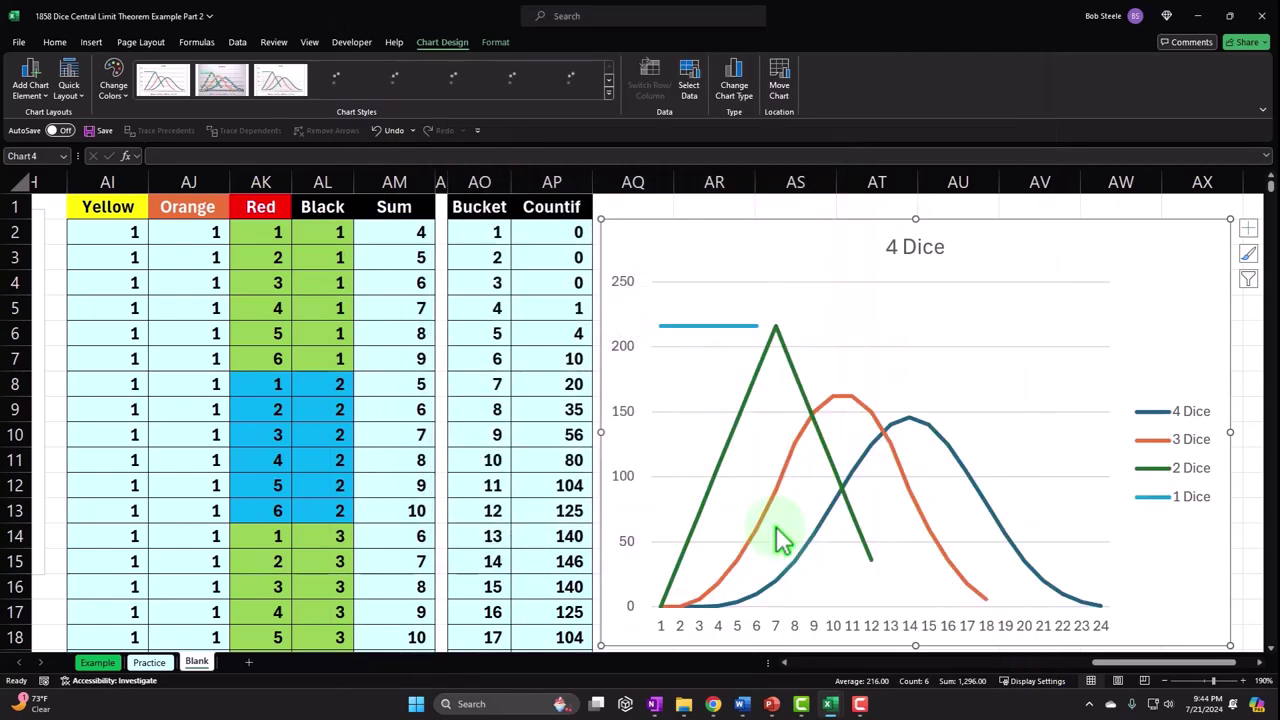
scroll(840, 525, "down", 1)
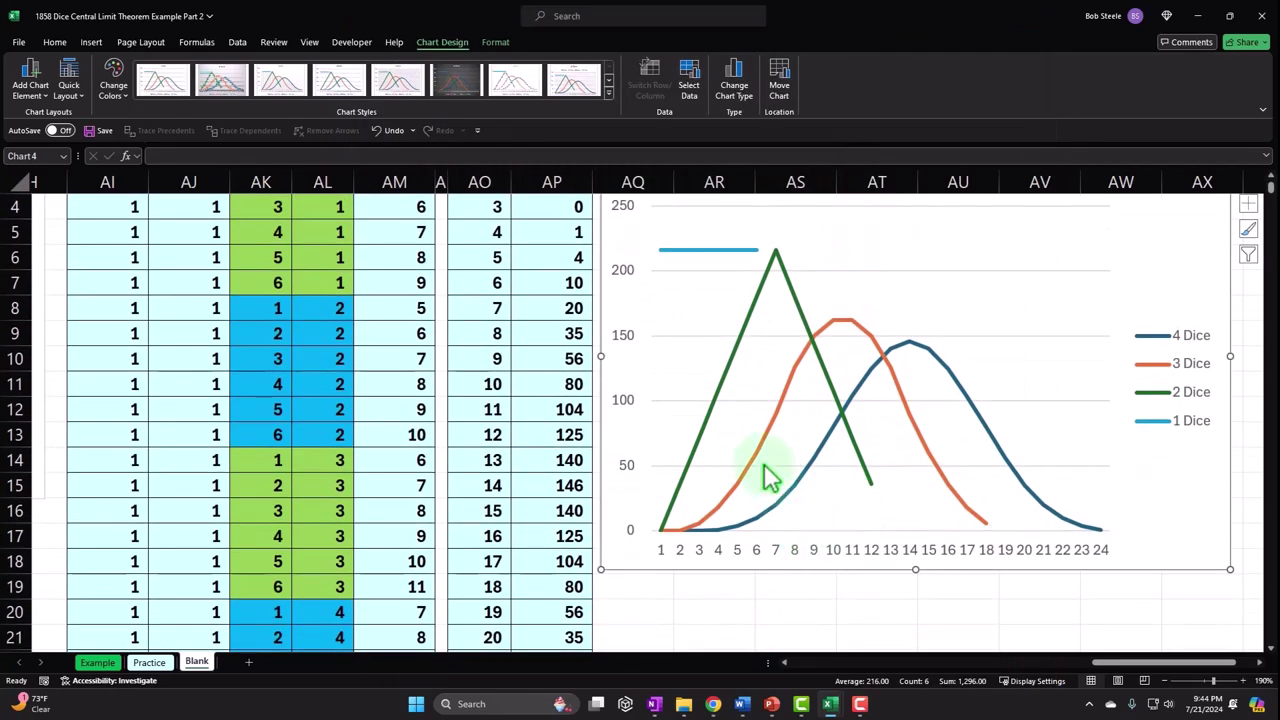
mouse_move(775, 252)
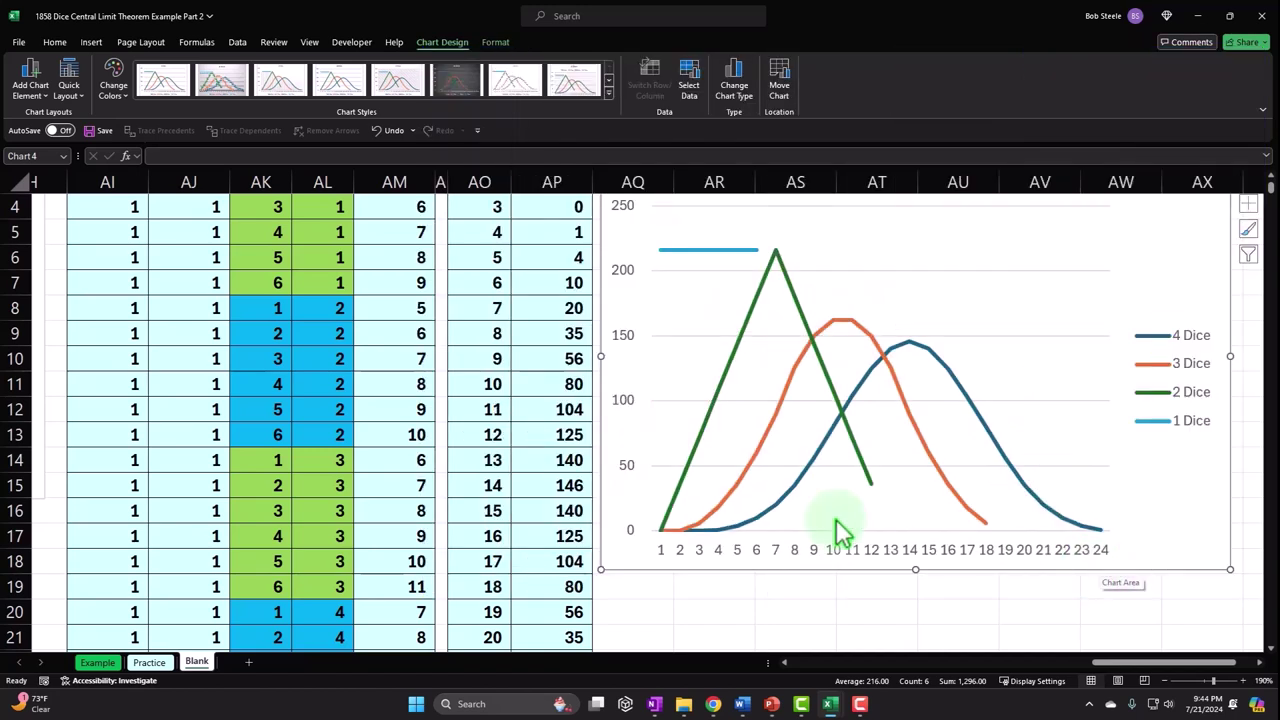
left_click(535, 428)
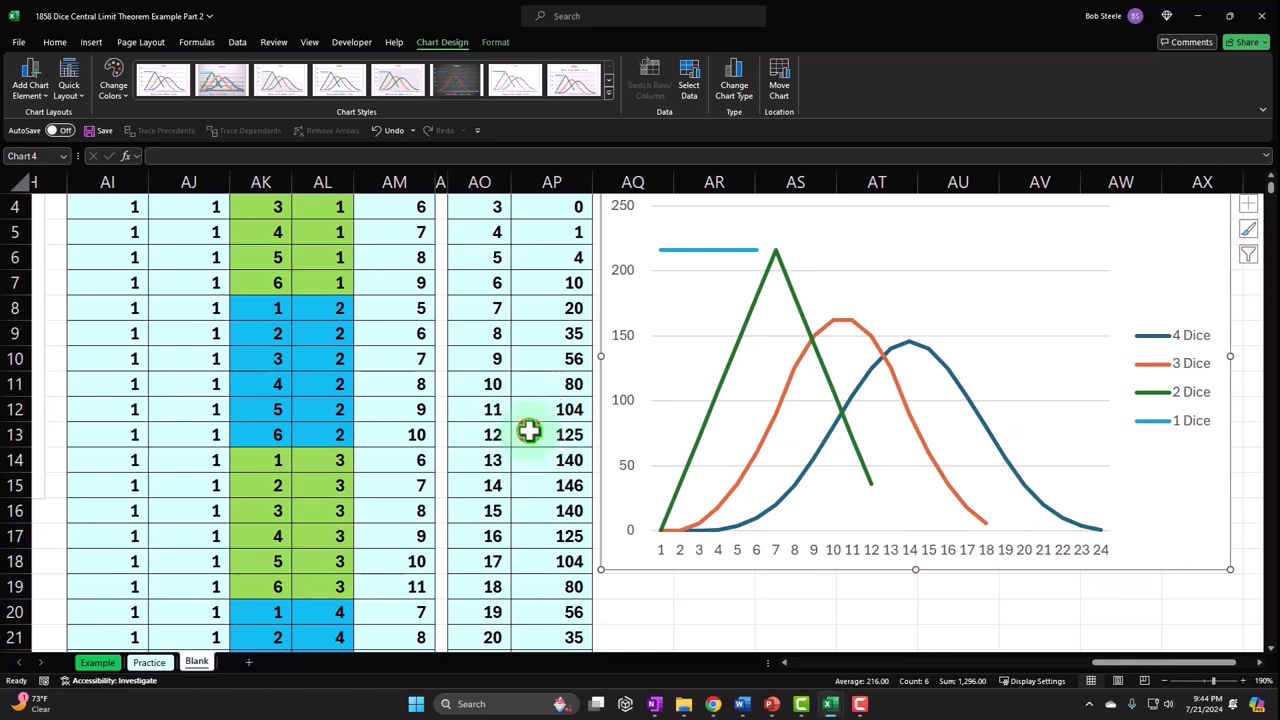
Copy the Yellow, Orange, Red and Black columns AI:AL and paste them starting at AZ1.
scroll(528, 430, "up", 1)
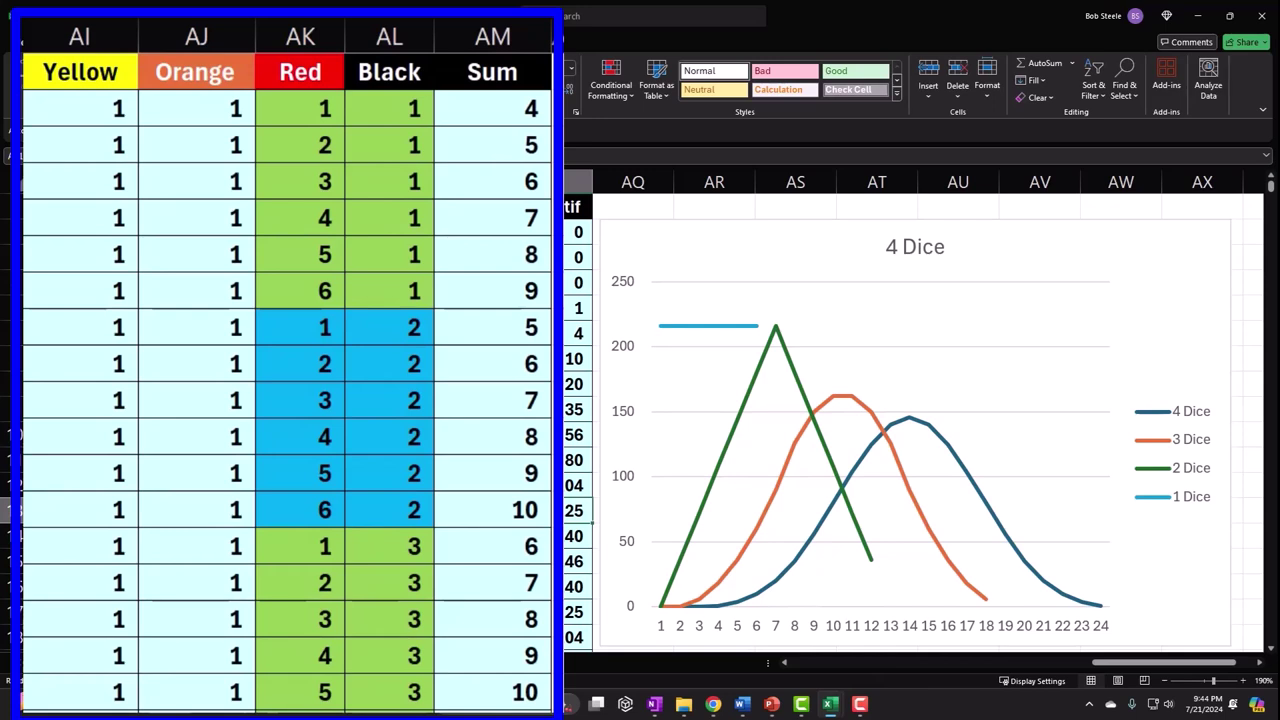
left_click(492, 255)
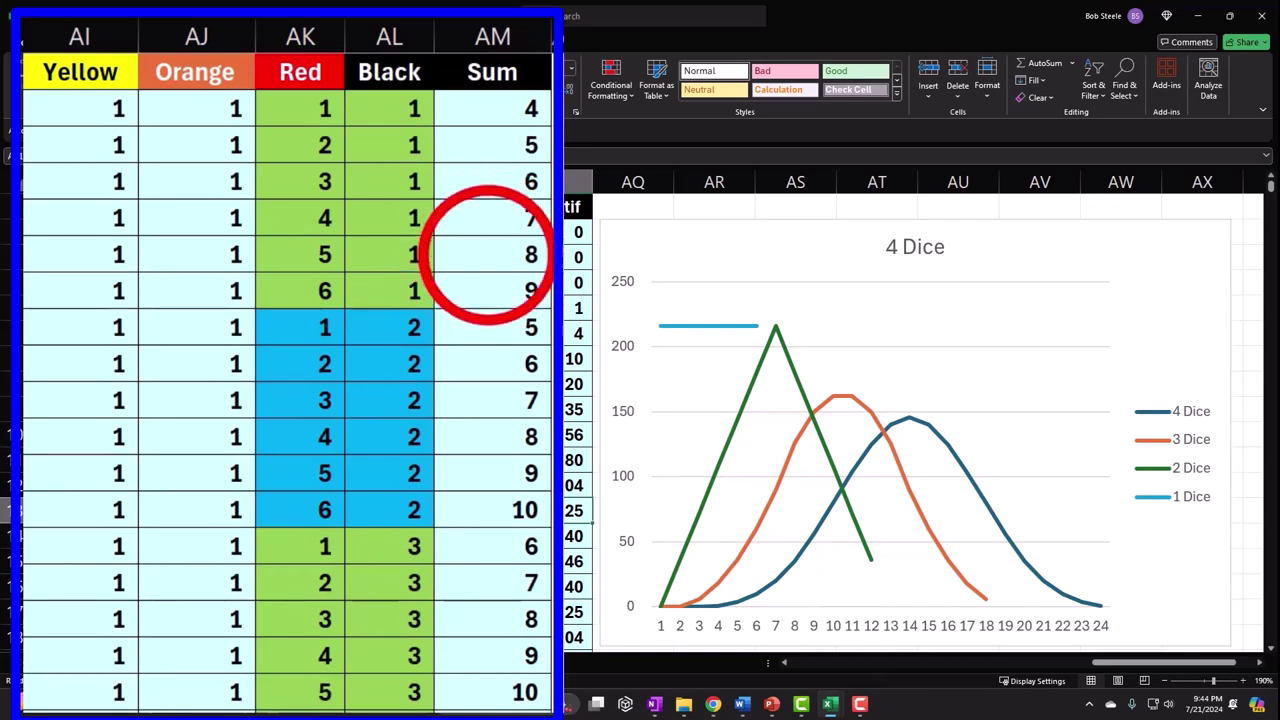
left_click_drag(57, 37, 449, 120)
left_click(449, 120)
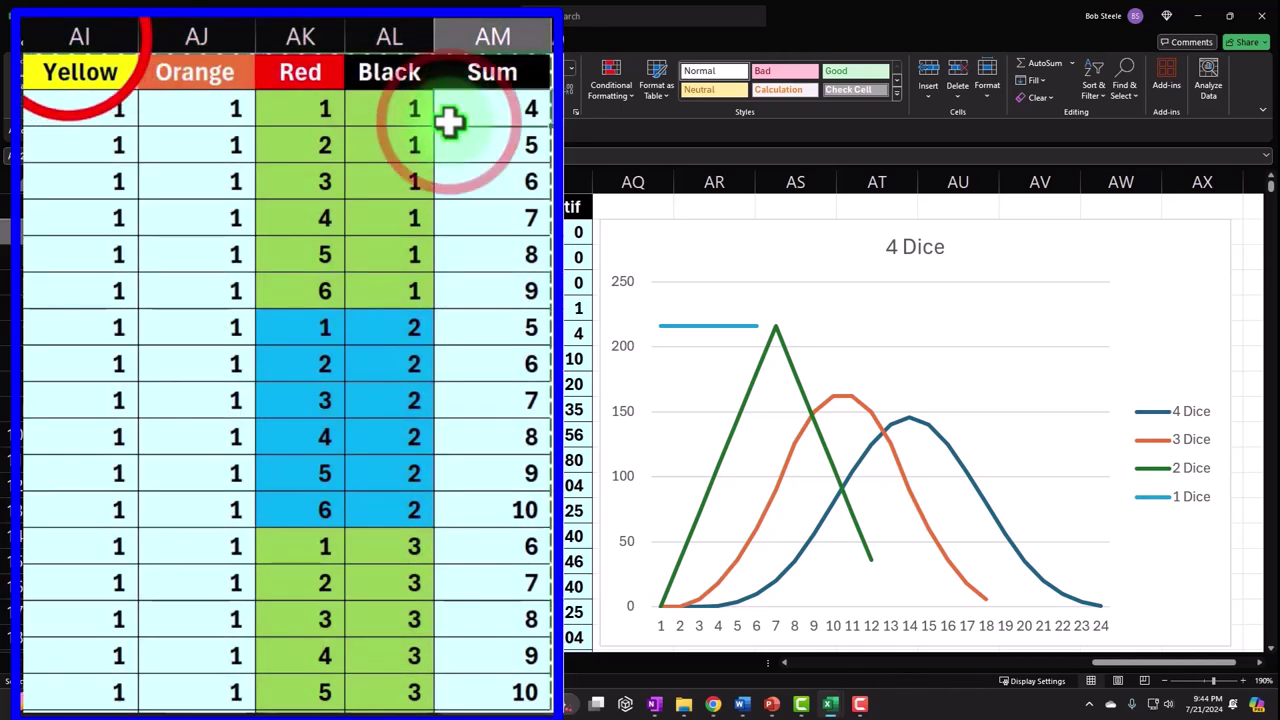
left_click(75, 35)
left_click_drag(75, 35, 380, 34)
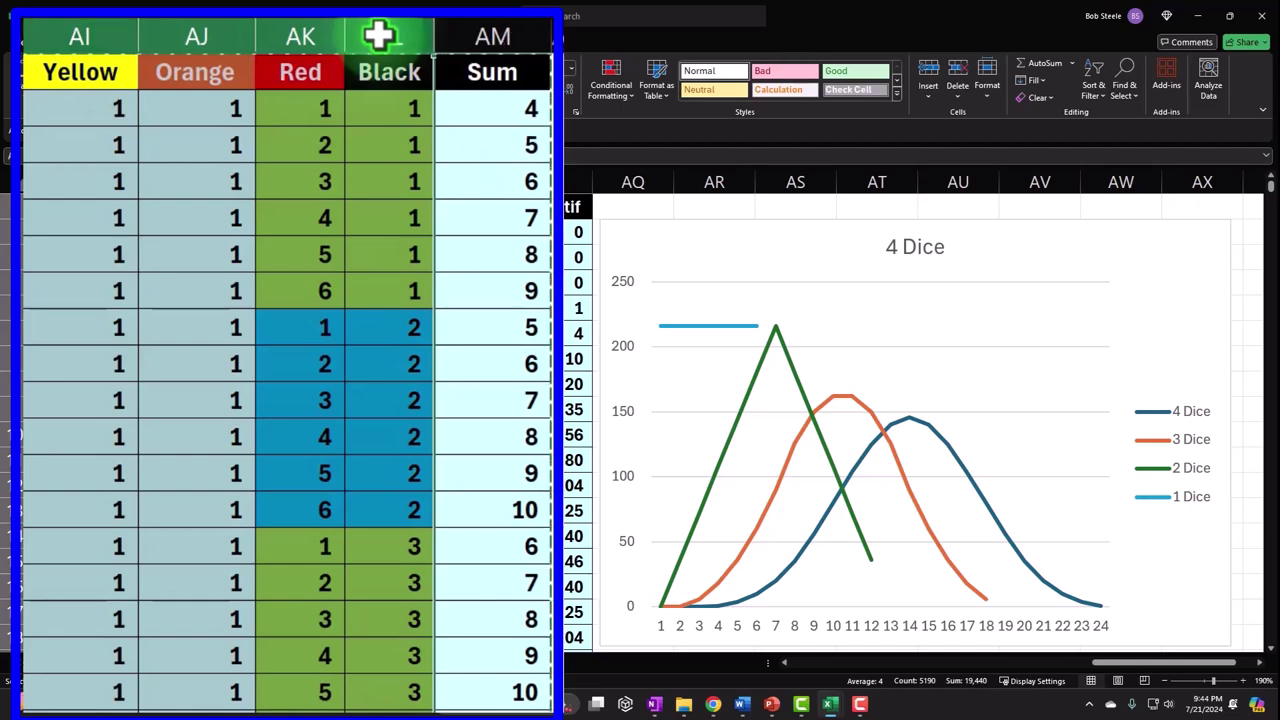
key("ctrl+c")
left_click(505, 100)
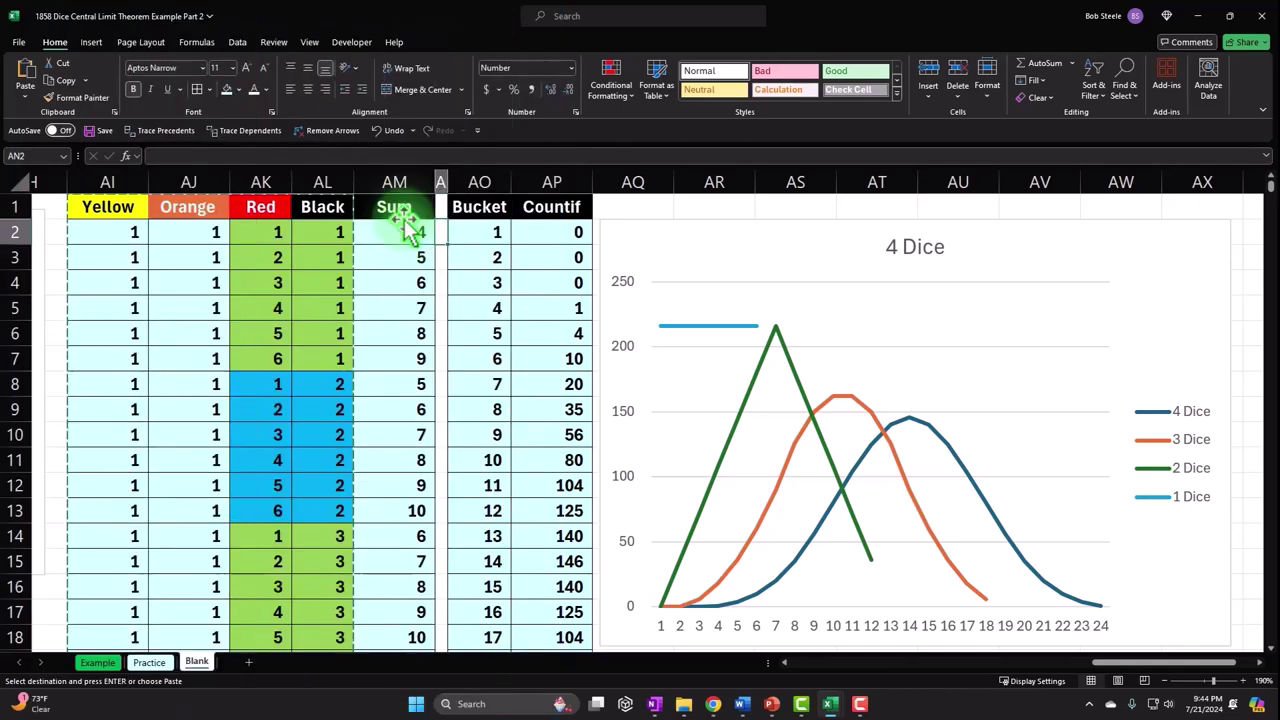
key("Right")
key("Right")
key("Right")
key("Right")
key("Right")
key("Right")
key("Right")
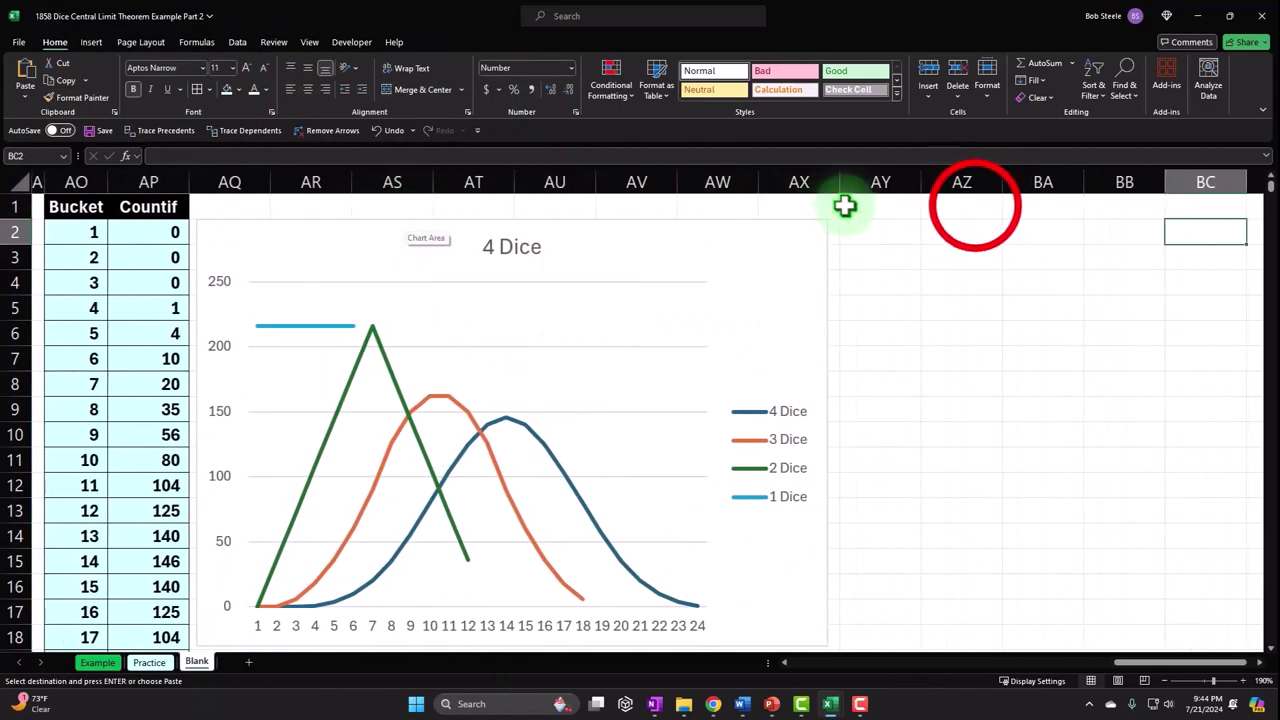
left_click(975, 206)
key("ctrl+v")
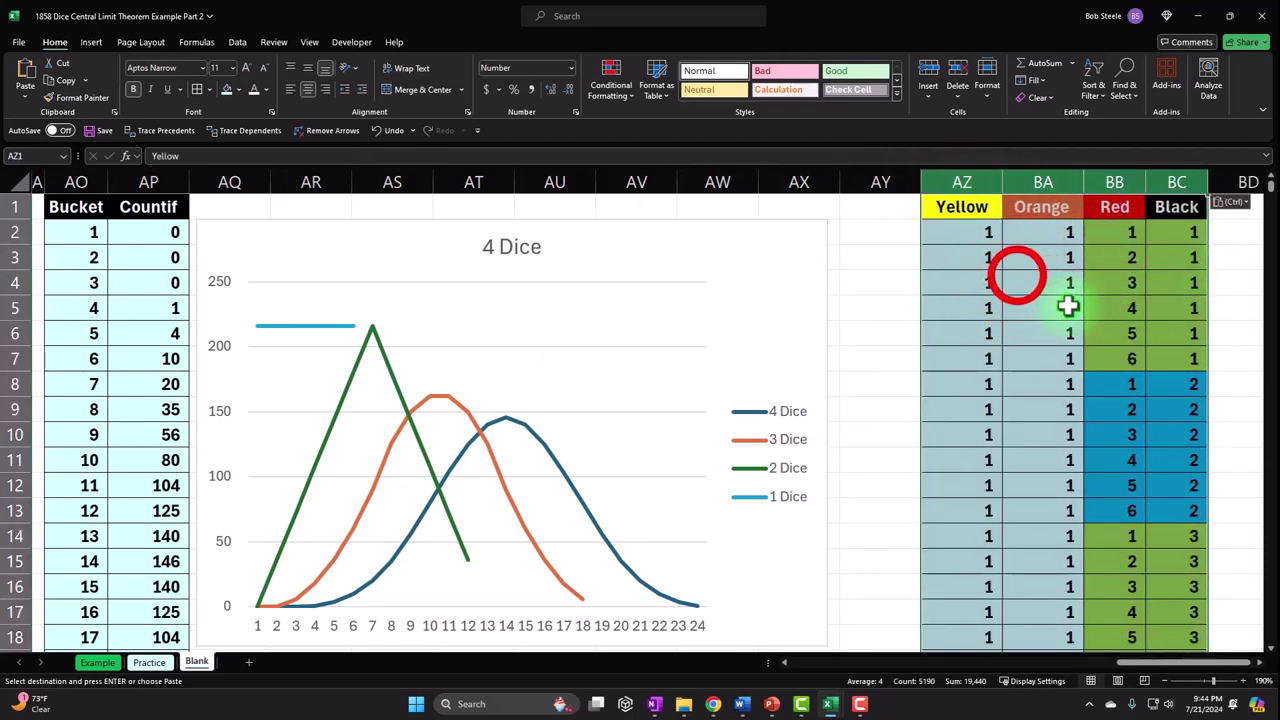
Enter the 'Green' header in AY1, fill the cell green and centre it.
left_click(880, 203)
type("Green")
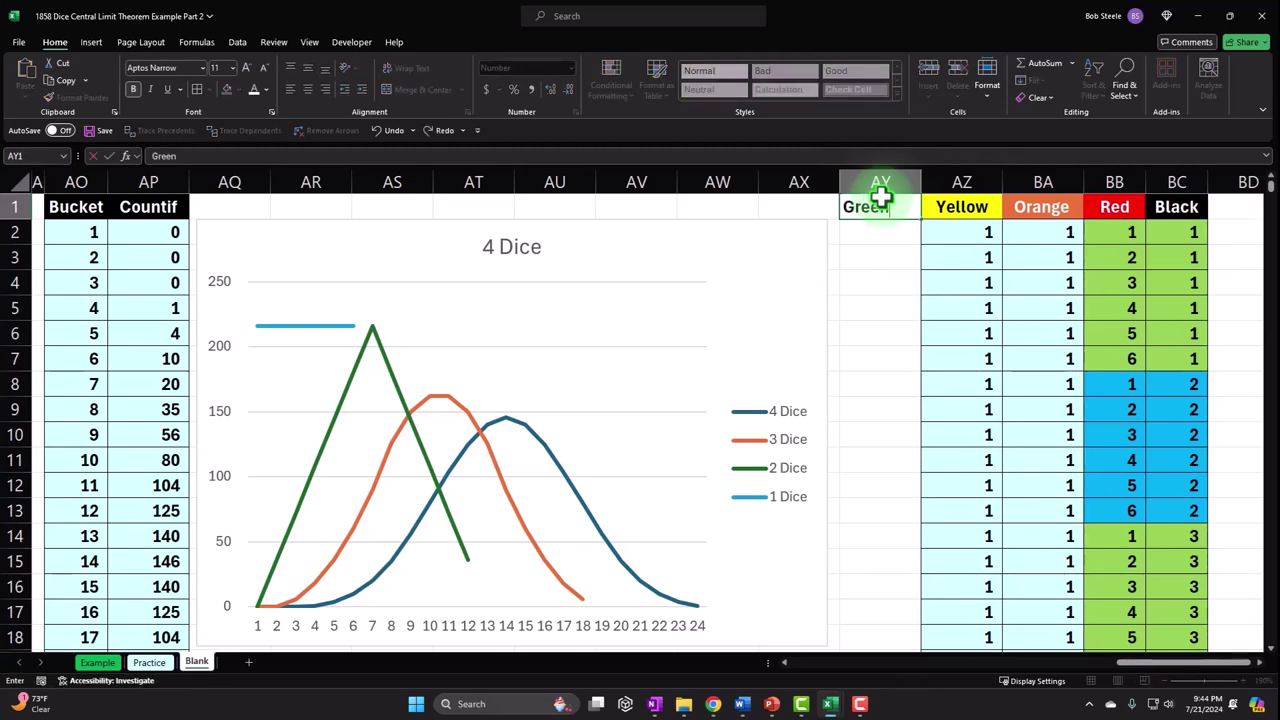
key("Return")
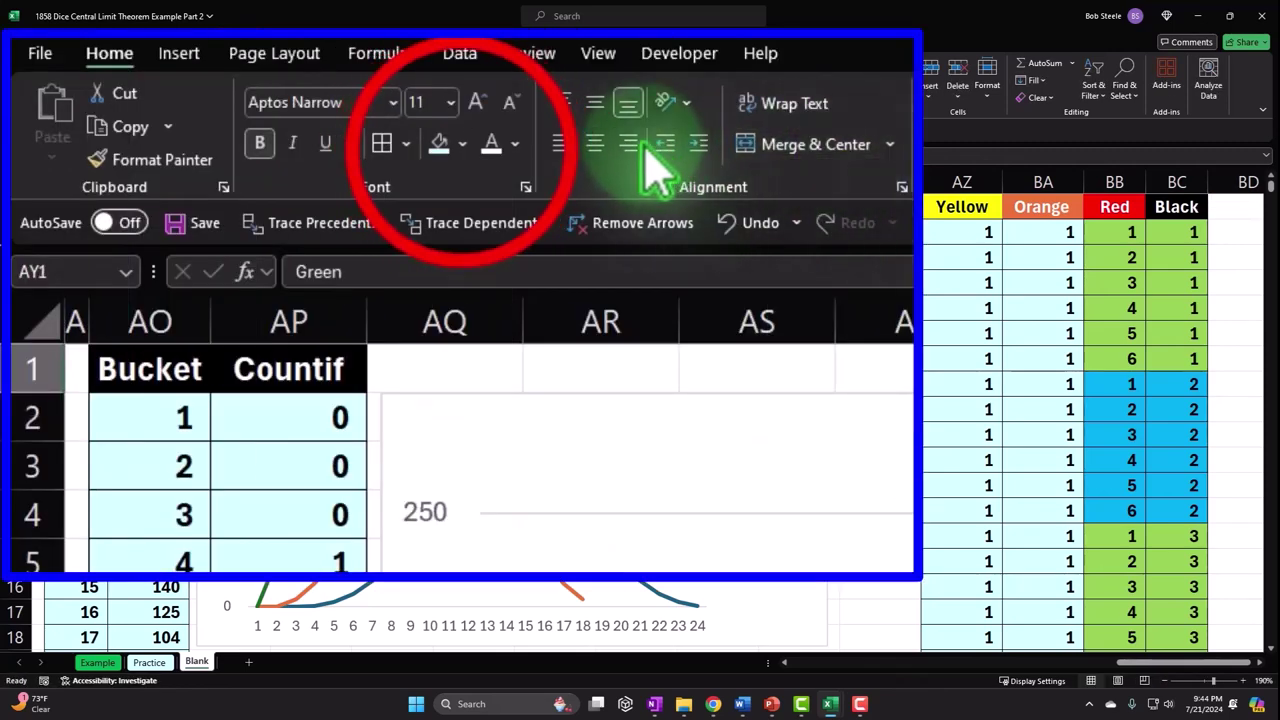
left_click(463, 145)
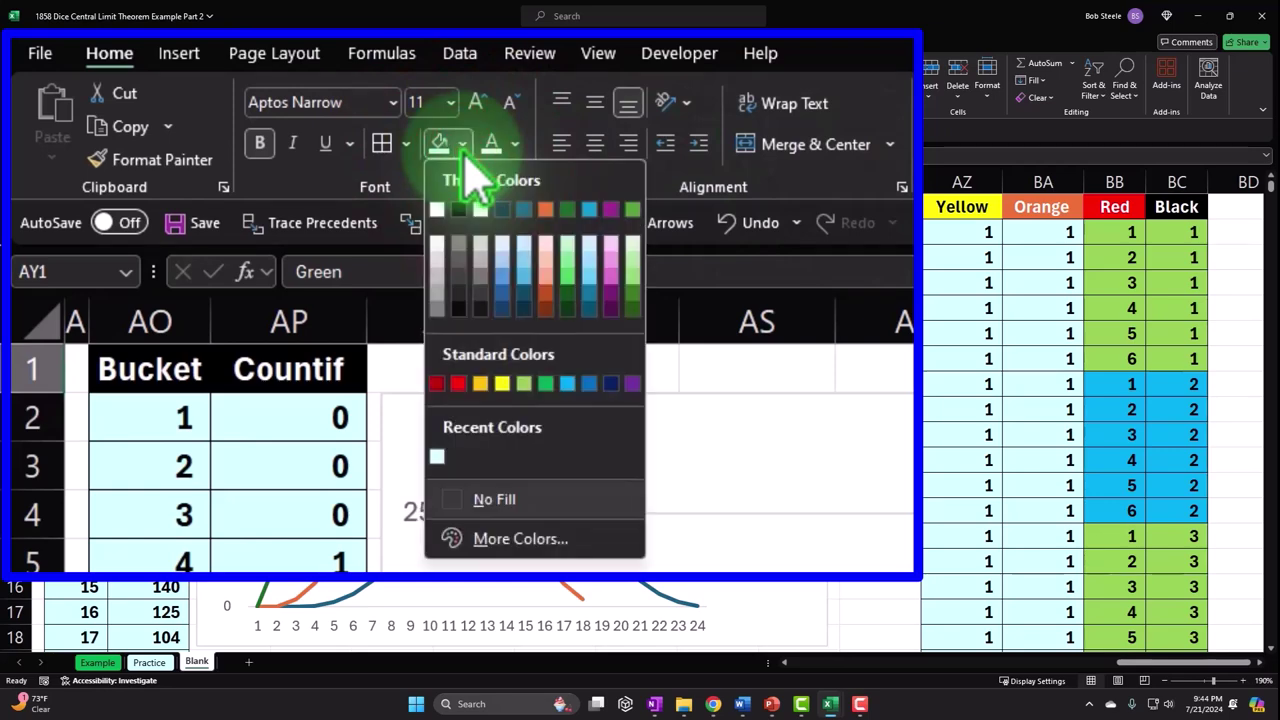
left_click(523, 383)
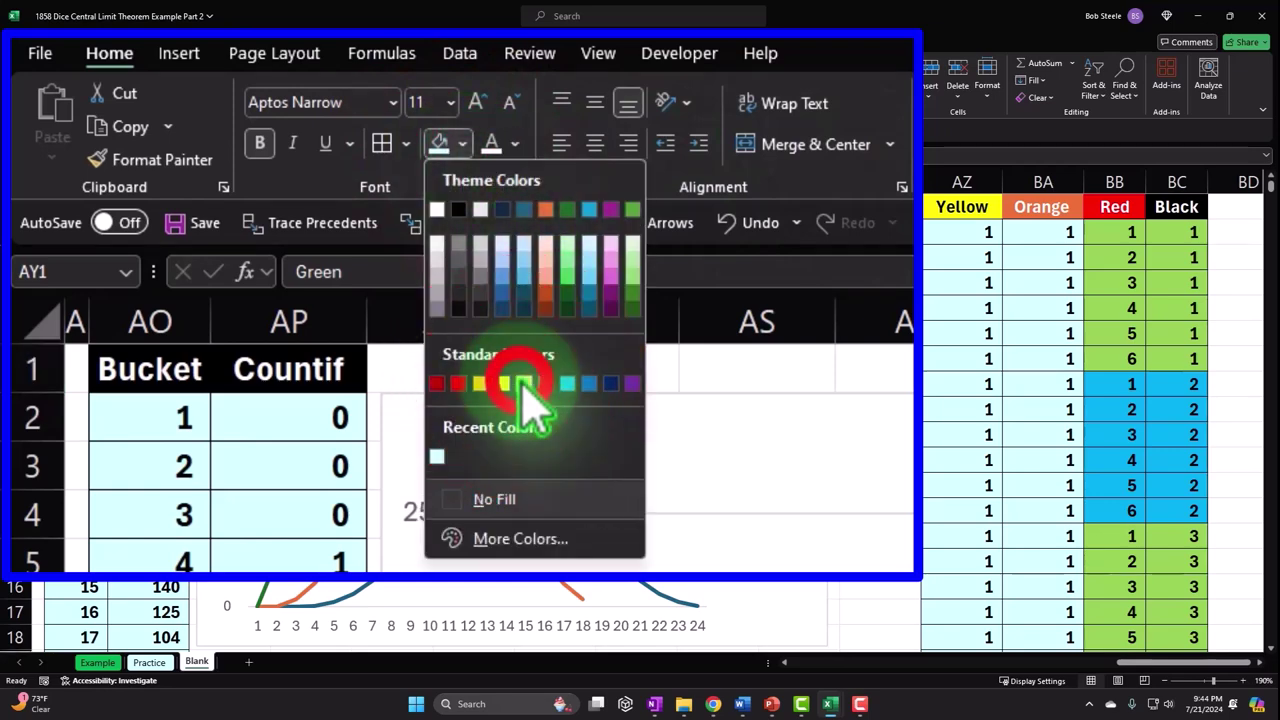
left_click(597, 142)
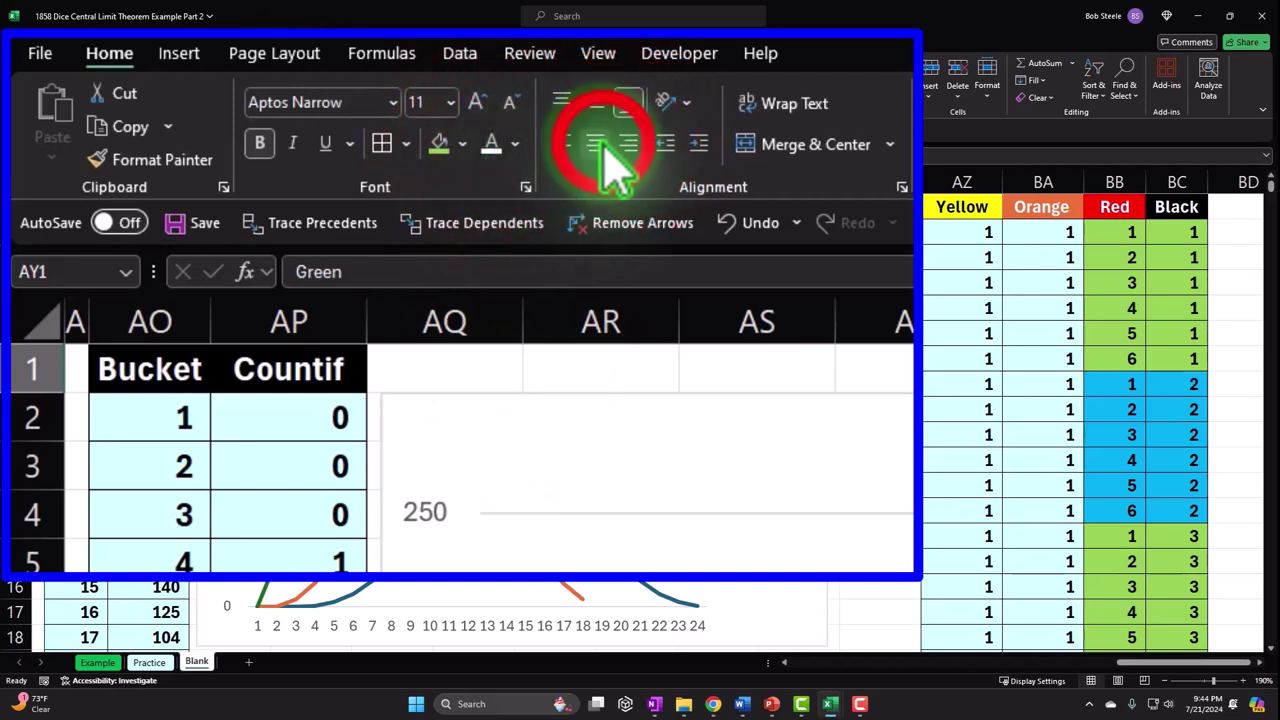
left_click(463, 145)
left_click(545, 381)
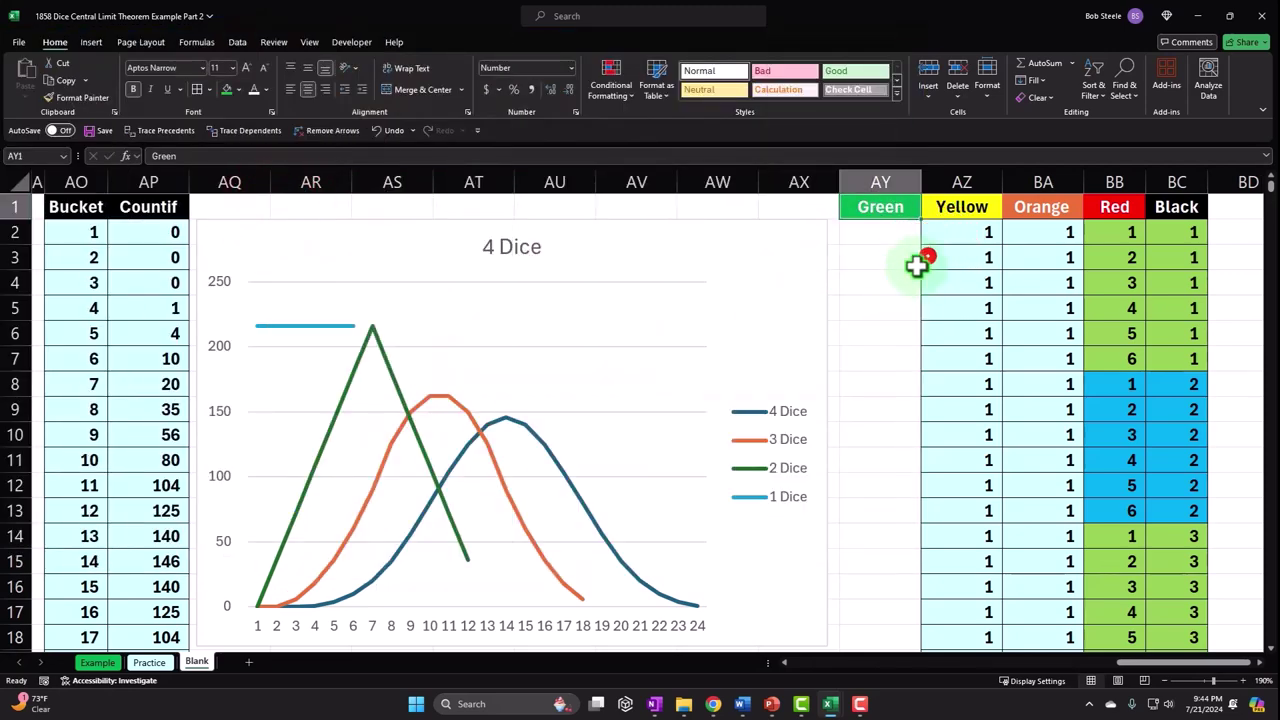
key("Right")
key("Right")
key("Right")
key("Right")
key("Right")
key("Right")
Enter =6*6*6*6*6 in BE1 to calculate the 7,776 five-dice combinations.
key("Up")
key("Up")
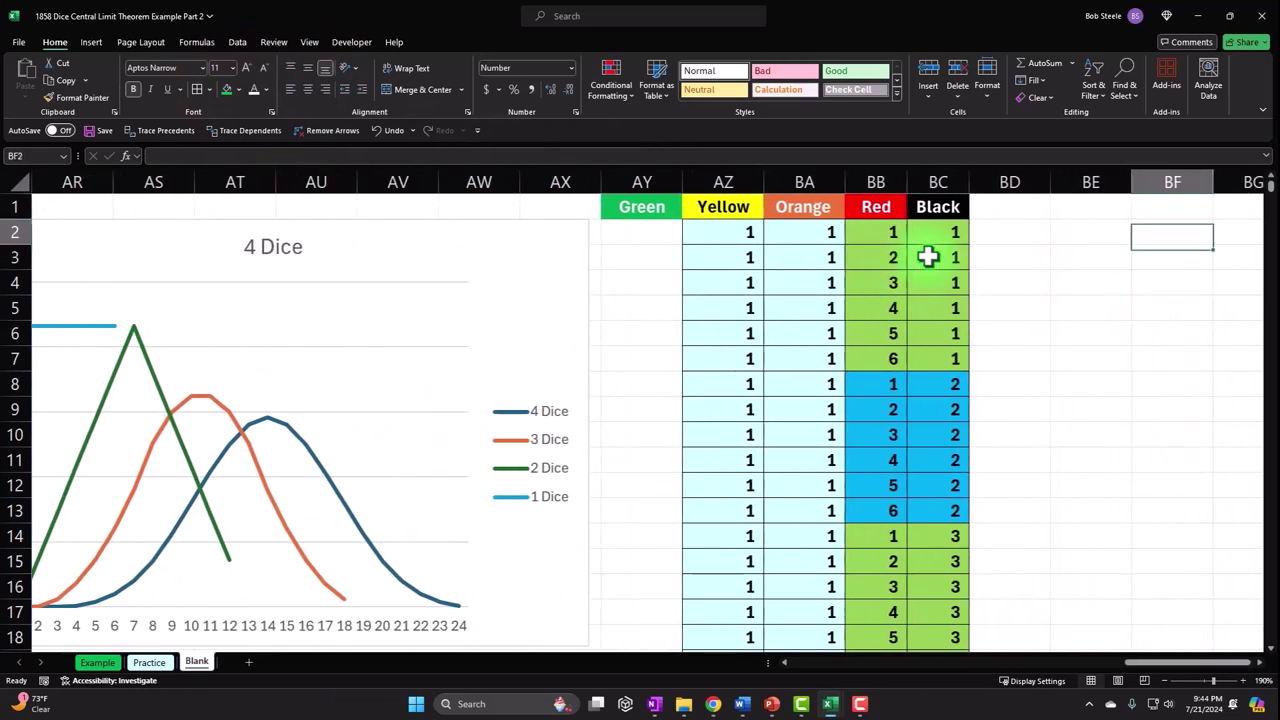
key("Left")
type("=")
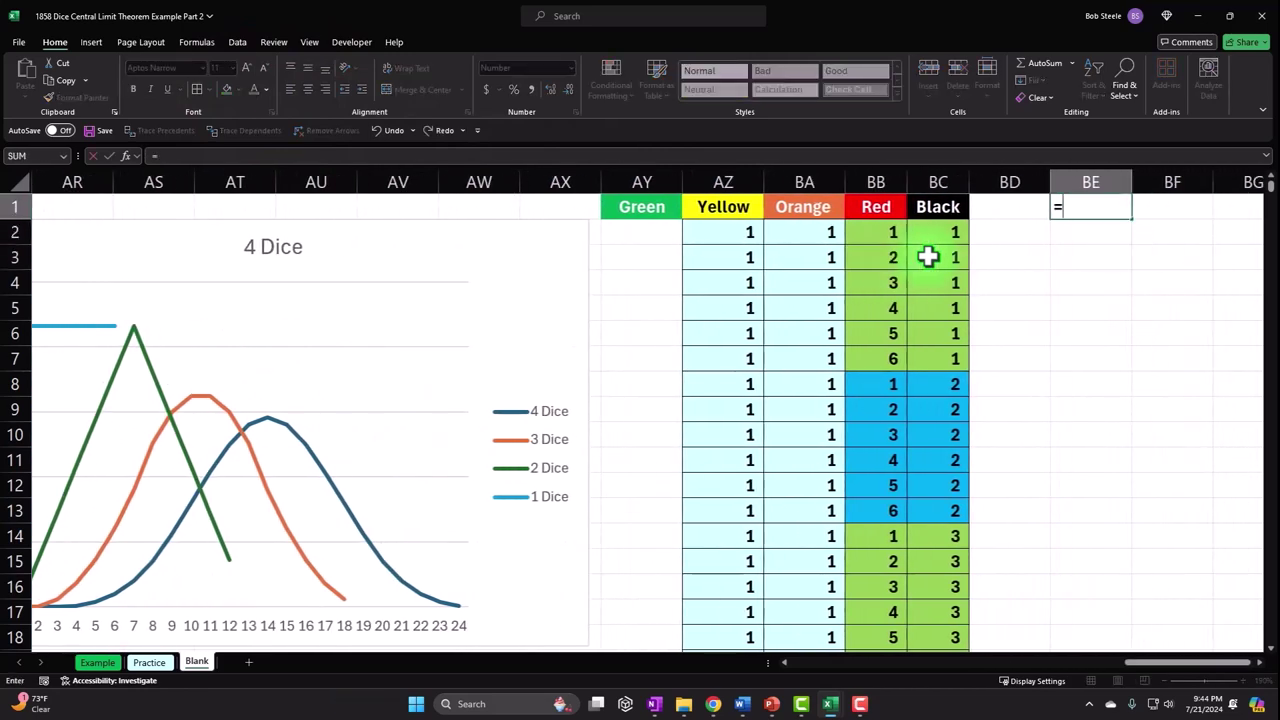
type("6*6*6*6")
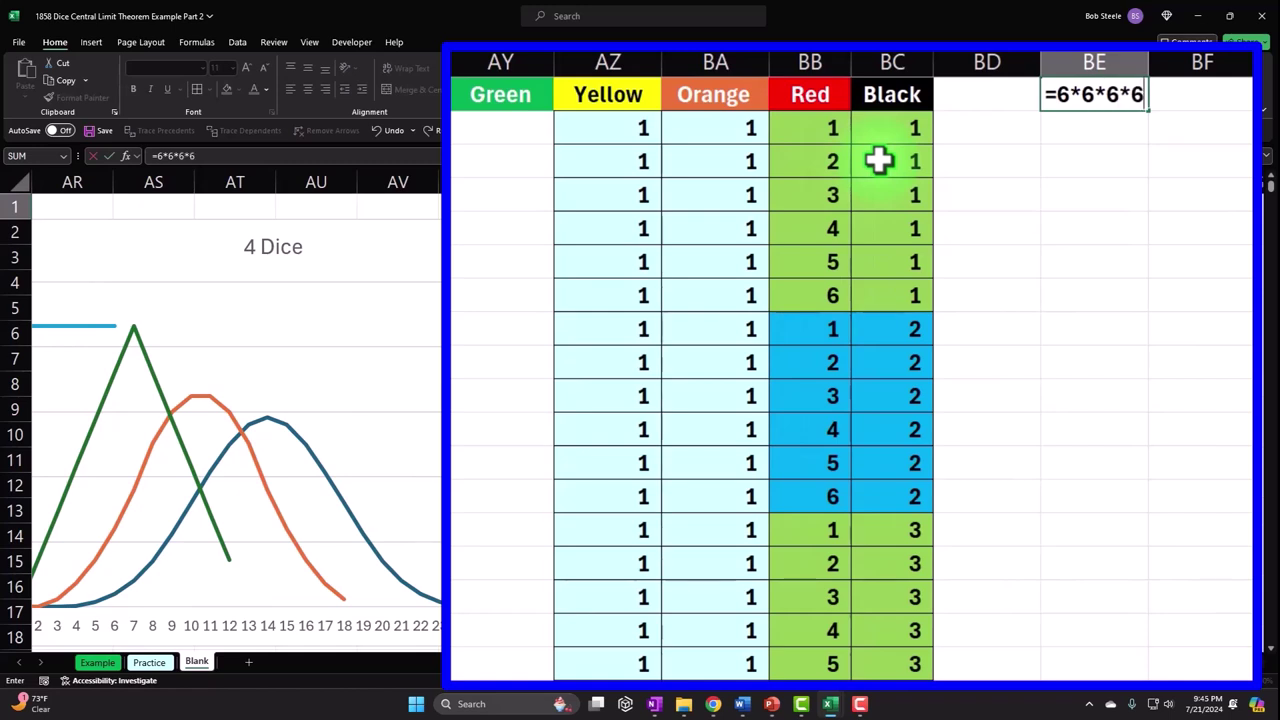
key("Return")
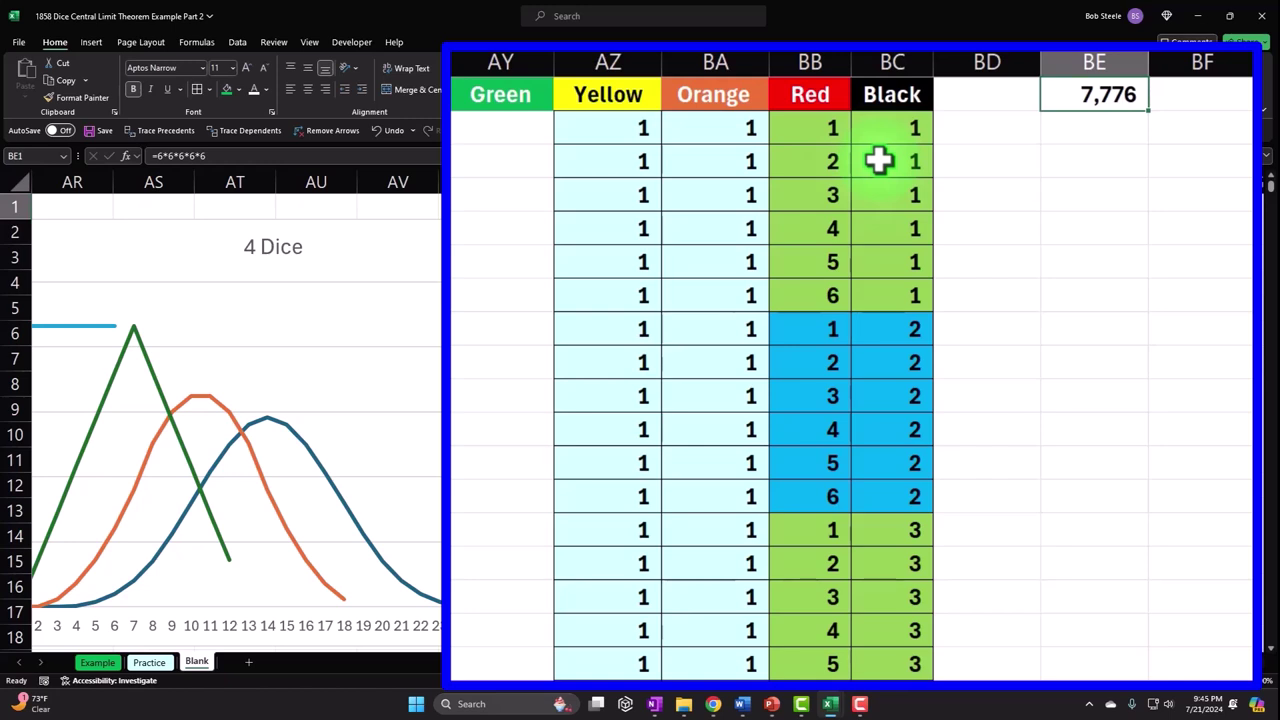
Delete the Count row beneath the copied dice table, shifting cells up.
left_click(826, 160)
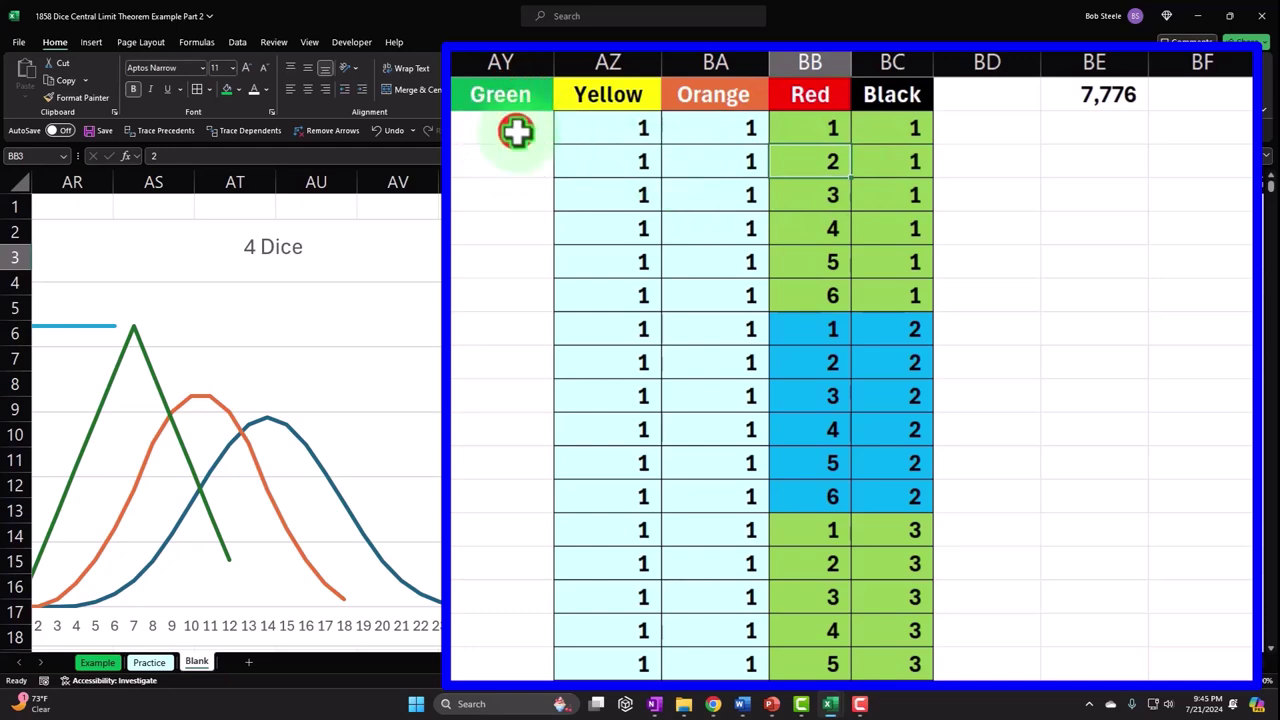
left_click(608, 133)
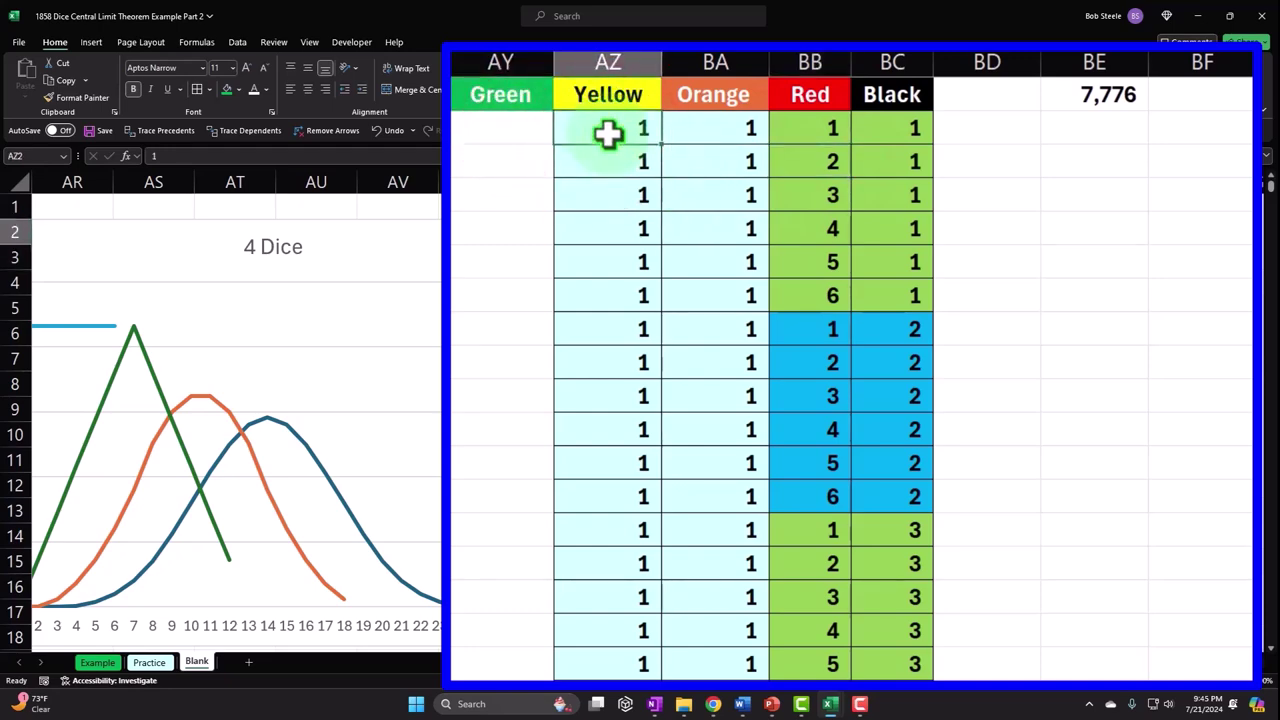
key("ctrl+shift+Down")
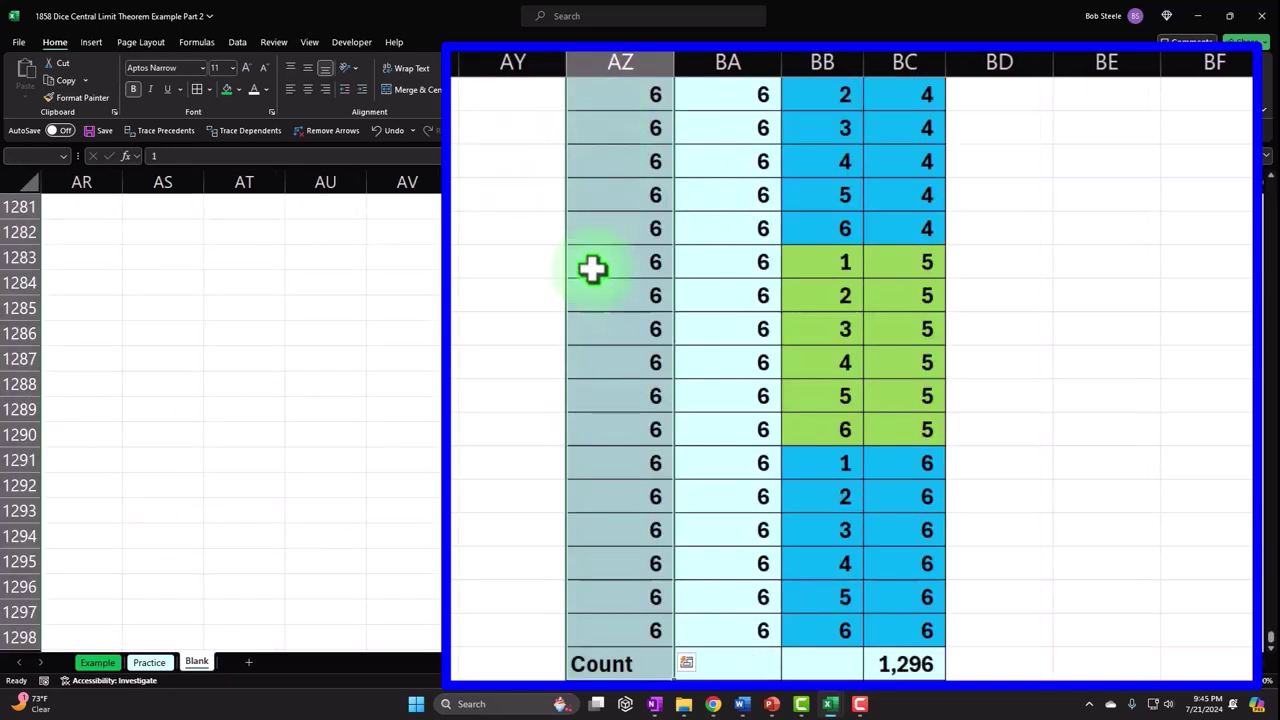
scroll(590, 320, "down", 2)
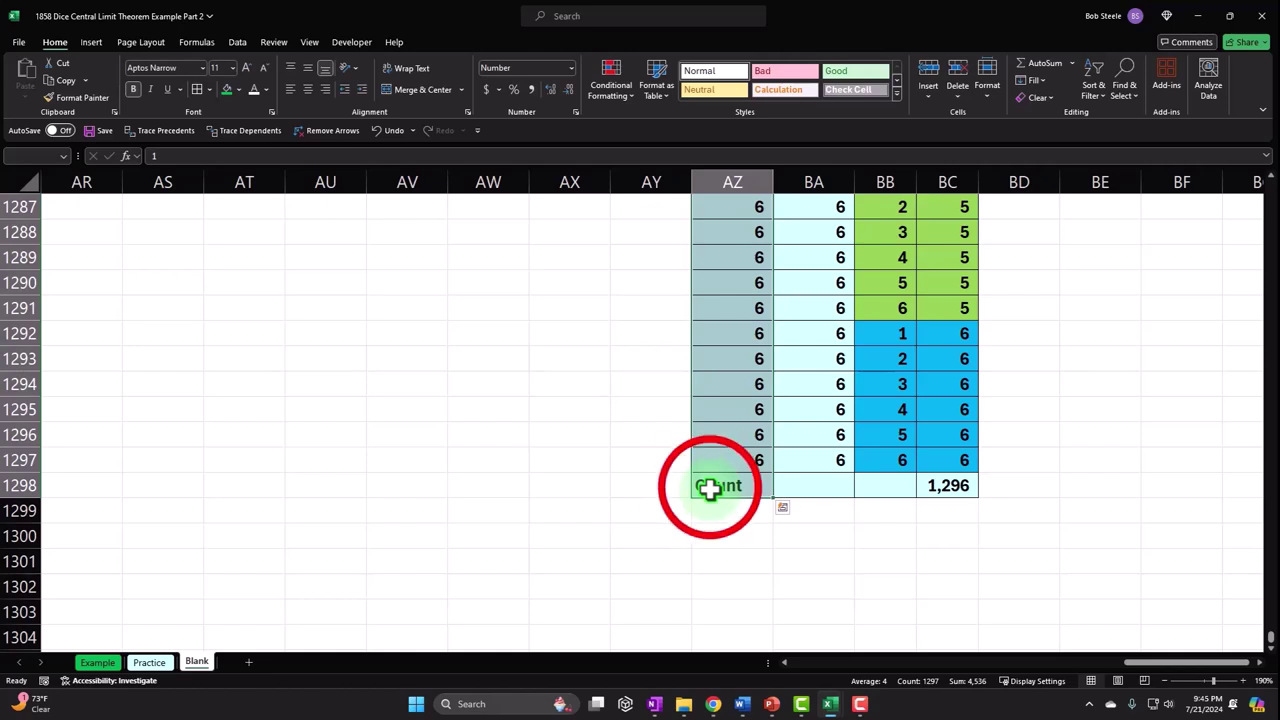
left_click_drag(708, 488, 920, 494)
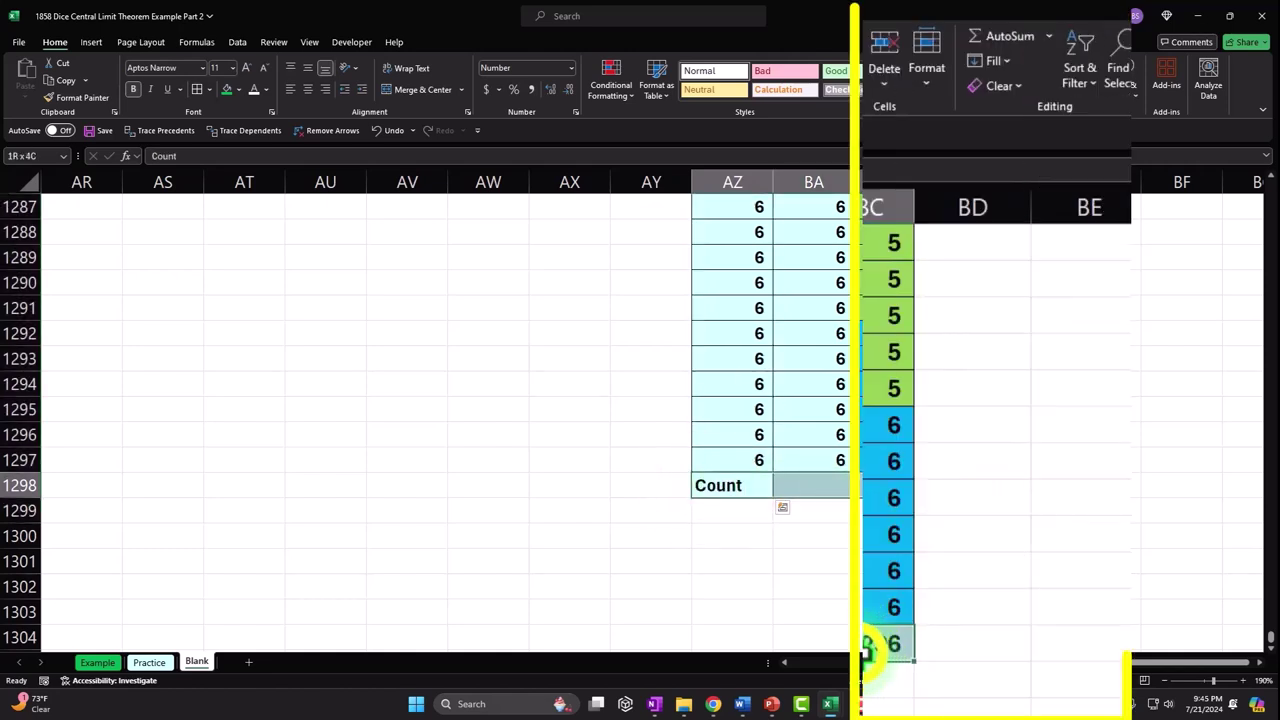
right_click(940, 490)
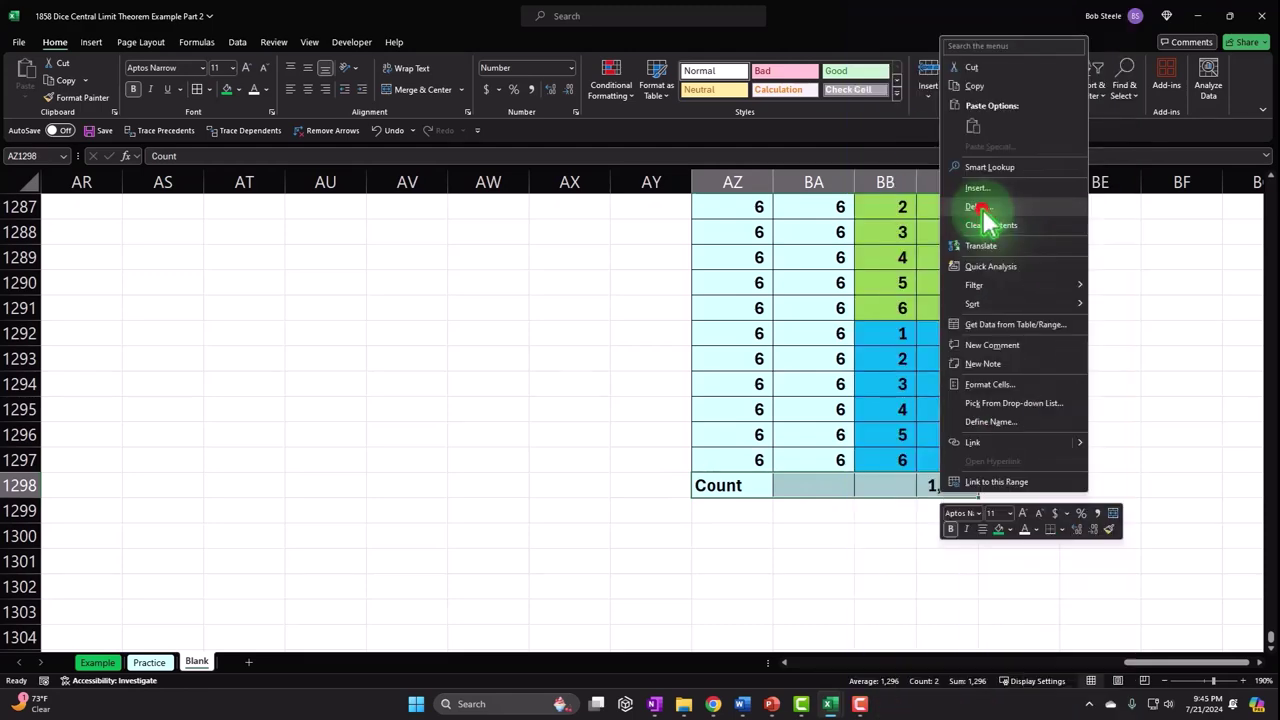
left_click(978, 207)
left_click(848, 247)
left_click(878, 289)
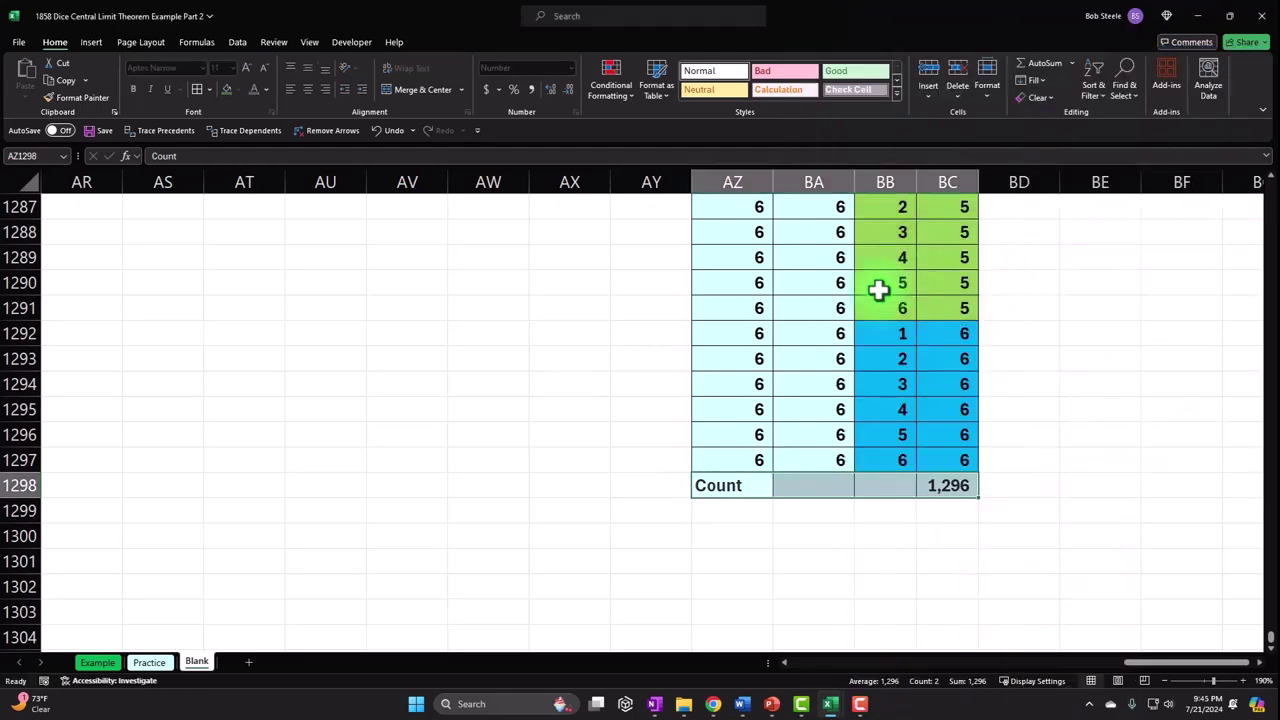
Fill the Green column with 1 down to row 1297 using a repeat-above formula.
left_click_drag(1270, 636, 1208, 185)
left_click(650, 231)
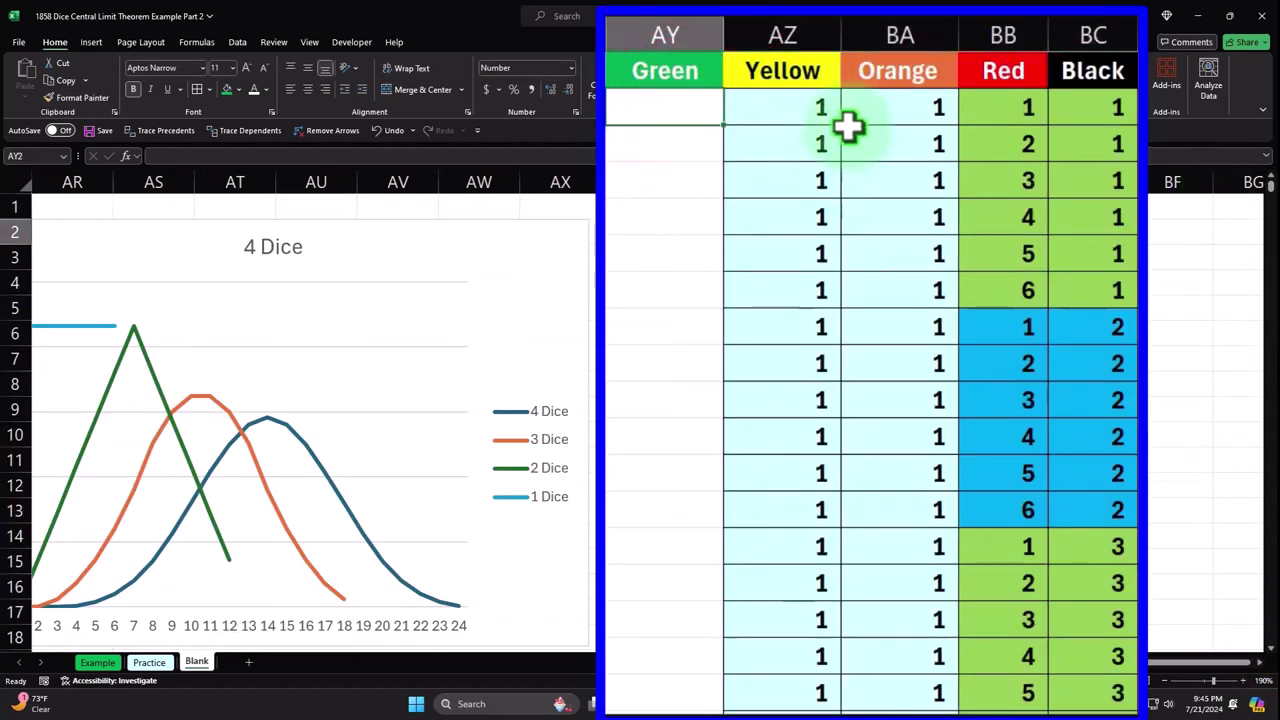
type("1")
key("Return")
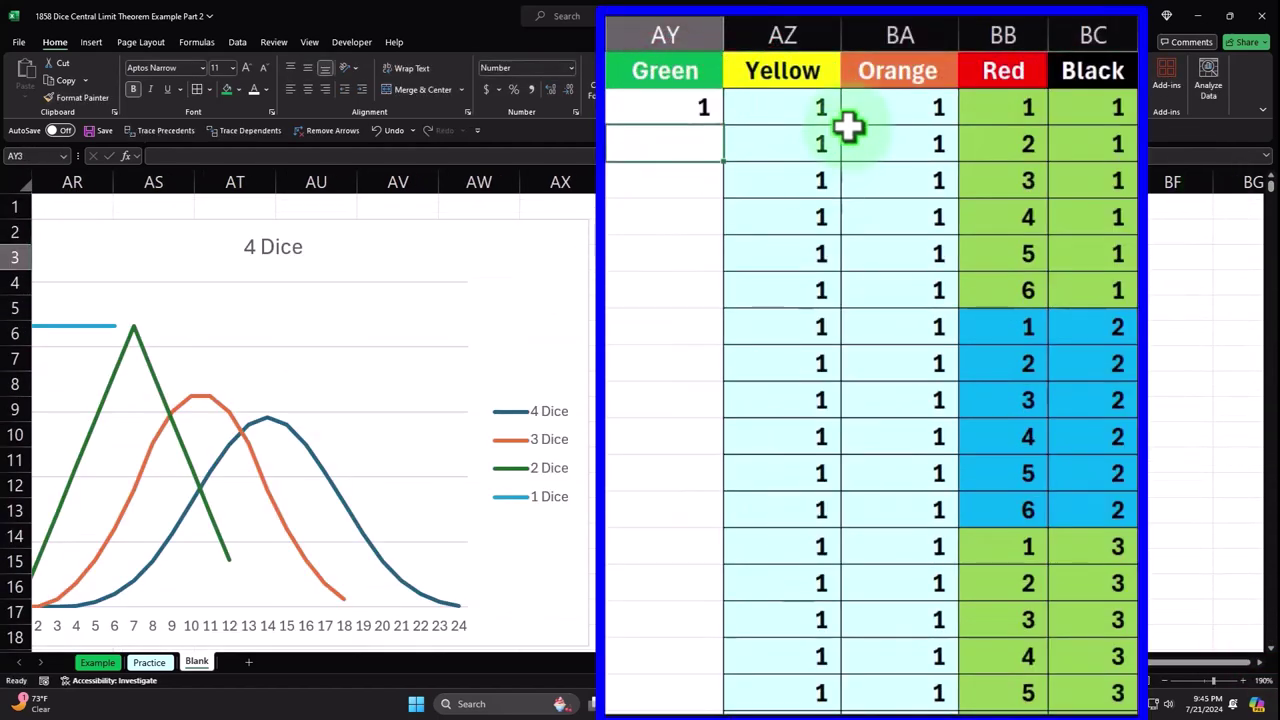
type("=")
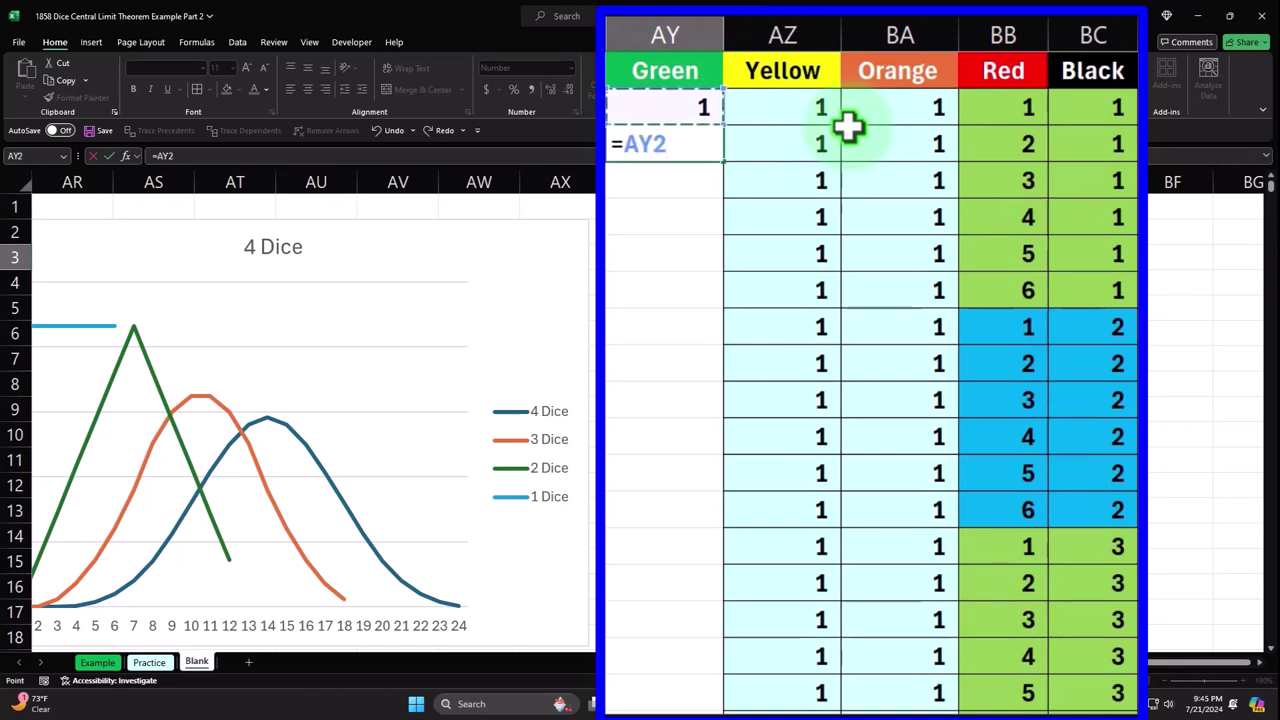
key("ctrl+Return")
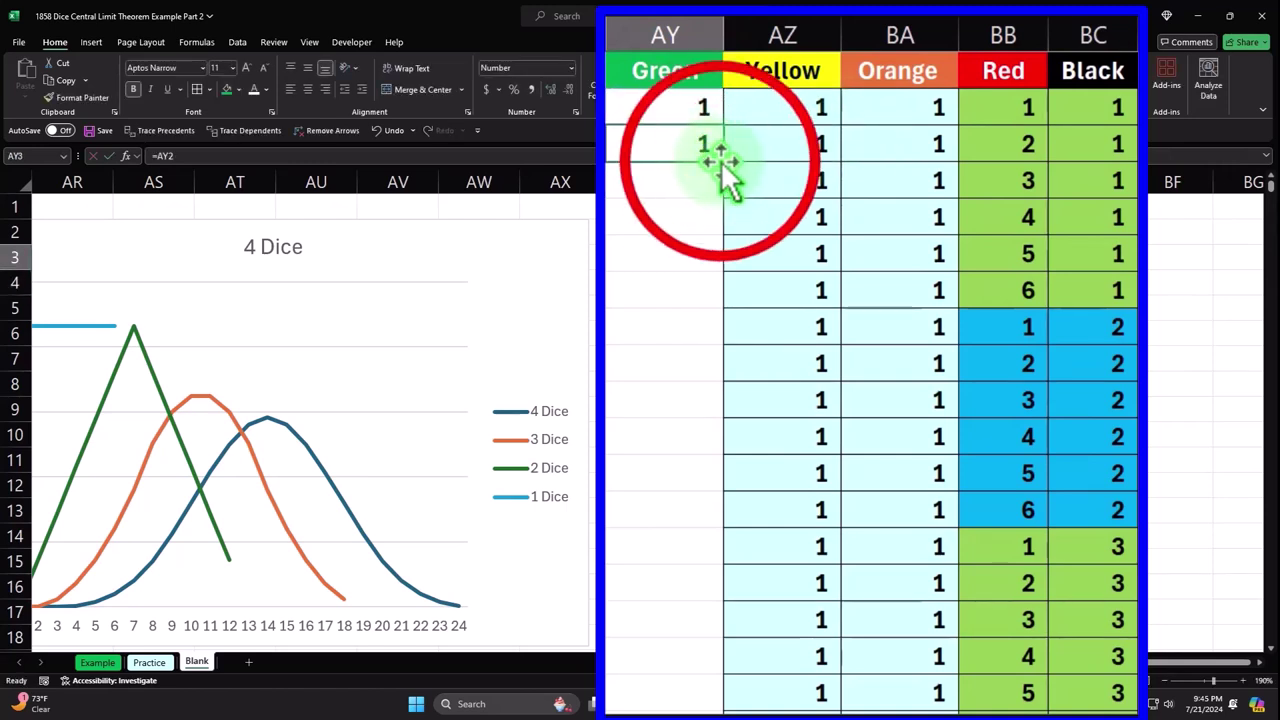
double_click(723, 163)
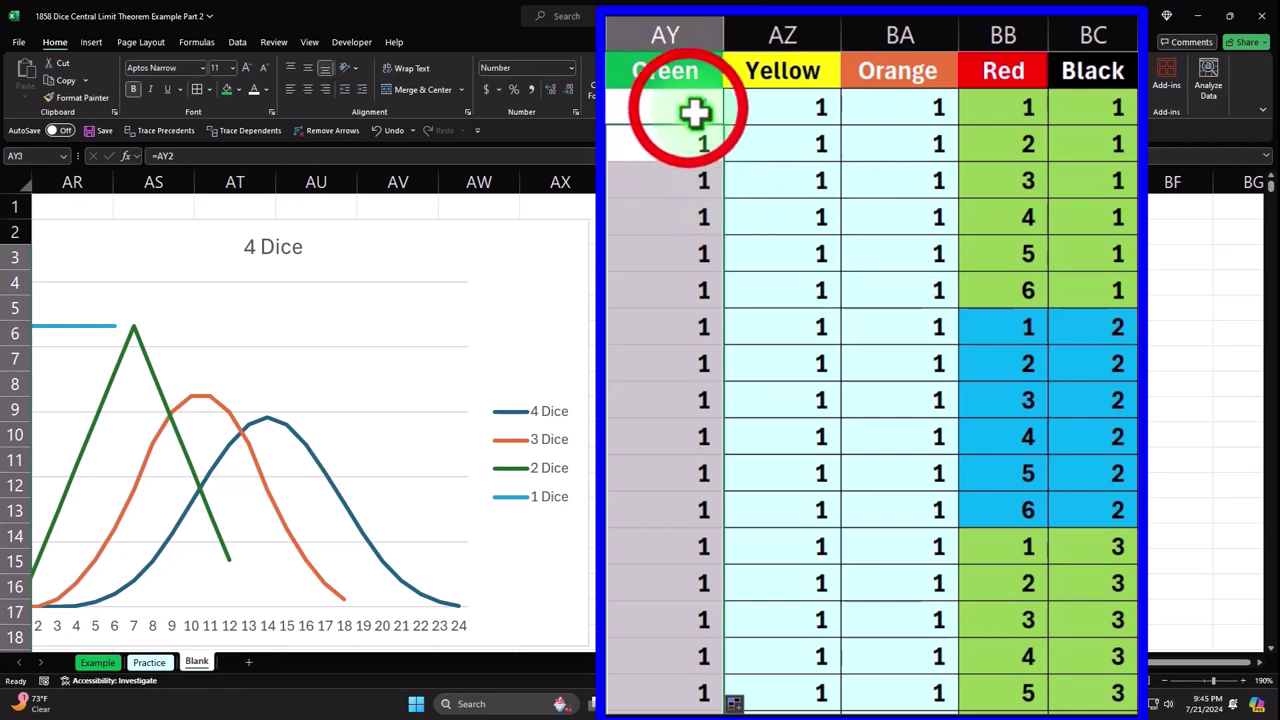
Select the rolls from AY2:BC2 down to the last row and copy them.
left_click_drag(695, 113, 1057, 93)
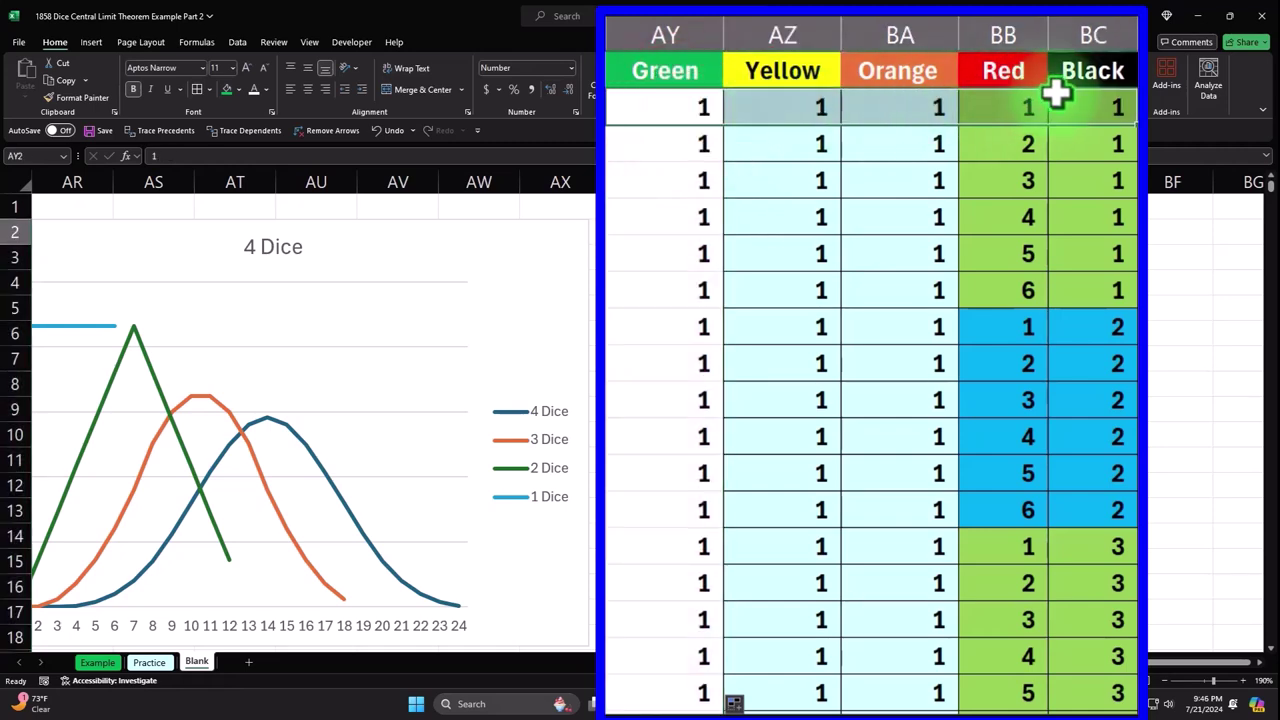
key("ctrl+shift+Down")
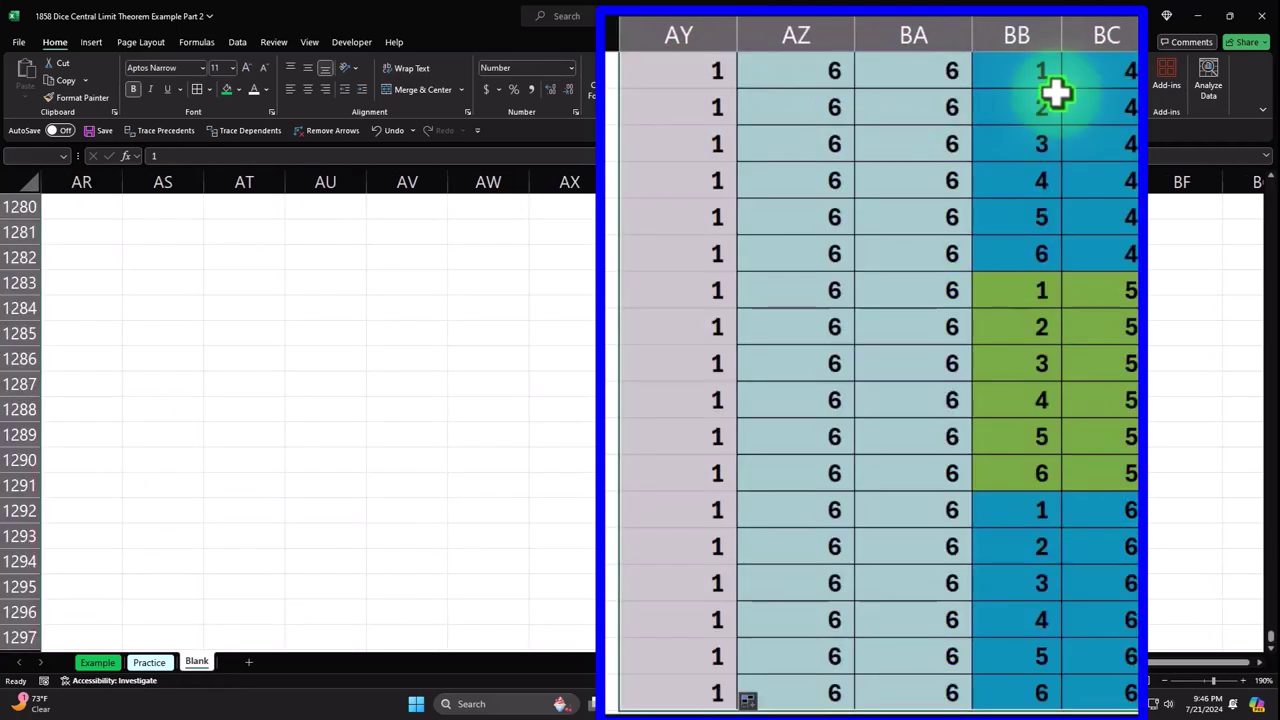
scroll(1060, 137, "down", 3)
key("ctrl+c")
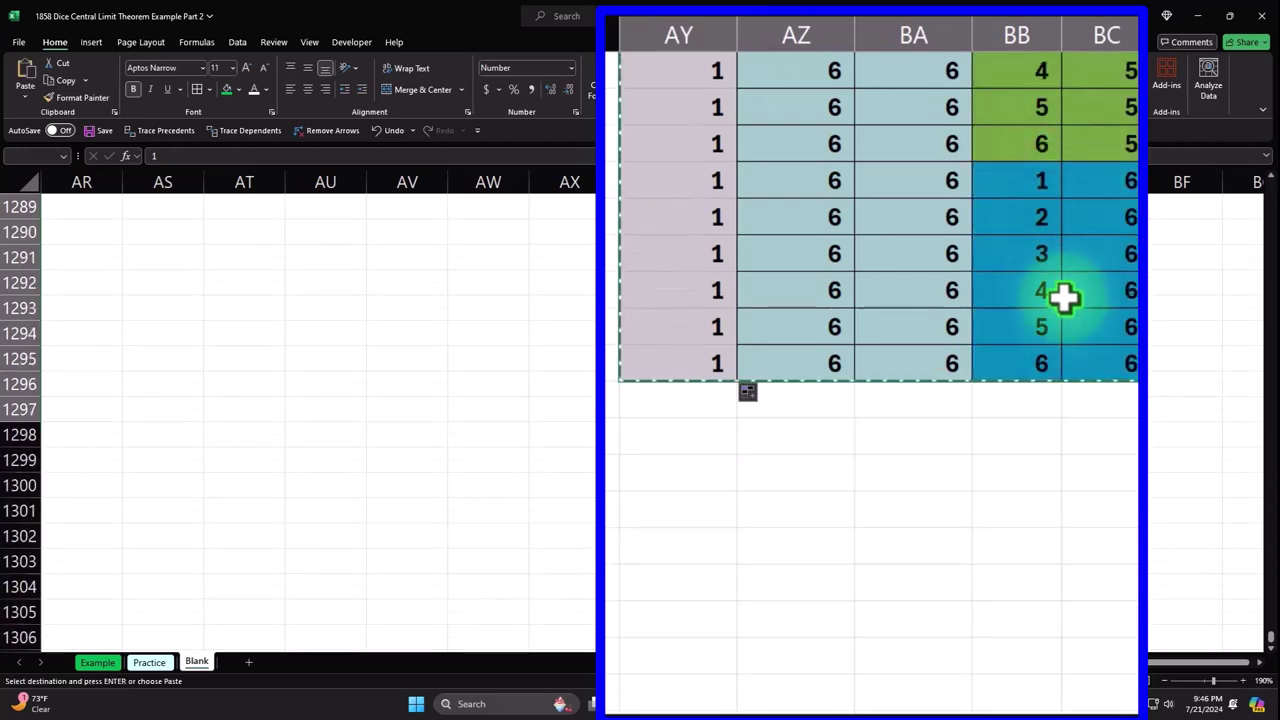
Paste the block below the table, make its first die 2, and copy that block.
left_click(714, 400)
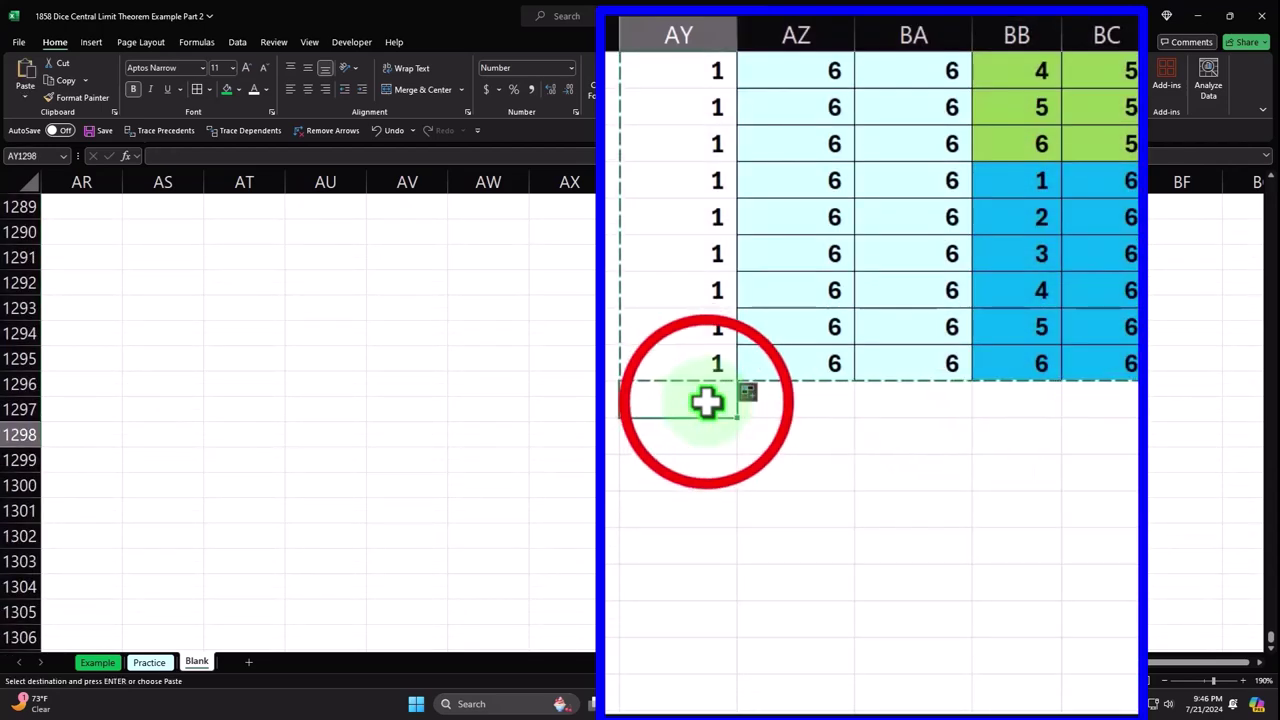
key("ctrl+v")
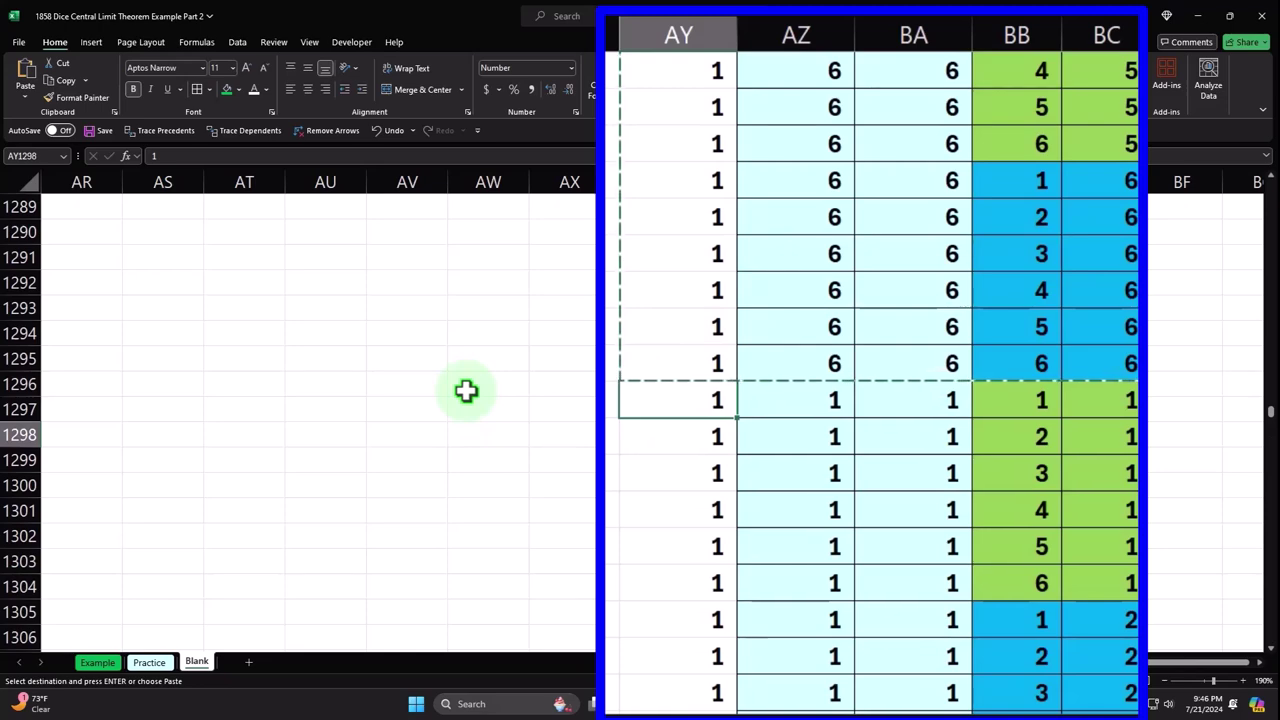
key("Escape")
key("ctrl+shift+Right")
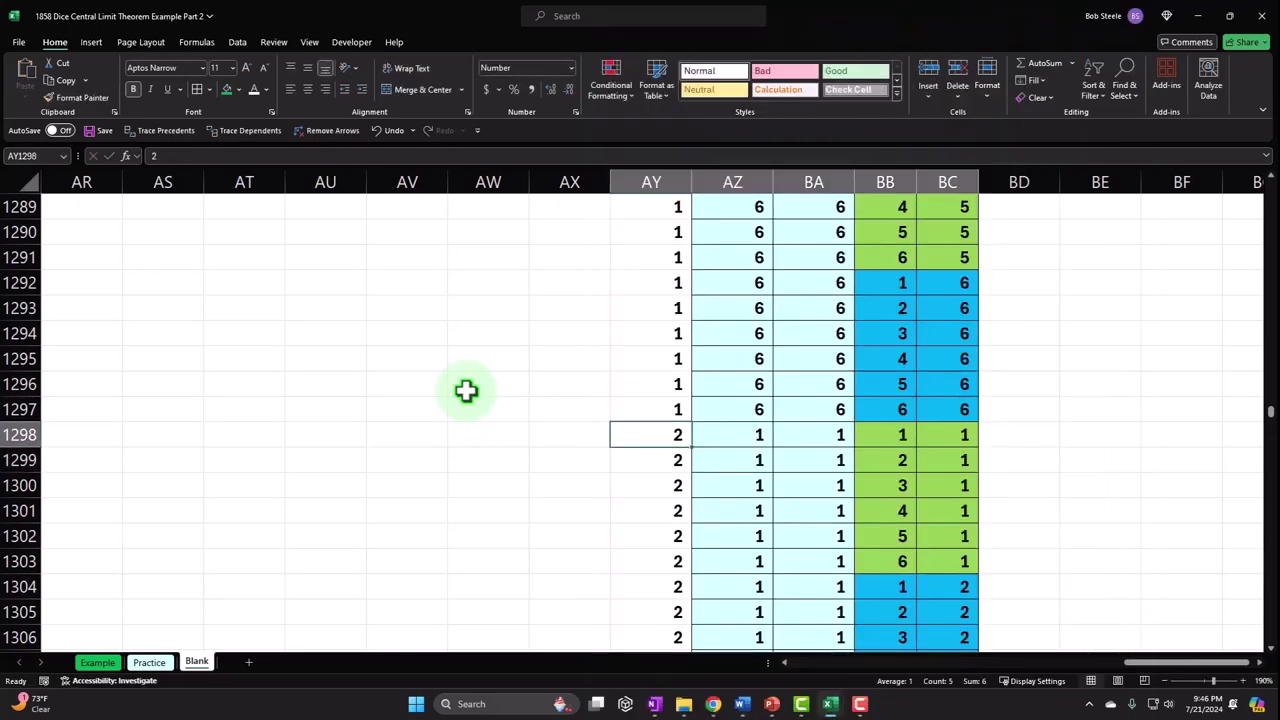
key("ctrl+shift+Right")
key("shift+Left")
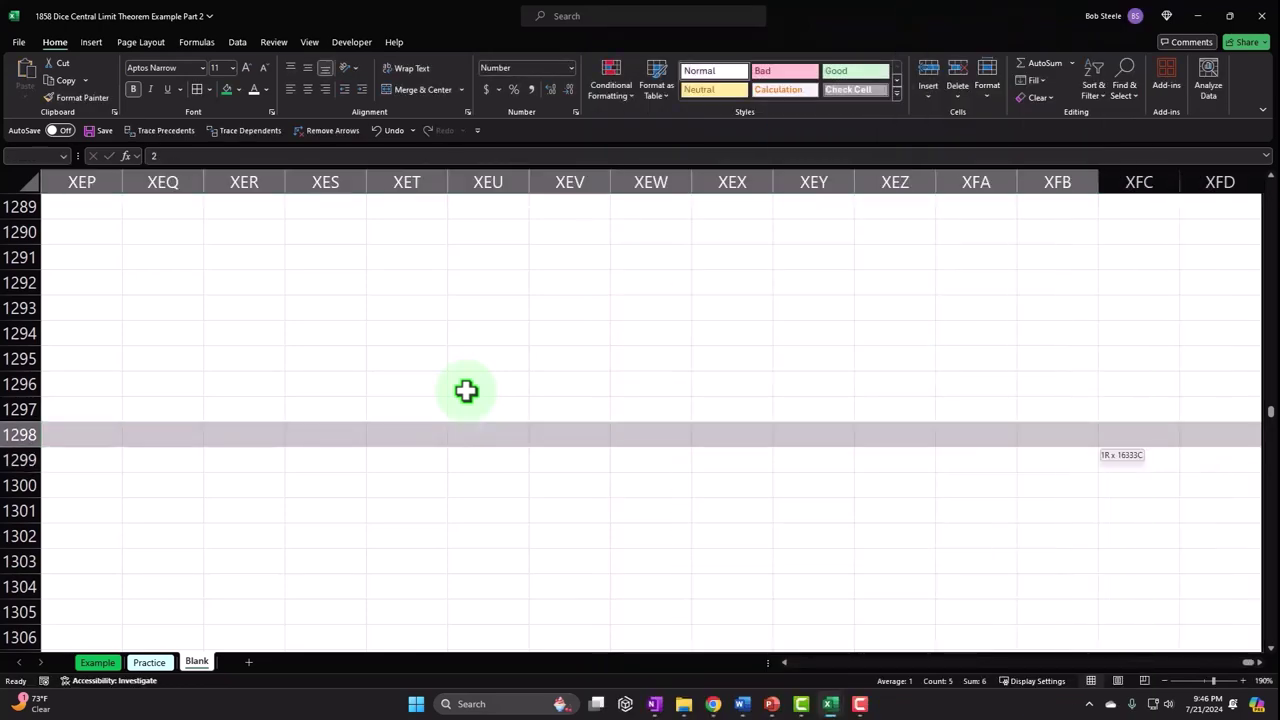
key("ctrl+shift+Left")
key("ctrl+shift+Left")
key("shift+Right")
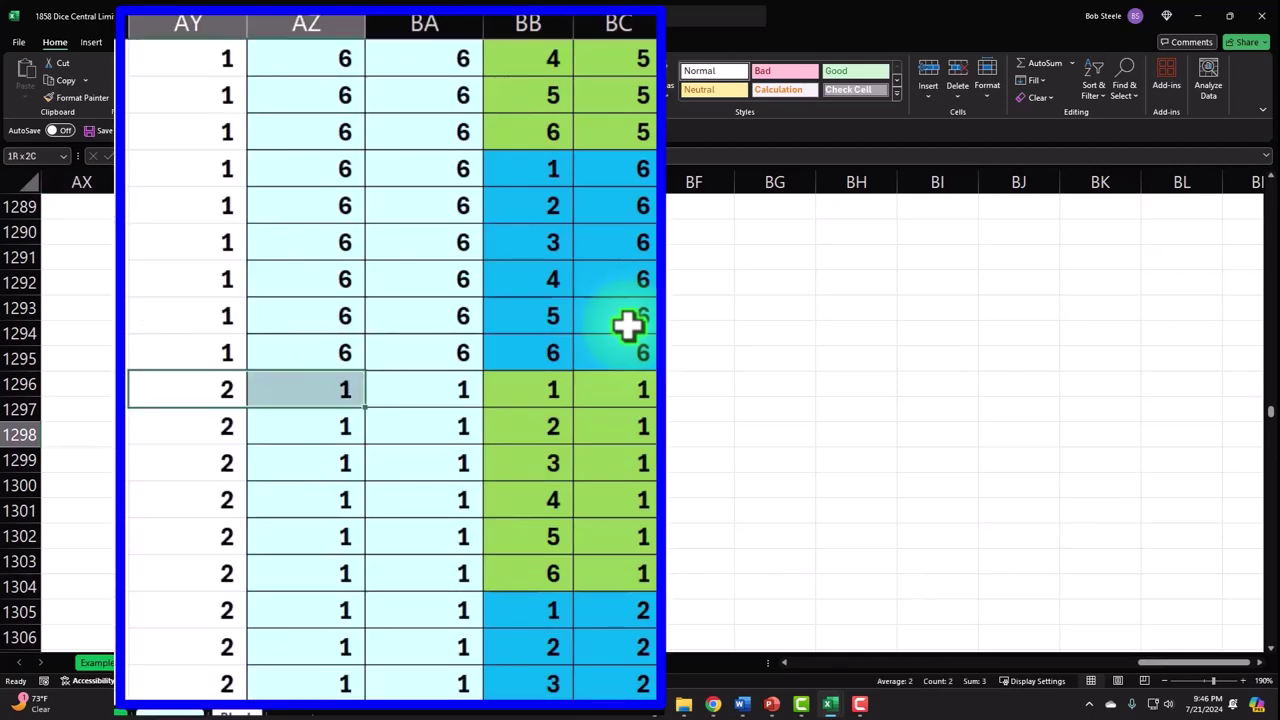
key("shift+Right")
key("shift+Right")
key("shift+Right")
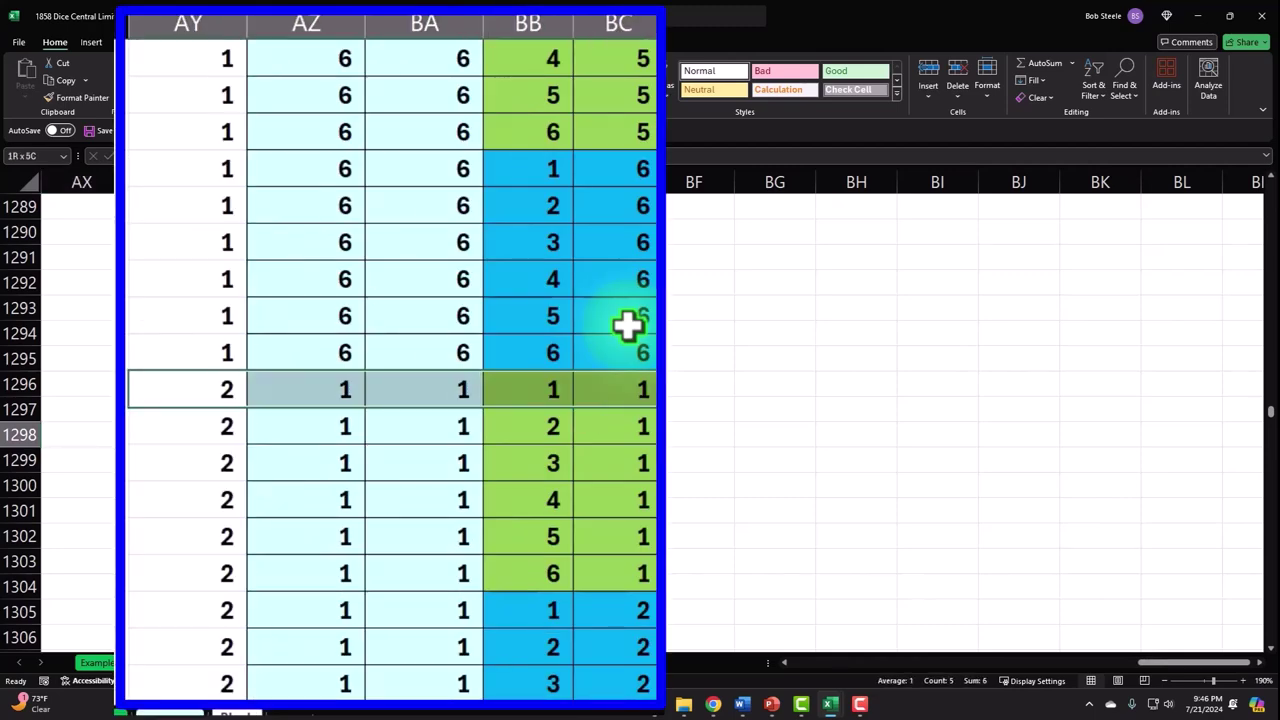
key("ctrl+shift+Down")
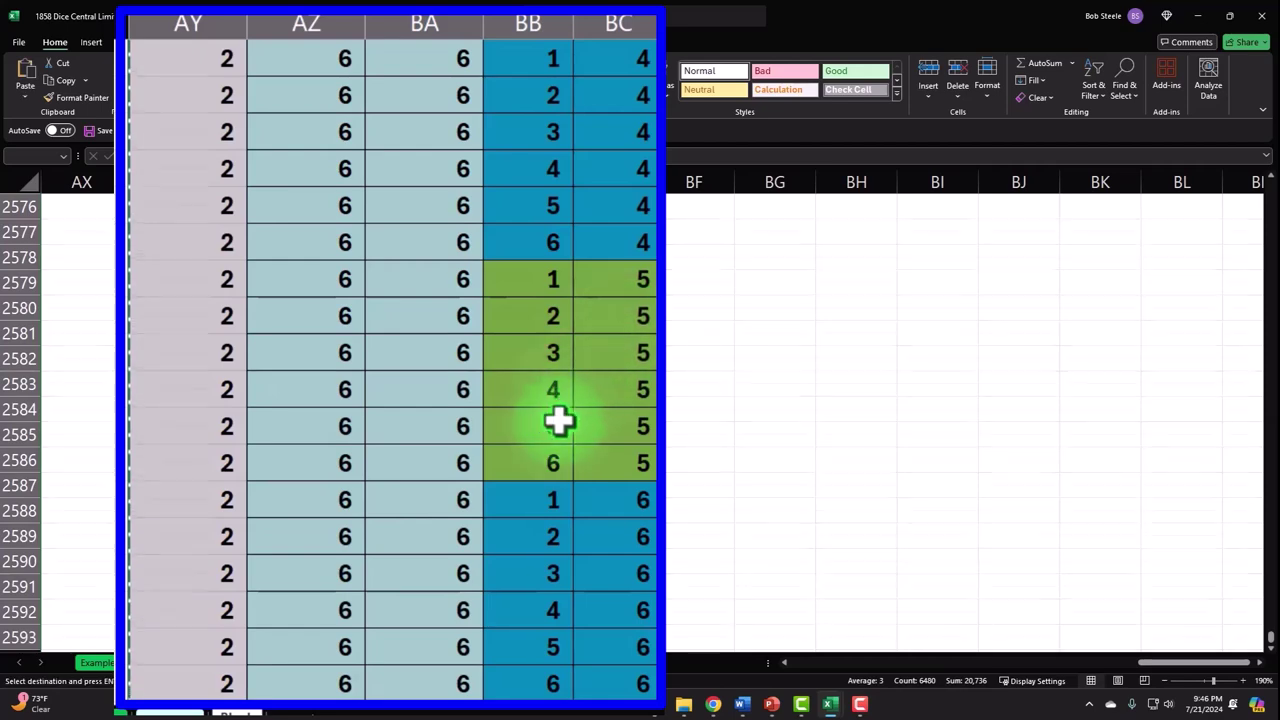
key("ctrl+c")
Paste the next block beneath, set its first die to 3, and copy it.
scroll(386, 449, "down", 3)
left_click(214, 395)
key("ctrl+v")
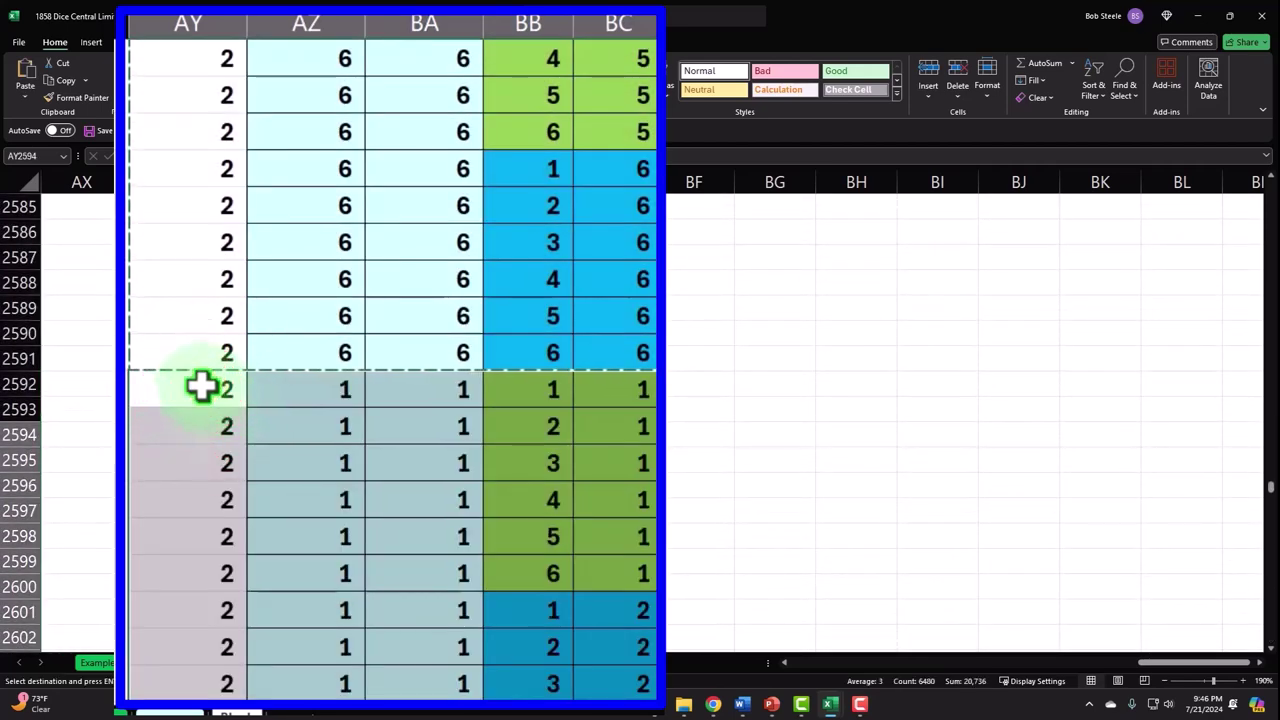
left_click(201, 387)
type("3")
key("Return")
left_click(201, 387)
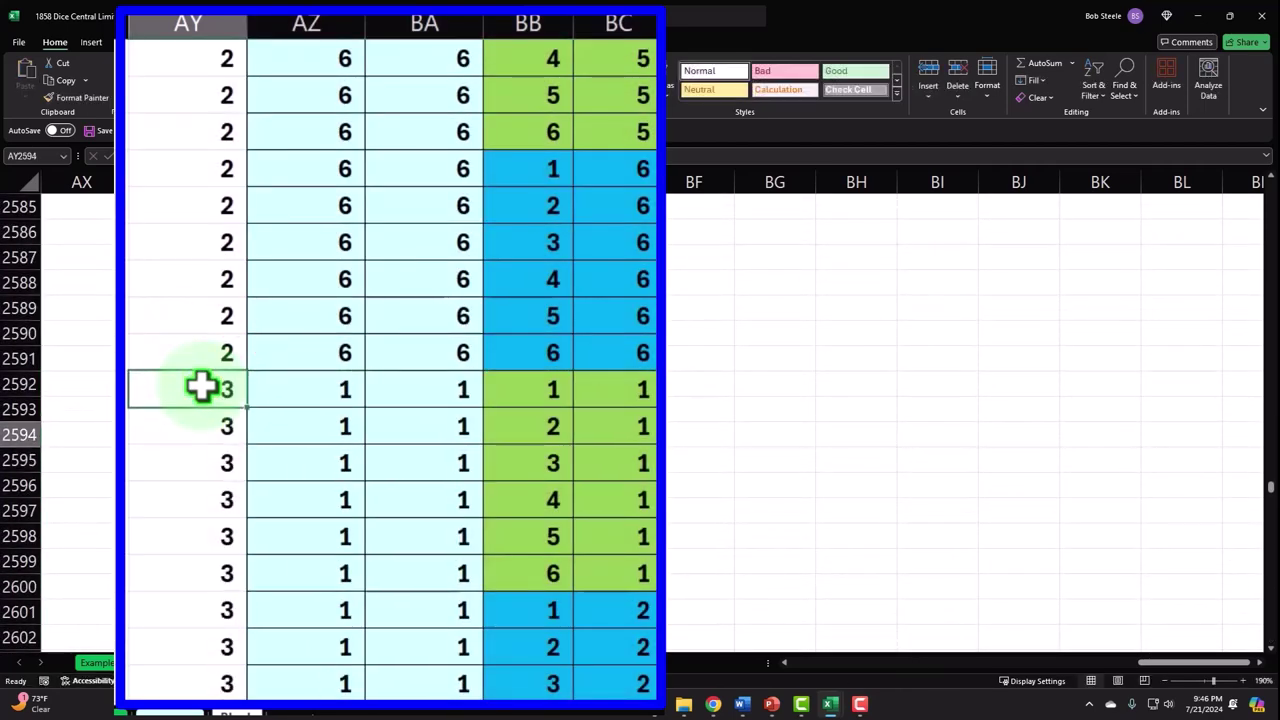
key("shift+Right")
key("shift+Right")
key("shift+Right")
key("shift+Right")
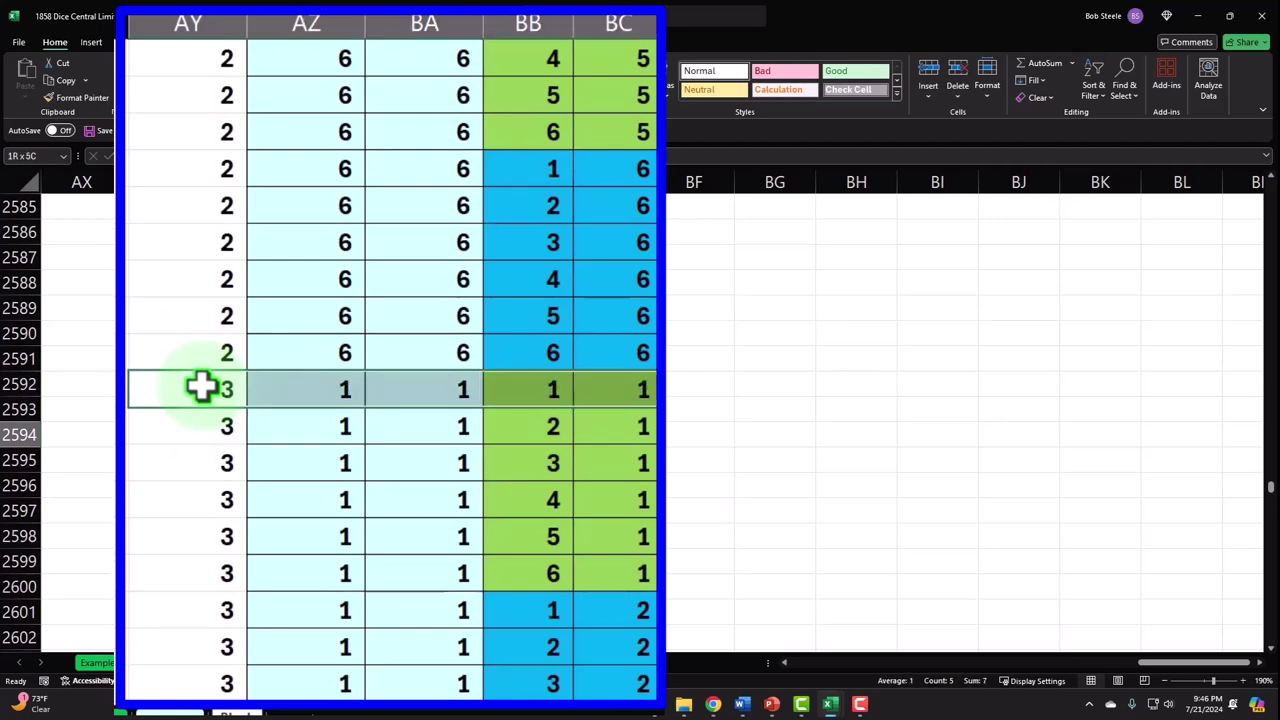
key("ctrl+shift+Down")
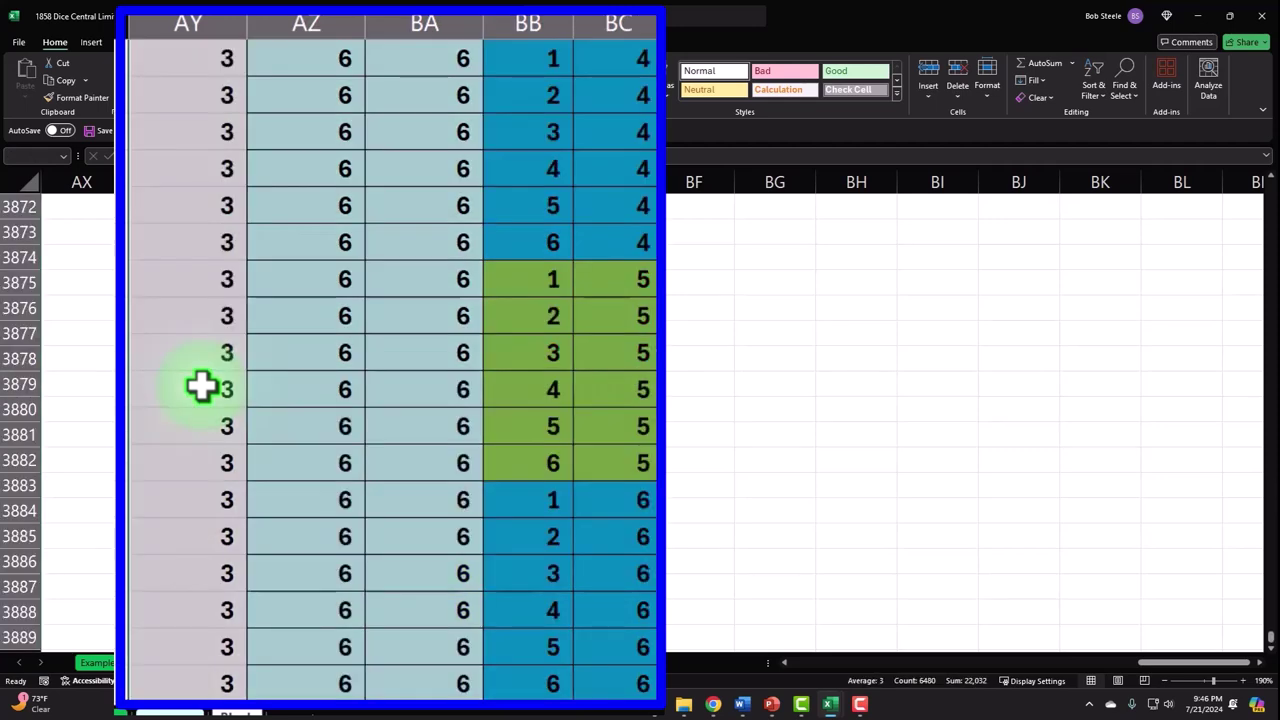
key("ctrl+c")
Paste another block beneath with first die 4 and copy it.
scroll(201, 390, "down", 3)
left_click(200, 391)
key("ctrl+v")
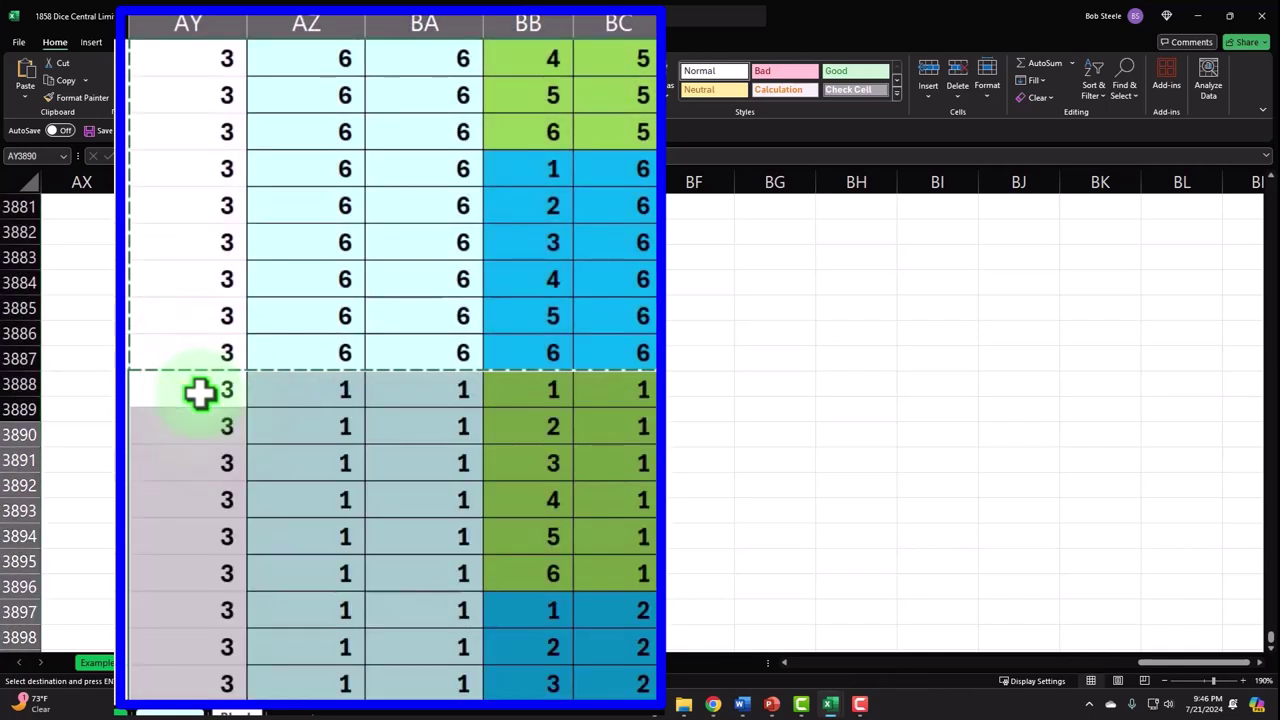
left_click(200, 392)
type("4")
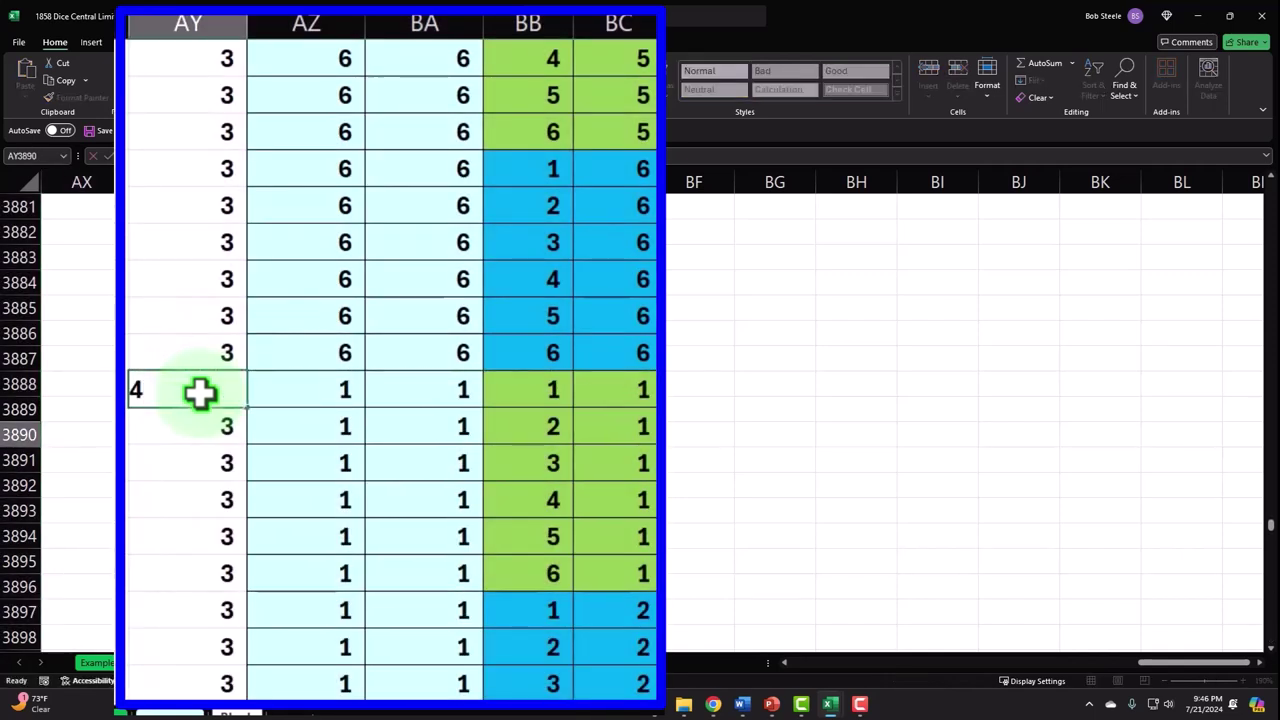
key("ctrl+Return")
key("shift+Right")
key("shift+Right")
key("shift+Right")
key("shift+Right")
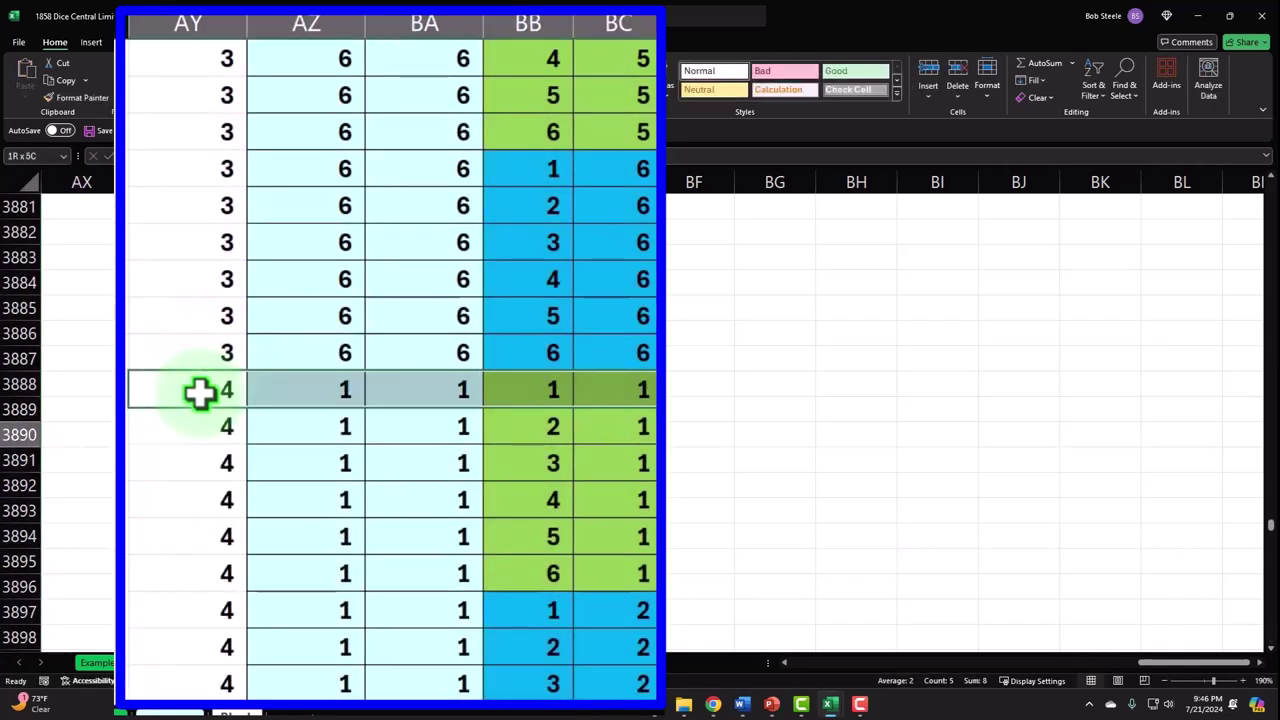
key("ctrl+shift+Down")
scroll(200, 392, "down", 2)
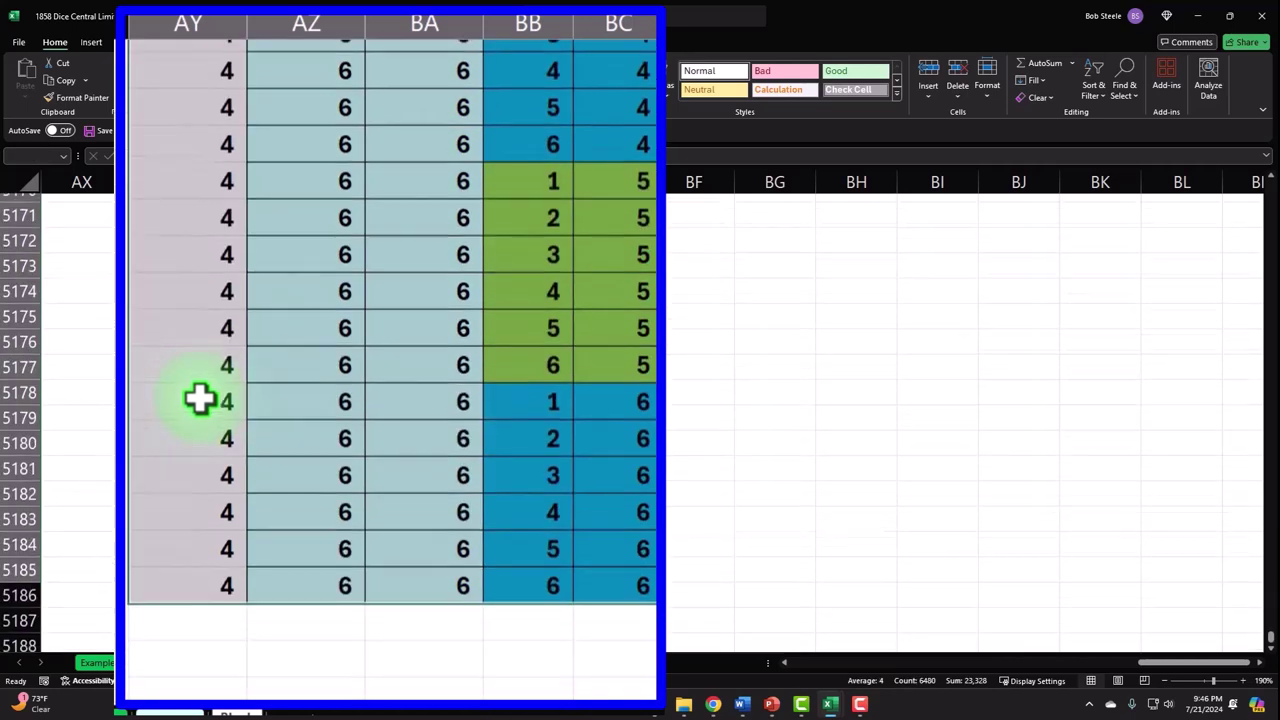
key("ctrl+c")
Paste the block once more below, starting the Green 5 section at row 5186.
left_click(194, 500)
key("ctrl+v")
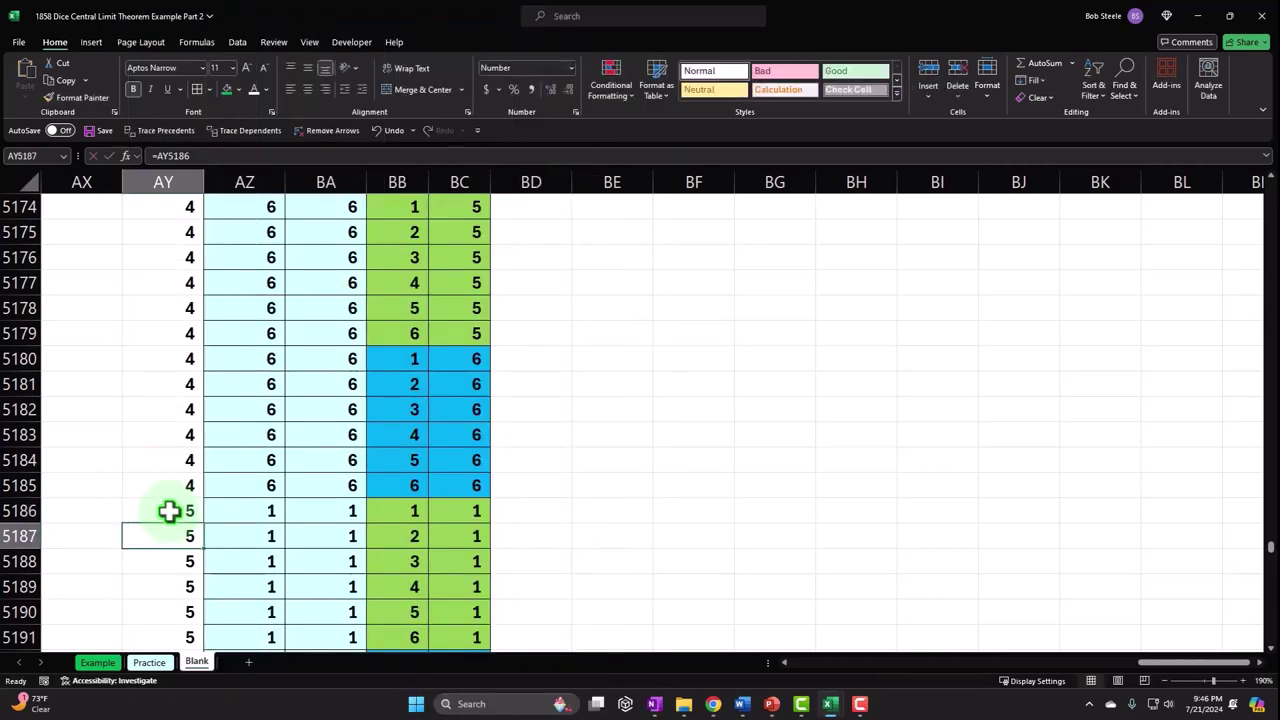
key("ctrl+shift+Right")
key("ctrl+shift+Right")
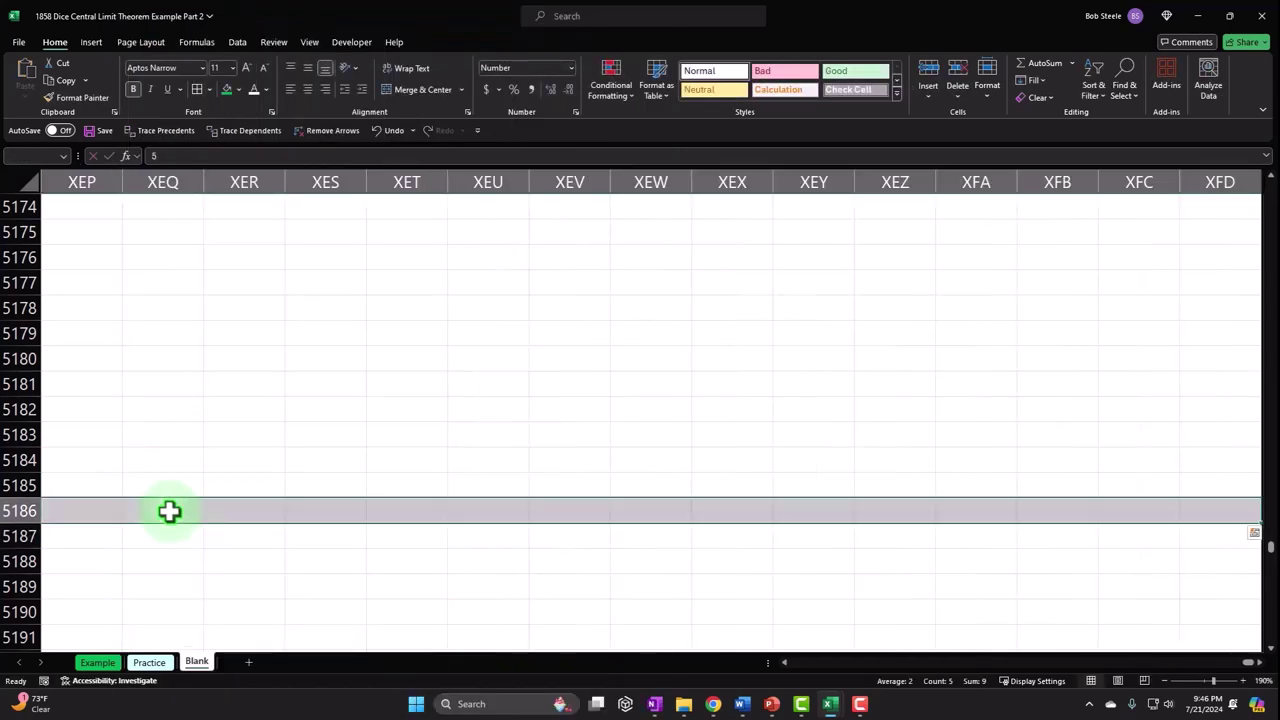
key("Home")
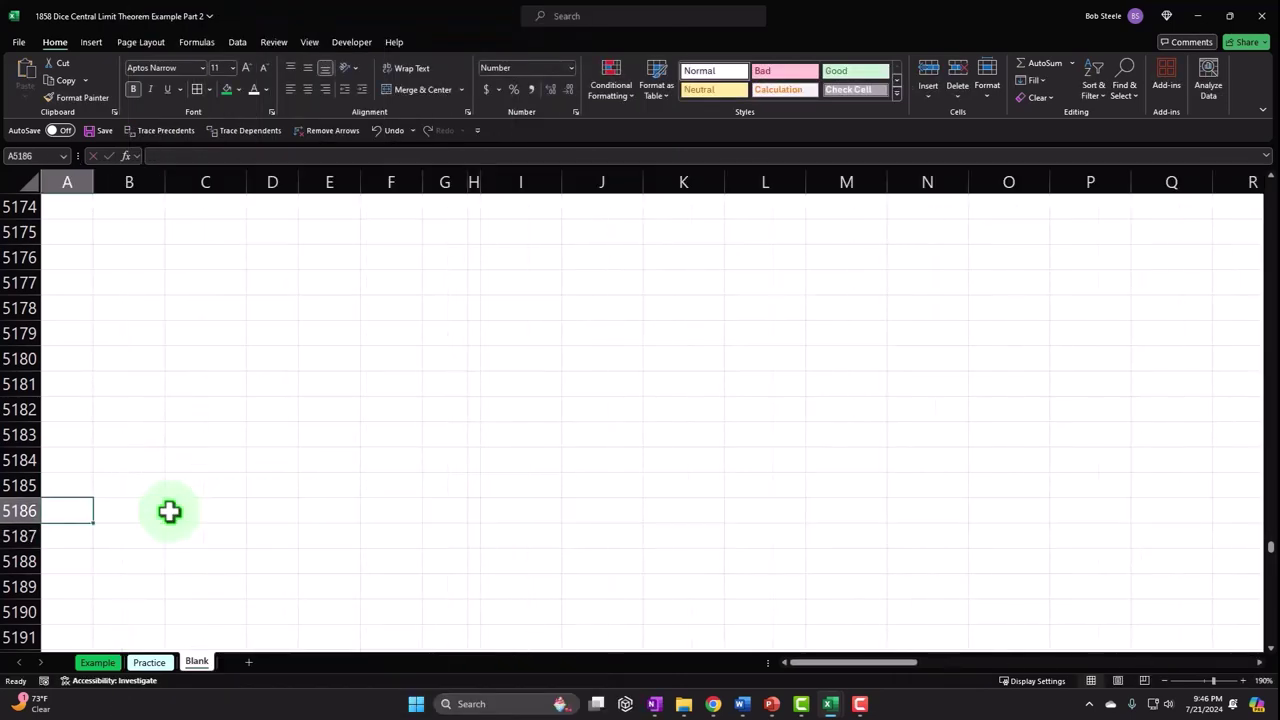
Select and copy the five-dice block of rows where the first die is 5.
left_click_drag(814, 660, 1165, 686)
scroll(1039, 559, "down", 6)
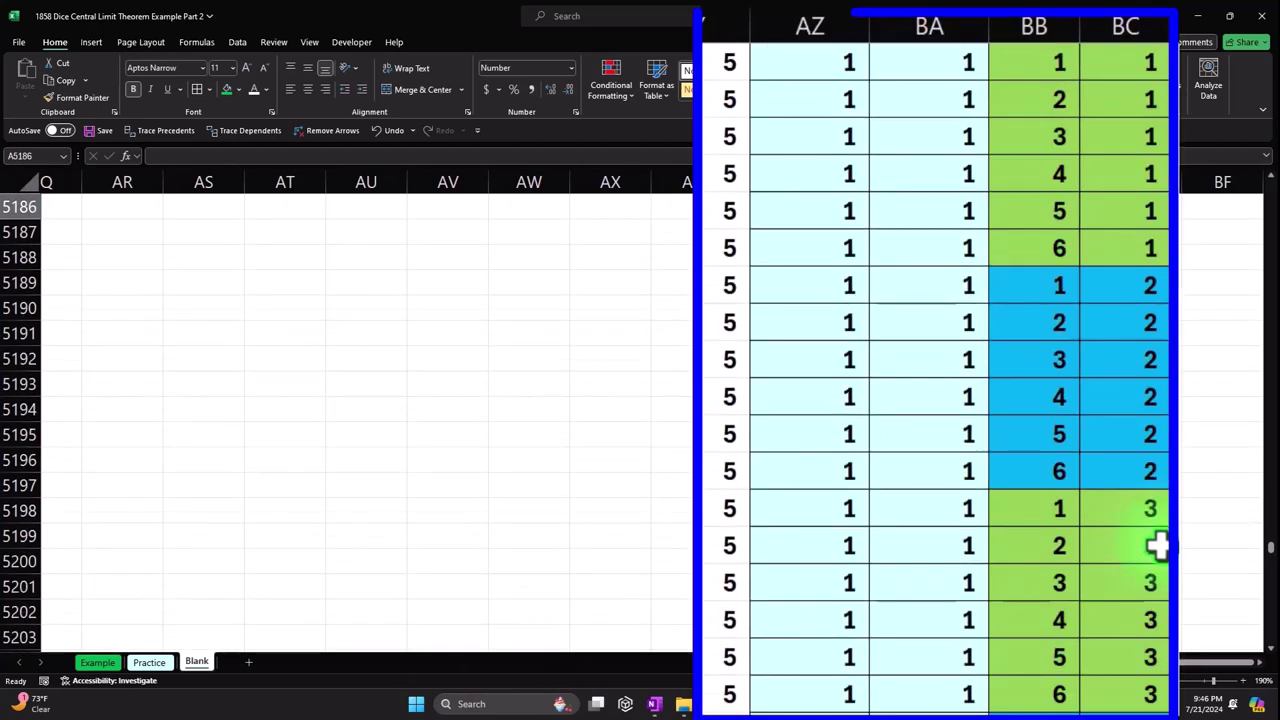
scroll(1138, 542, "up", 8)
scroll(1138, 542, "down", 3)
left_click(820, 400)
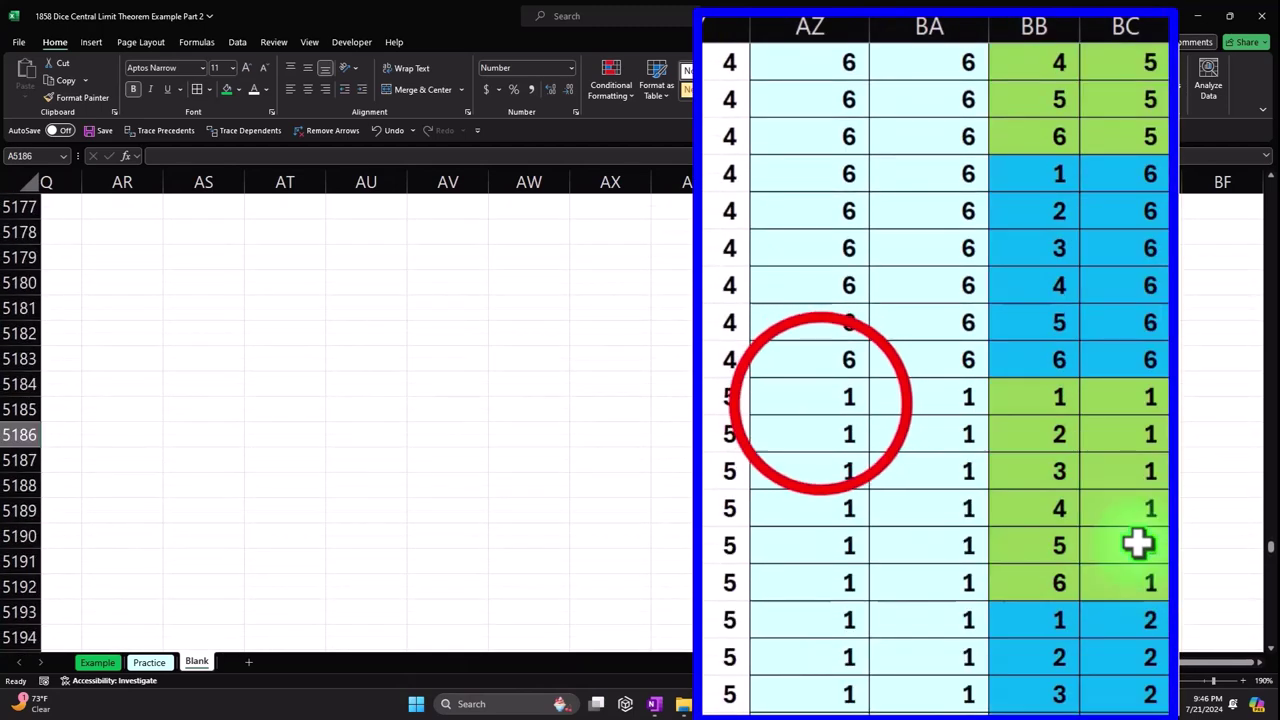
key("Left")
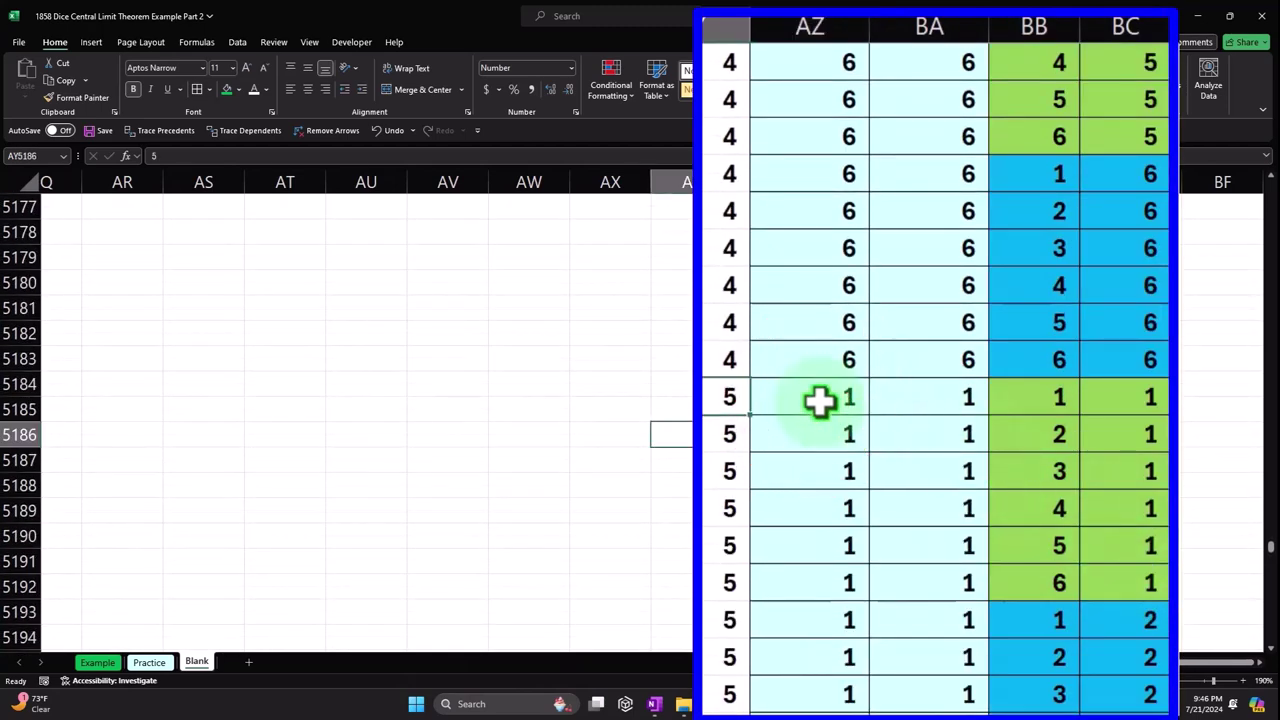
key("shift+Right")
key("shift+Right")
key("shift+Right")
key("shift+Right")
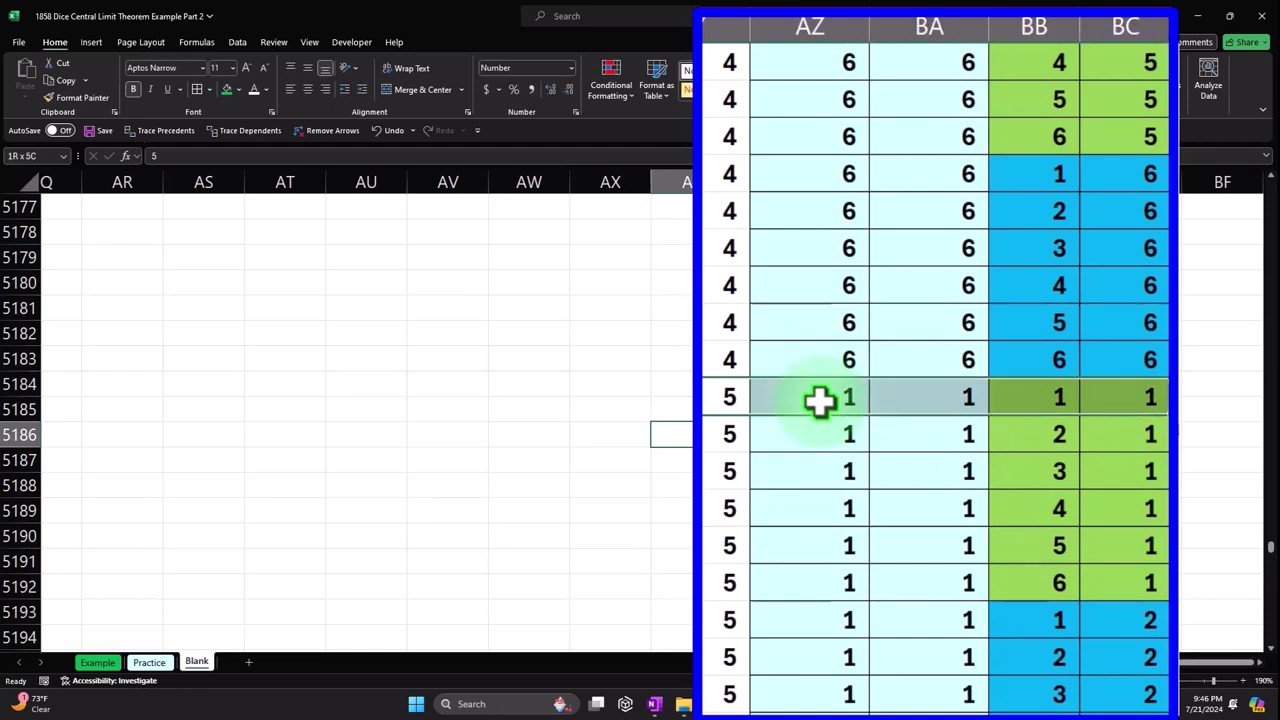
key("ctrl+shift+Down")
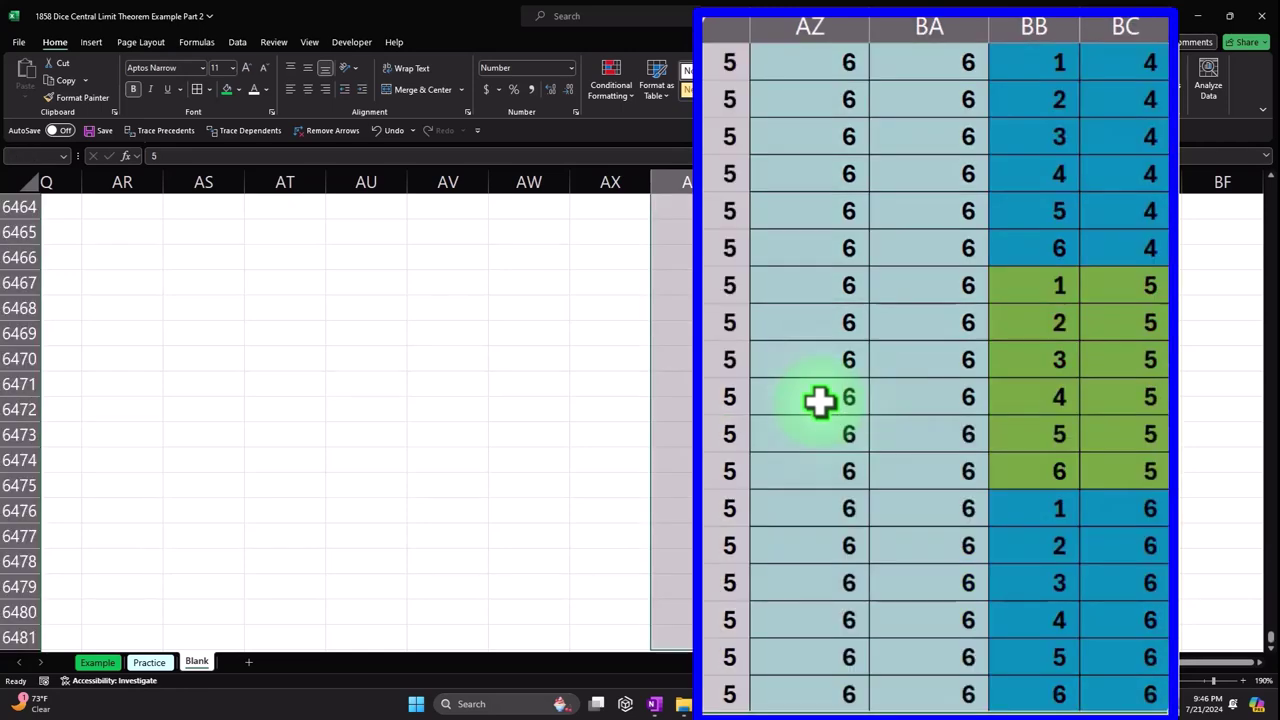
key("ctrl+c")
Paste the copied block beneath the table and set its first die to 6.
scroll(712, 430, "down", 3)
left_click(712, 434)
key("ctrl+v")
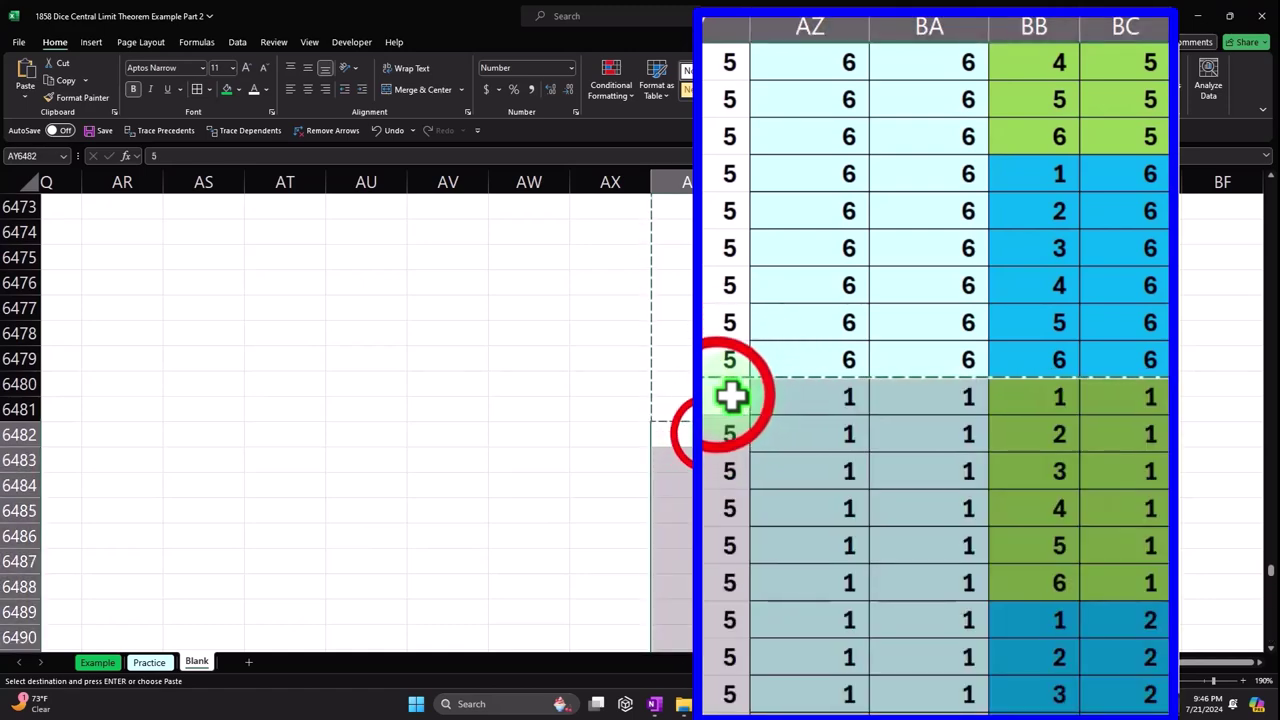
left_click(712, 395)
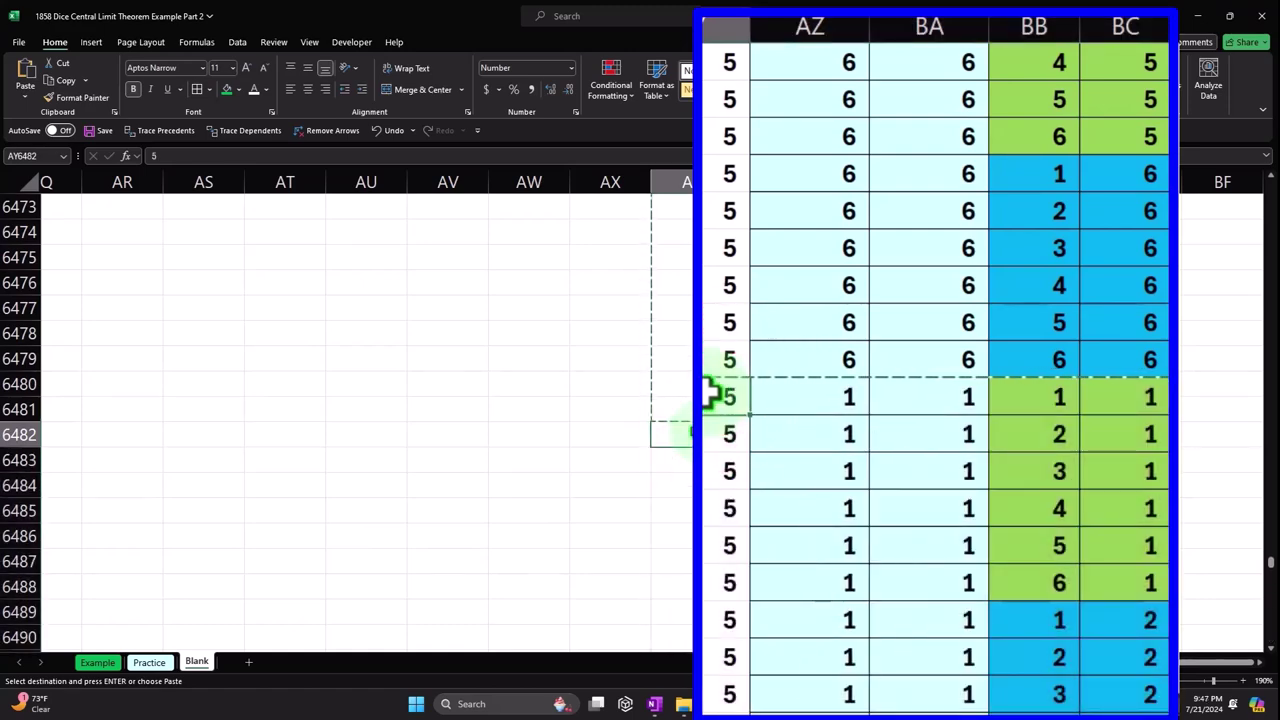
type("6")
key("Return")
Check the first and second die formulas in the new Green 6 block.
scroll(712, 400, "down", 7)
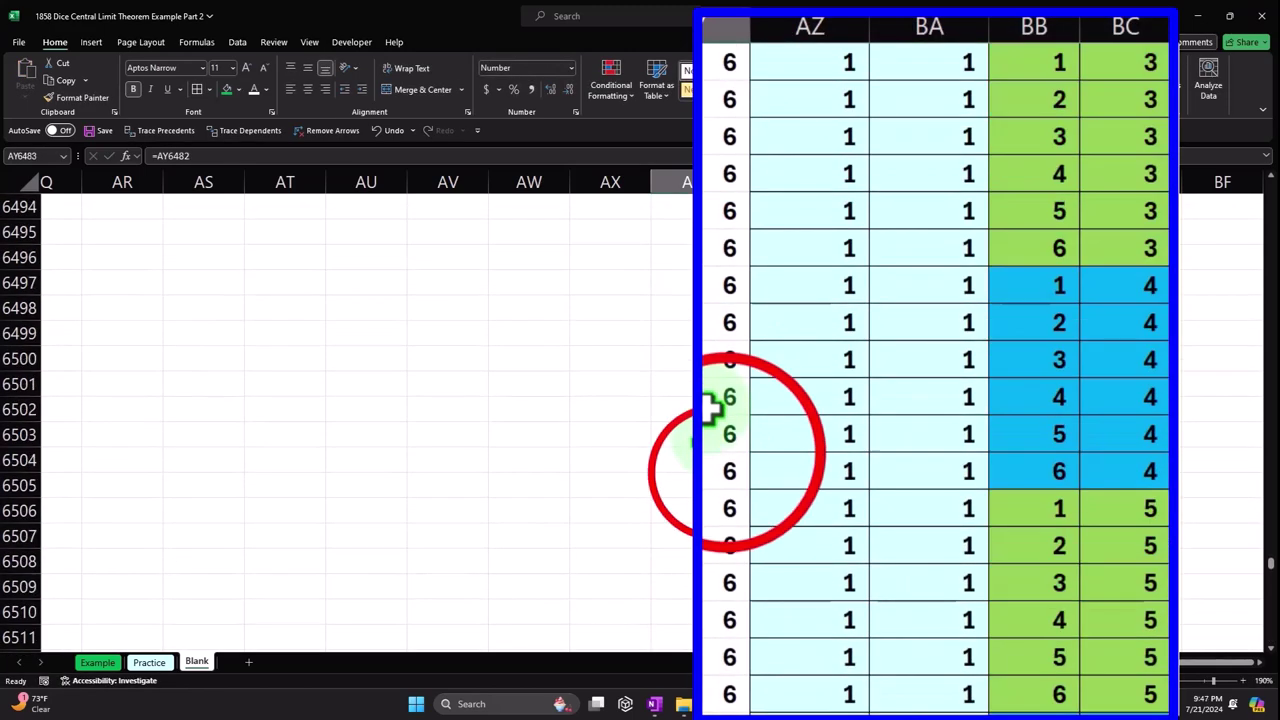
scroll(712, 420, "down", 9)
left_click(727, 455)
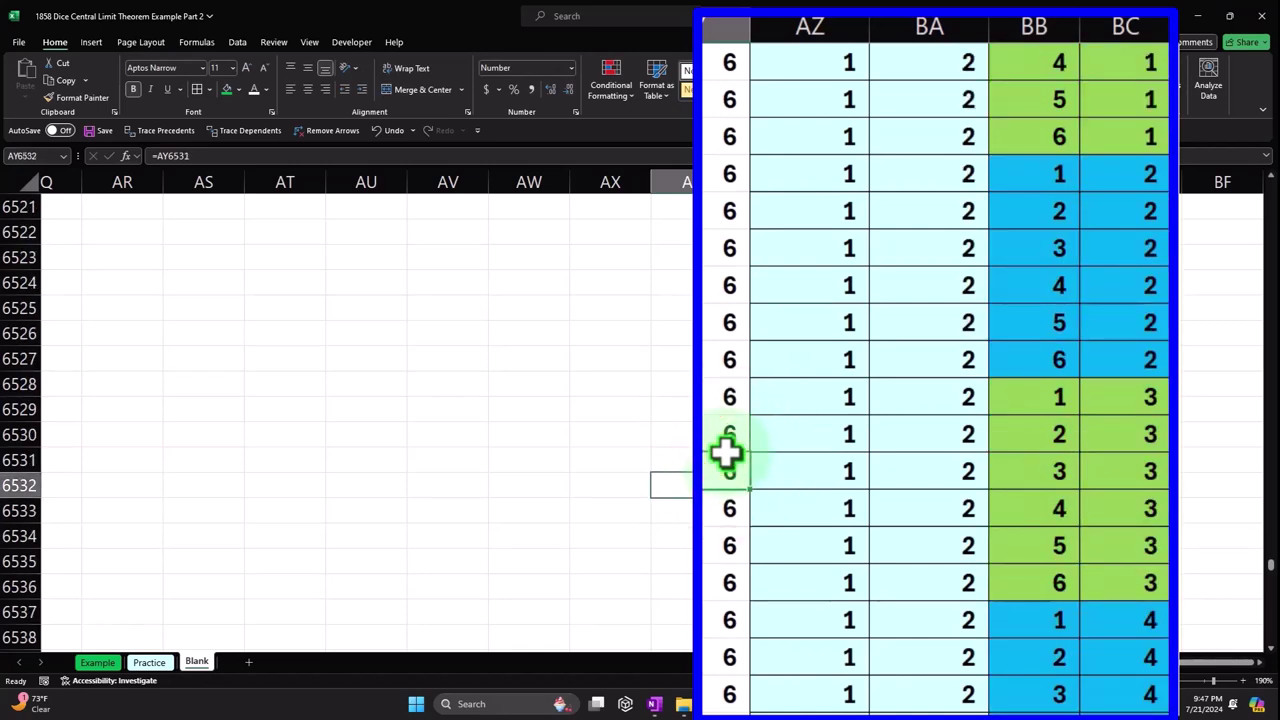
key("Right")
scroll(727, 455, "down", 20)
key("Down")
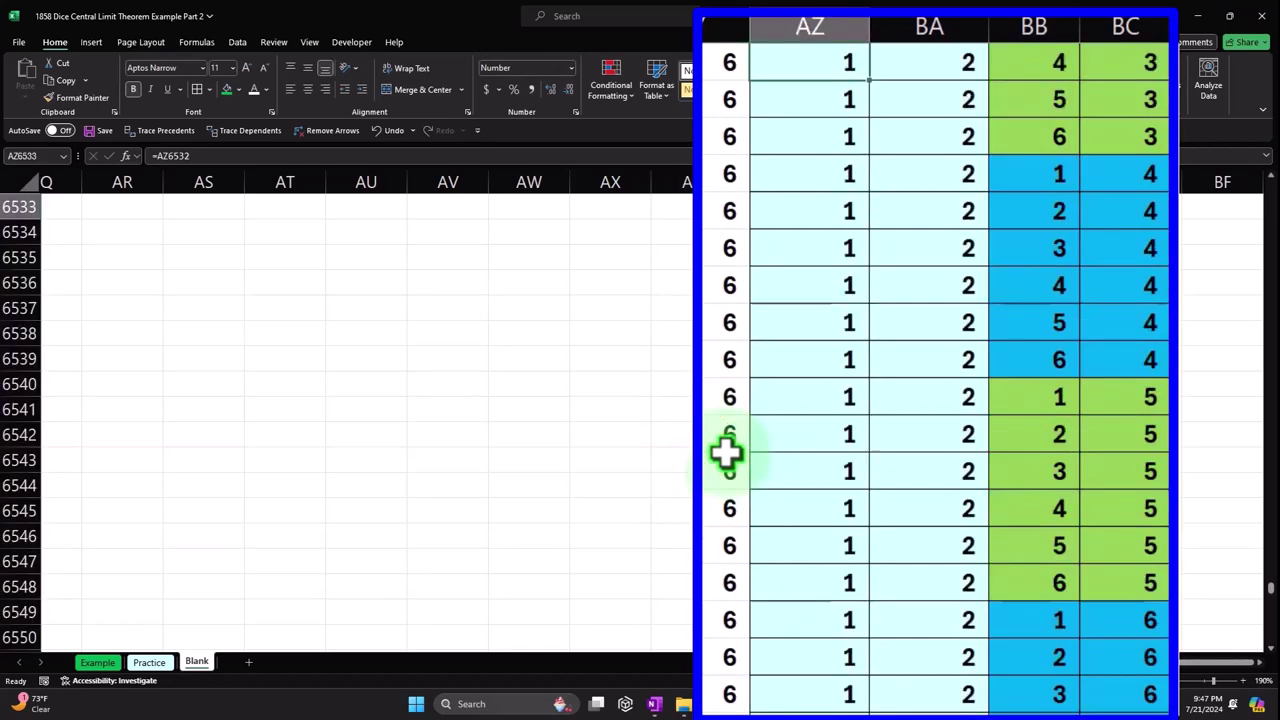
key("Down")
key("Down")
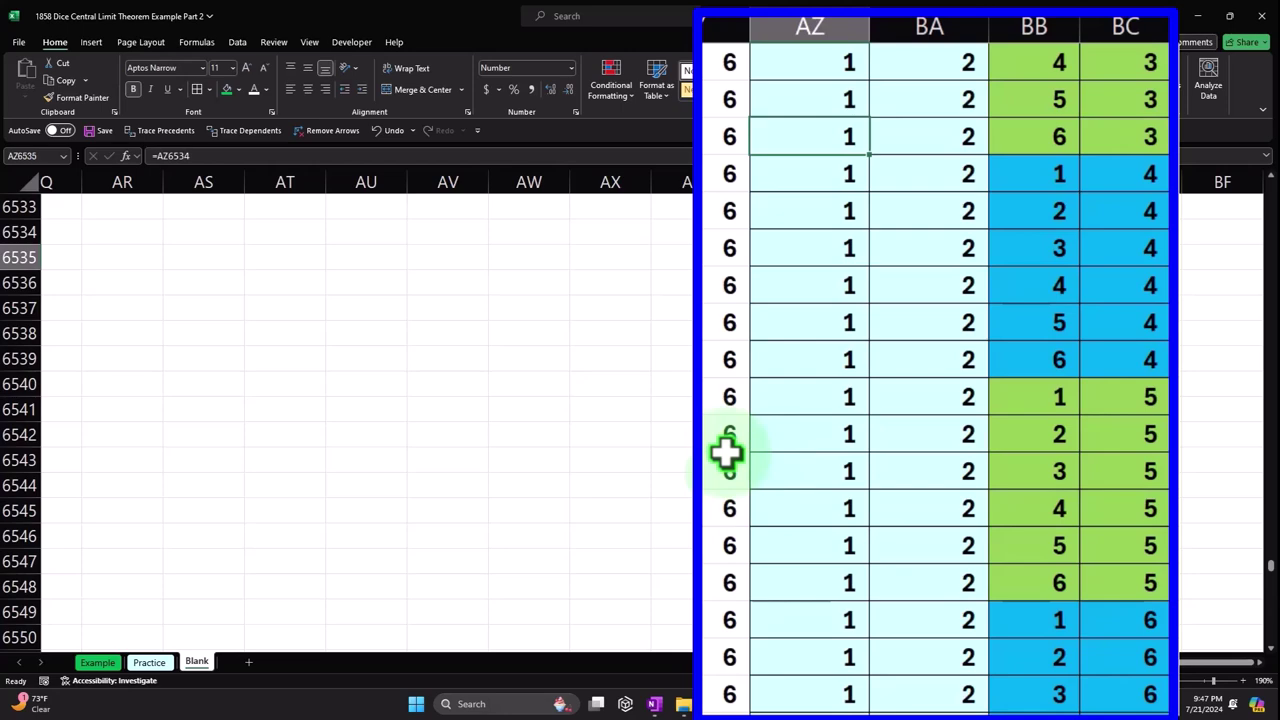
Check a Yellow column formula and go to the empty cell below row 7777.
left_click(857, 506)
scroll(857, 506, "down", 1)
left_click(857, 506)
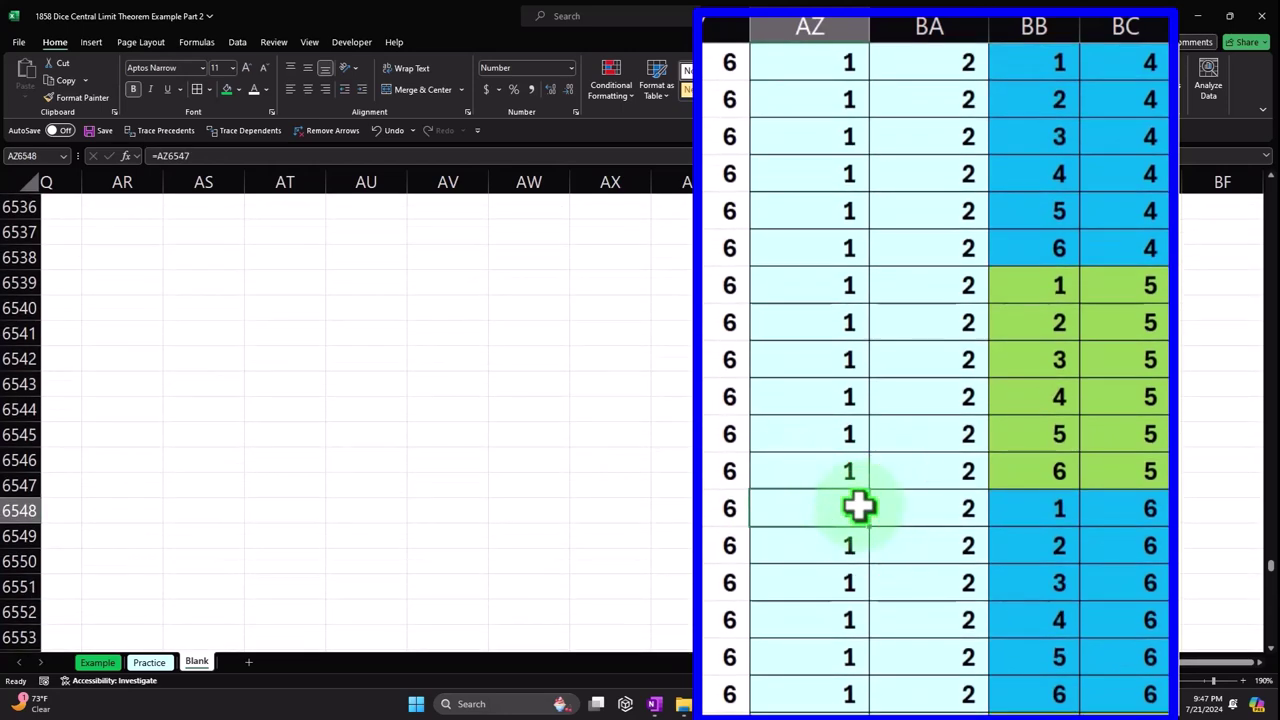
key("ctrl+shift+Down")
left_click(829, 682)
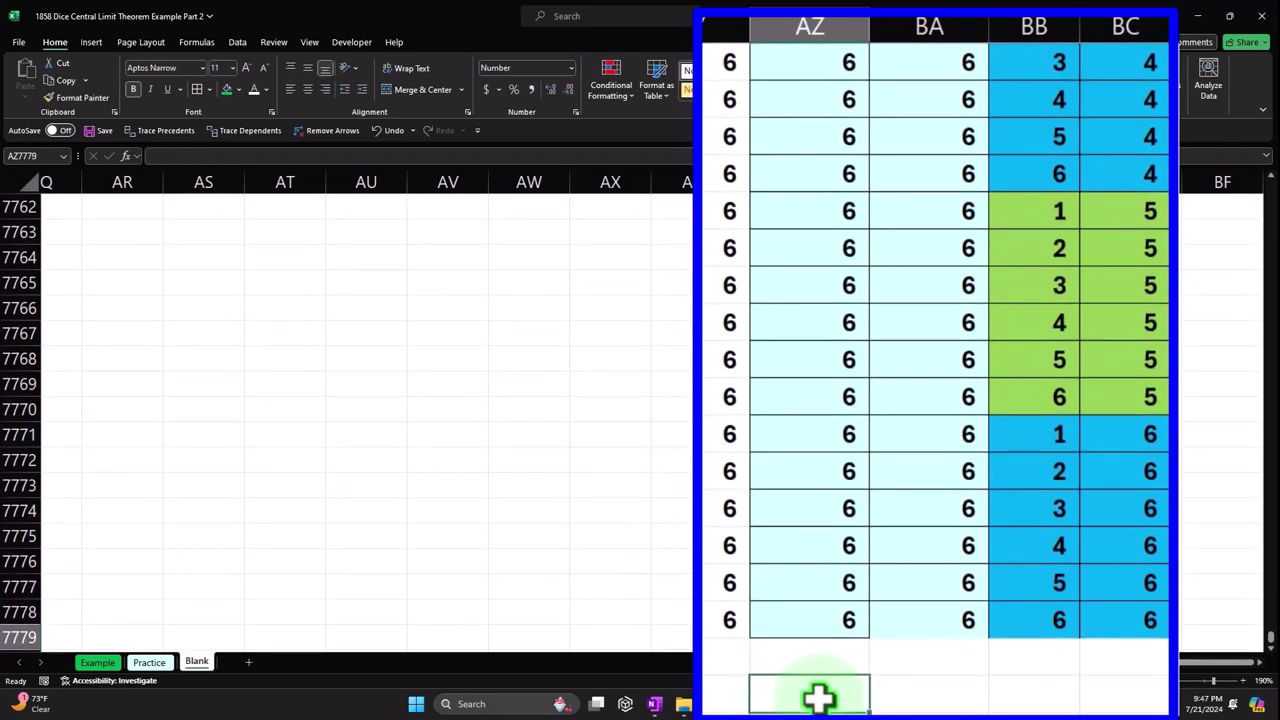
Label AY7778 'Count' and enter =COUNT(BC2:BC7777) in BC7778, returning 7,776.
key("Left")
type("C")
key("Right")
key("Right")
key("Right")
key("Right")
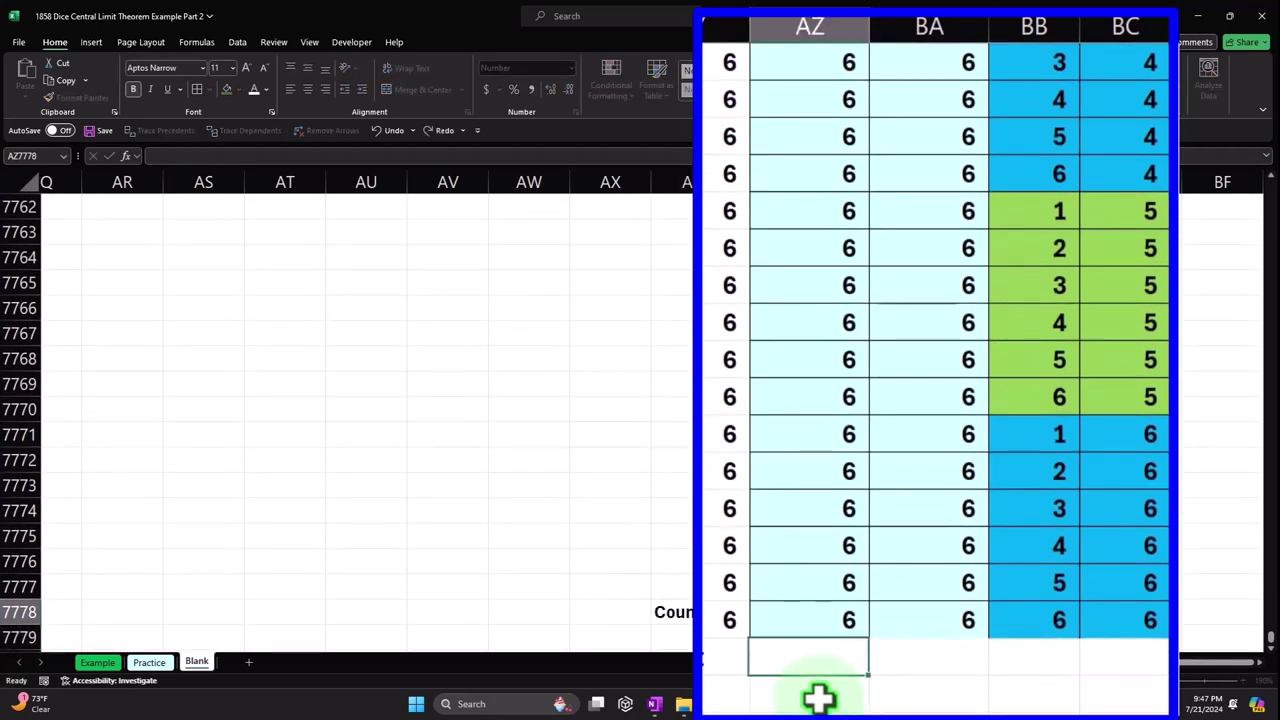
type("=count")
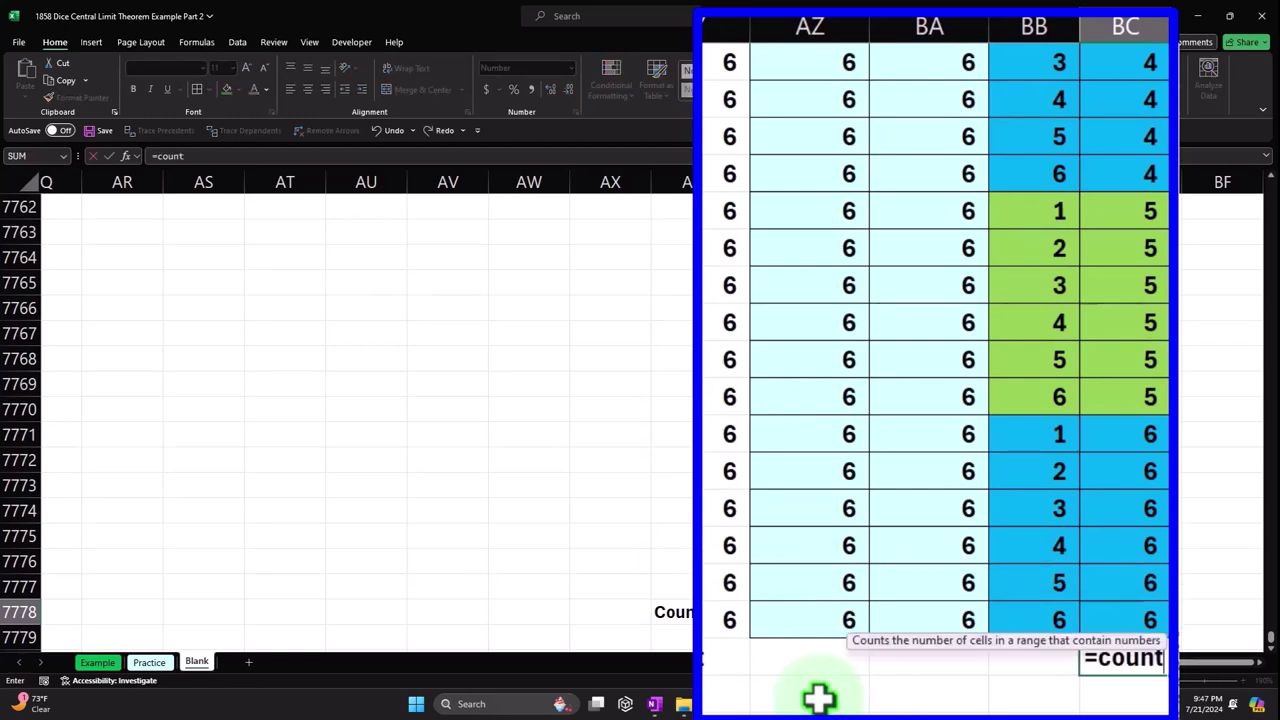
key("Tab")
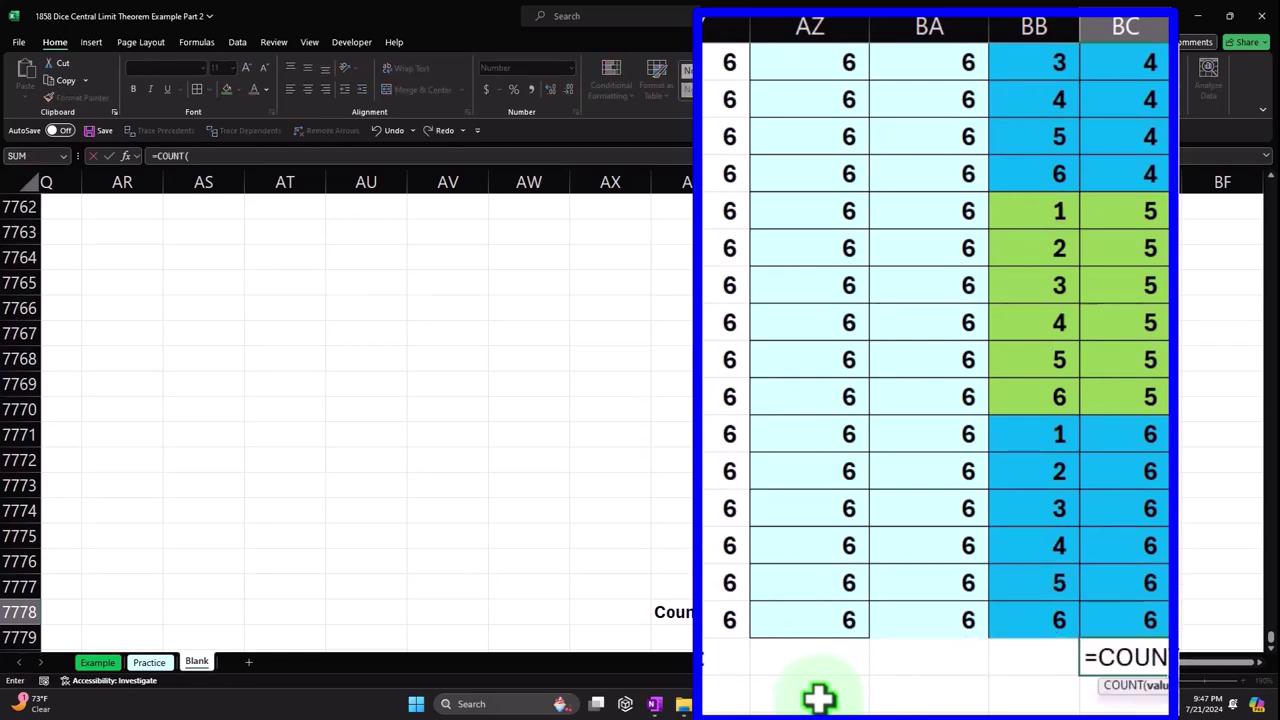
key("ctrl+shift+Up")
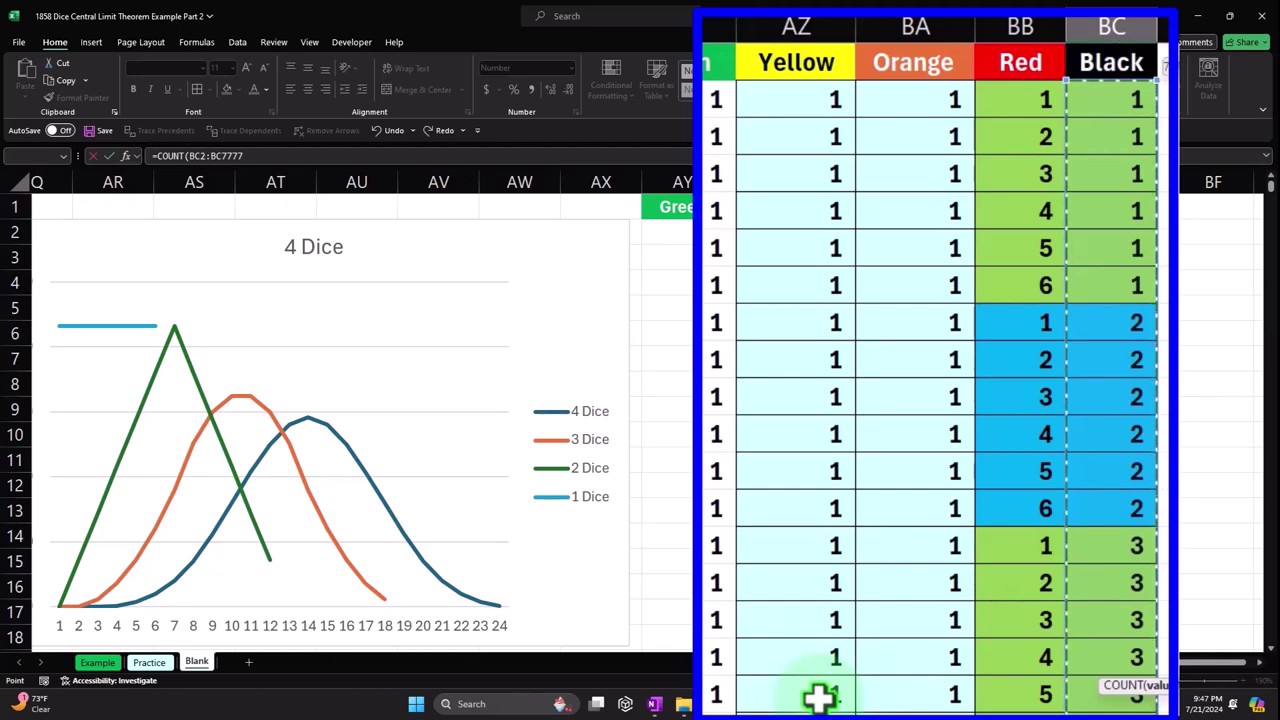
key("Return")
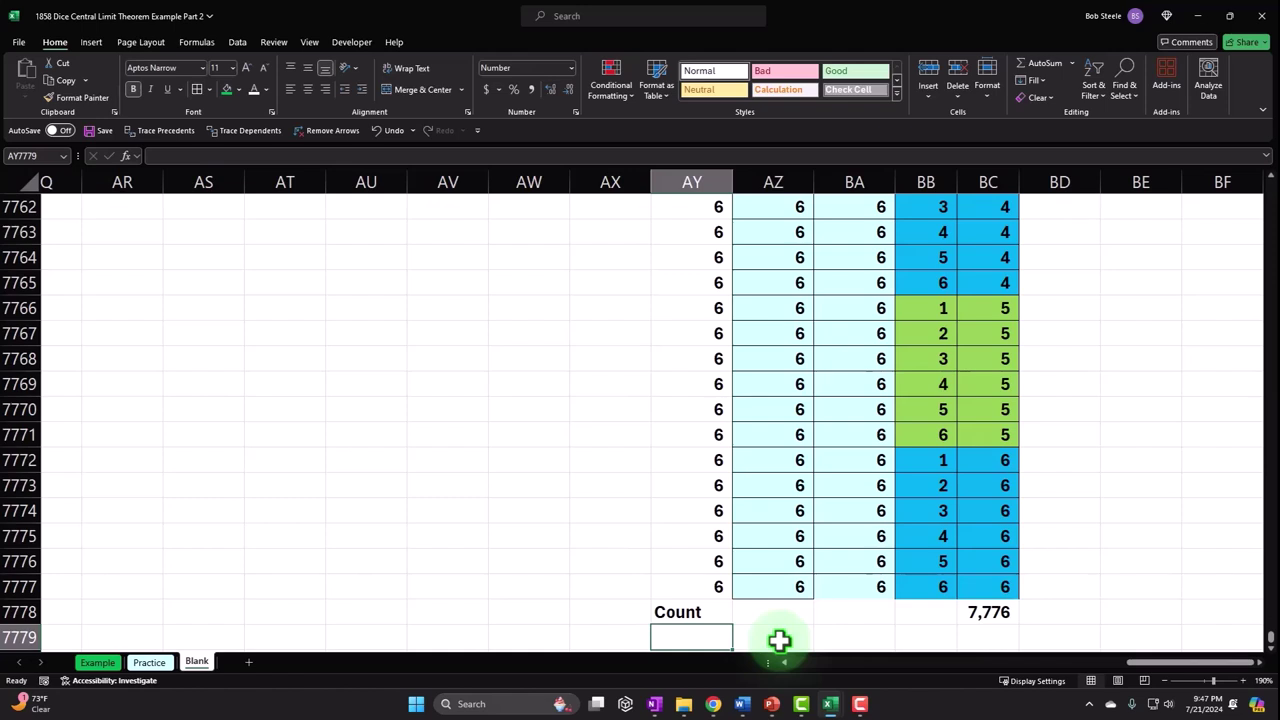
Give the Count row AY7778:BC7778 all borders and the recent light blue fill.
key("shift+Right")
key("shift+Right")
key("shift+Right")
key("shift+Right")
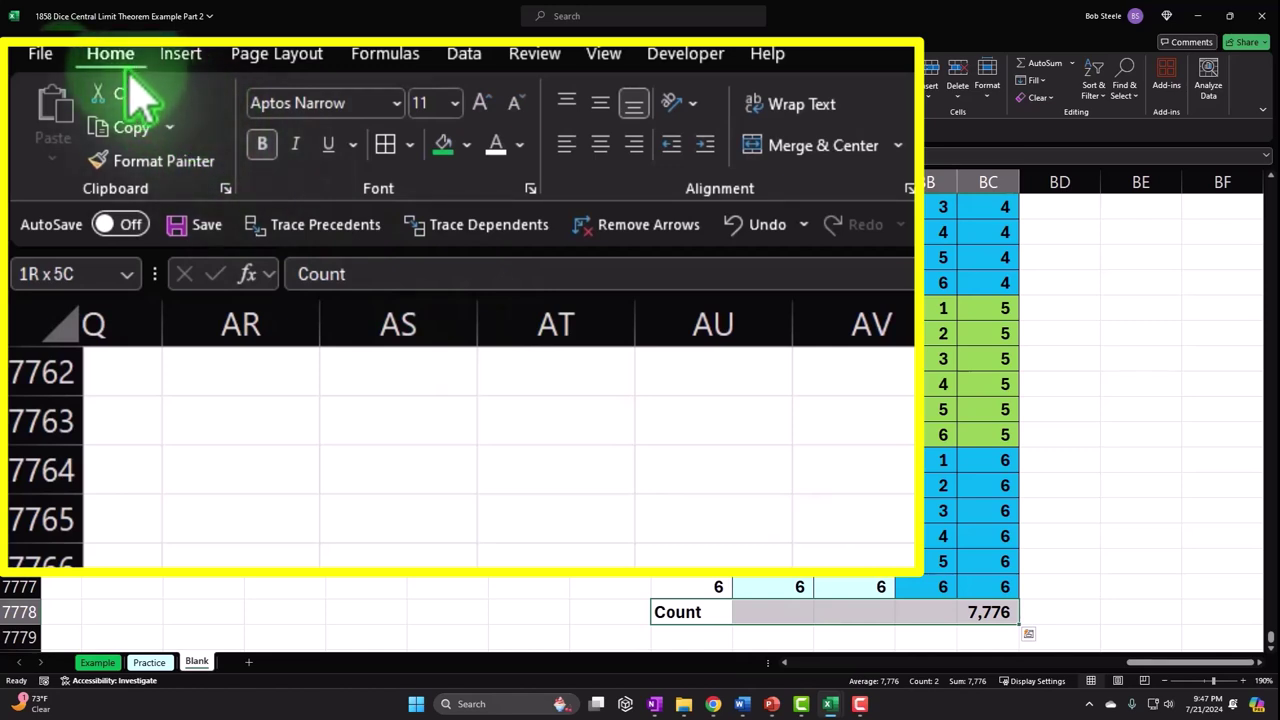
left_click(385, 150)
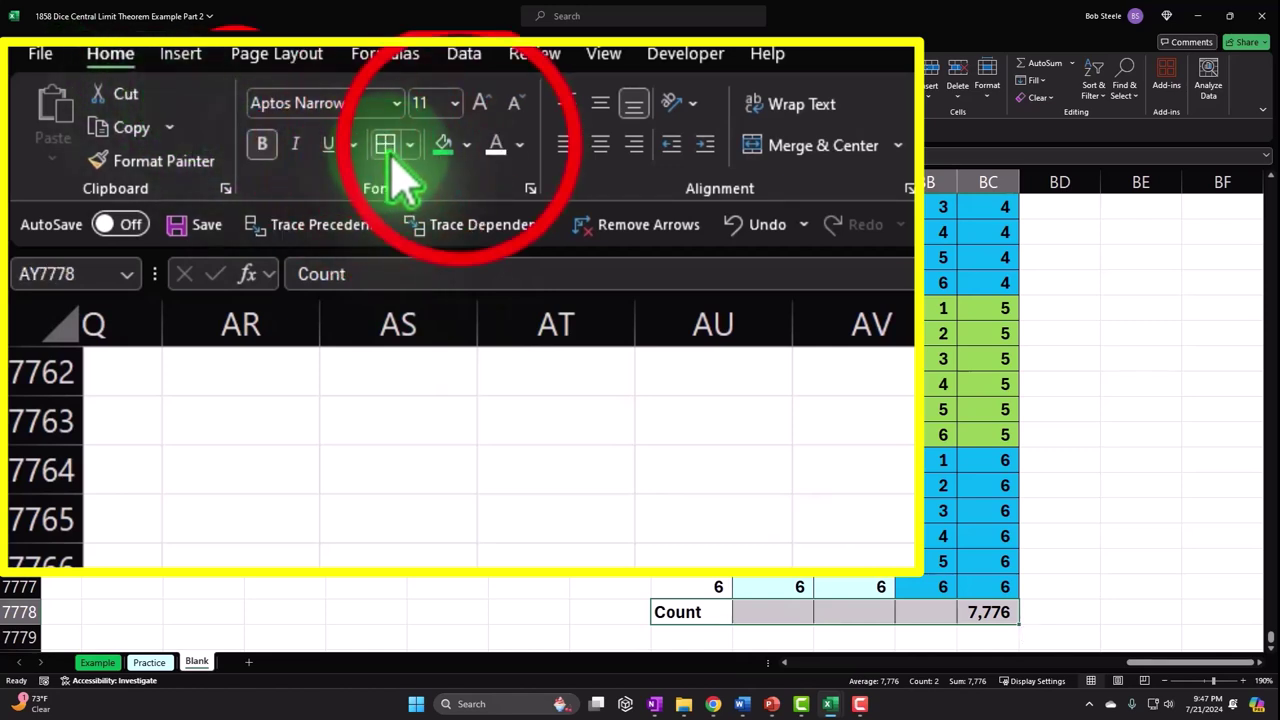
left_click(465, 146)
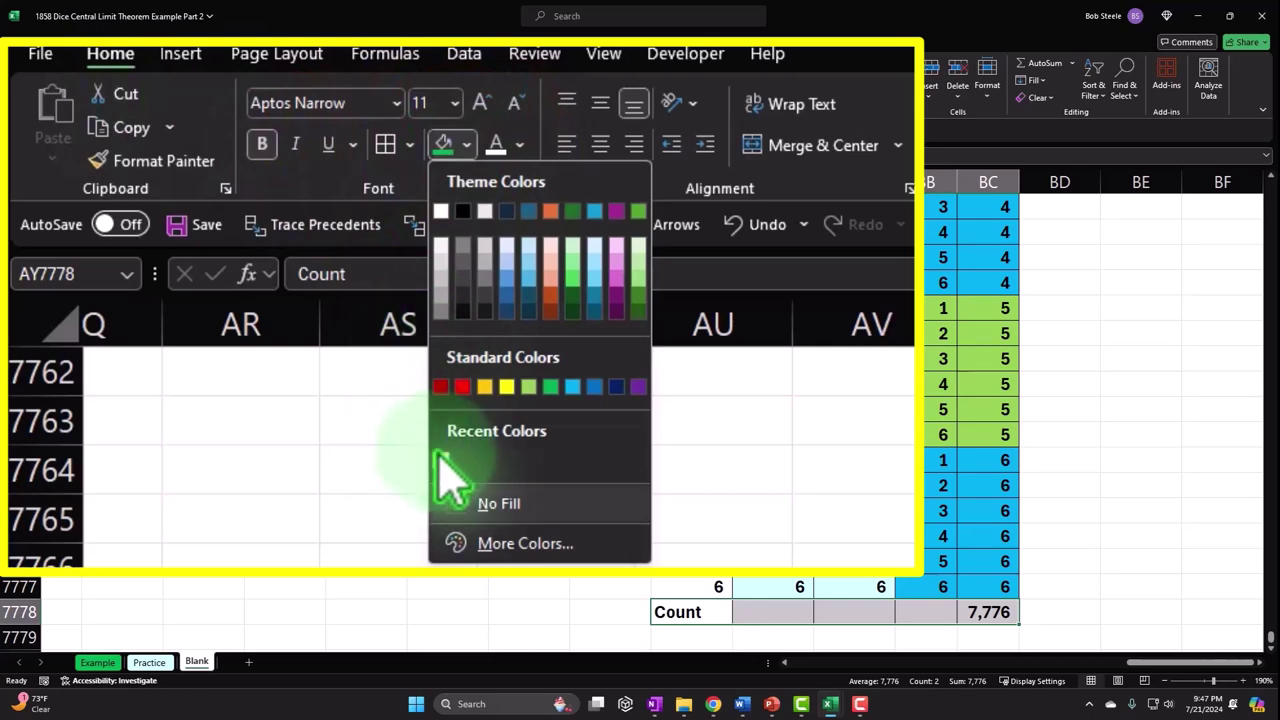
left_click(440, 458)
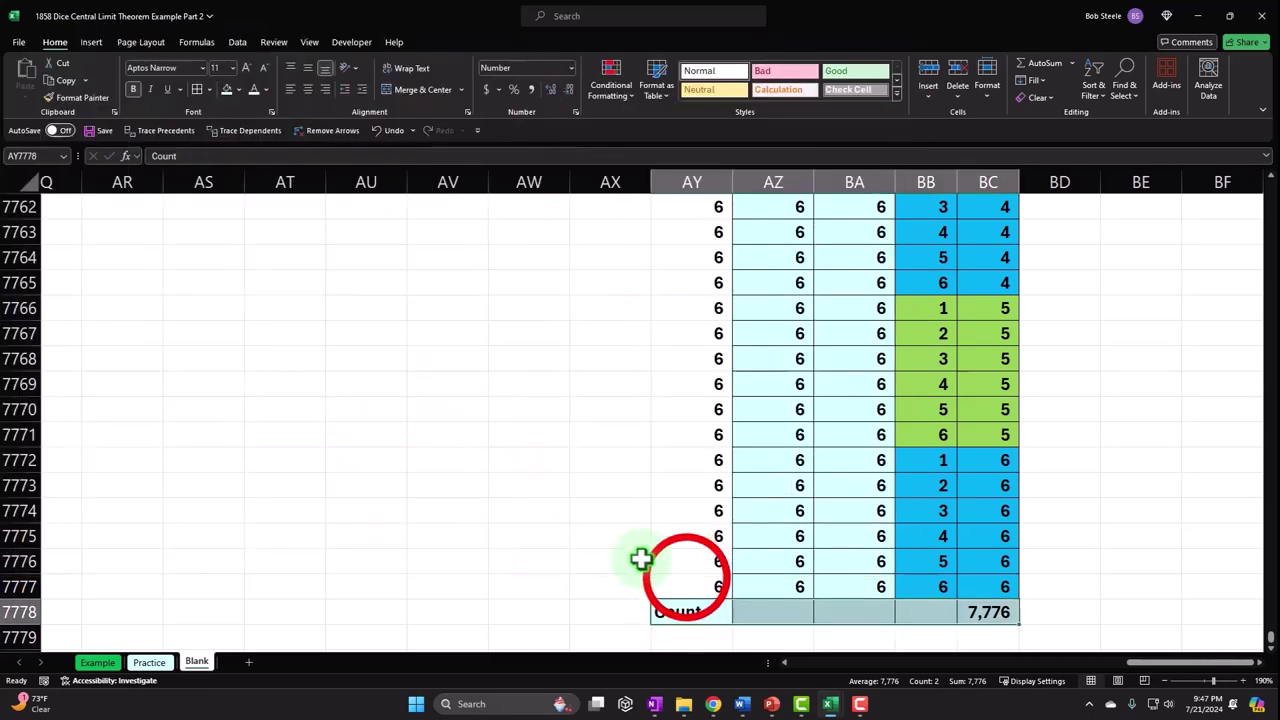
Give the Green column values AY2:AY7777 borders and light blue fill.
left_click(687, 577)
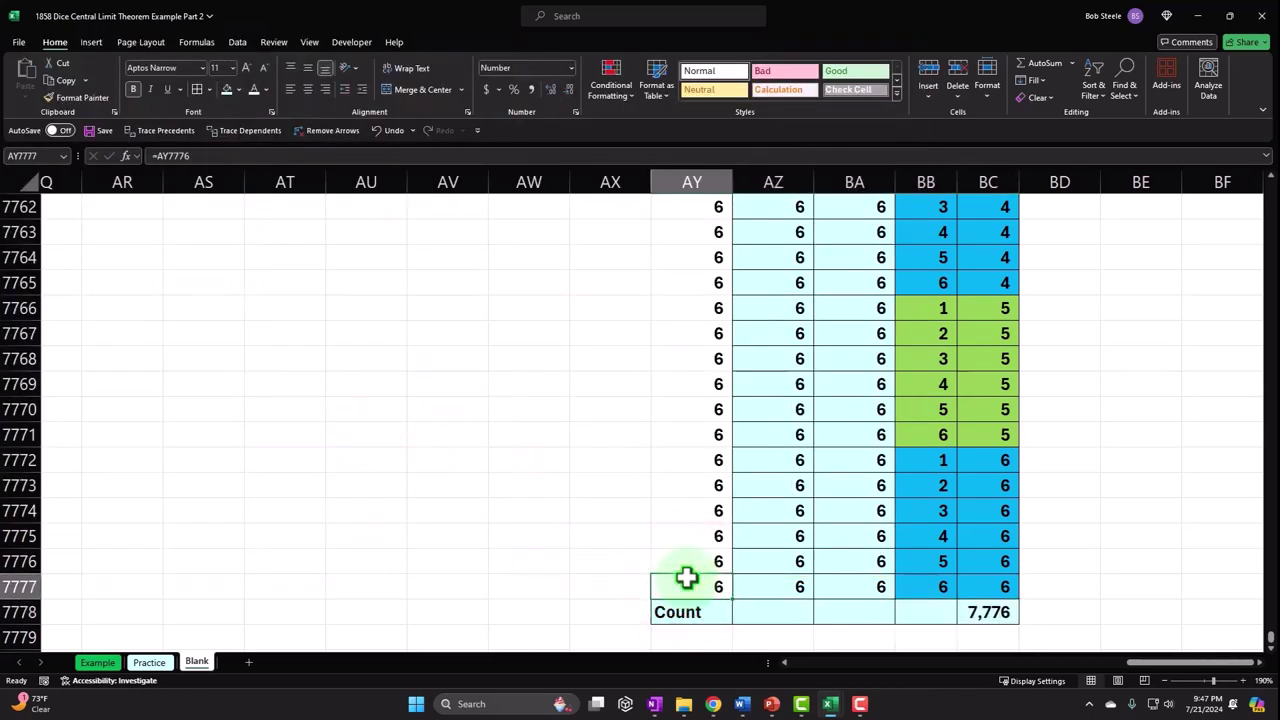
key("ctrl+shift+Up")
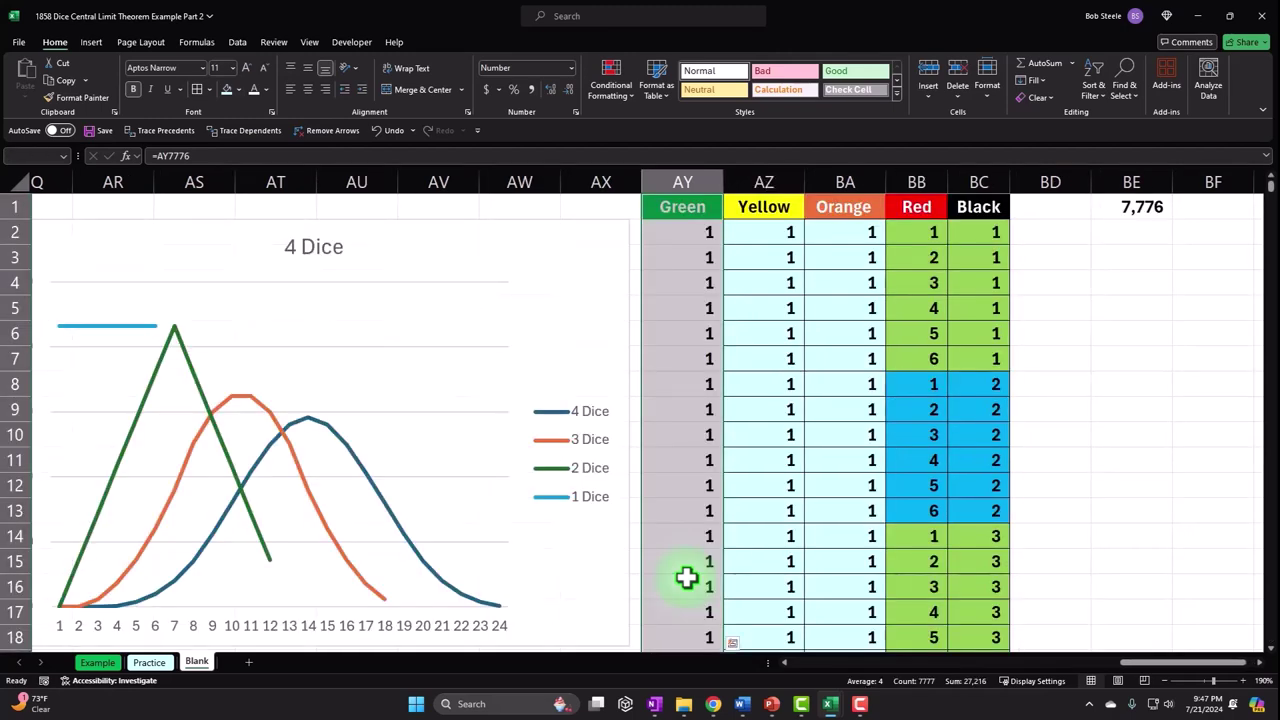
key("shift+Down")
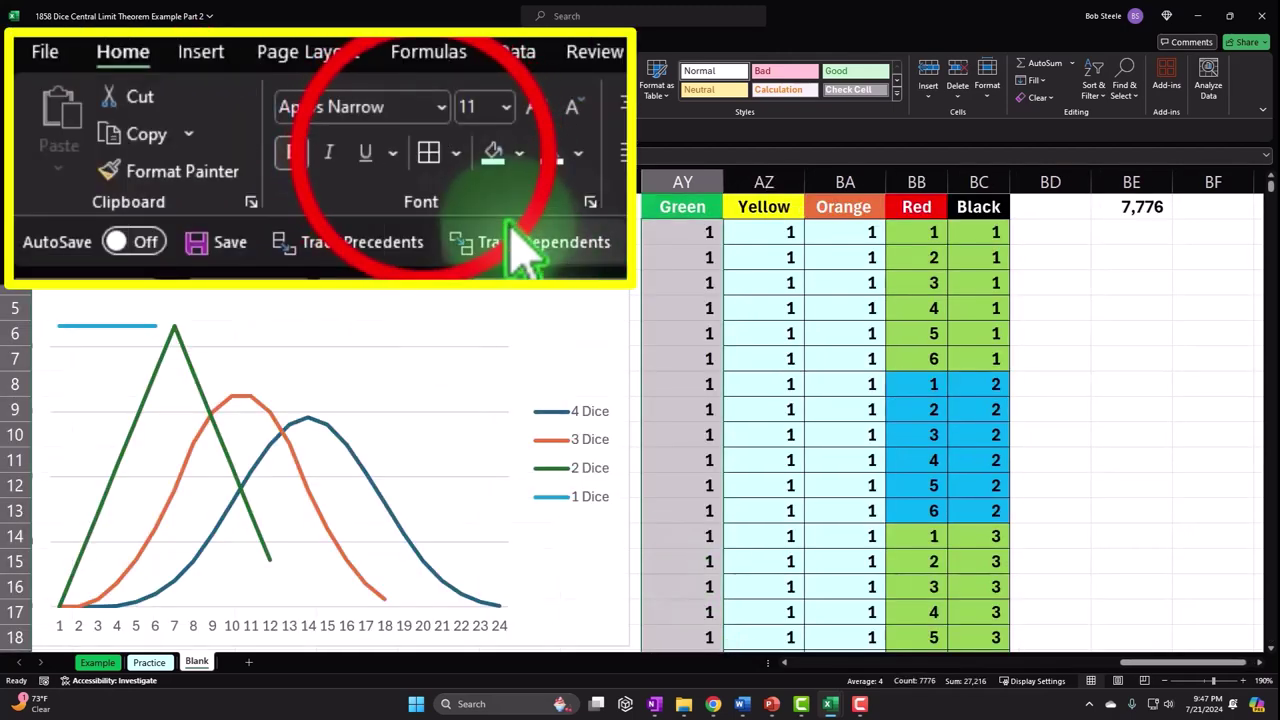
left_click(430, 152)
left_click(492, 155)
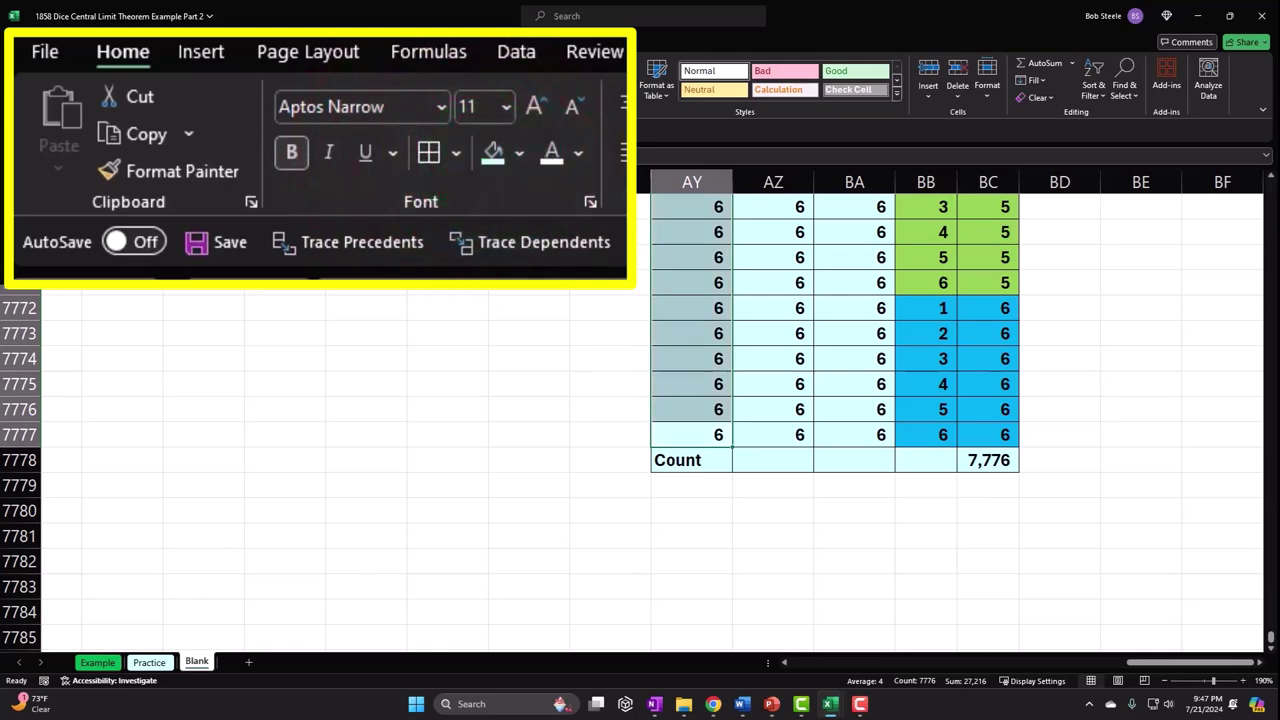
key("Up")
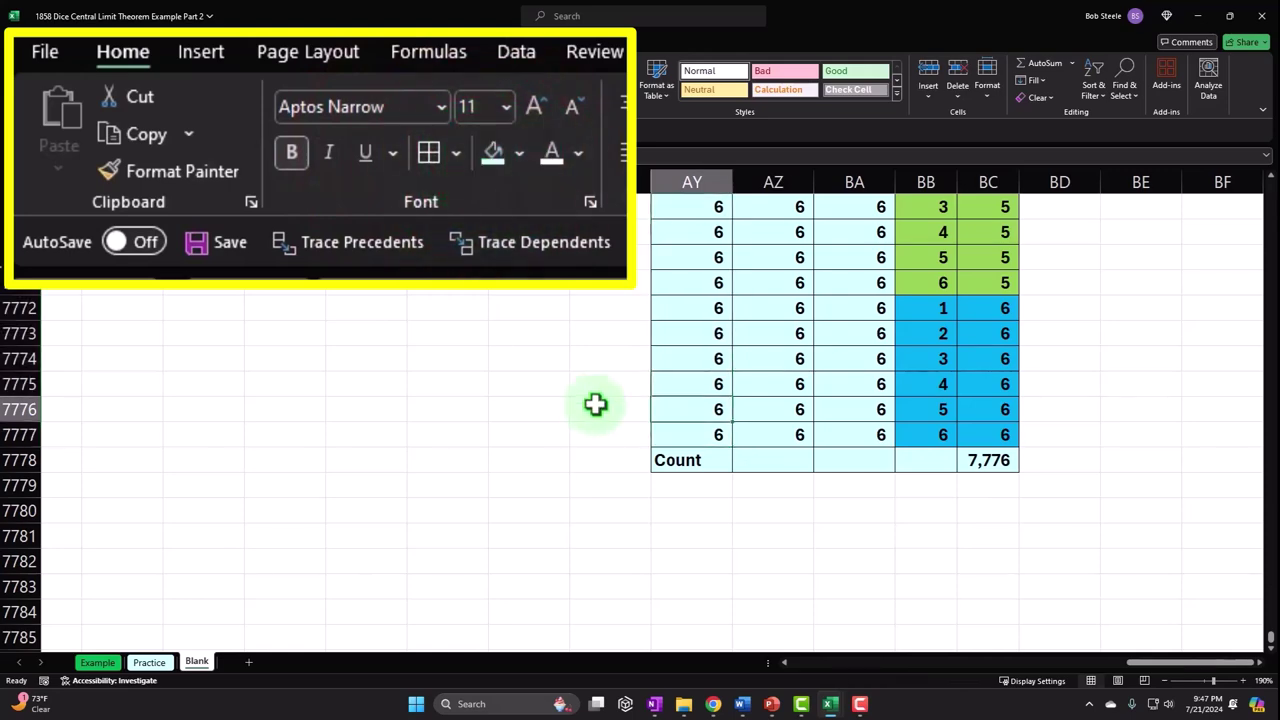
Check the formatting at the top and bottom of the table.
key("ctrl+Up")
key("ctrl+Down")
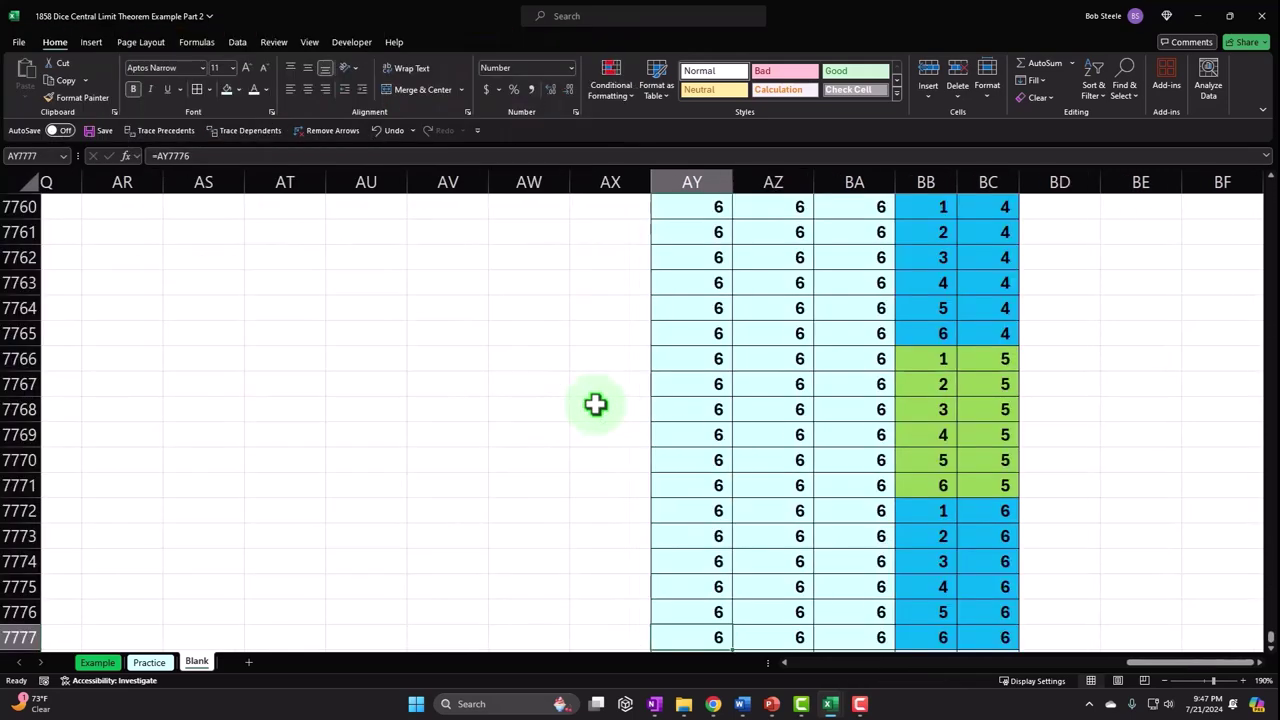
key("ctrl+Up")
left_click(771, 232)
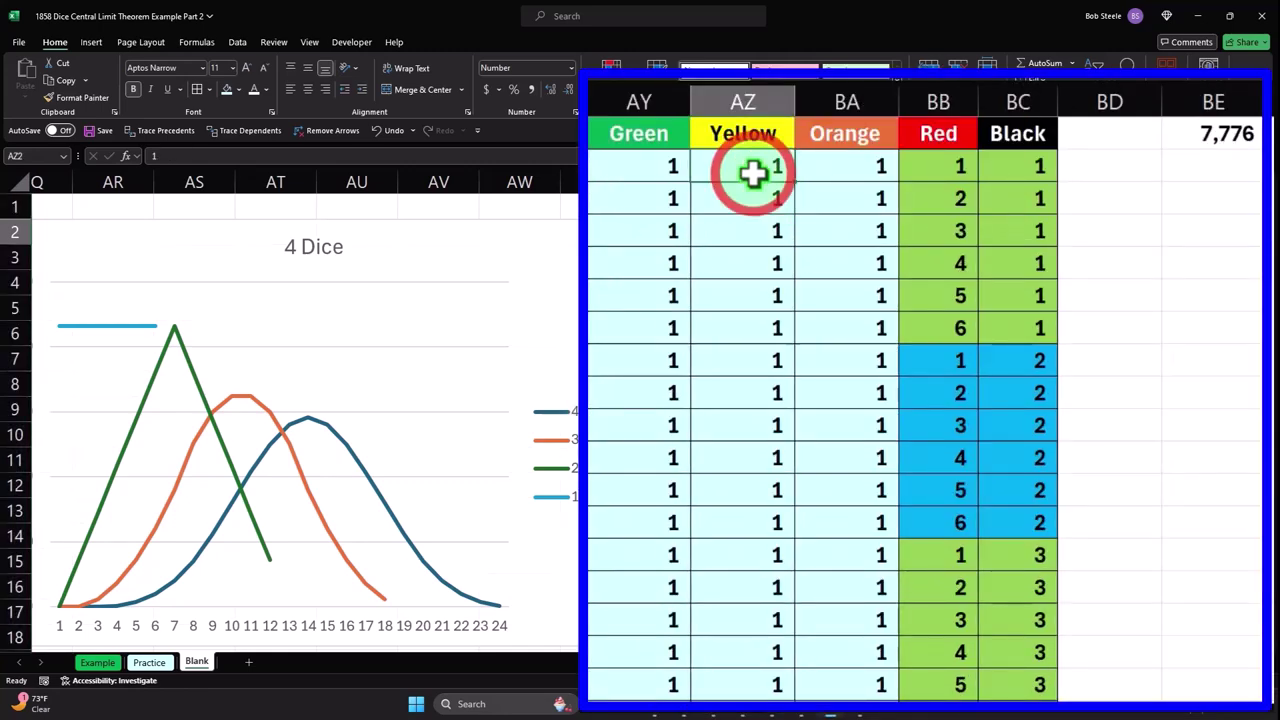
key("Right")
key("Right")
key("Right")
key("Right")
key("Up")
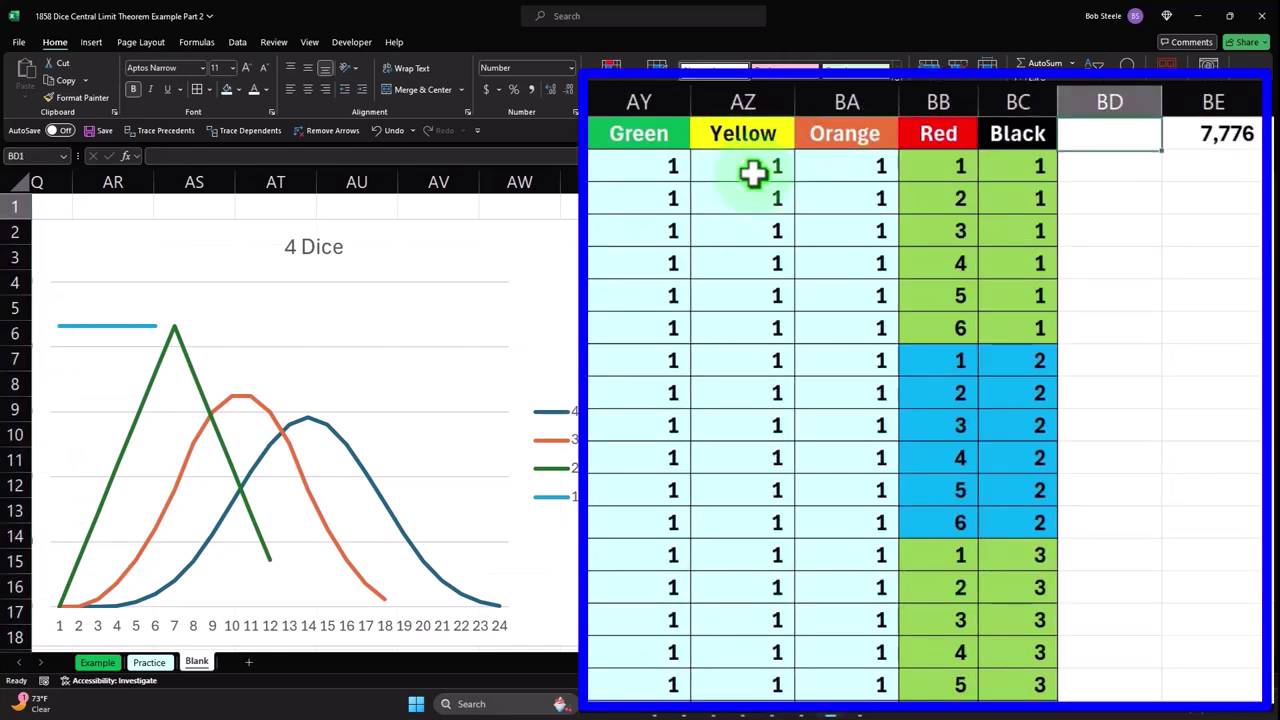
type("Sum")
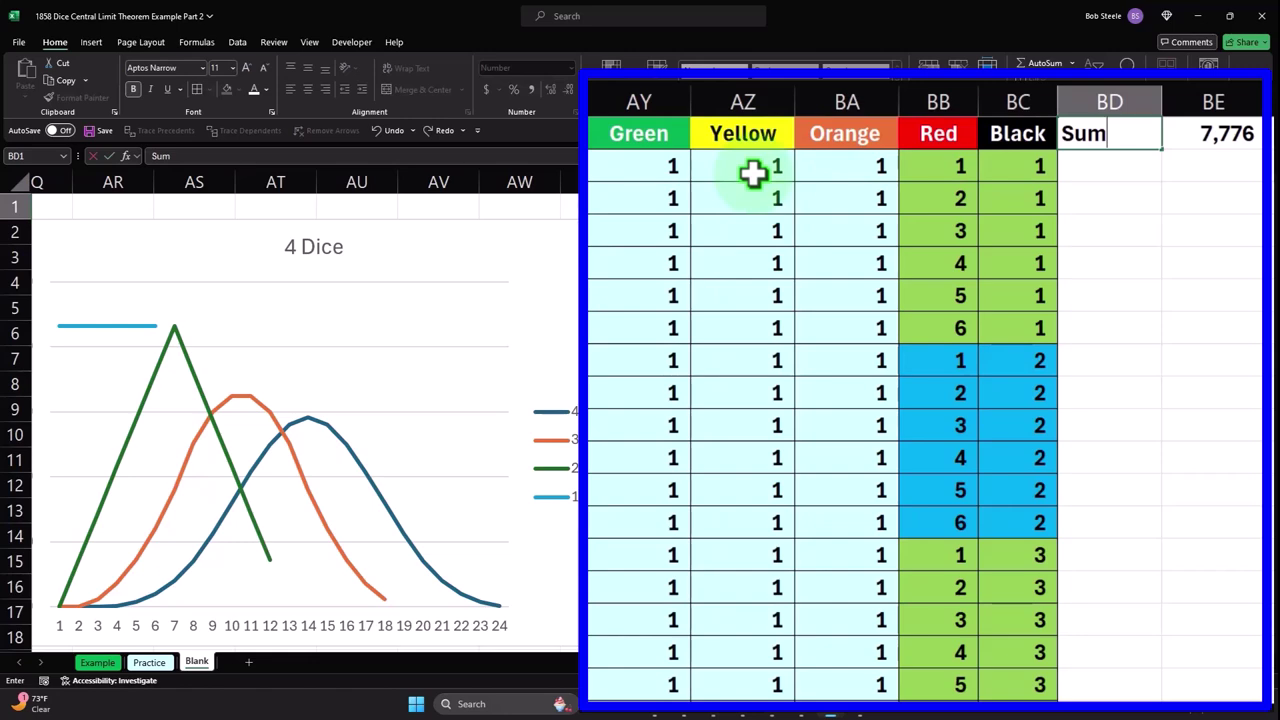
key("Return")
key("Up")
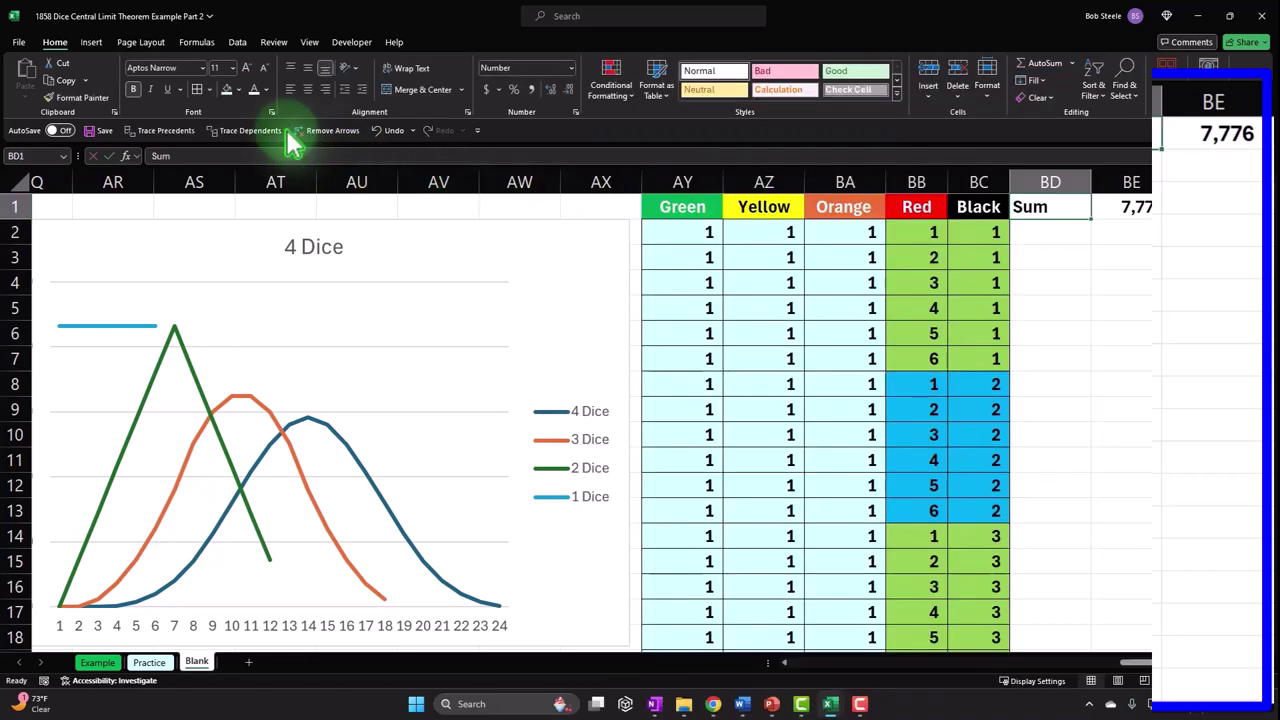
left_click(238, 89)
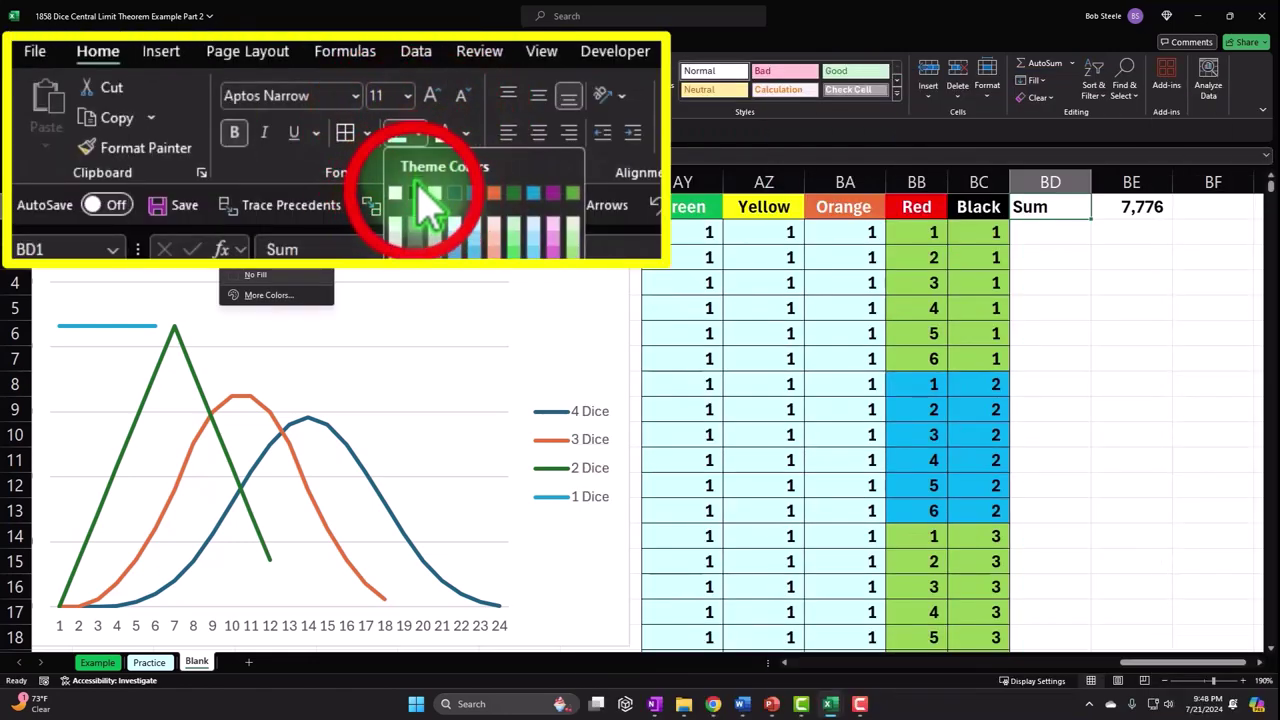
left_click(424, 193)
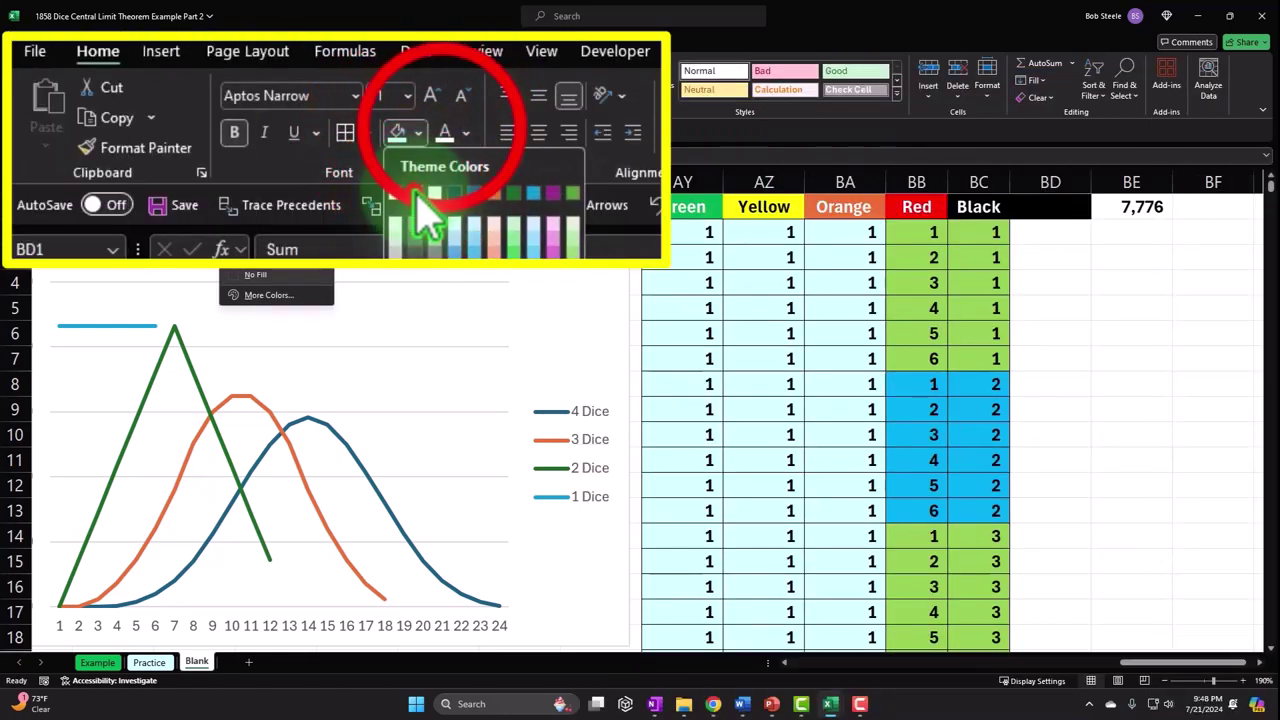
left_click(546, 133)
key("Return")
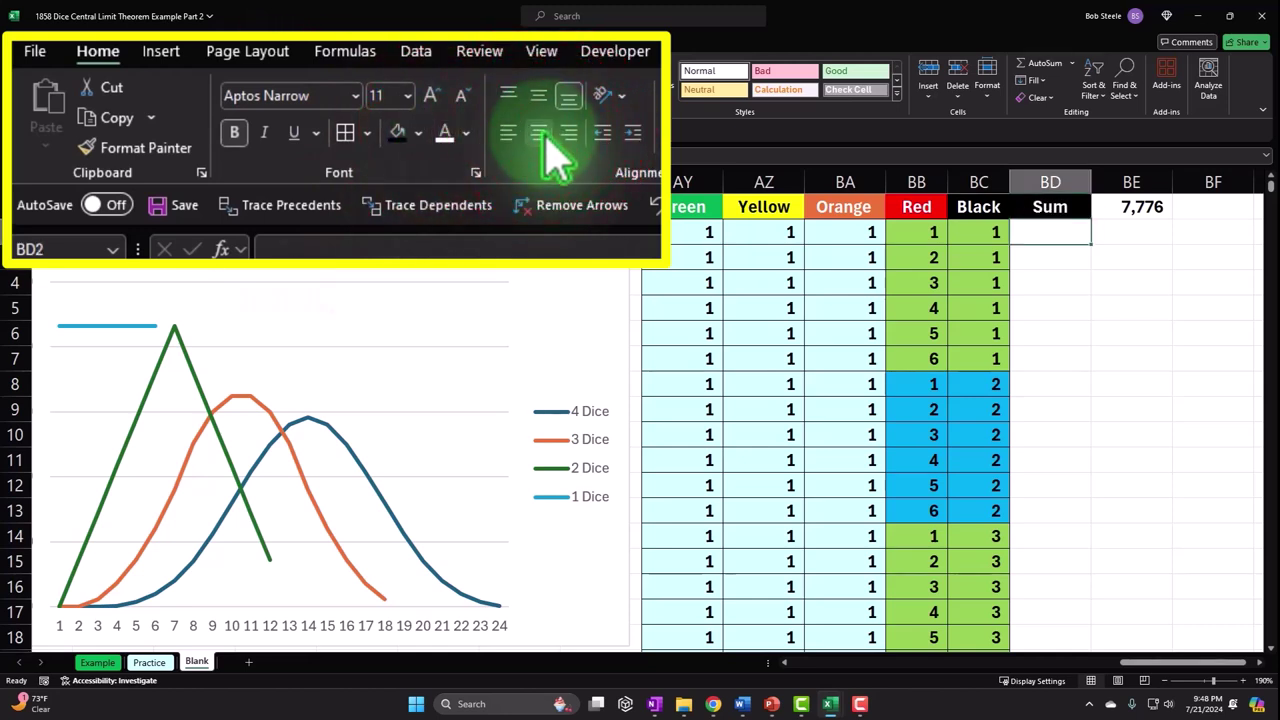
type("=sum(")
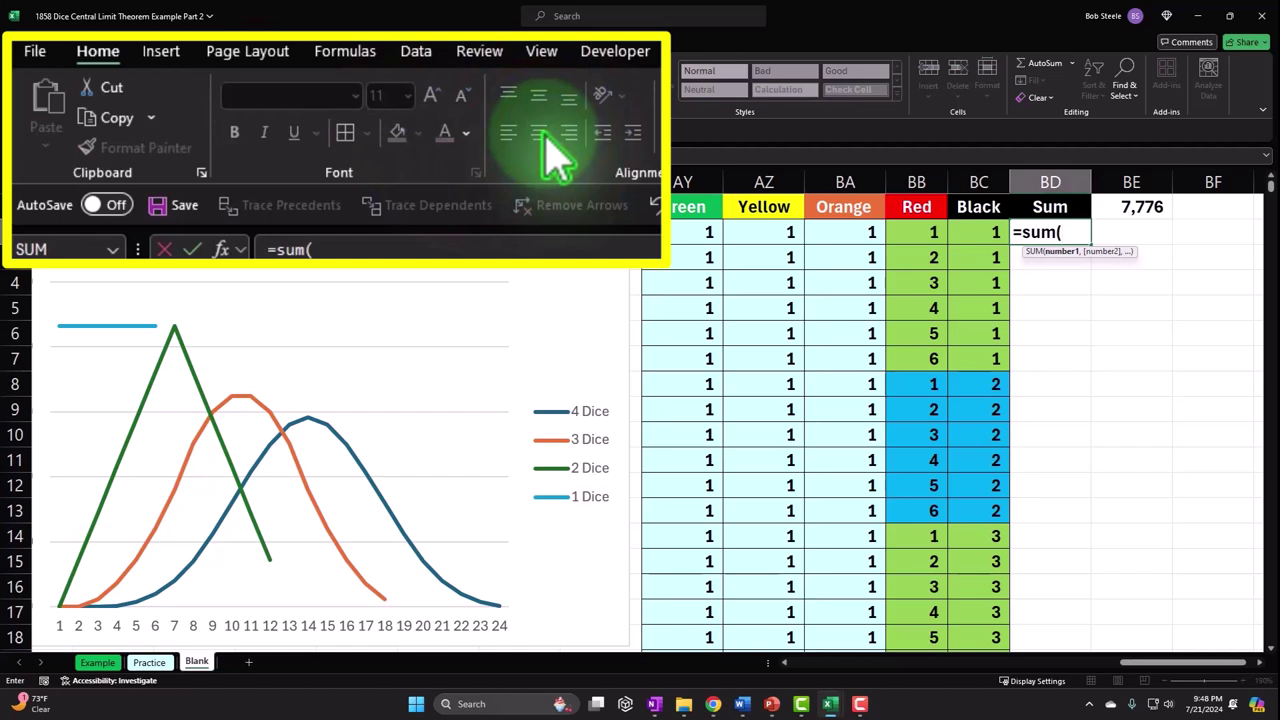
key("Left")
key("shift+Left")
key("shift+Left")
key("shift+Left")
key("shift+Left")
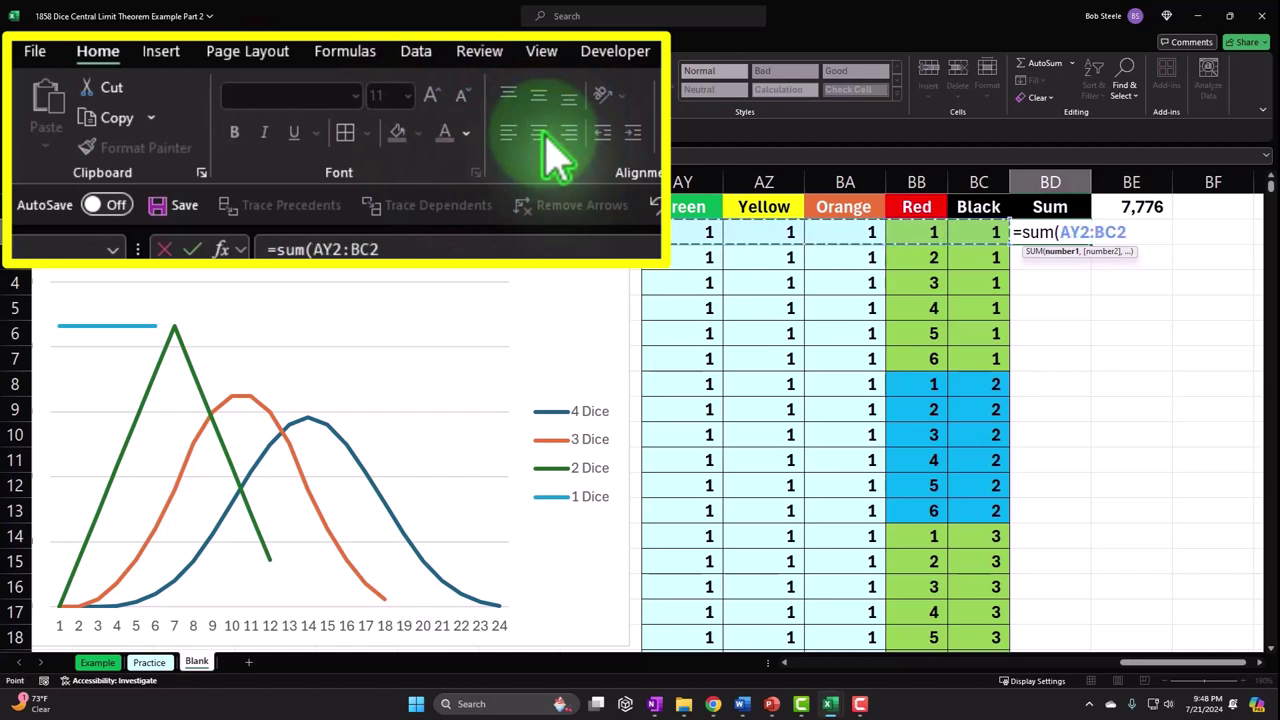
key("Return")
key("Up")
key("Up")
key("Right")
key("Delete")
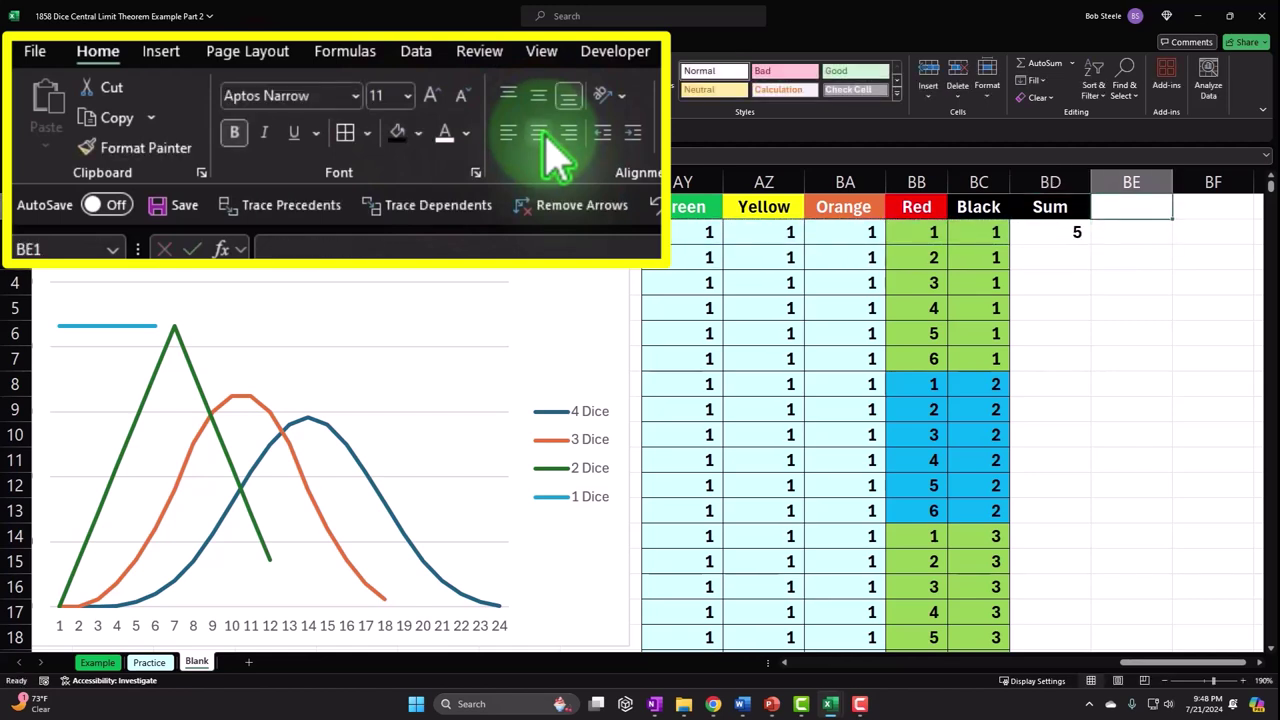
key("Down")
key("Left")
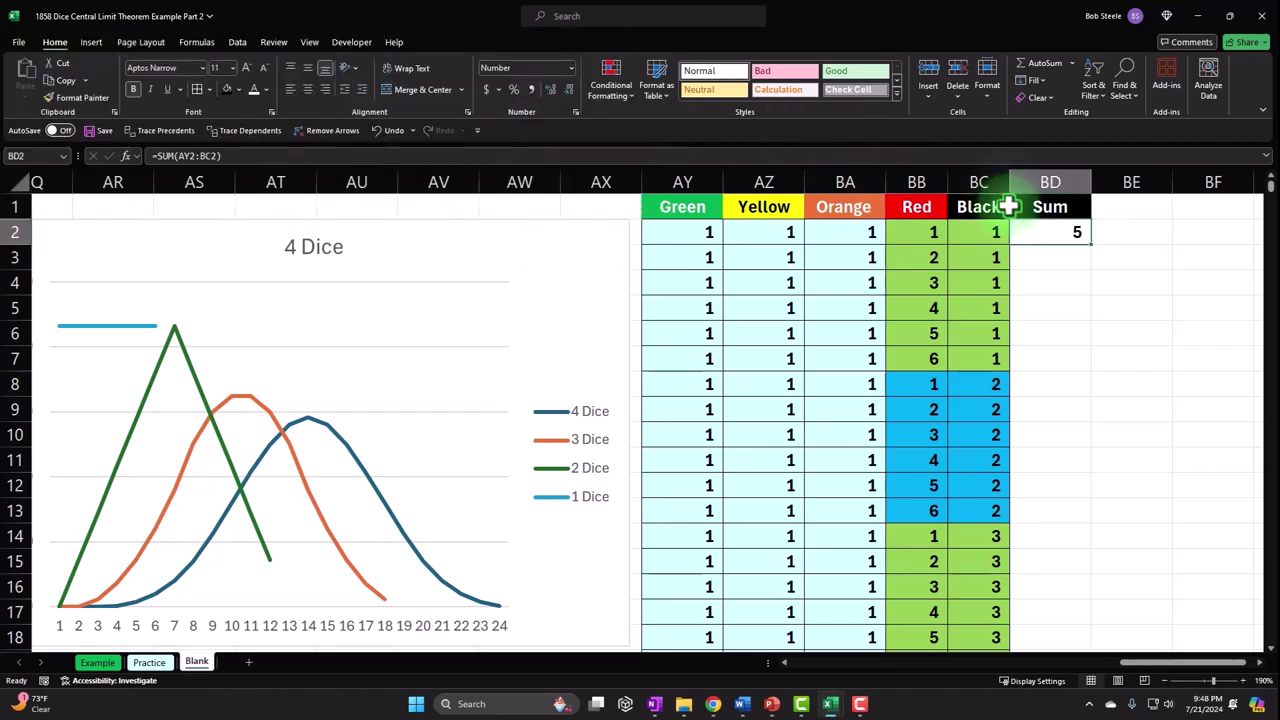
left_click(1079, 238)
double_click(1090, 244)
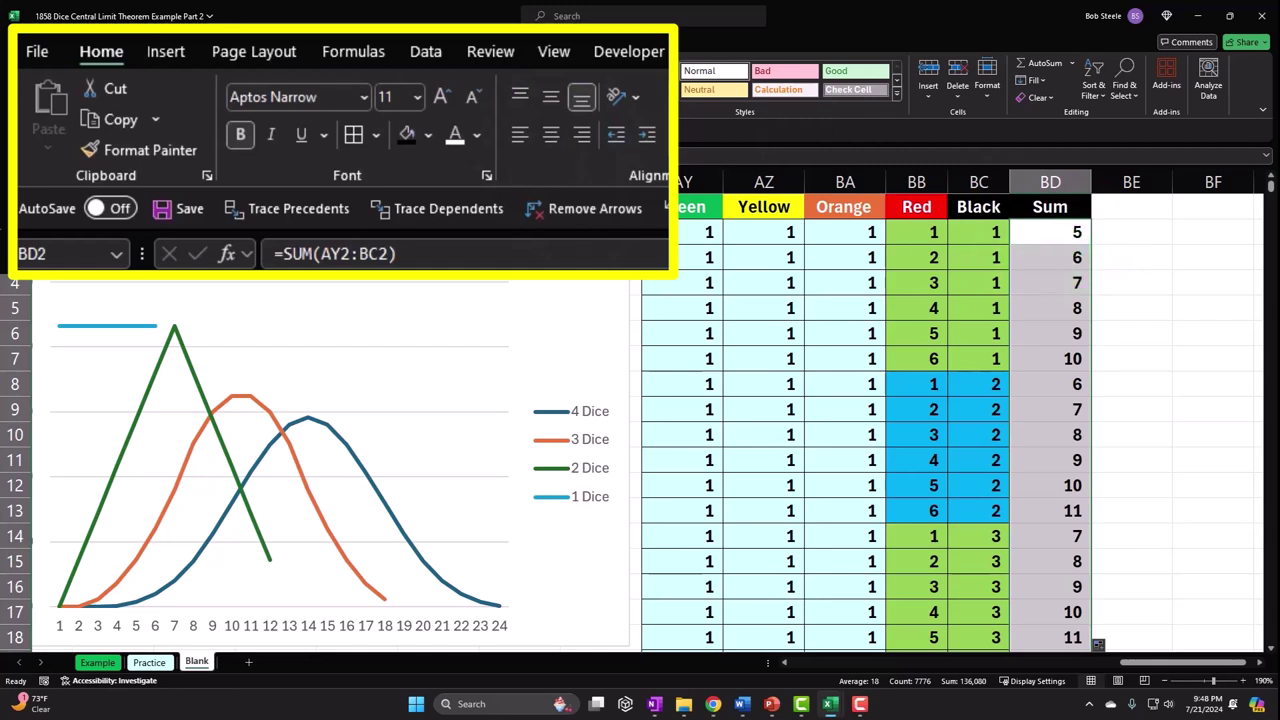
left_click(336, 172)
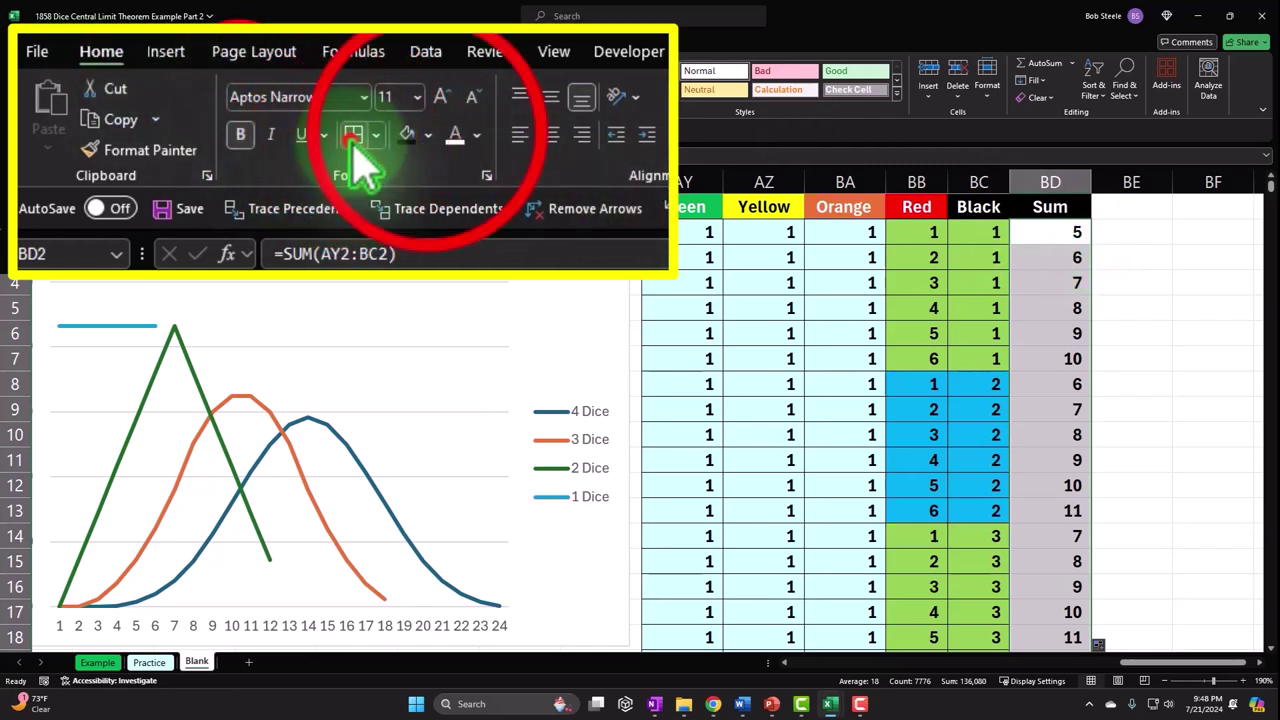
left_click(428, 134)
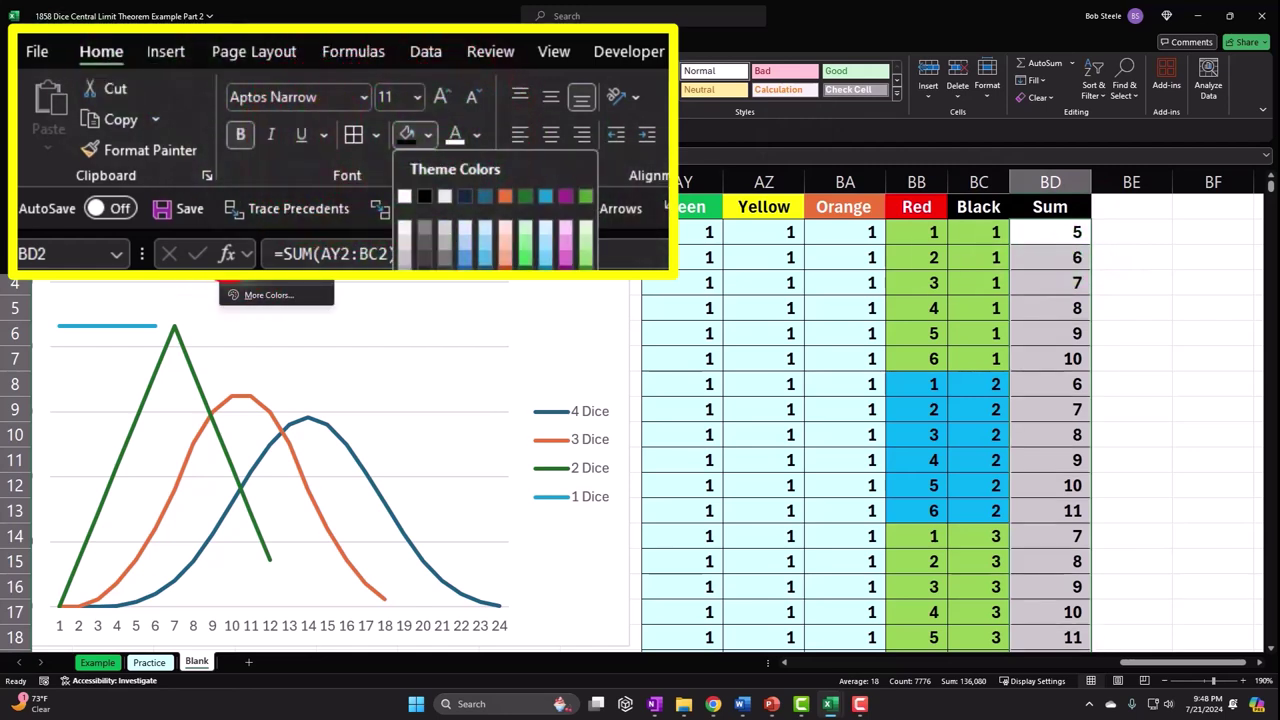
left_click(754, 250)
key("ctrl+shift+Down")
key("Right")
key("Right")
key("Right")
key("Right")
key("Right")
key("Right")
key("Right")
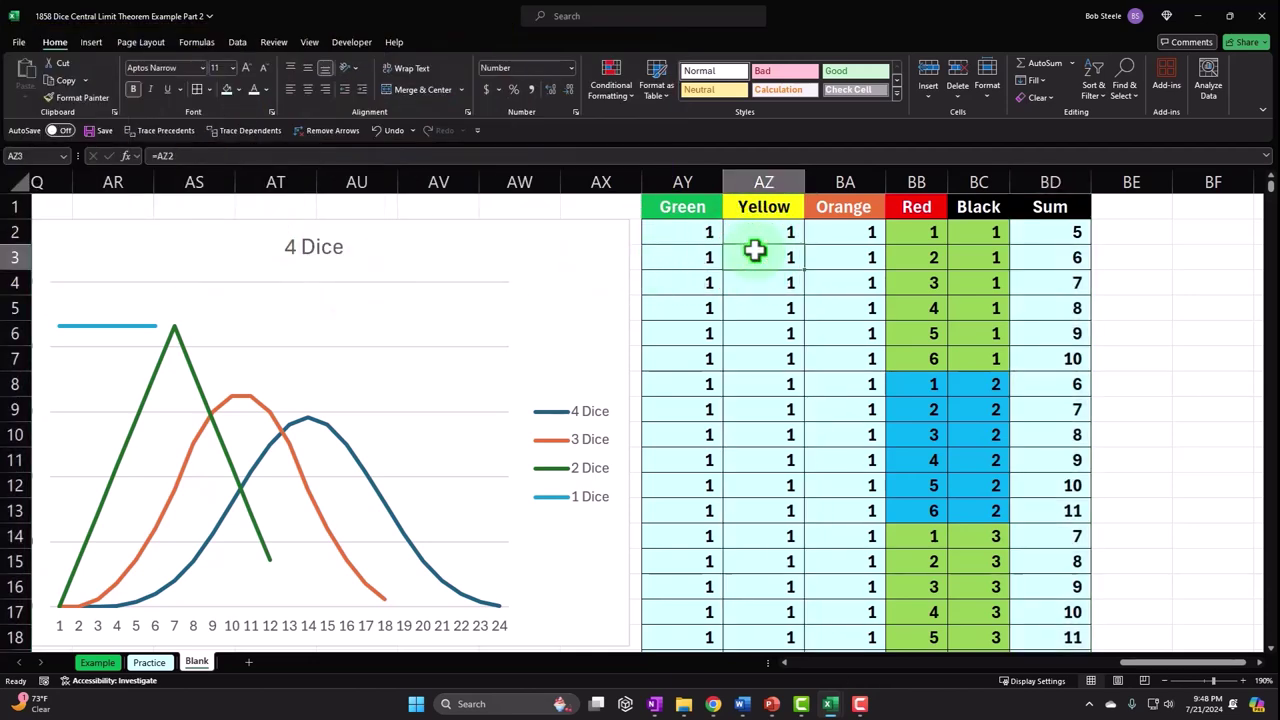
Narrow column BE into a thin spacer beside the Sum column.
key("Right")
key("Right")
key("Right")
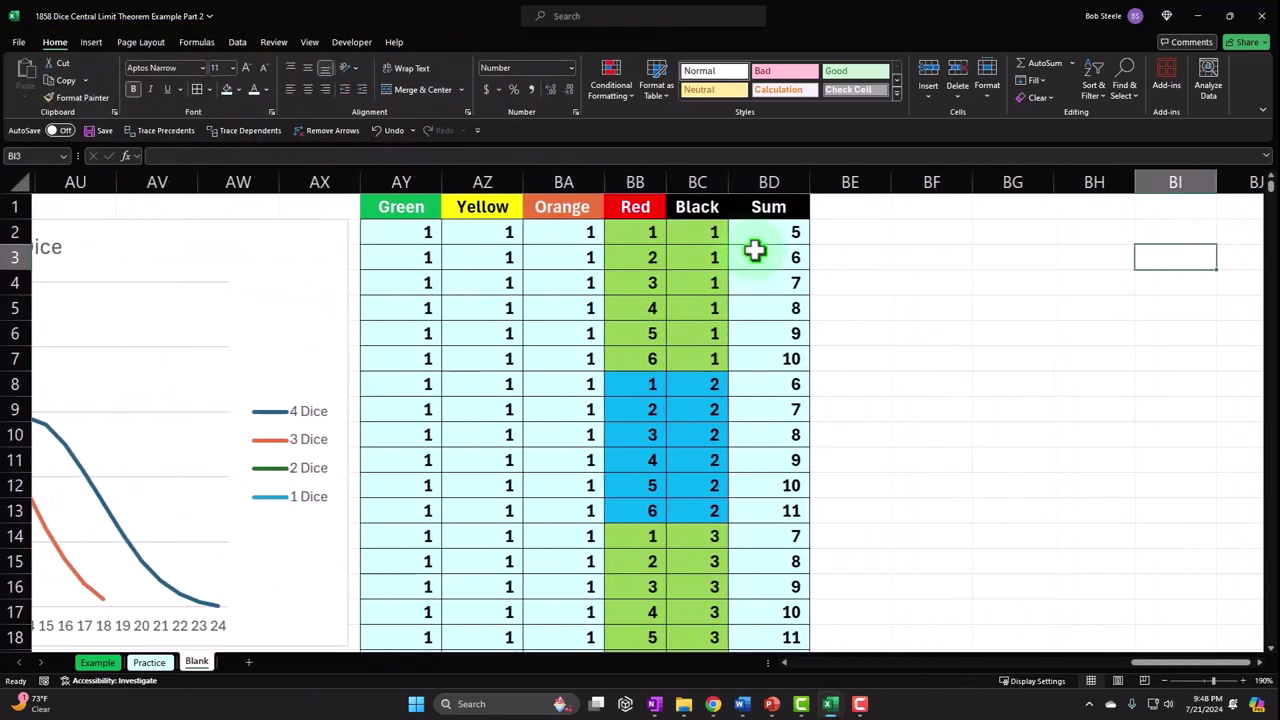
left_click(805, 187)
left_click_drag(805, 187, 735, 197)
Enter the heading 'Numbers' in cell BF1.
left_click(766, 200)
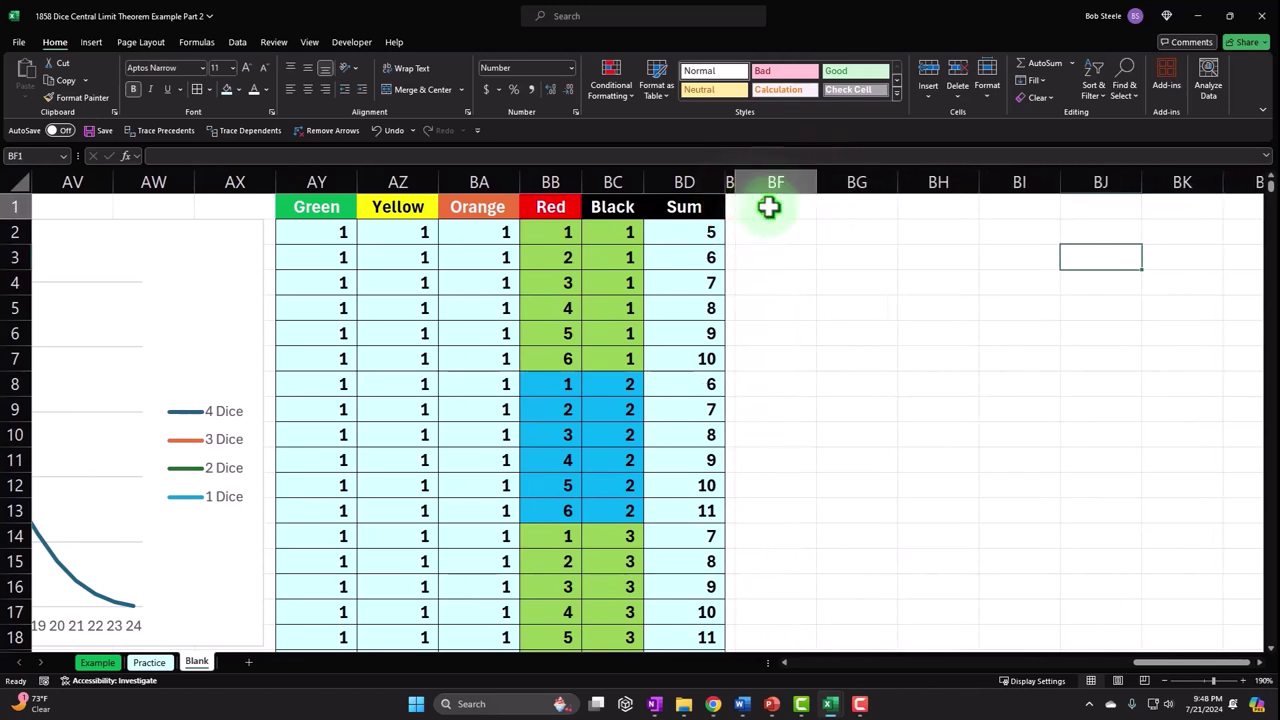
left_click(815, 251)
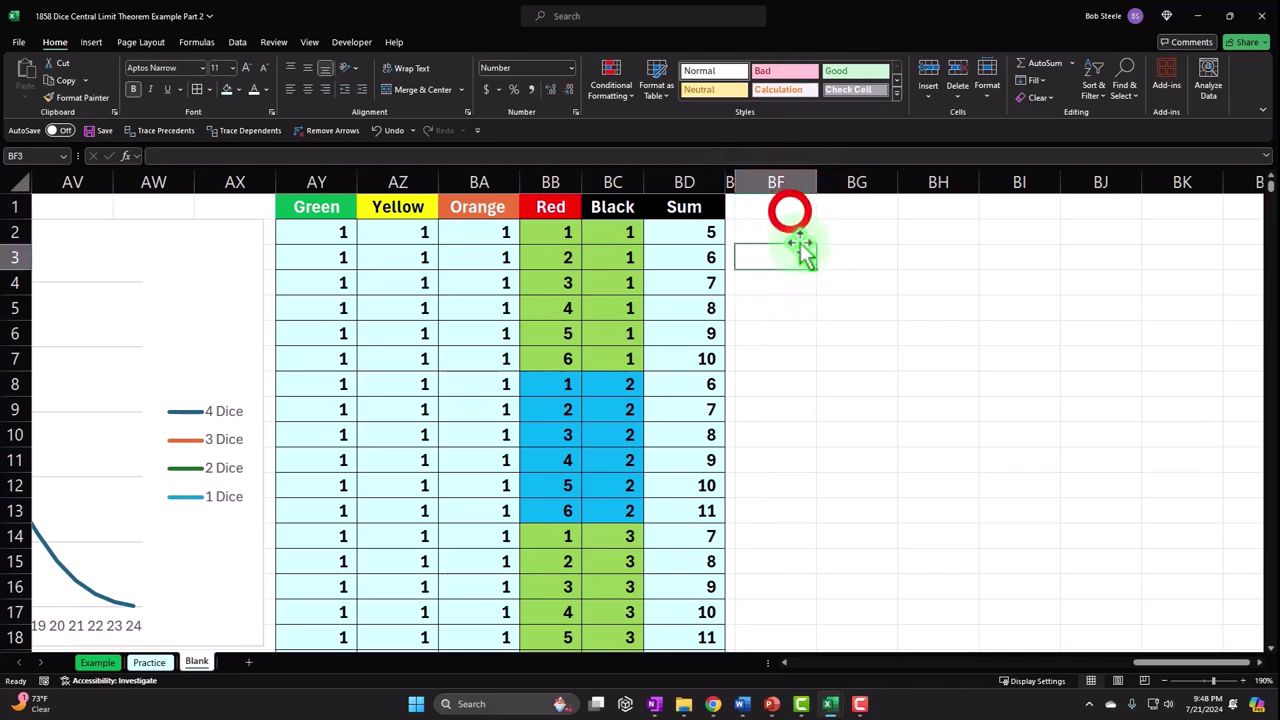
left_click(812, 210)
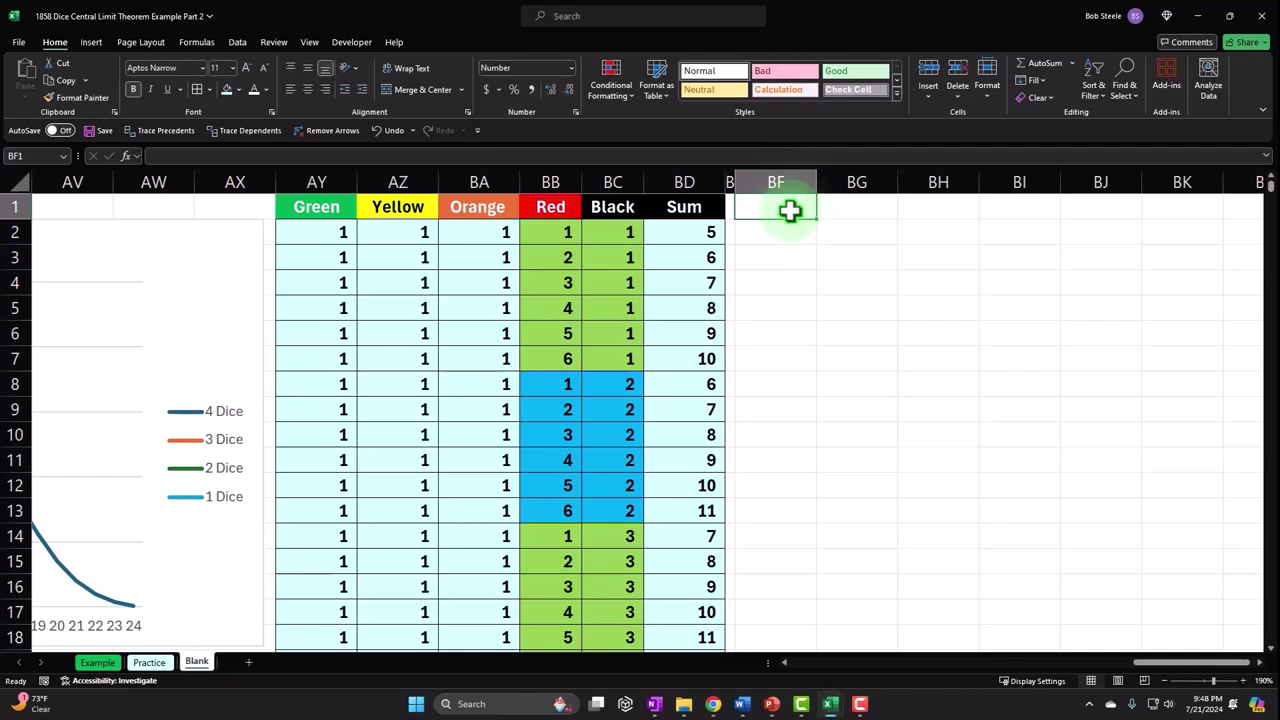
type("C")
key("BackSpace")
key("BackSpace")
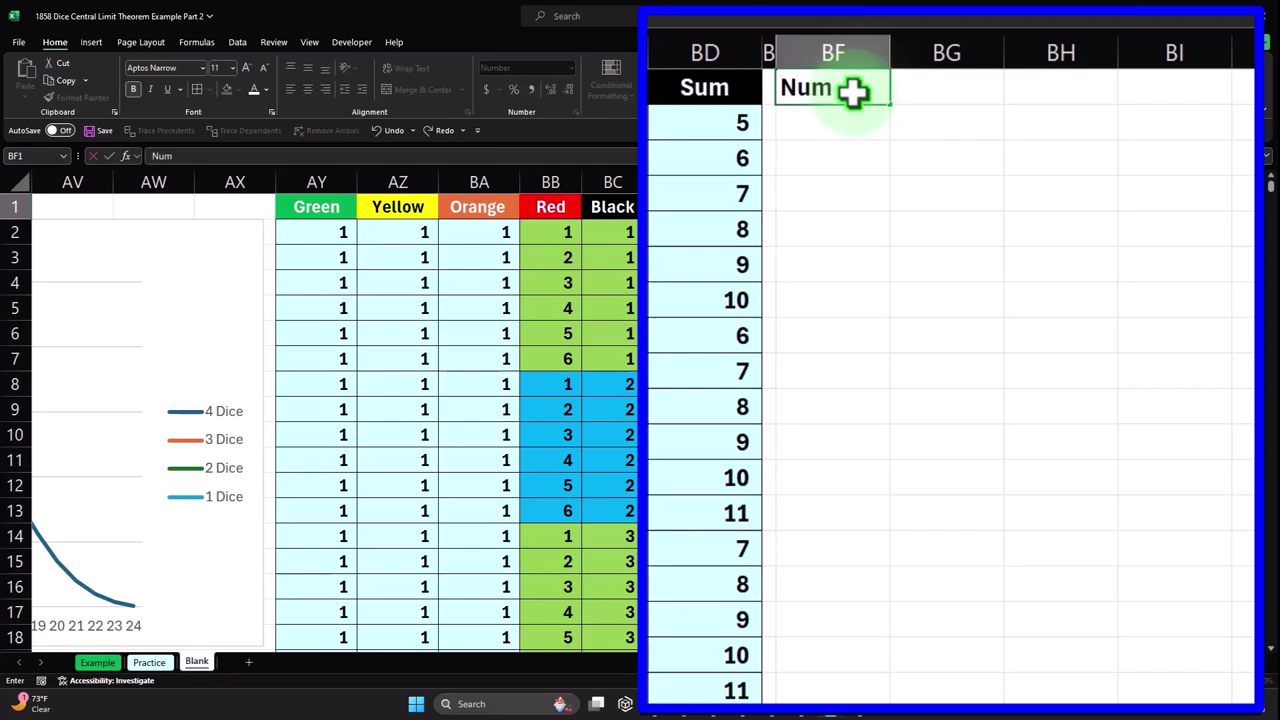
key("Tab")
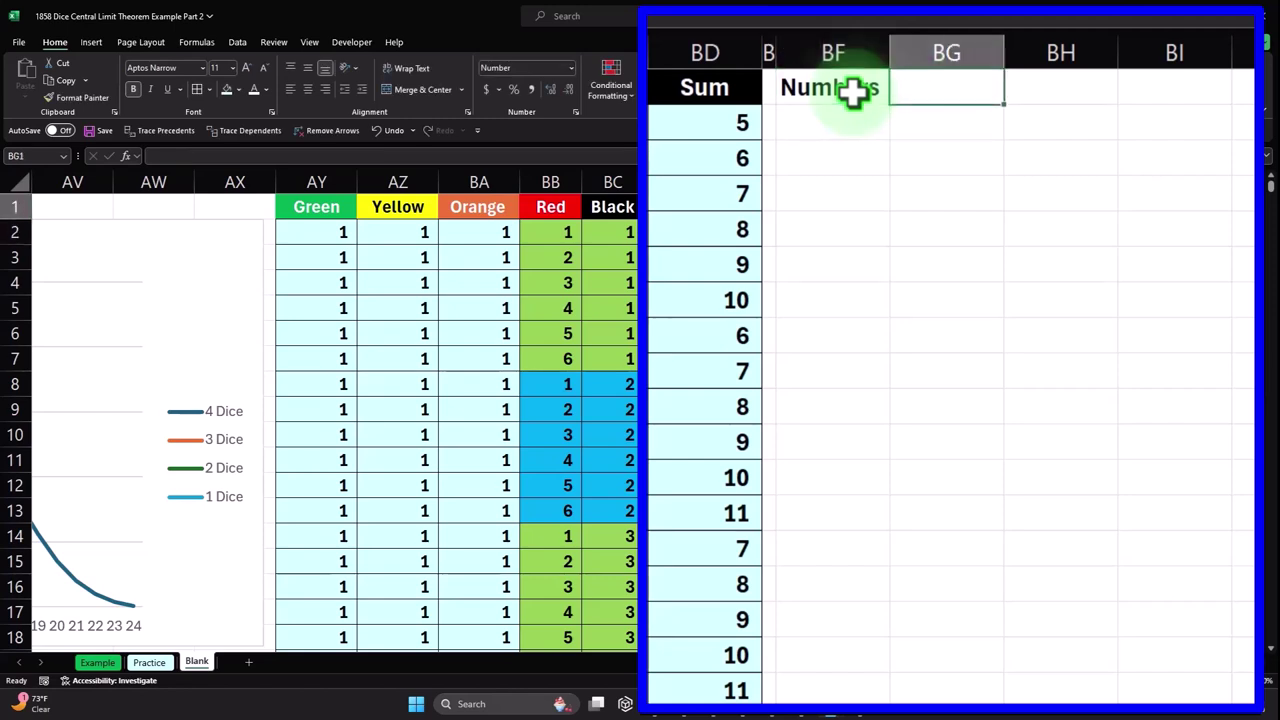
Enter =MAX(BD2:BD7777) in BG1 to confirm the largest Sum is 30.
type("=mas")
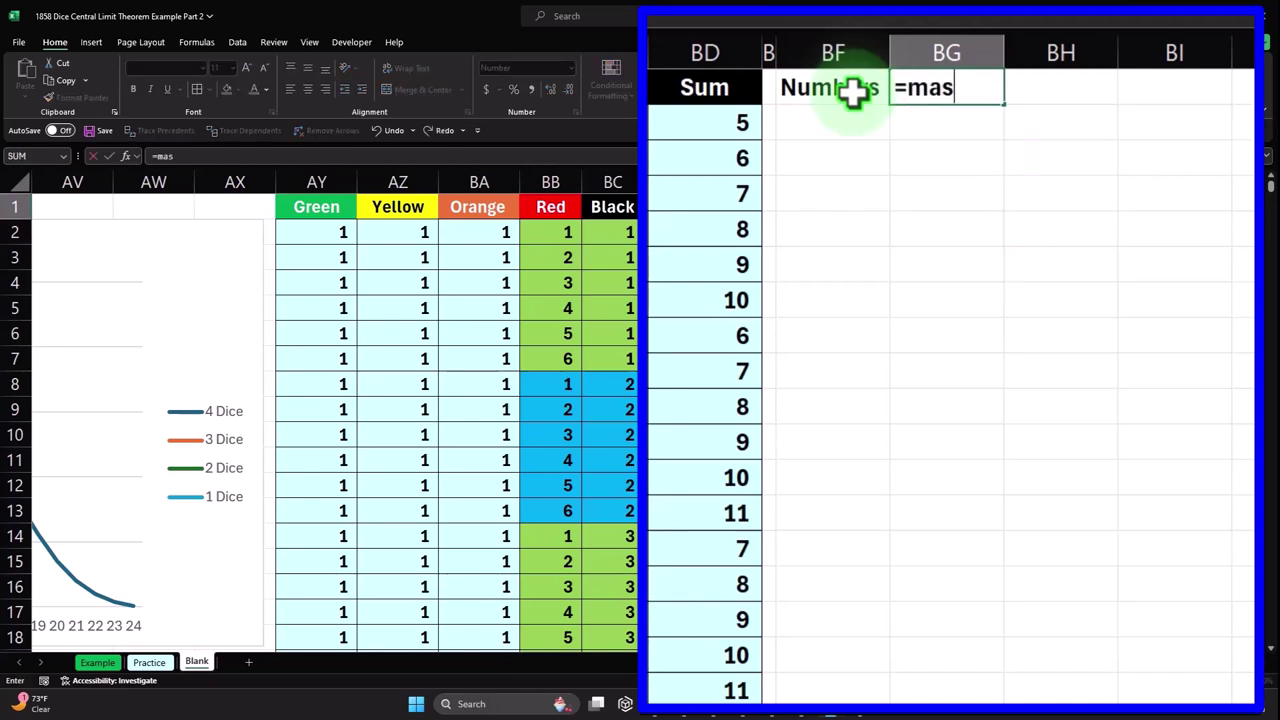
key("BackSpace")
type("s")
key("BackSpace")
type("x")
key("Tab")
key("Down")
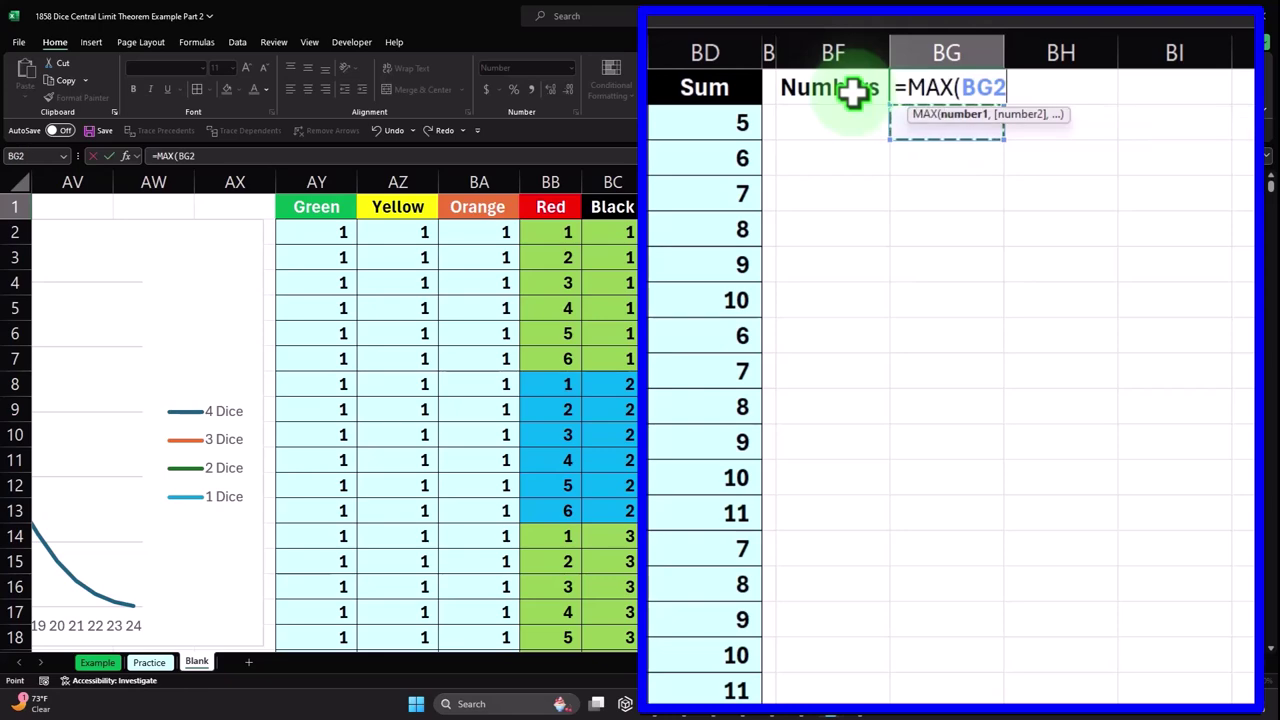
key("Left")
key("Left")
key("Left")
key("ctrl+shift+Down")
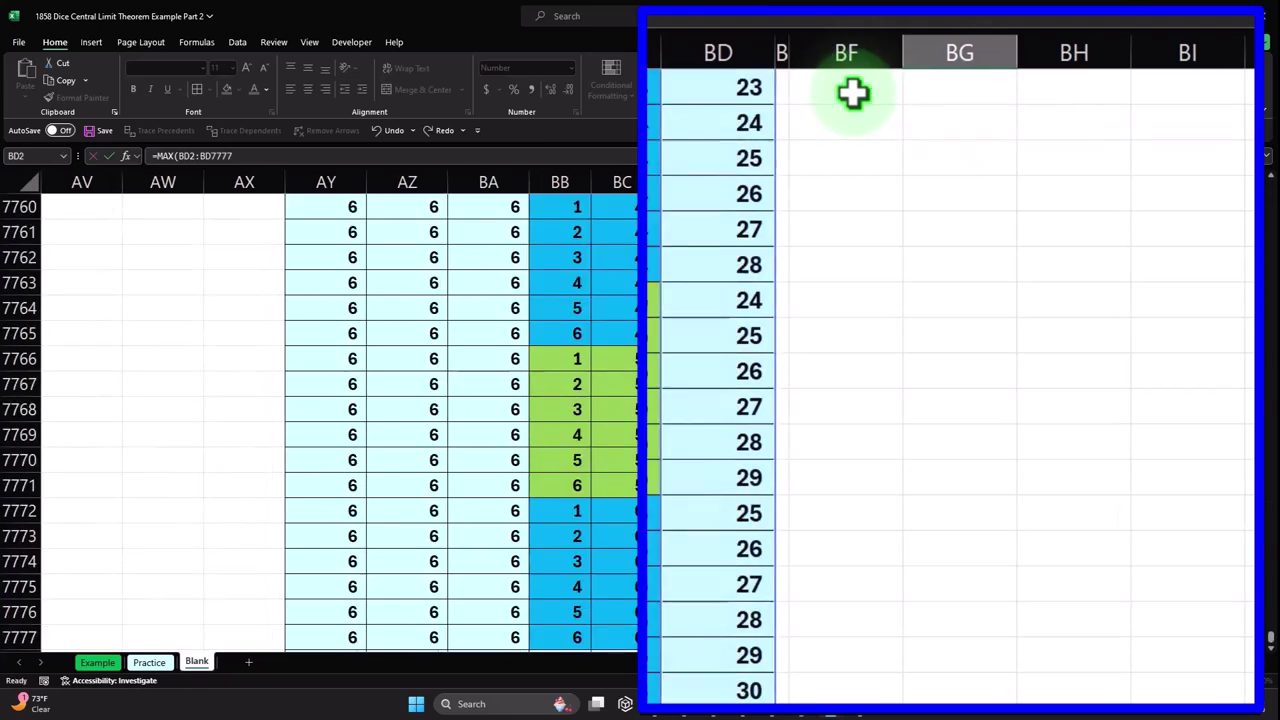
key("Return")
Delete the temporary MAX result from BG1.
key("Up")
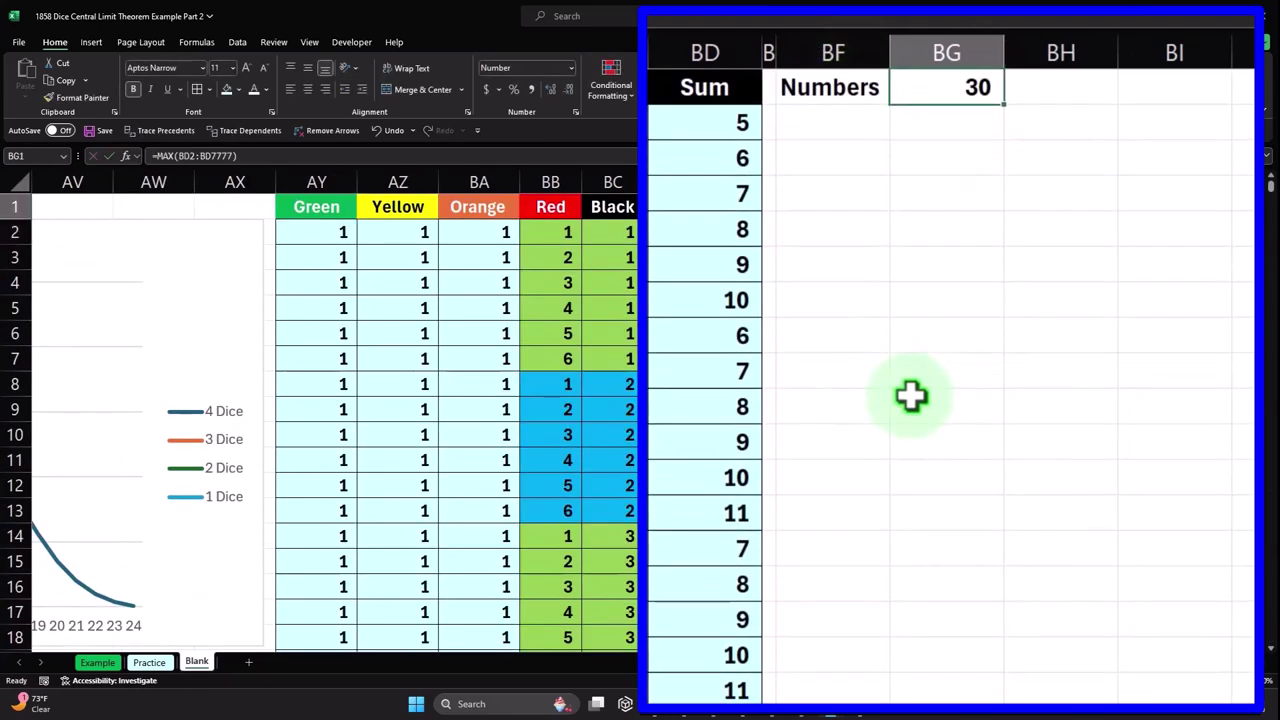
key("Delete")
key("Down")
key("Left")
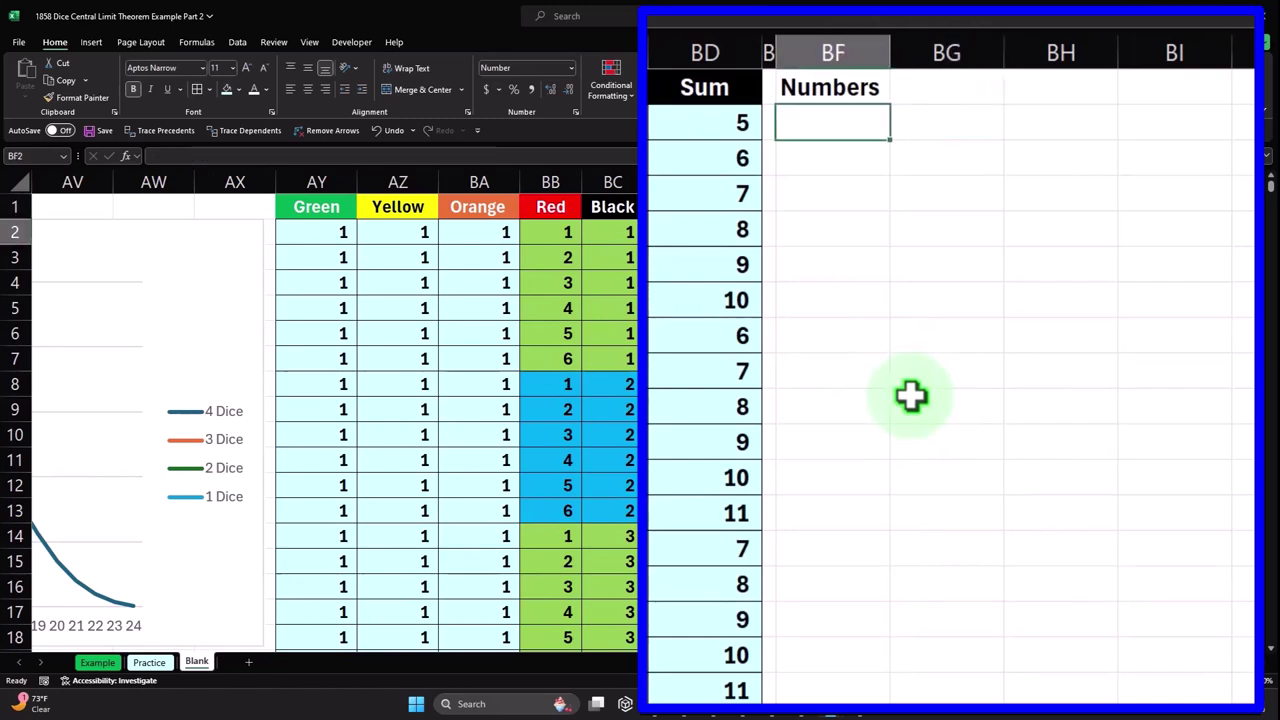
Enter 1 and 2 in BF2:BF3, rename BF1 'Buckets', and fill the series down to 30.
type("1")
key("Return")
type("2")
key("Return")
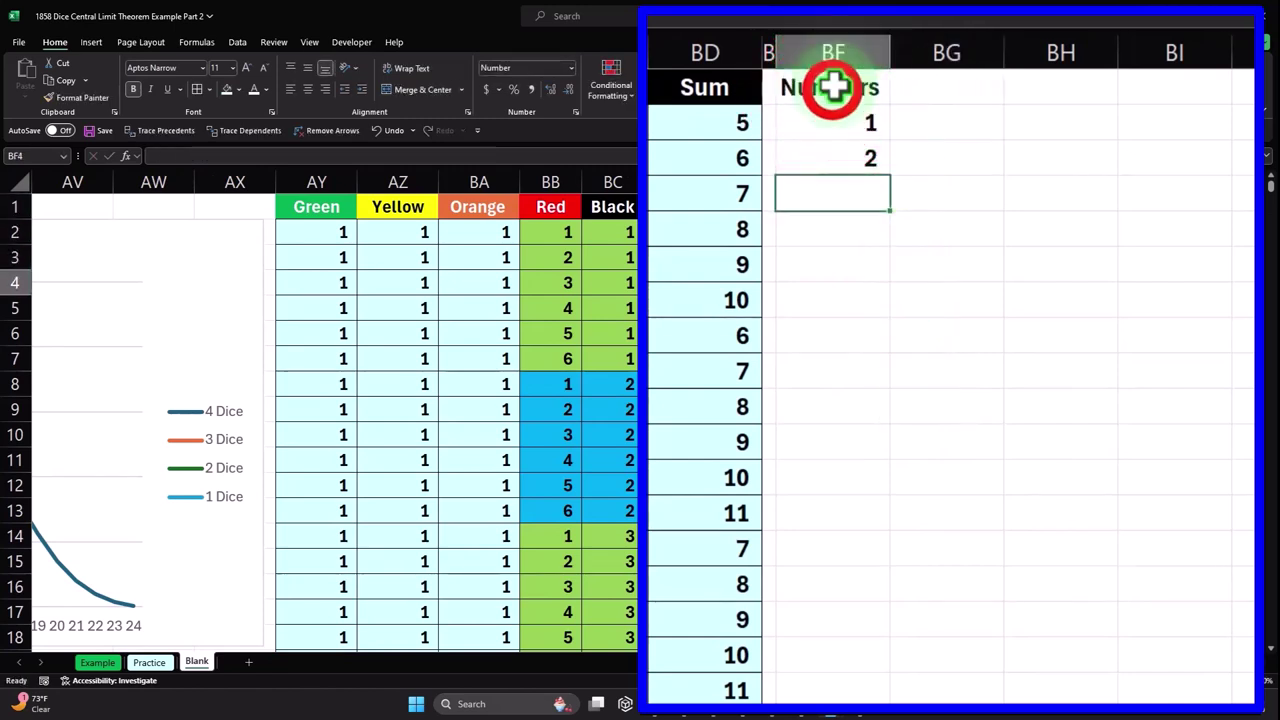
left_click(834, 88)
type("Buck")
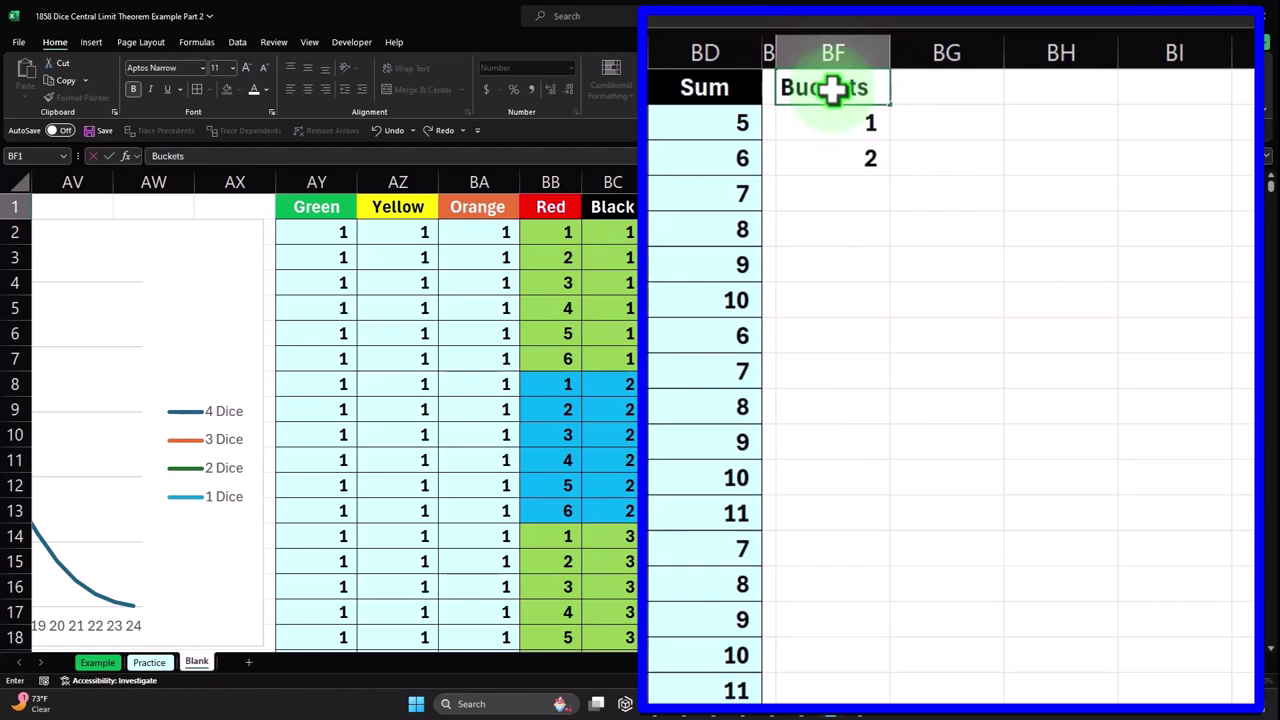
type("ets")
mouse_move(823, 126)
left_mouse_down()
mouse_move(826, 157)
mouse_move(894, 177)
mouse_move(880, 705)
mouse_move(876, 546)
left_mouse_up()
scroll(1071, 600, "up", 6)
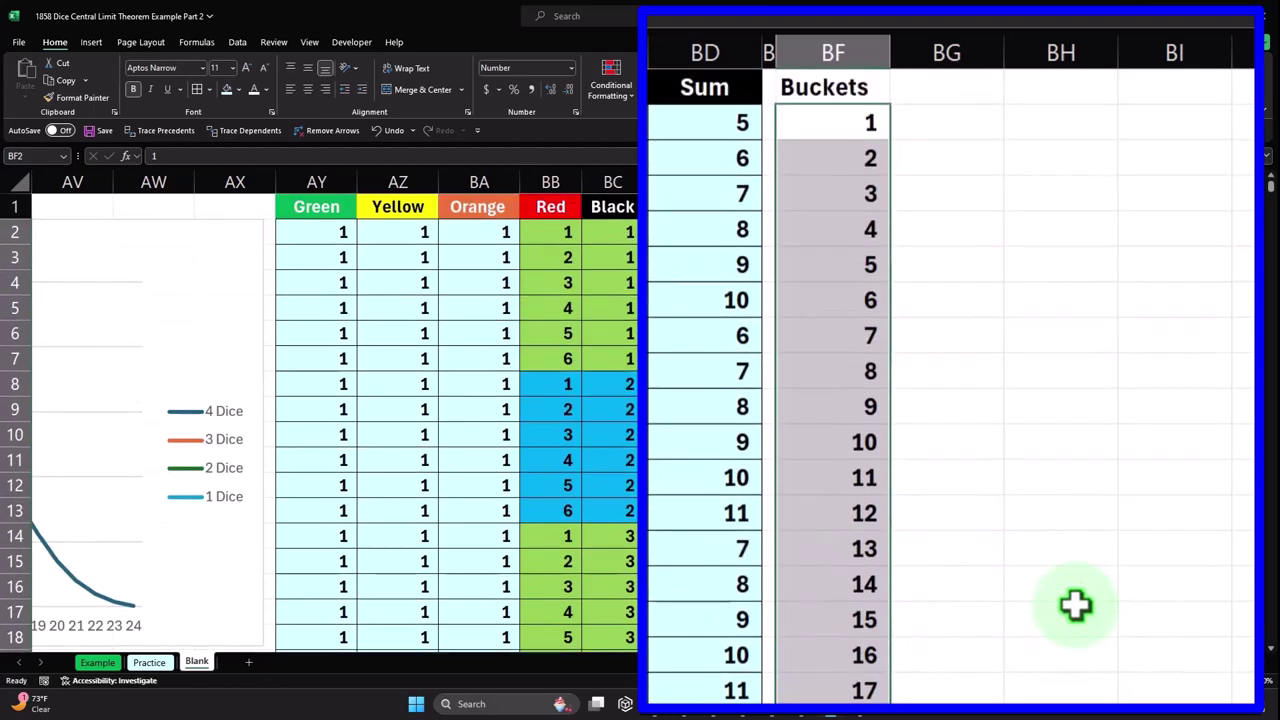
Enter the heading 'Count if' in cell BG1.
left_click(942, 89)
type("C")
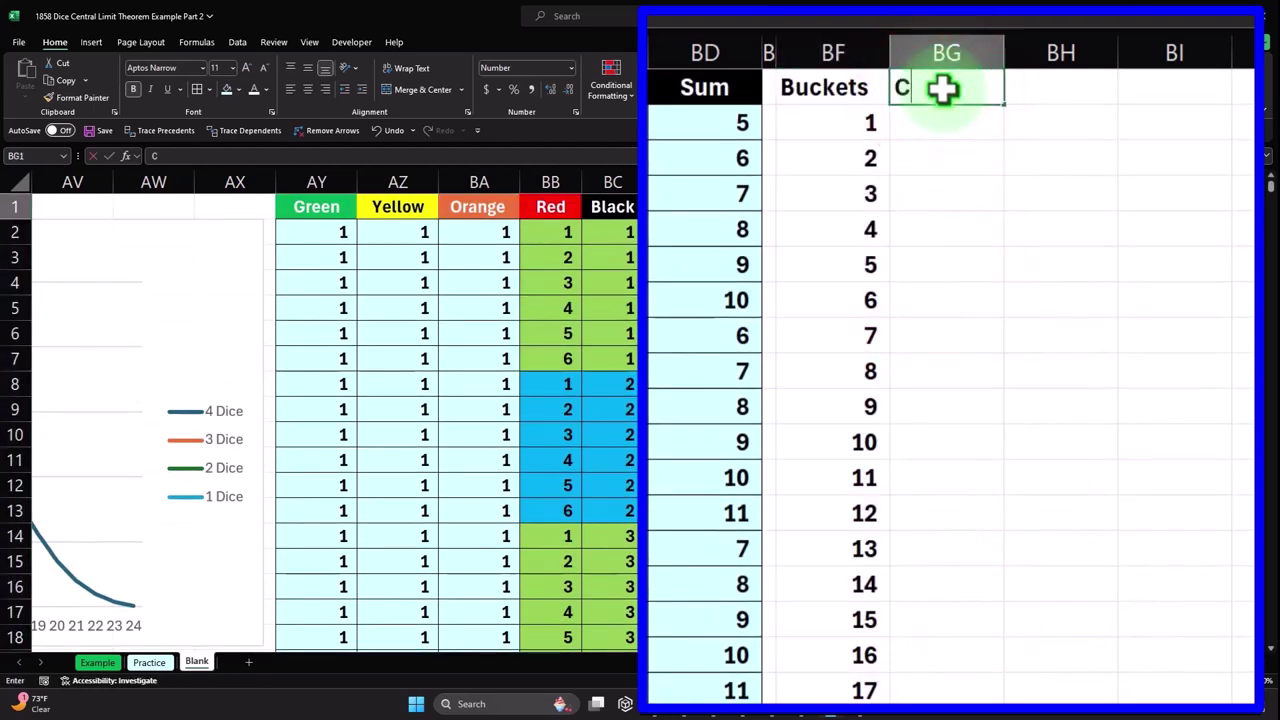
type("ount if")
key("Return")
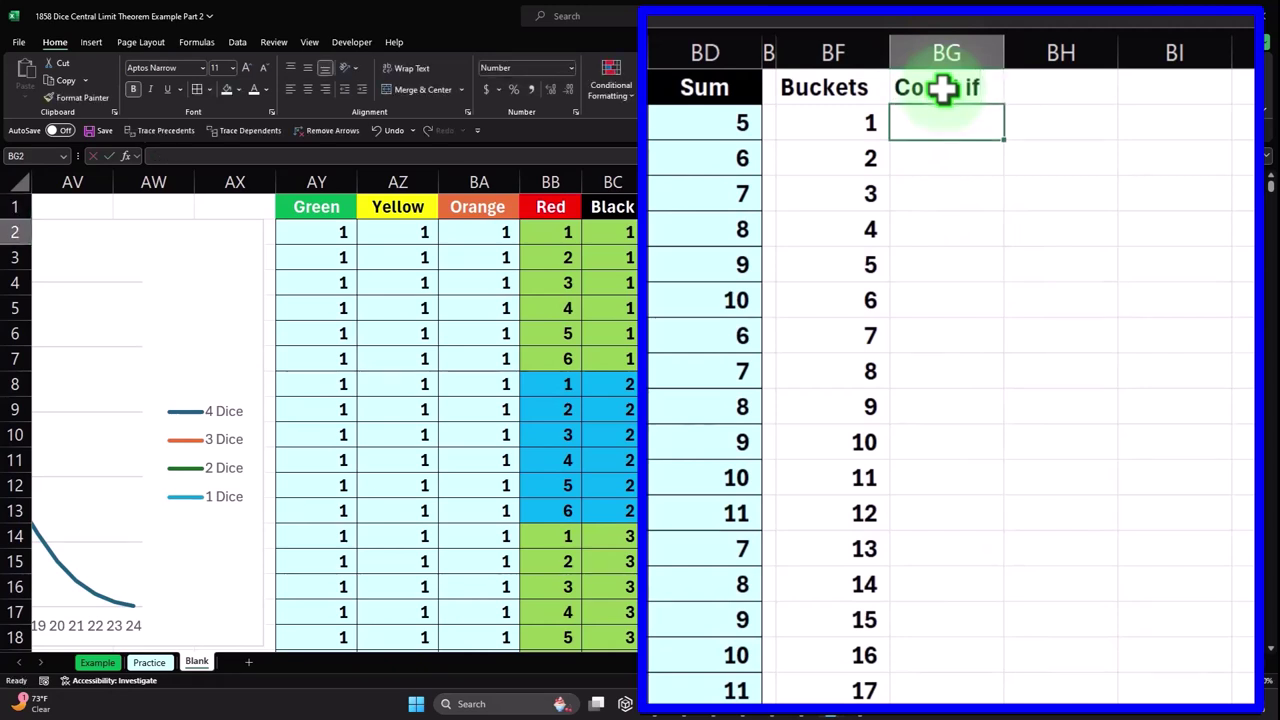
Start =COUNTIF($BD$2:$BD$7777,BF2 in BG2 to count sums matching bucket BF2.
type("=countif")
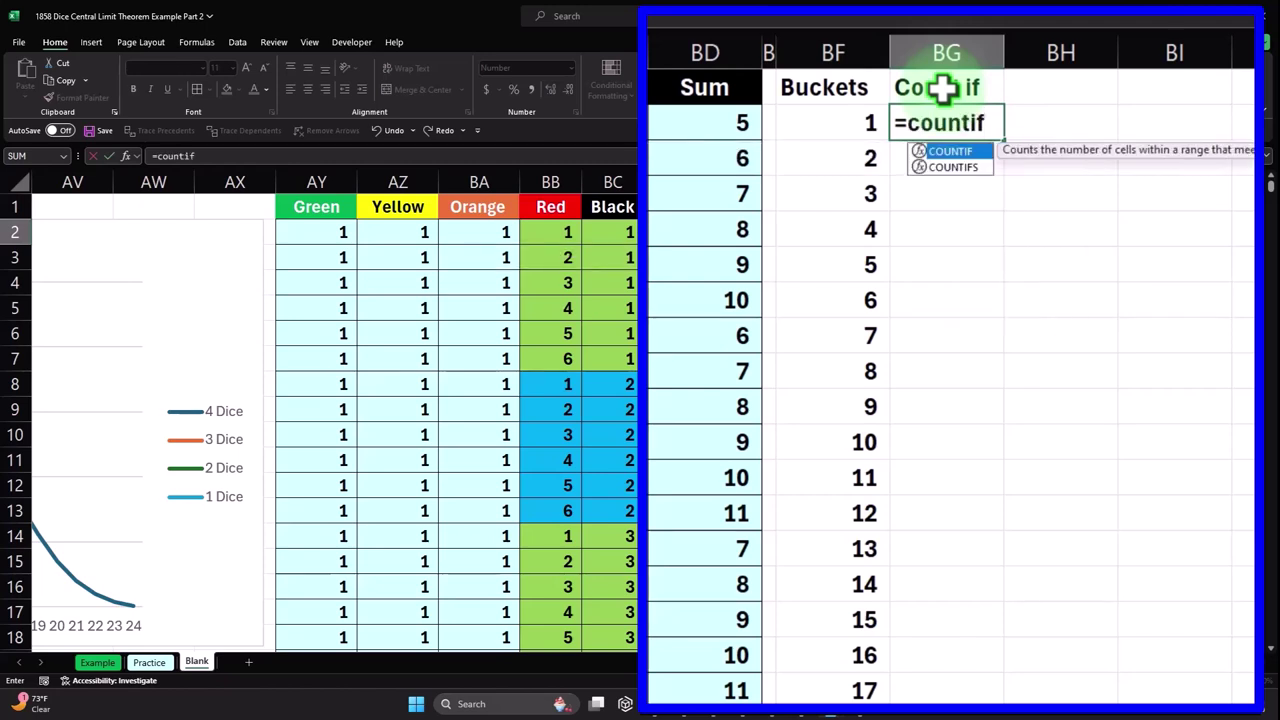
key("Tab")
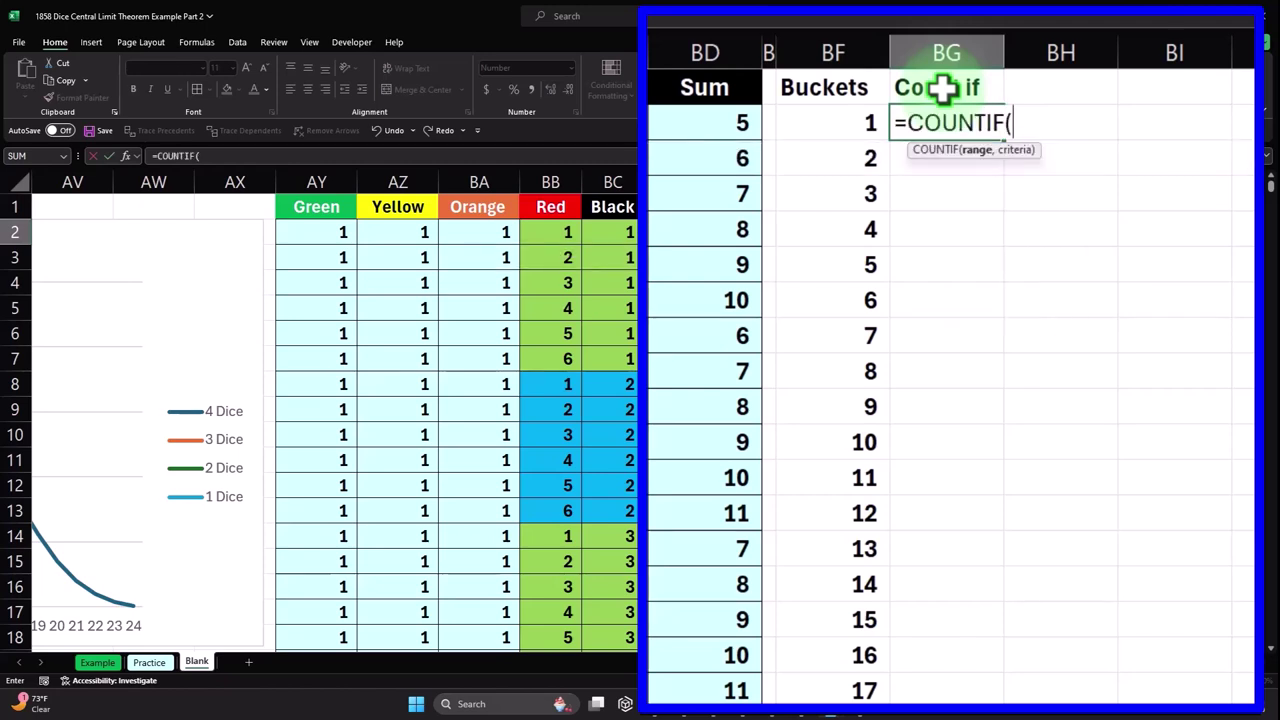
key("Left")
key("Left")
key("Left")
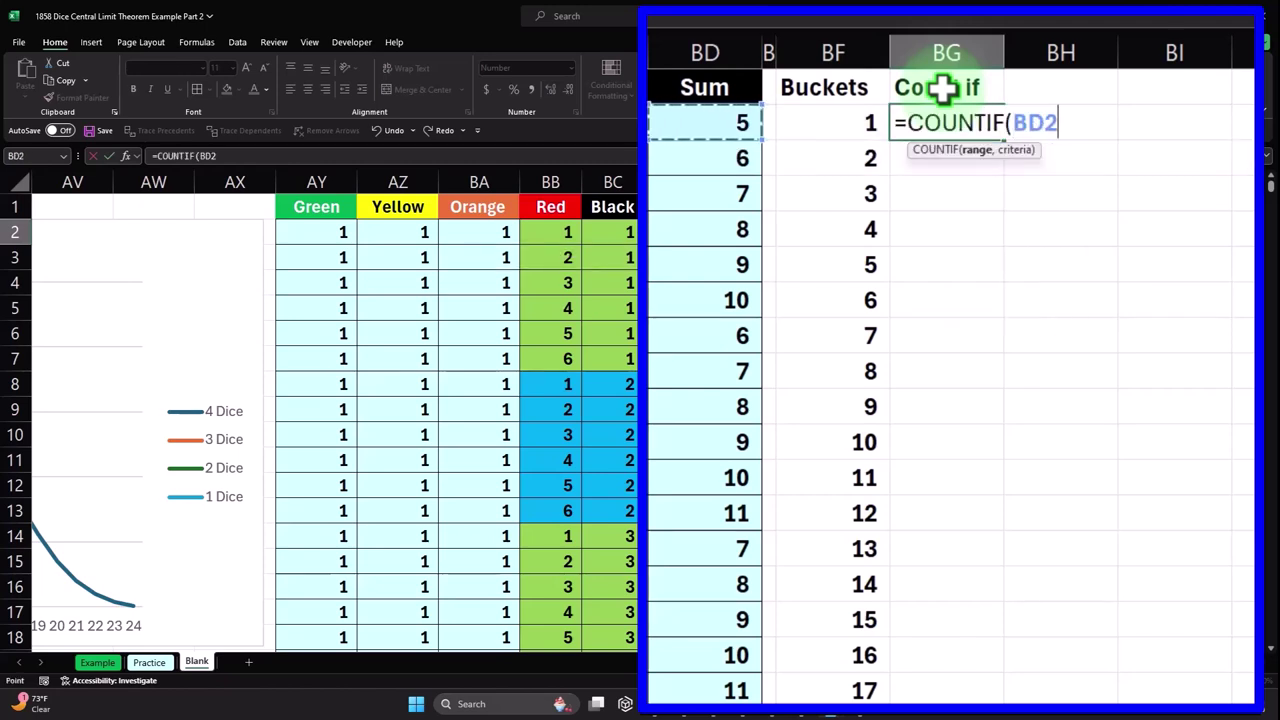
key("ctrl+shift+Down")
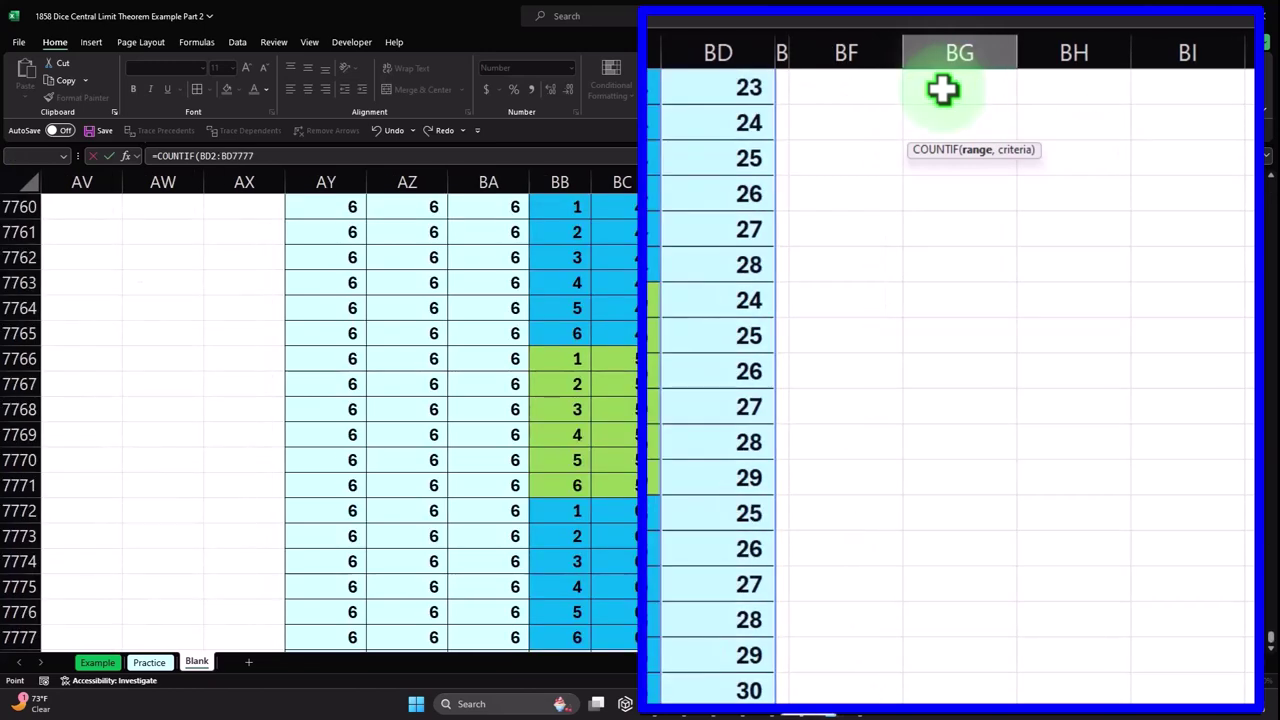
key("ctrl+BackSpace")
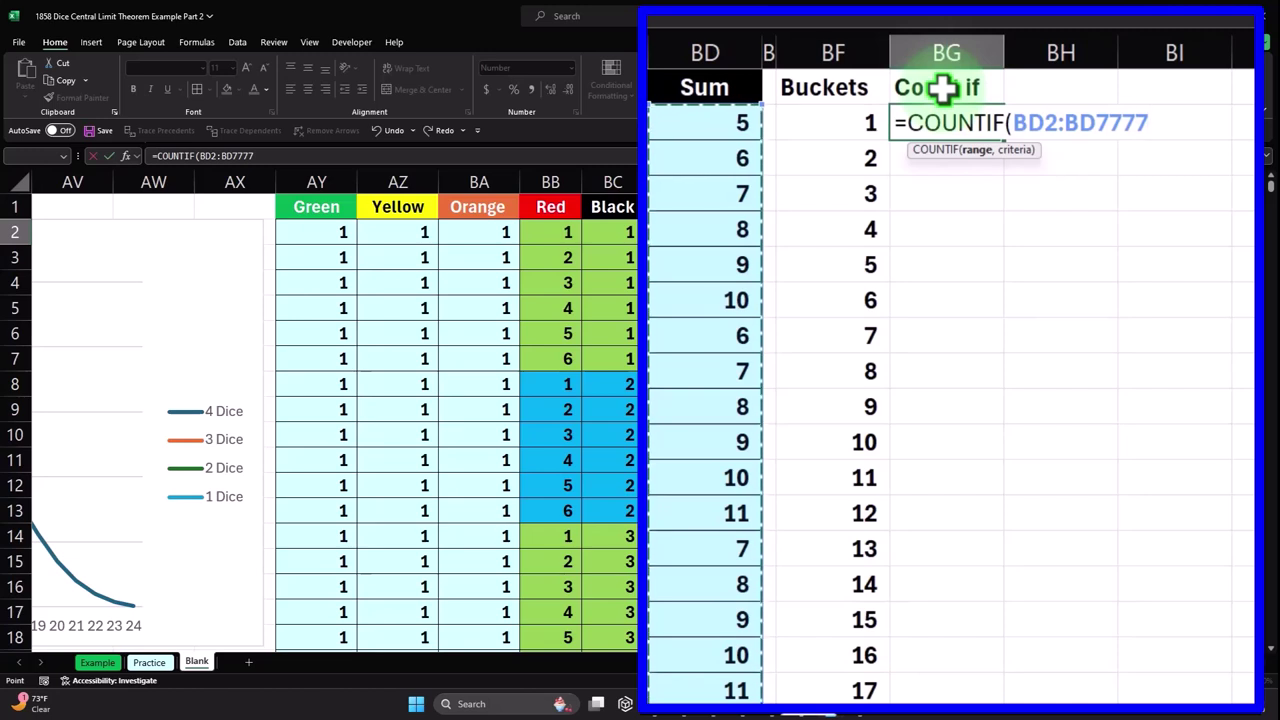
key("F4")
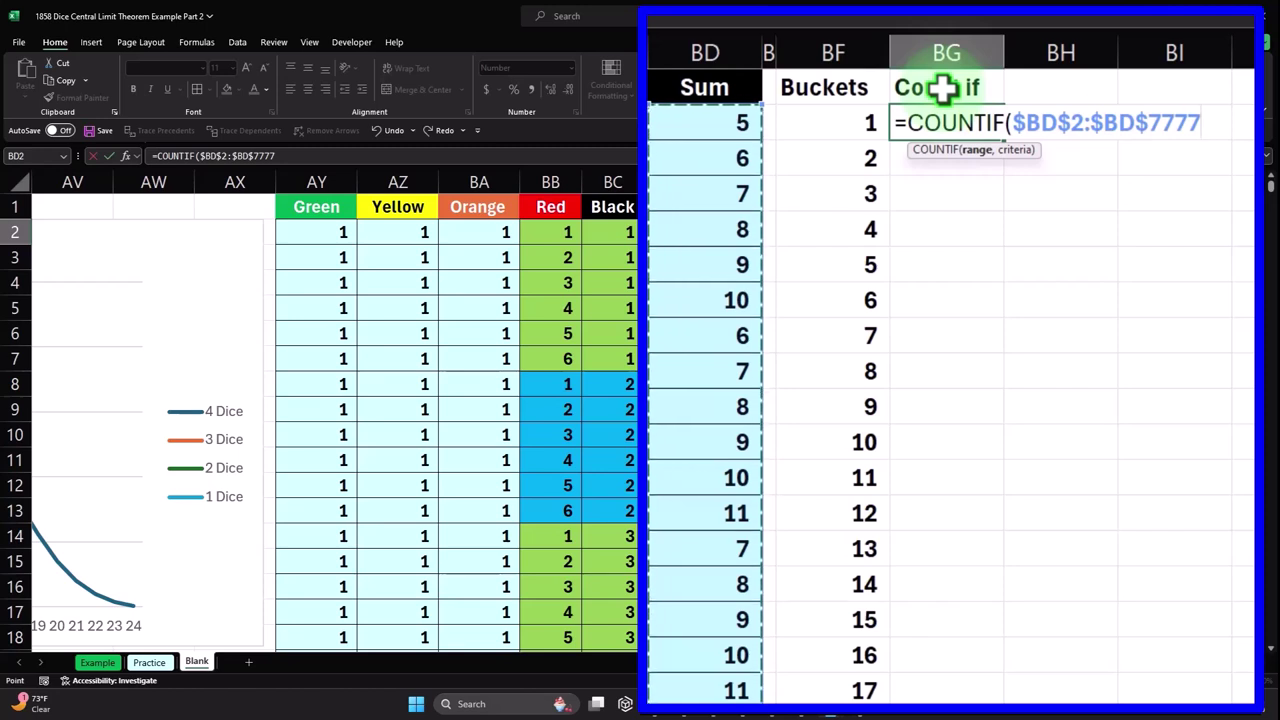
type(",")
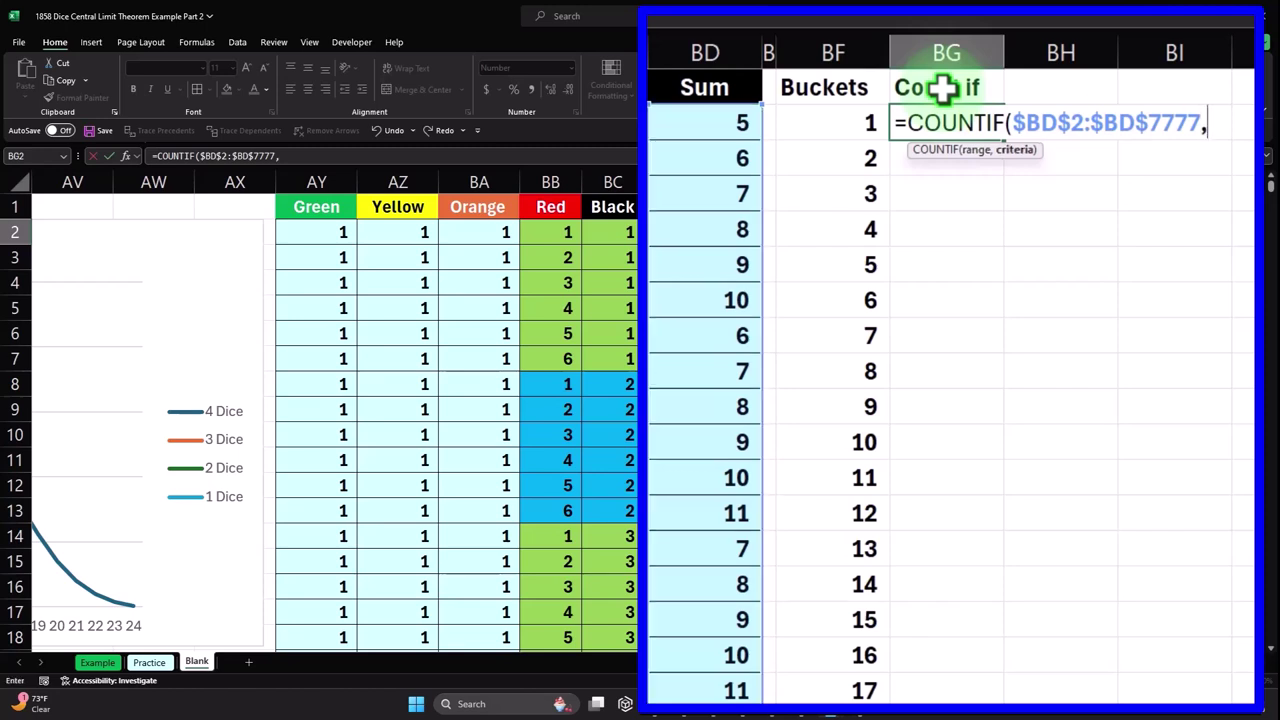
left_click(873, 115)
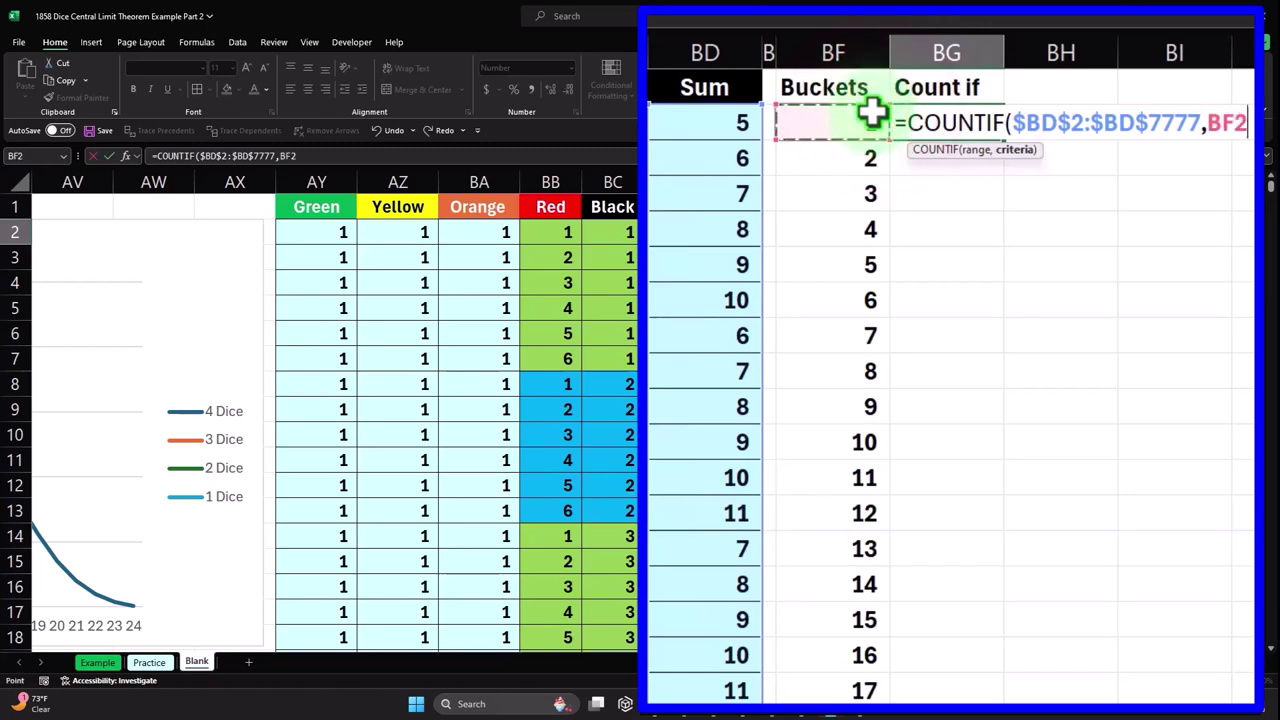
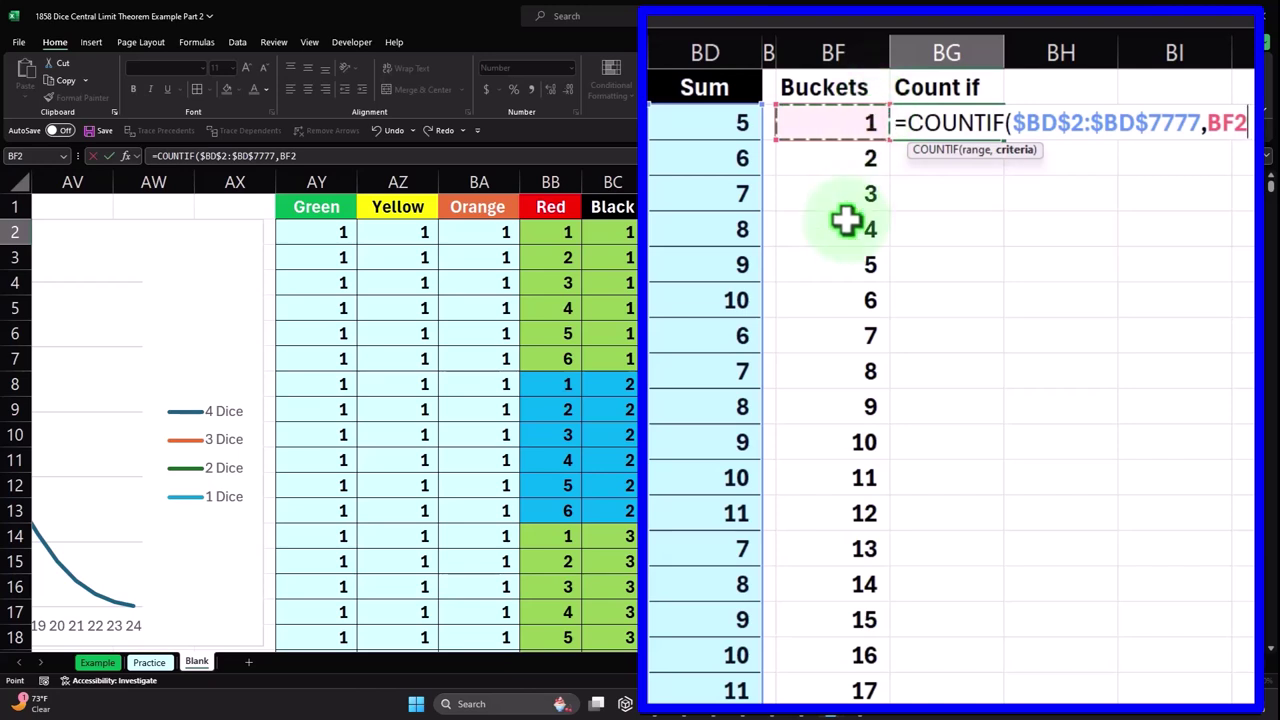
Enter the COUNTIF formula in BG2 and fill it down for buckets 1–30.
key("Return")
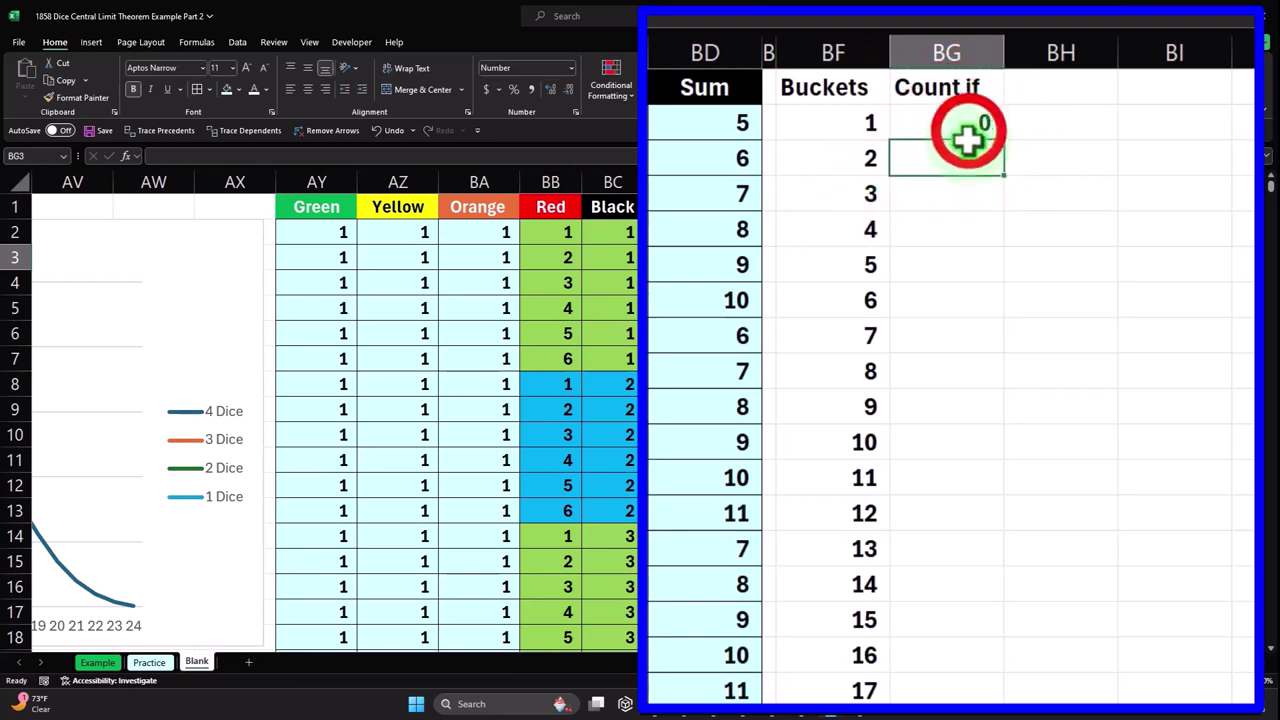
left_click(971, 128)
left_click_drag(1002, 143, 1002, 143)
double_click(1004, 143)
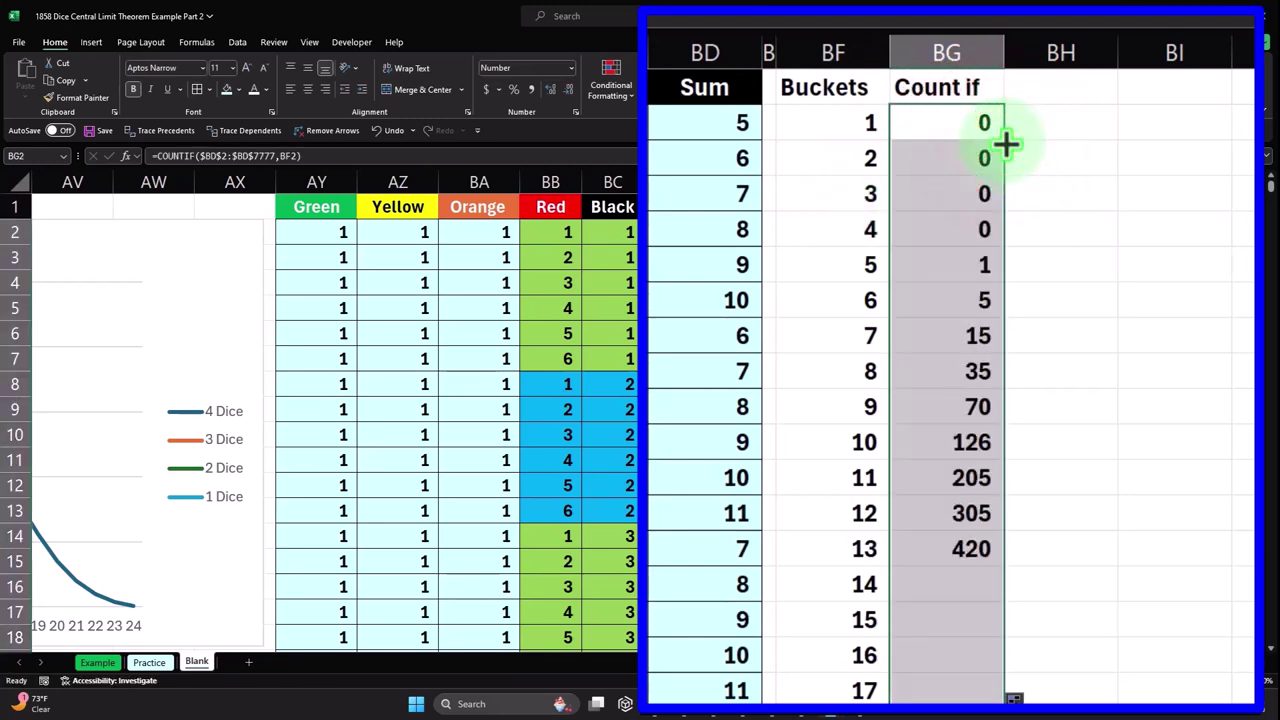
left_click(934, 131)
Check the counts down the column, peaking at 780 for sums 17 and 18.
key("Down")
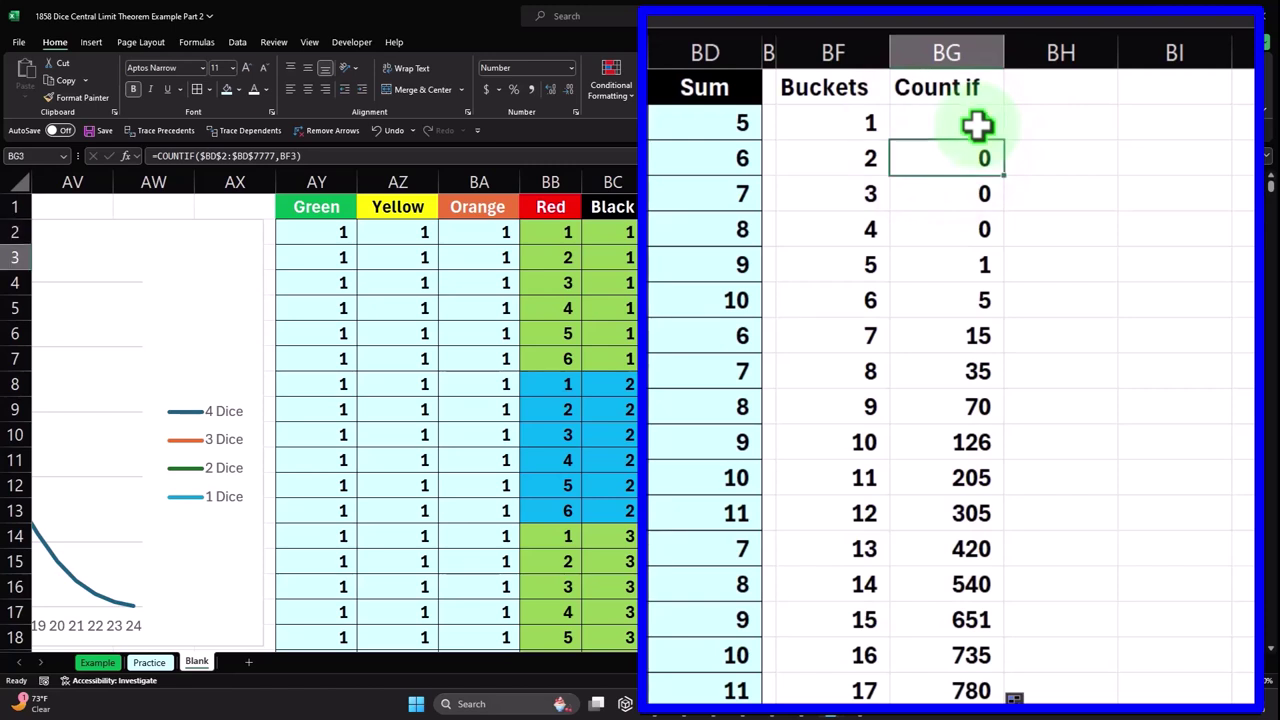
key("Down")
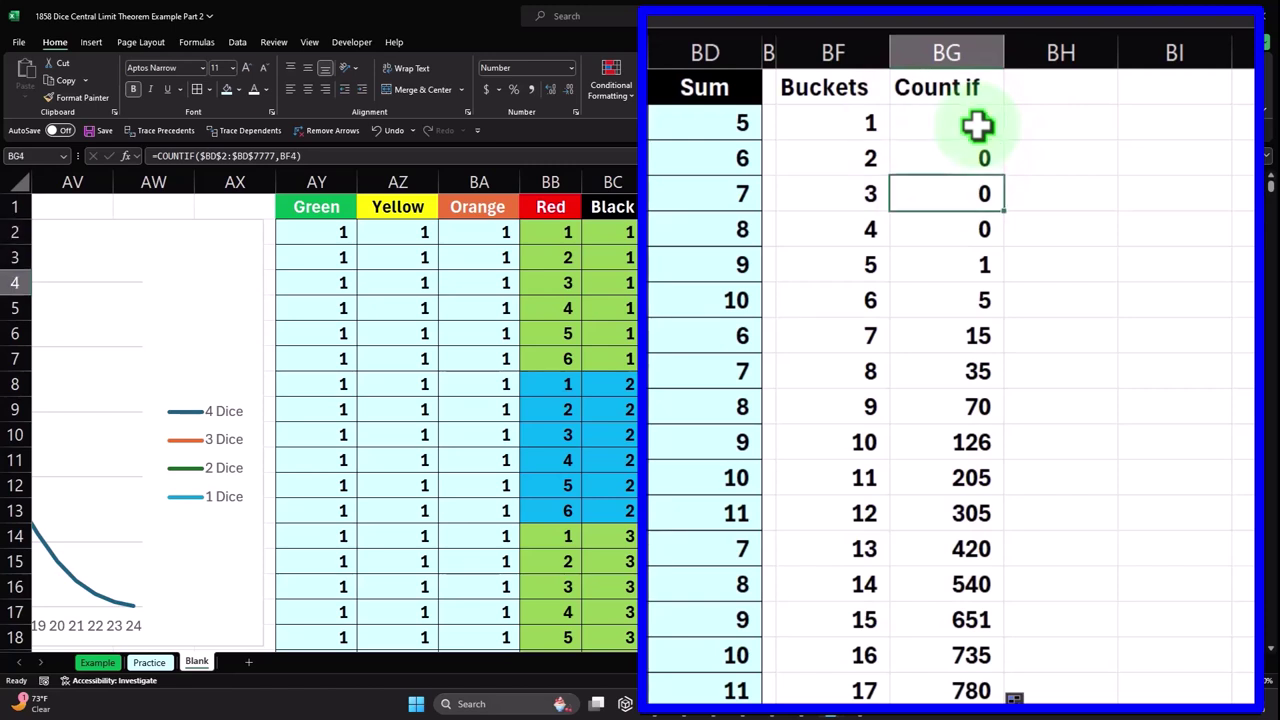
key("Down")
key("Down")
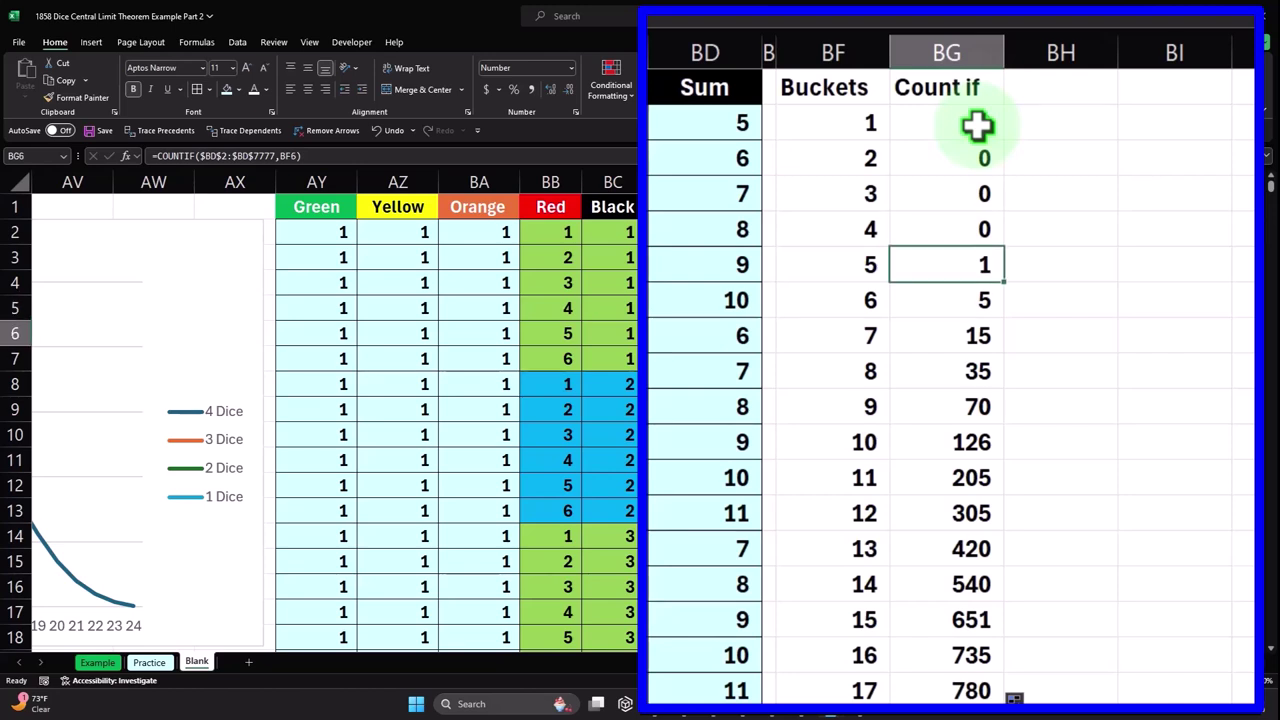
key("Down")
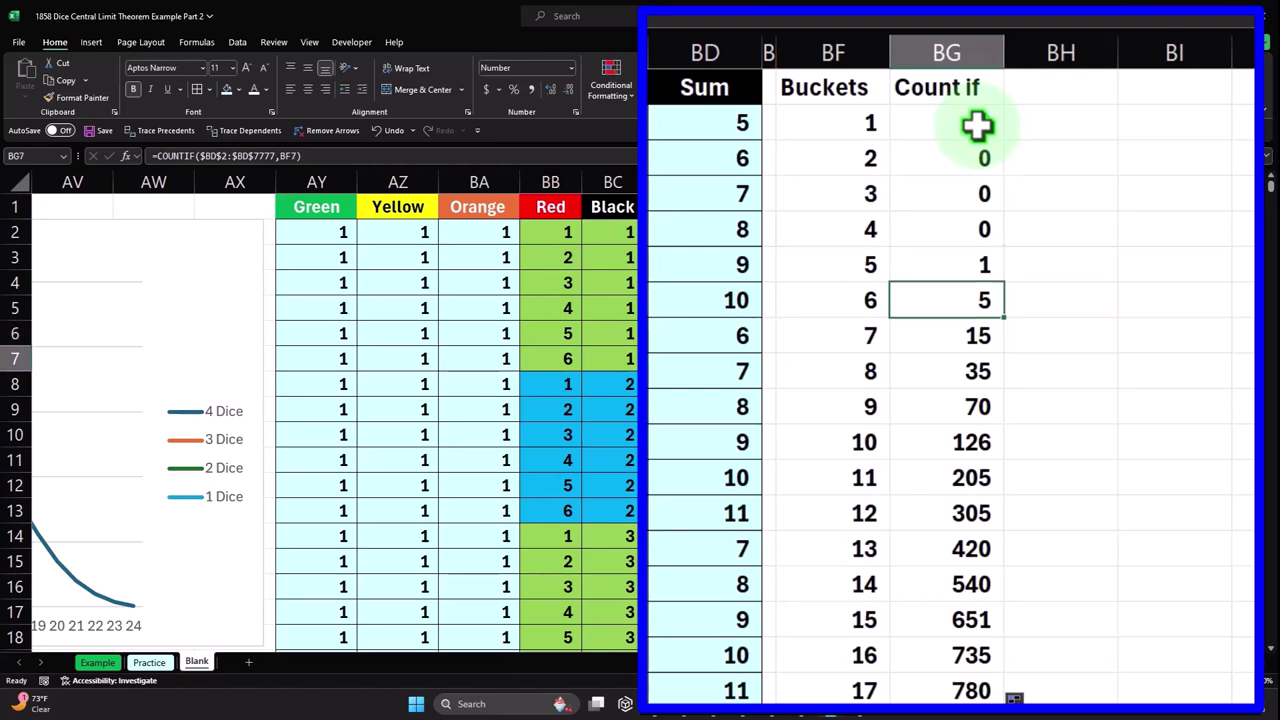
key("Down")
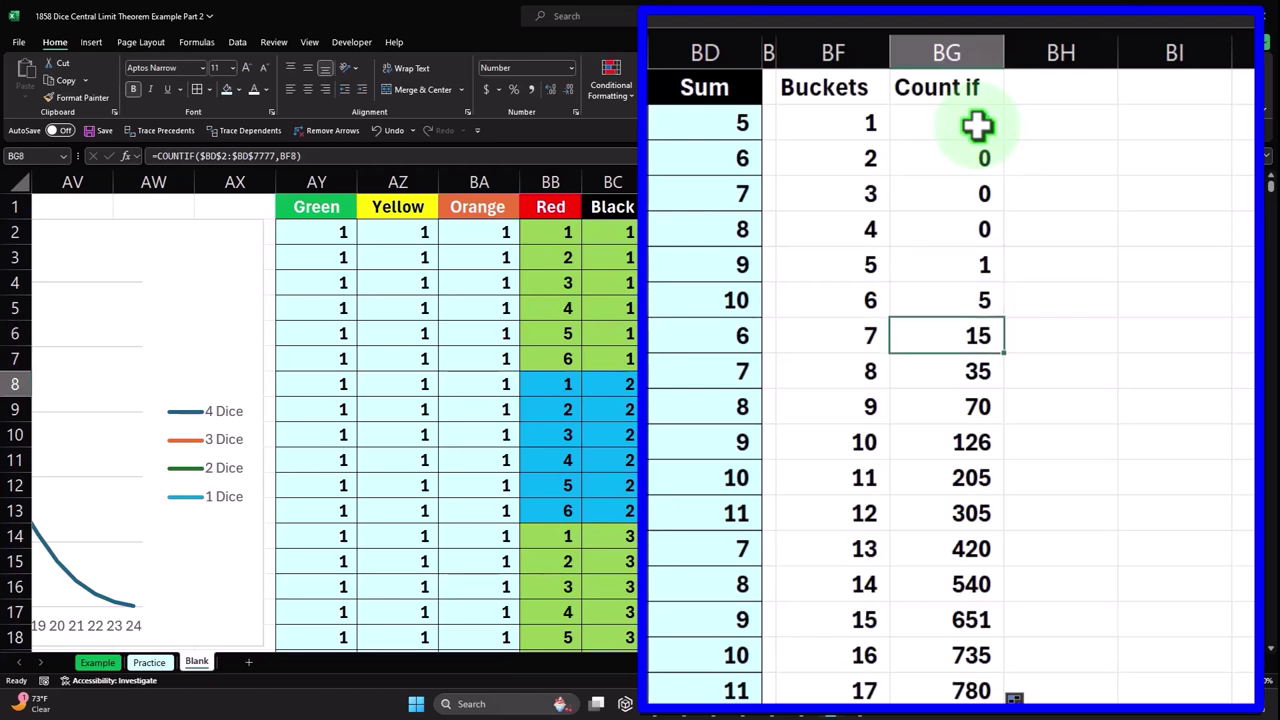
key("Down")
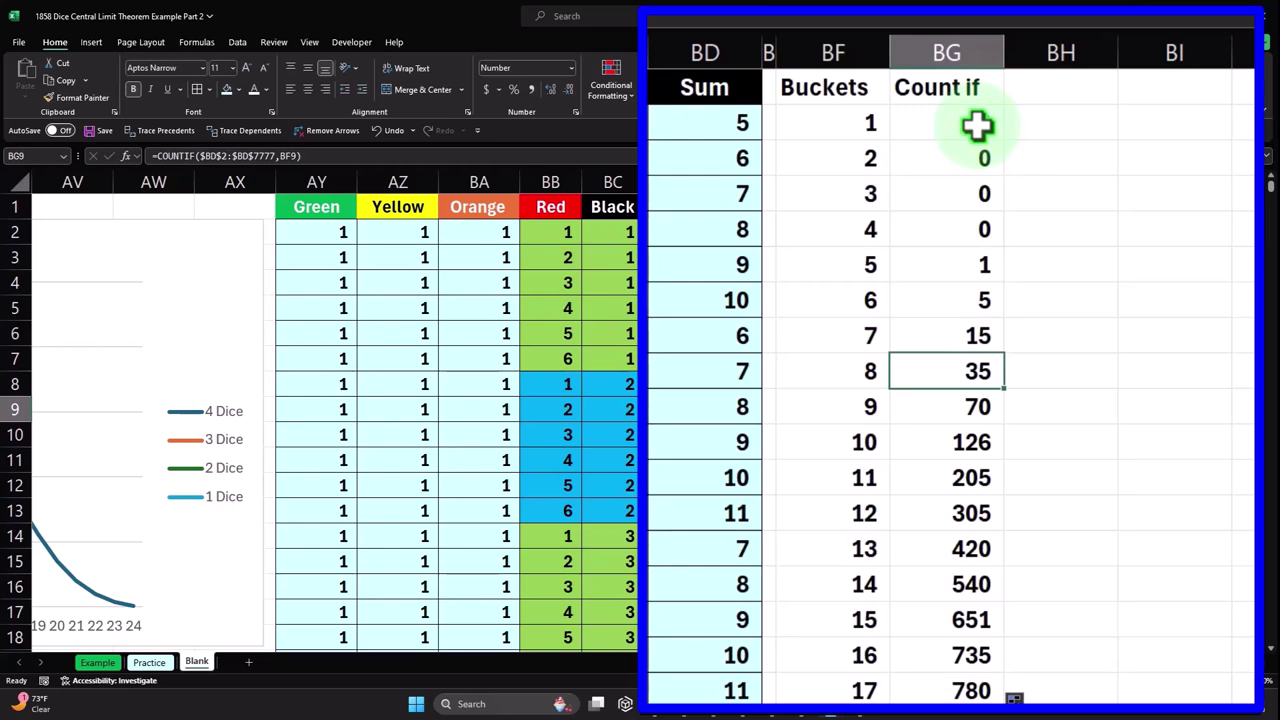
key("Down")
key("Down")
key("Down")
key("Down")
key("Down")
key("Down")
key("Down")
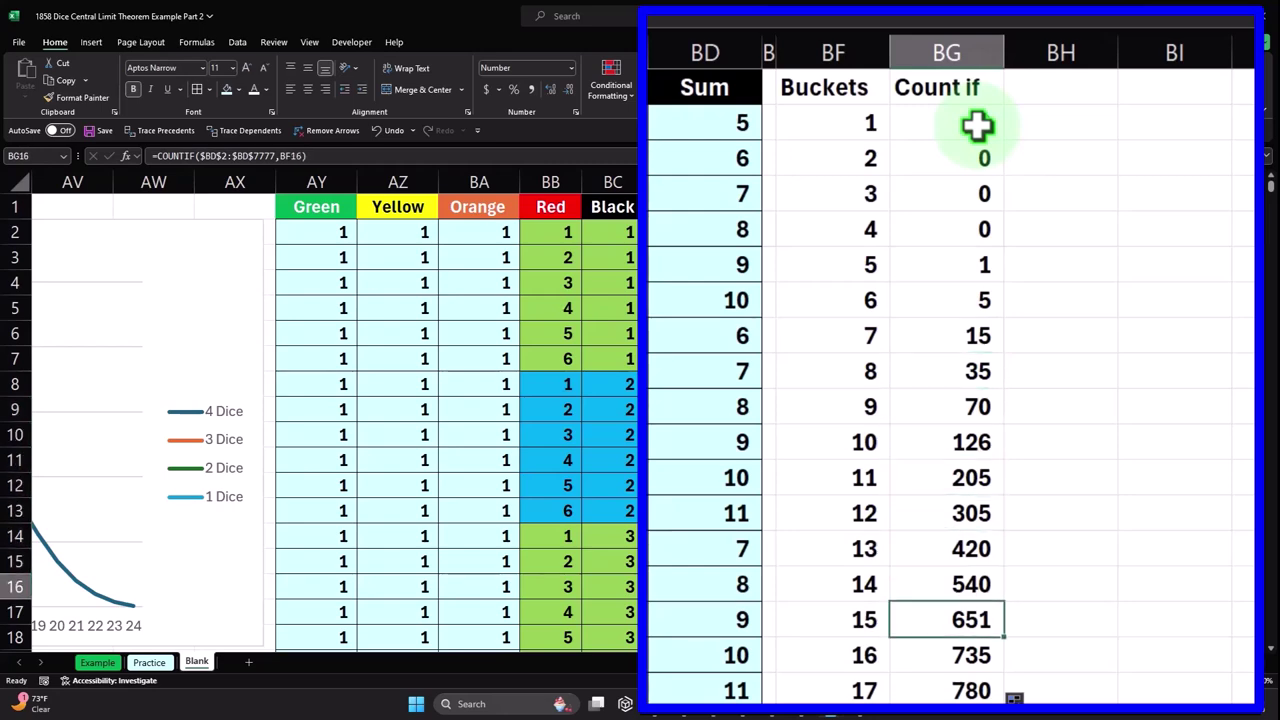
key("Down")
key("Down")
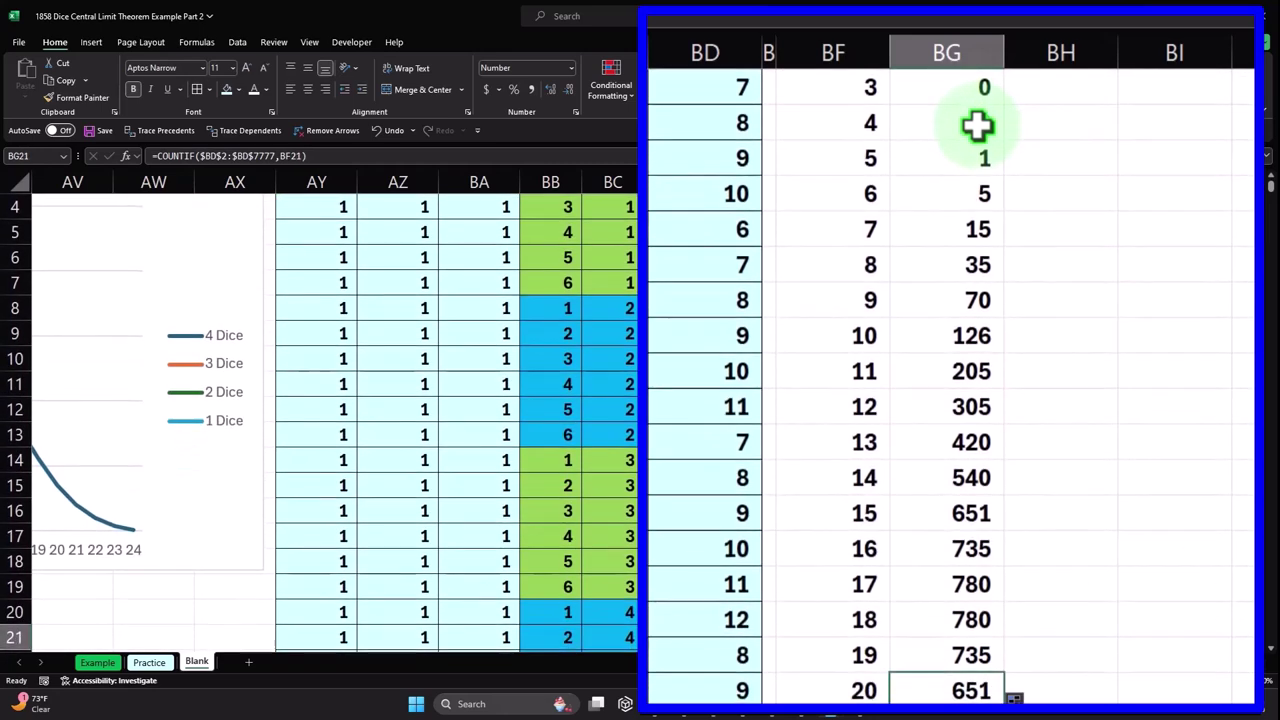
key("Down")
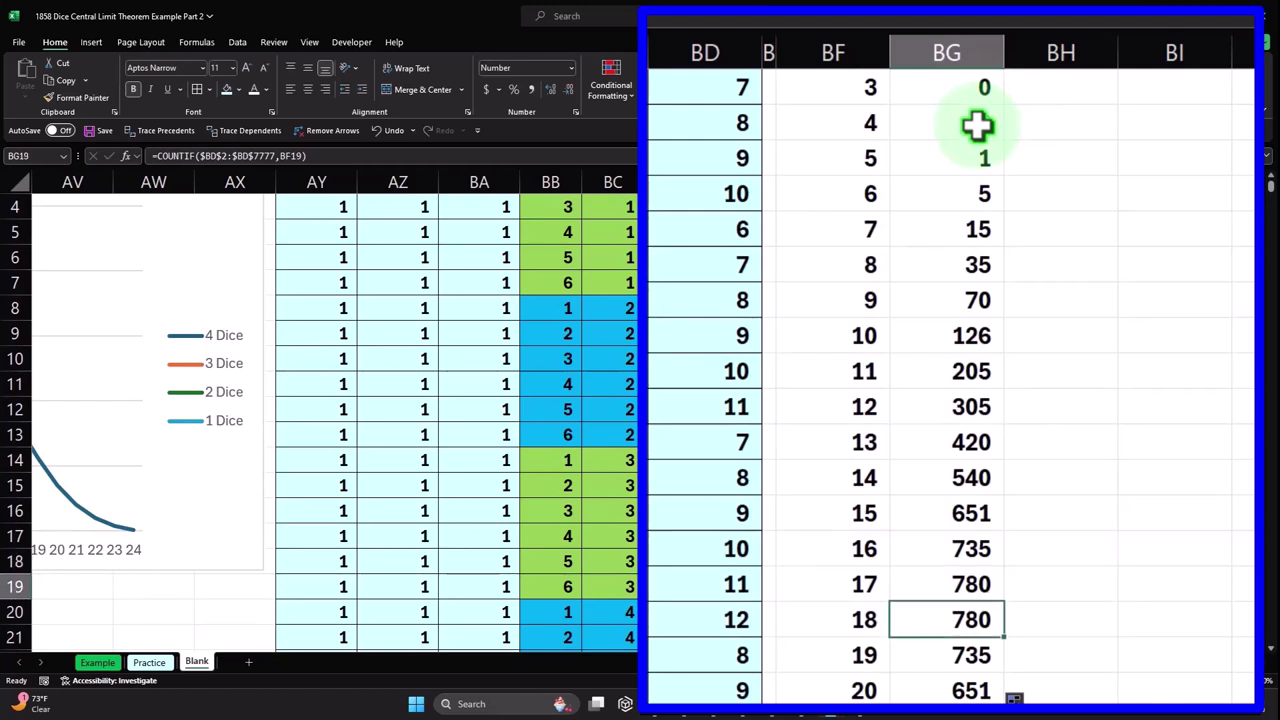
key("Down")
key("Down")
key("Down")
key("Down")
key("Down")
key("Down")
key("Down")
key("Down")
key("Down")
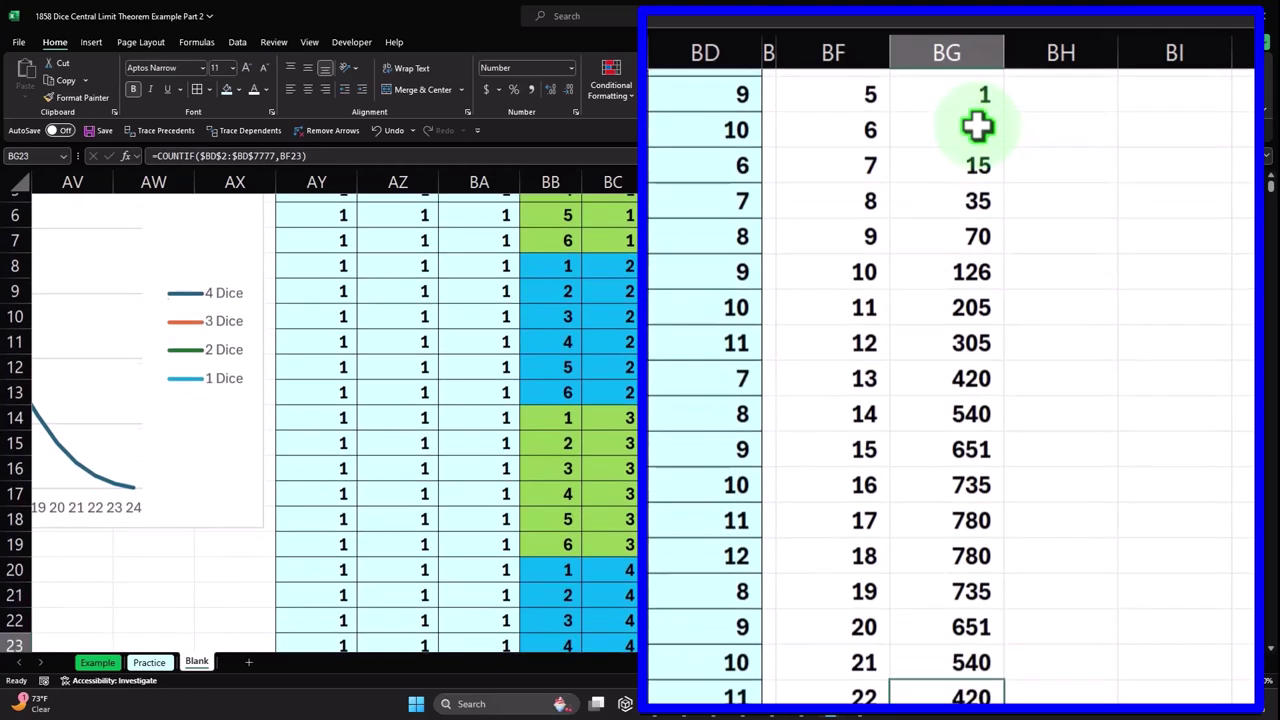
key("Down")
key("Down")
key("Down")
key("Down")
key("Down")
key("Down")
key("Down")
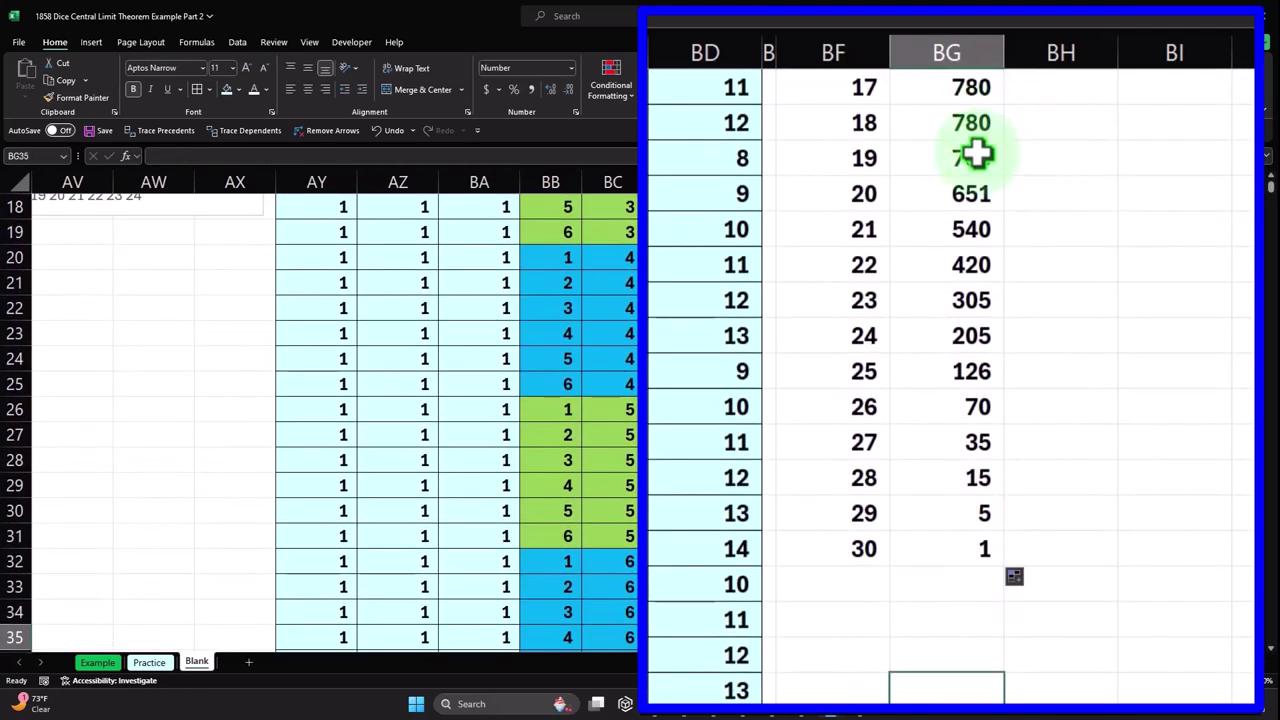
Label BF32 'Total', AutoSum the counts beside it to 7,776, then select BF2:BG32.
left_click(858, 590)
type("Total")
key("Tab")
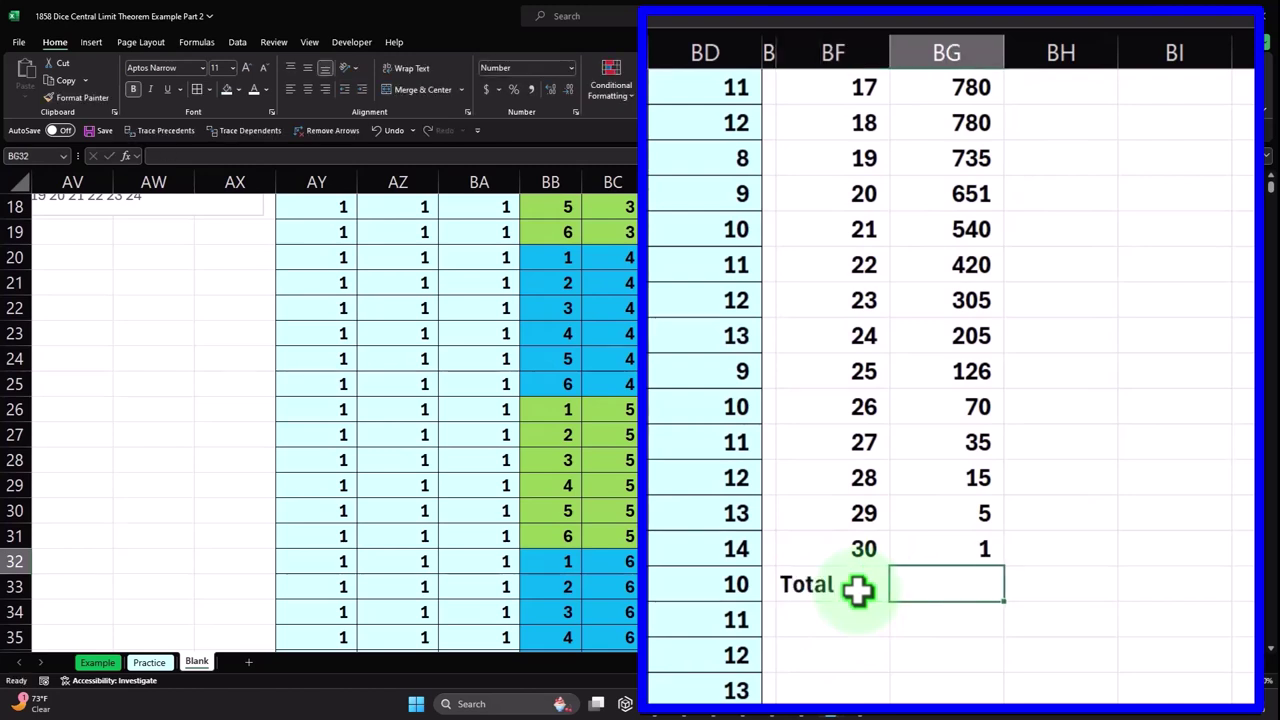
key("alt+equal")
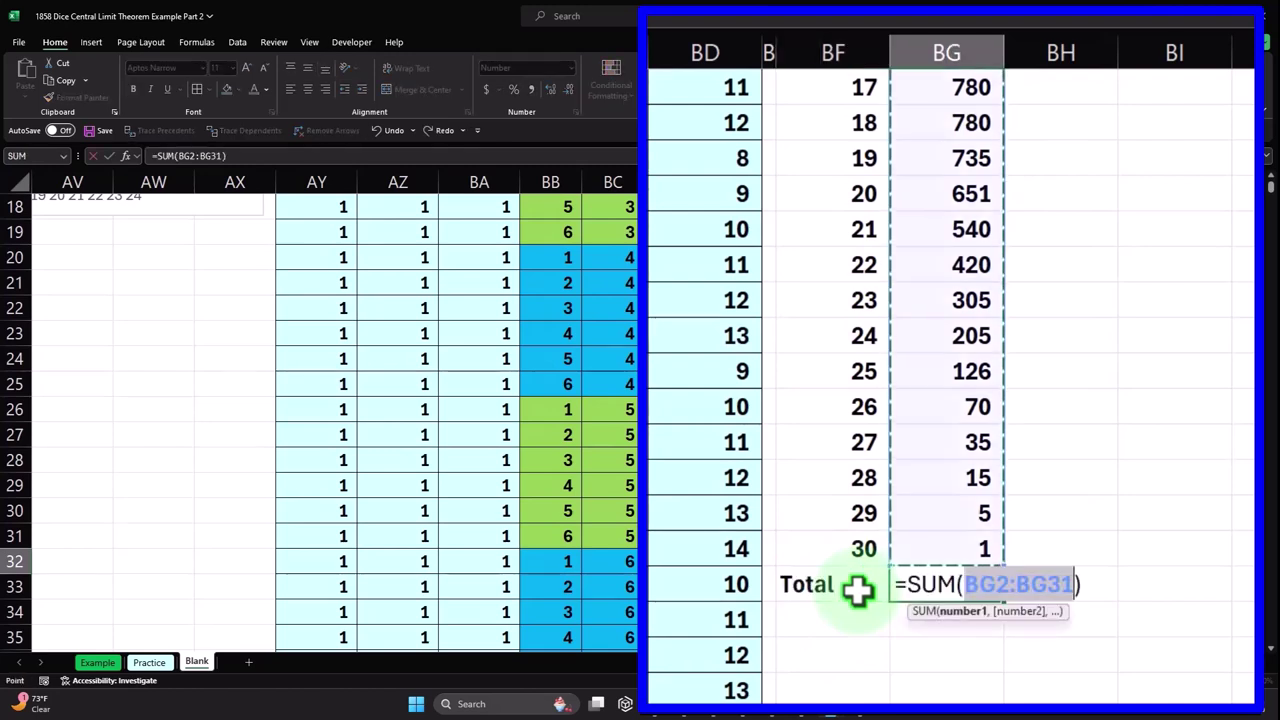
key("Return")
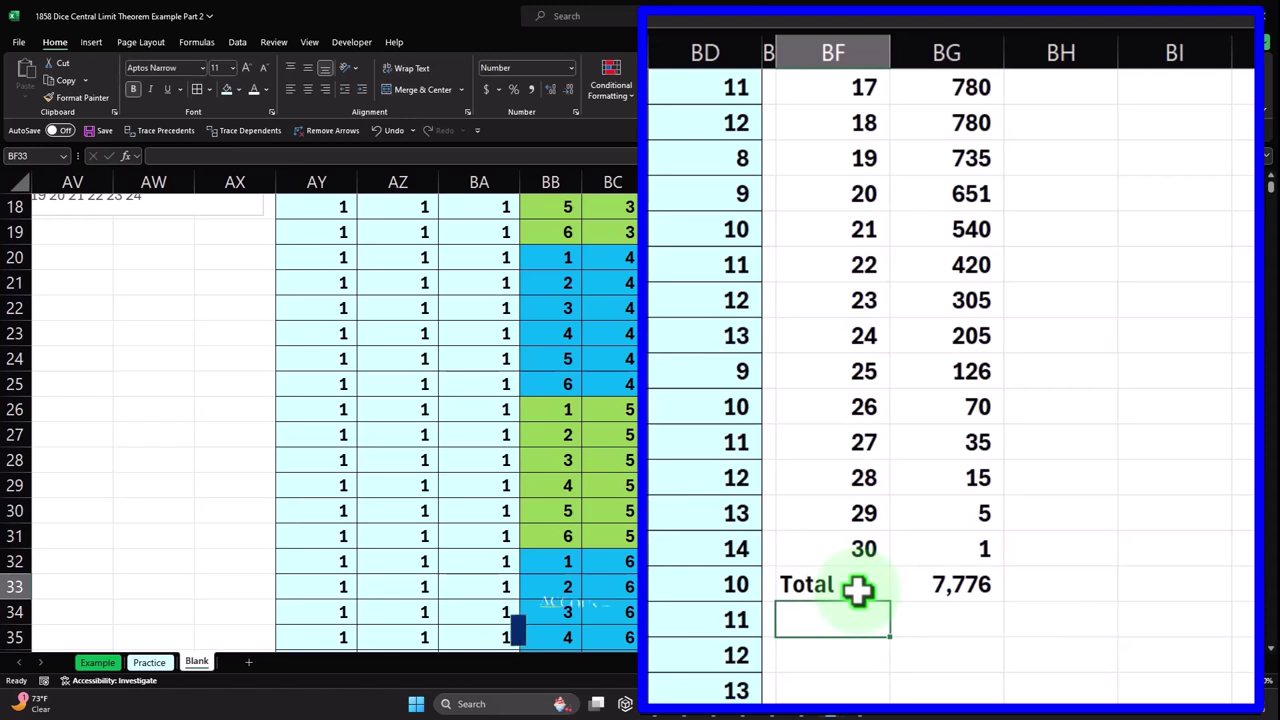
left_click(858, 588)
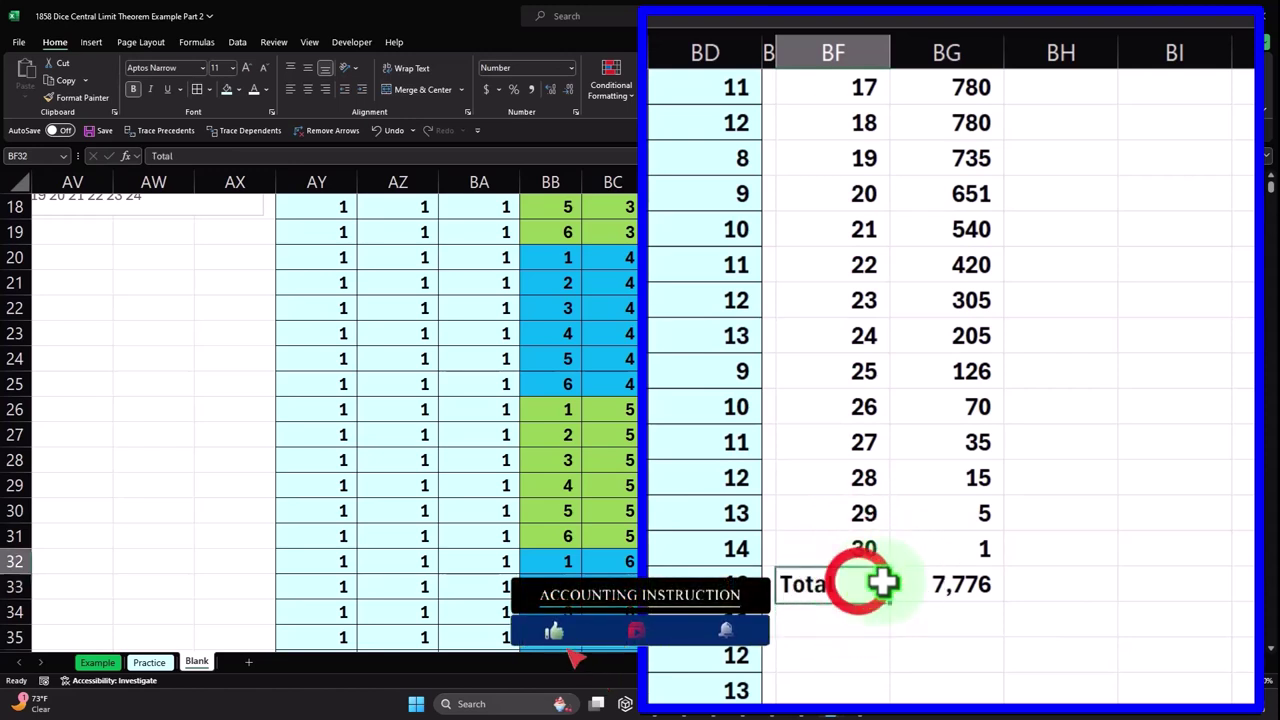
left_click_drag(883, 583, 904, 581)
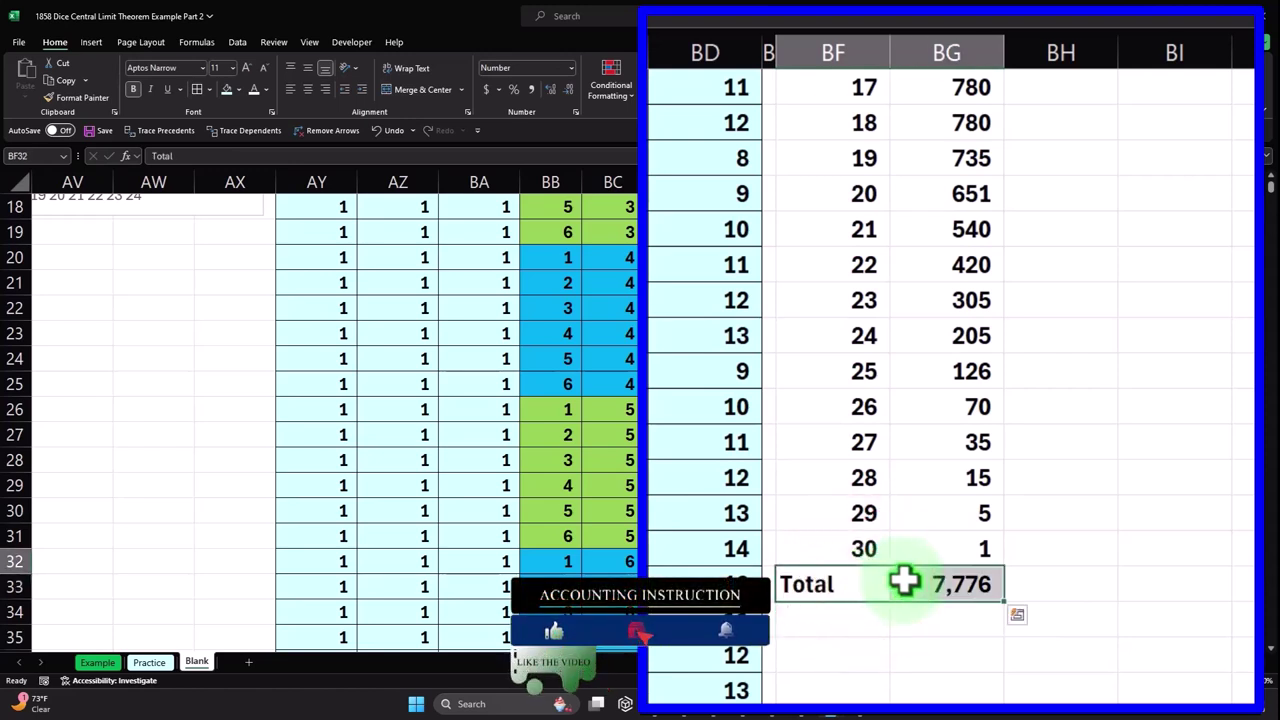
left_click_drag(826, 561, 857, 232)
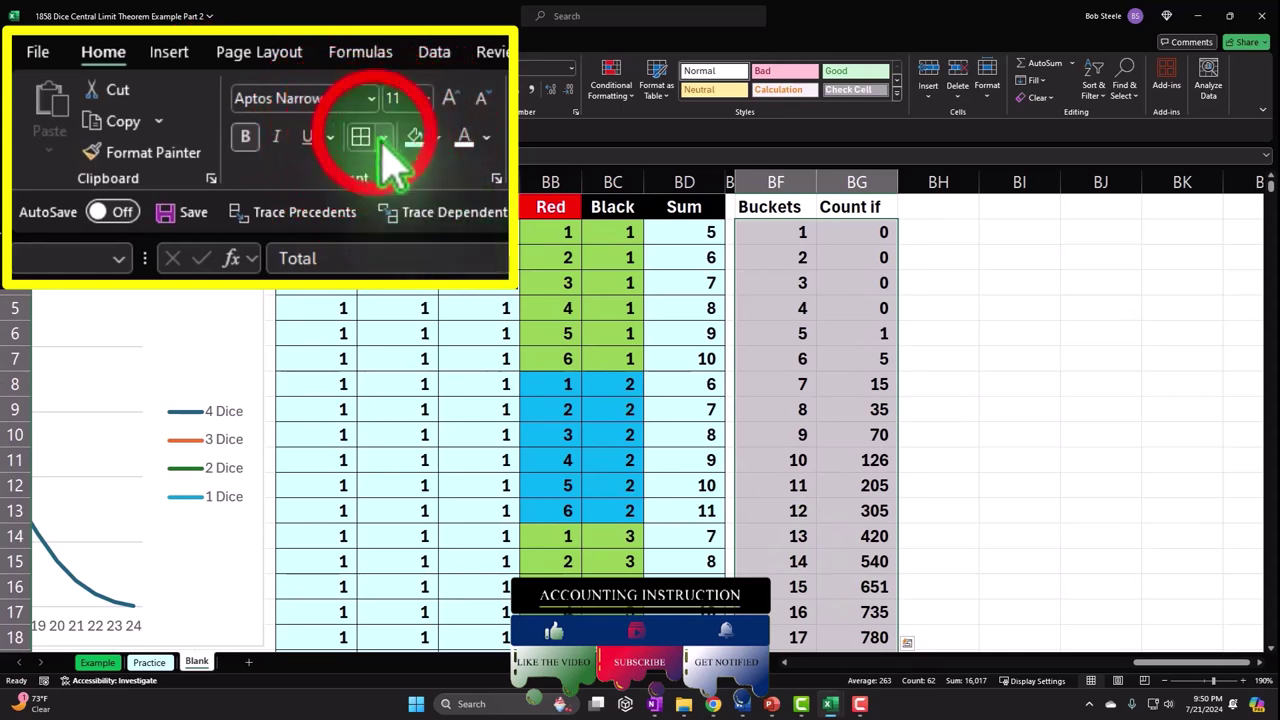
Apply All Borders to the bucket table and select the BF1:BG1 headers.
left_click(199, 89)
scroll(825, 407, "up", 4)
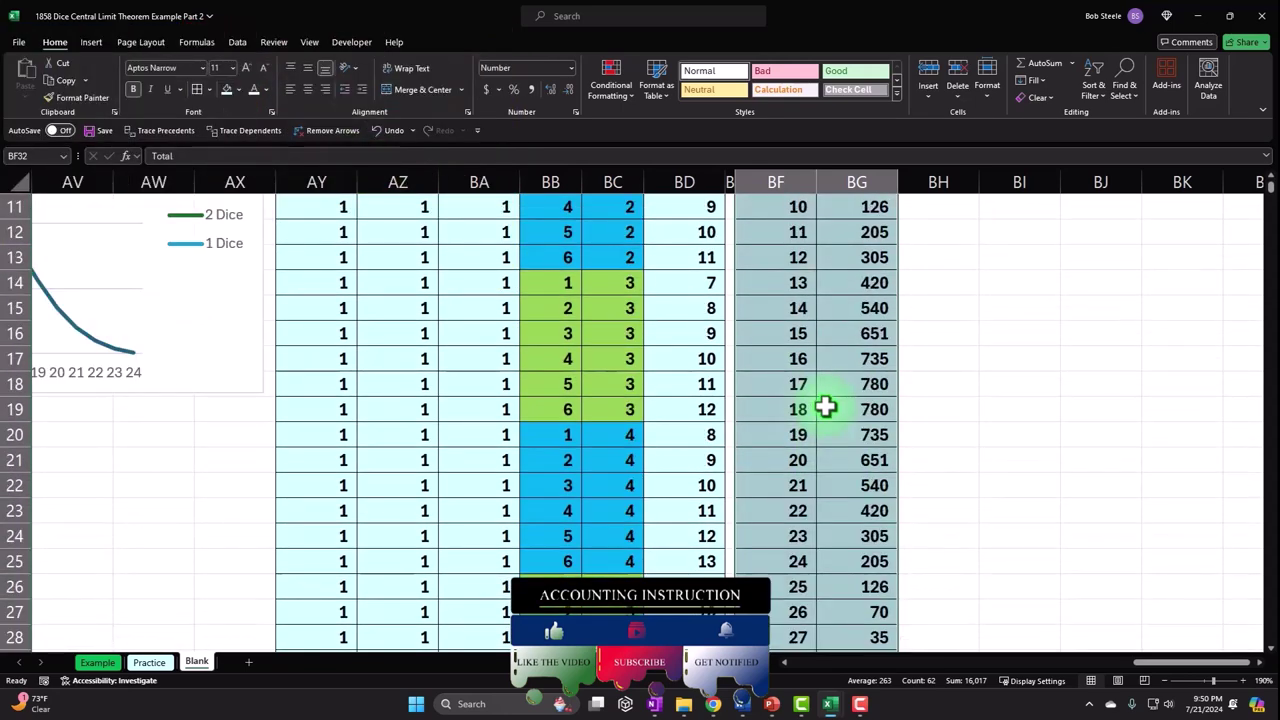
scroll(825, 407, "up", 3)
left_click_drag(772, 207, 829, 205)
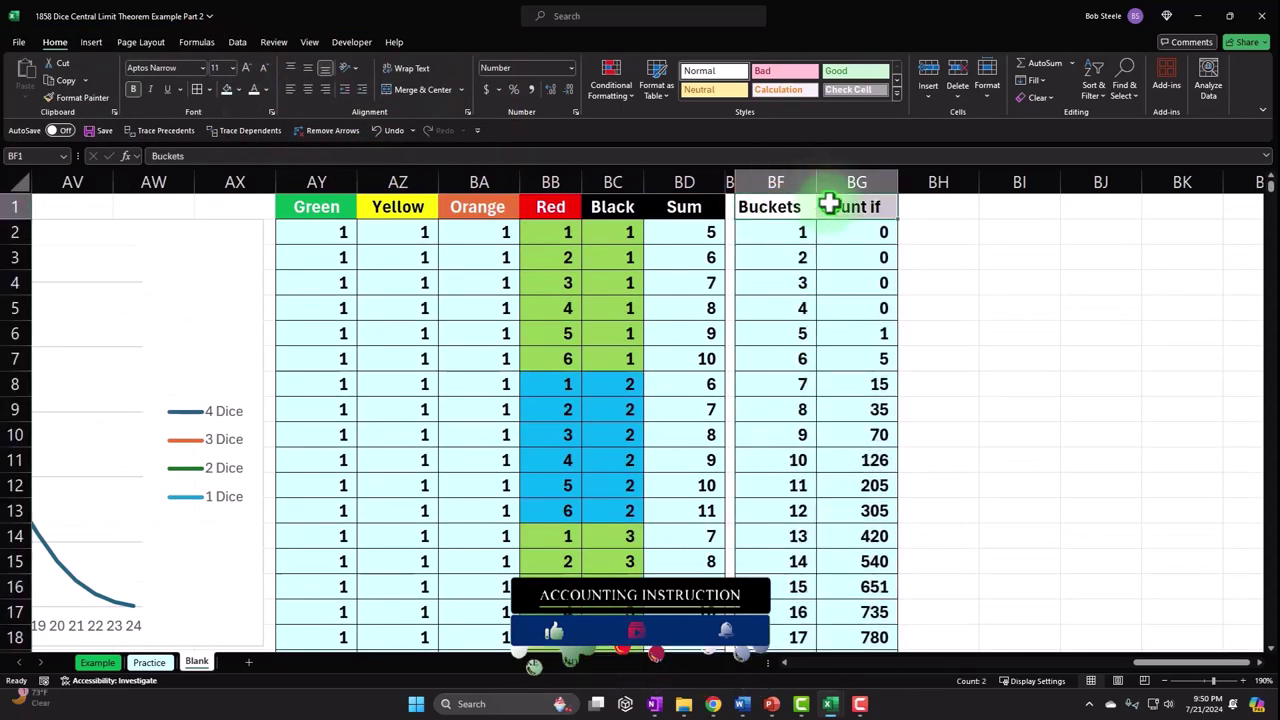
Make the Buckets and Count if headers black with white, centred text.
left_click(239, 89)
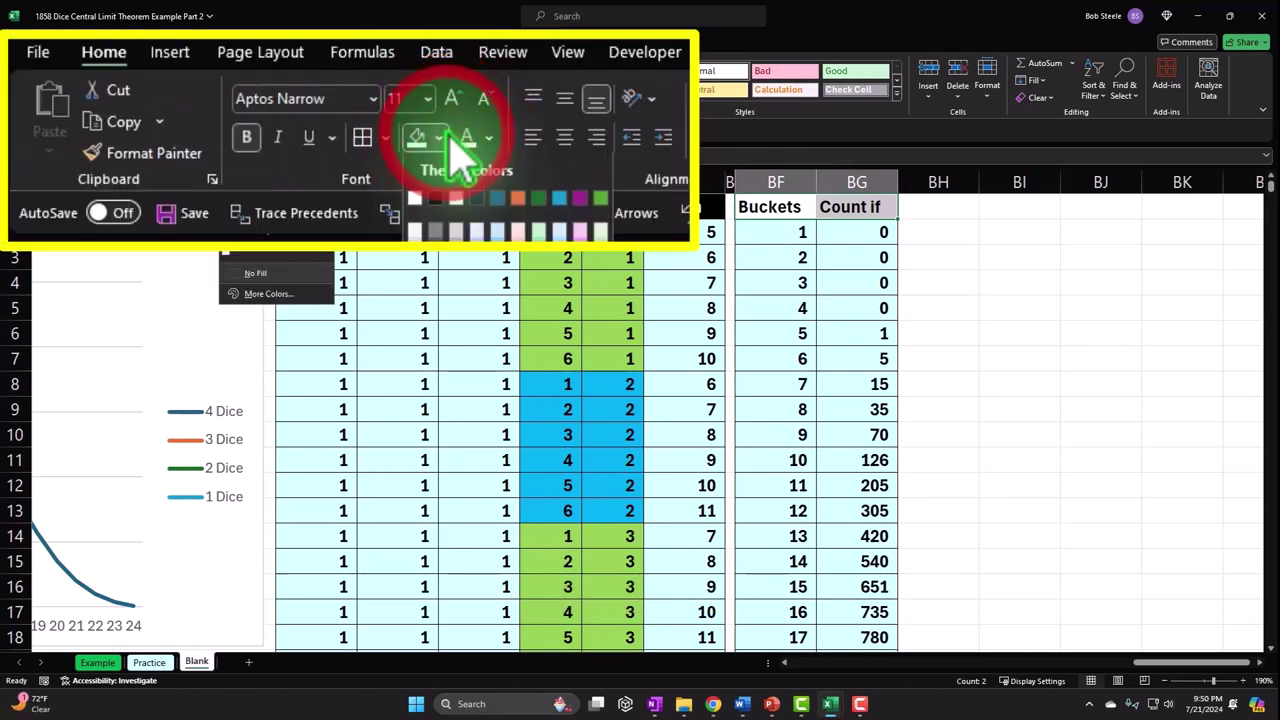
left_click(437, 200)
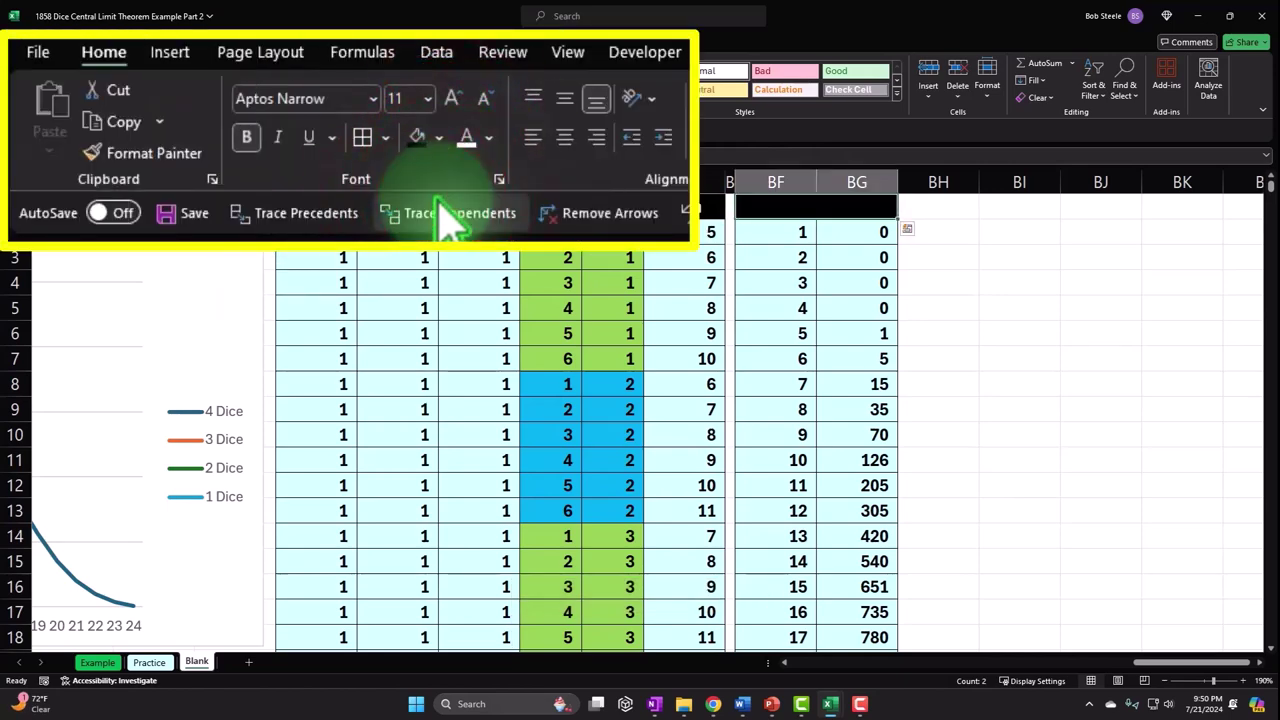
left_click(466, 137)
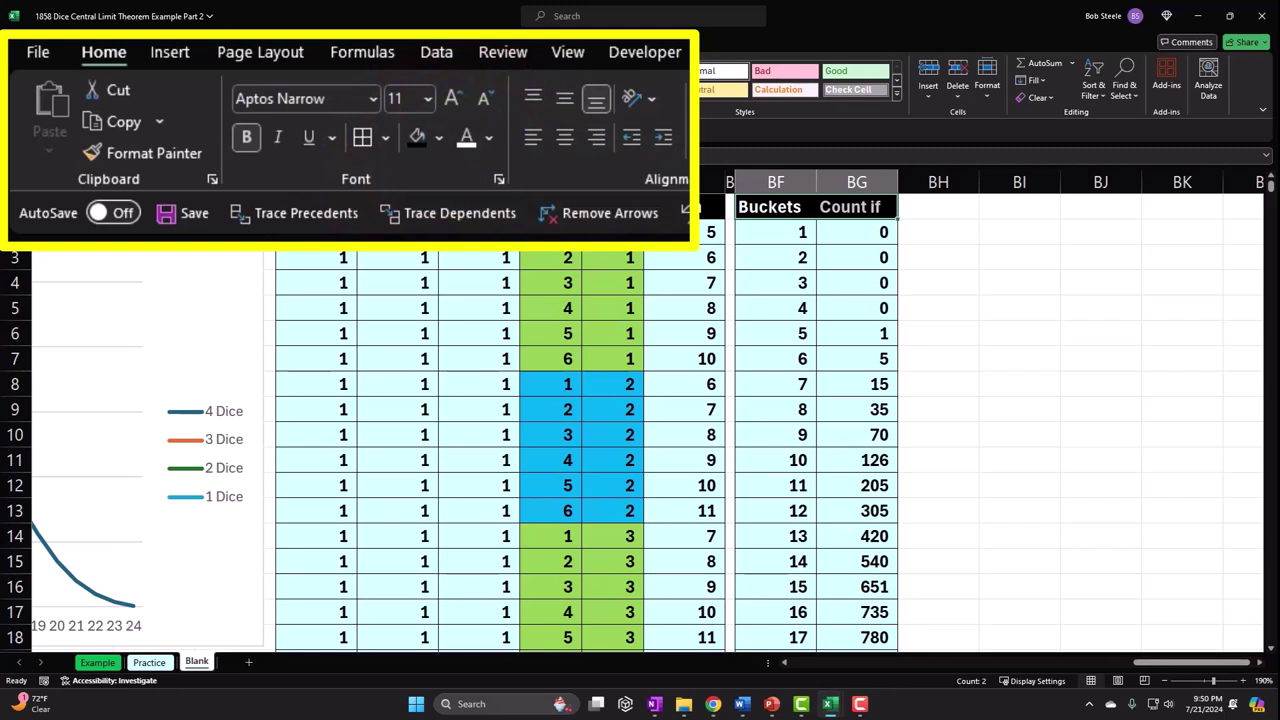
left_click(565, 137)
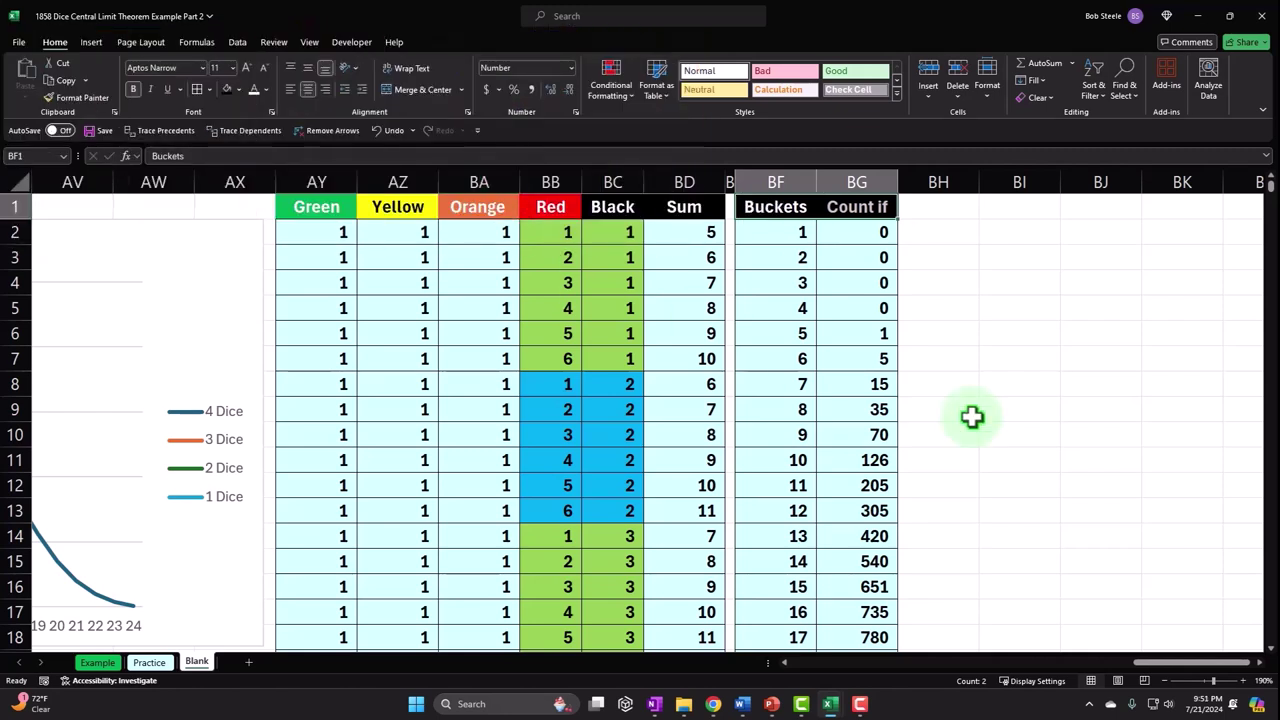
Select the counts BG2:BG31, leaving out the total.
left_click(856, 233)
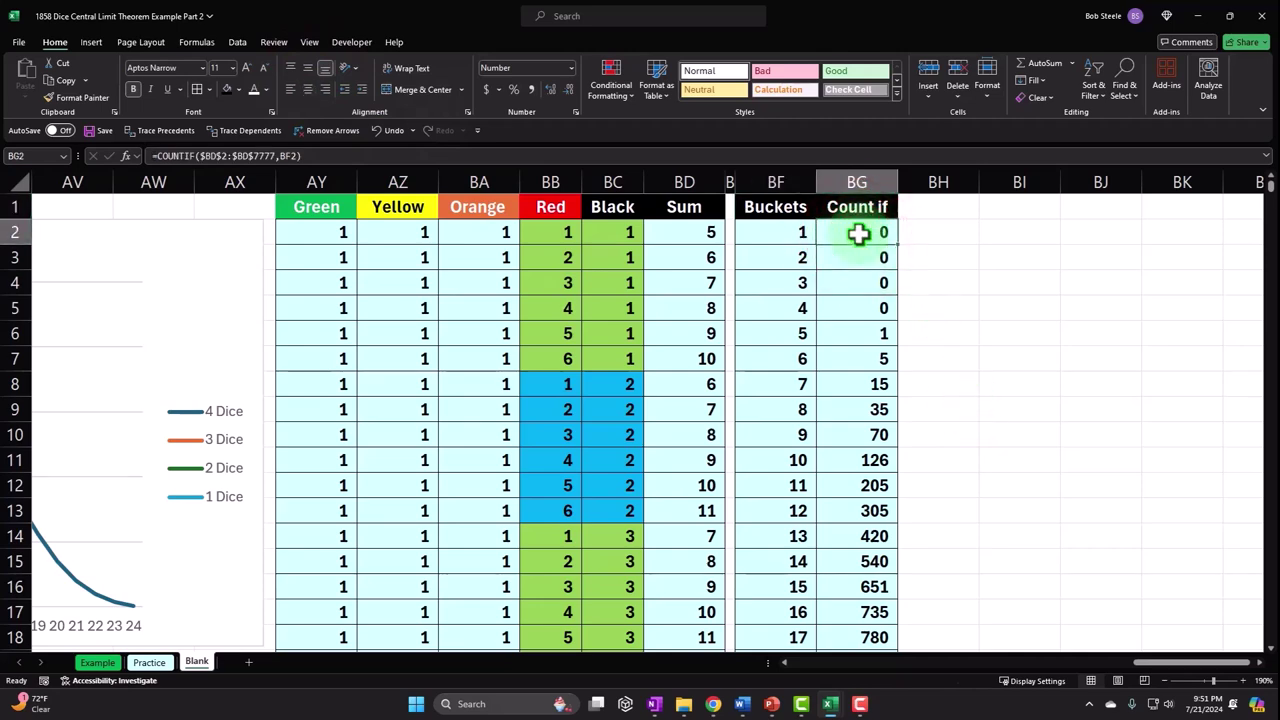
scroll(858, 233, "down", 2)
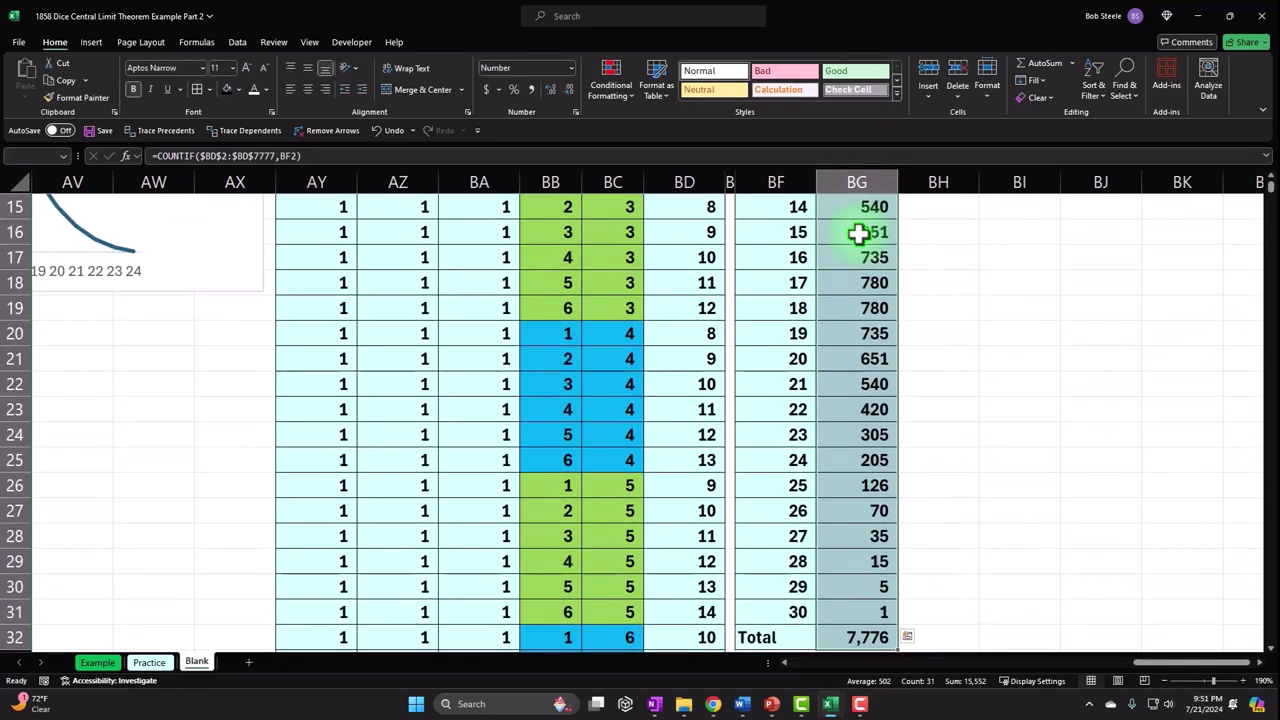
key("shift+Up")
scroll(858, 233, "up", 5)
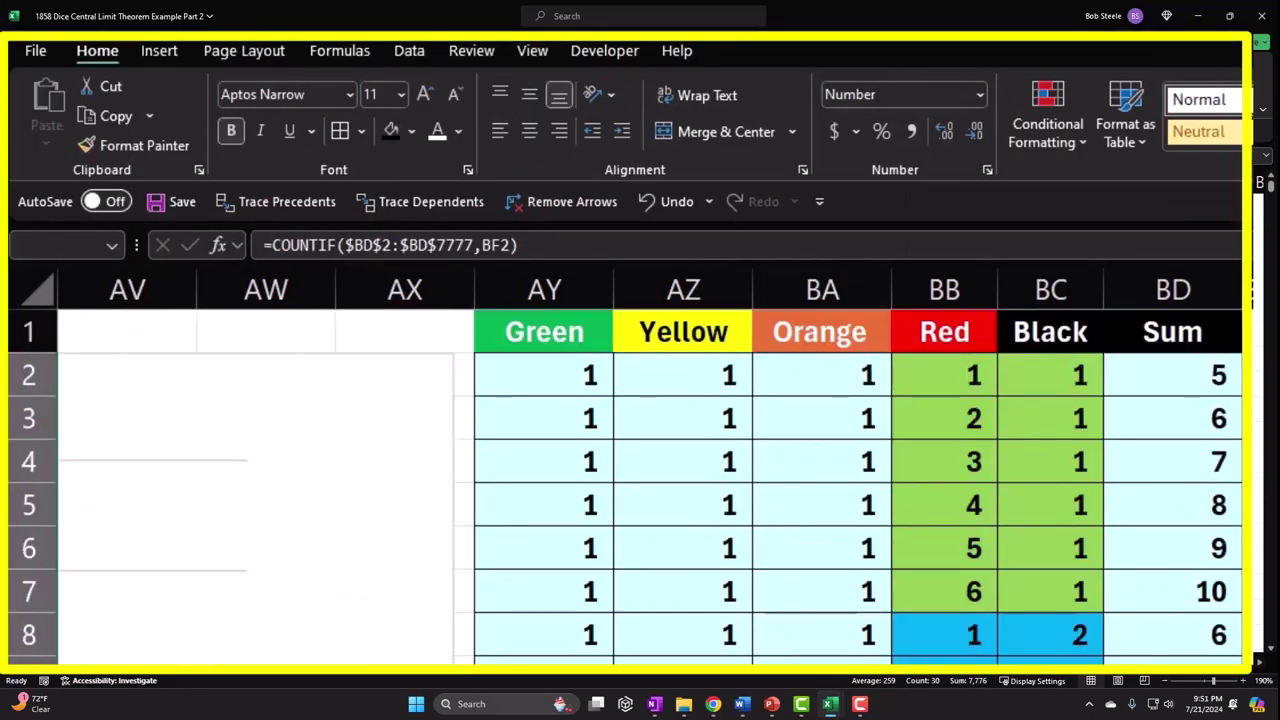
Insert a basic line chart of the bucket counts.
left_click(158, 50)
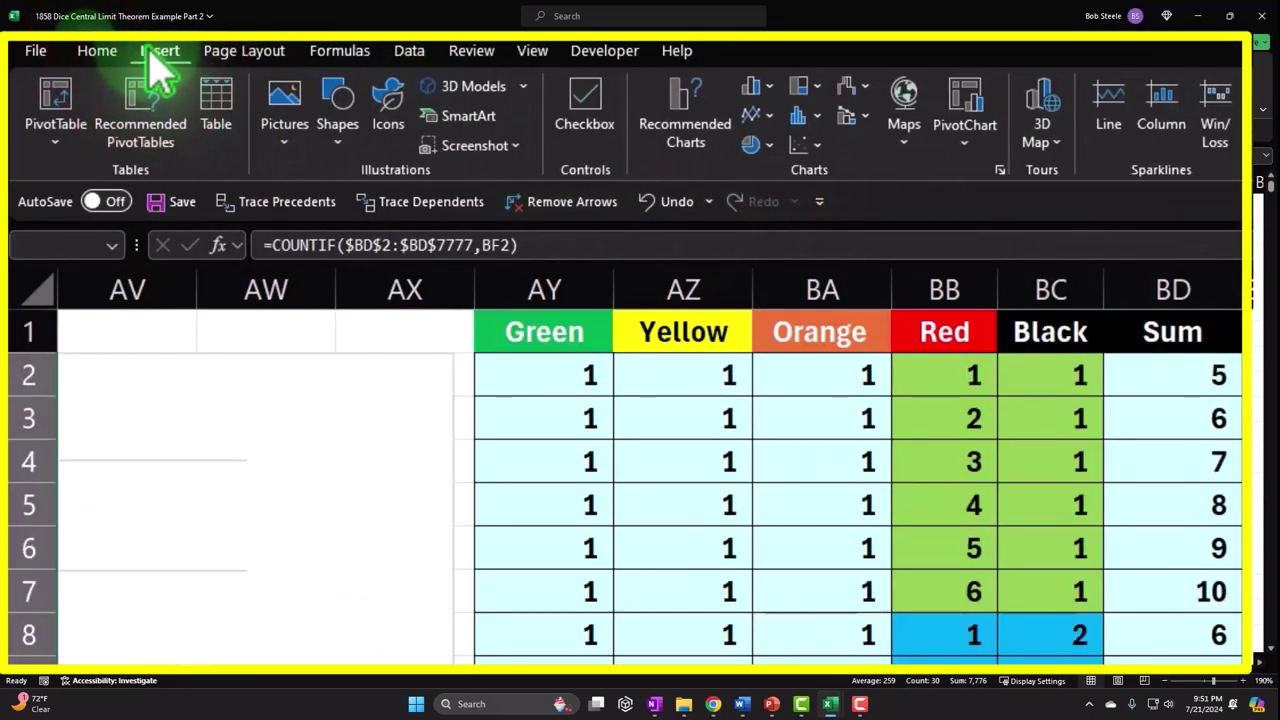
left_click(752, 116)
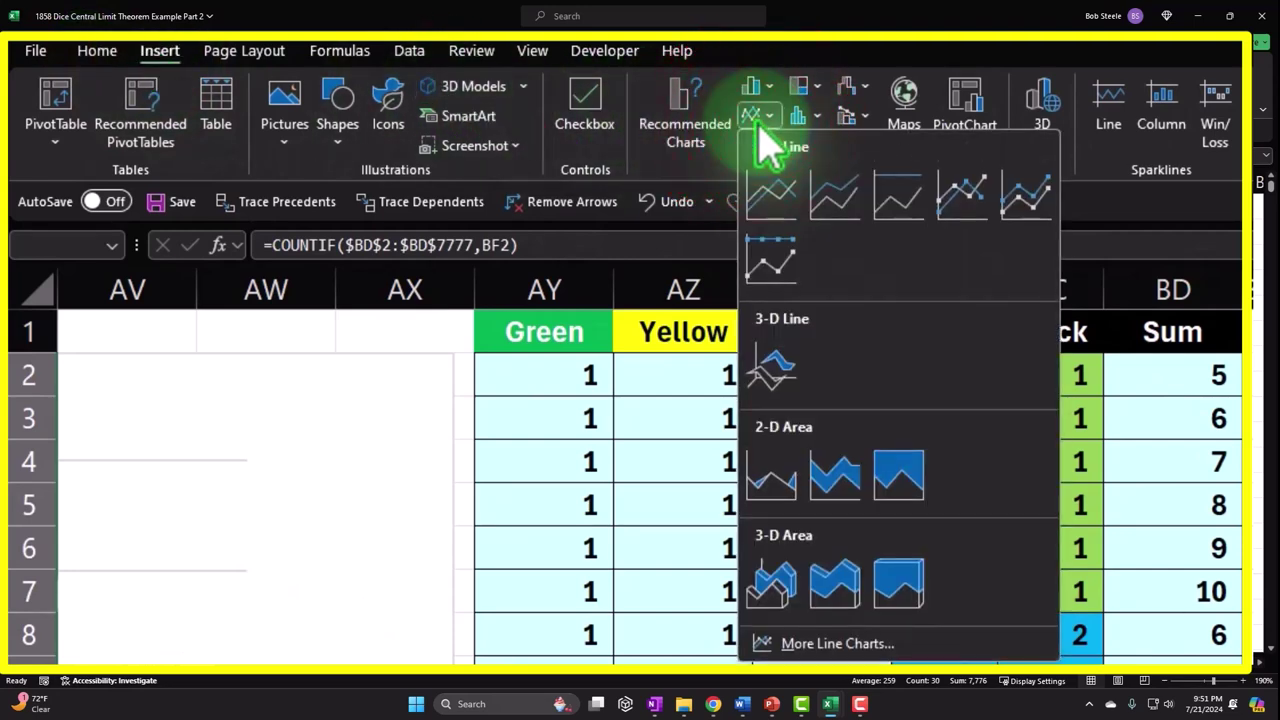
left_click(776, 195)
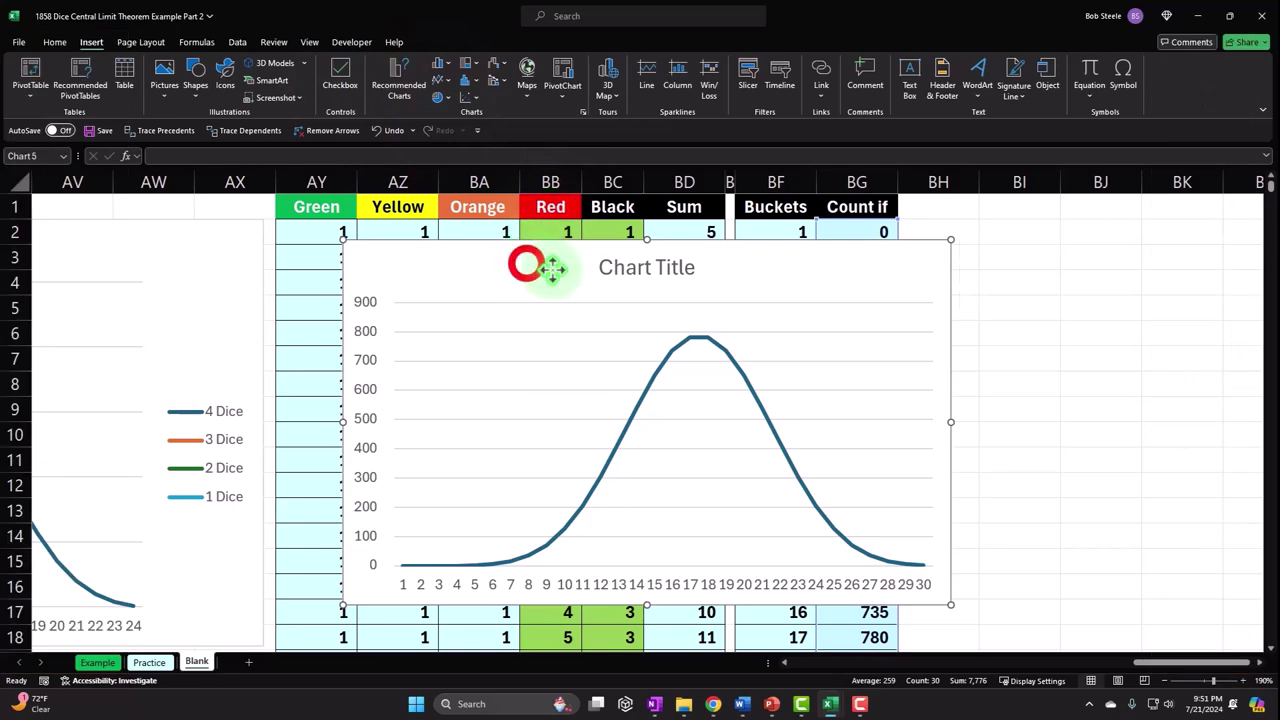
left_click_drag(529, 266, 770, 310)
Title the chart '5 Dice'.
left_click(770, 310)
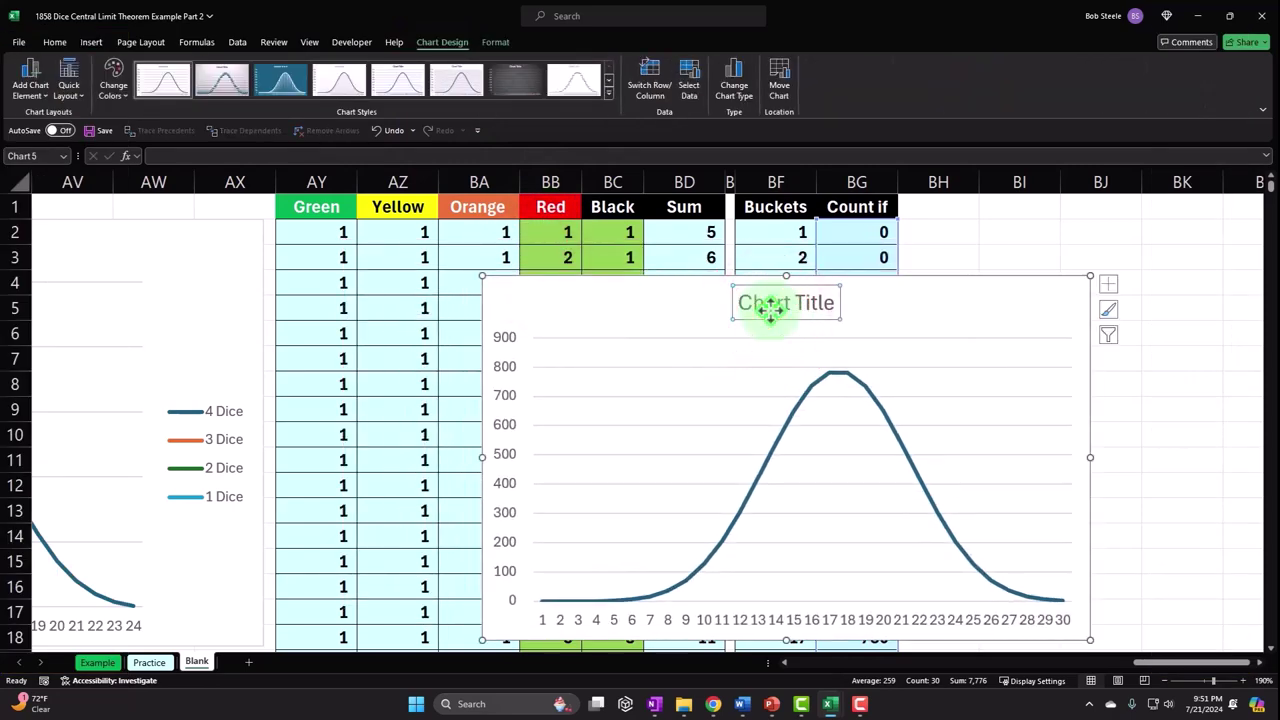
type("5 Dice")
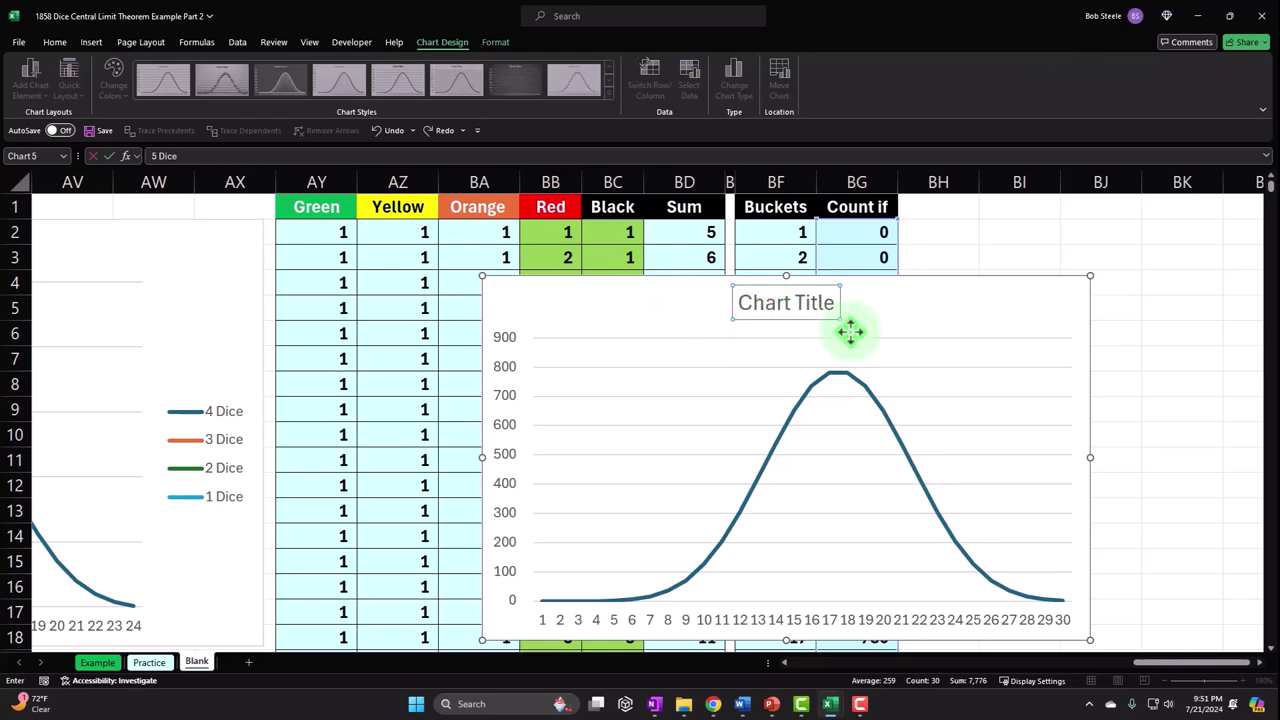
left_click(919, 310)
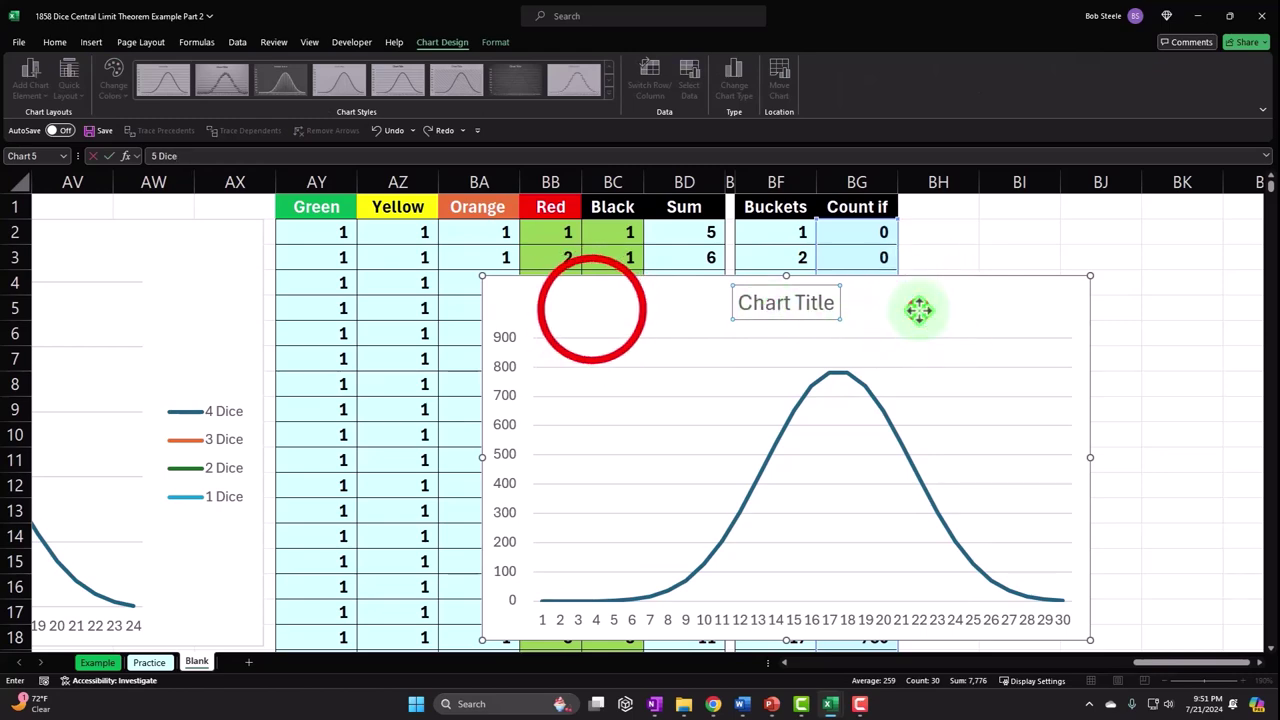
Position the 5 Dice chart beside the Buckets and Count if table.
left_click_drag(591, 310, 1030, 241)
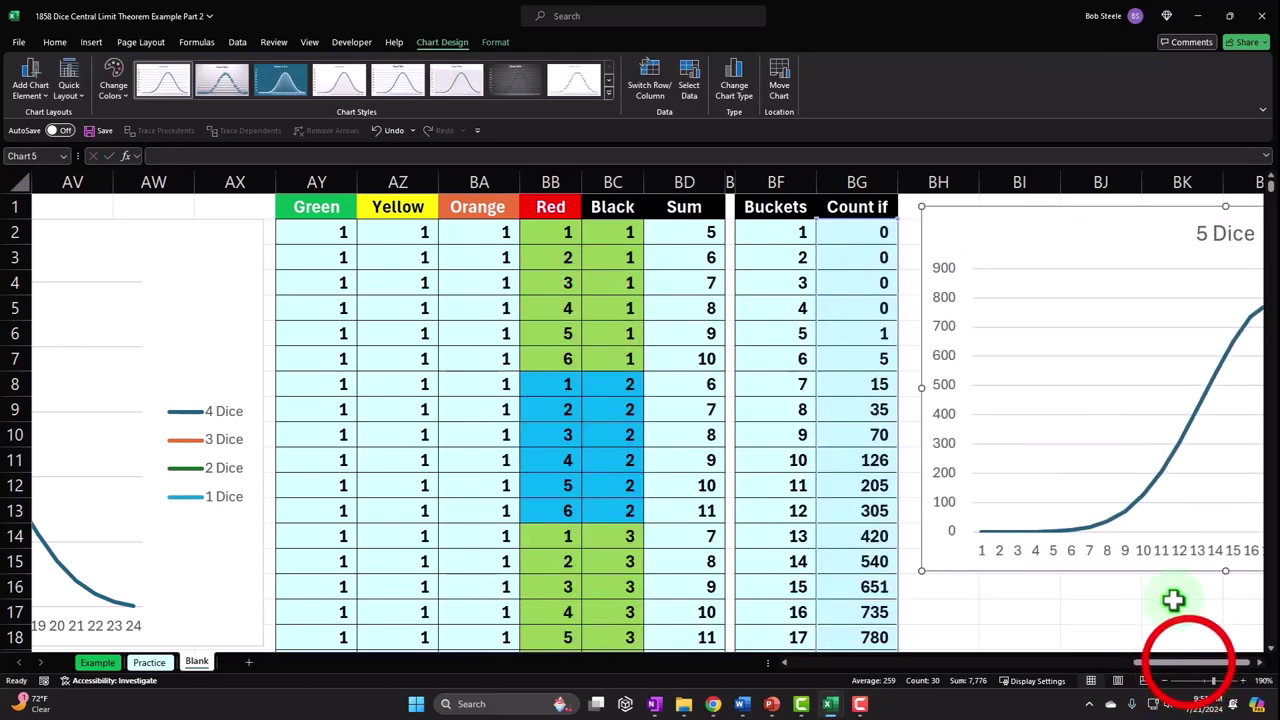
scroll(1173, 600, "right", 1)
left_click(1172, 606)
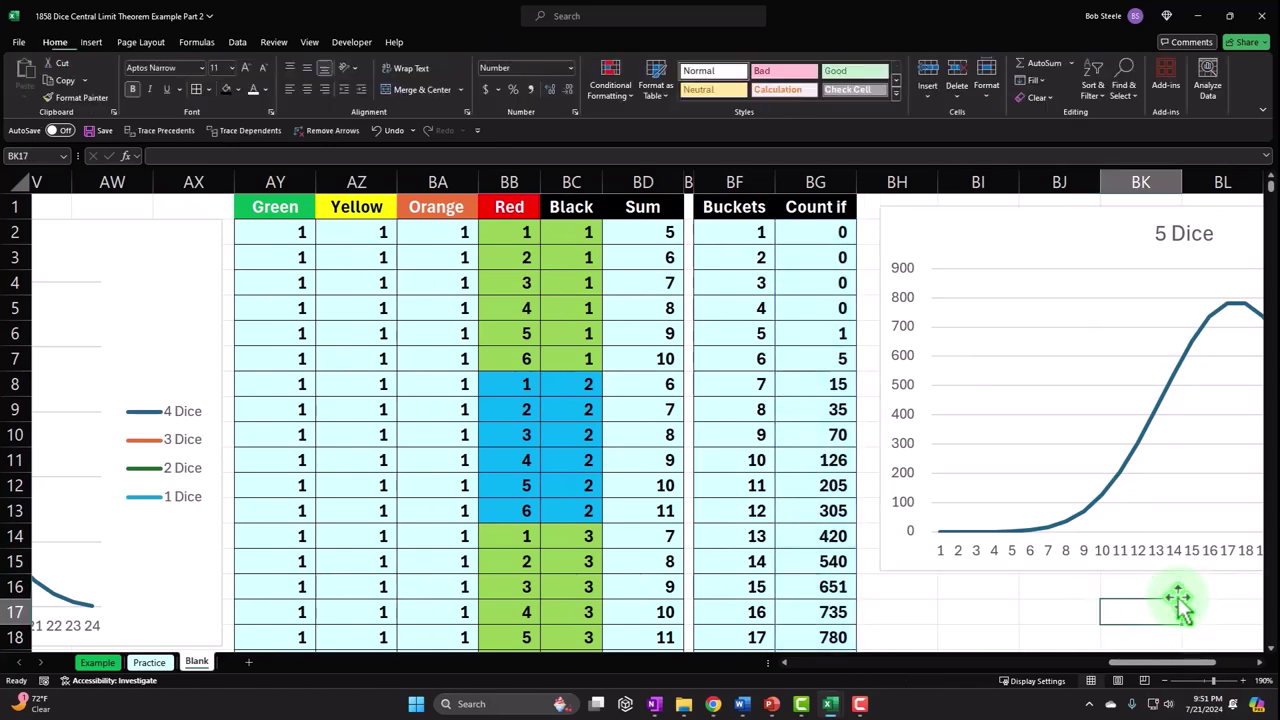
key("Right")
key("Right")
key("Right")
key("Right")
key("Right")
key("Right")
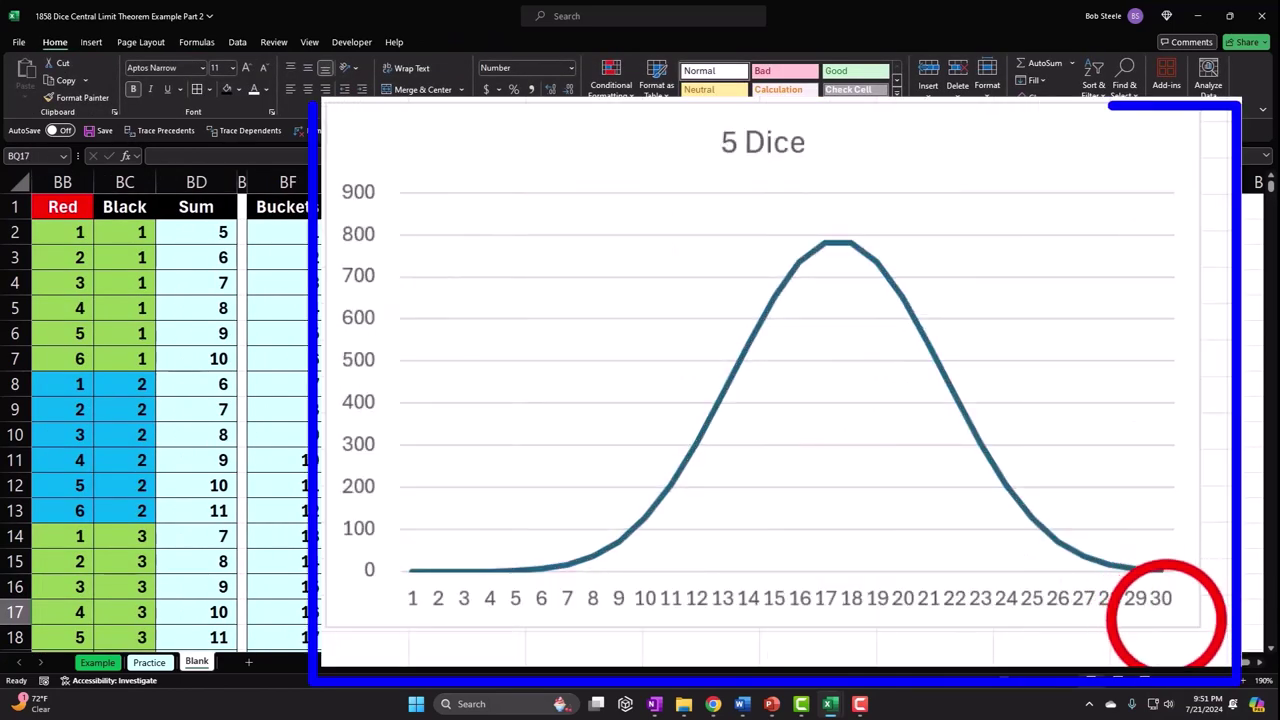
left_click(1036, 567)
left_click(266, 382)
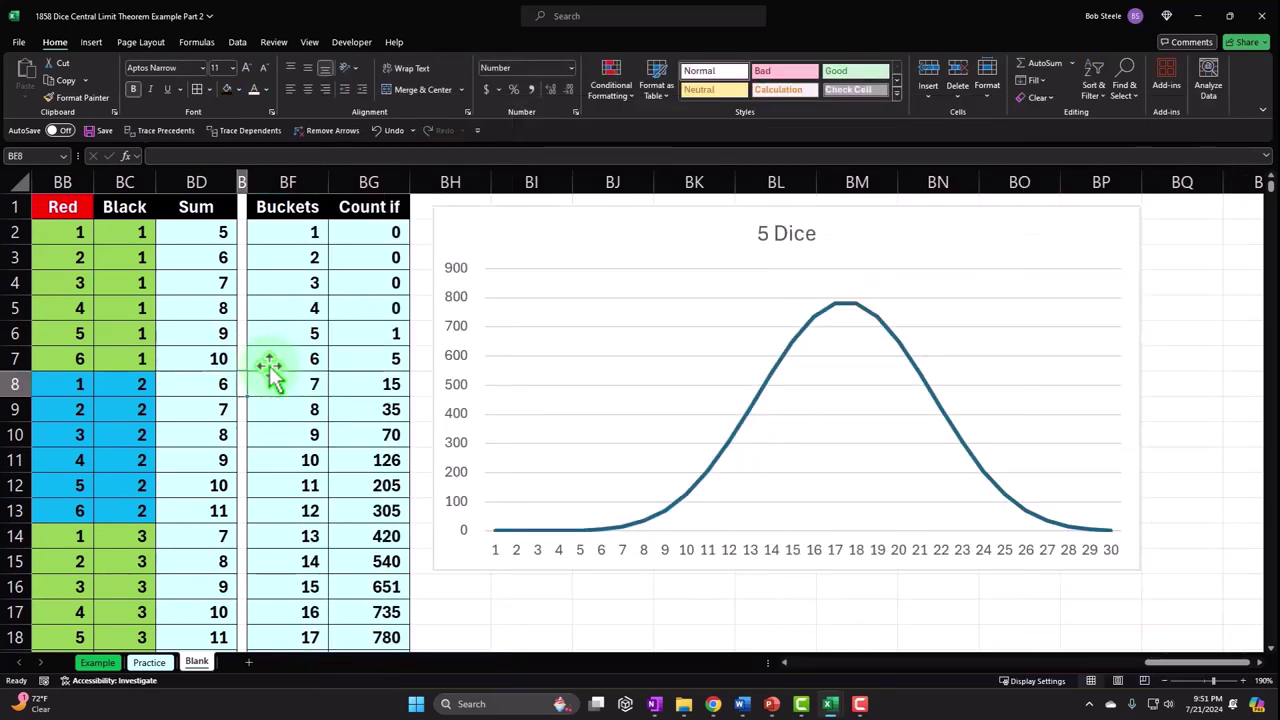
key("Left")
key("Left")
key("Left")
key("Left")
key("Left")
key("Left")
key("Left")
key("Left")
key("Left")
key("Left")
key("Left")
key("Left")
key("Left")
key("Left")
key("Left")
key("Left")
key("Left")
key("Left")
key("Left")
key("Left")
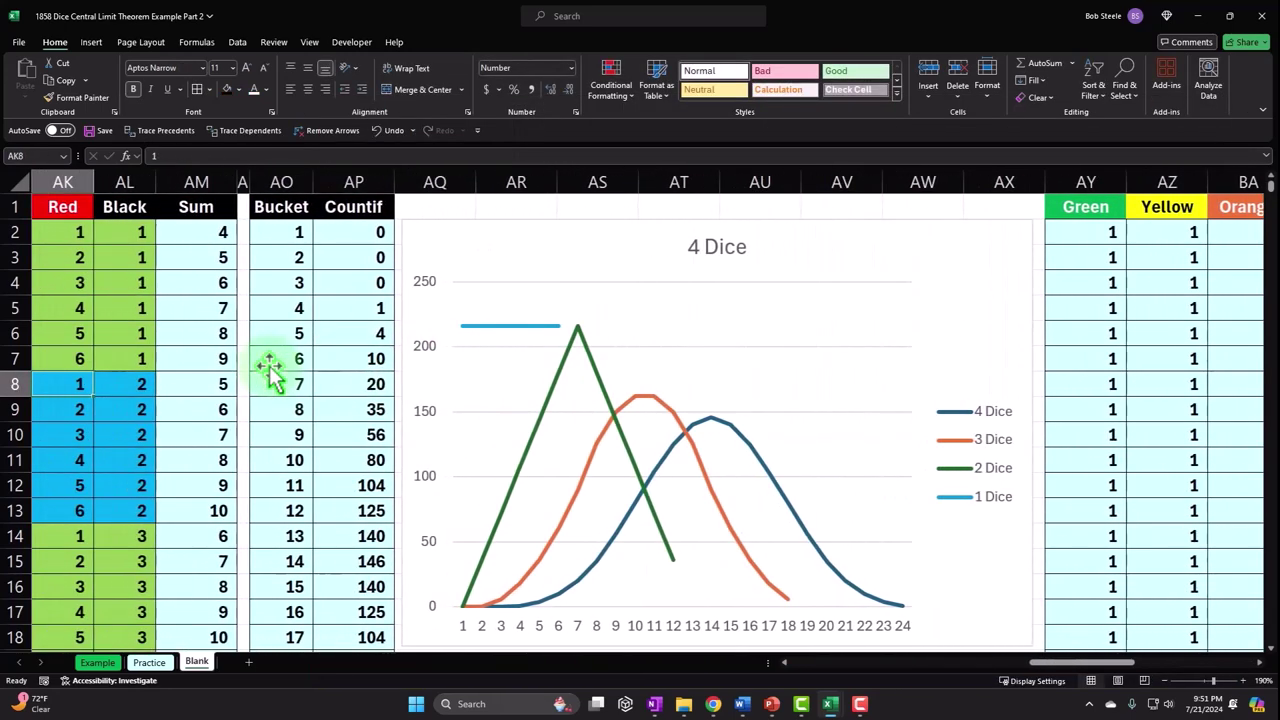
Copy the 4 Dice Bucket and Countif table through its total row.
left_click_drag(285, 210, 355, 370)
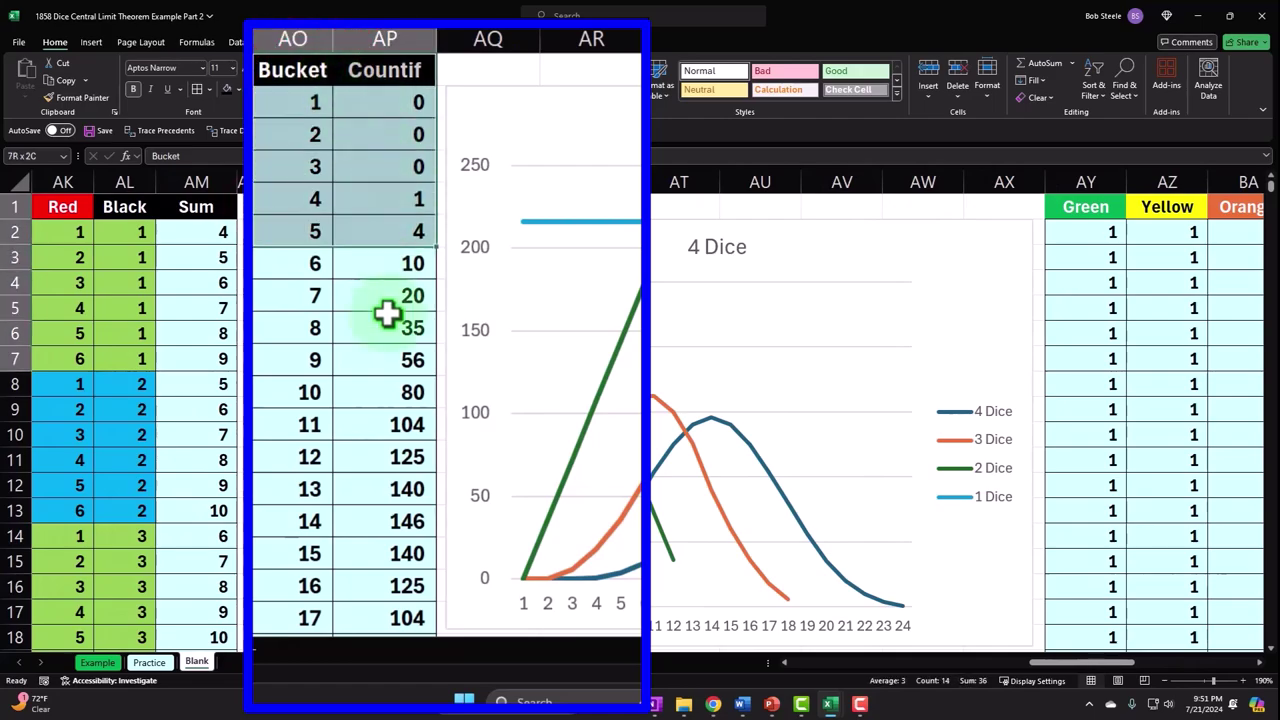
left_click_drag(387, 314, 562, 364)
key("ctrl+c")
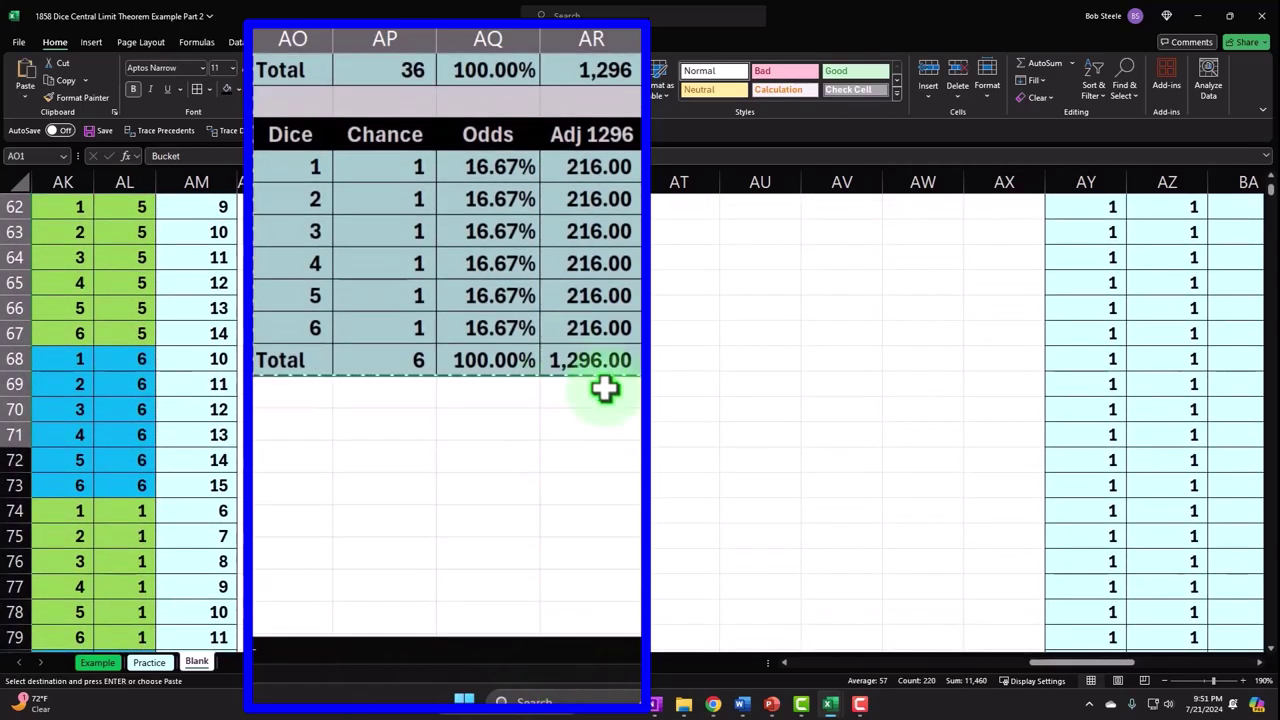
Paste the 4 Dice table at BF34 below the 7,776 total.
scroll(614, 489, "up", 20)
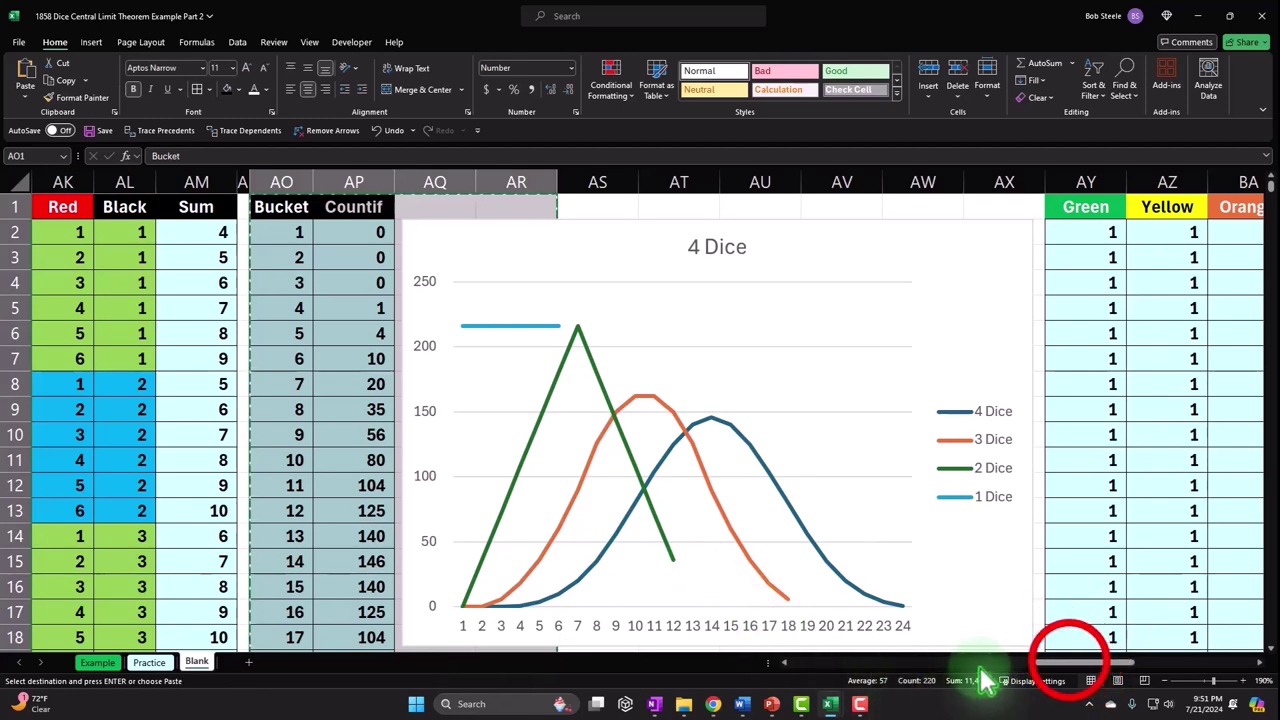
left_click_drag(1070, 662, 1190, 662)
scroll(706, 566, "down", 2)
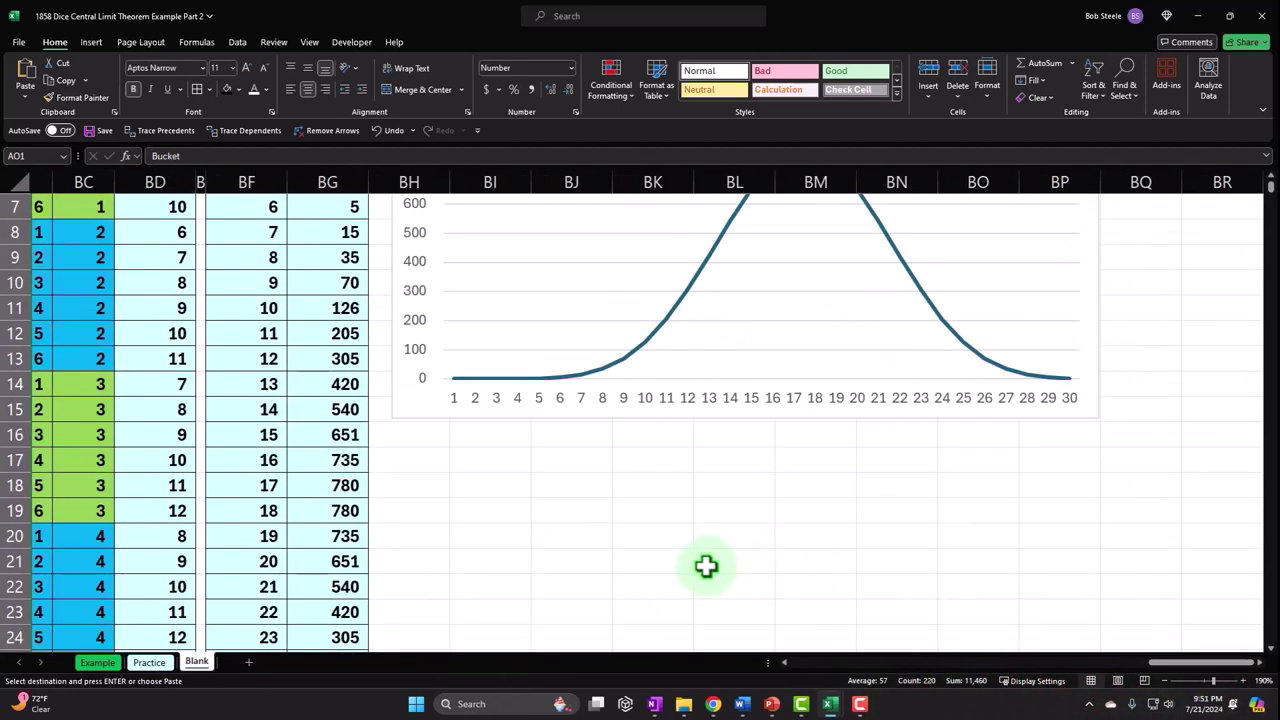
scroll(500, 500, "down", 6)
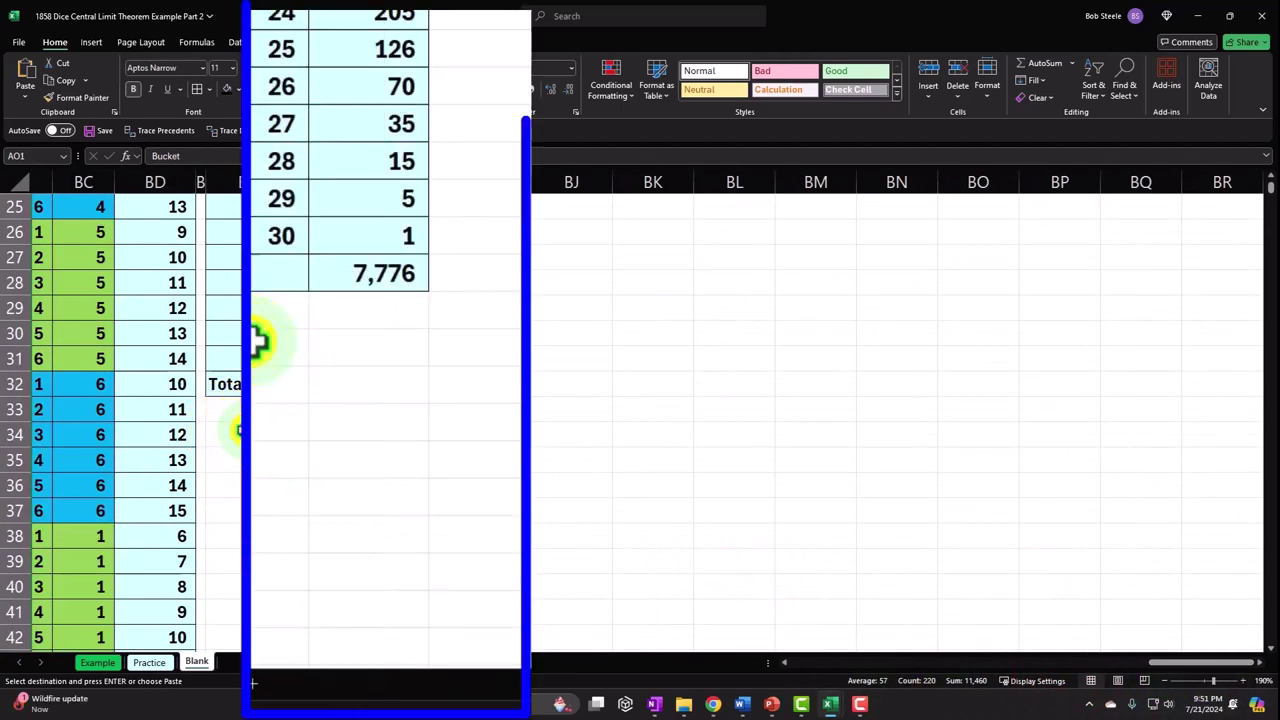
right_click(258, 340)
left_click(301, 207)
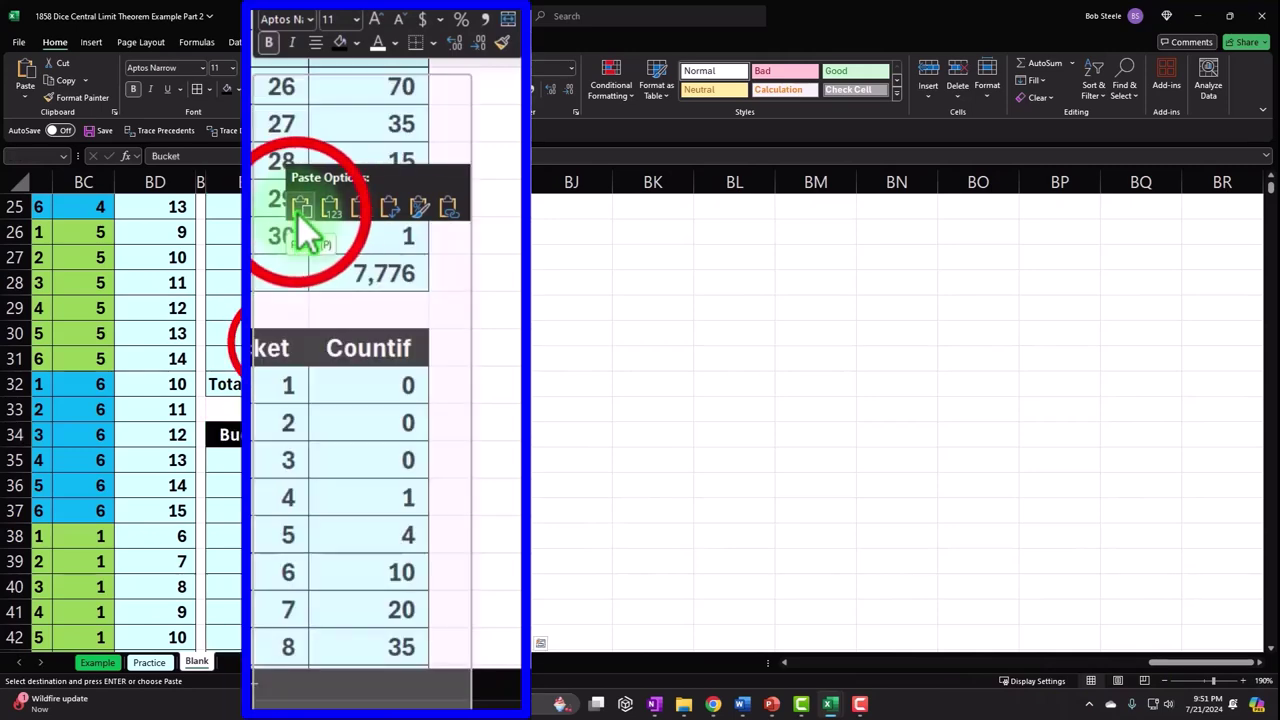
right_click(262, 482)
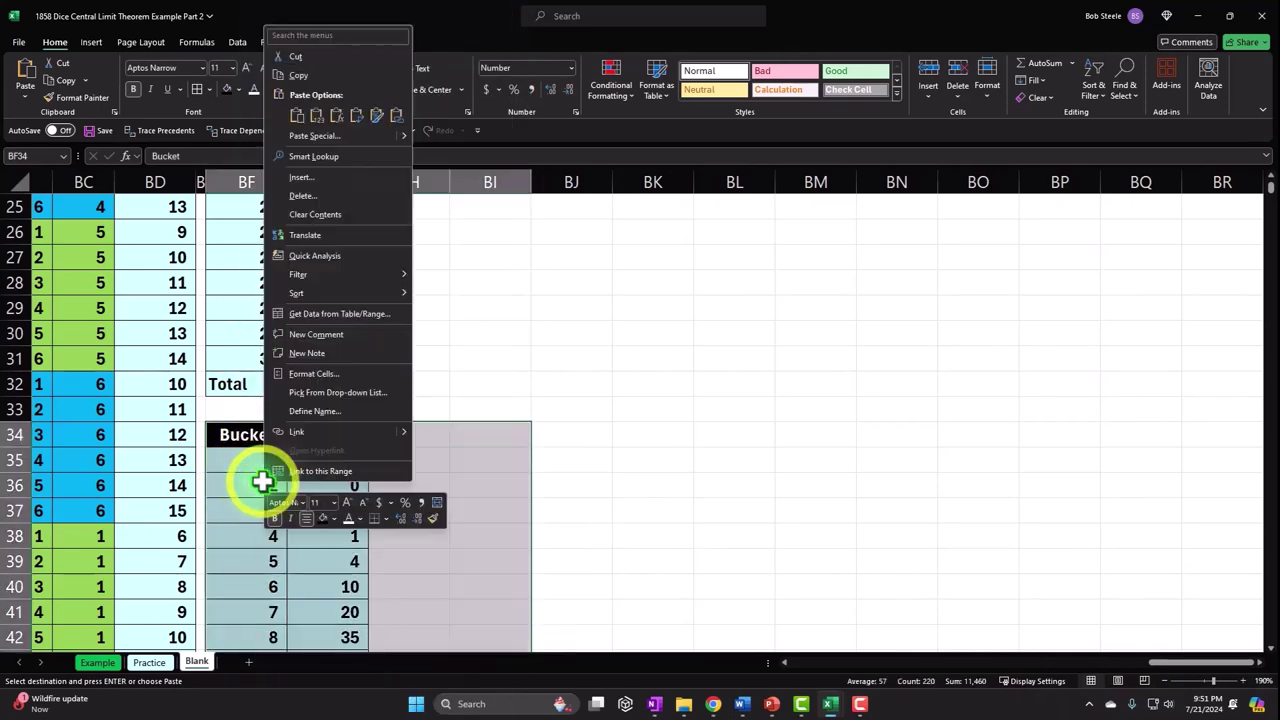
left_click(297, 115)
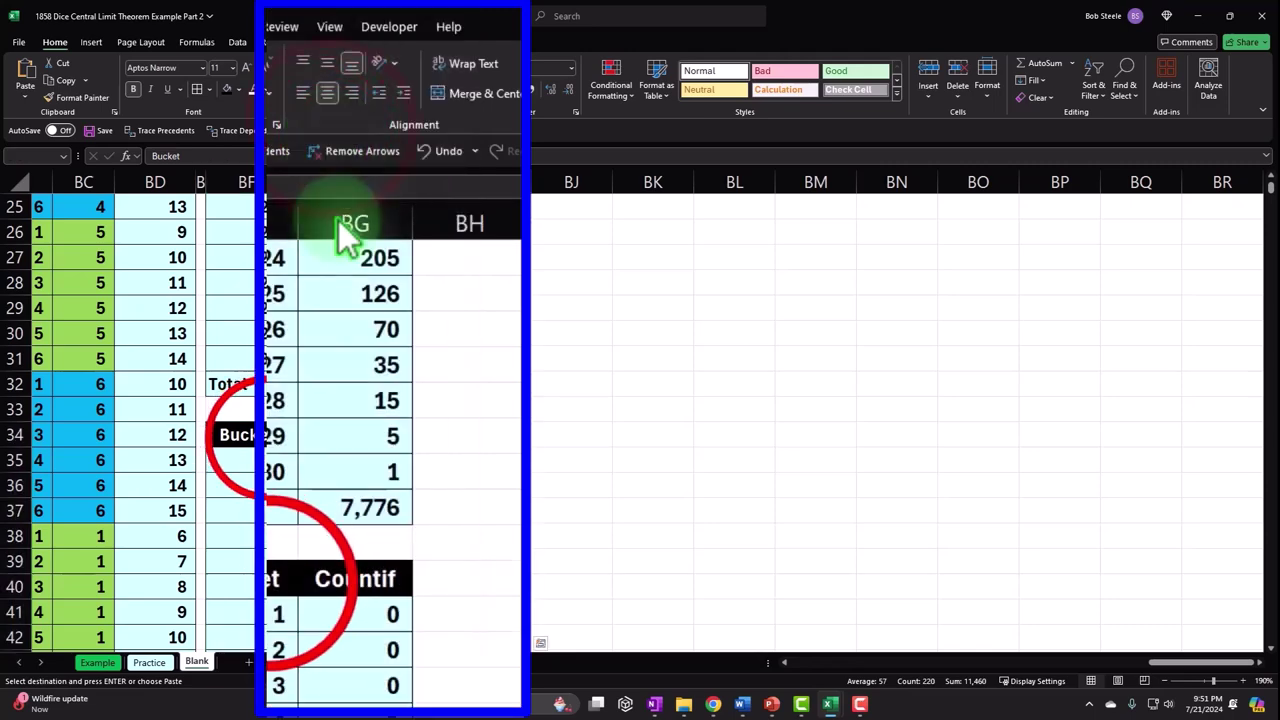
left_click(271, 437)
Head the pasted table '4 Dice' in BF34 and '% Total' in BH34.
type("4")
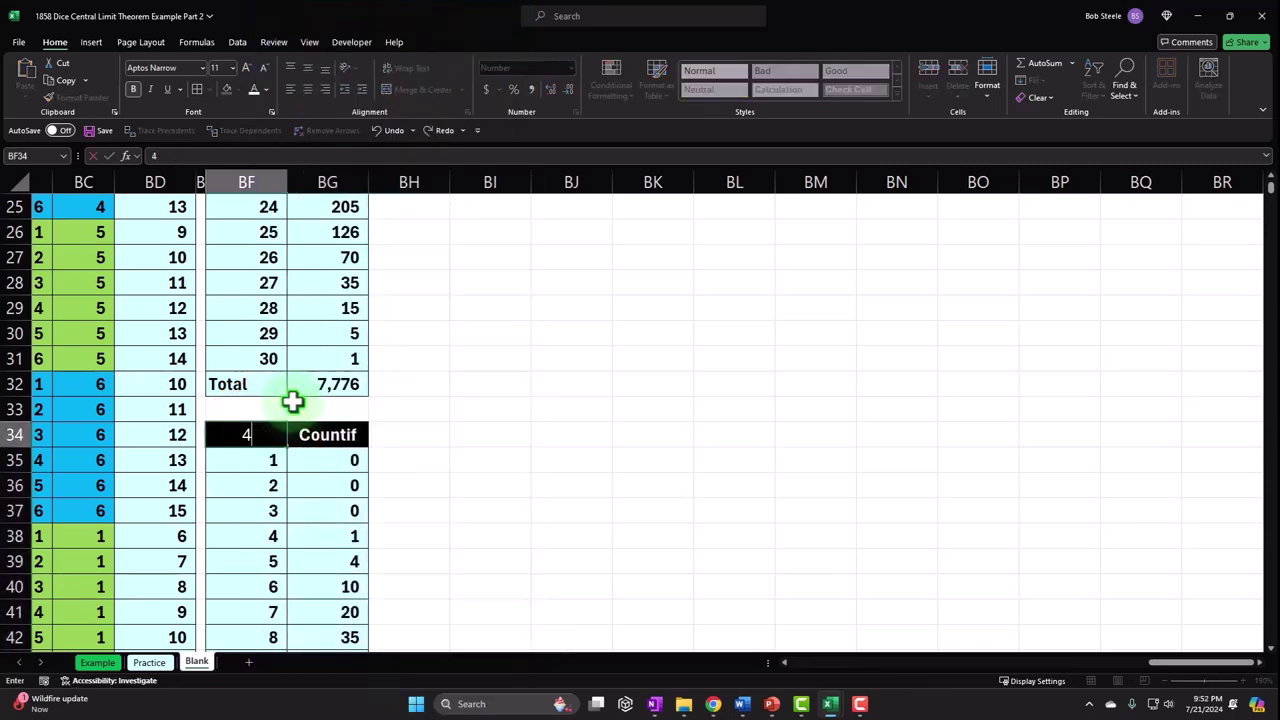
type(" Dice")
key("Tab")
key("Tab")
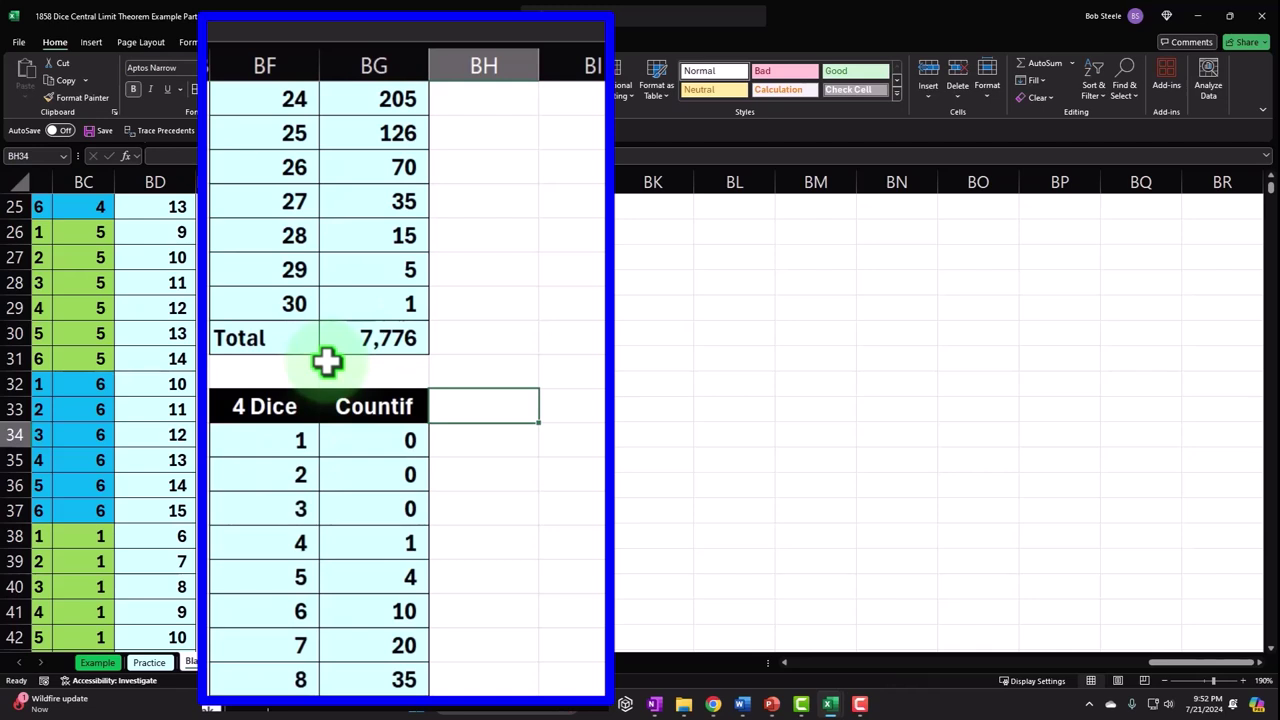
type("% Total")
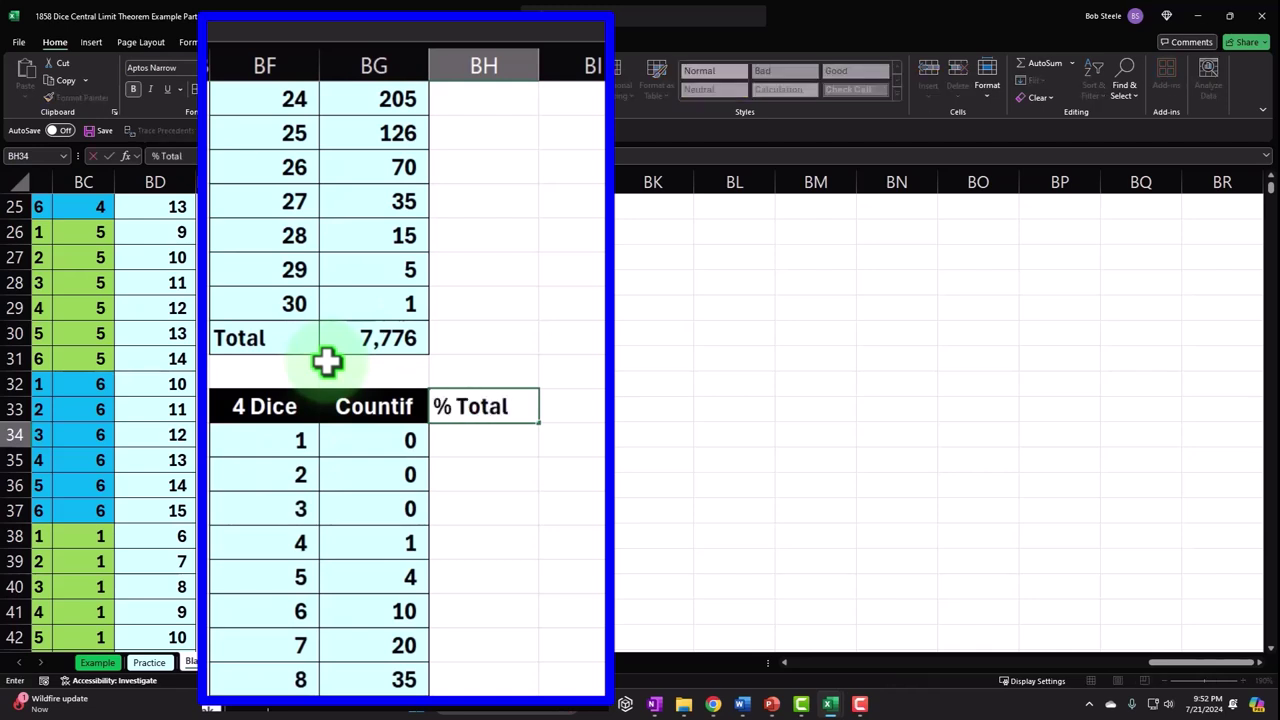
key("Return")
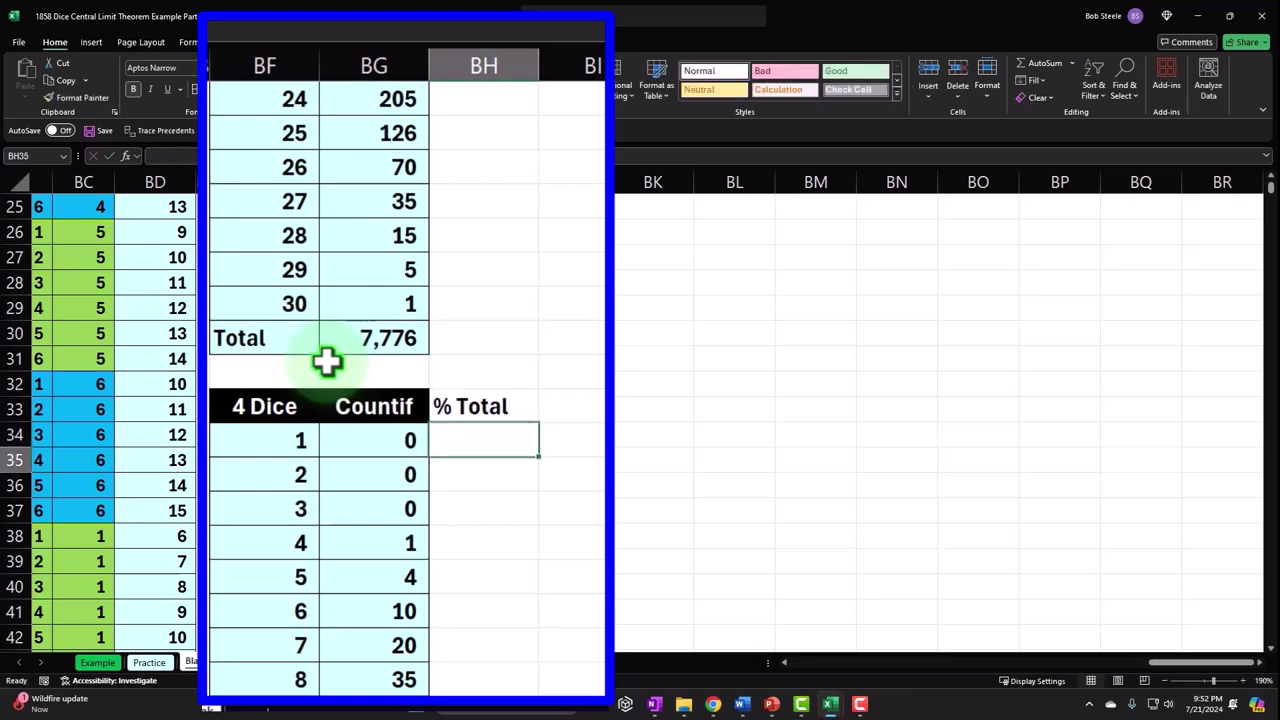
Start the formula =BG35/$BG$59 in BH35, dividing by the 1,296 total.
type("=")
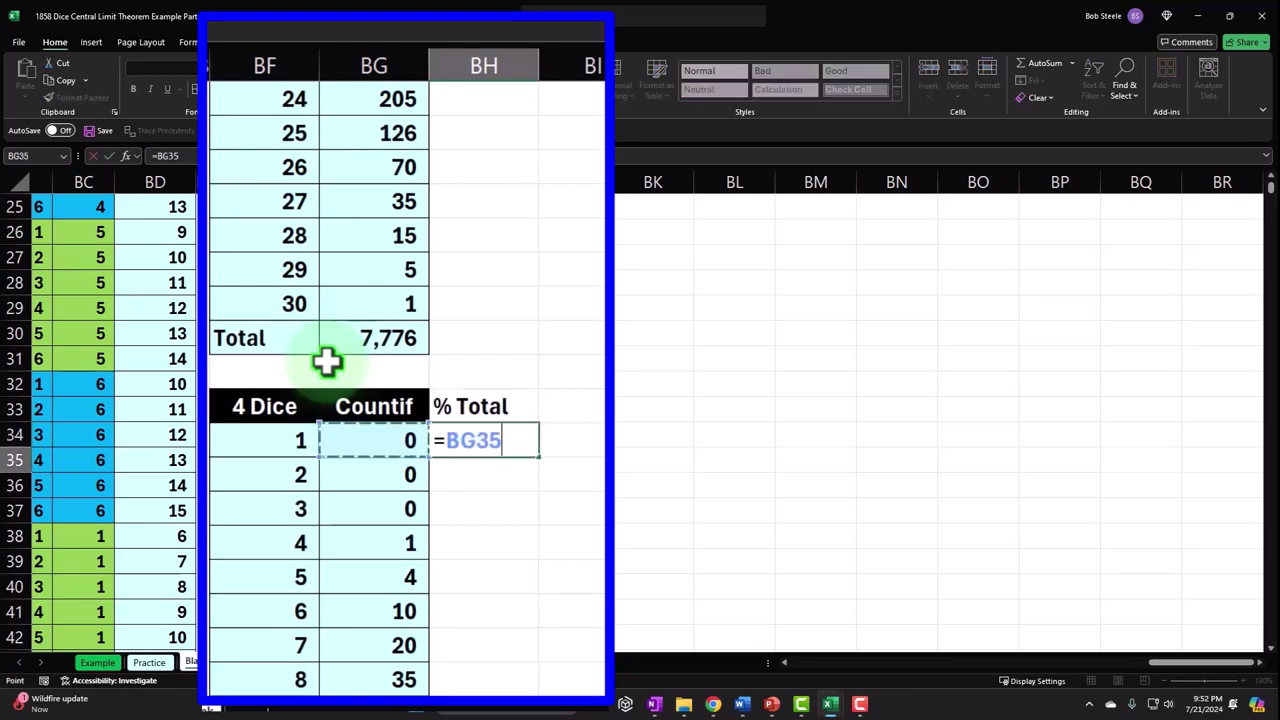
key("Down")
key("Down")
key("Down")
key("Down")
key("Down")
key("Down")
key("Down")
key("Down")
key("Down")
key("Down")
key("Down")
key("Down")
key("Down")
key("Down")
key("Down")
key("Down")
key("Down")
key("Down")
key("Down")
key("Down")
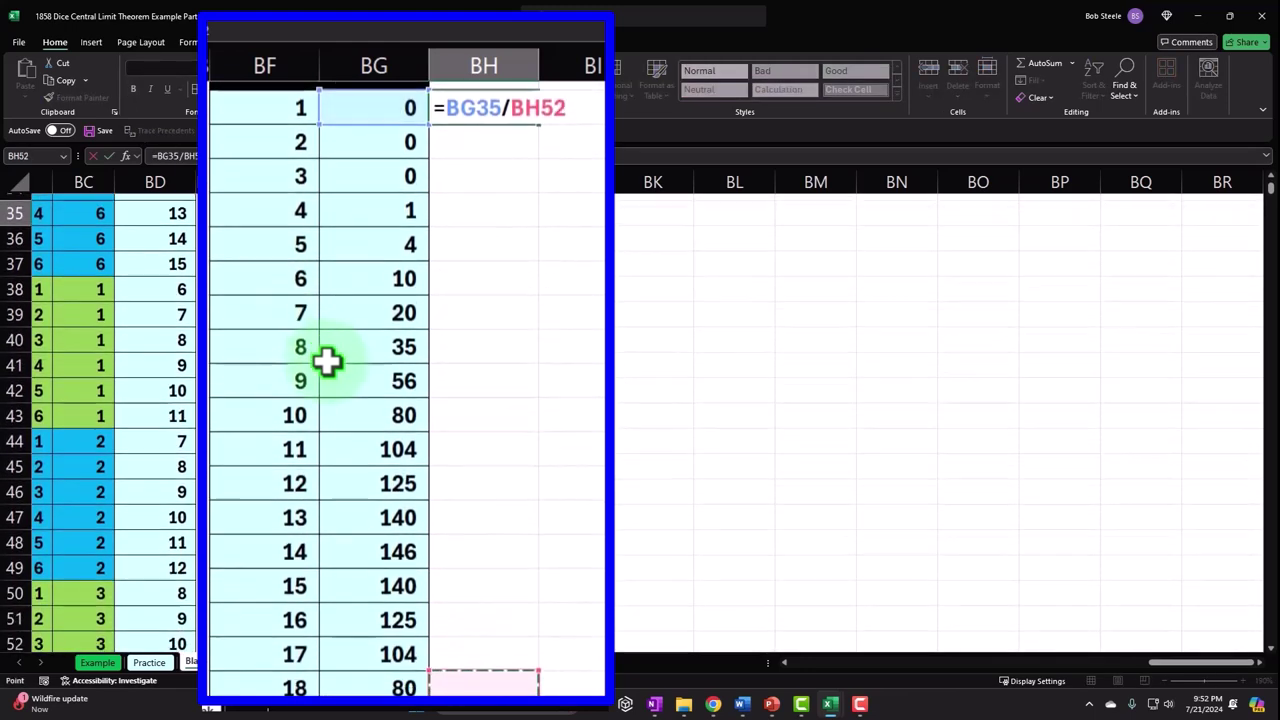
key("Down")
key("Down")
key("Down")
key("Down")
key("Left")
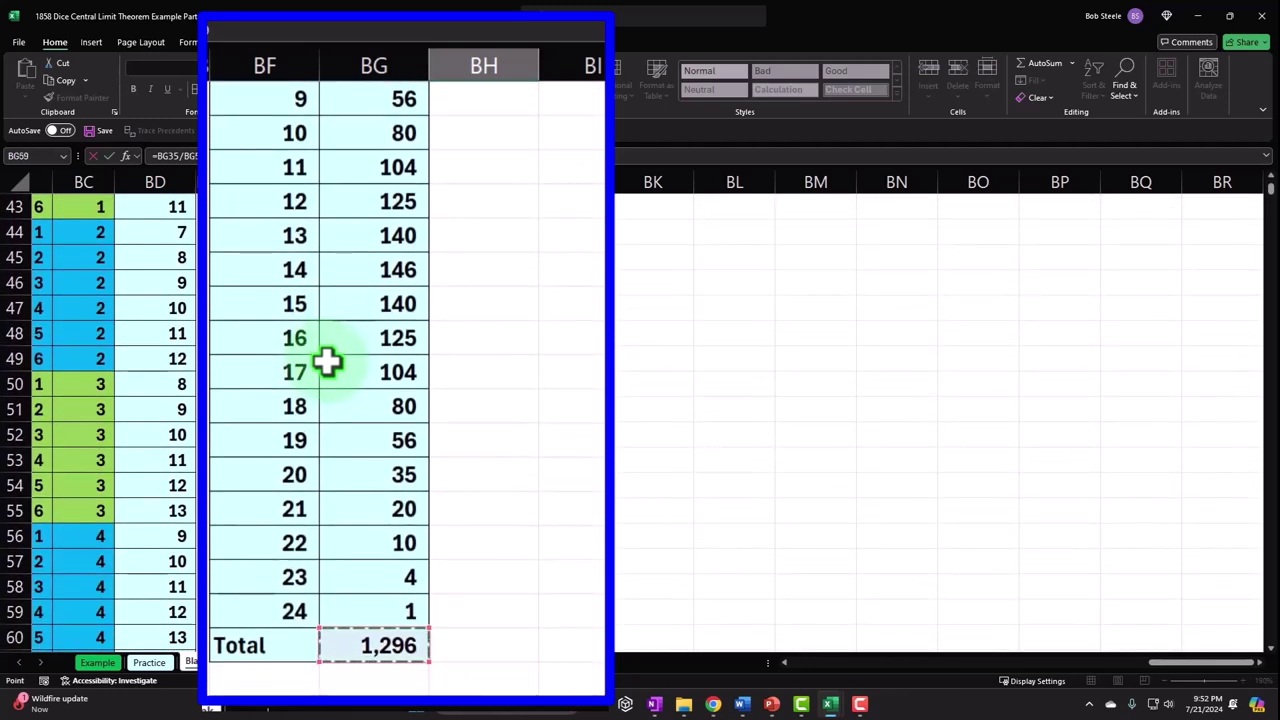
scroll(600, 380, "up", 4)
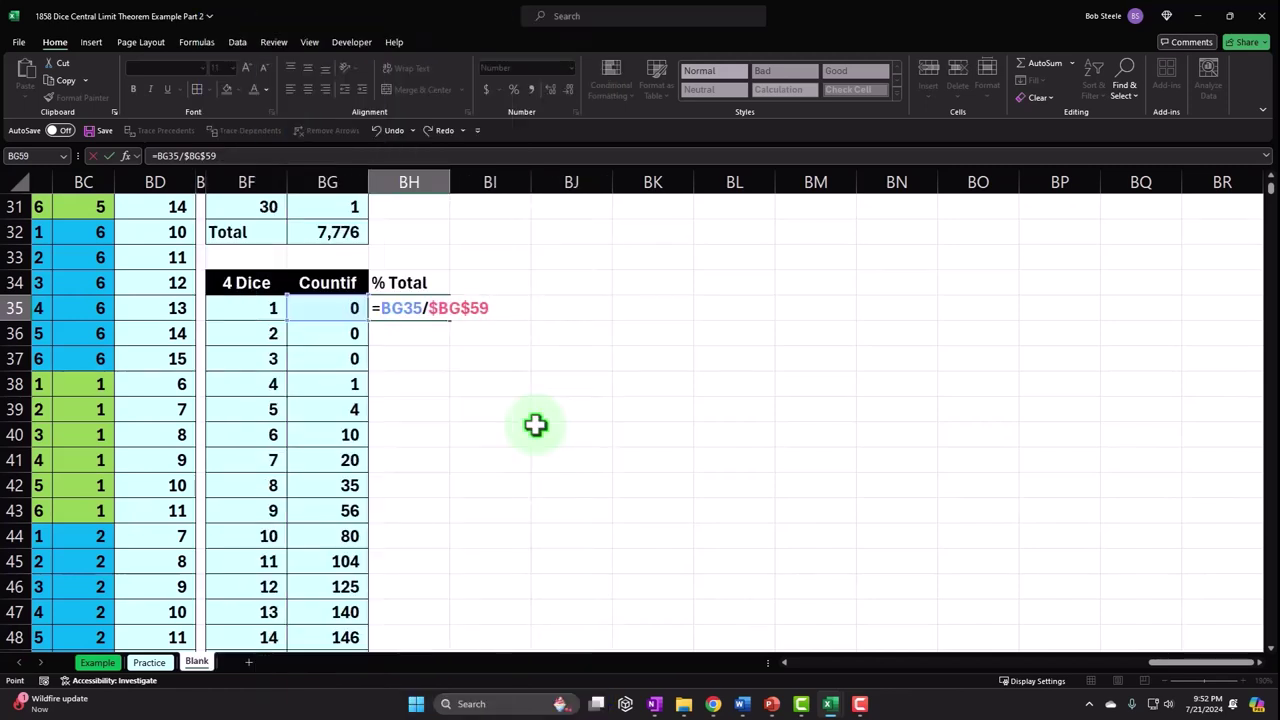
Enter the percentage formula and format it as a percentage with two decimals.
key("ctrl+Return")
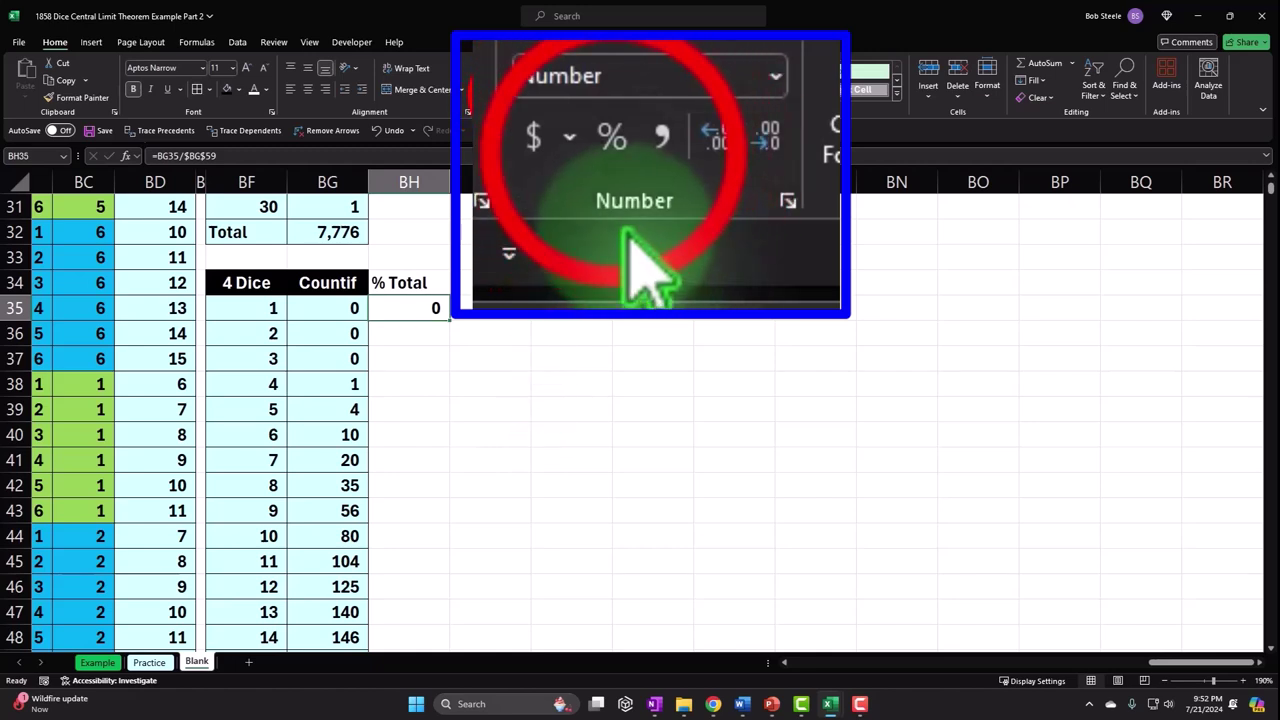
left_click(518, 89)
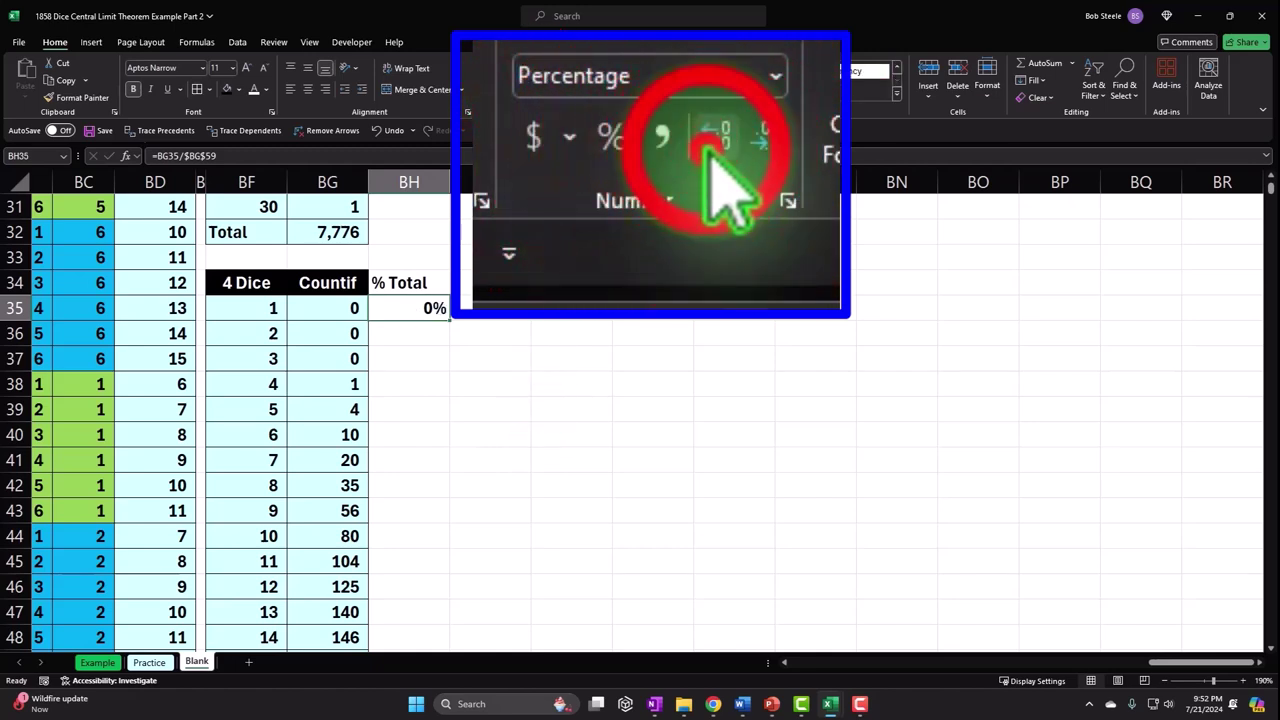
left_click(550, 89)
left_click(550, 89)
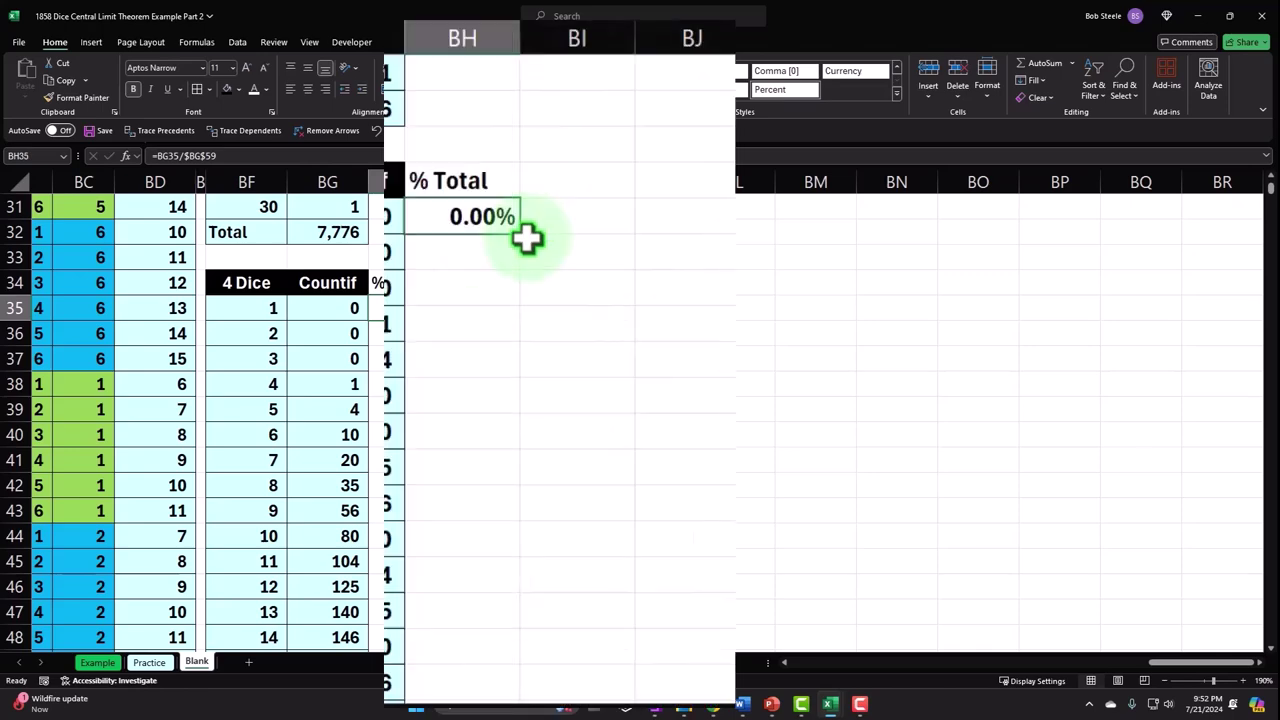
Fill the percentage formula down the column and delete the stray copy in the total row.
left_click_drag(451, 322, 451, 322)
double_click(520, 235)
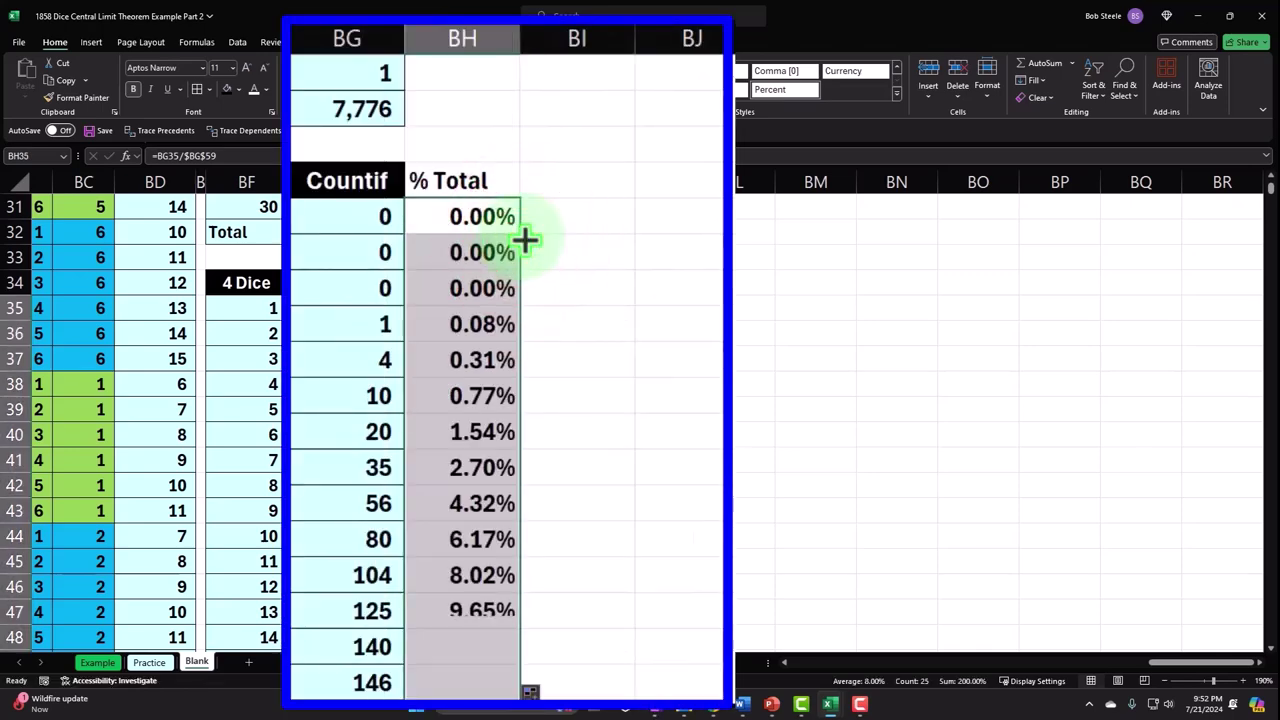
scroll(522, 260, "down", 6)
left_click(488, 433)
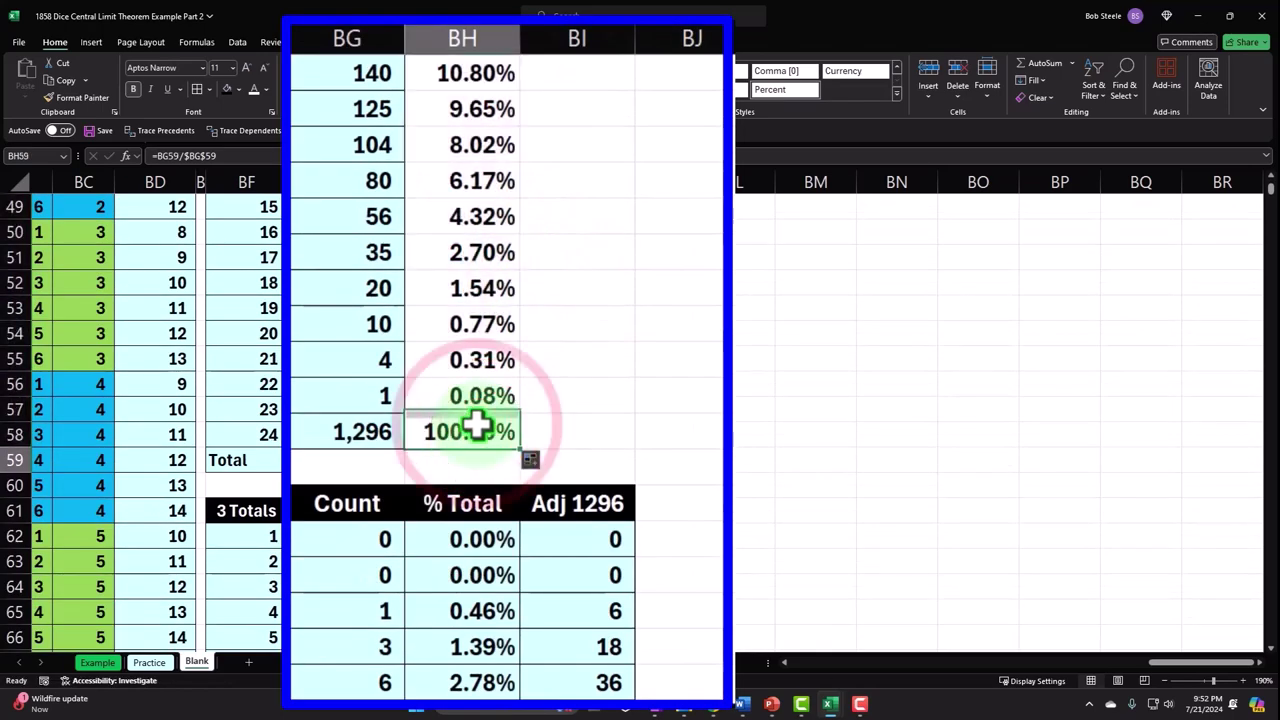
key("Down")
left_click(476, 426)
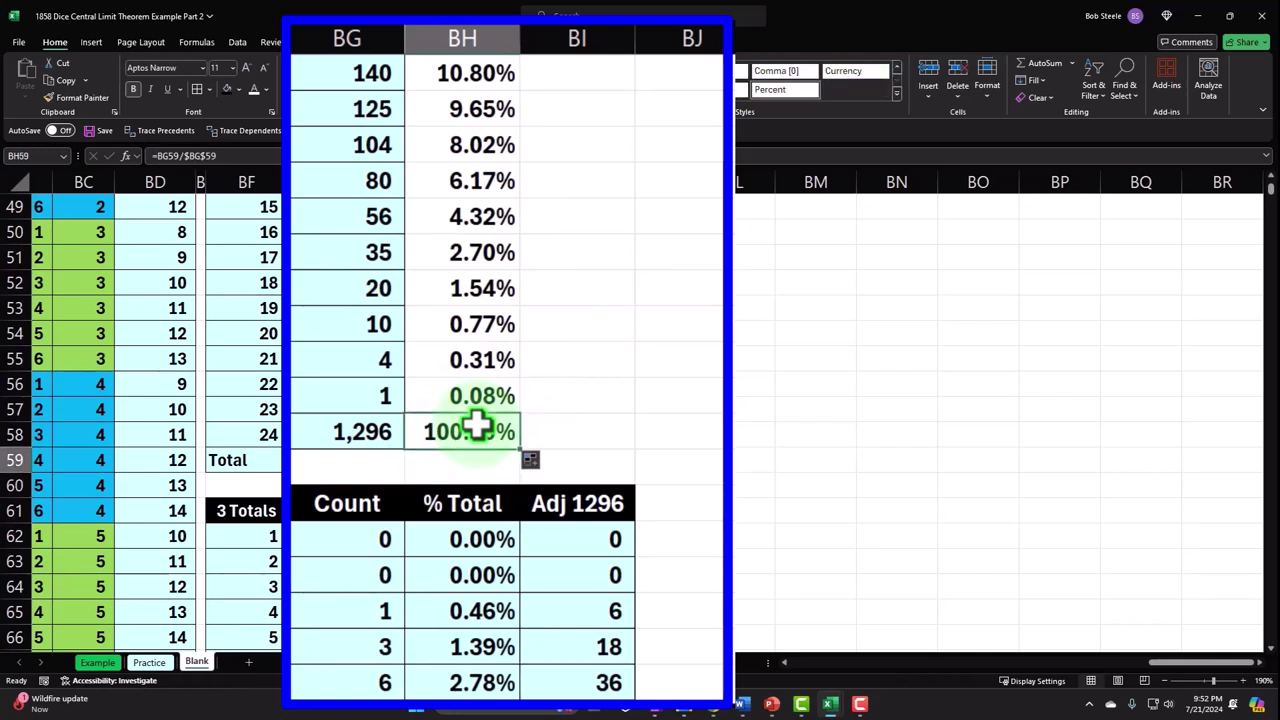
key("Delete")
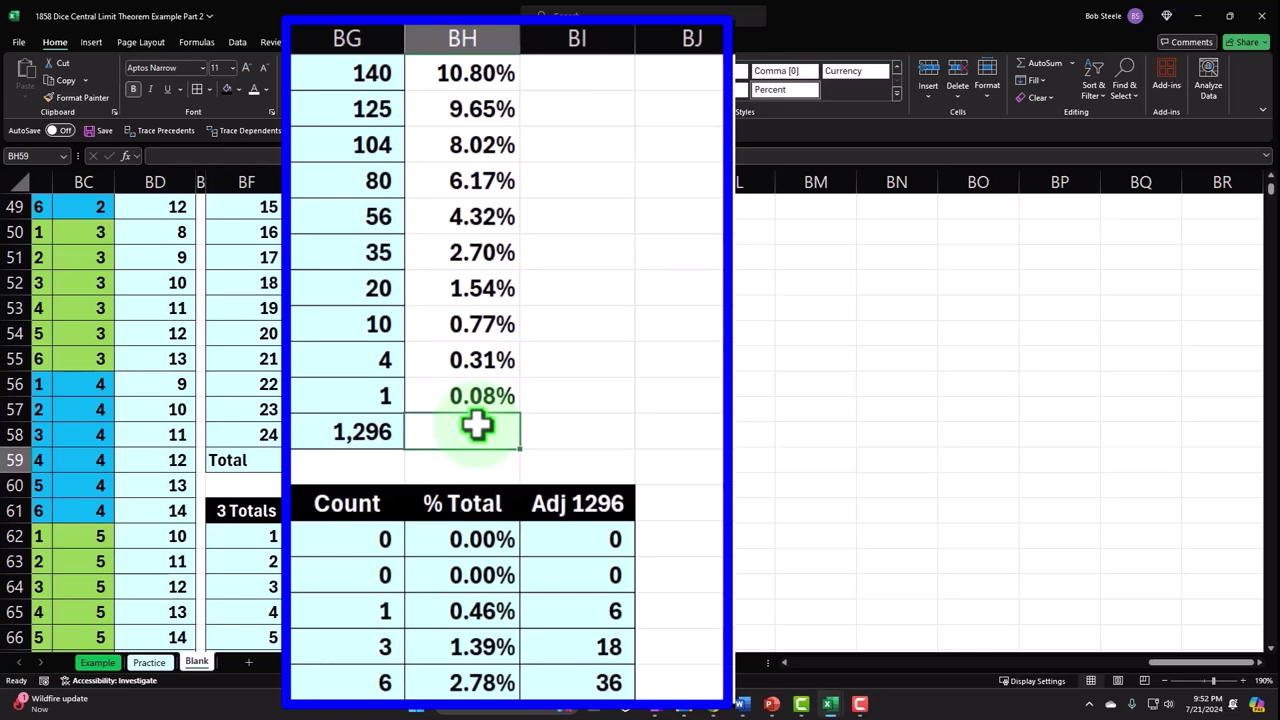
AutoSum the % Total column in BH59 to 100.00%.
key("alt+equal")
key("Return")
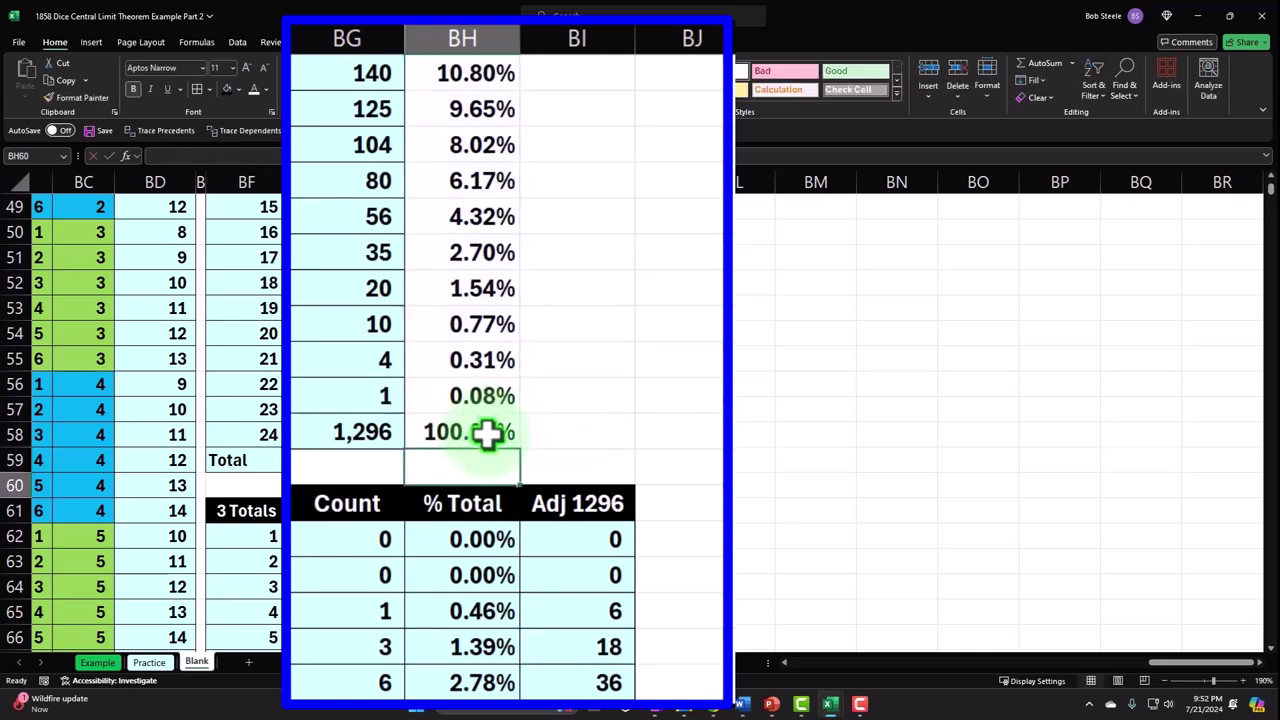
left_click(460, 431)
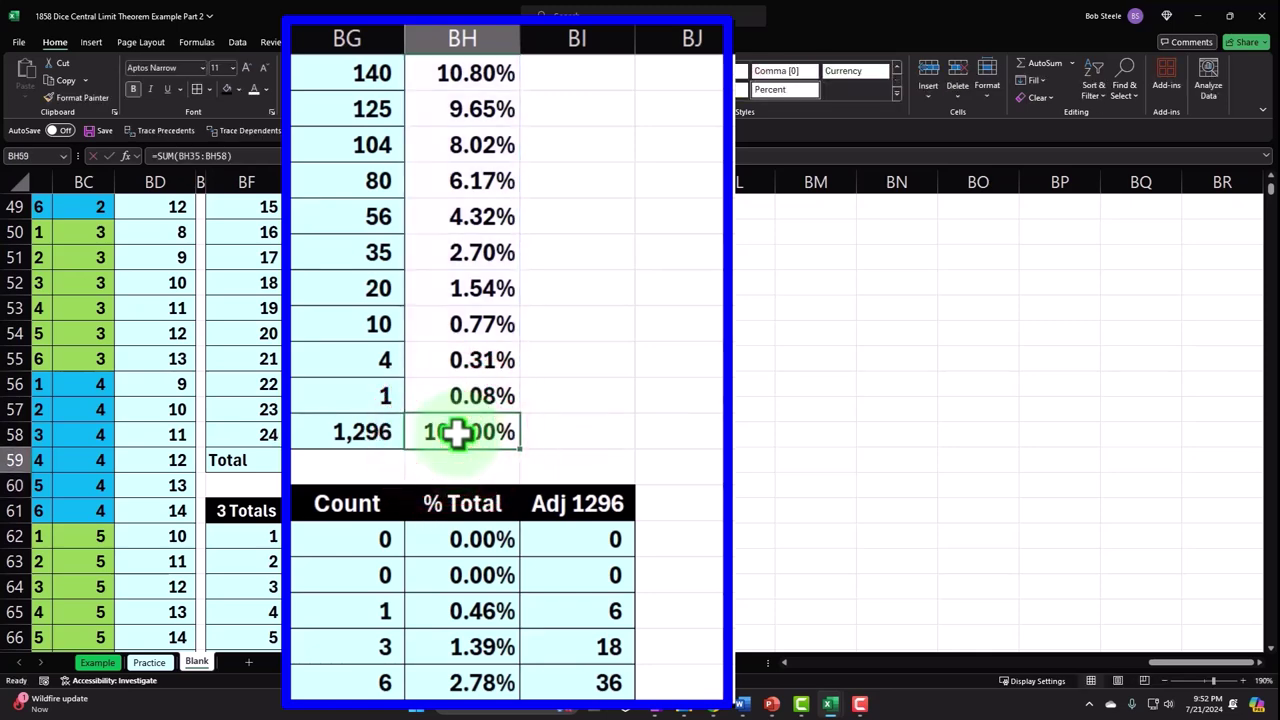
scroll(456, 431, "up", 7)
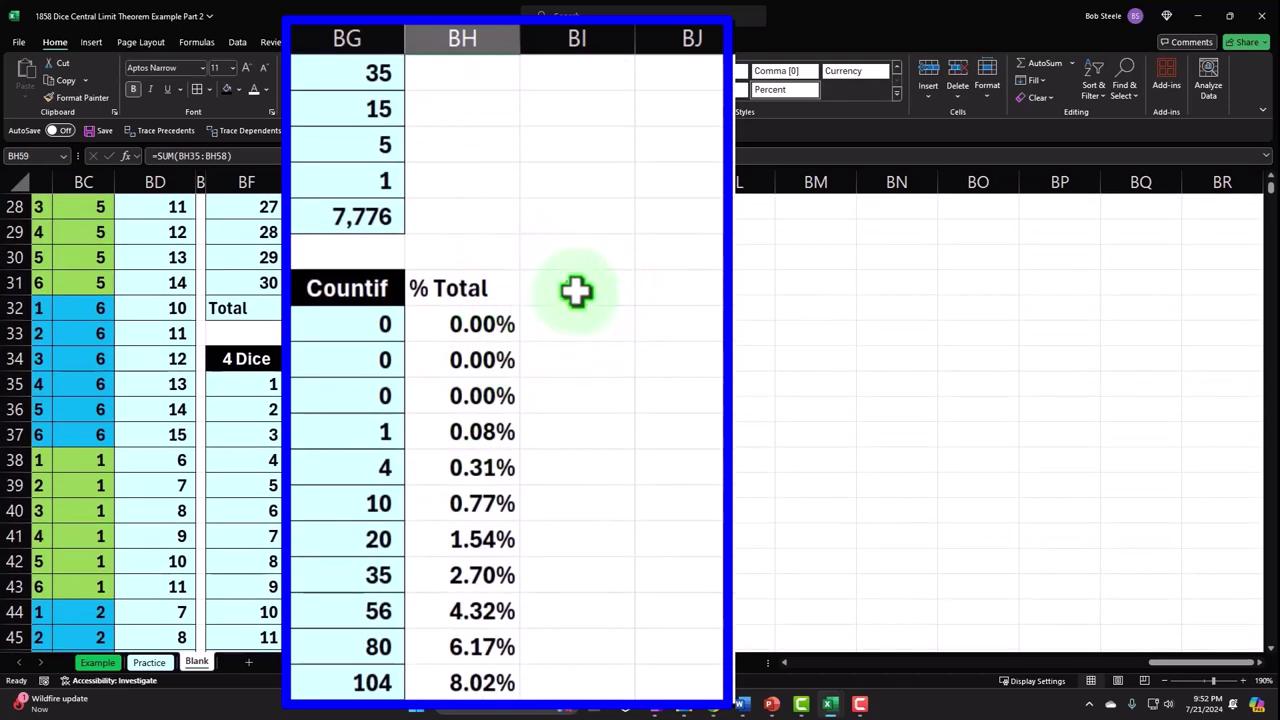
left_click(576, 290)
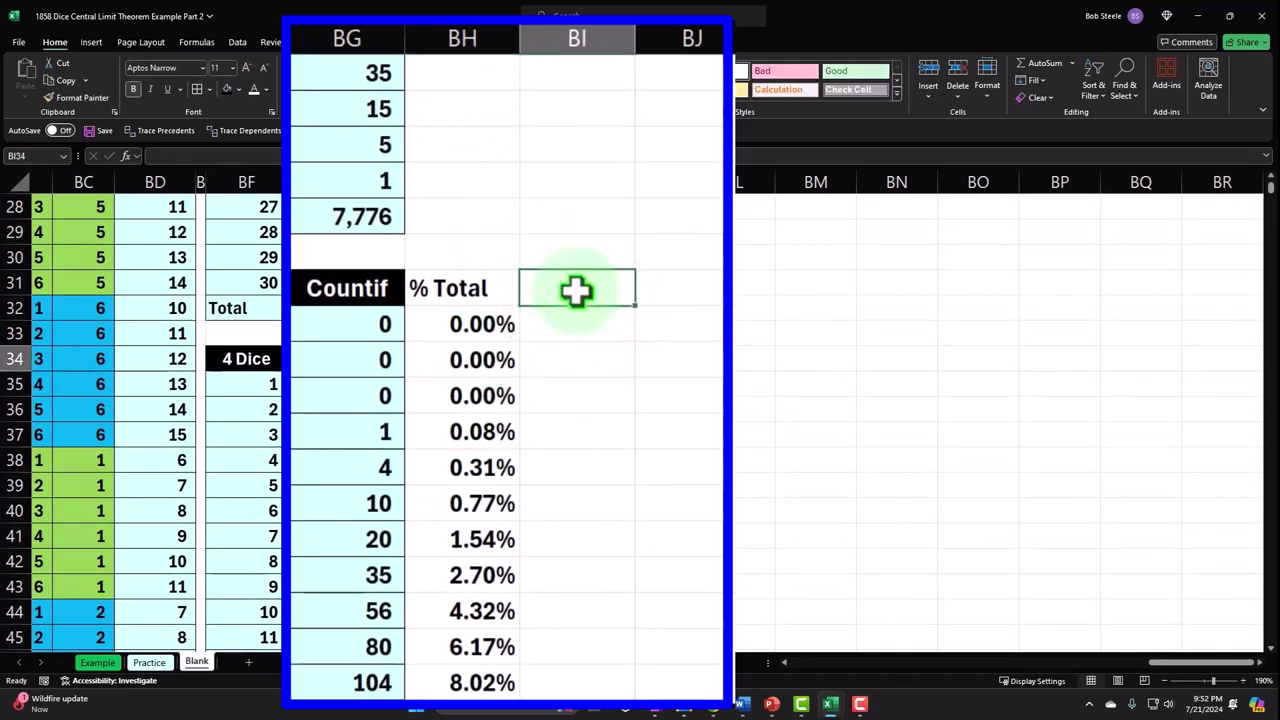
Type the heading 'Adj 7776' in BI34.
type("ASd")
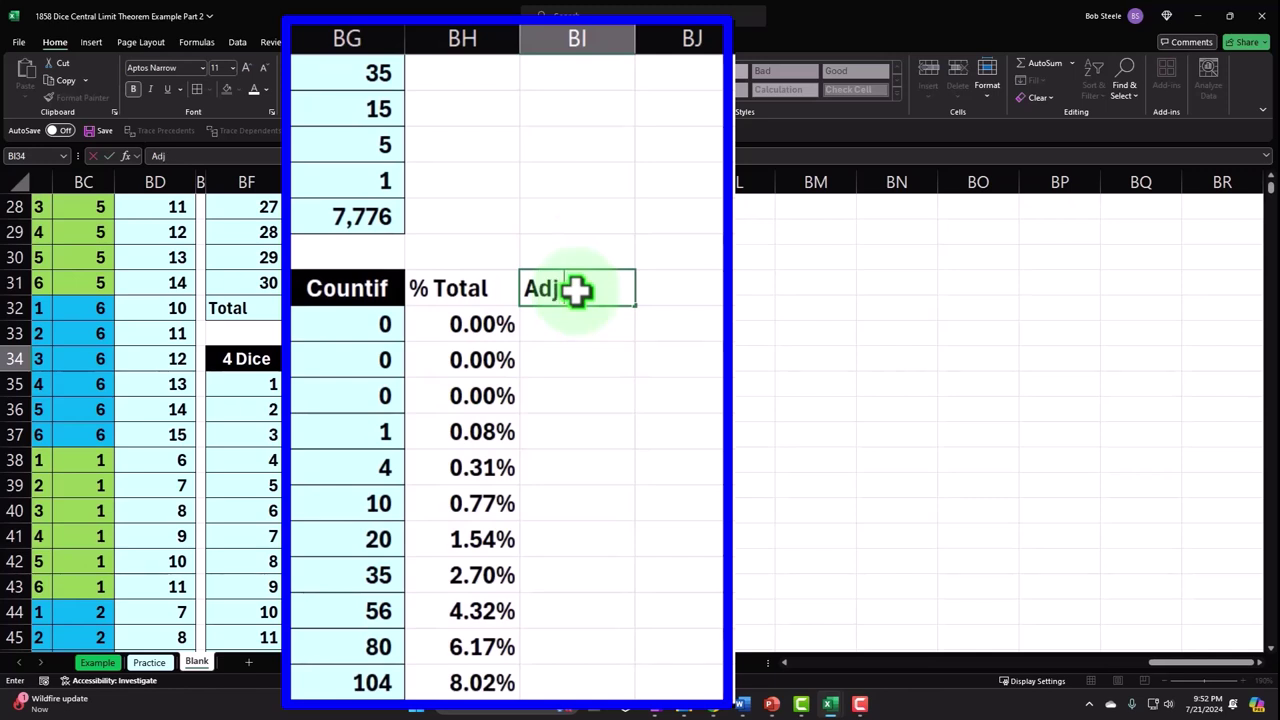
key("Return")
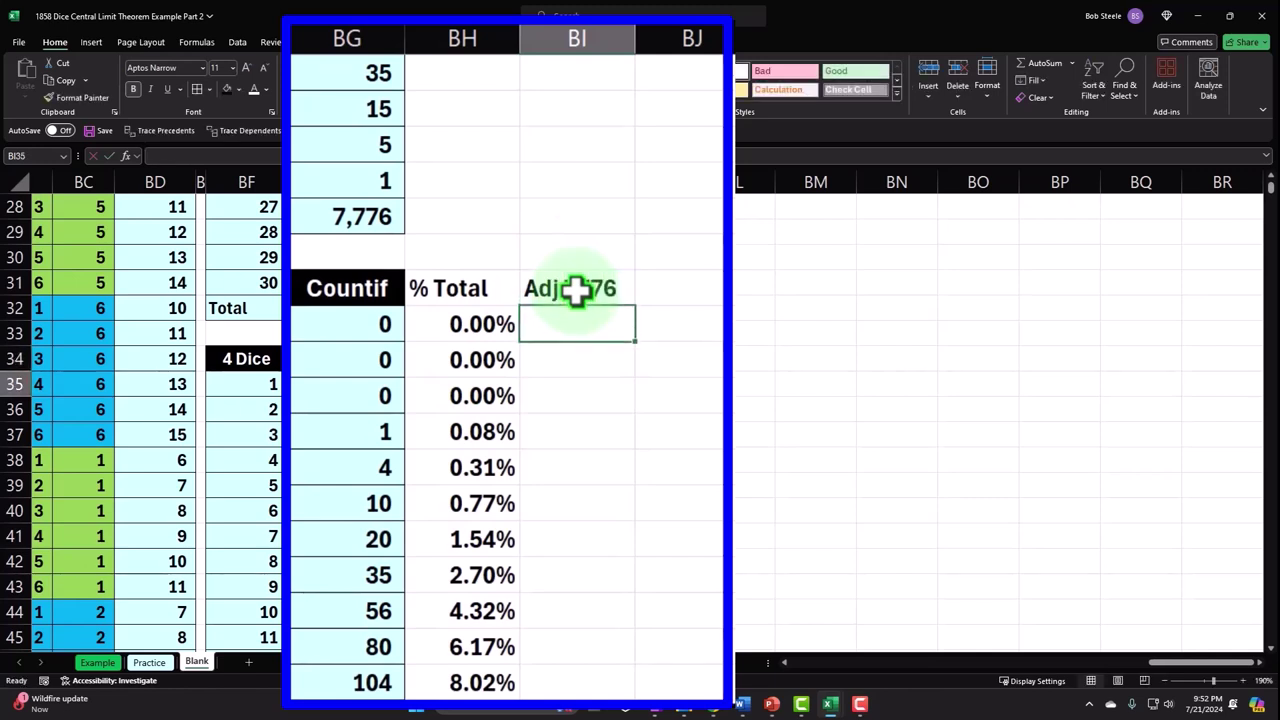
scroll(576, 290, "down", 5)
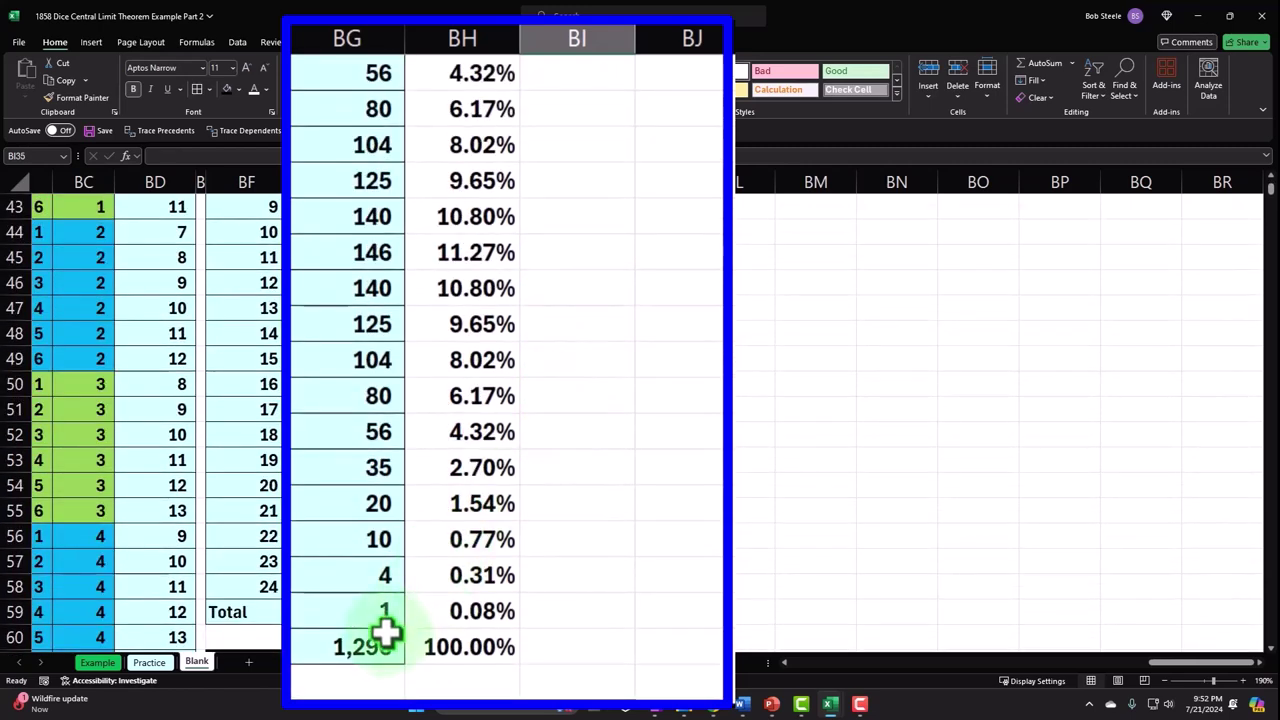
scroll(391, 626, "up", 2)
scroll(387, 634, "up", 2)
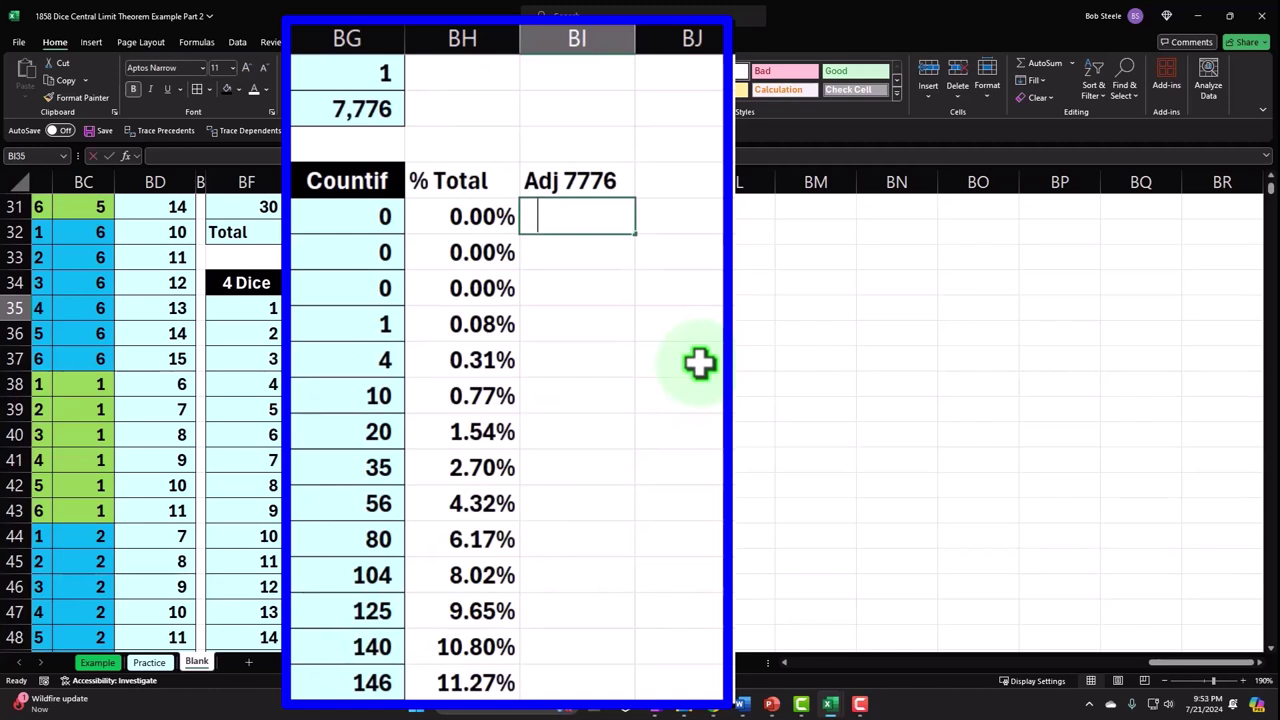
Enter =$BG$32*BH35 in BI35, locking the 7,776 reference.
type("=")
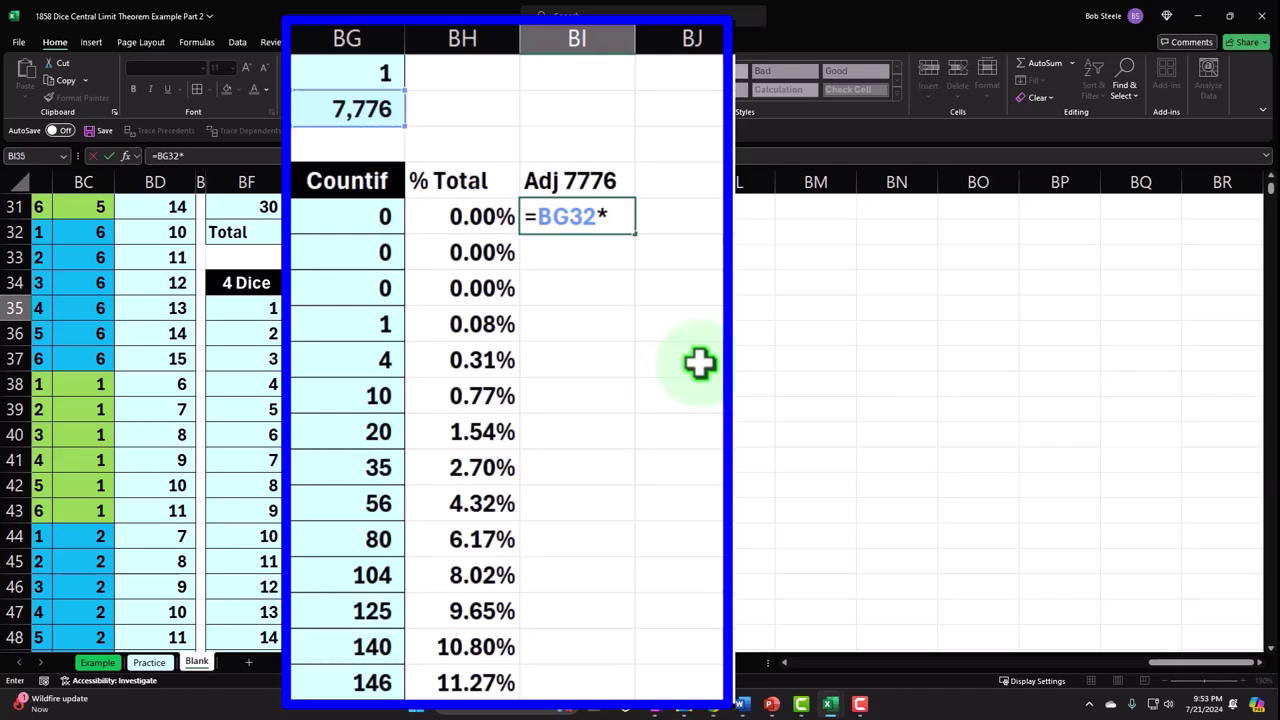
key("Left")
left_click(552, 217)
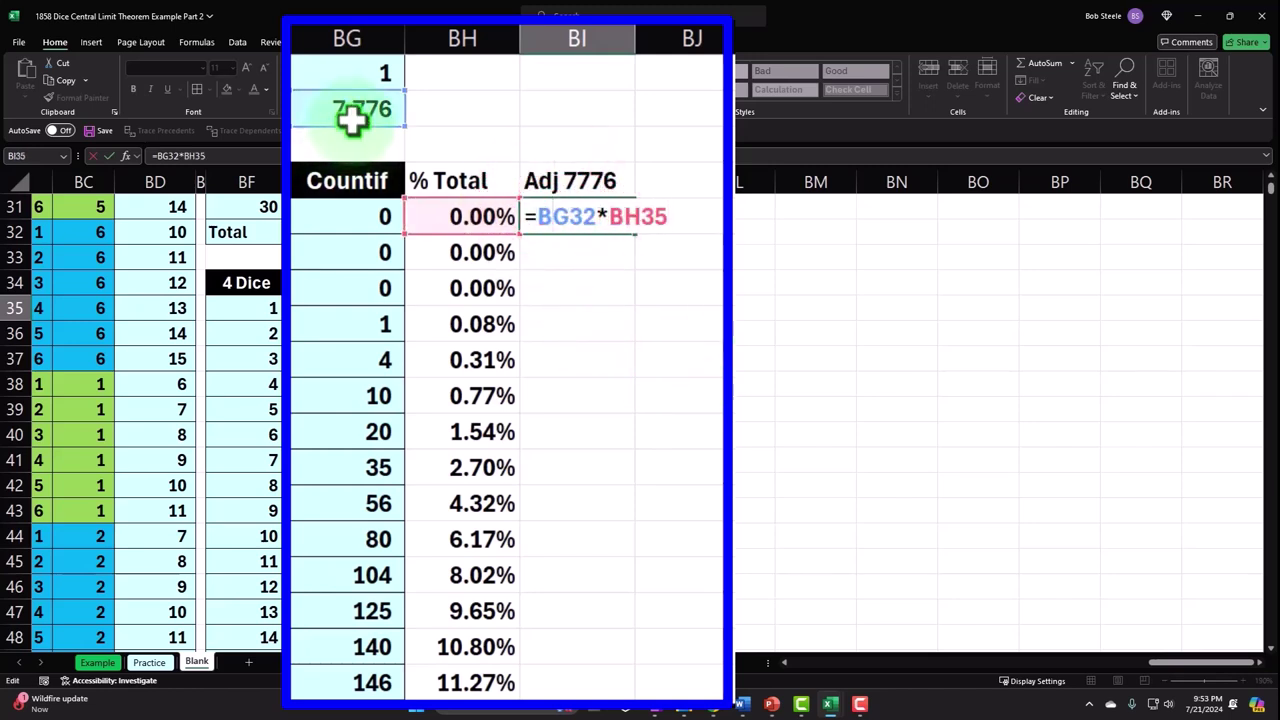
key("F4")
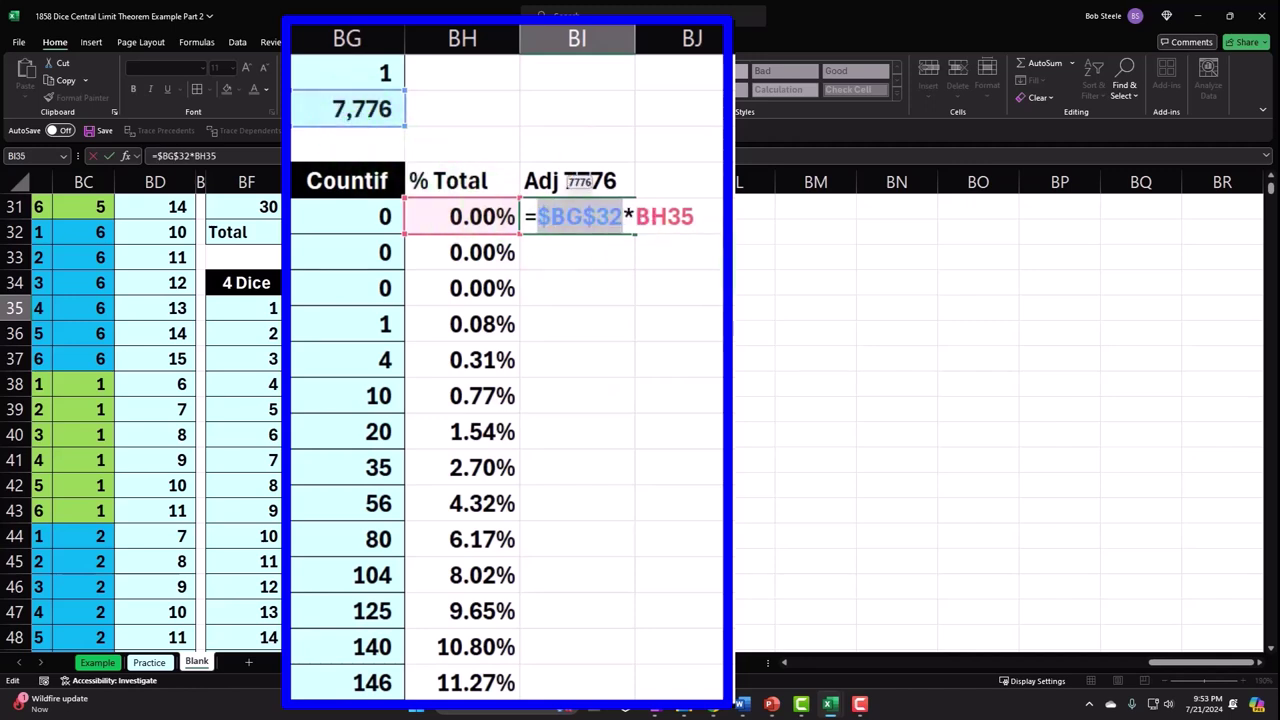
key("ctrl+Return")
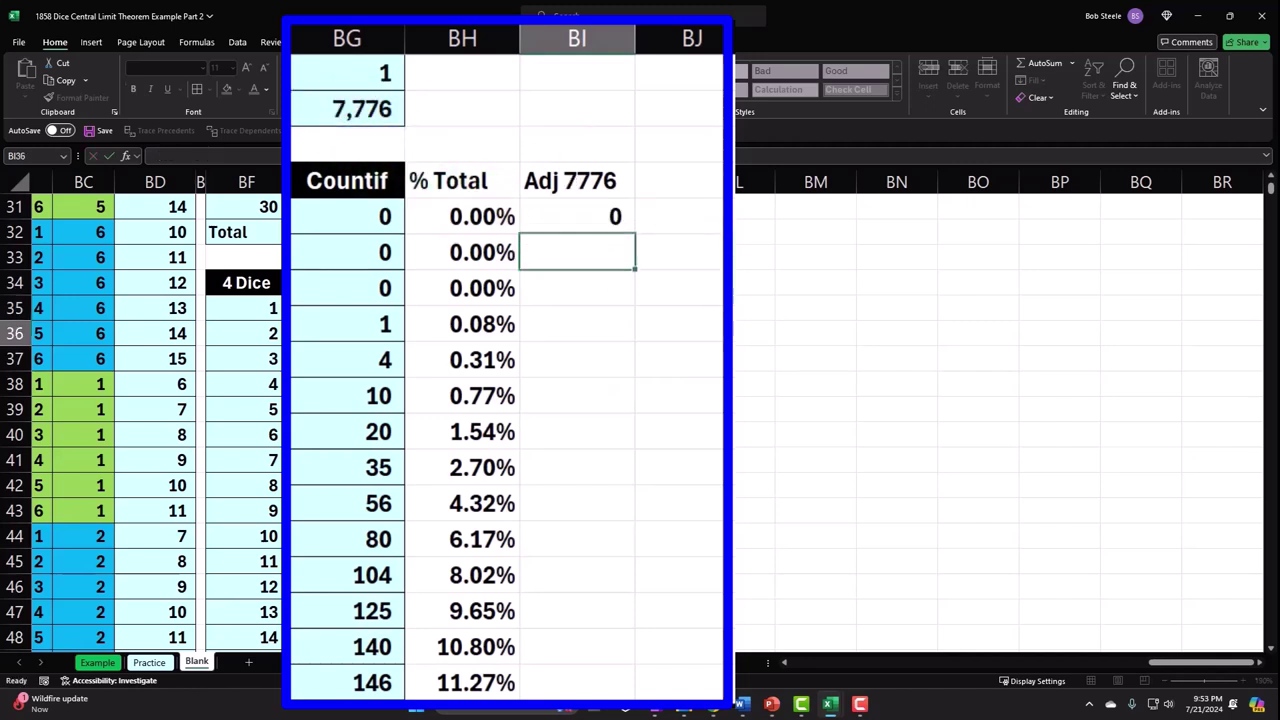
Fill the scaling formula down and AutoSum BI59 to 7,776.
double_click(634, 234)
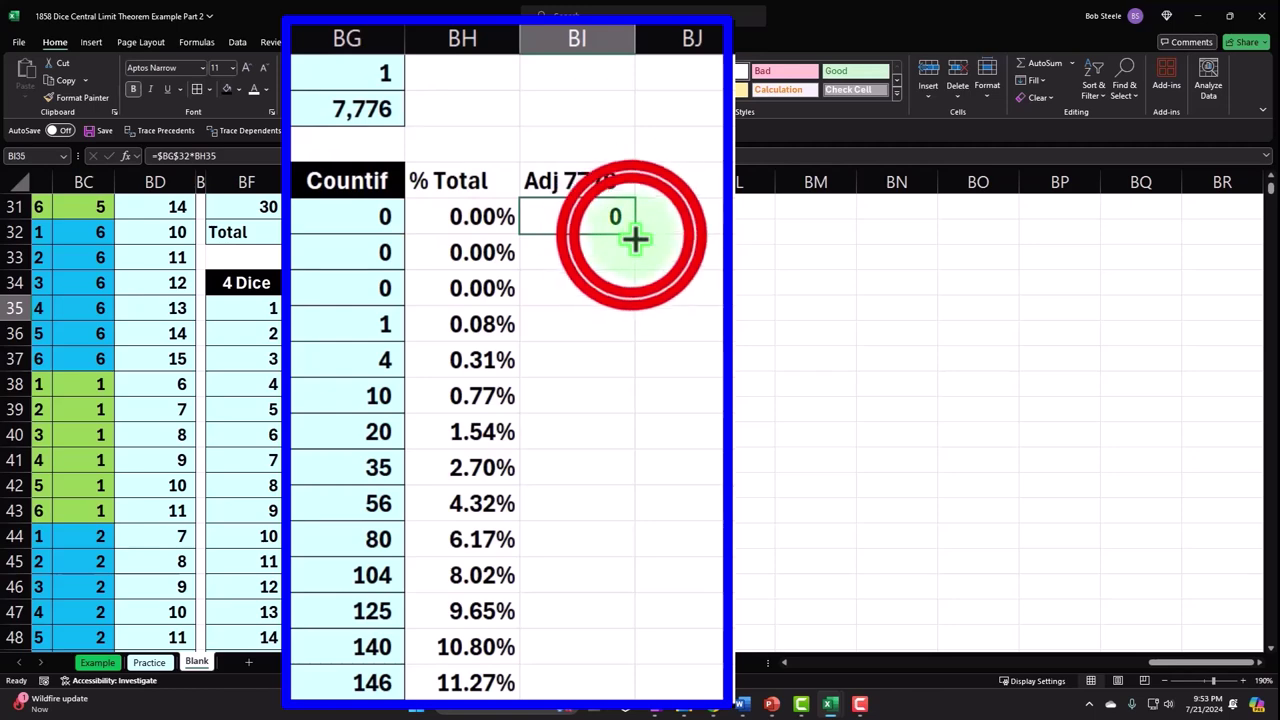
scroll(672, 400, "down", 6)
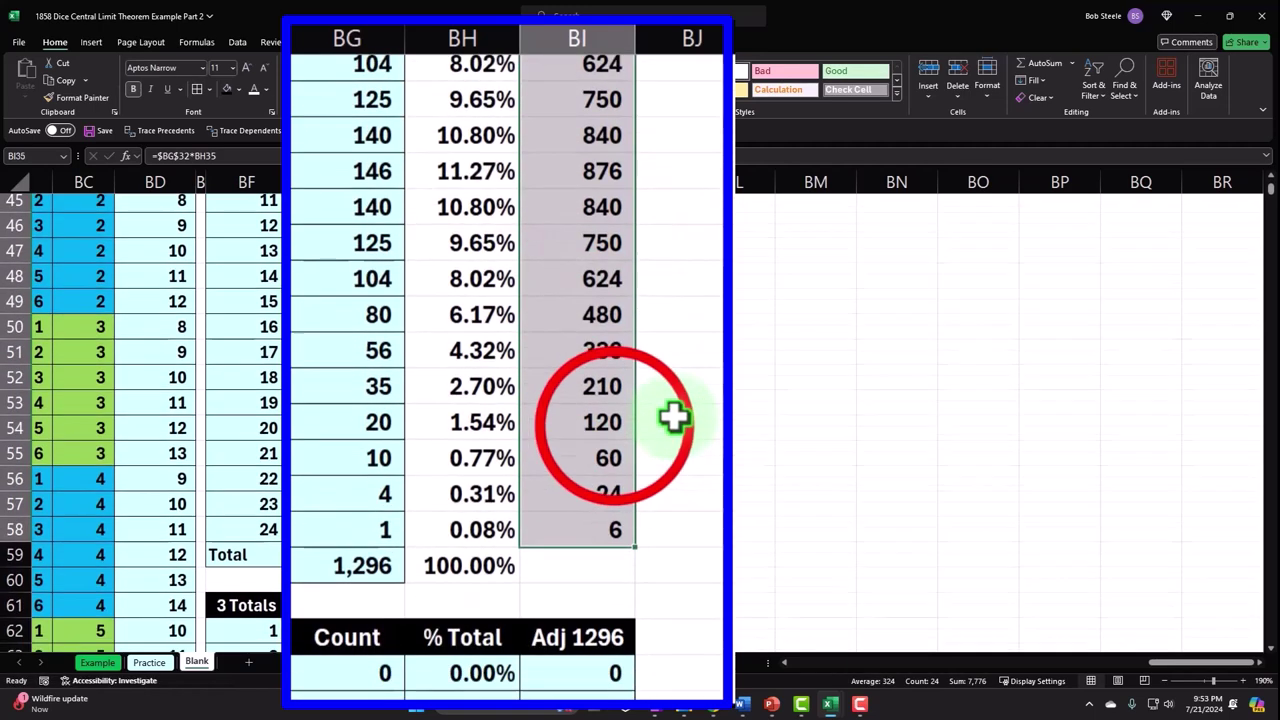
left_click(609, 426)
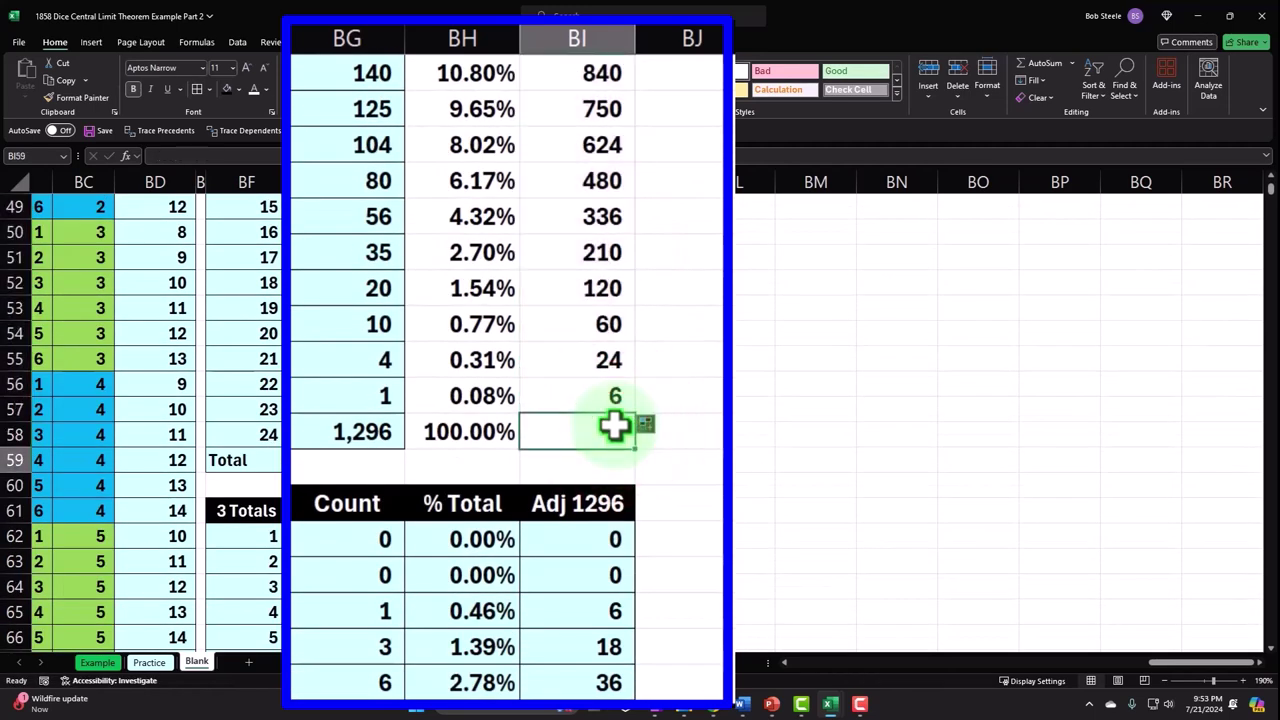
key("alt+equal")
key("ctrl+Return")
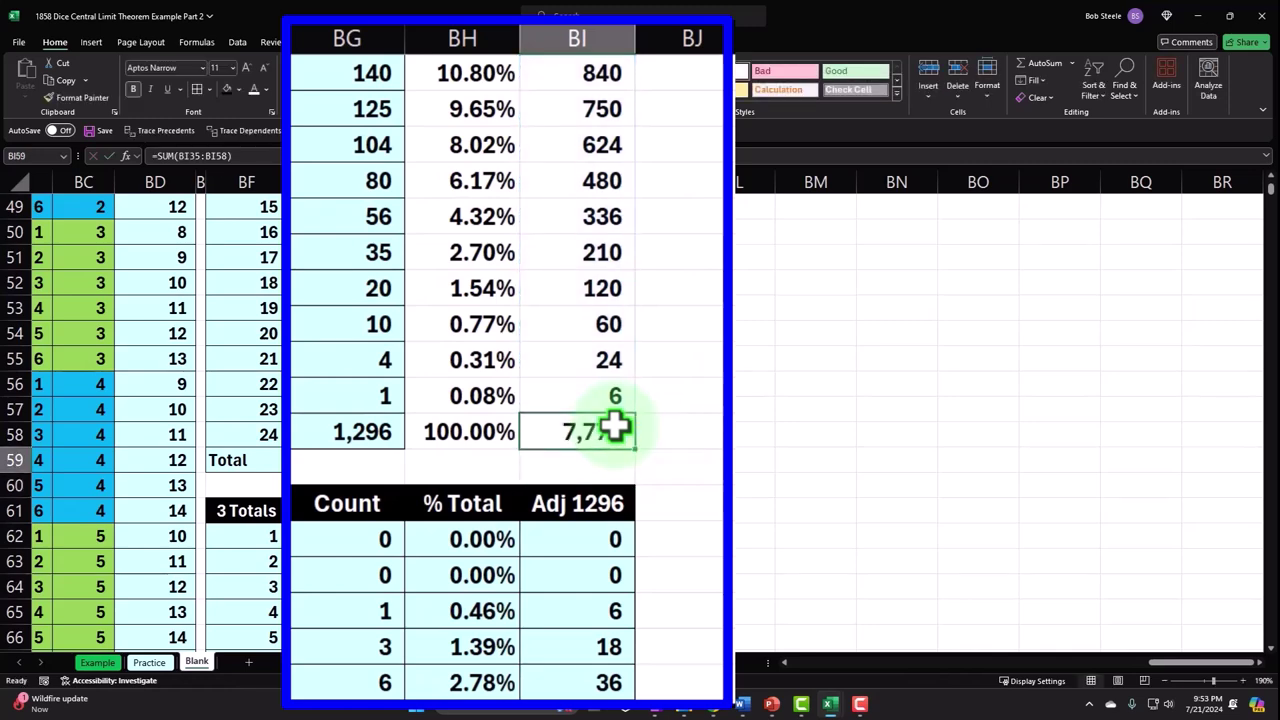
Shade the percentage and adjusted values light blue.
left_click_drag(491, 430, 590, 432)
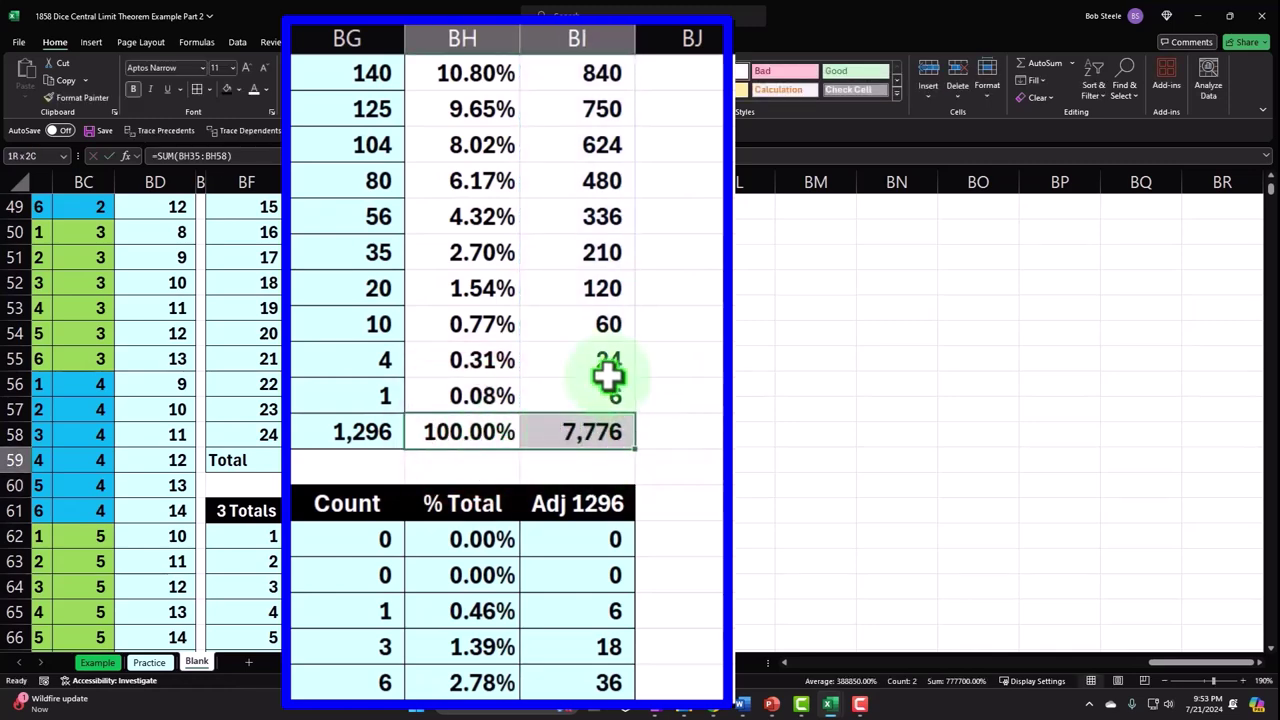
left_click_drag(608, 375, 491, 251)
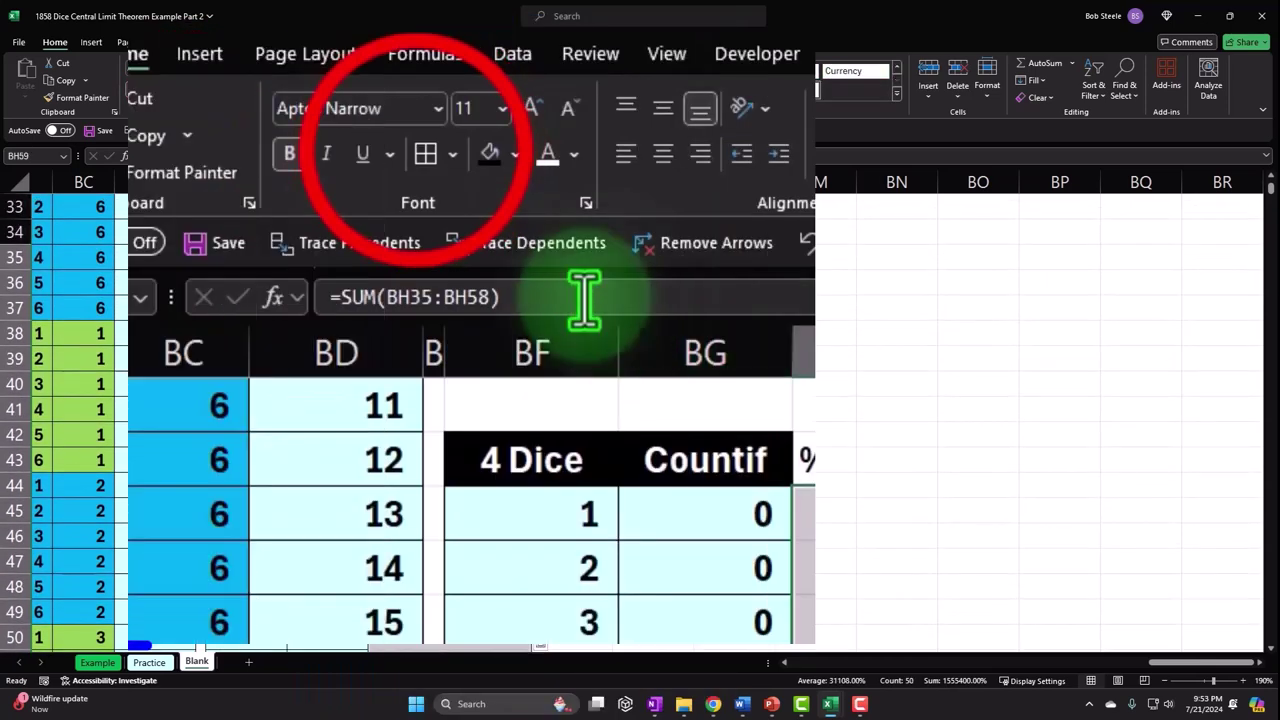
left_click(514, 155)
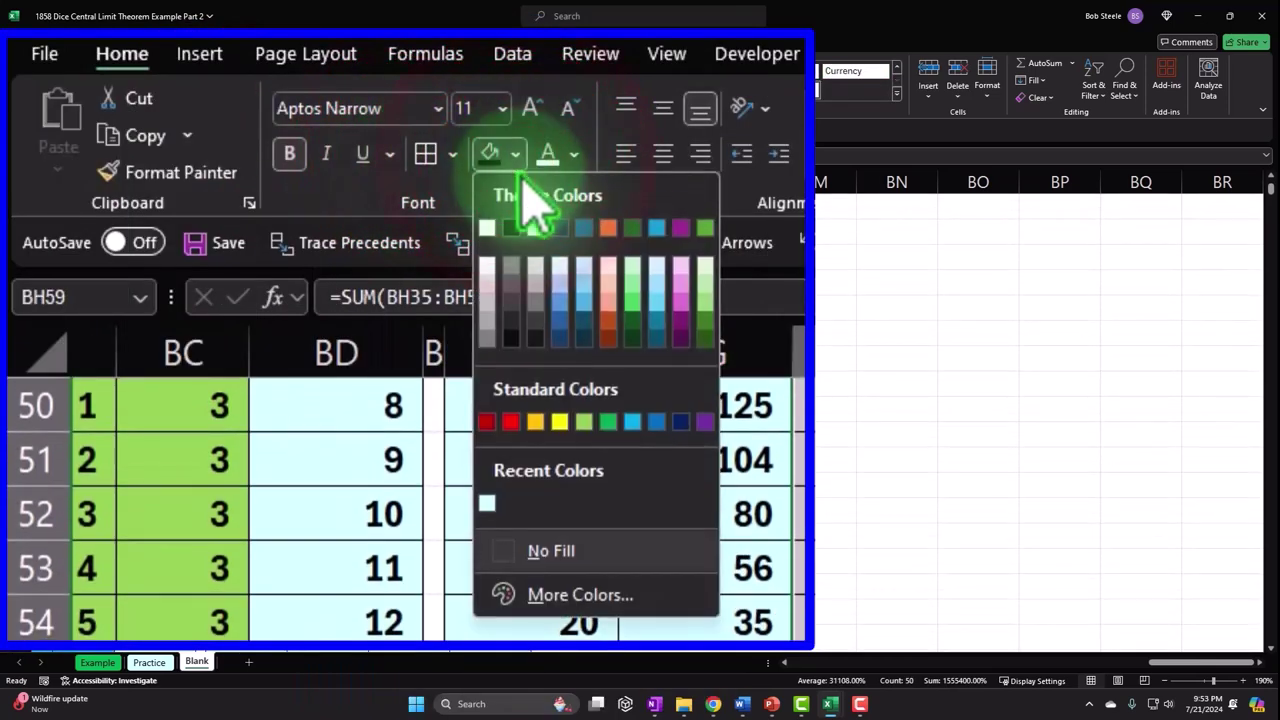
left_click(487, 503)
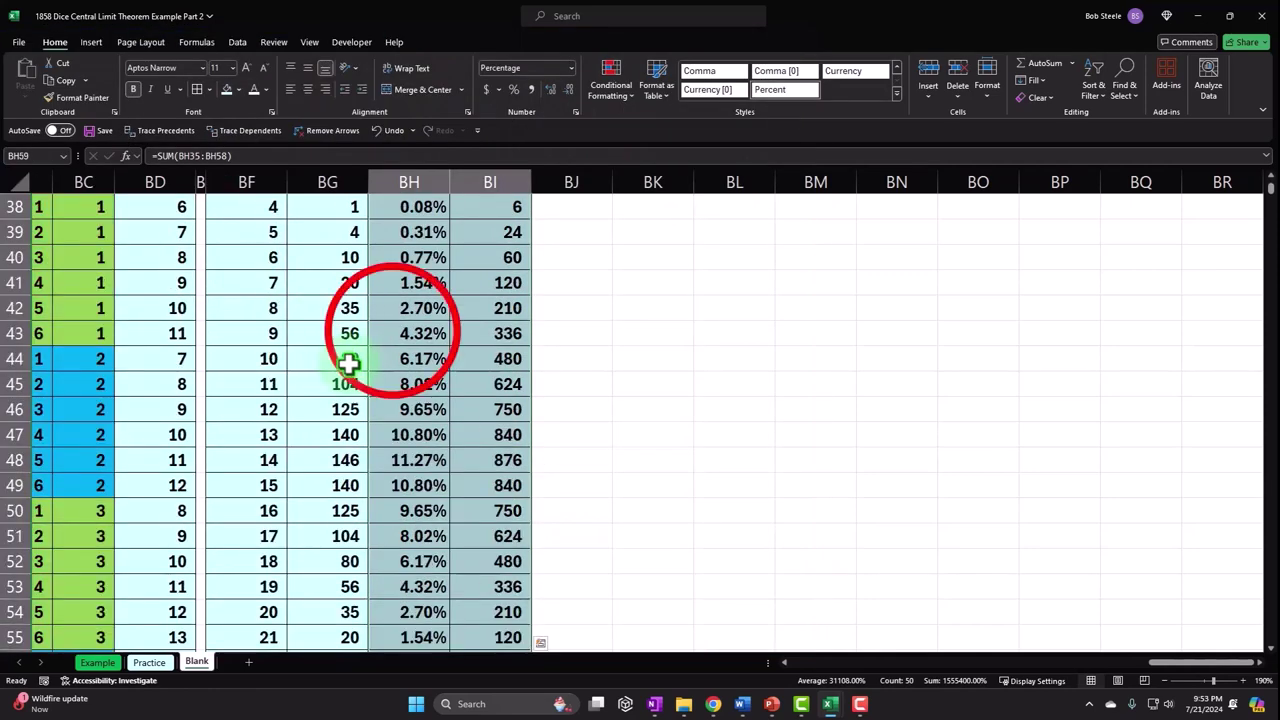
Fill the new headings black and centre their text.
scroll(347, 363, "up", 3)
left_click_drag(394, 331, 451, 331)
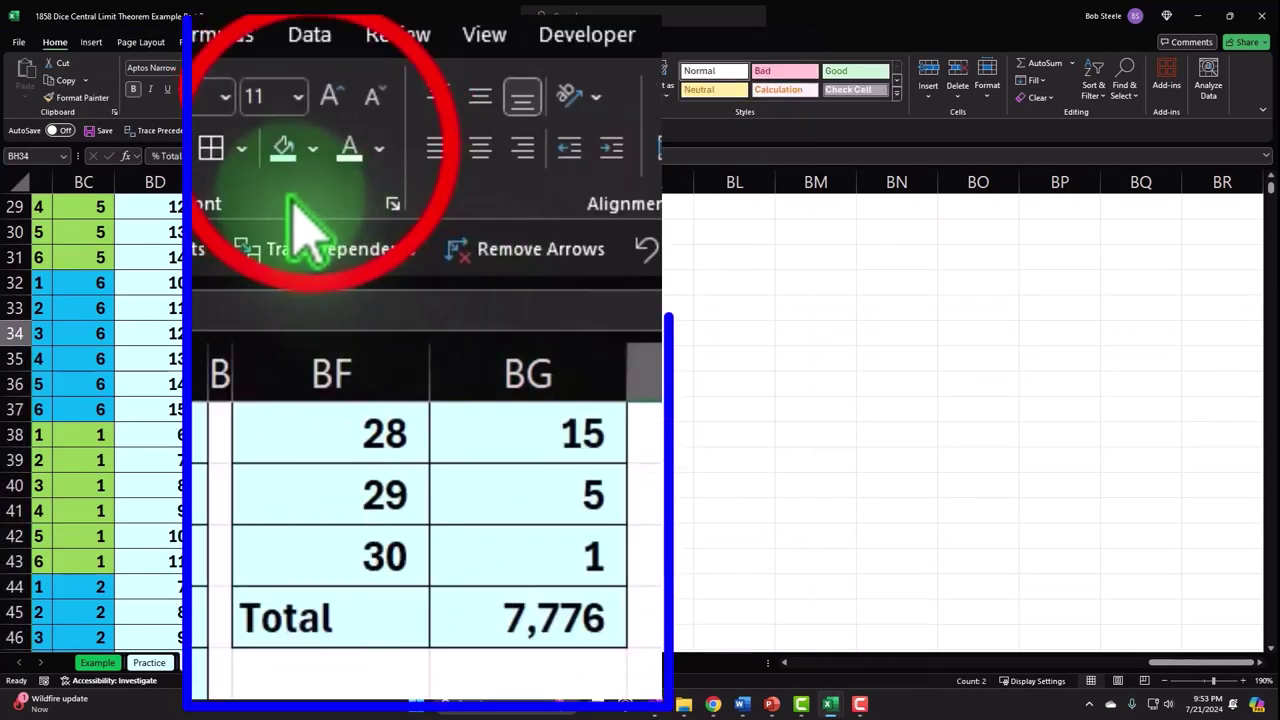
left_click(312, 150)
left_click(298, 229)
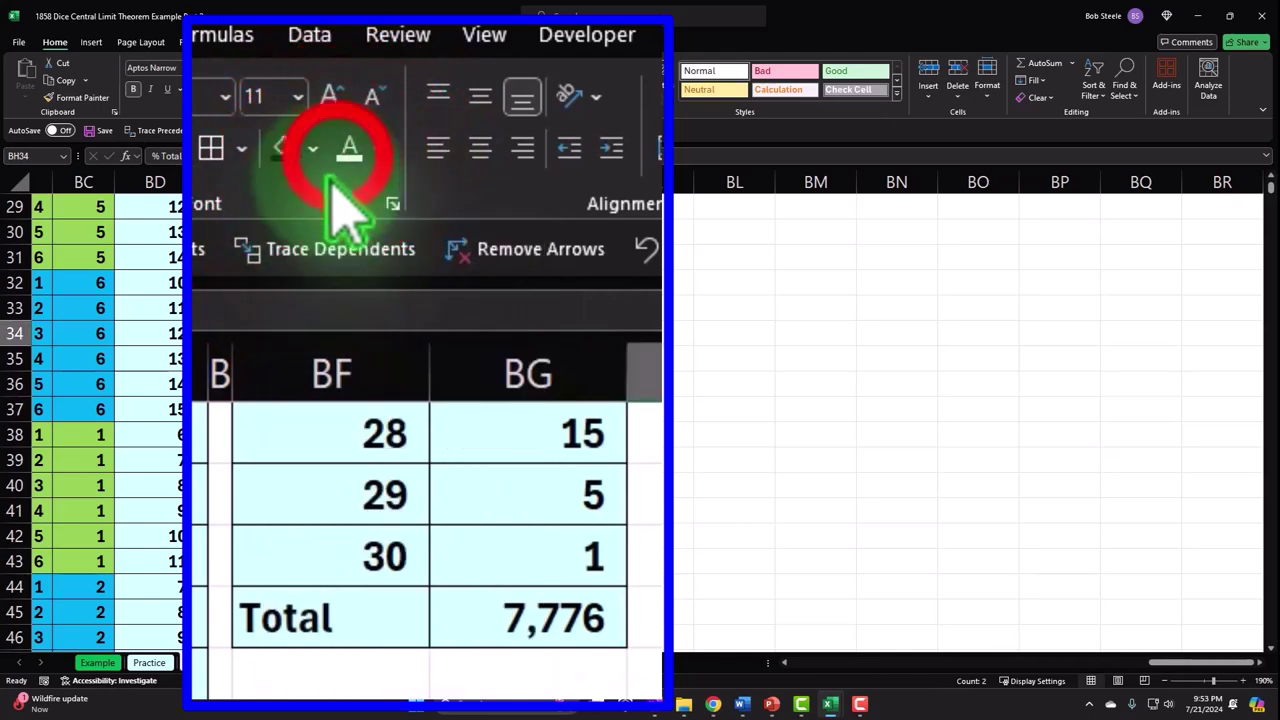
left_click(480, 150)
scroll(643, 471, "down", 1)
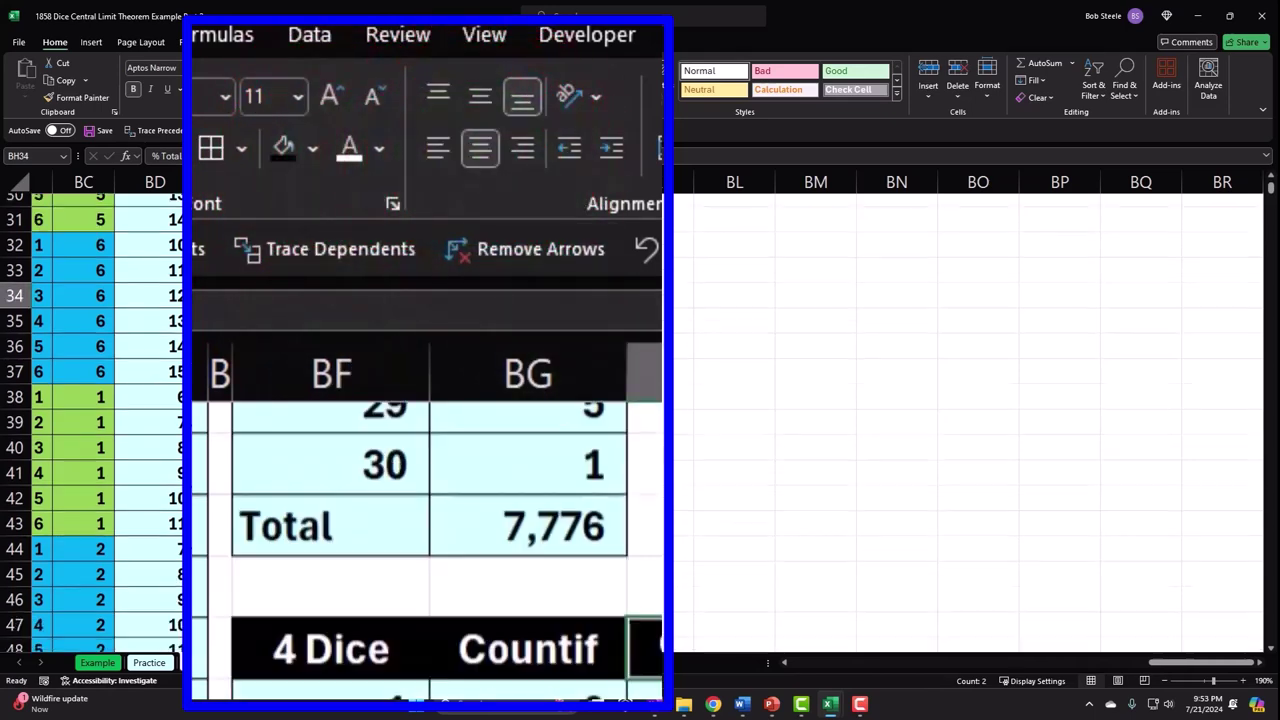
scroll(449, 354, "down", 8)
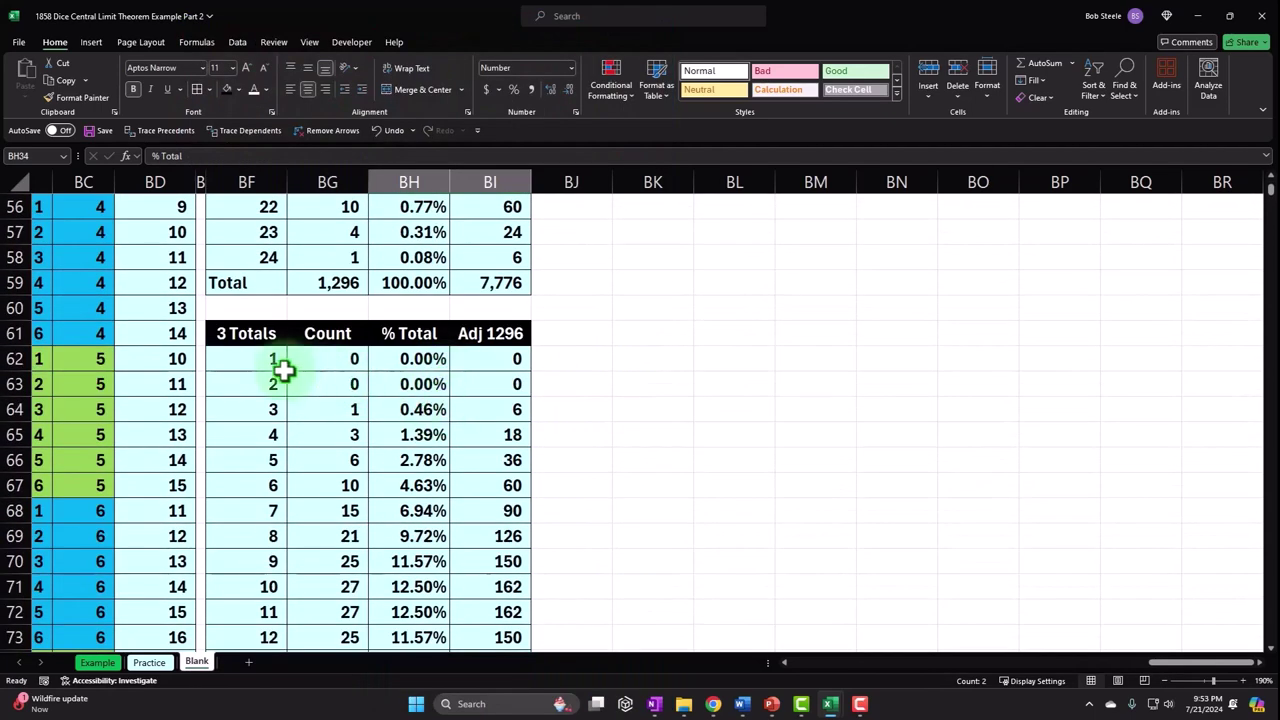
Check the 3-dice count total of 216 and the old adjusted total of 1,296.
scroll(423, 380, "down", 4)
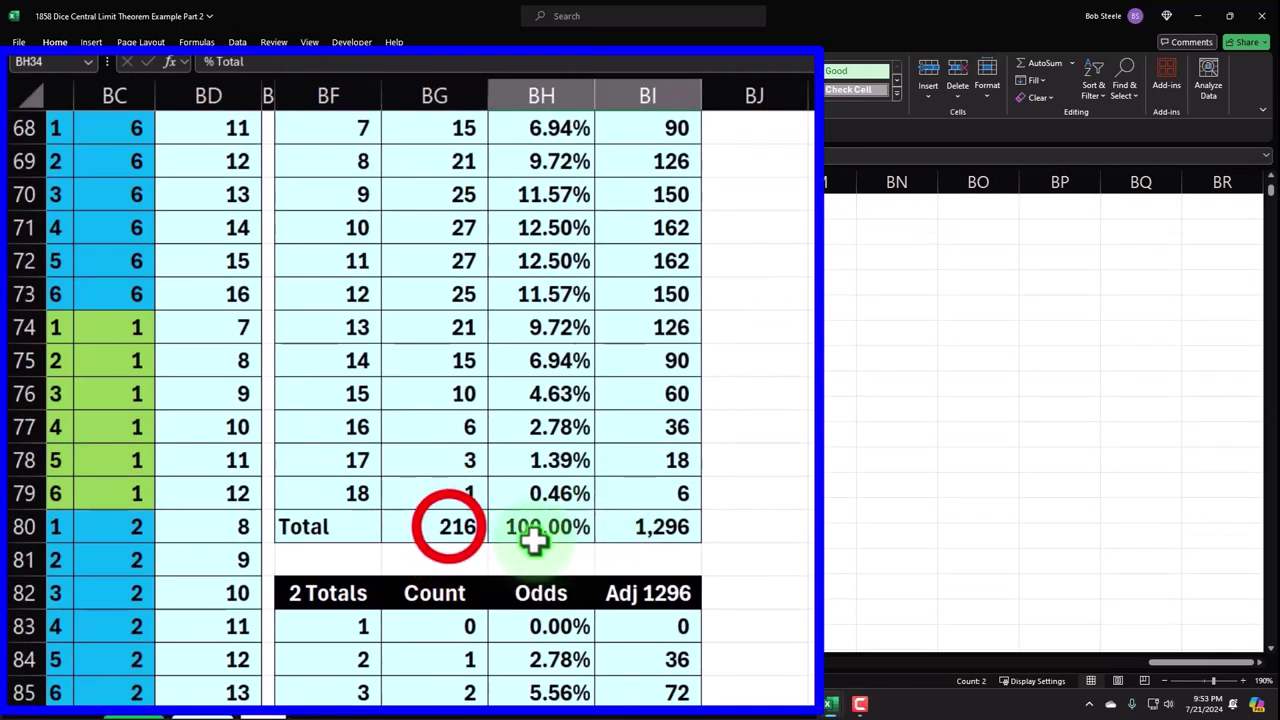
left_click(443, 524)
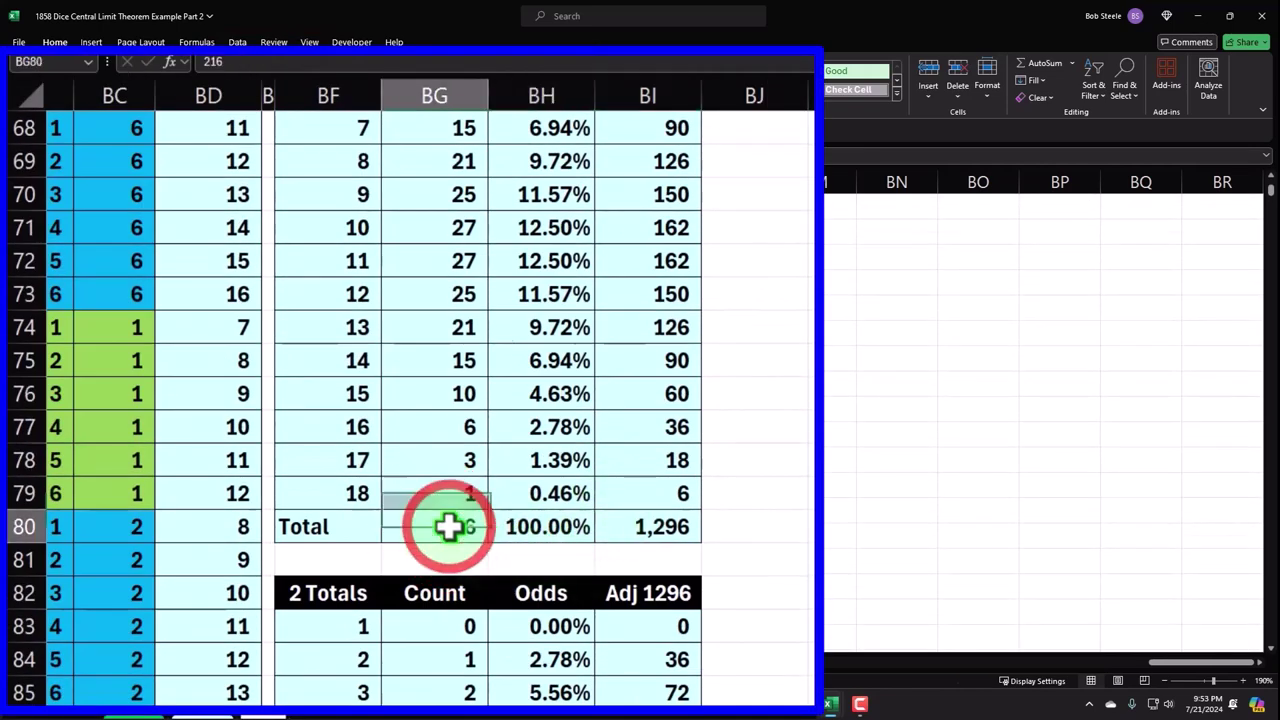
left_click(651, 530)
scroll(663, 568, "up", 4)
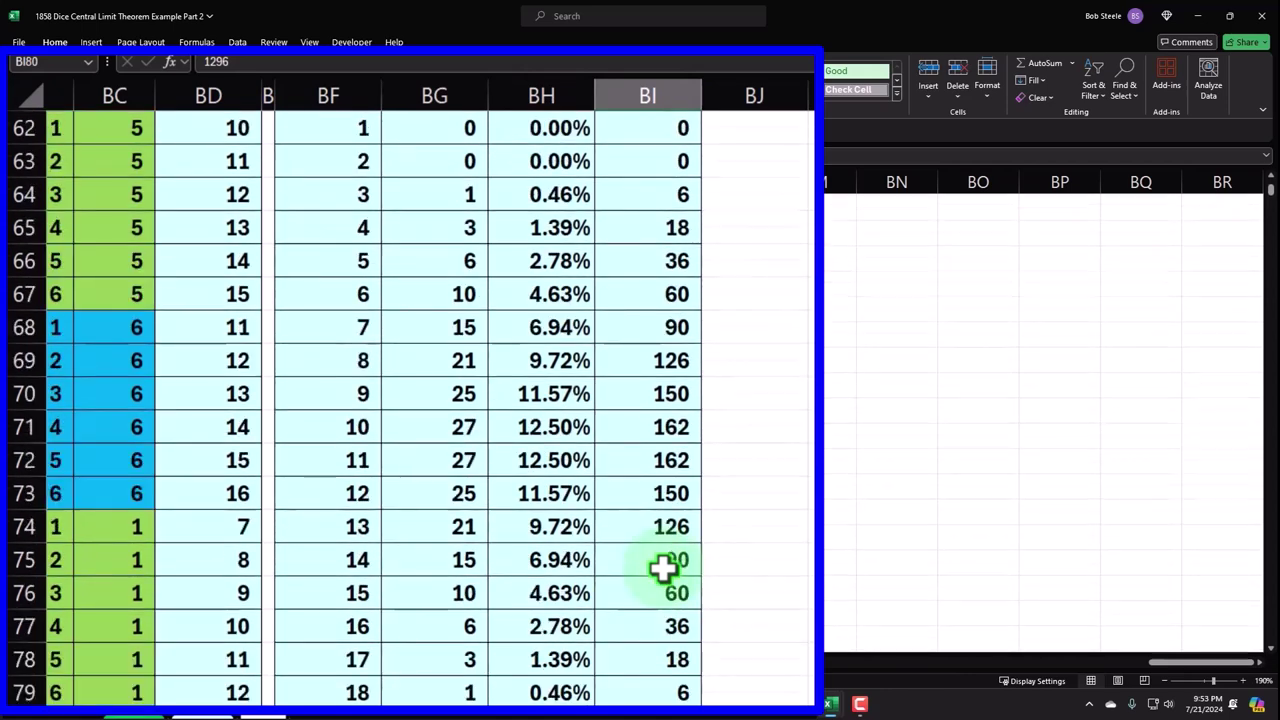
Retitle the 3 Totals heading 'Adj 7776' and fill down a formula rescaling by 7,776.
left_click(693, 295)
left_click(690, 298)
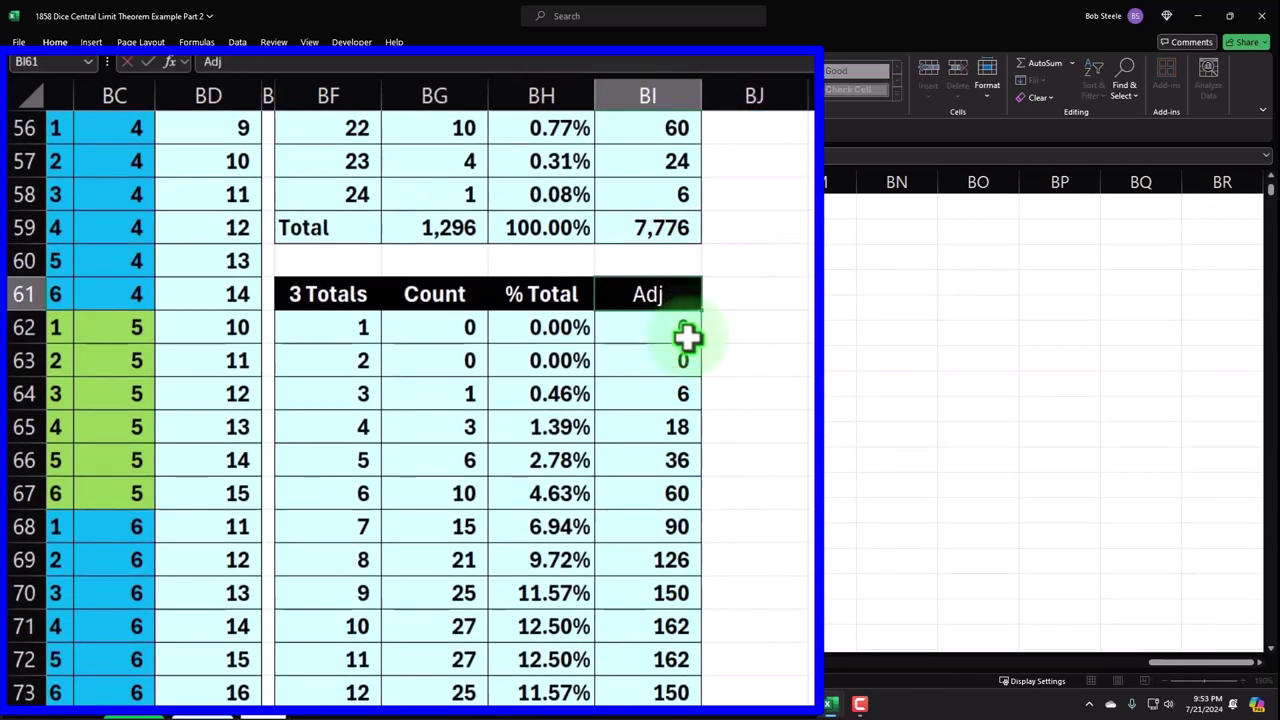
left_click(688, 338)
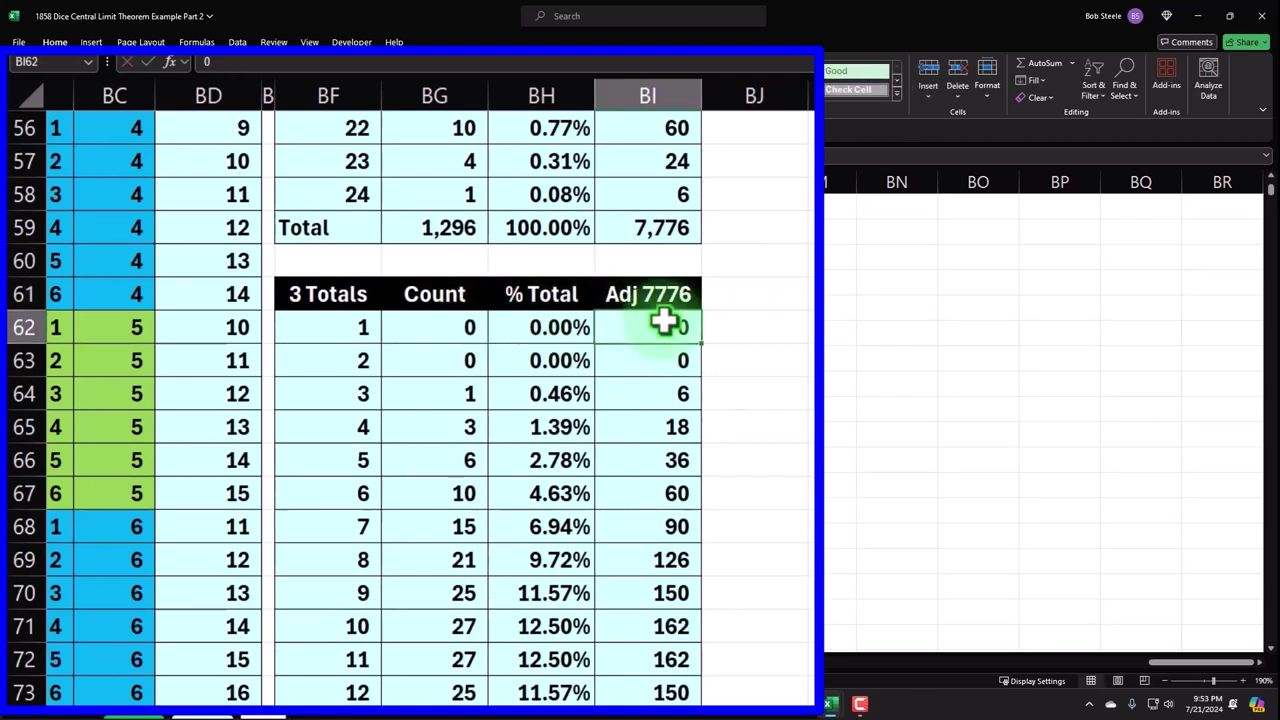
type("=")
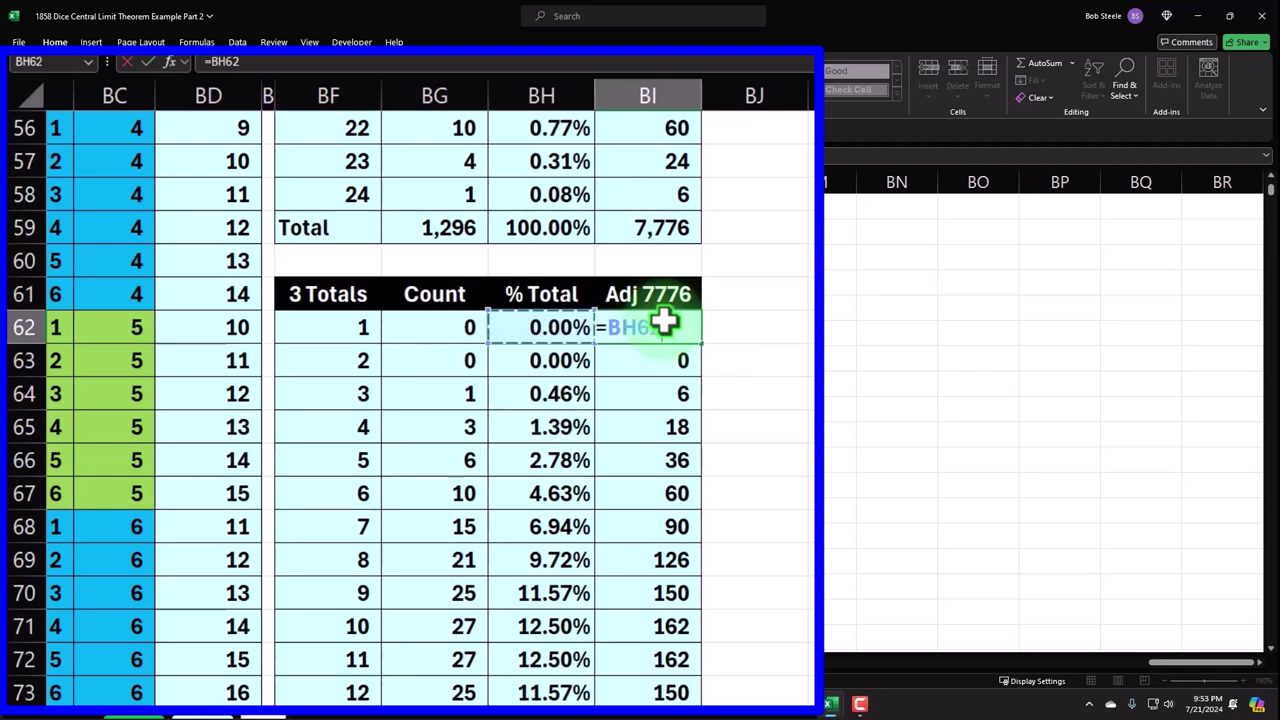
key("Up")
key("Up")
key("Up")
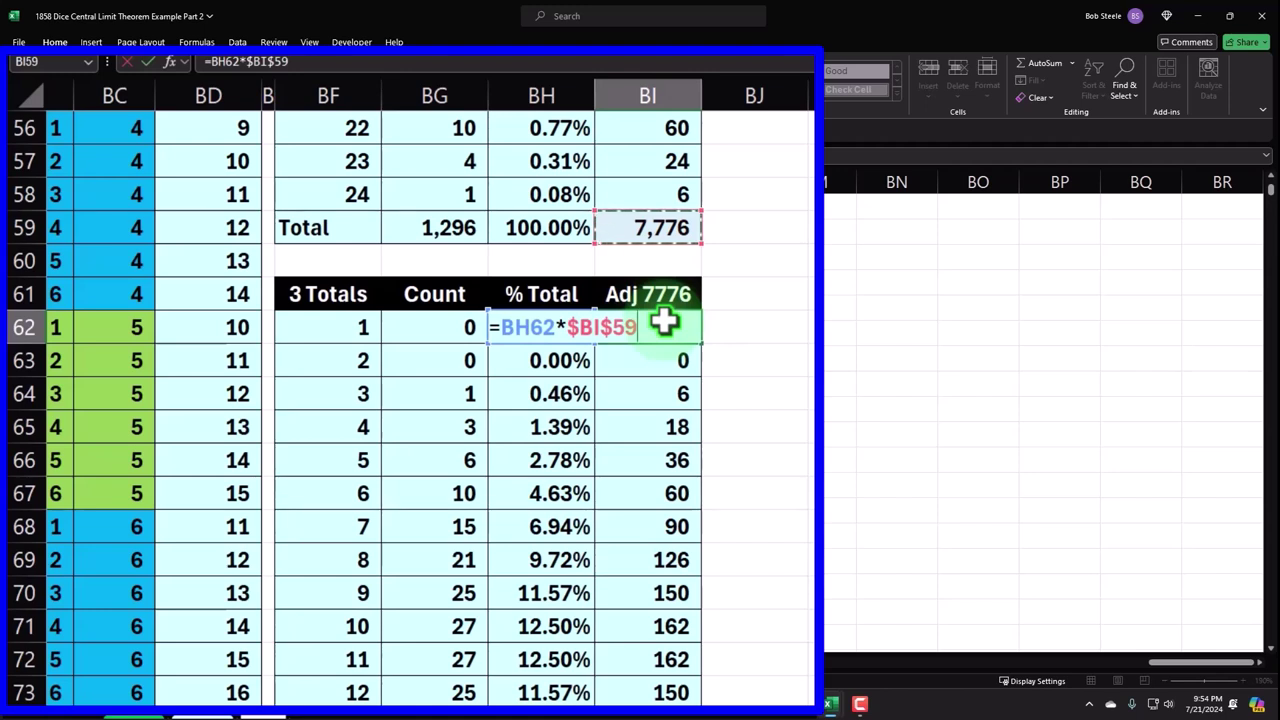
key("Return")
left_click(663, 322)
left_click(693, 340)
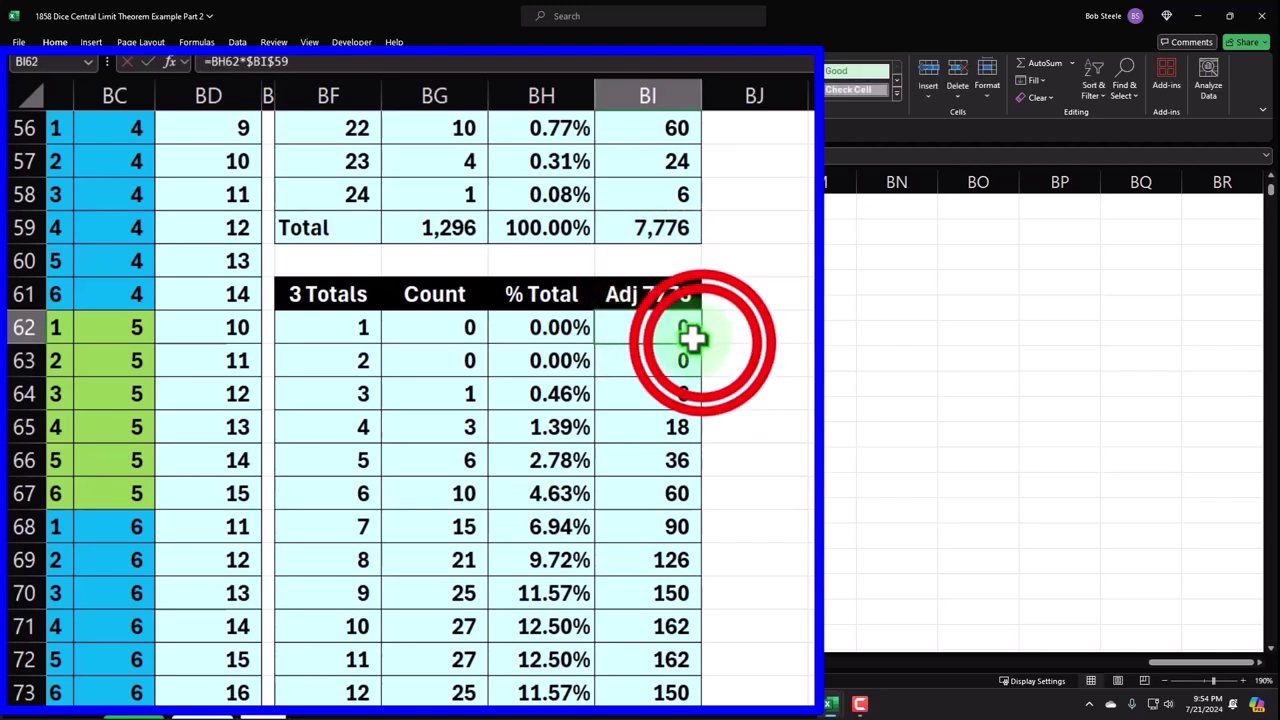
double_click(699, 342)
Verify BI80's =BH80*$BI$59 formula, then select the Adj 1296 heading in BI82.
left_click(688, 295)
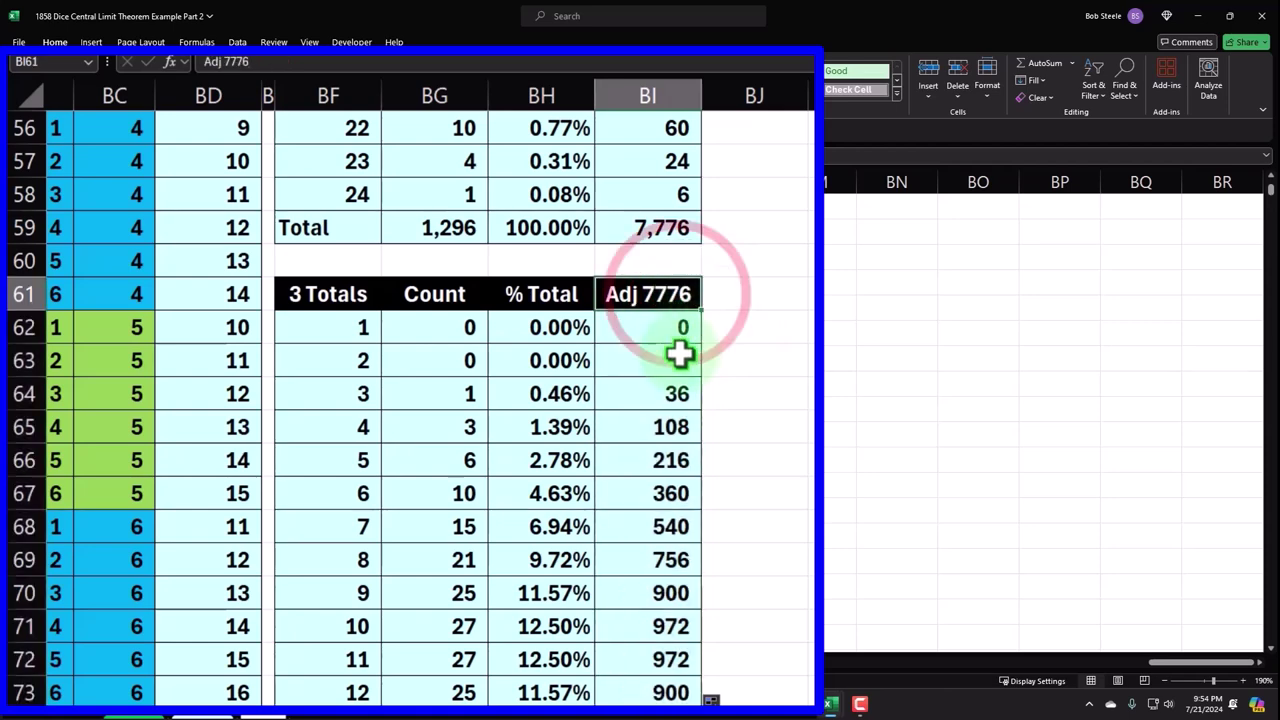
scroll(675, 440, "down", 5)
left_click(655, 428)
double_click(650, 430)
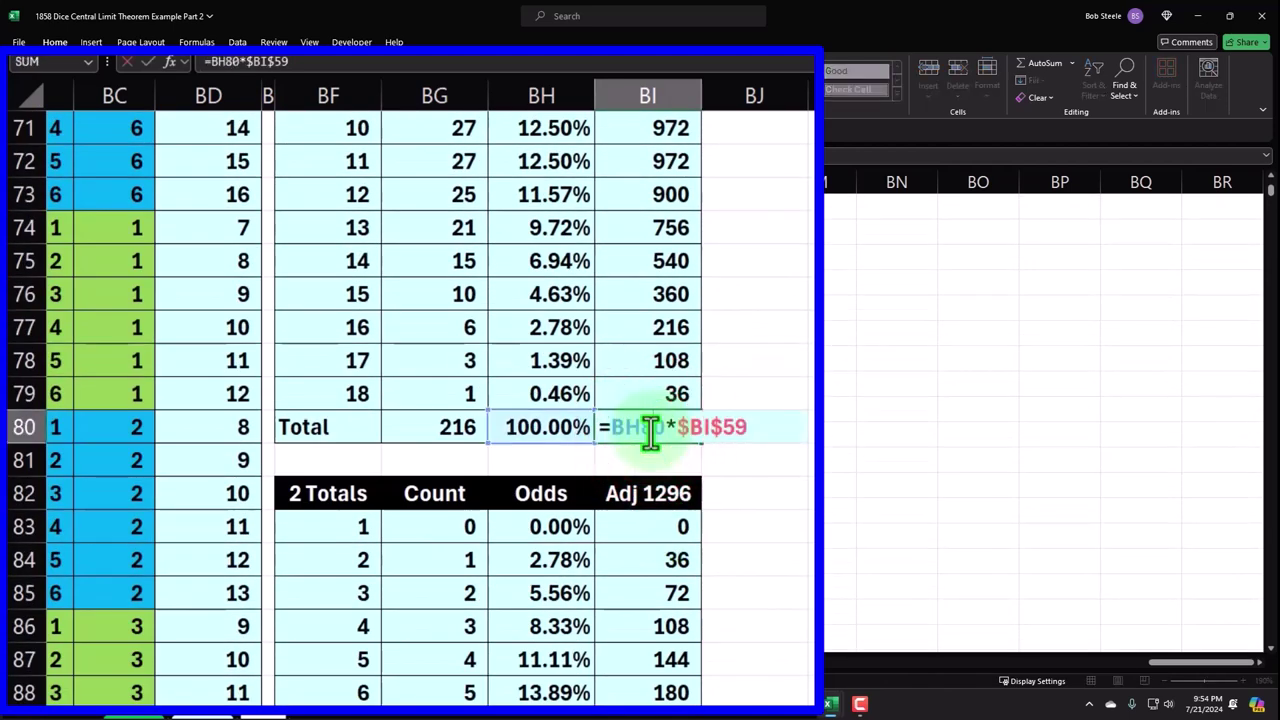
left_click(686, 495)
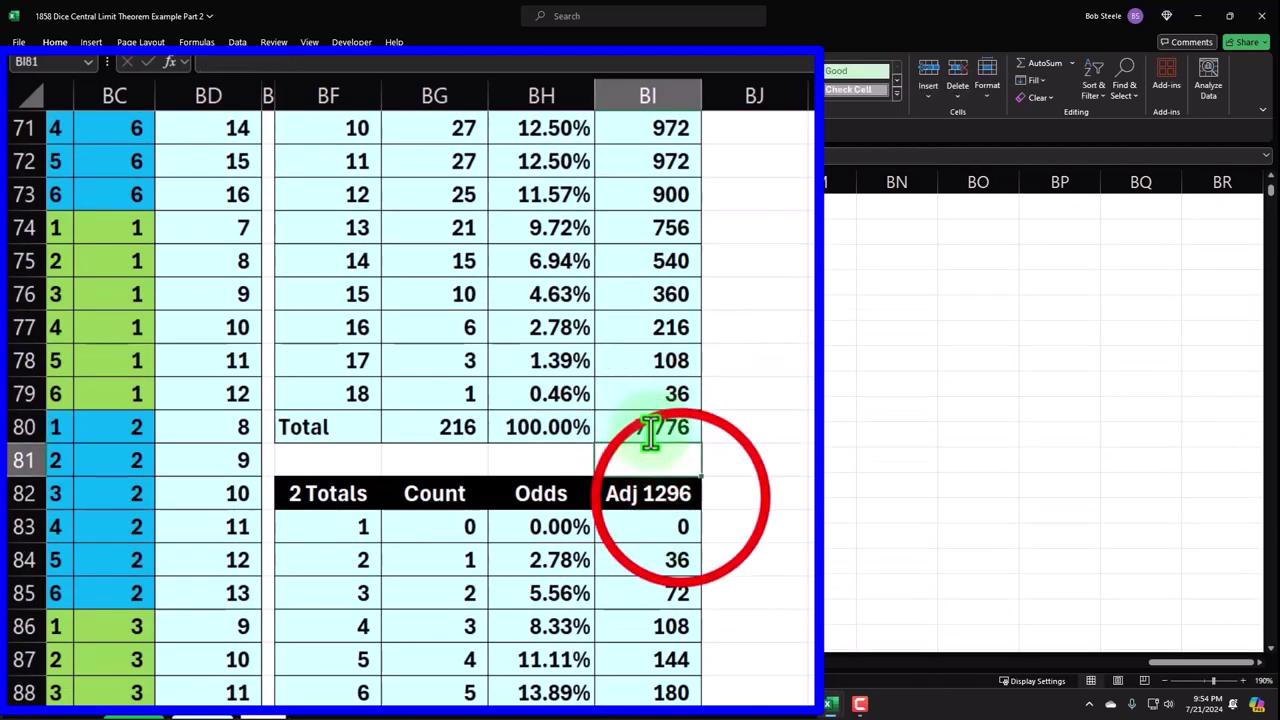
Retitle the 2 Totals column heading in BI82 to Adj 7776.
double_click(680, 493)
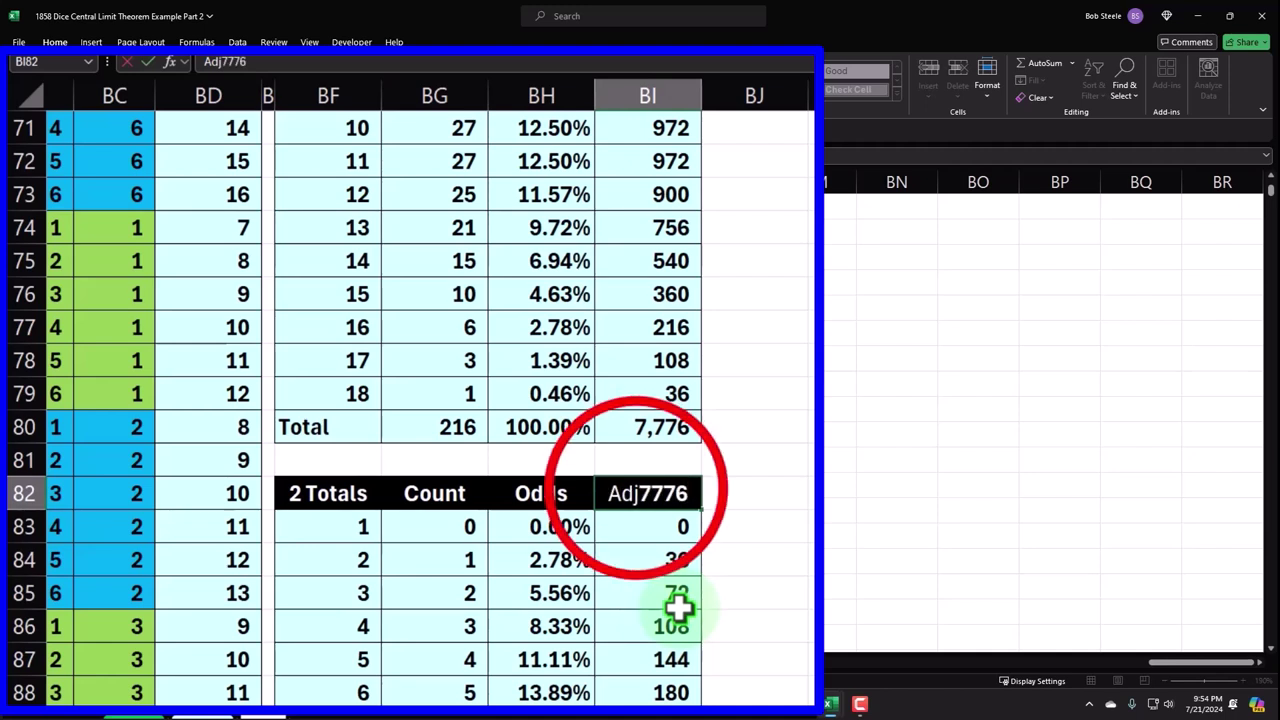
left_click(637, 493)
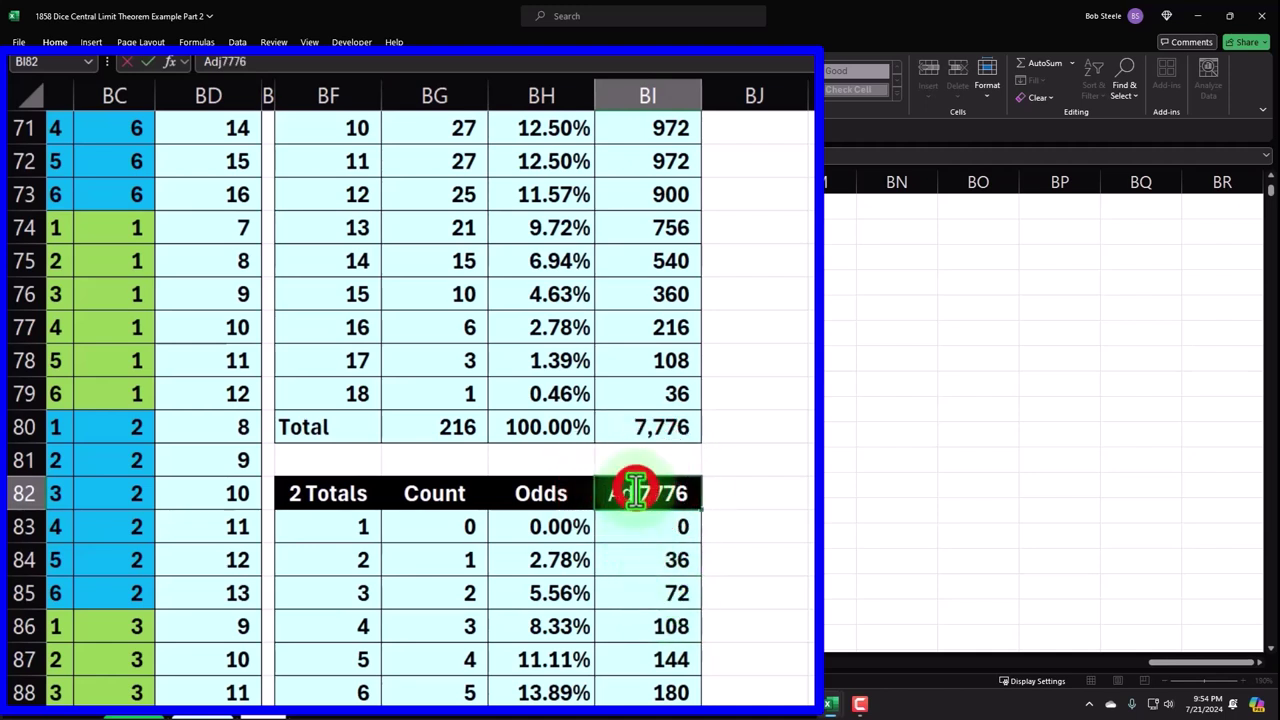
left_click(657, 531)
Enter =BH83*$BI$80 in BI83 and fill it down through BI95, totalling 7,776.
type("=BH83")
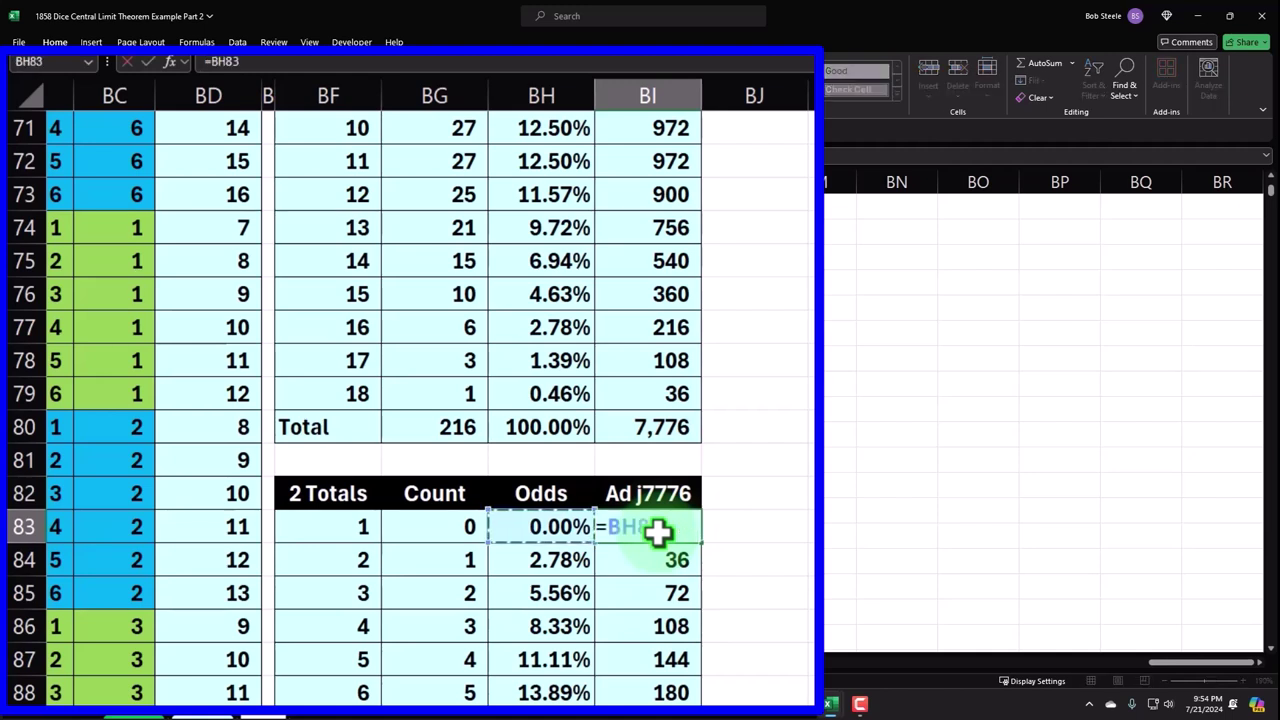
type("*")
key("Up")
key("Up")
key("Up")
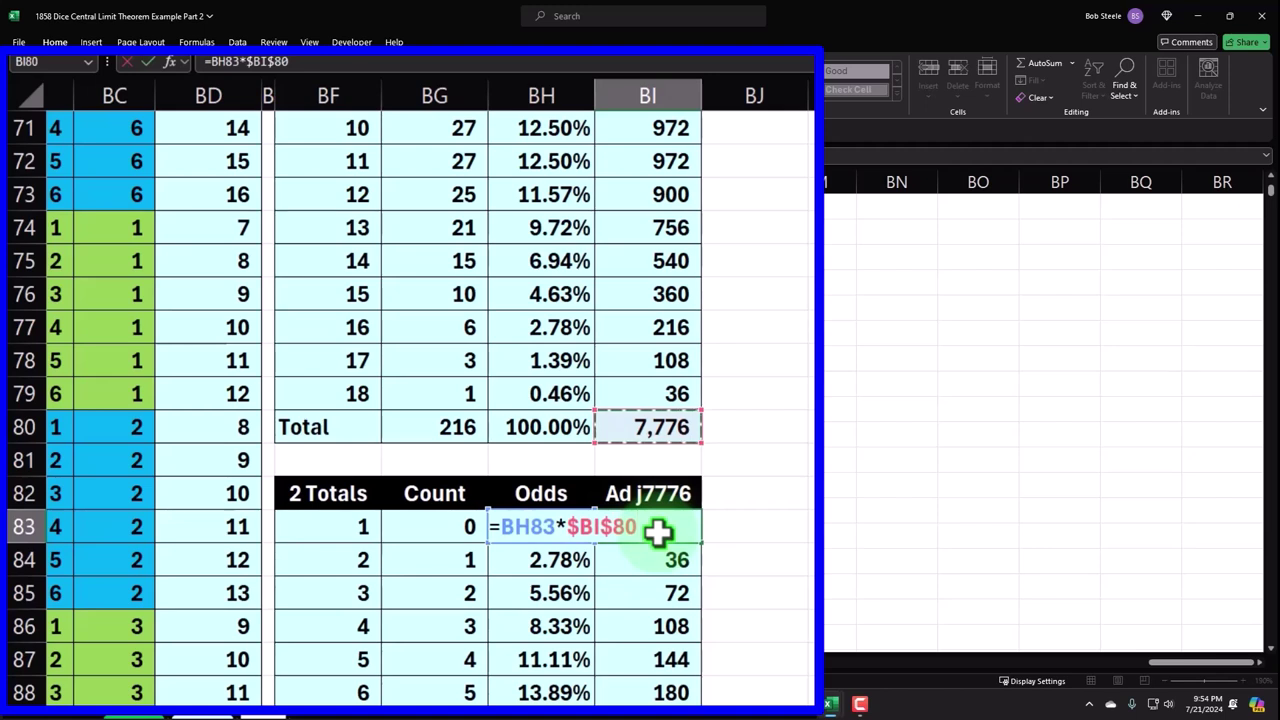
left_click(655, 530)
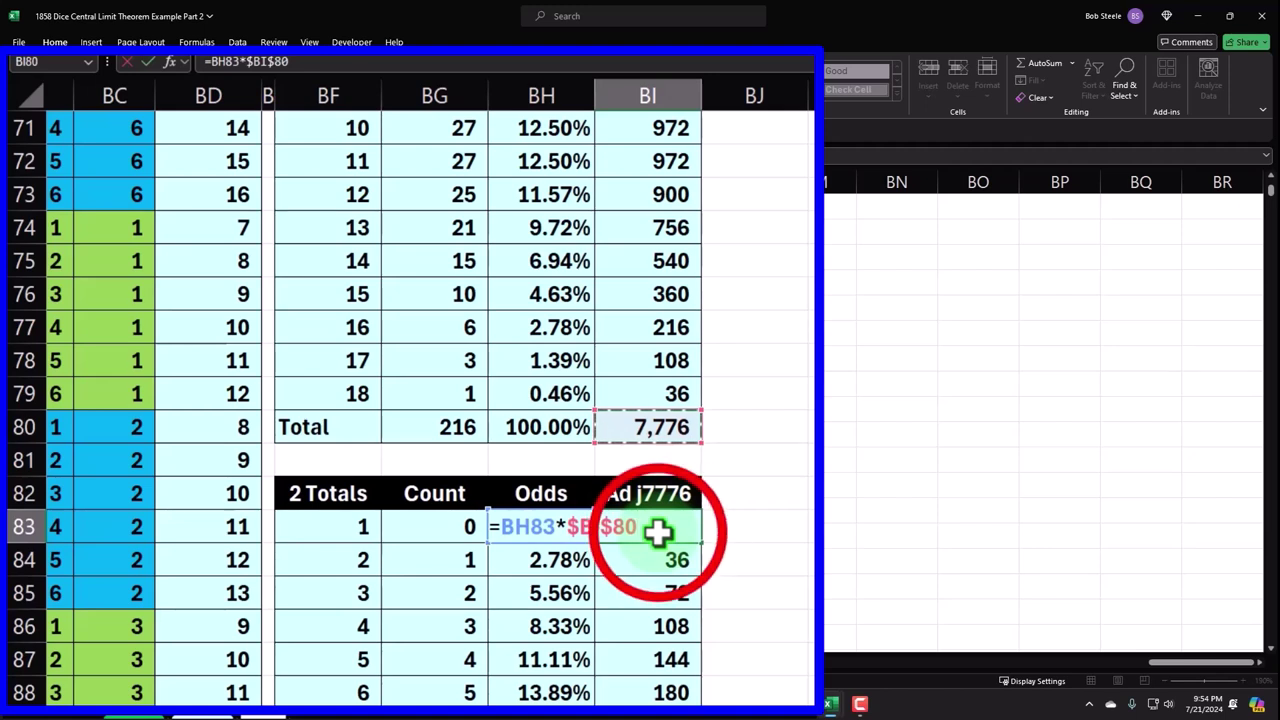
key("Return")
left_click(658, 535)
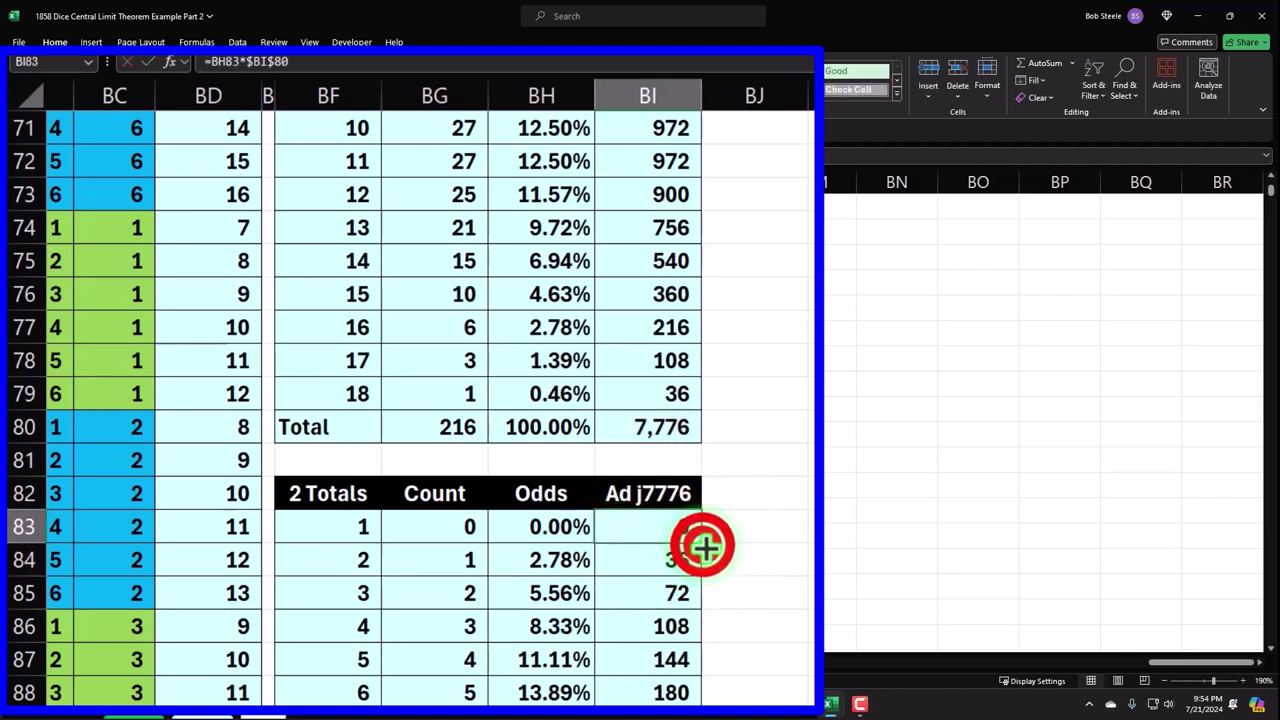
double_click(706, 548)
scroll(706, 555, "down", 3)
scroll(706, 550, "down", 3)
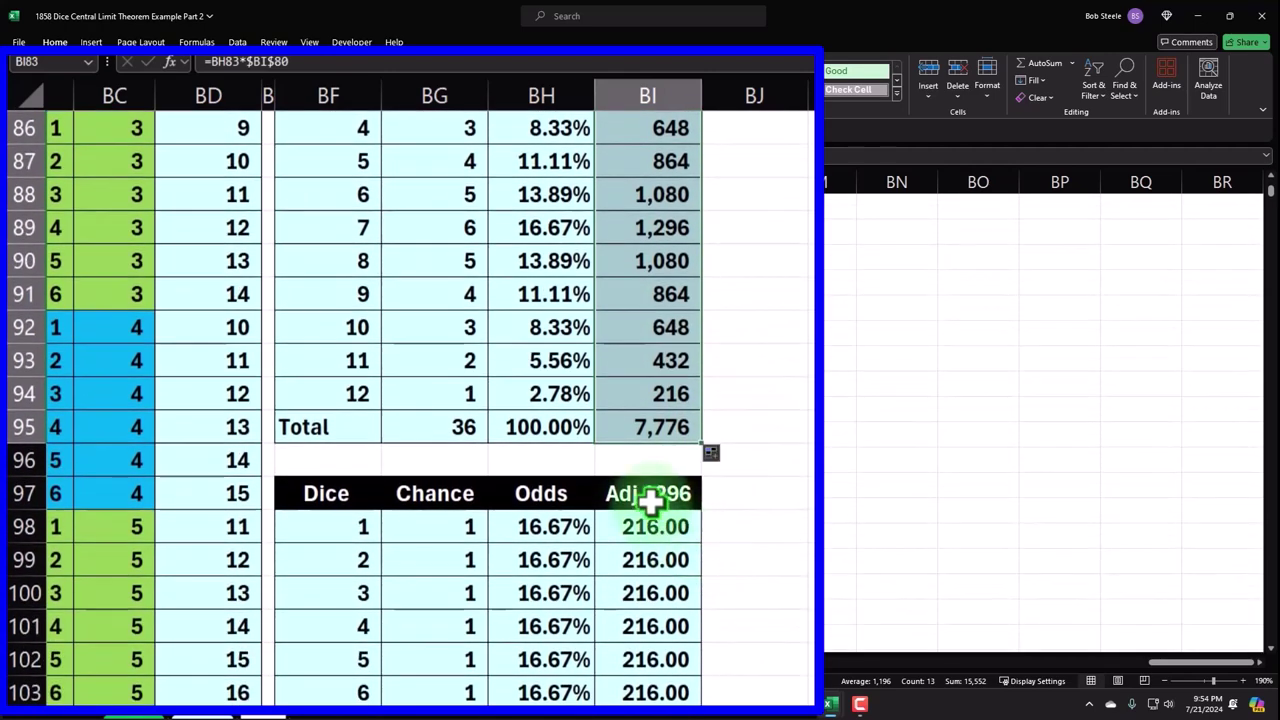
scroll(652, 495, "down", 1)
Retitle BI97 to Adj 7776 and enter =BH98*$BI$95 in BI98.
double_click(660, 394)
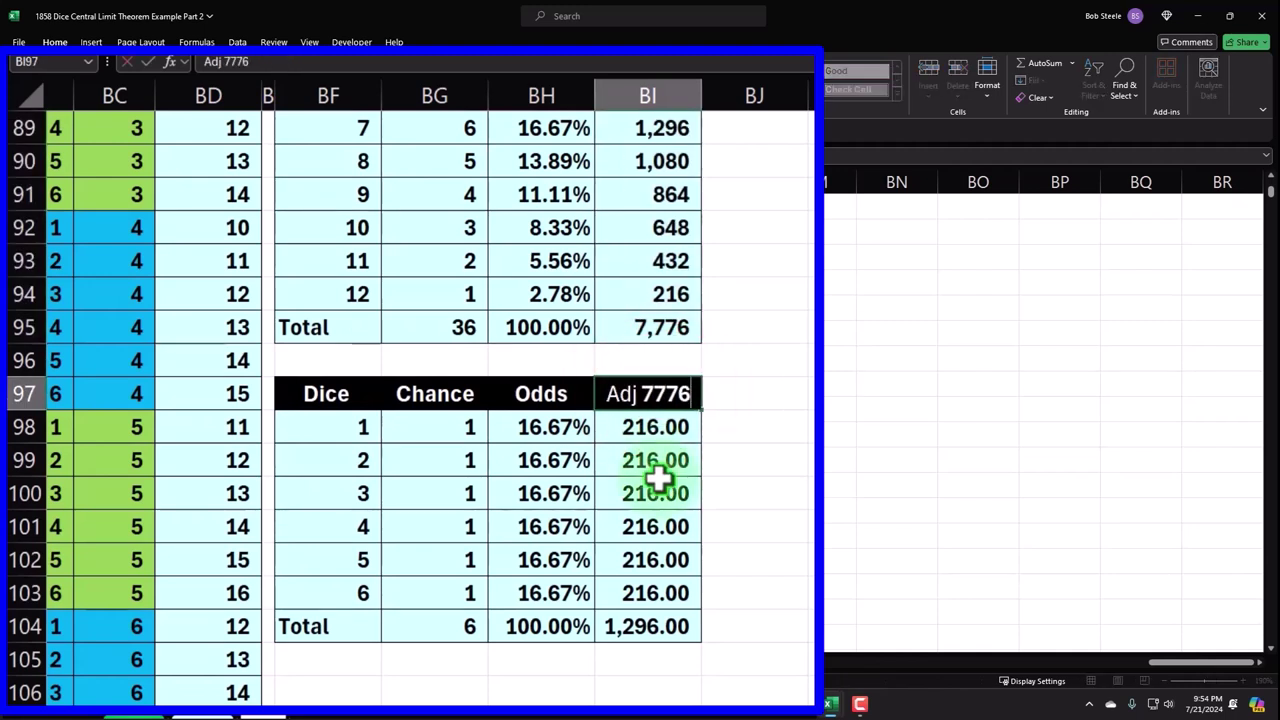
key("Return")
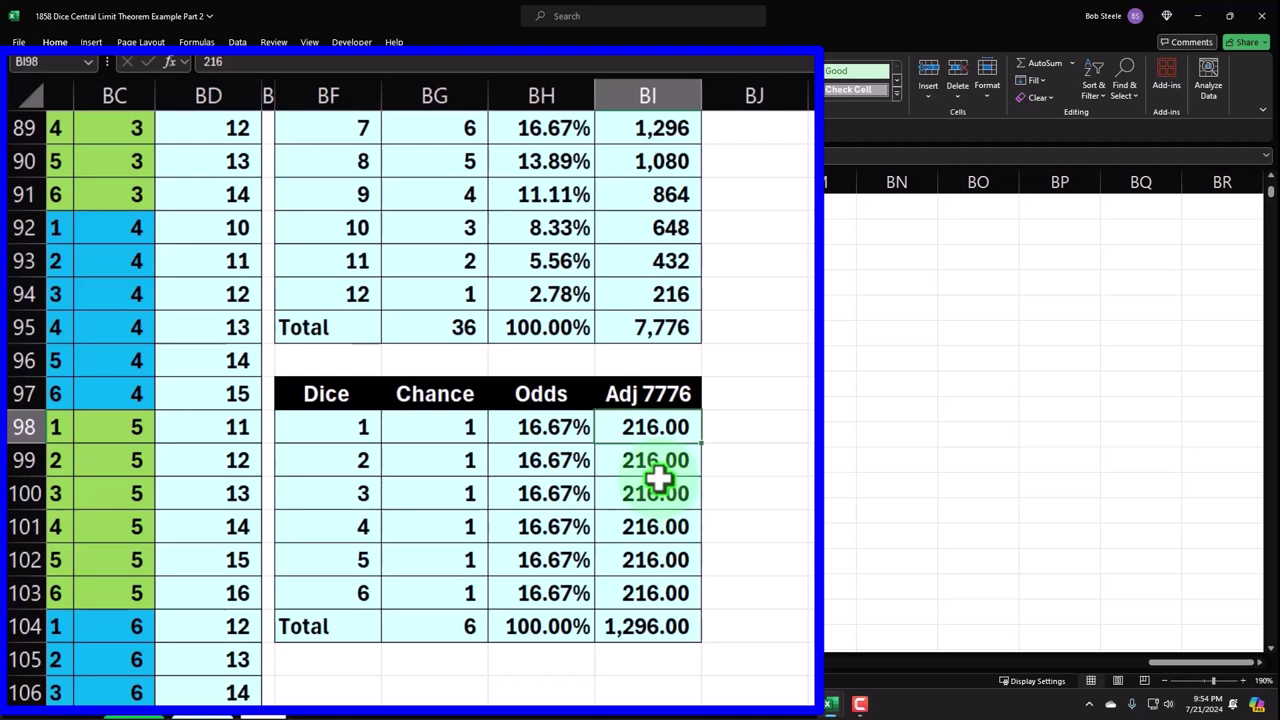
type("=")
key("Left")
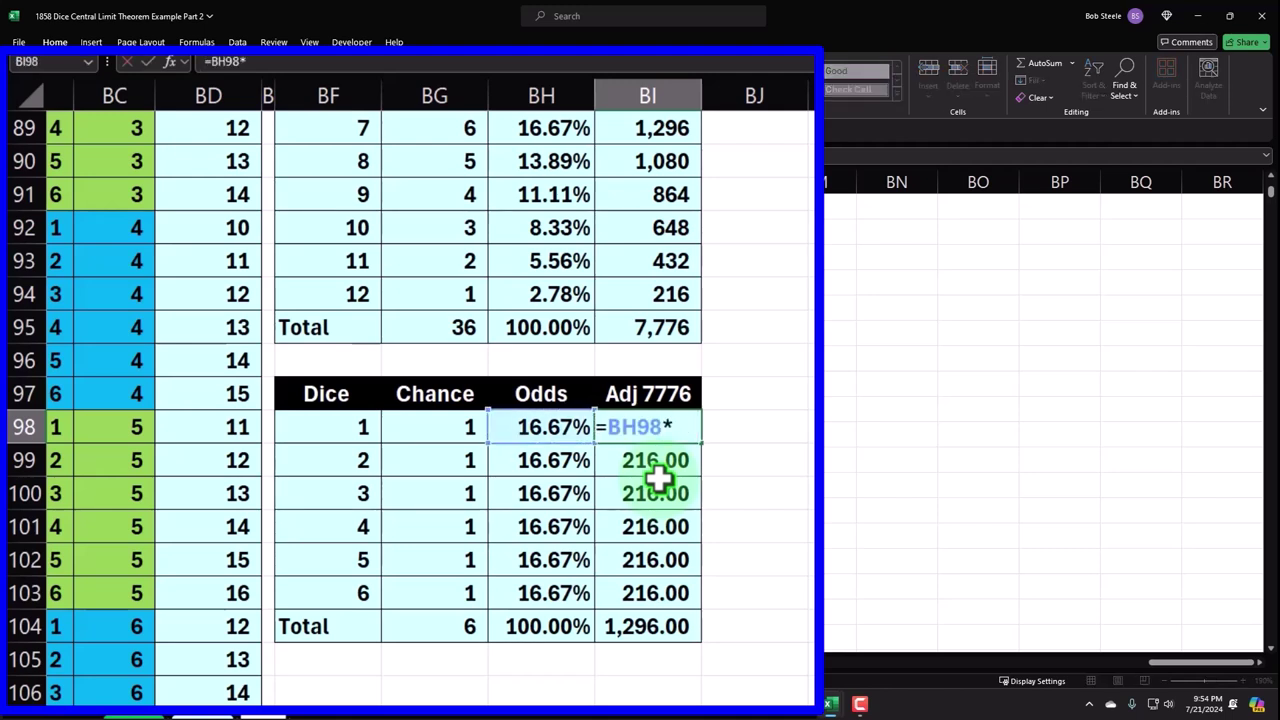
type("*")
key("Up")
key("Up")
key("Up")
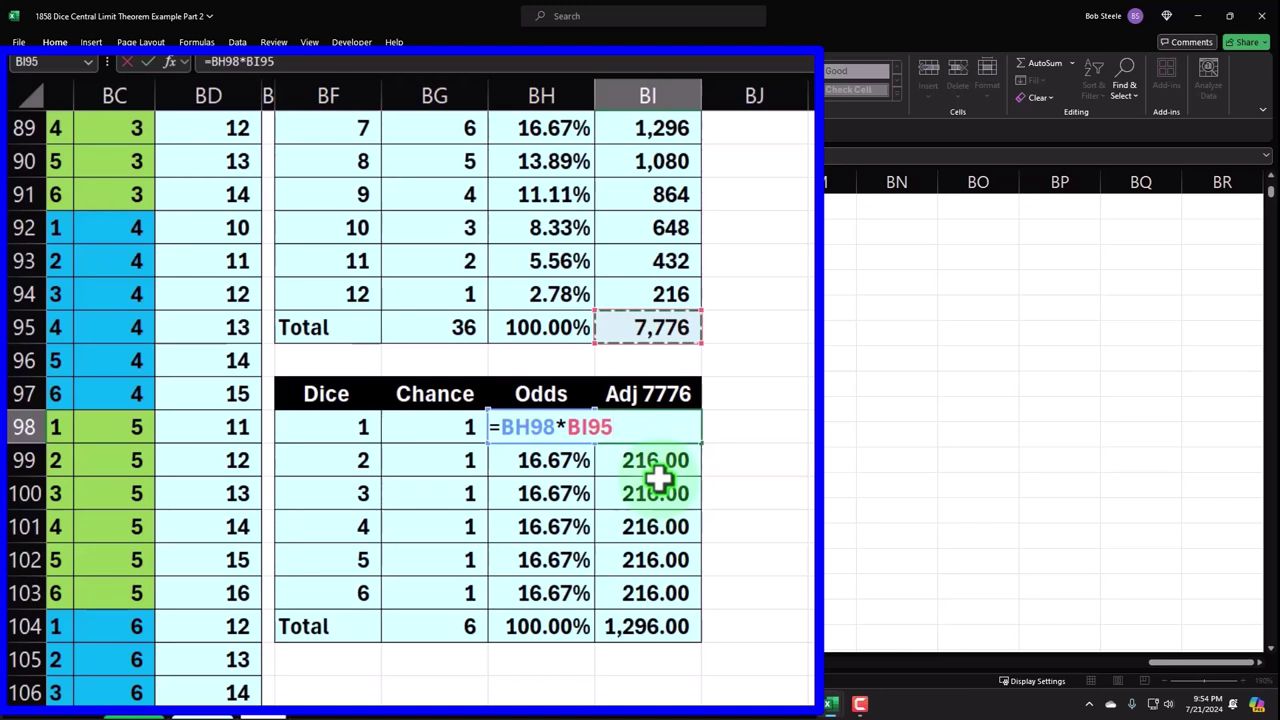
key("F4")
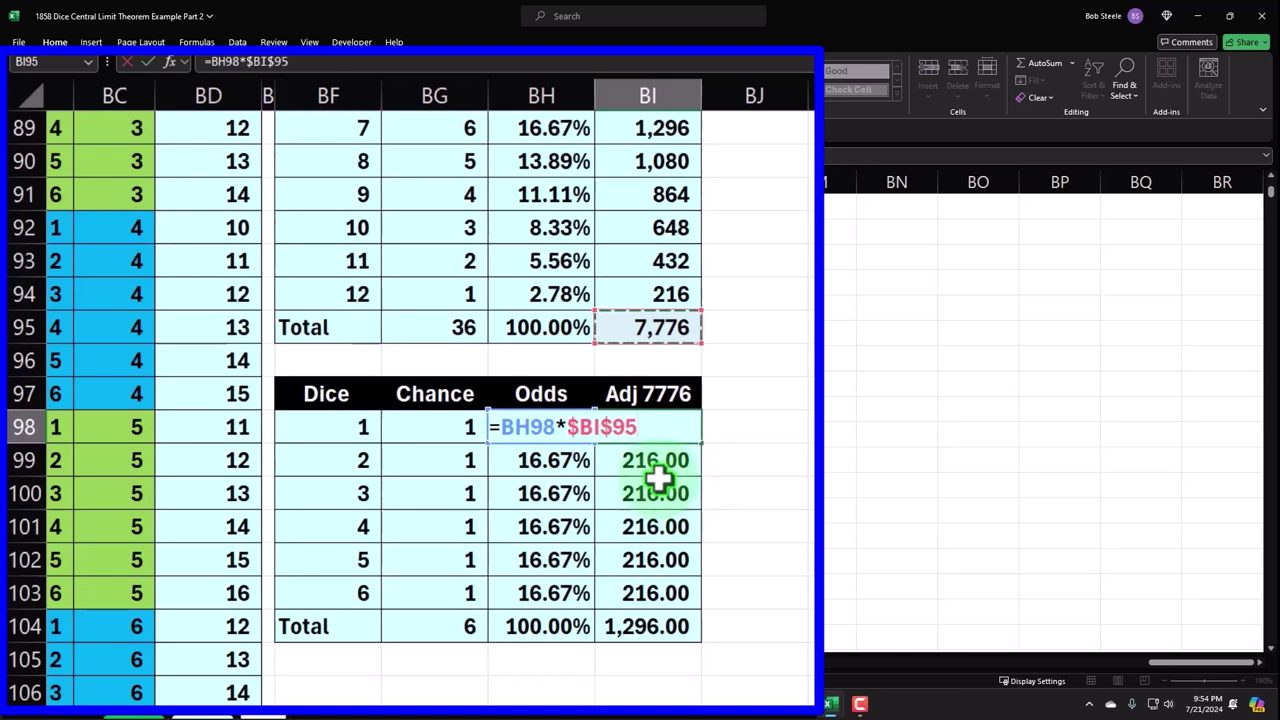
key("Return")
Fill the formula down and AutoSum BI104, giving 1,296.00 per face and 7,776.00 total.
left_click(665, 432)
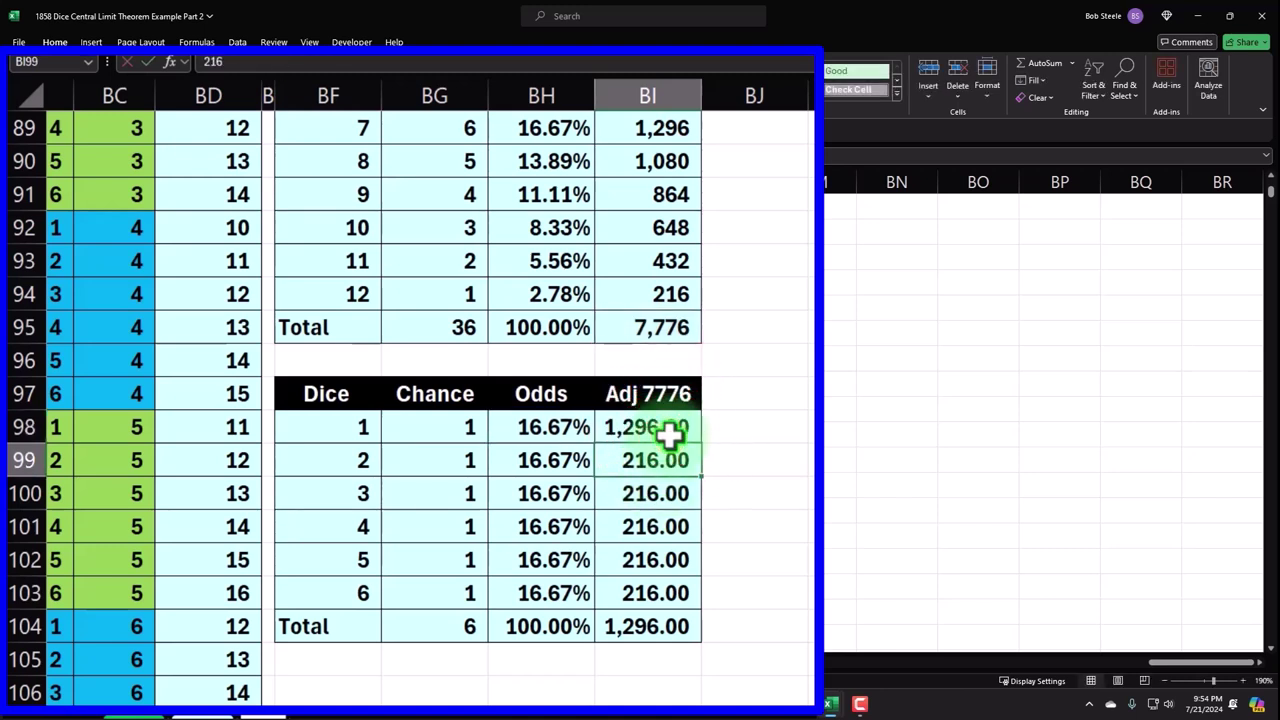
double_click(701, 445)
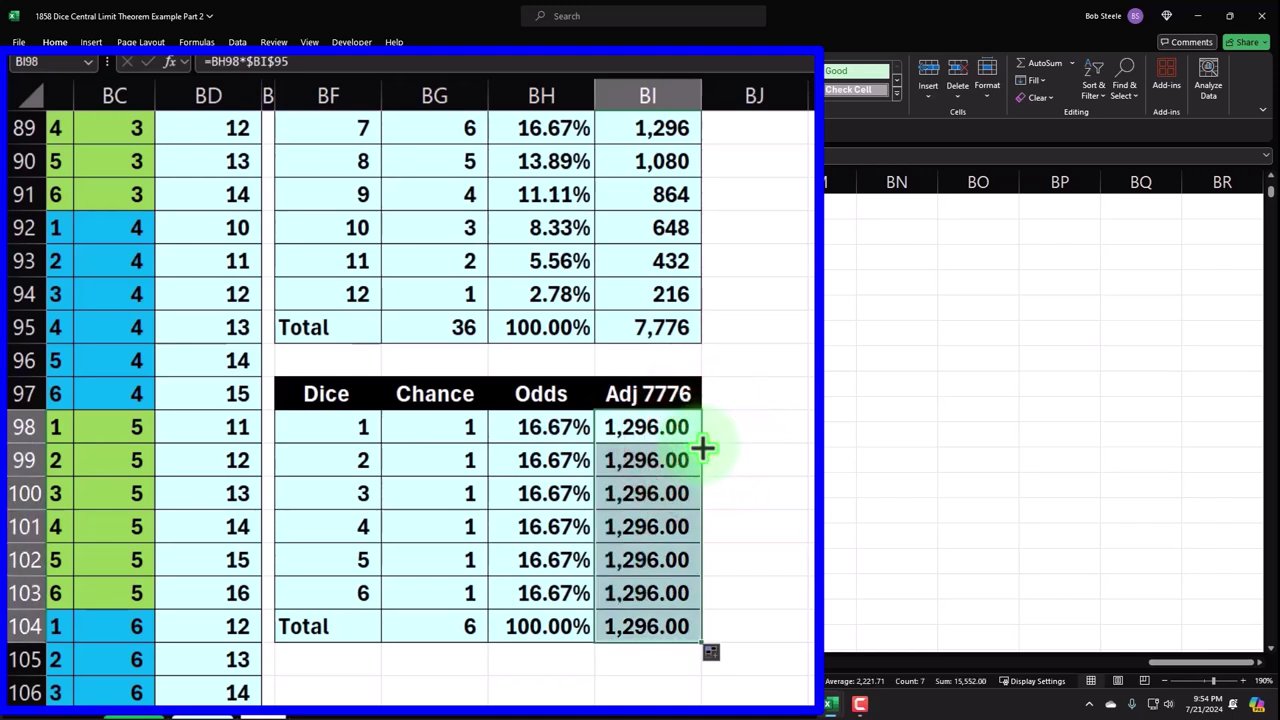
double_click(650, 622)
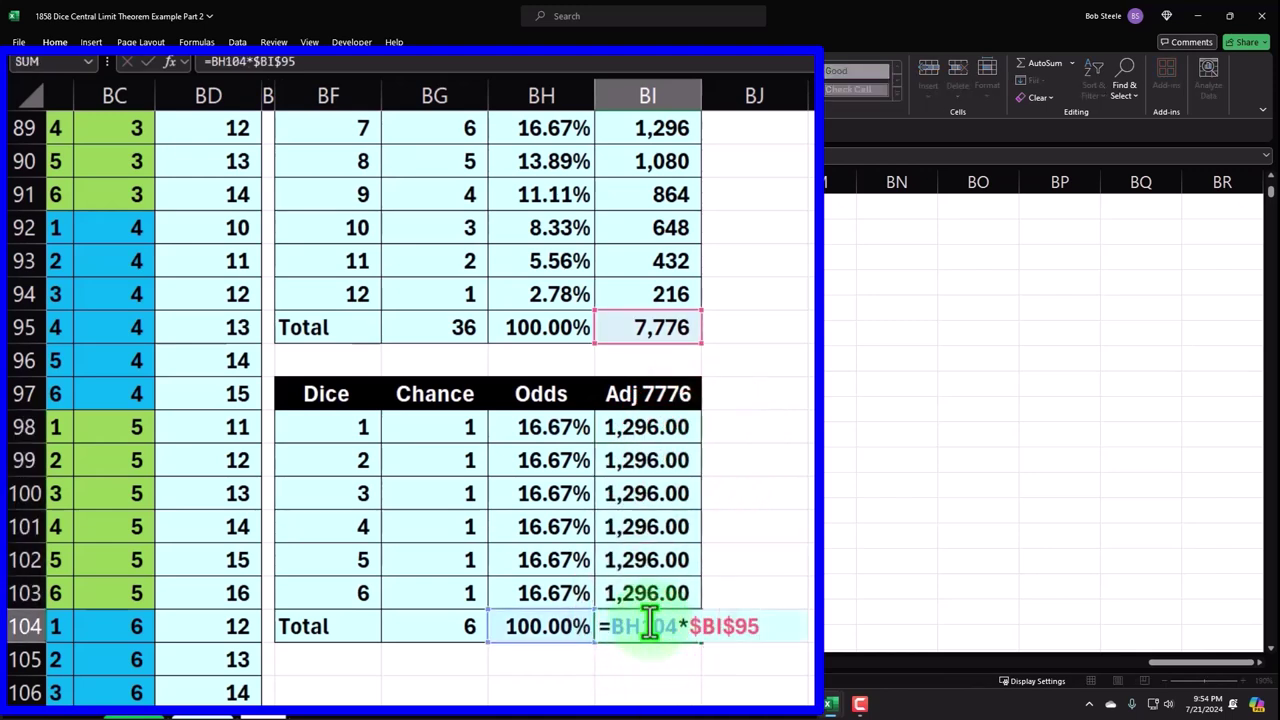
key("Escape")
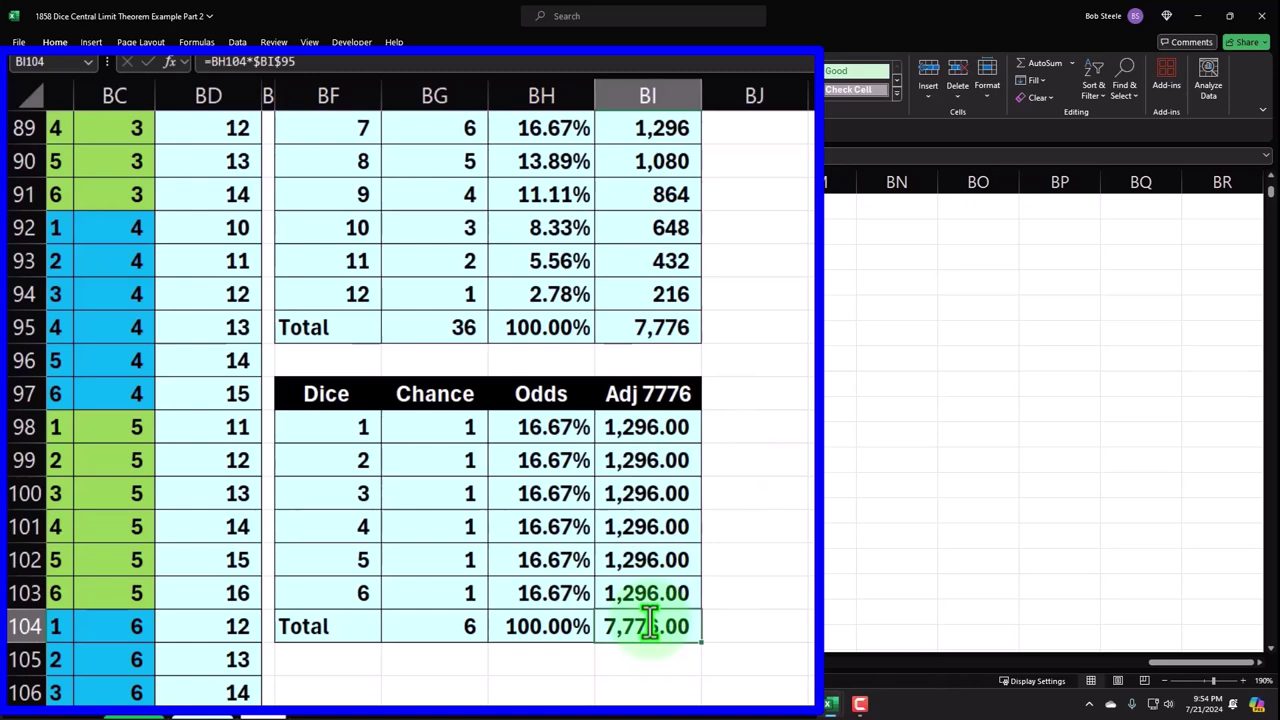
key("alt+equal")
key("Return")
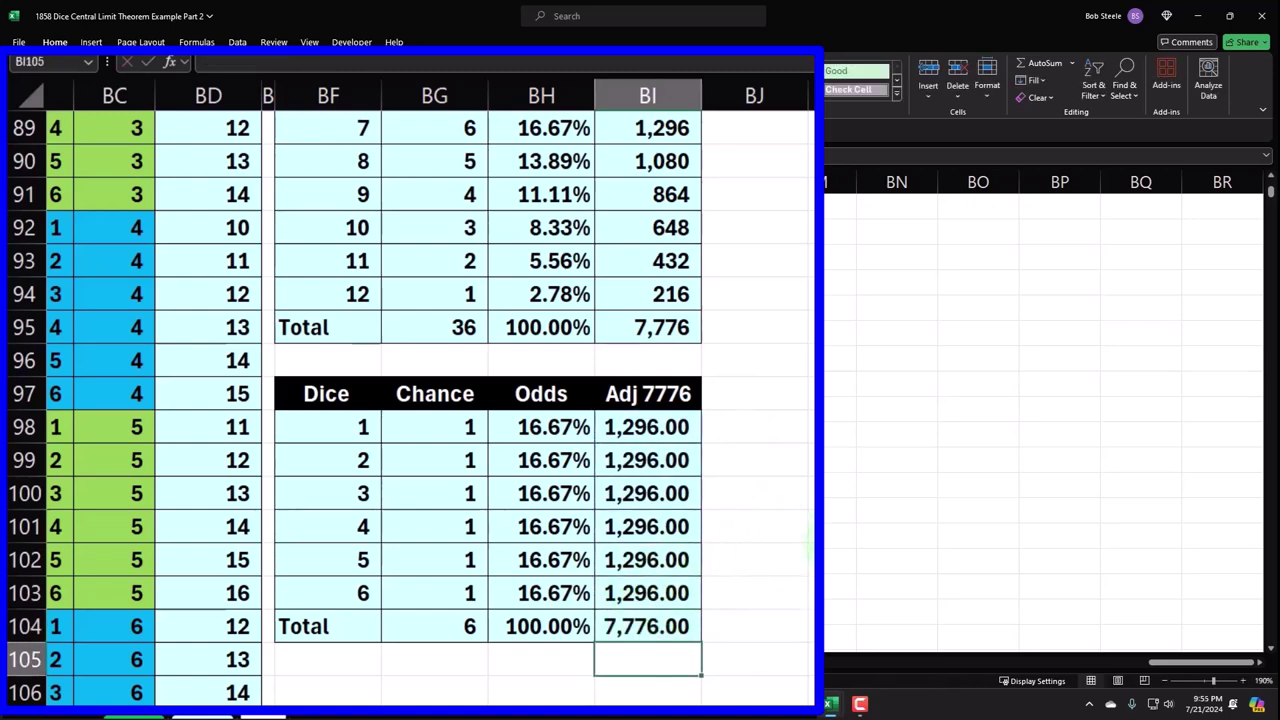
Scroll back up and select the 5 Dice chart.
scroll(641, 500, "up", 20)
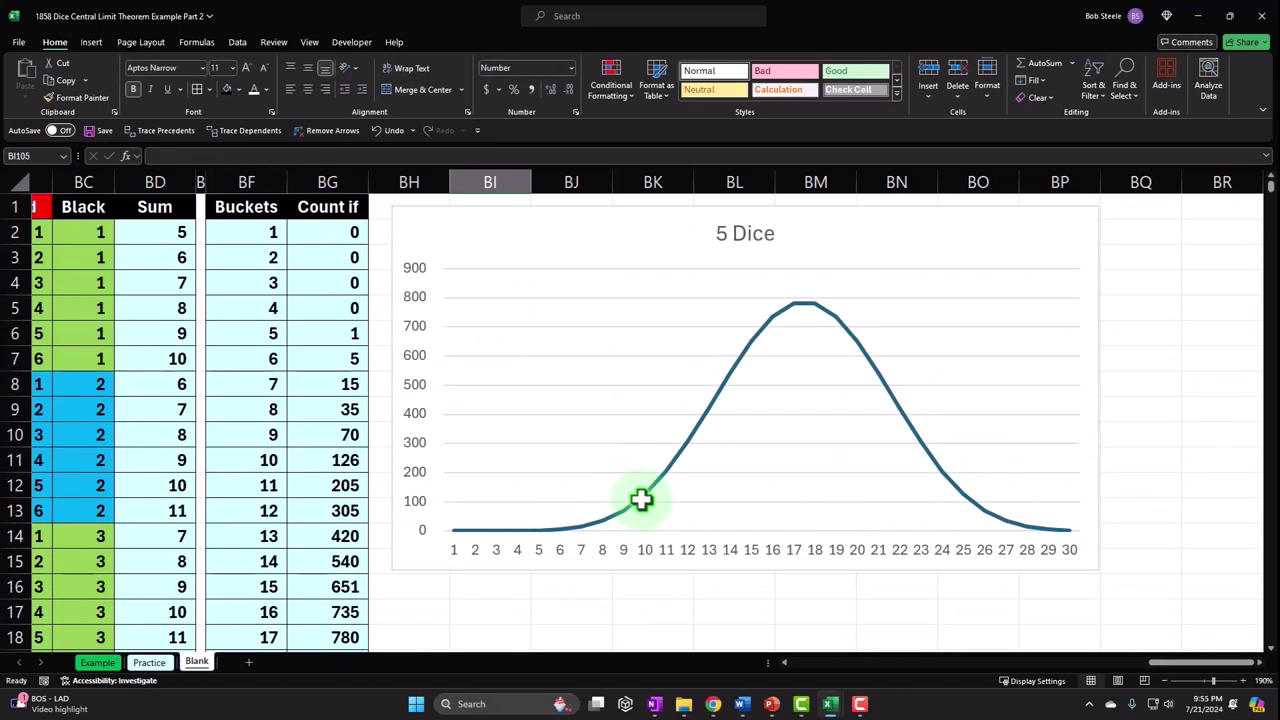
left_click(590, 258)
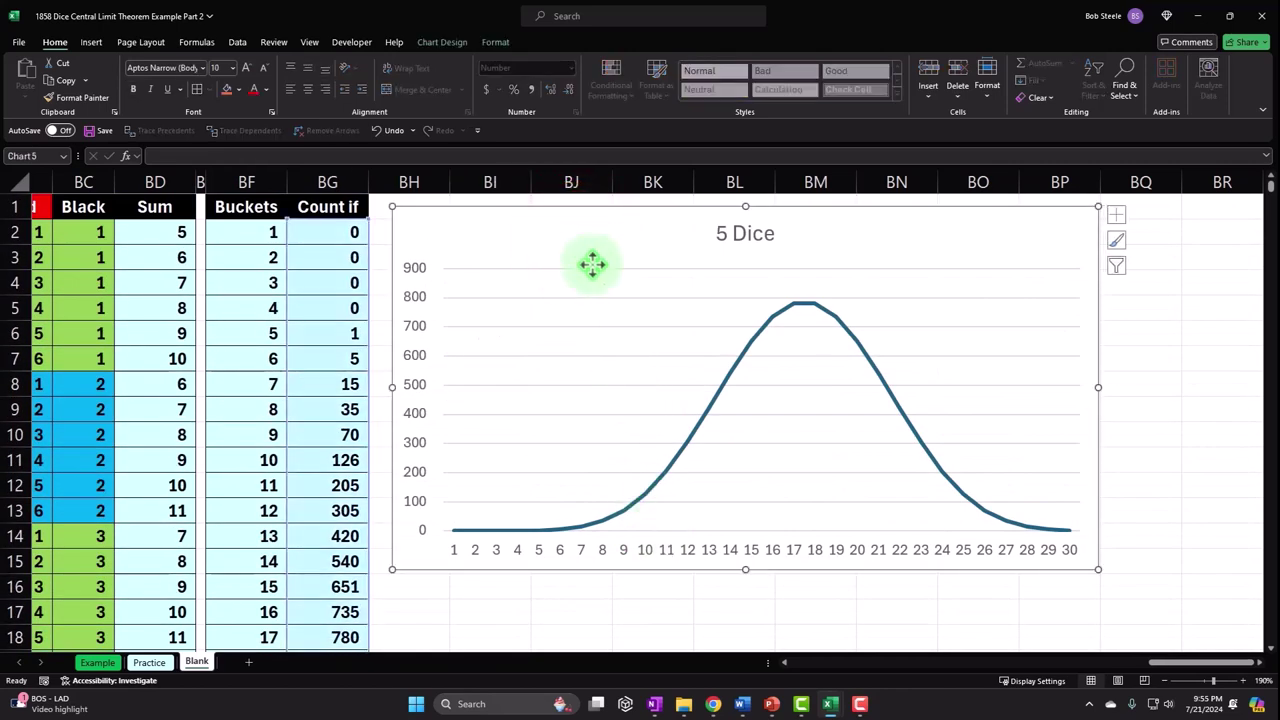
left_click(455, 46)
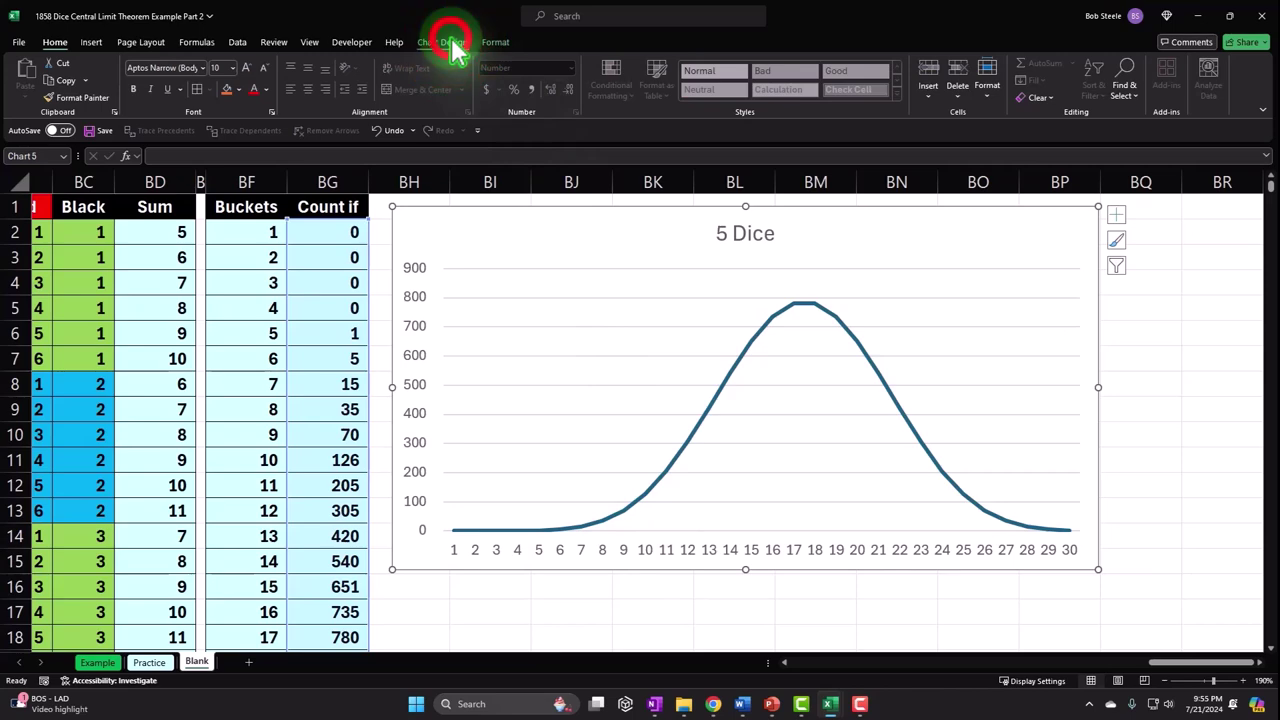
Turn on the legend for the 5 Dice chart.
left_click(1116, 218)
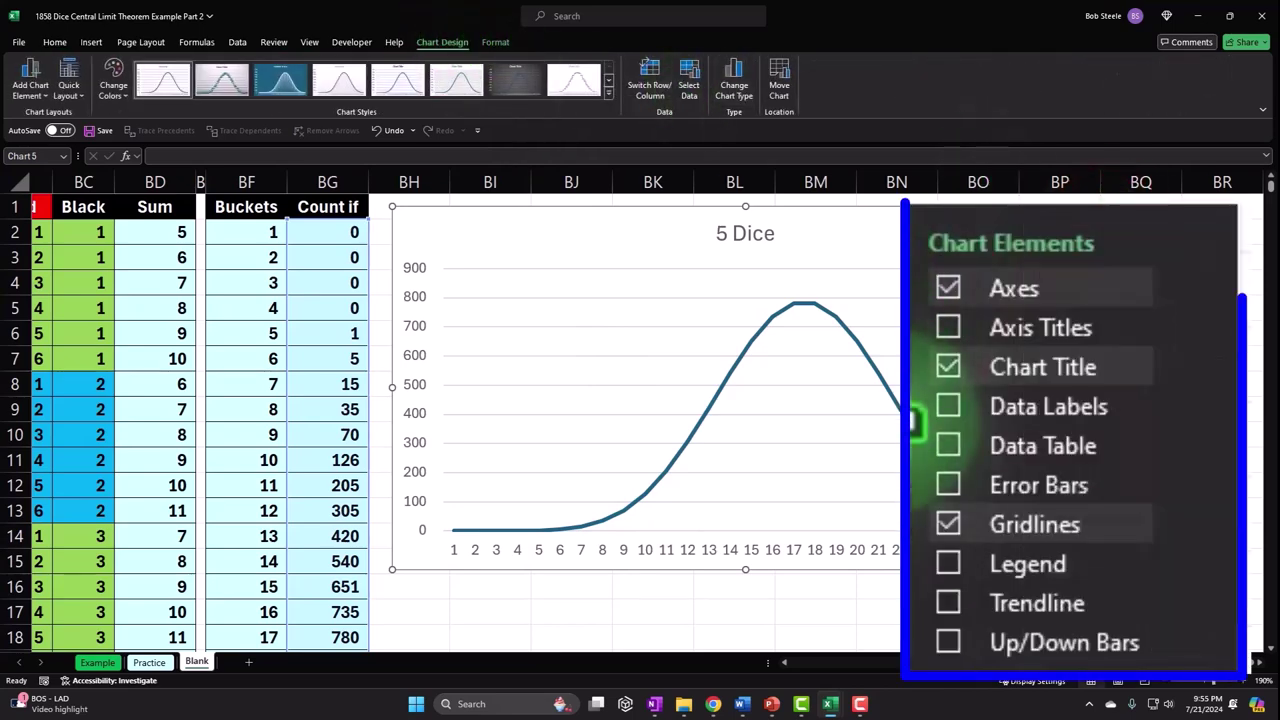
left_click(948, 564)
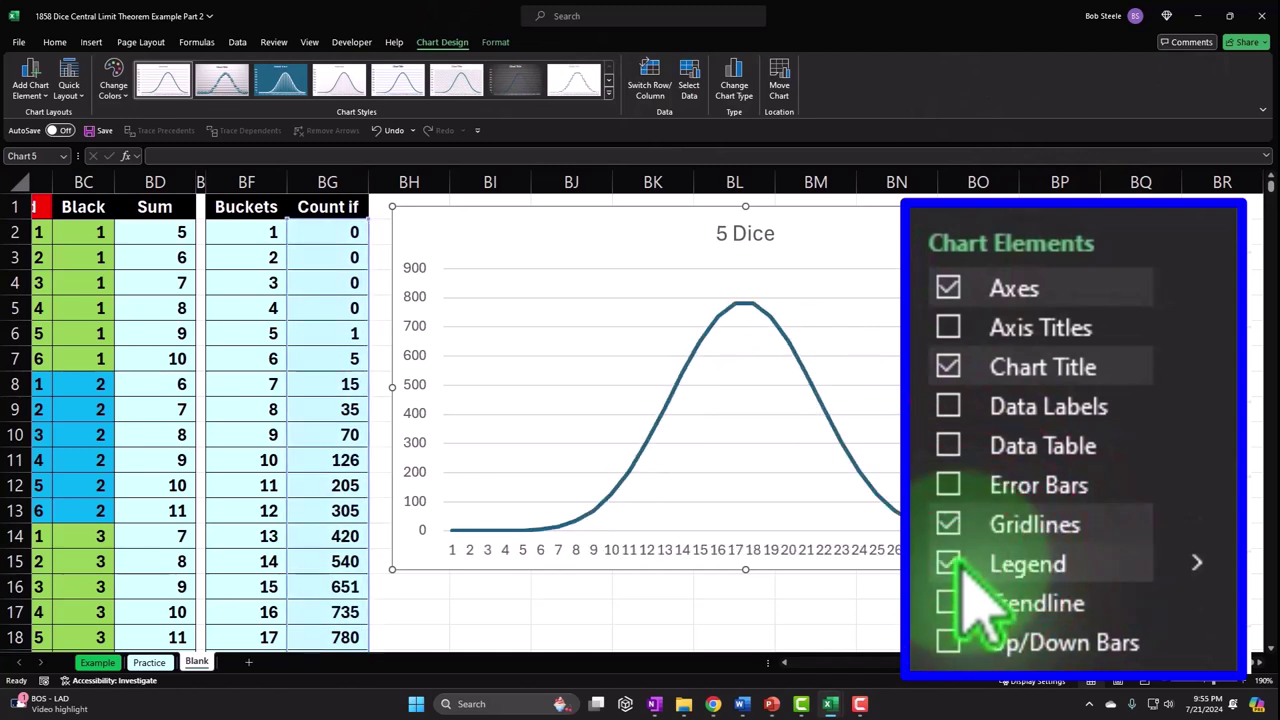
left_click(928, 236)
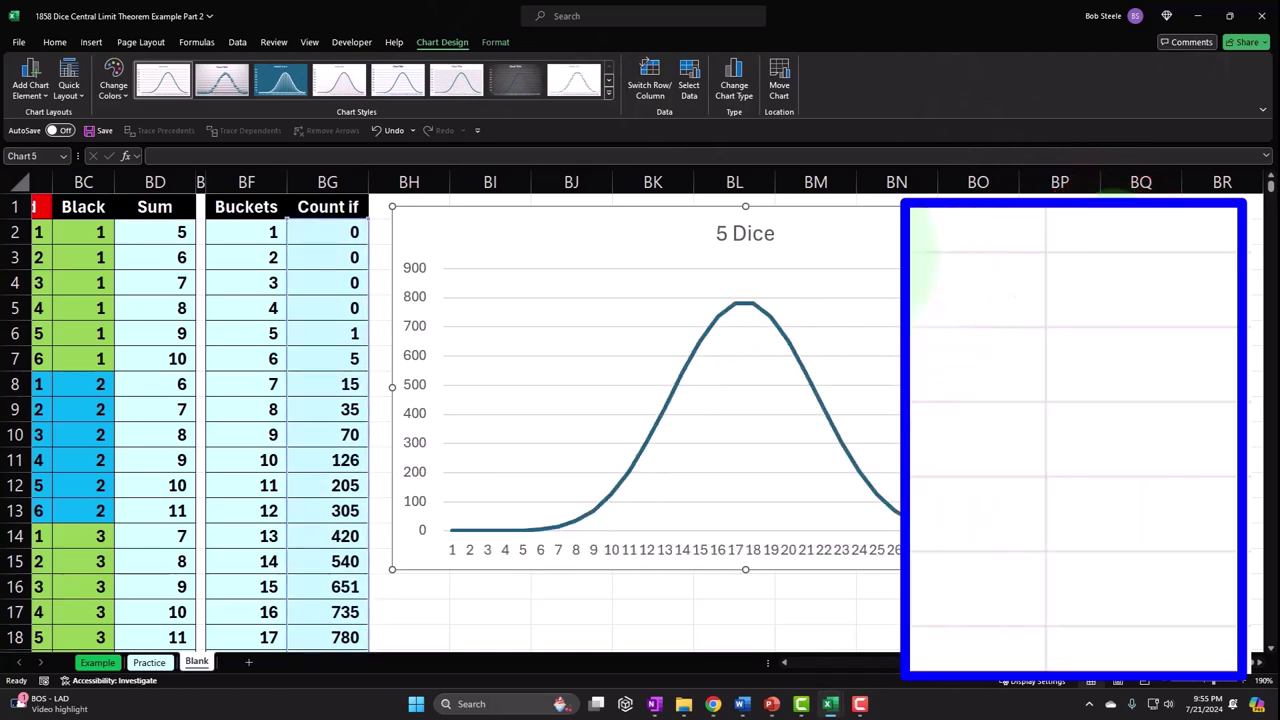
Rename the chart's Series1 to 5 Dice in Select Data.
left_click(689, 88)
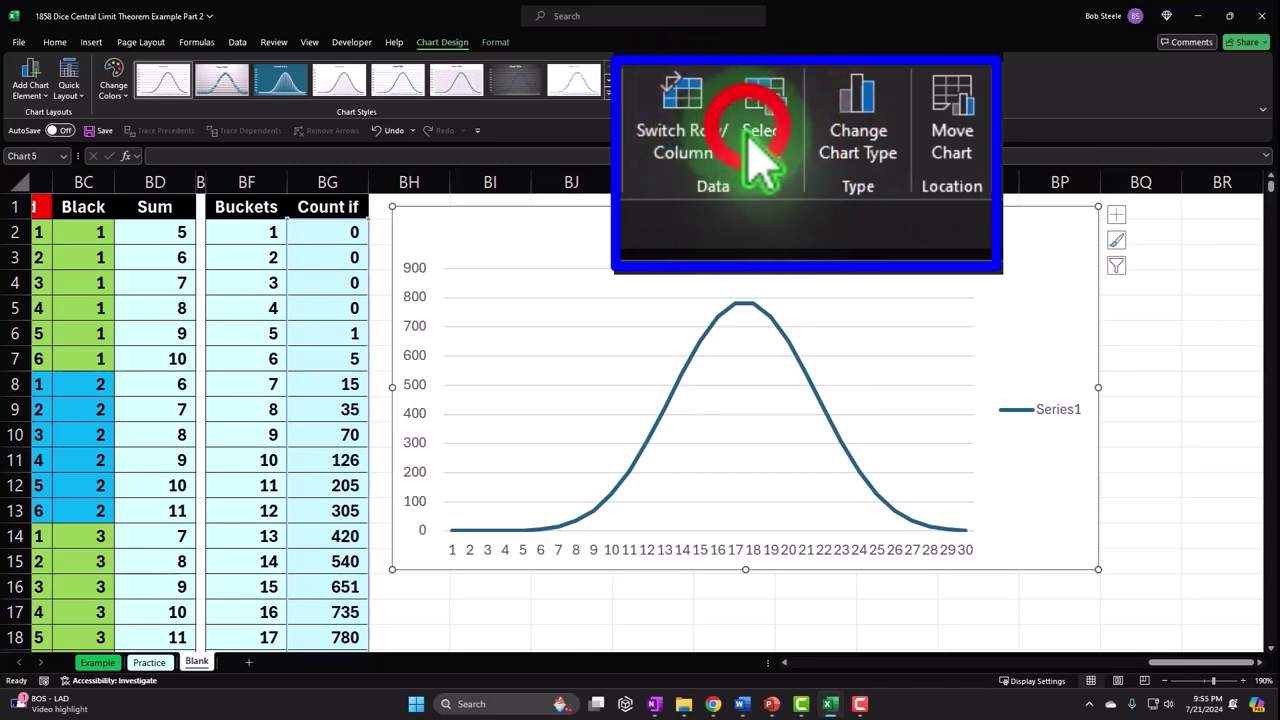
left_click(852, 520)
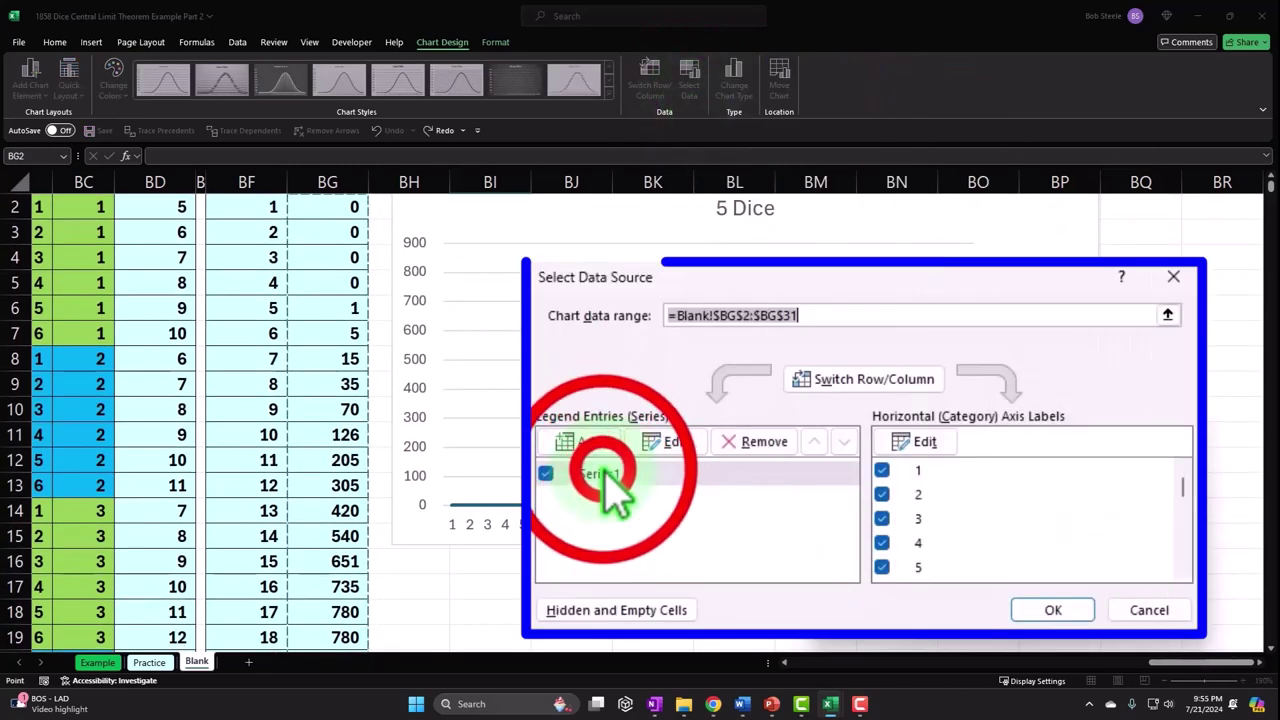
left_click(606, 462)
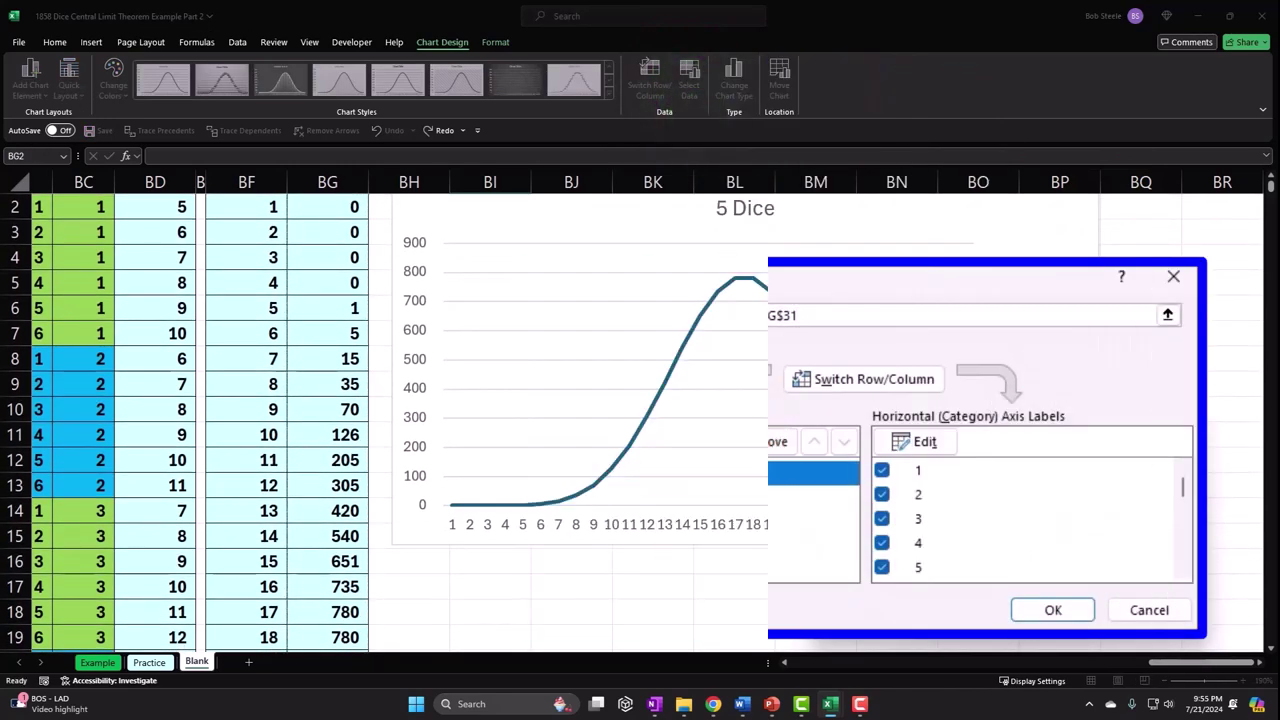
left_click(912, 522)
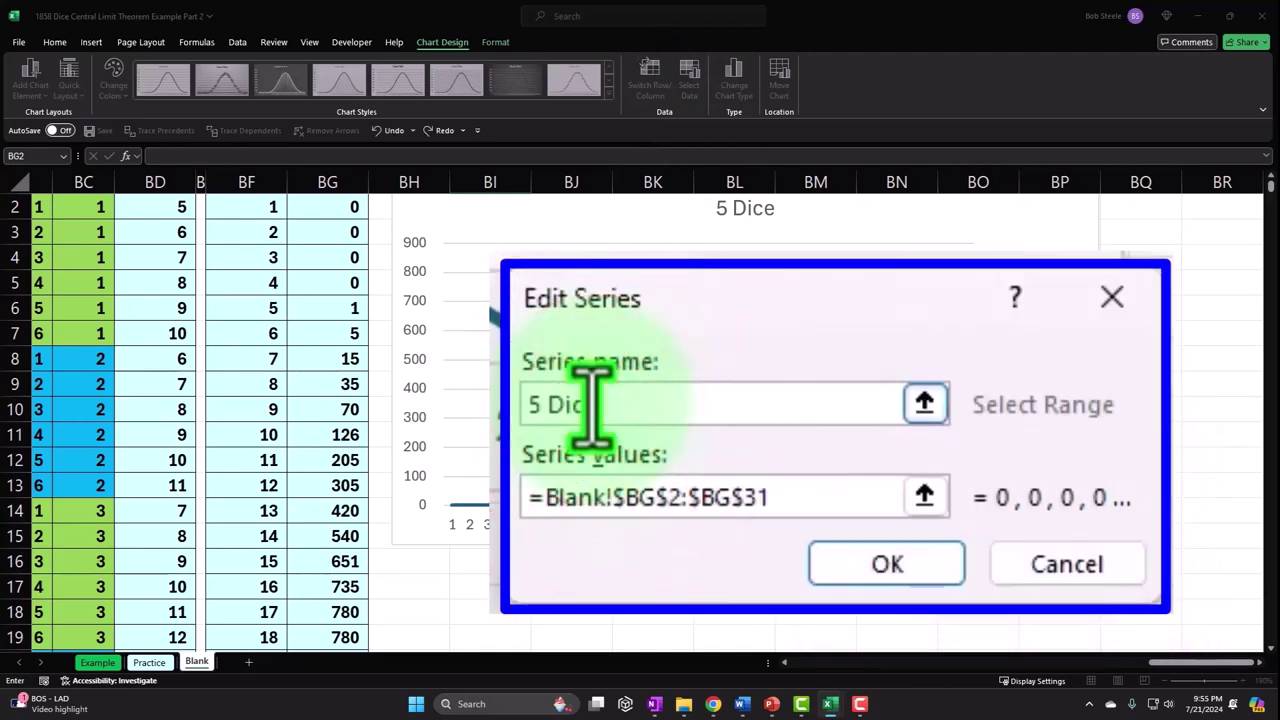
left_click(1023, 563)
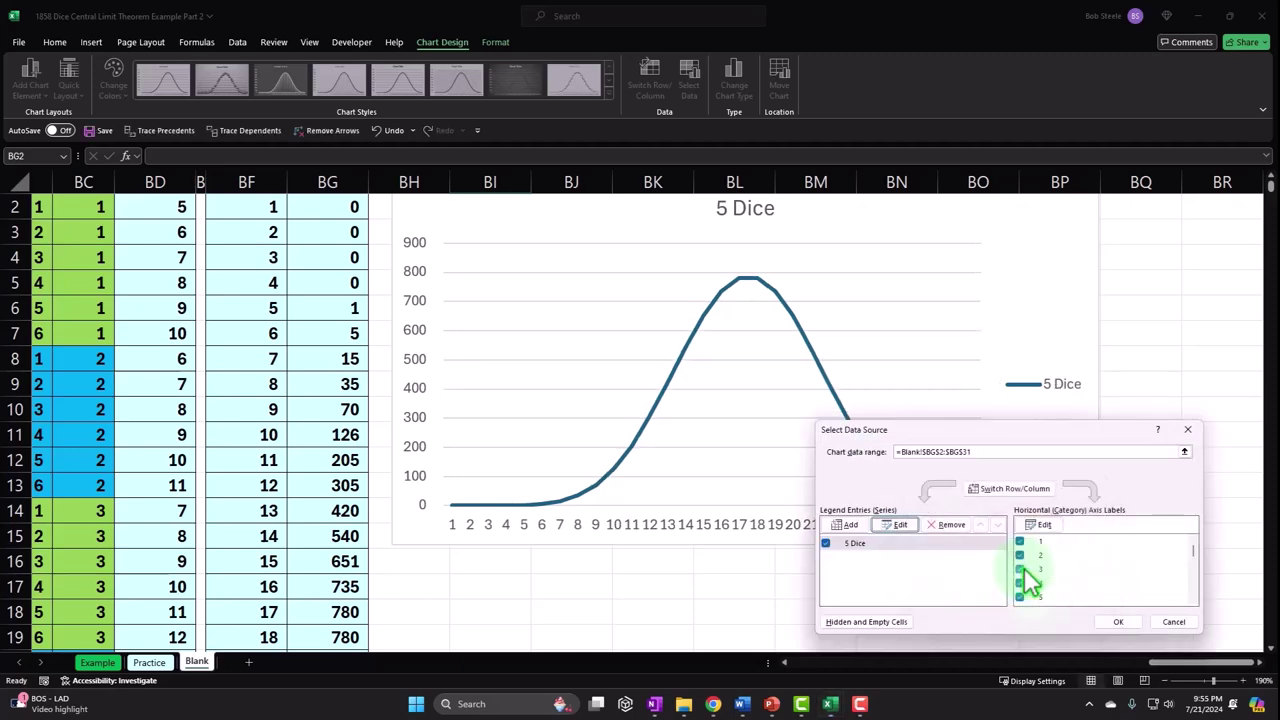
Add a series named 4 Dice using the Adj 7776 values BI35:BI58.
left_click(626, 458)
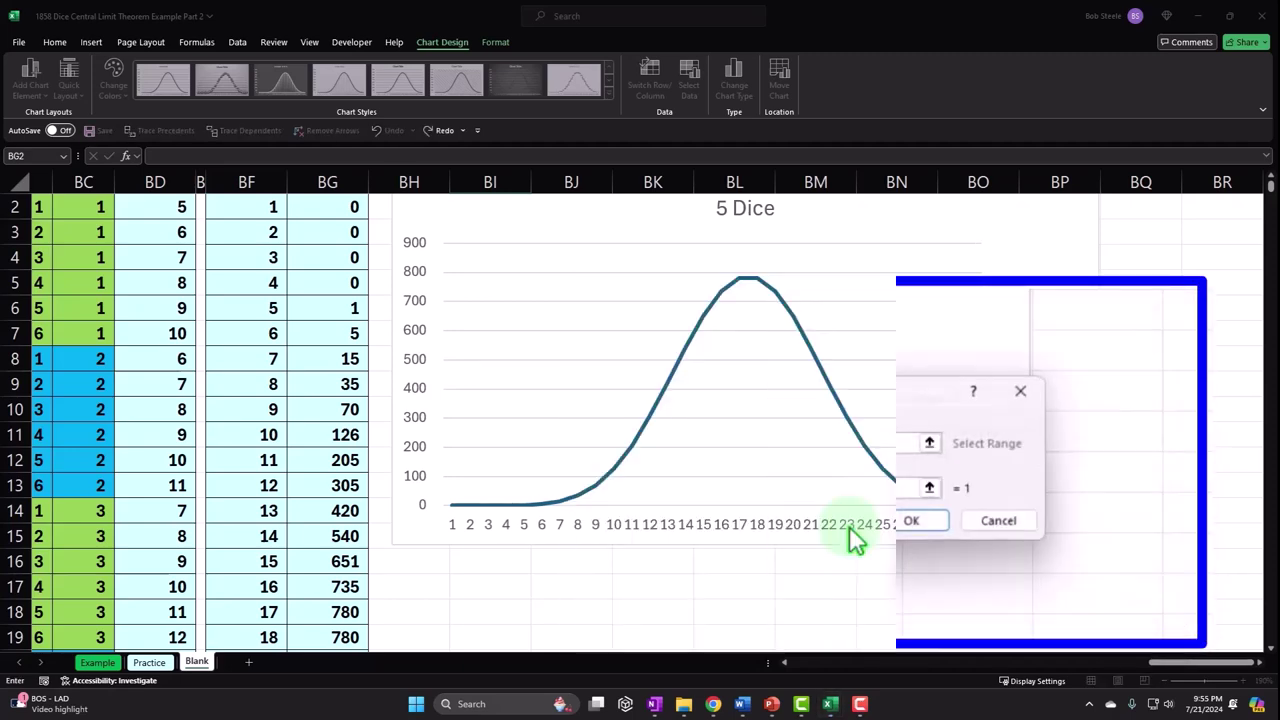
type("4 Dice")
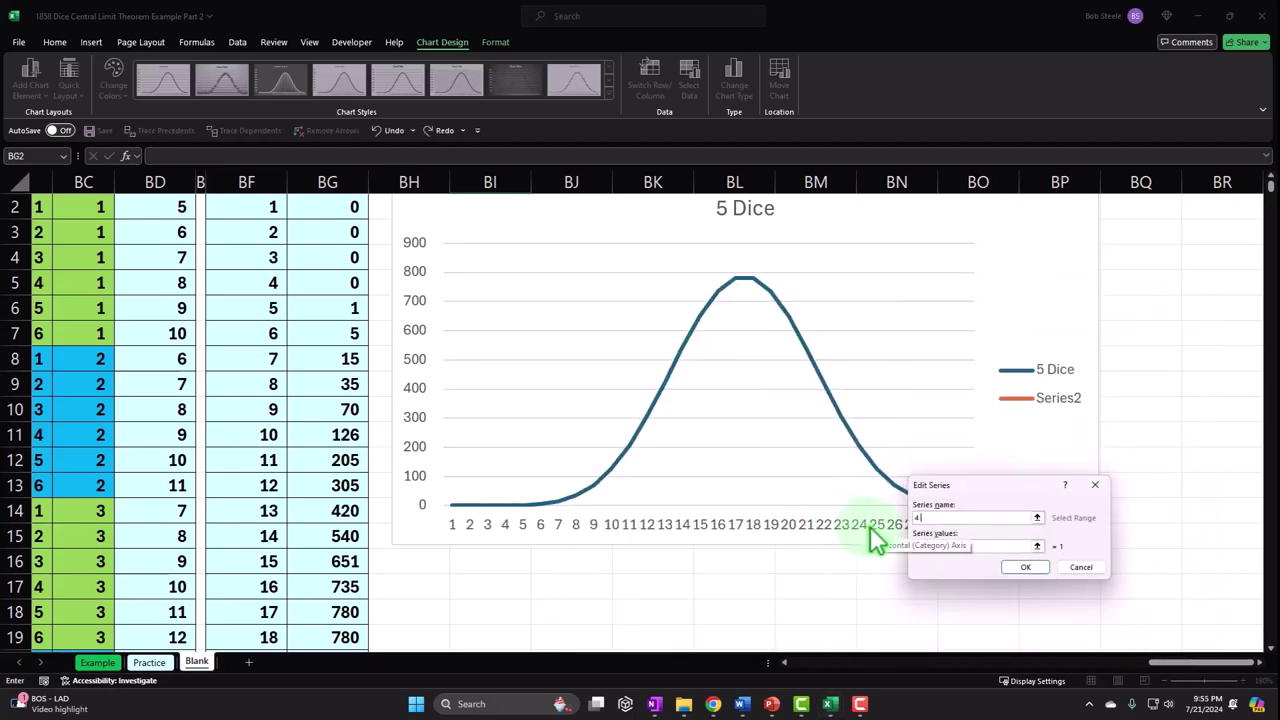
left_click(808, 455)
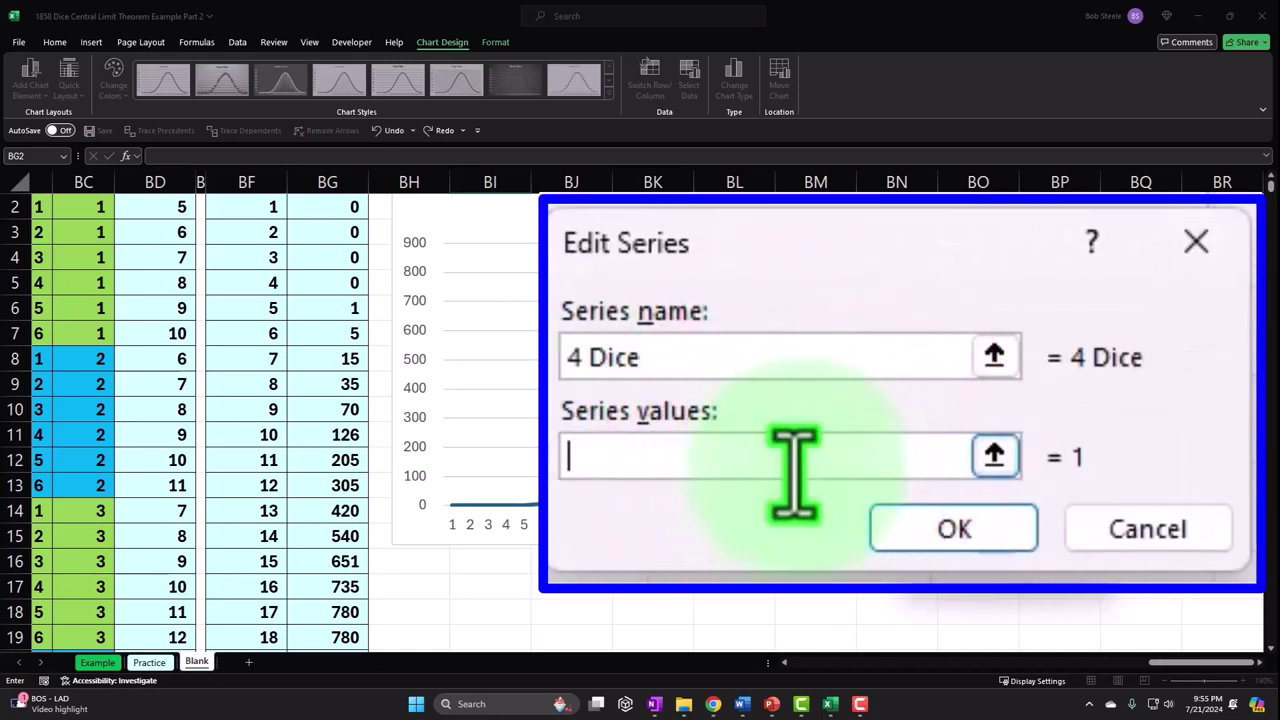
left_click(198, 510)
scroll(195, 512, "down", 1)
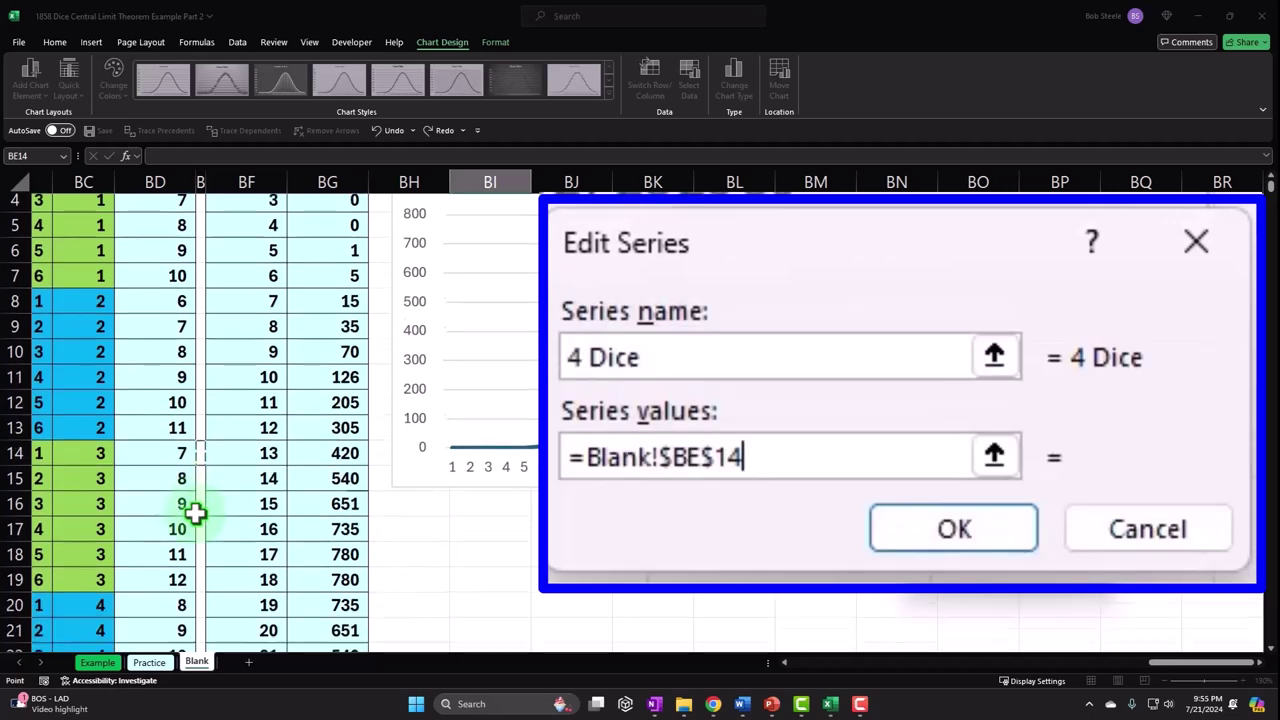
scroll(195, 512, "down", 6)
scroll(520, 598, "down", 2)
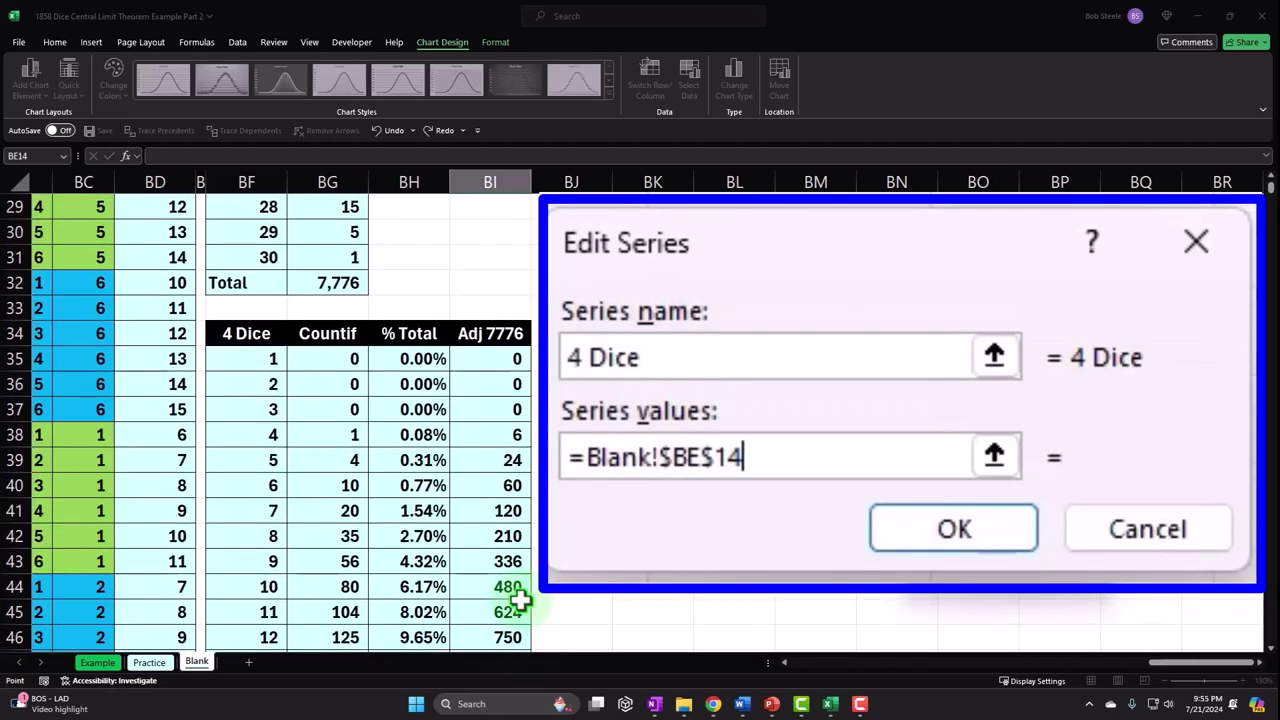
scroll(455, 590, "up", 9)
scroll(451, 590, "down", 4)
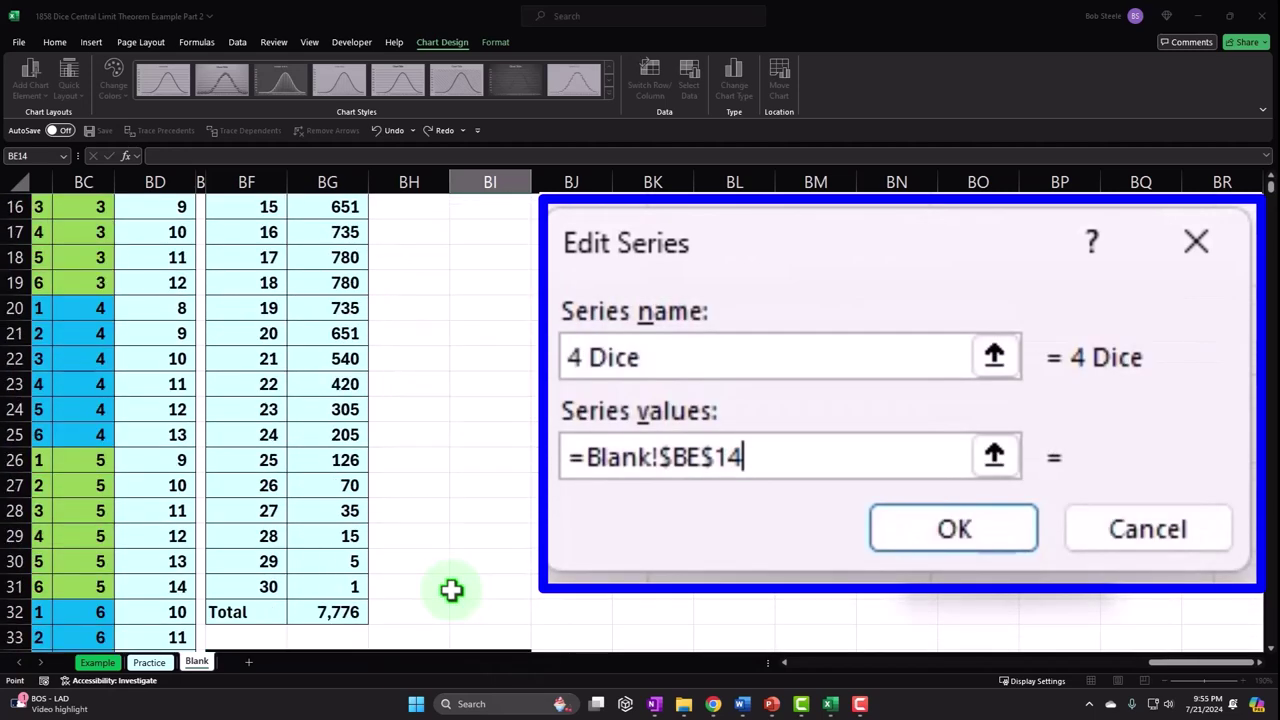
scroll(451, 590, "down", 5)
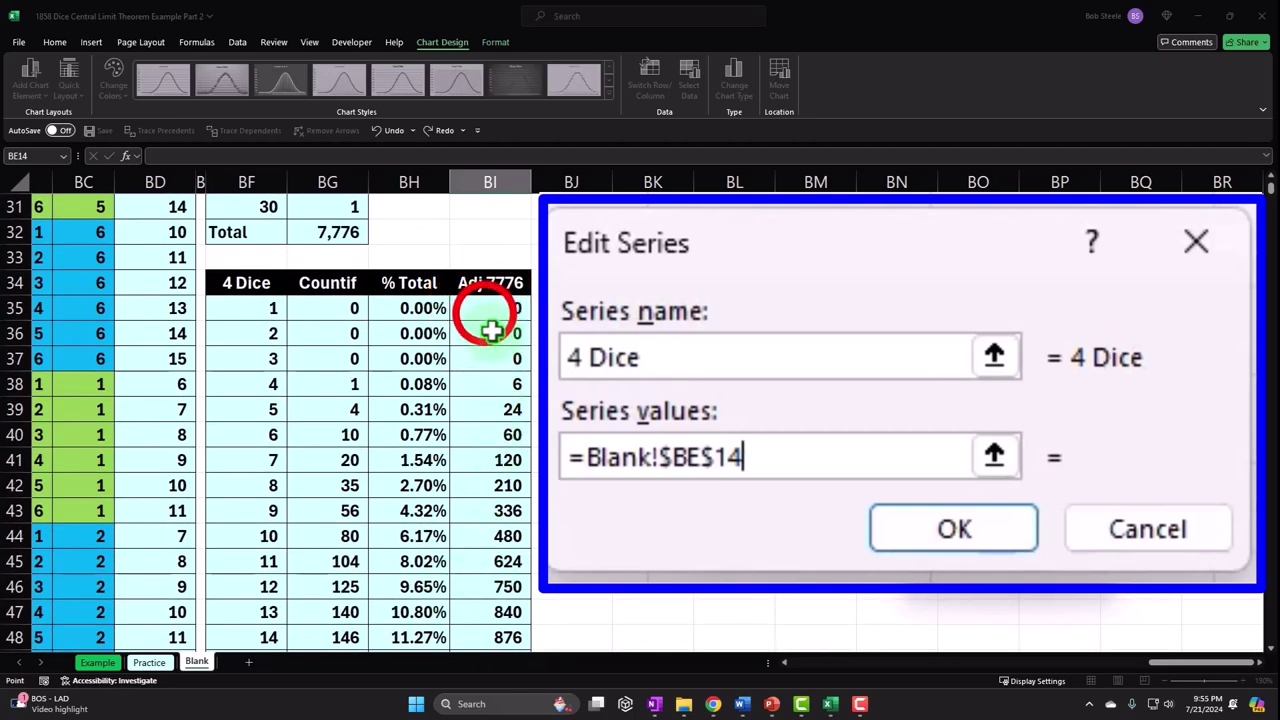
left_click_drag(491, 331, 510, 593)
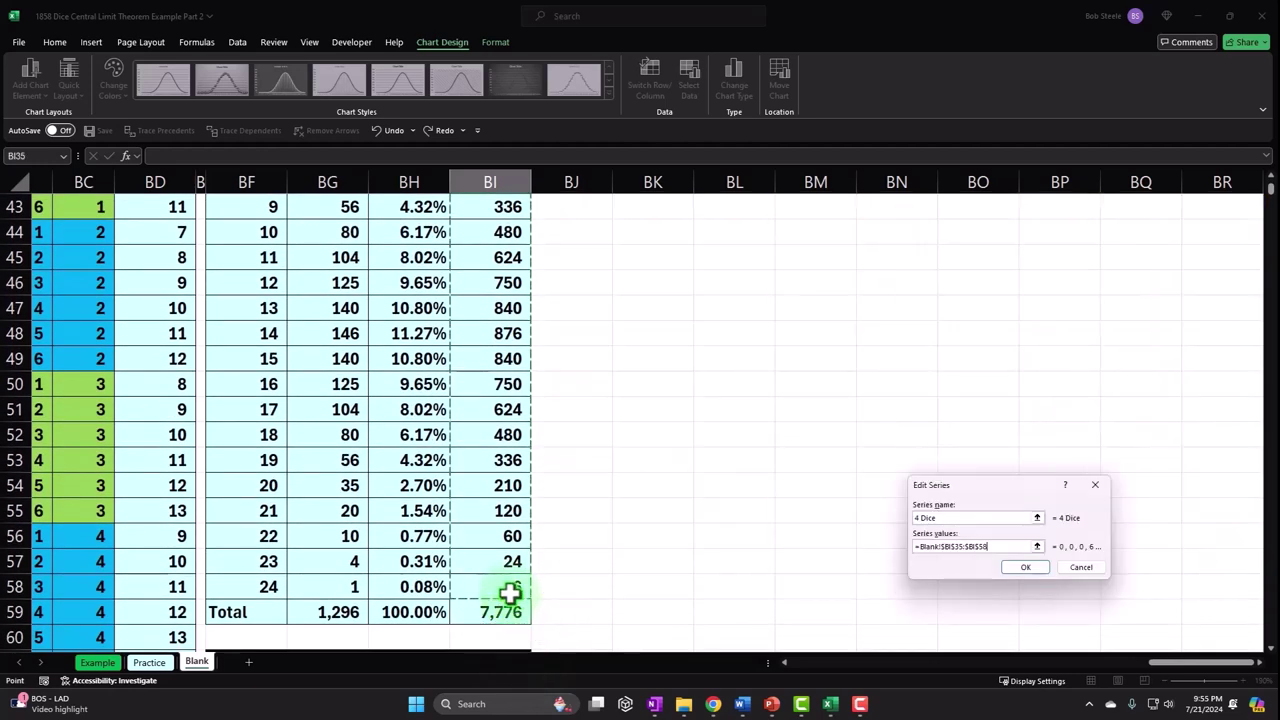
left_click(1018, 566)
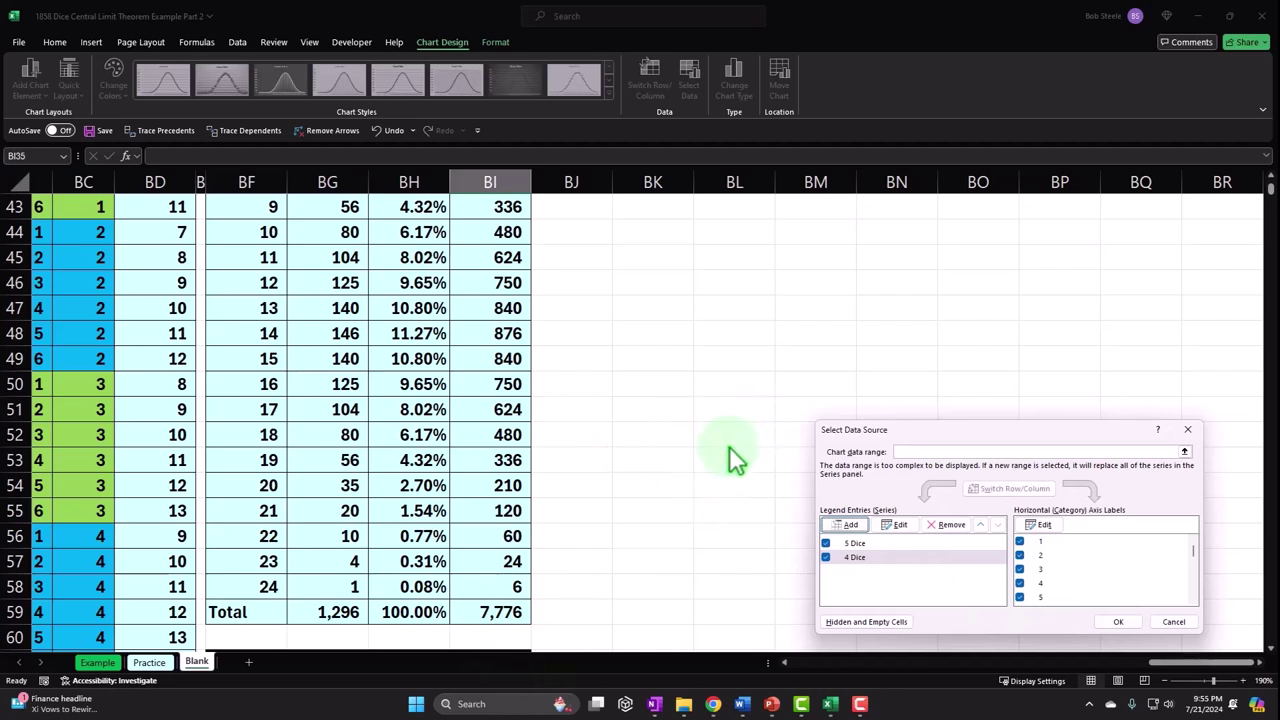
Add a series named 3 Dice using the Adj 7776 values BI62:BI79.
left_click(845, 525)
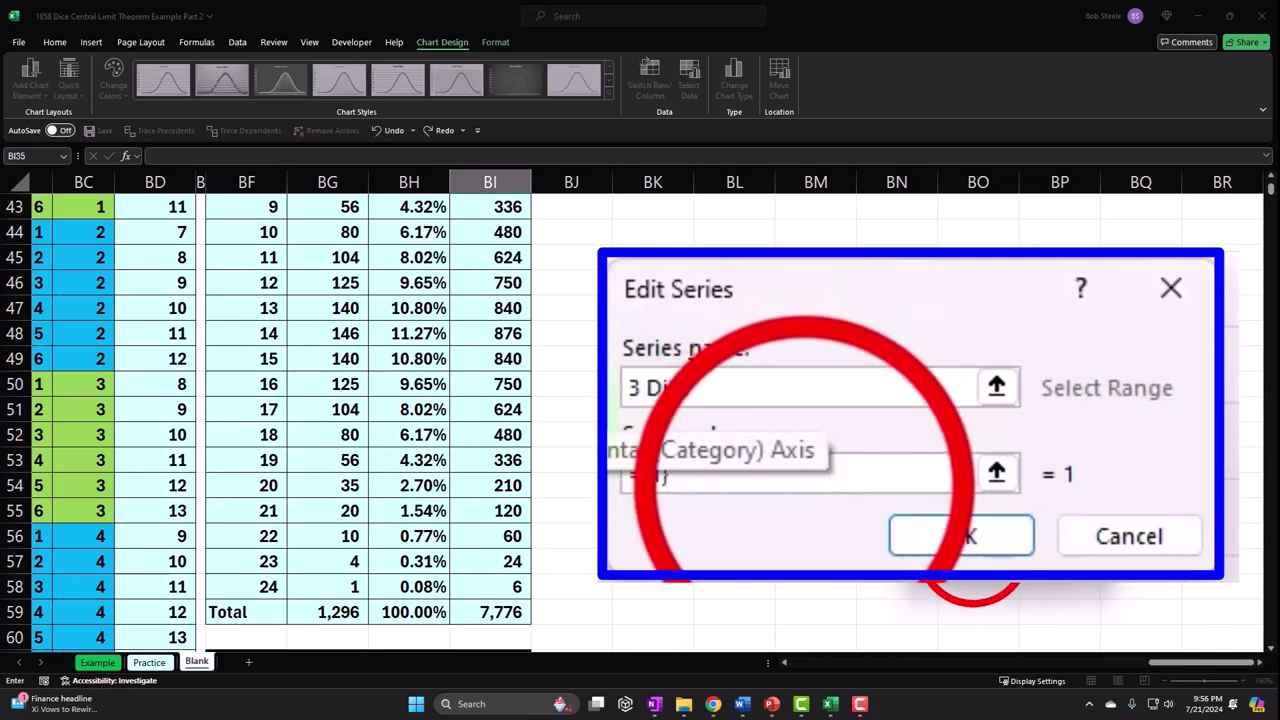
left_click(750, 475)
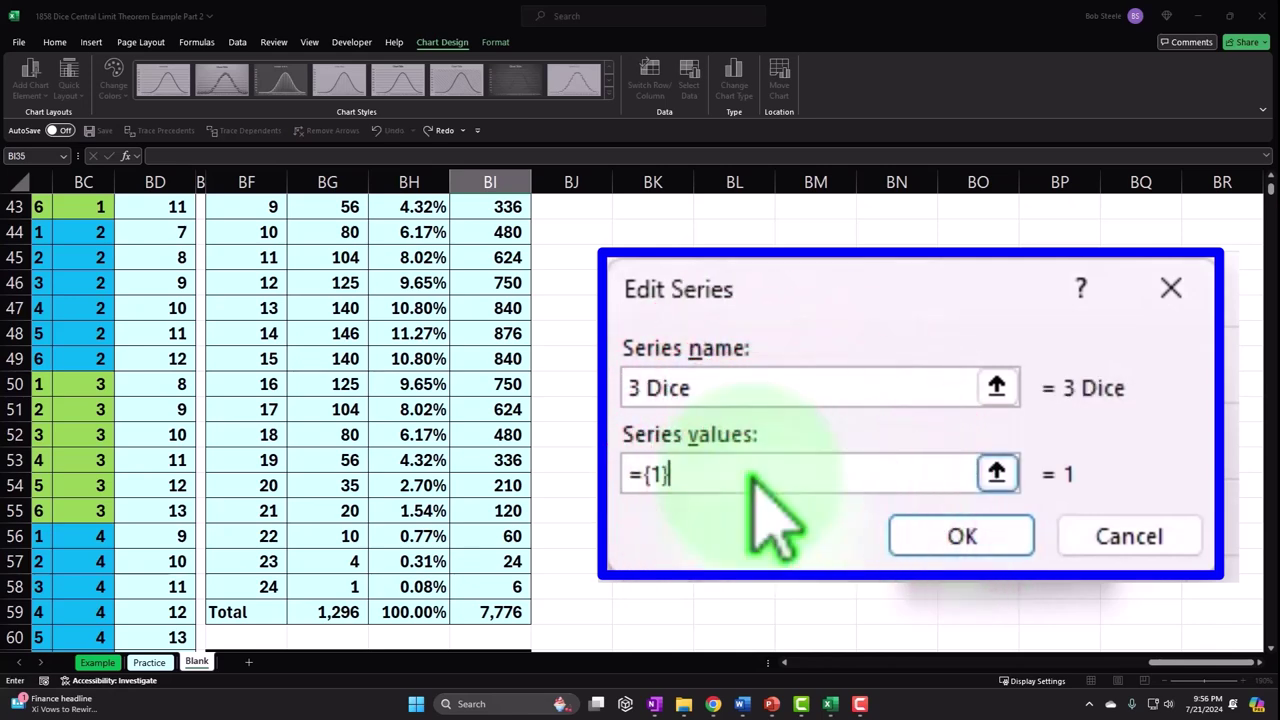
left_click(477, 489)
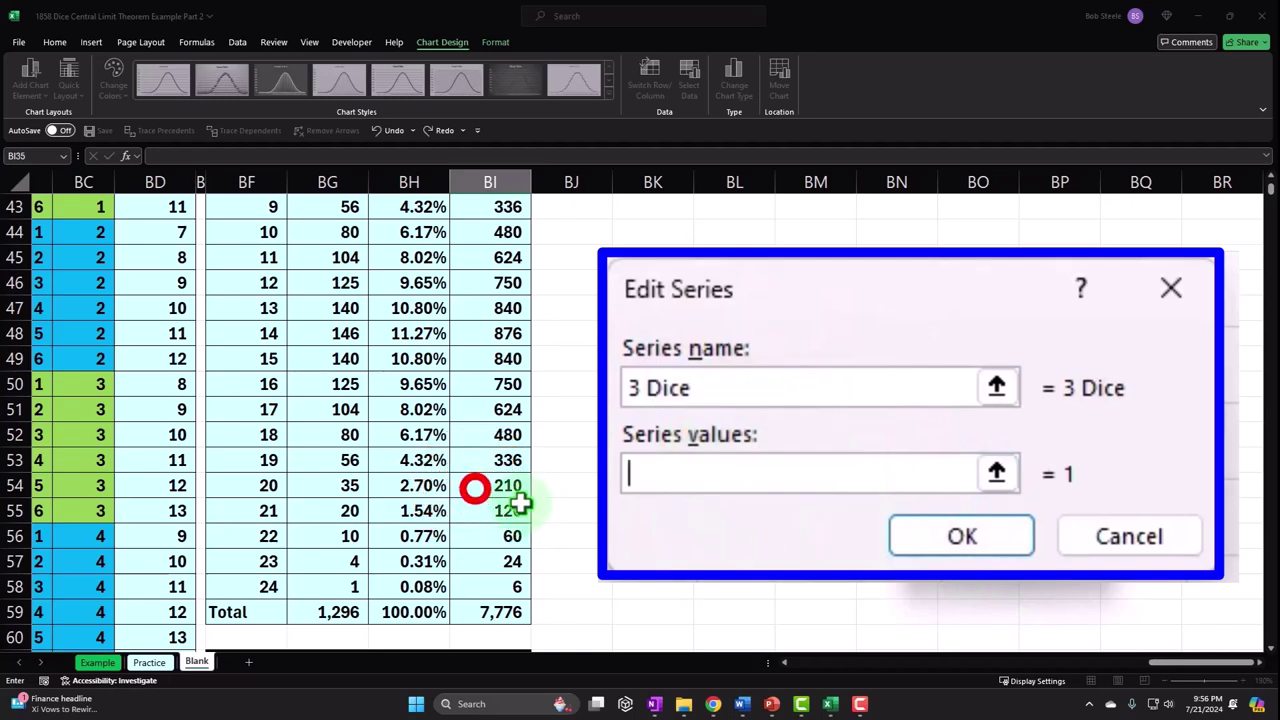
scroll(475, 487, "down", 2)
scroll(477, 489, "down", 4)
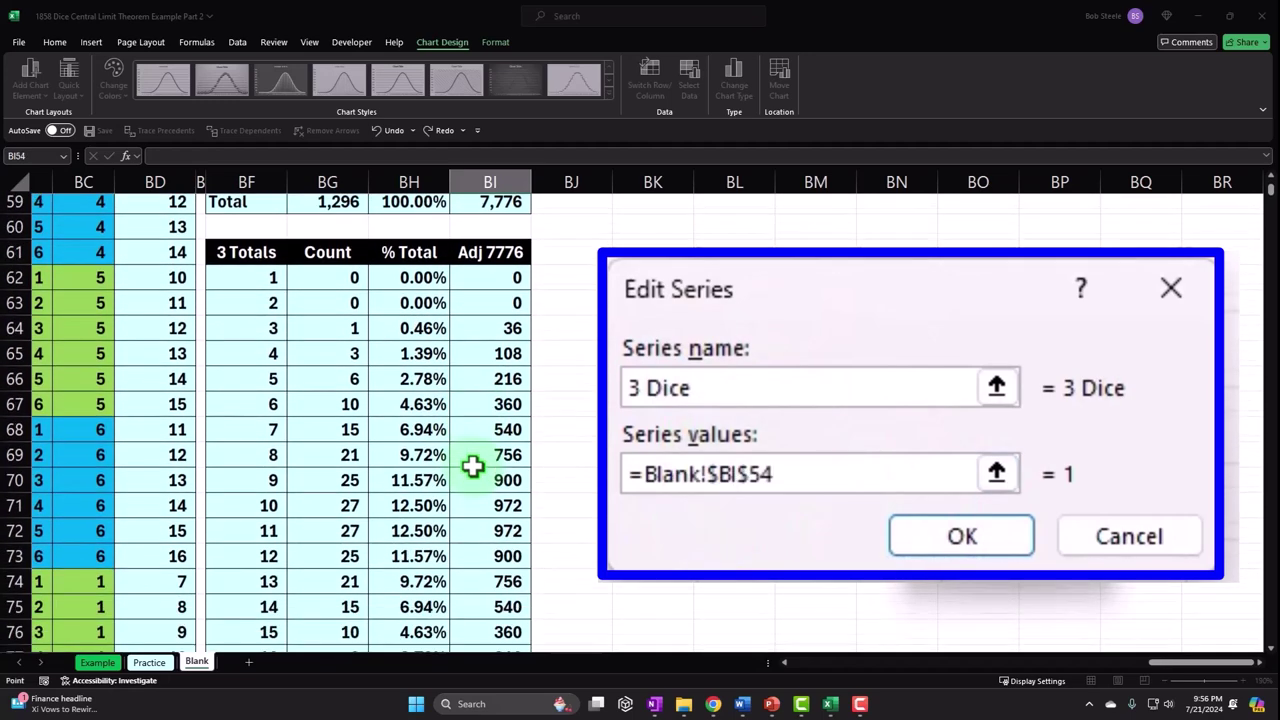
left_click(500, 232)
left_click_drag(500, 240, 497, 596)
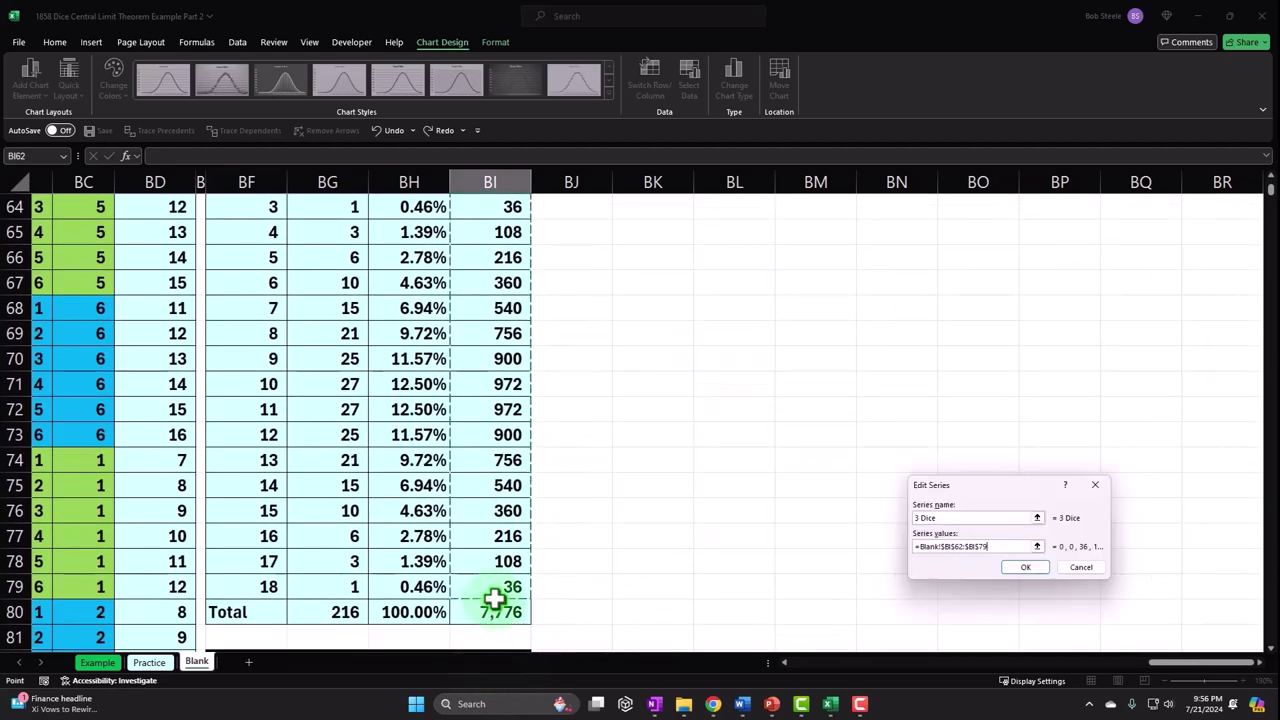
left_click(1027, 568)
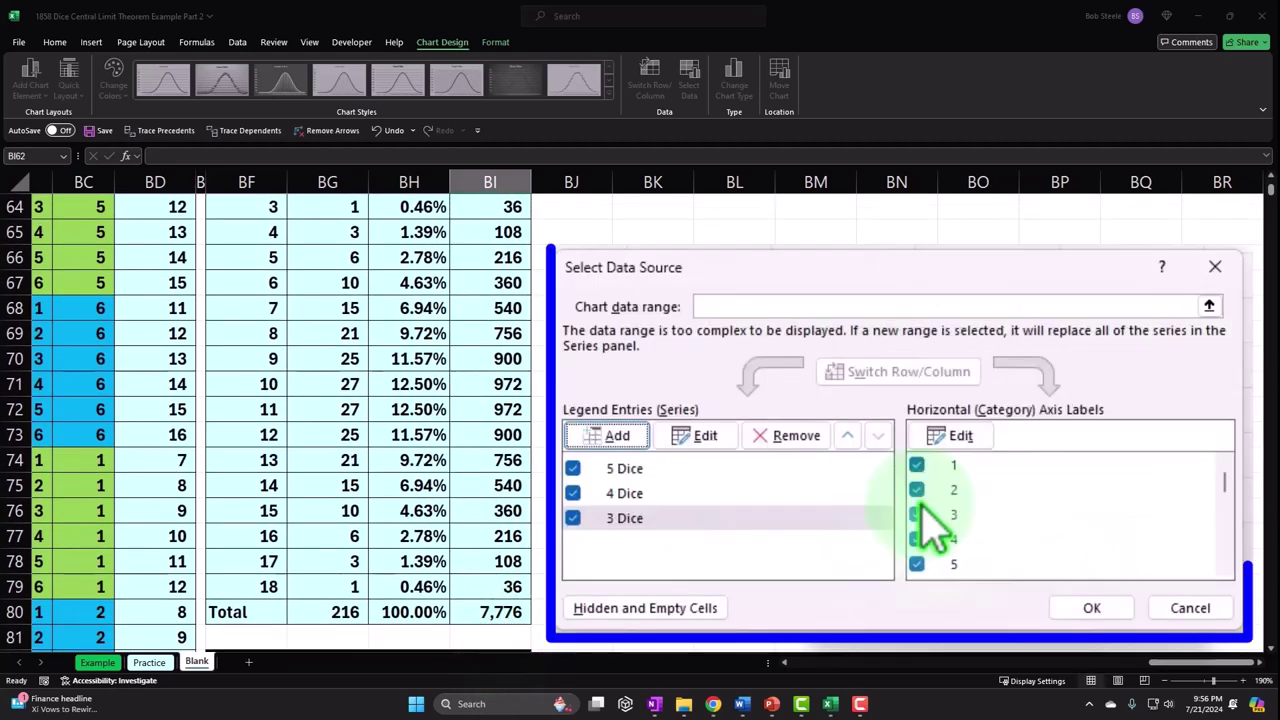
Add a series named 2 DIce using the Adj 7776 values BI83:BI94.
left_click(617, 435)
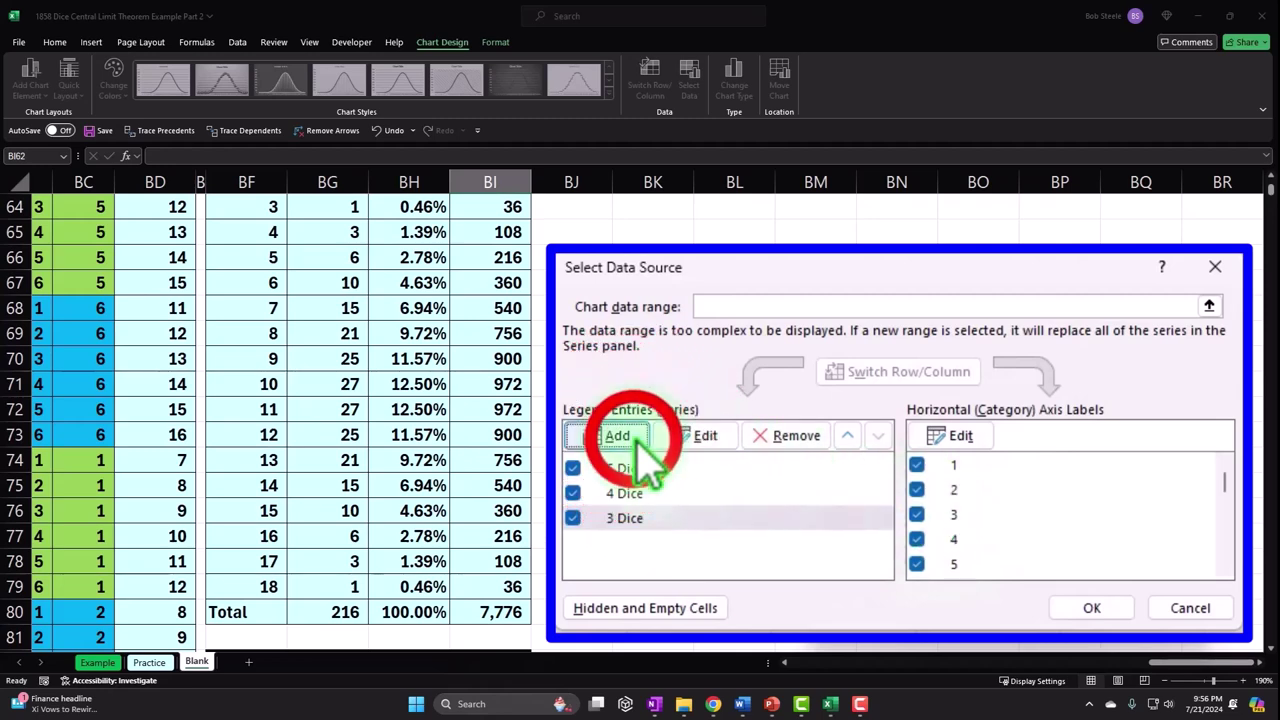
type("2 DIce")
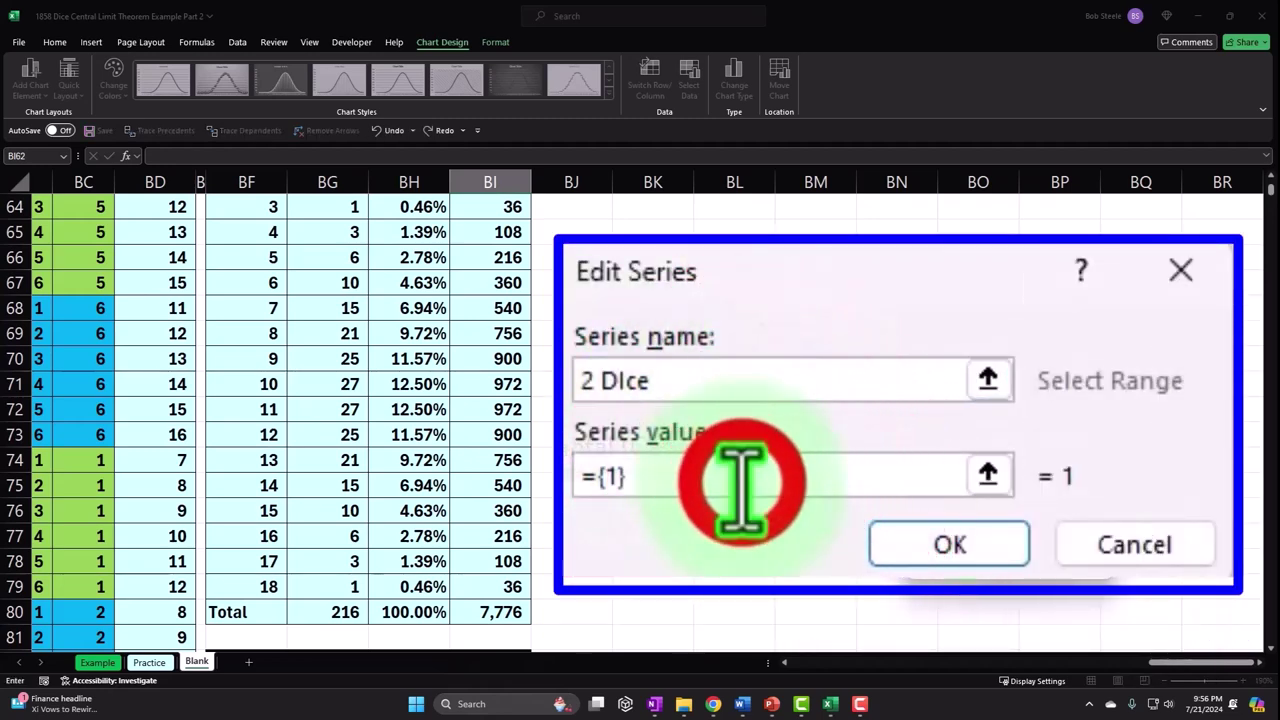
left_click(740, 480)
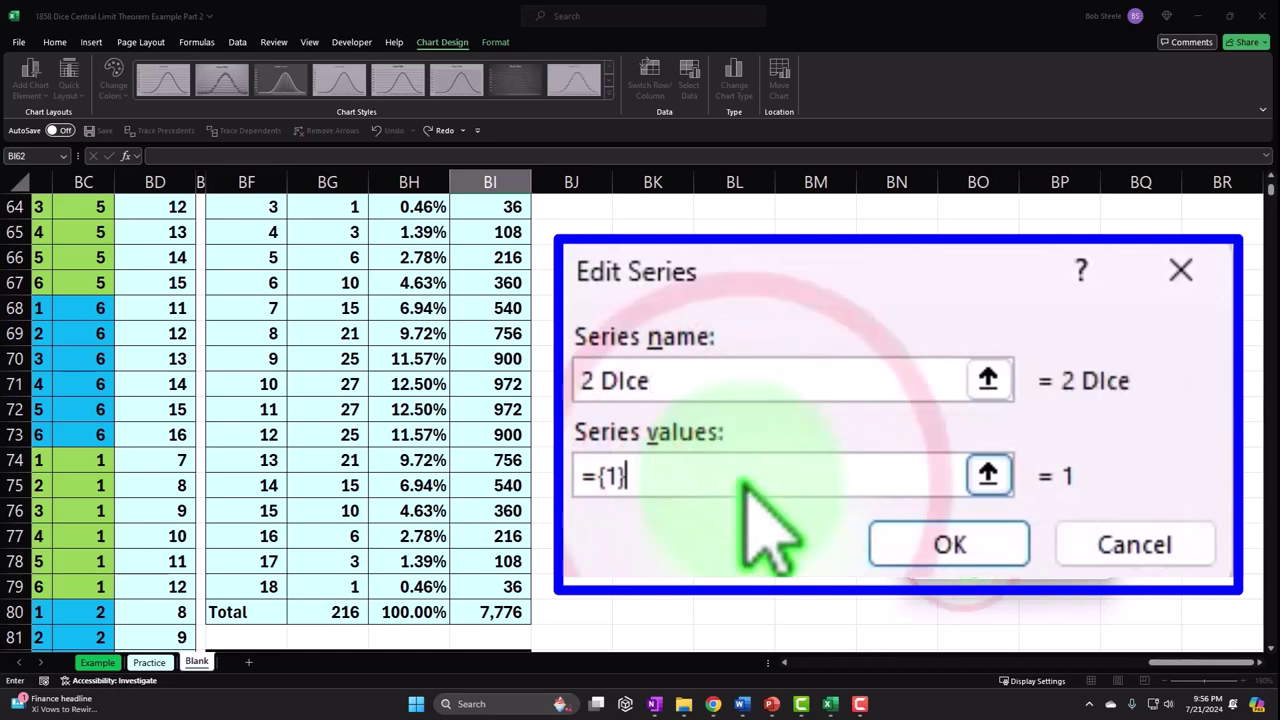
key("BackSpace")
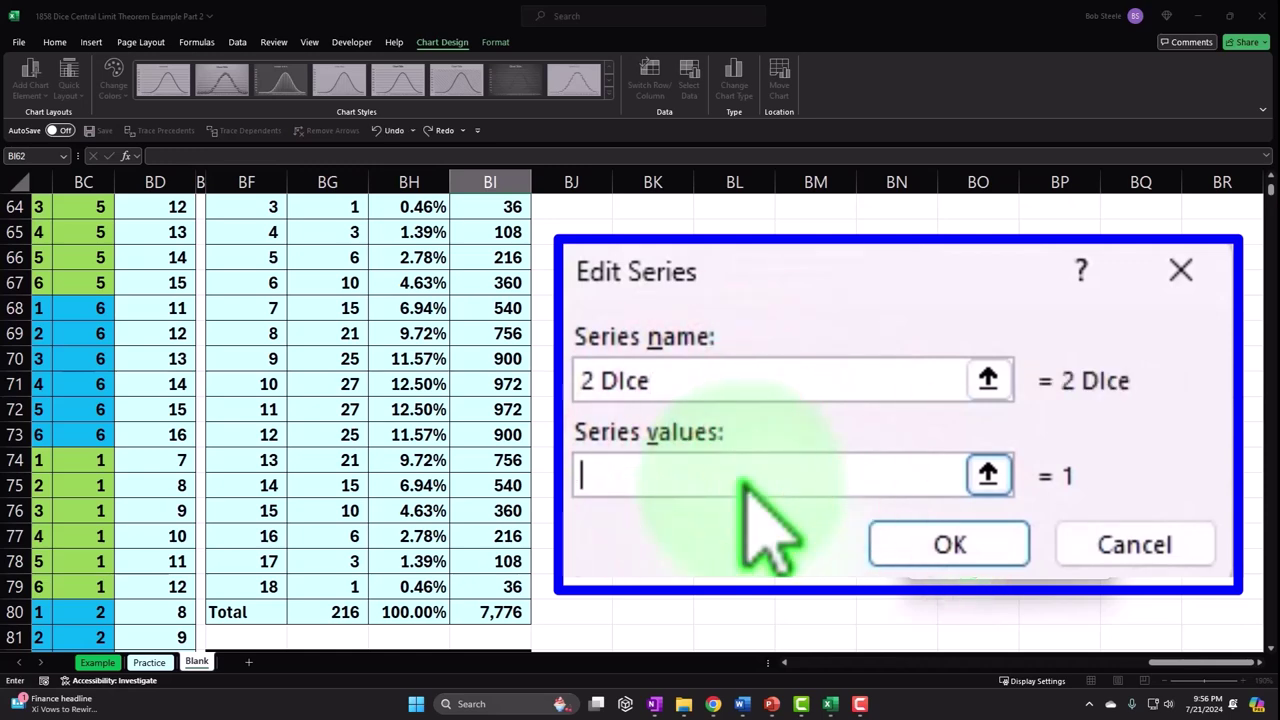
left_click(425, 484)
scroll(430, 482, "down", 4)
scroll(430, 482, "down", 1)
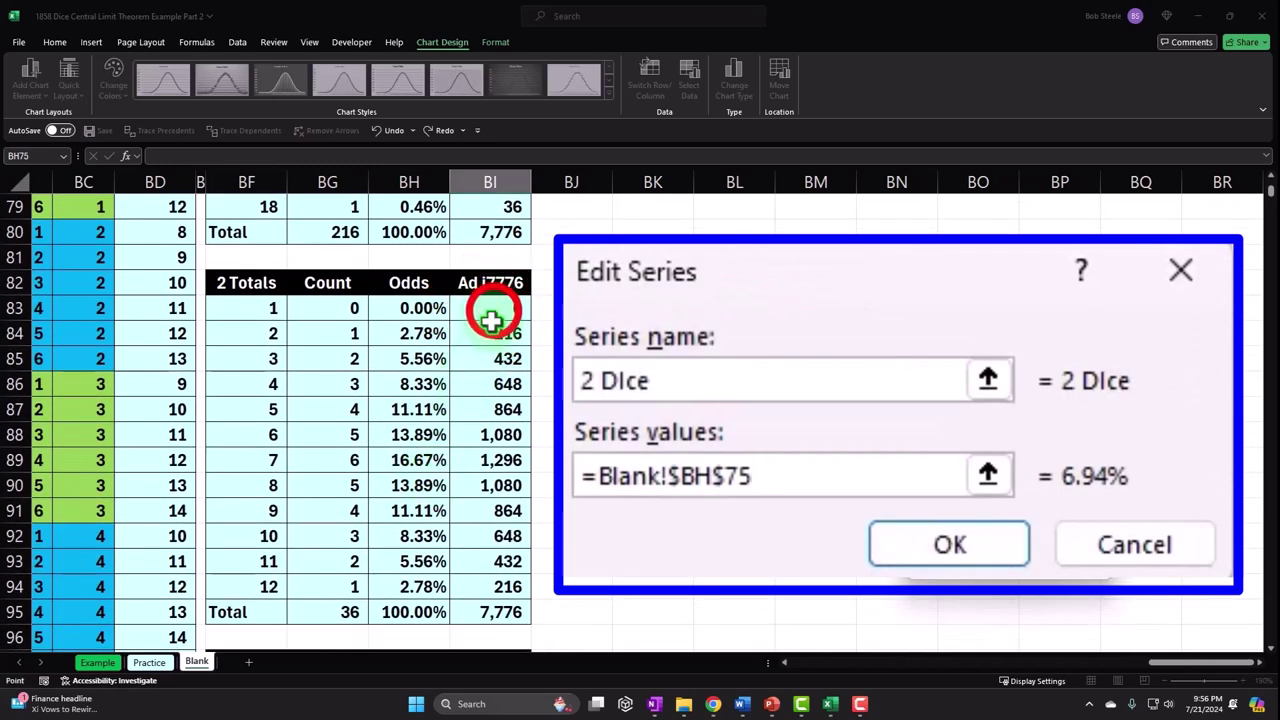
left_click_drag(491, 309, 511, 590)
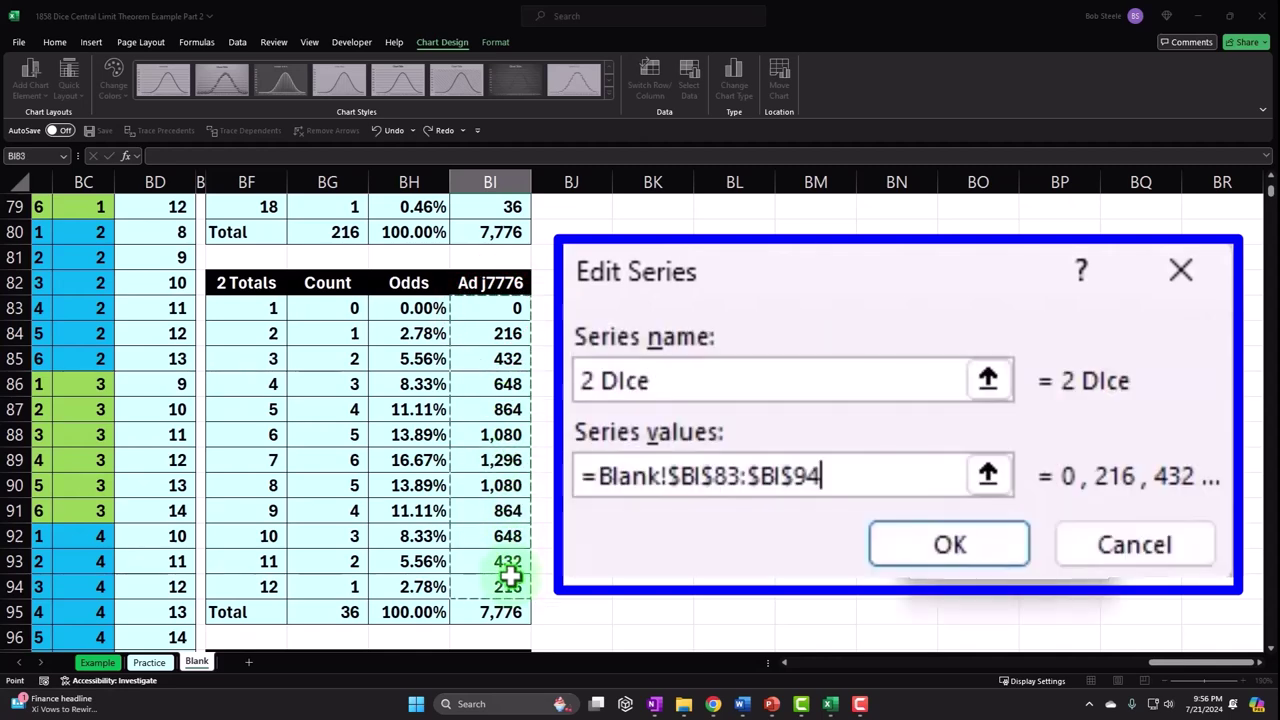
left_click(1027, 568)
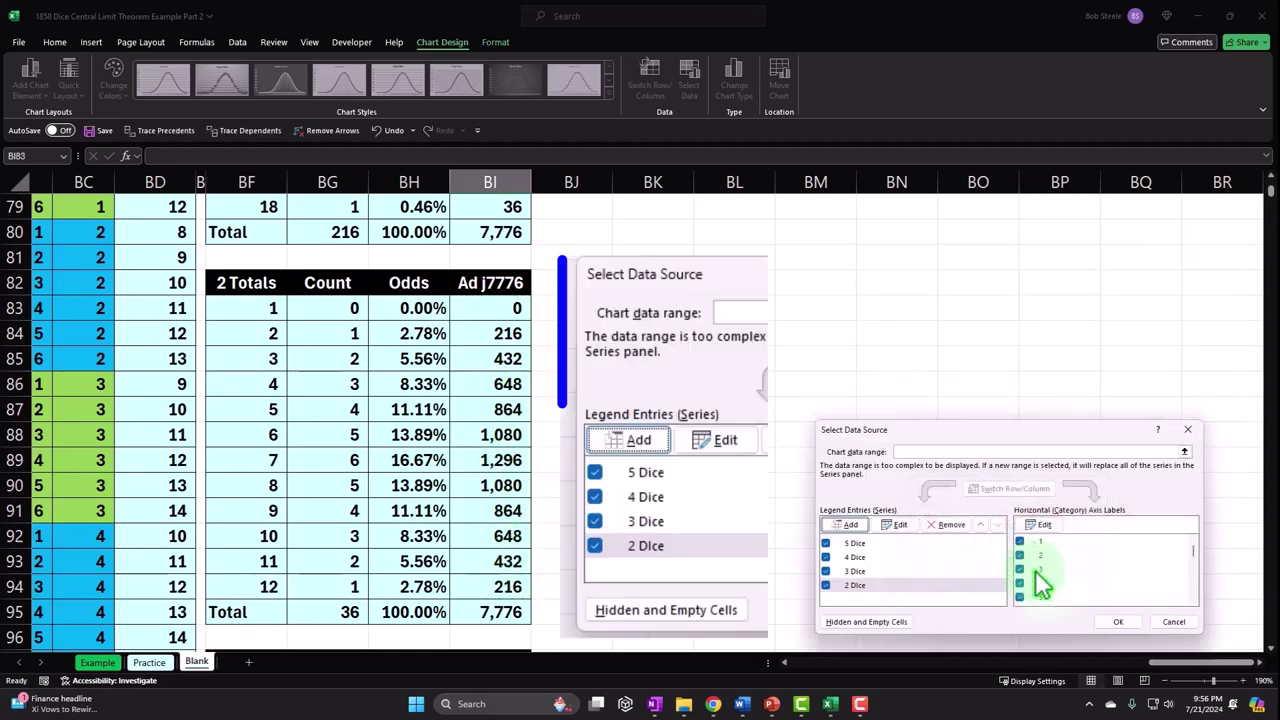
Add a 1 Dice series from BI98:BI103 and apply all series to the chart.
left_click(866, 525)
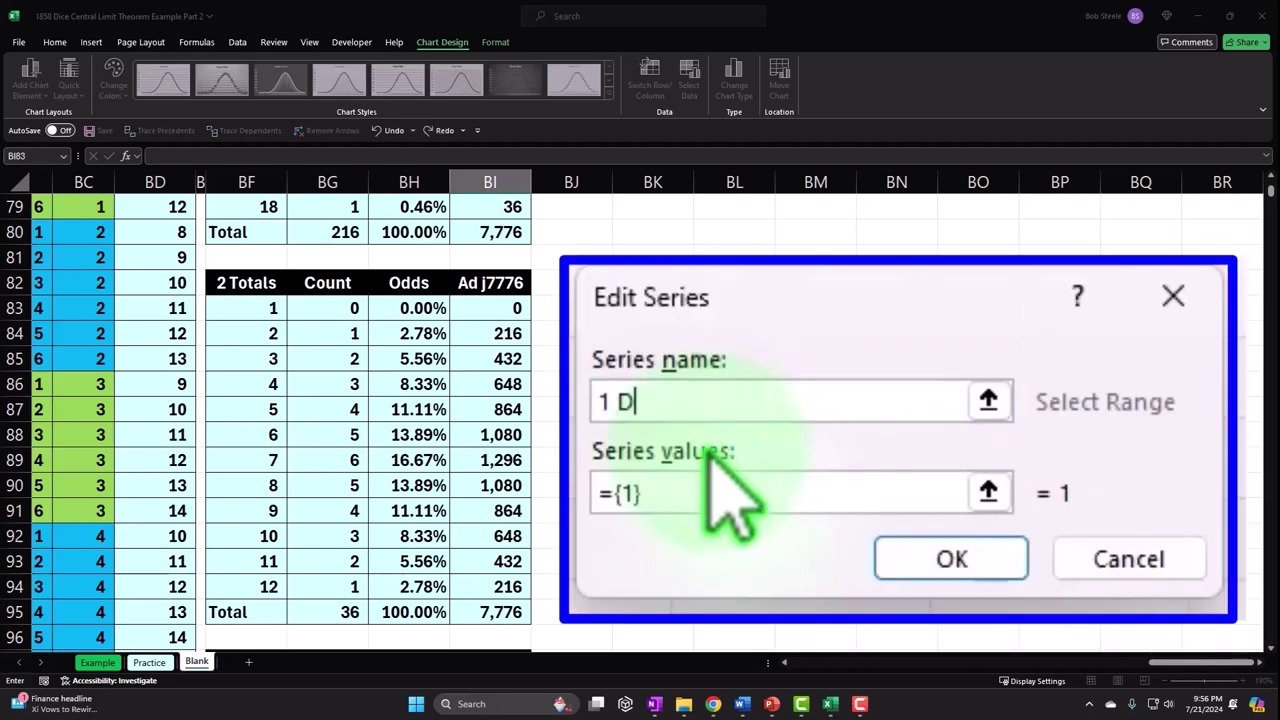
type("1 Dice")
left_click(735, 490)
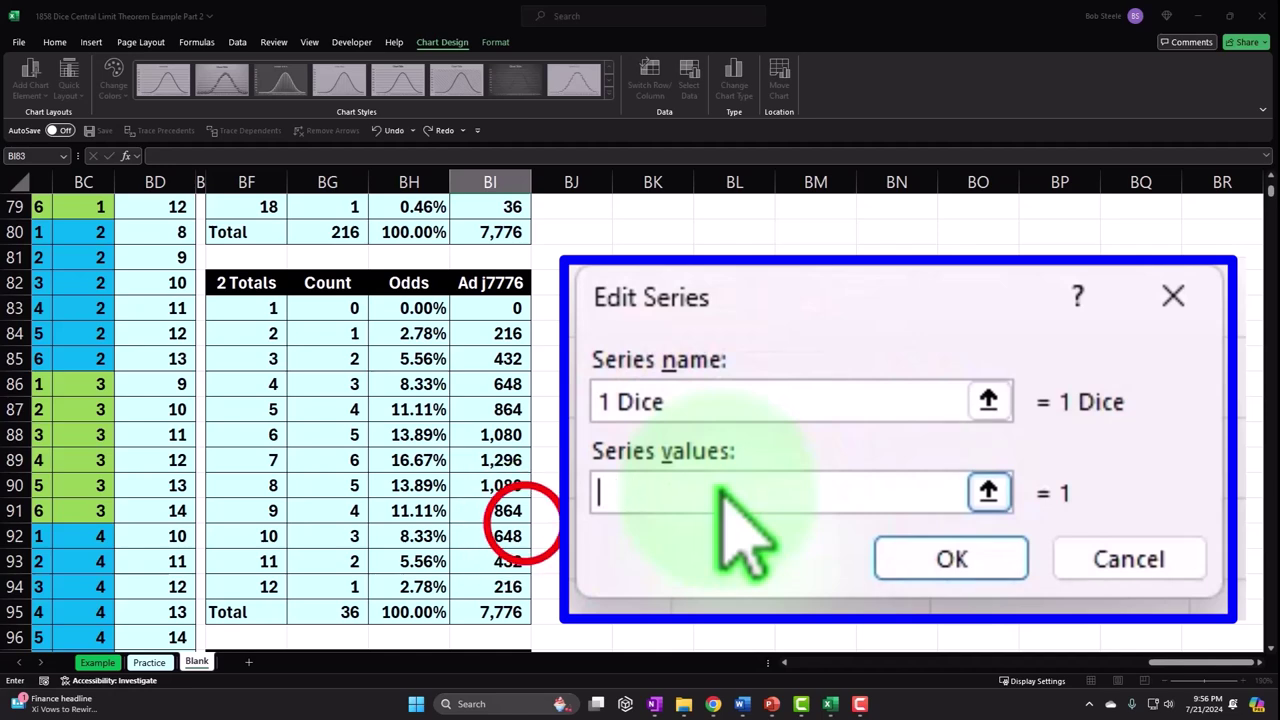
left_click(525, 530)
scroll(523, 523, "down", 3)
scroll(523, 523, "down", 1)
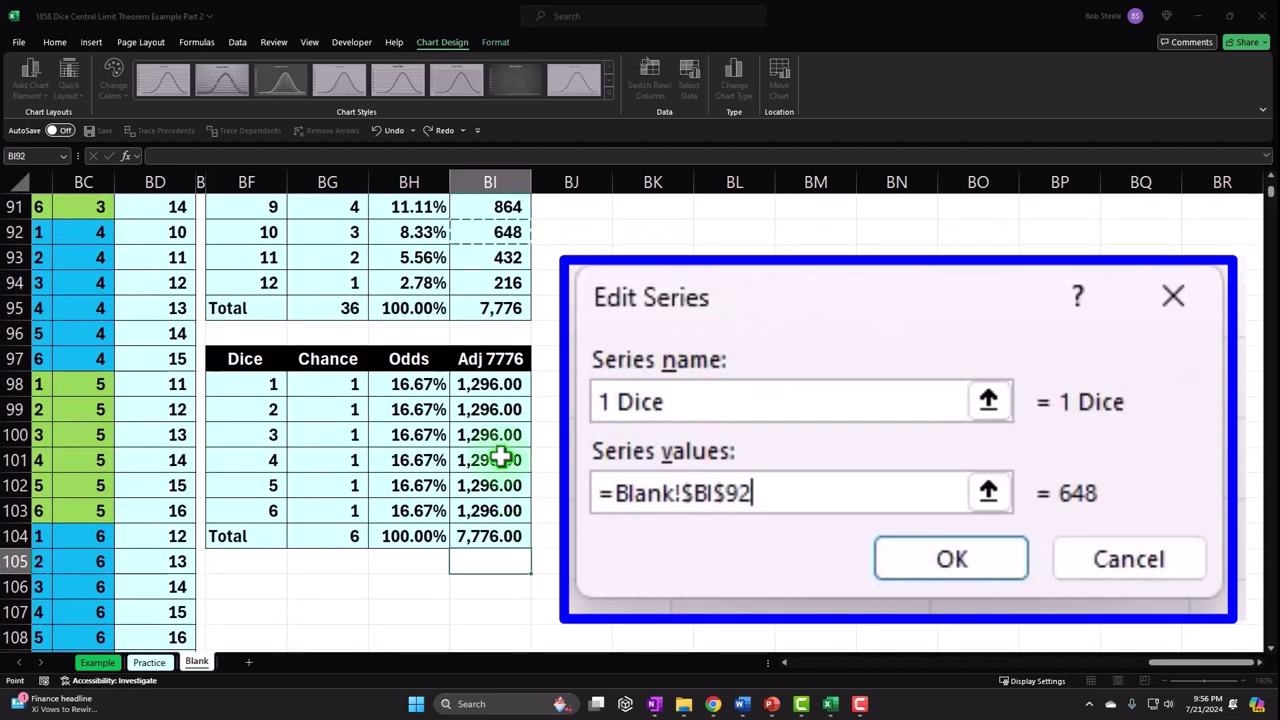
left_click_drag(488, 388, 508, 506)
left_click(1022, 568)
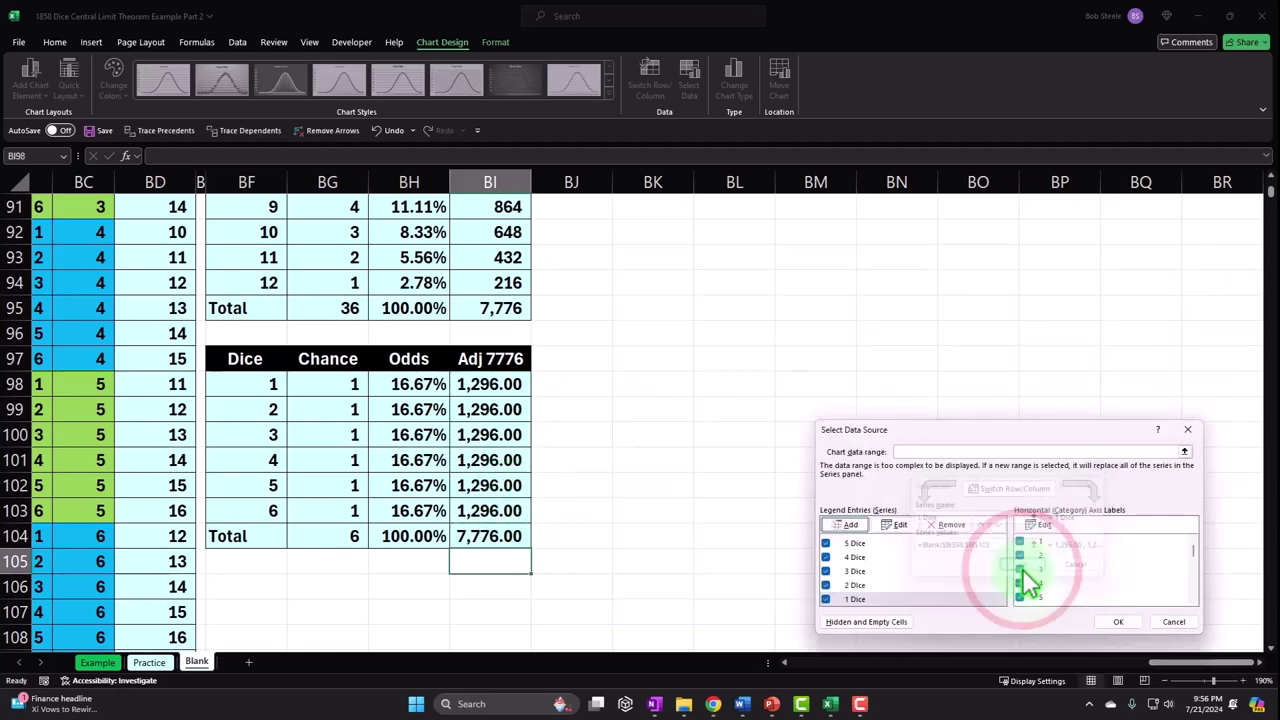
left_click(1108, 578)
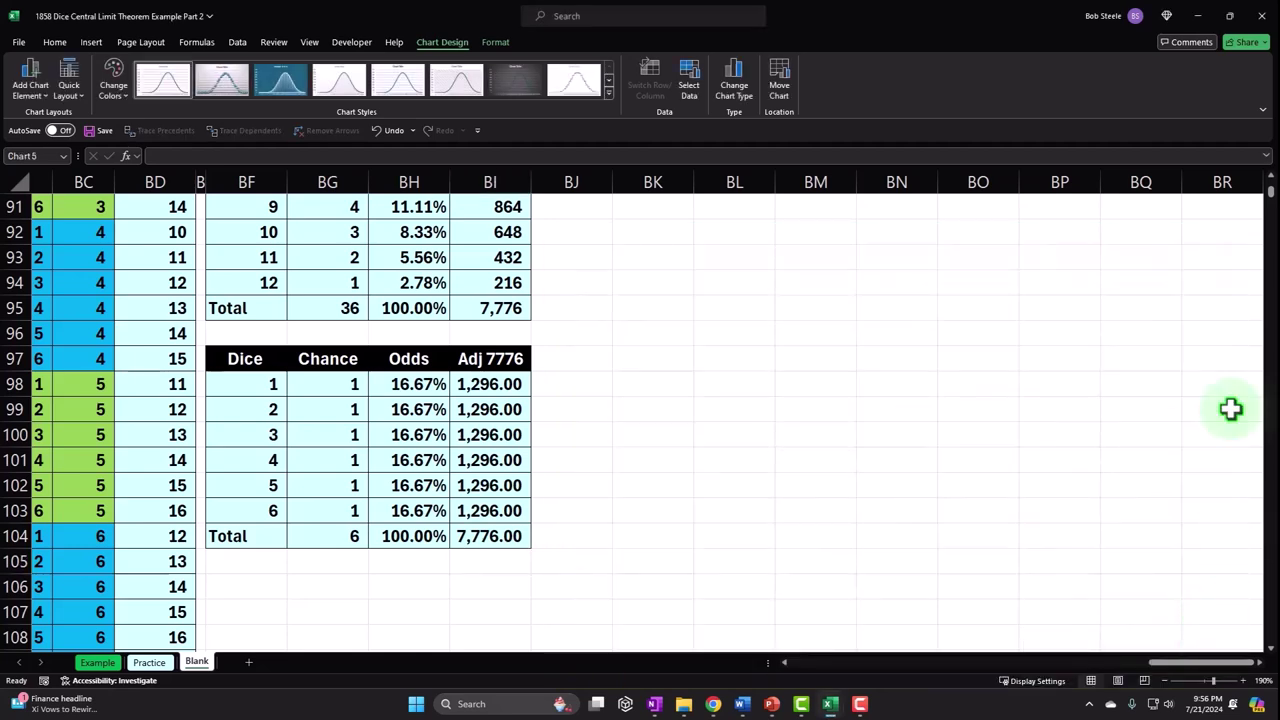
Scroll to the top to view the five overlaid dice lines with their legend.
left_click_drag(1270, 198, 1270, 186)
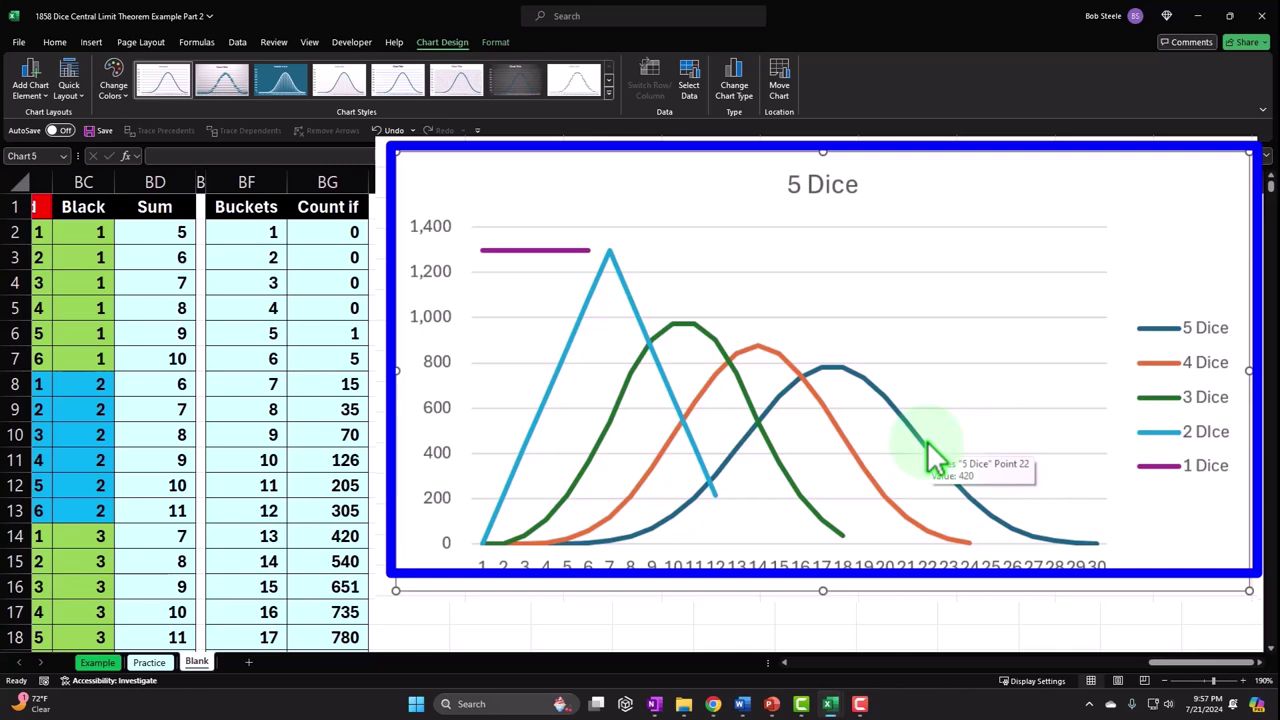
left_click(341, 307)
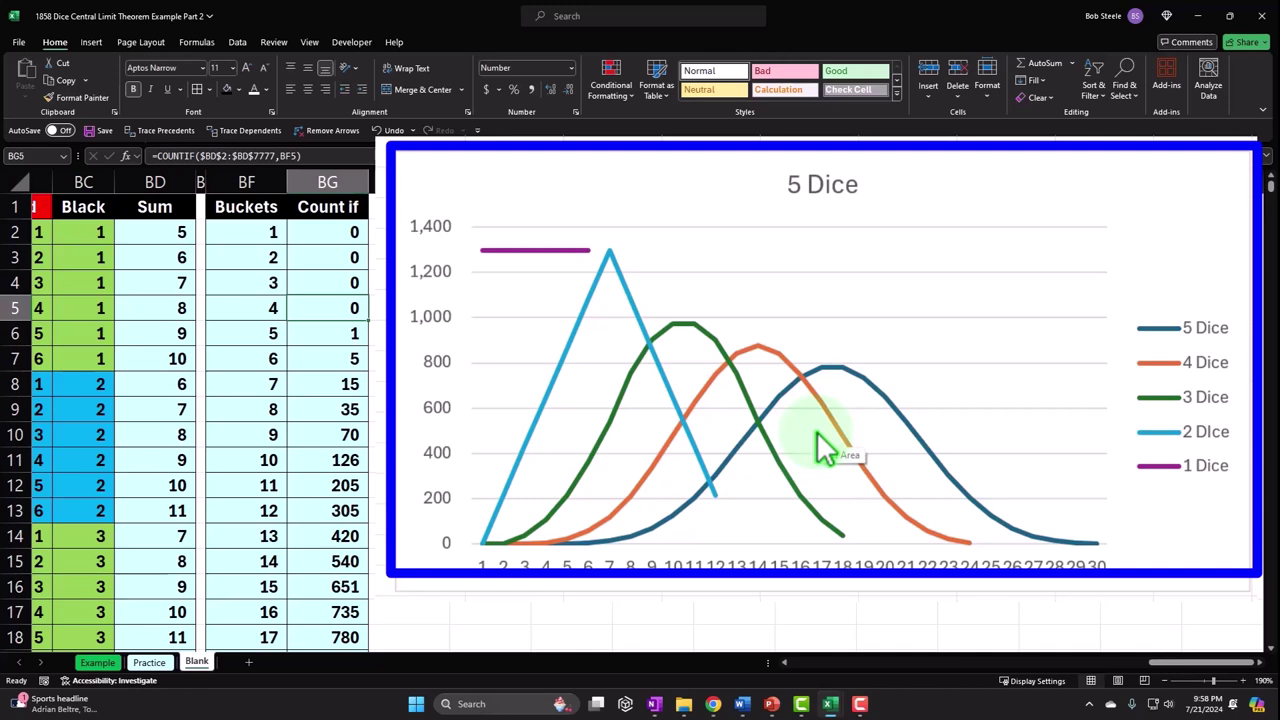
left_click(276, 352)
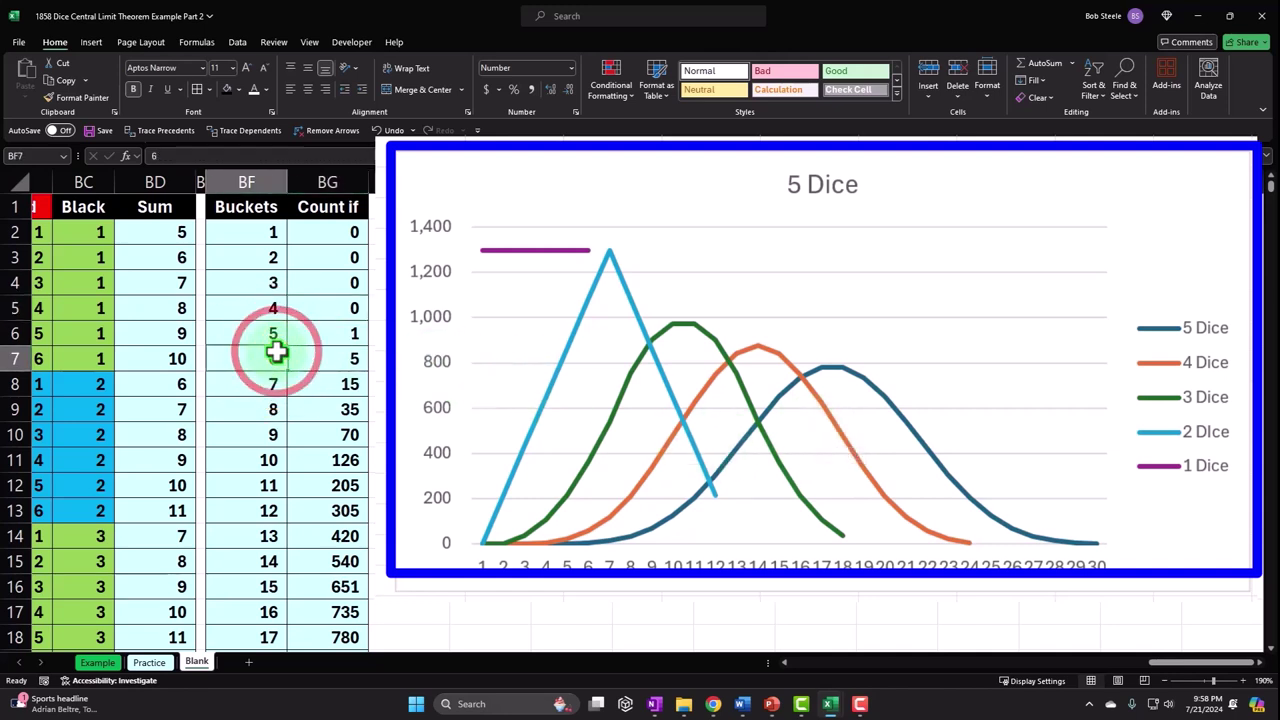